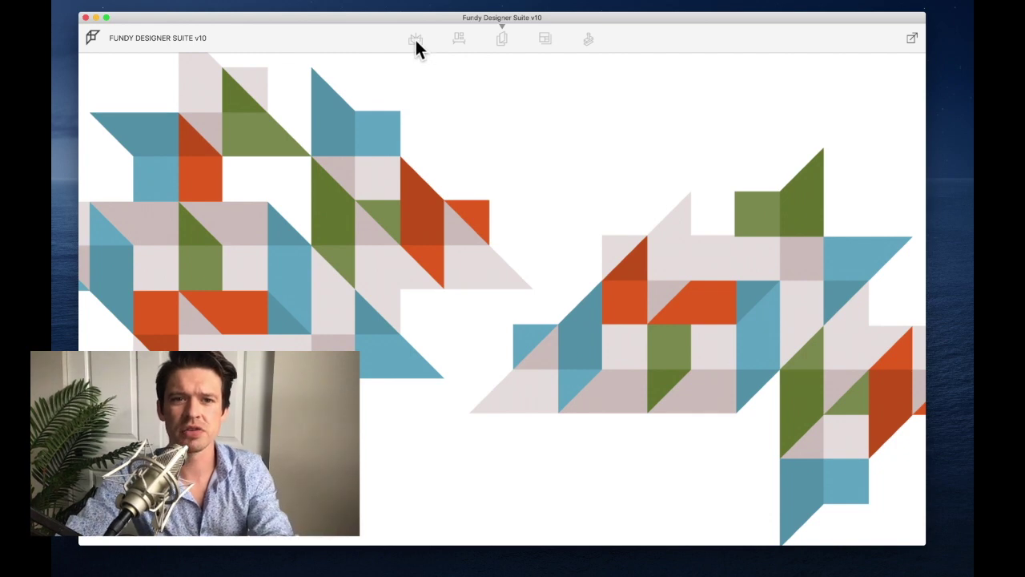
Step: Preview the Albums, Galleries, Cards, Collage and Image Brander toolbar options
click(415, 40)
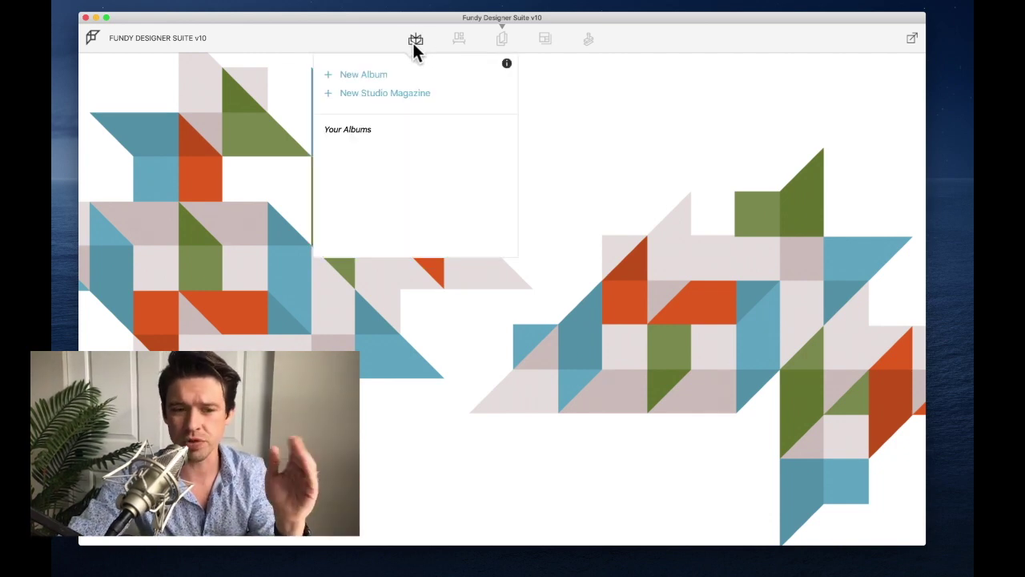
click(458, 38)
click(458, 39)
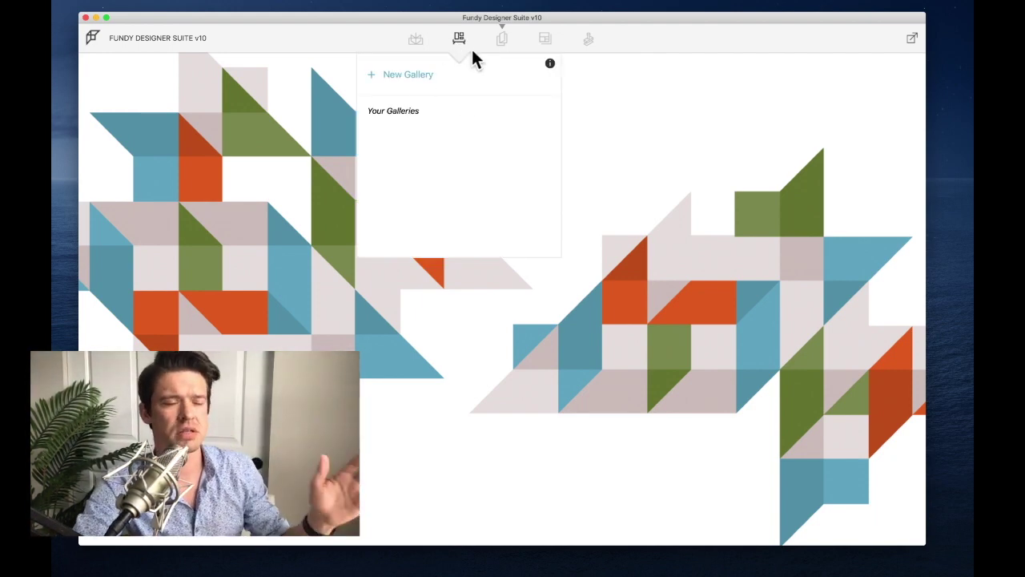
click(502, 40)
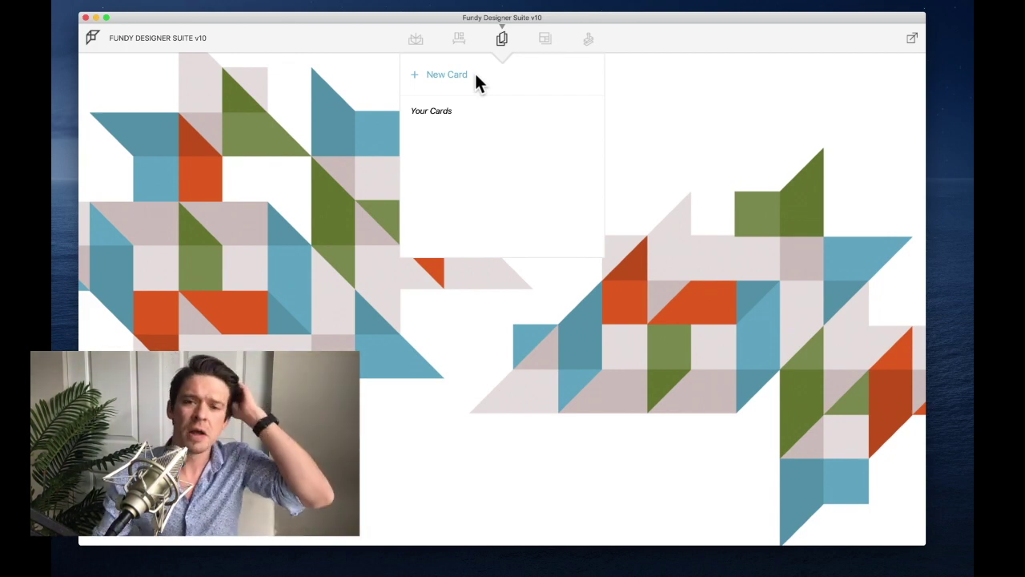
click(545, 38)
click(544, 38)
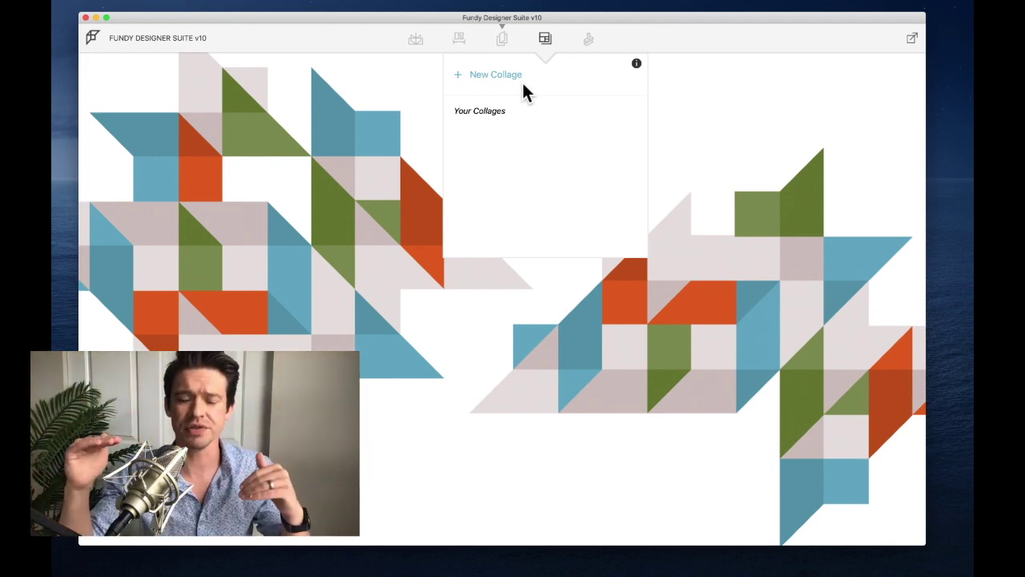
click(591, 38)
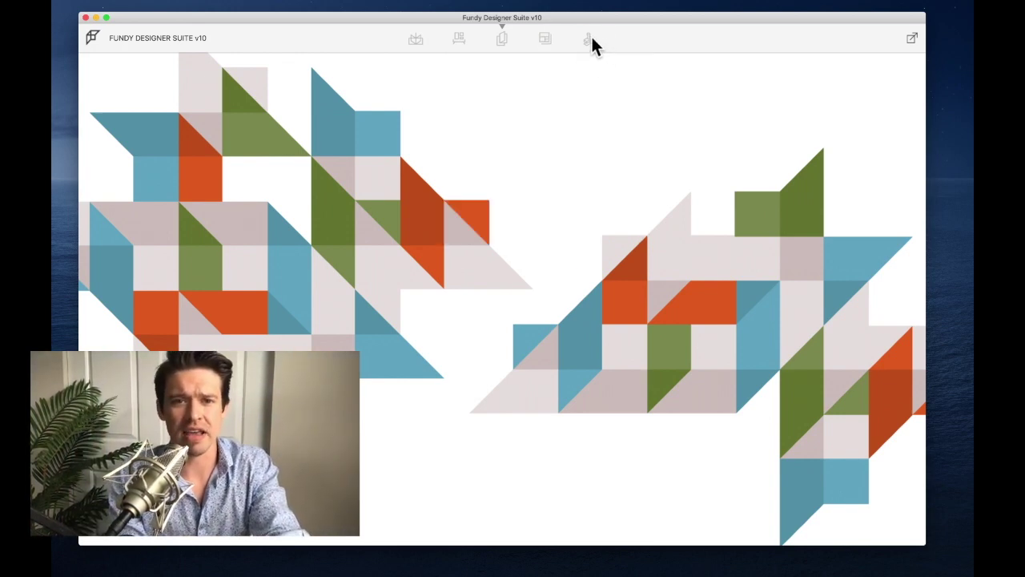
click(589, 40)
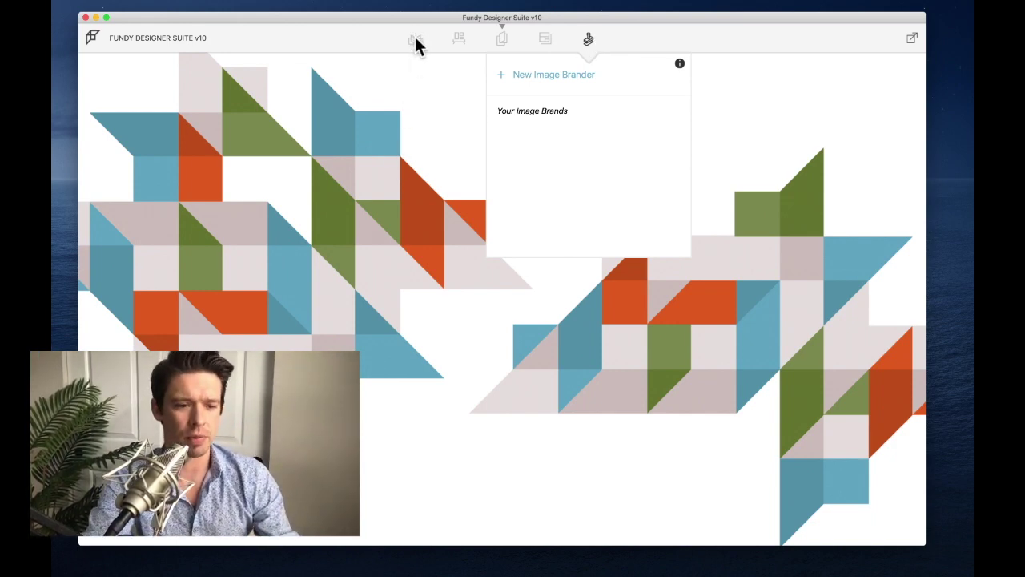
Step: Return to the Albums popover offering New Album and Studio Magazine
click(956, 195)
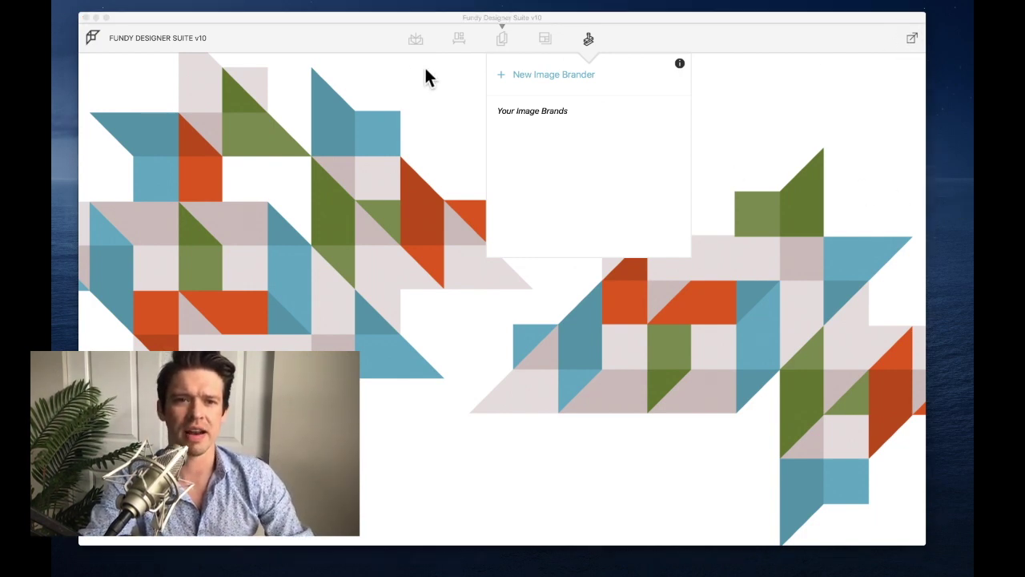
click(416, 39)
click(416, 39)
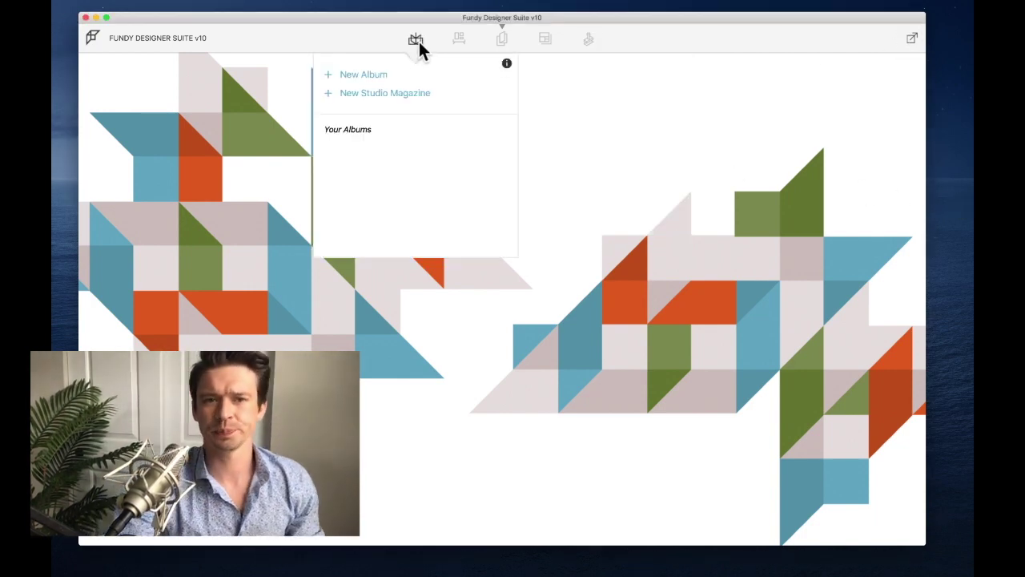
Step: Start a new album and browse the full list of print companies
click(363, 74)
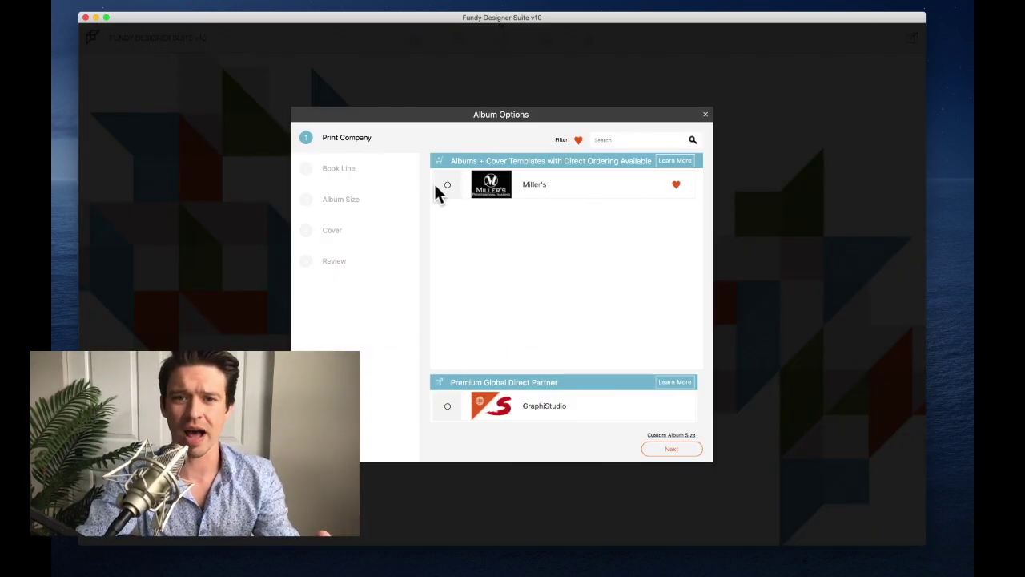
click(578, 141)
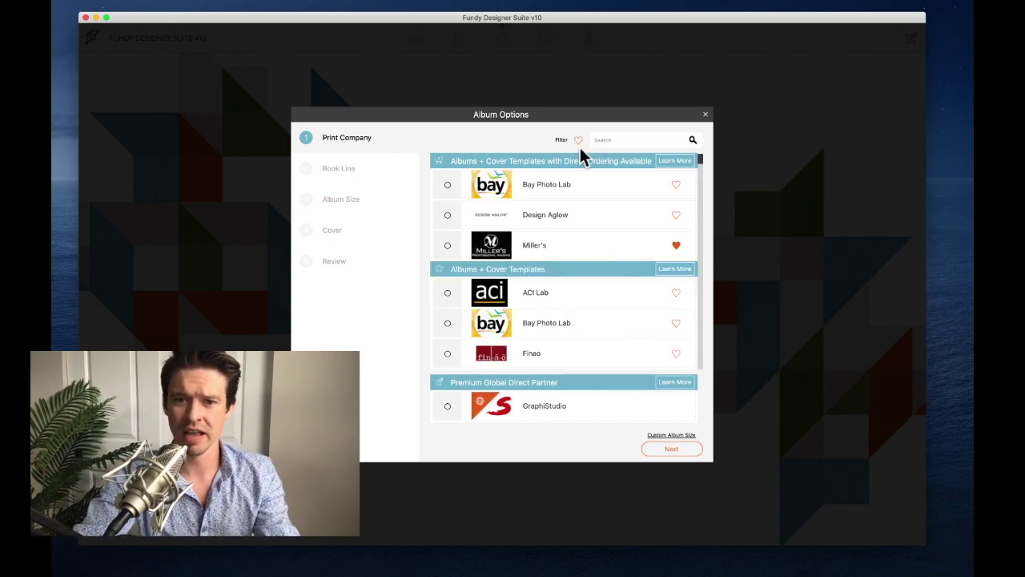
scroll(550, 293, down, 15)
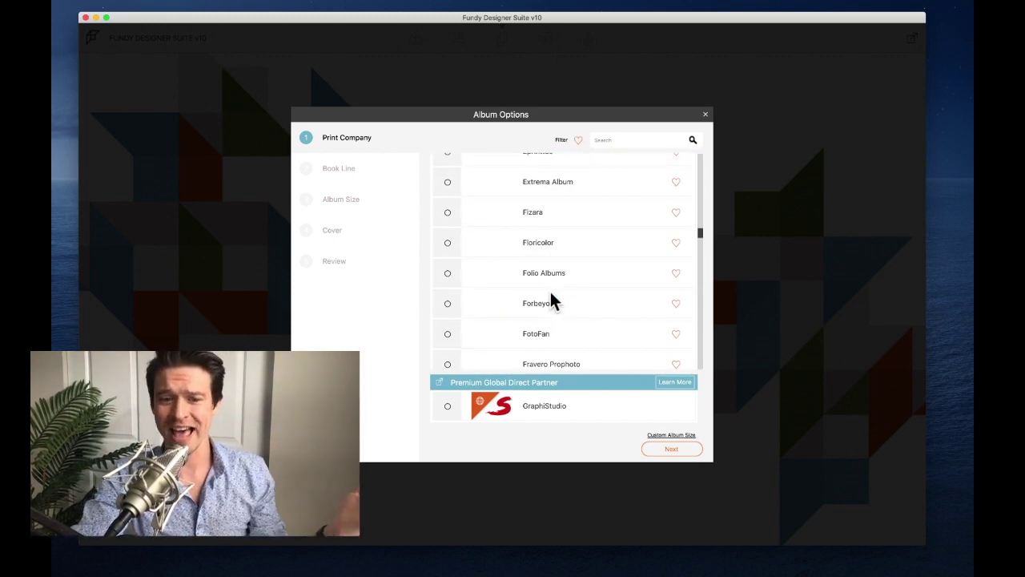
scroll(549, 301, down, 10)
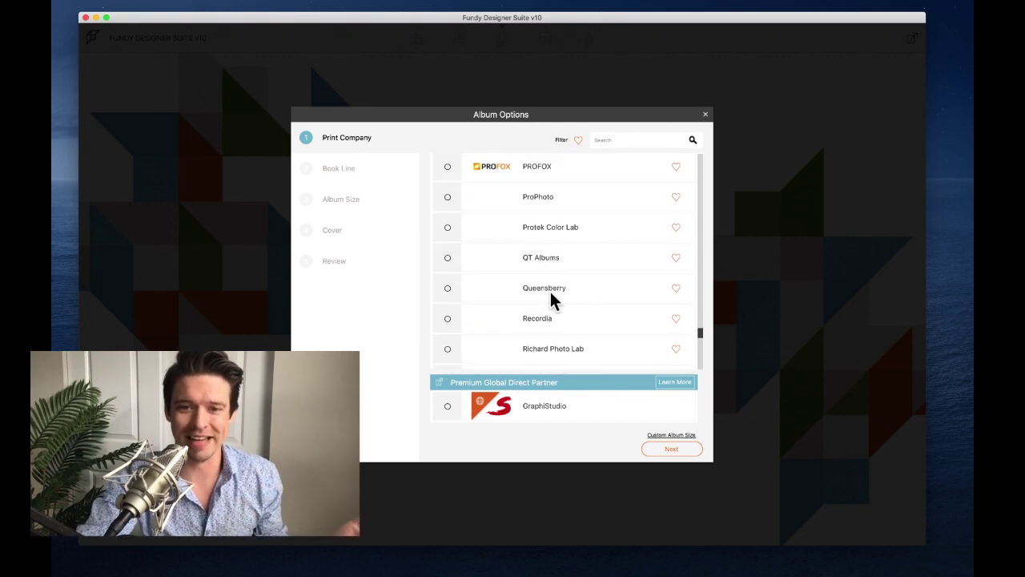
scroll(551, 298, up, 1)
scroll(551, 298, down, 10)
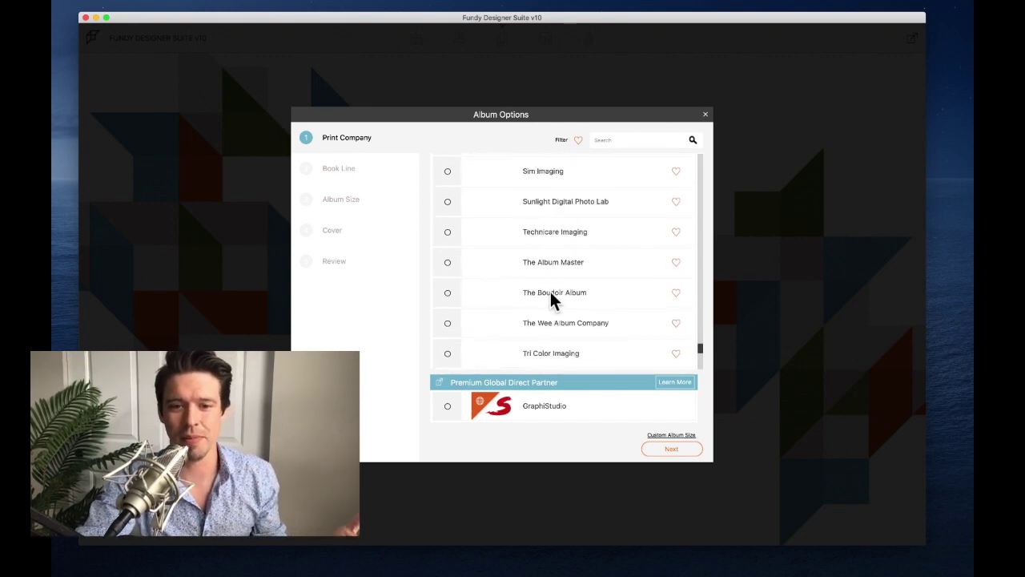
scroll(551, 297, up, 20)
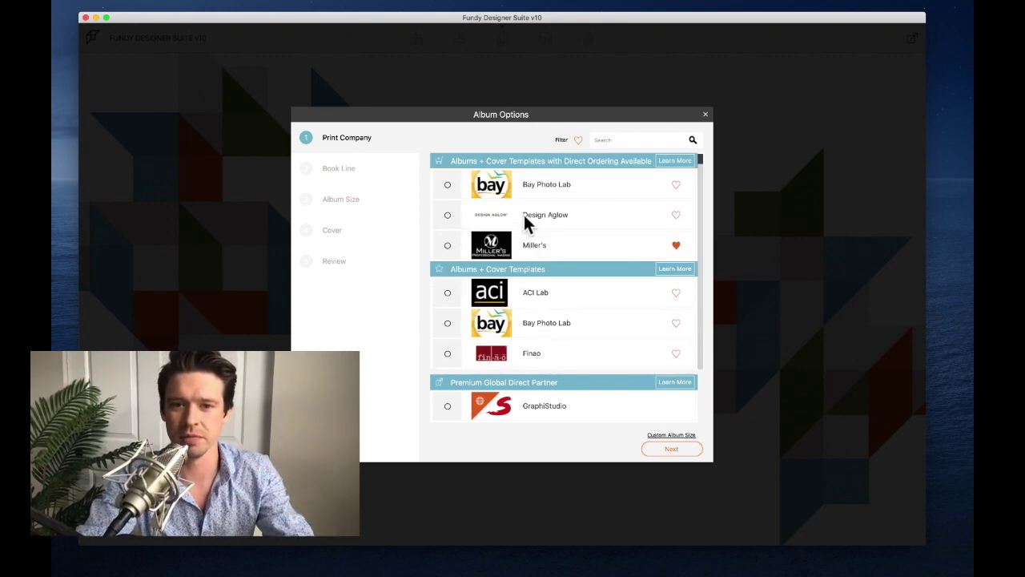
Step: Filter back to favourite labs, choose Miller's and continue to book lines
click(578, 141)
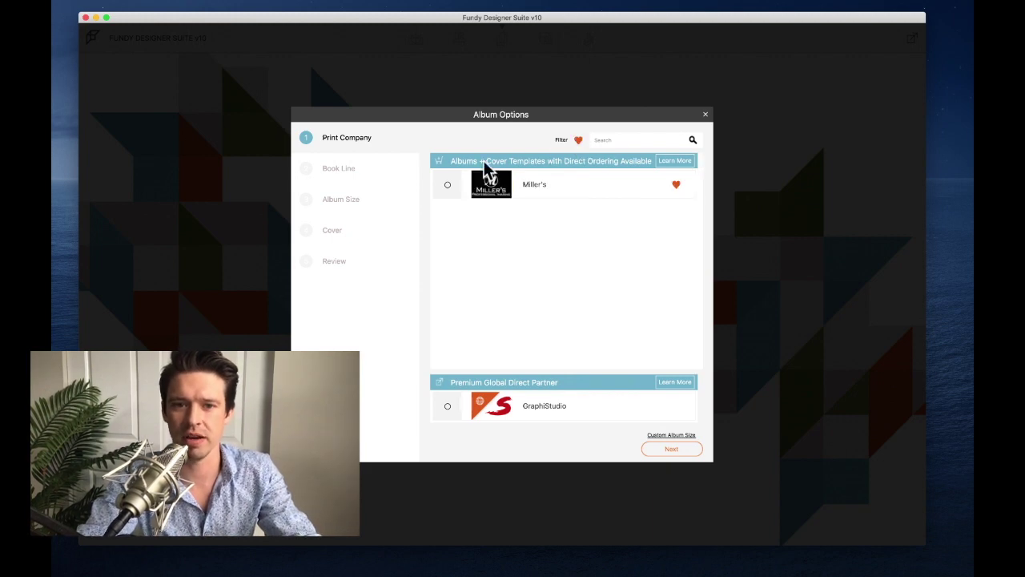
click(447, 185)
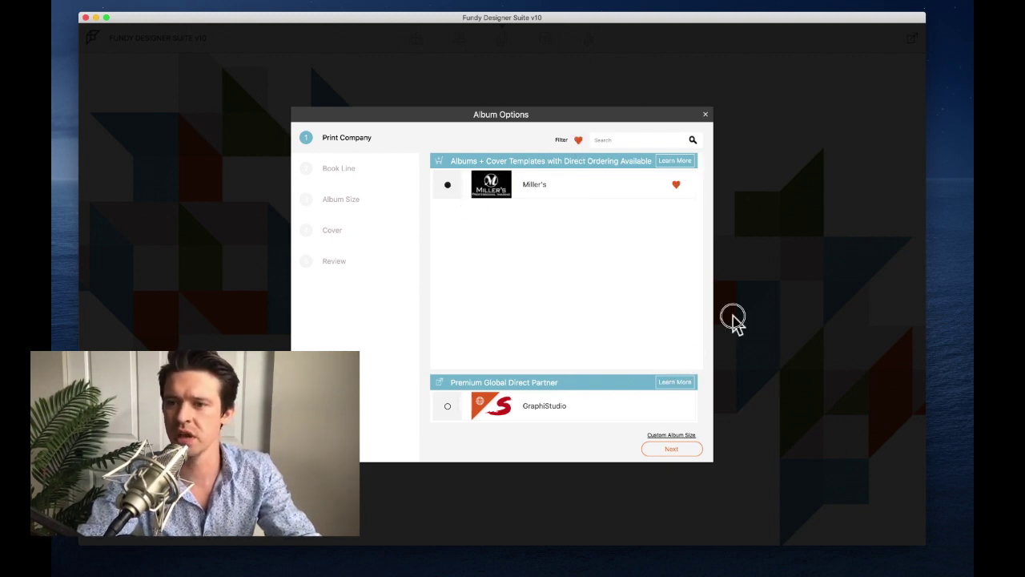
click(677, 450)
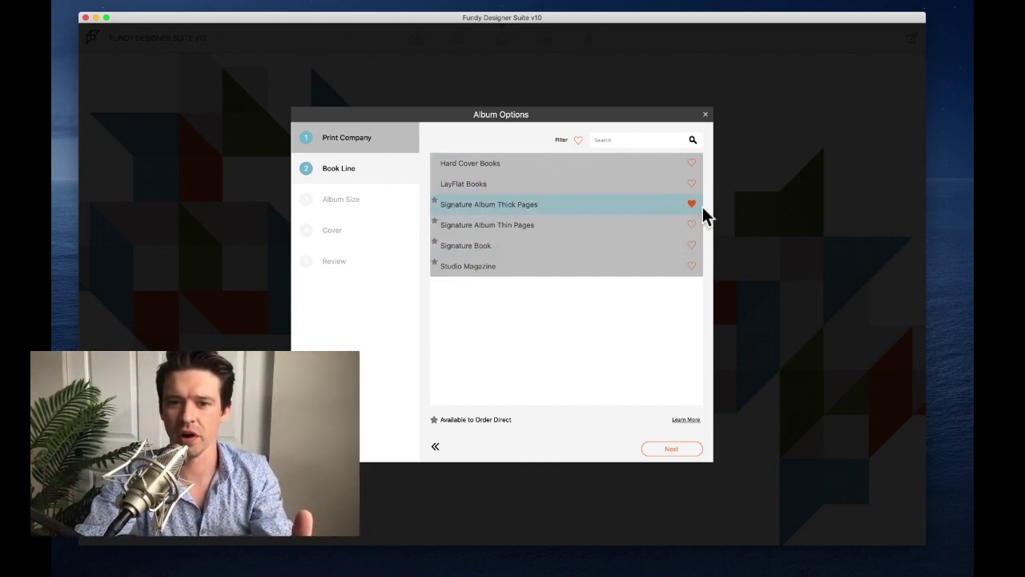
Step: Choose the Signature Album Thick Pages book line in the Signature 12x12 size
click(520, 210)
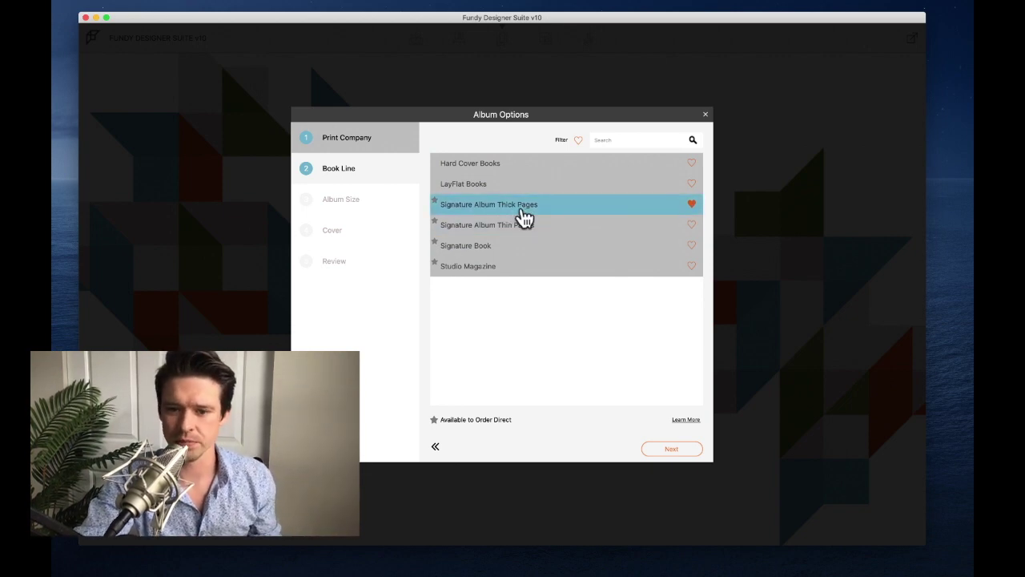
click(659, 456)
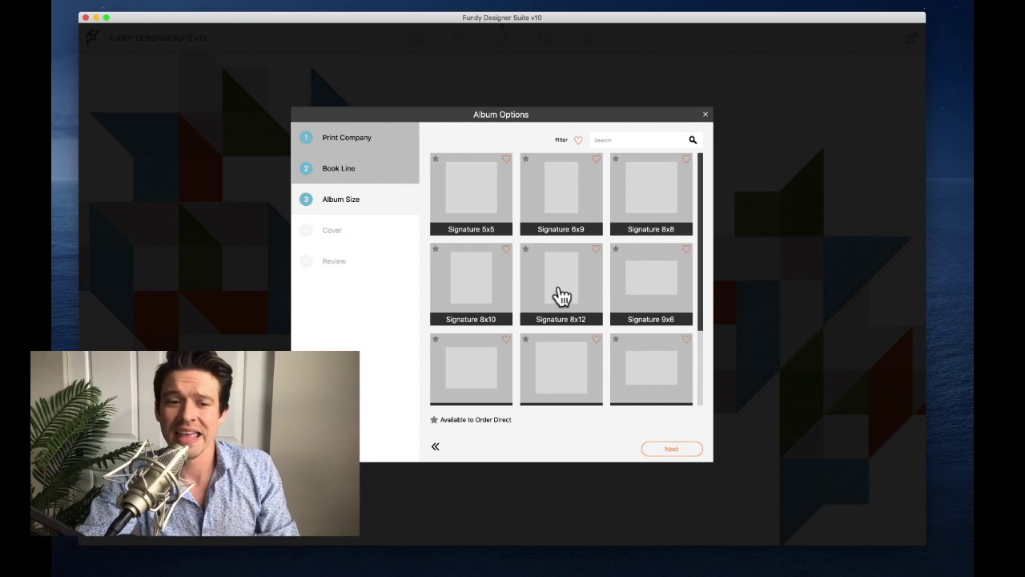
scroll(621, 308, down, 3)
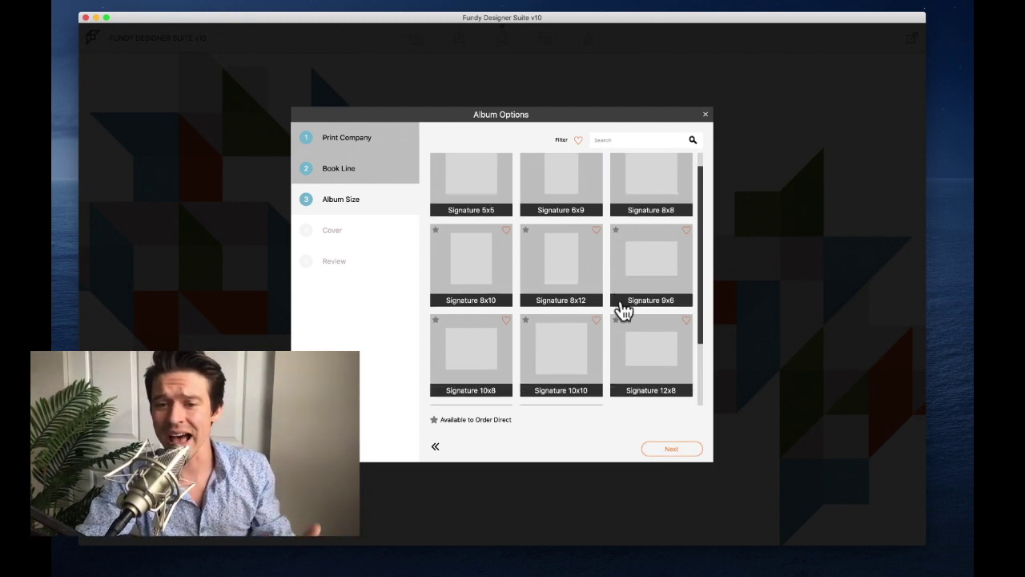
scroll(626, 306, up, 3)
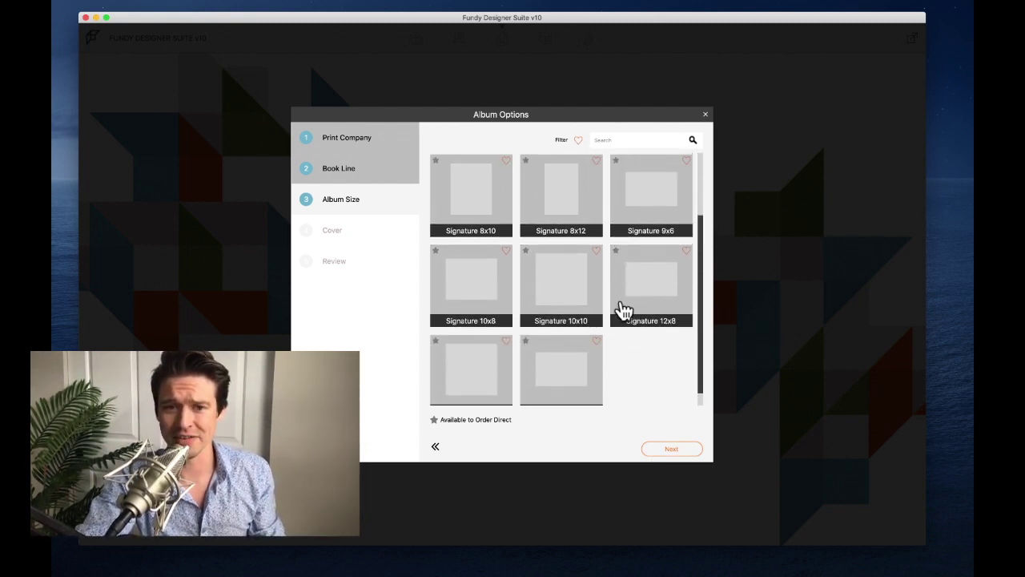
scroll(638, 266, down, 3)
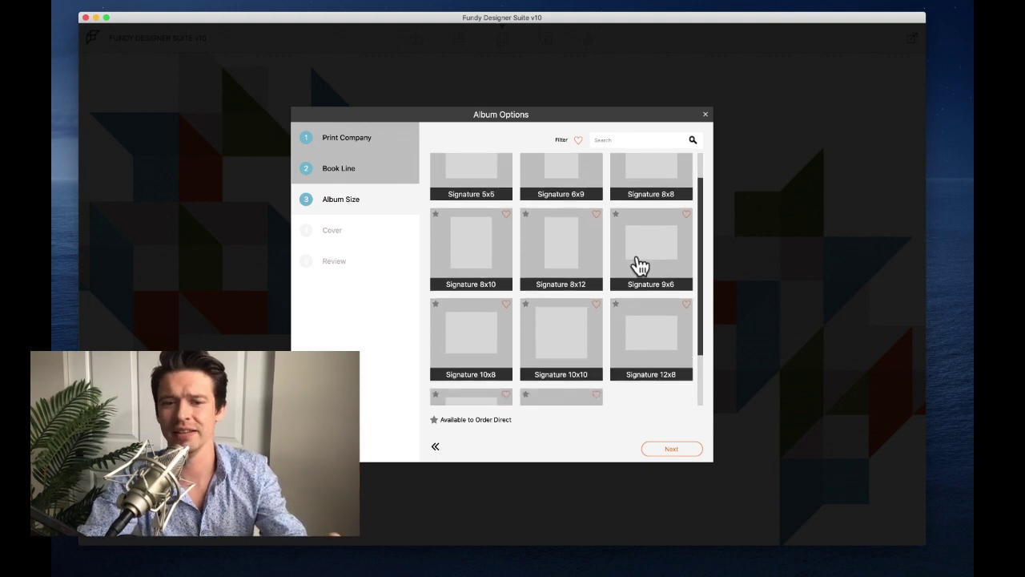
scroll(638, 266, down, 3)
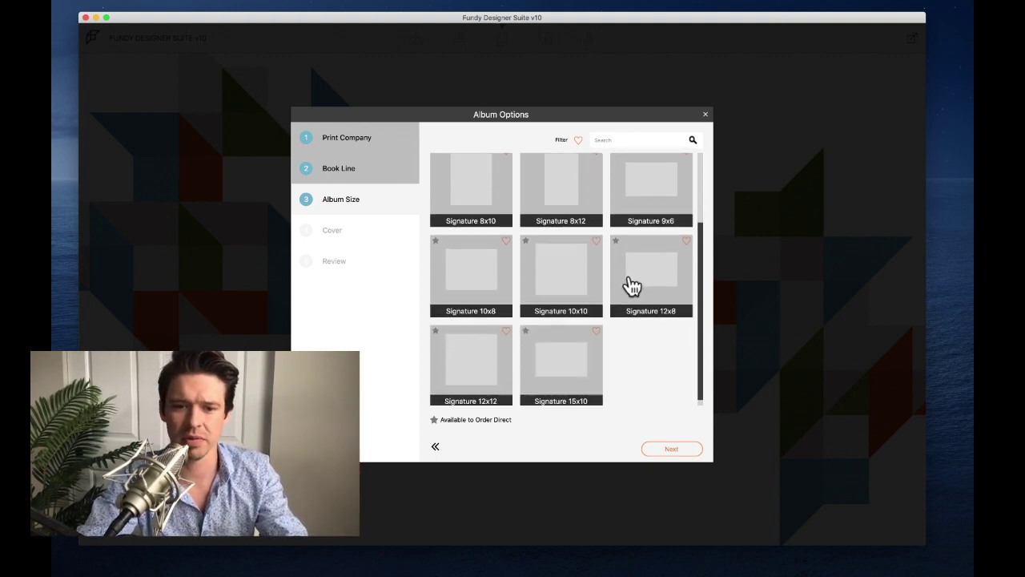
click(474, 357)
click(664, 450)
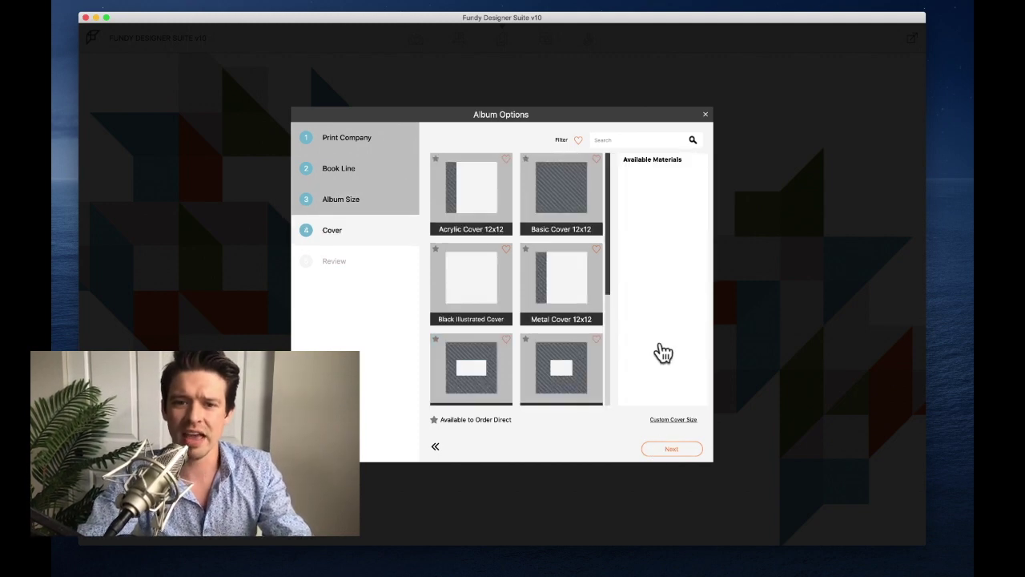
Step: Pick the Basic Cover 12x12 and proceed to the Review step
scroll(474, 352, down, 5)
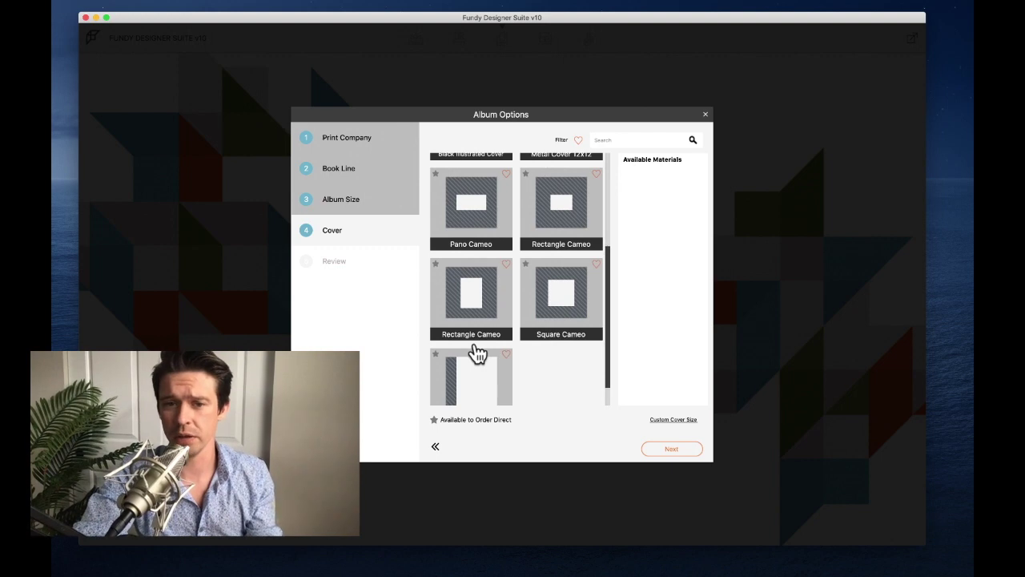
scroll(472, 350, up, 5)
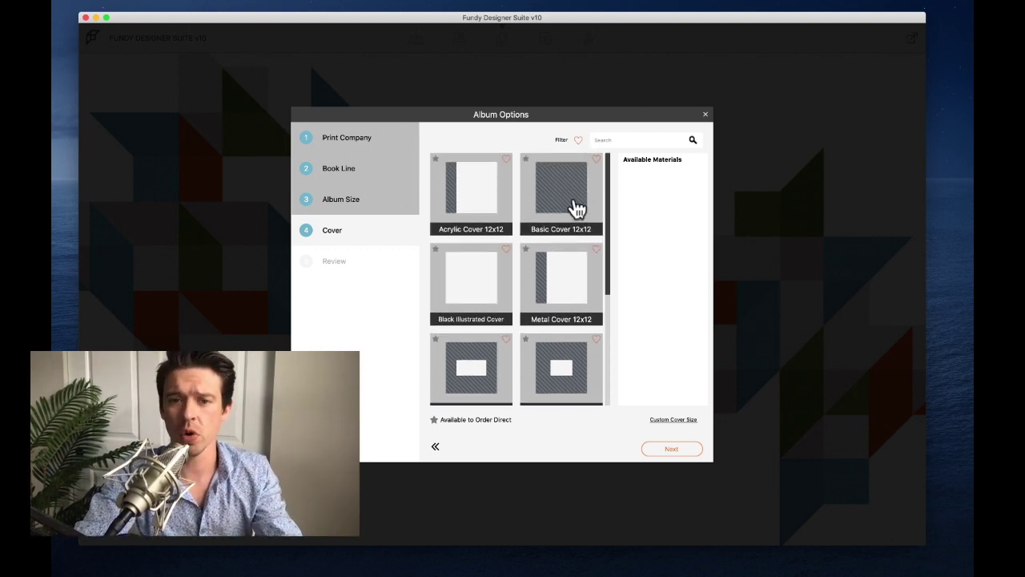
click(575, 204)
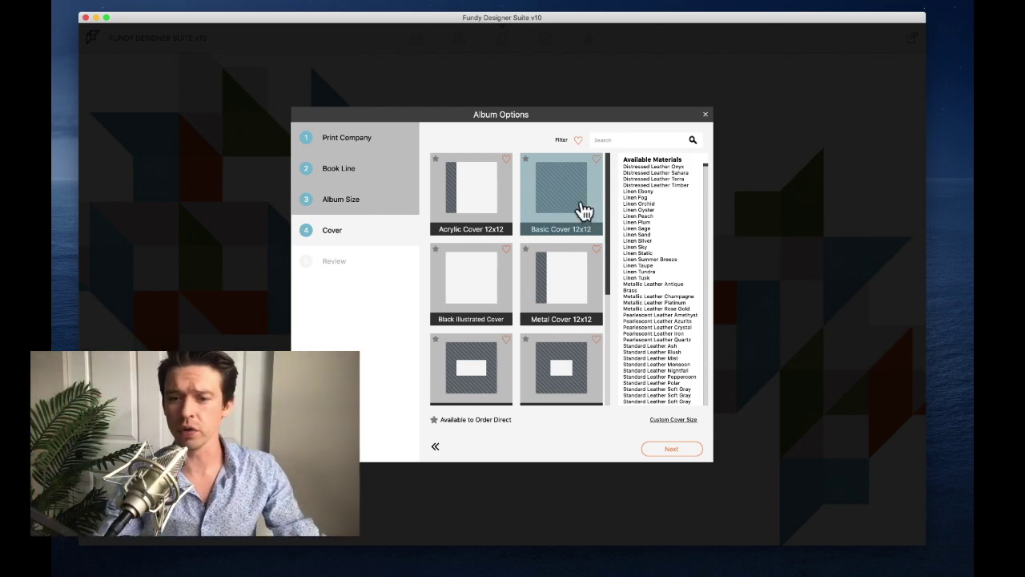
click(676, 453)
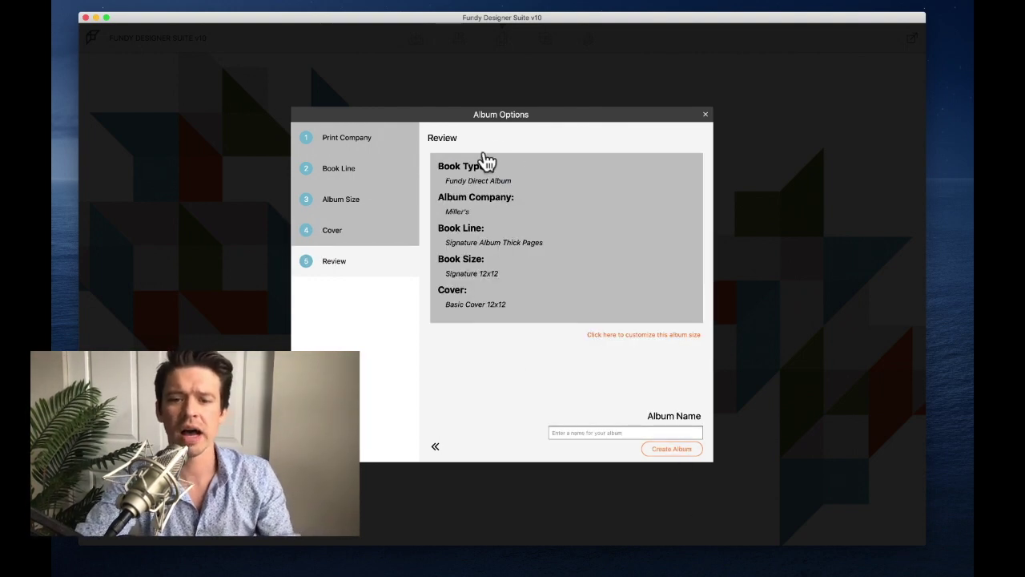
Step: Name the album 'Six Figure Photography Mastermind Album' and create it
click(586, 433)
text(s)
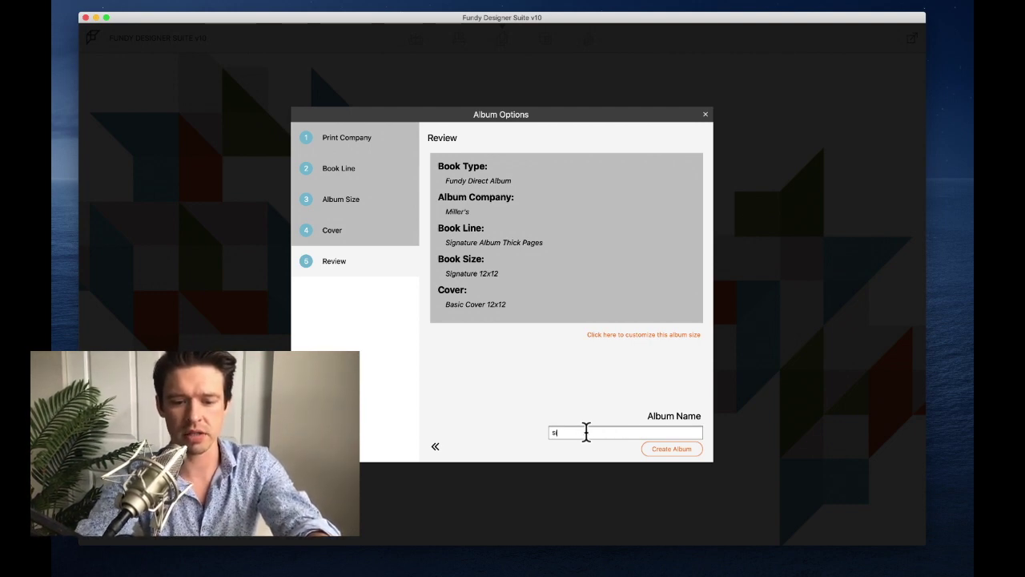
text(ix Figure Photography Mastermind Album)
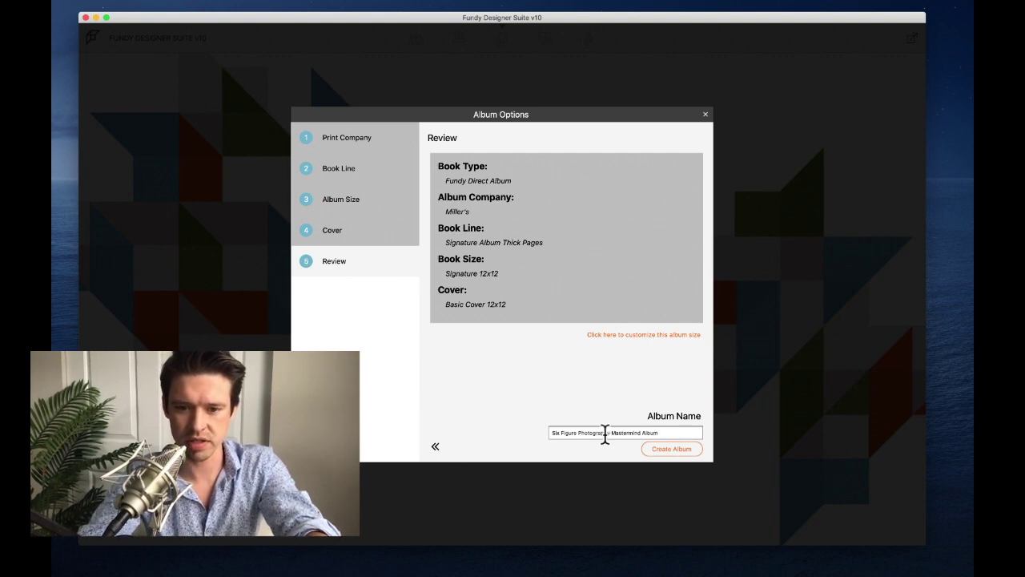
click(605, 432)
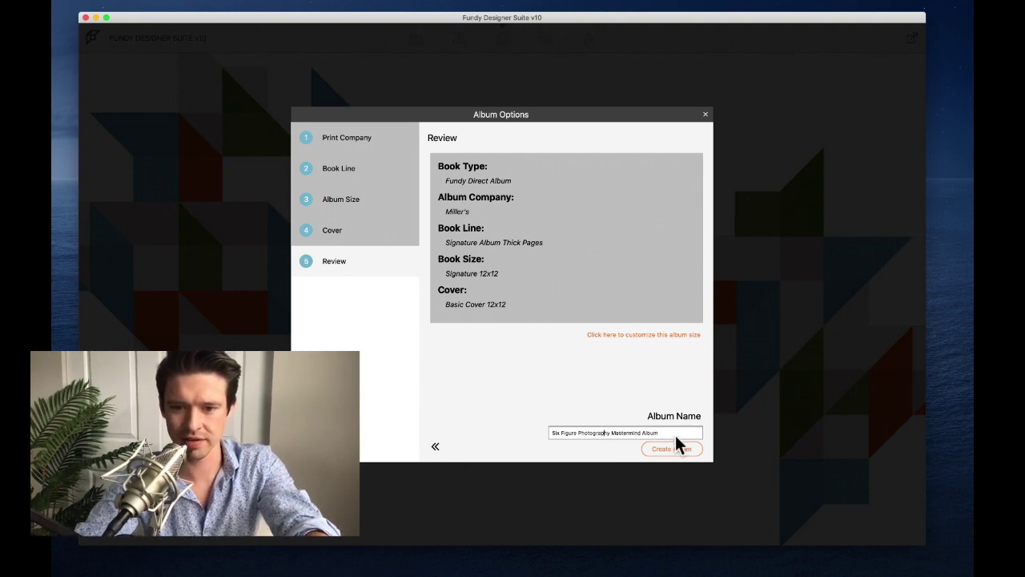
click(668, 448)
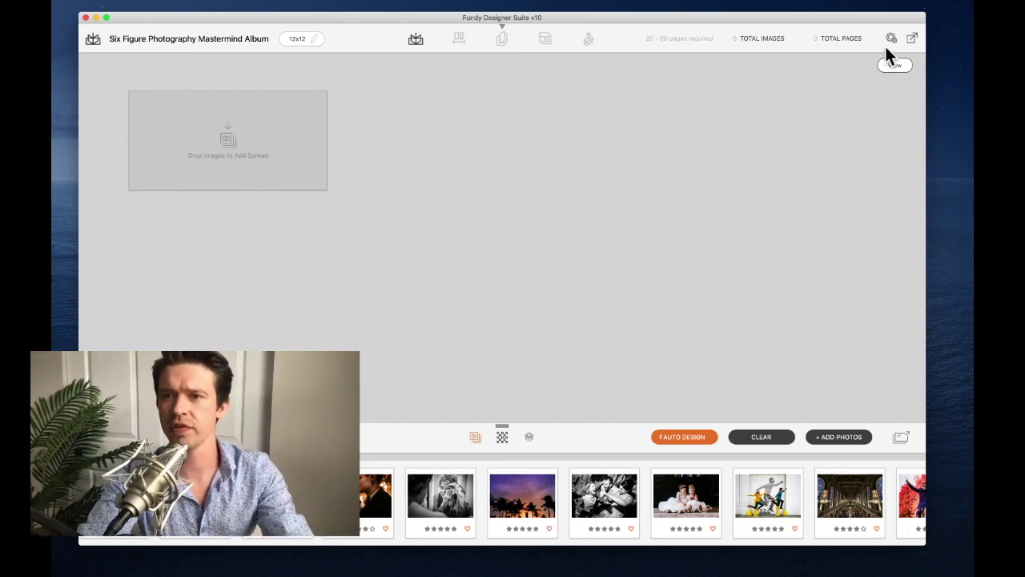
click(969, 28)
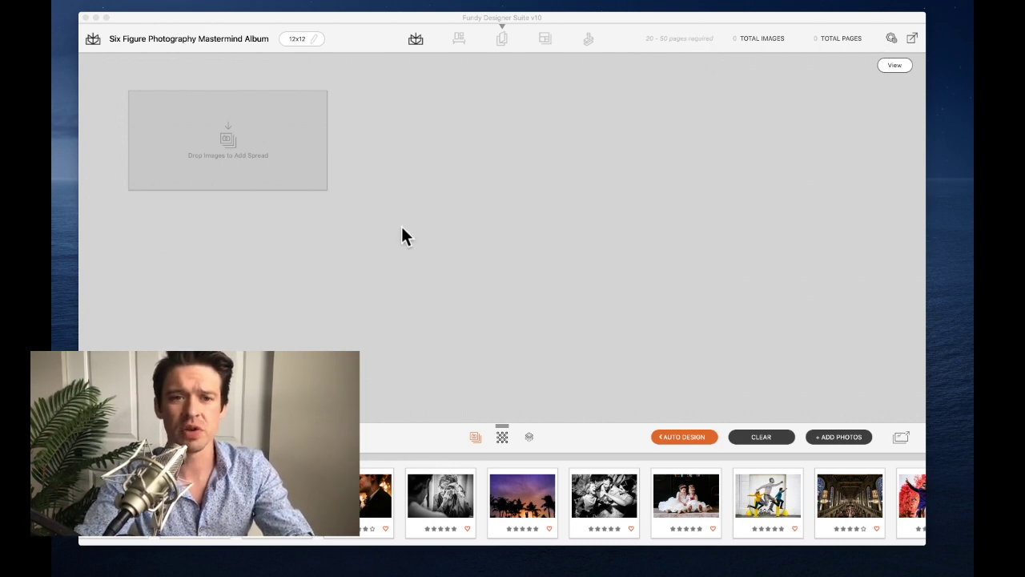
click(465, 182)
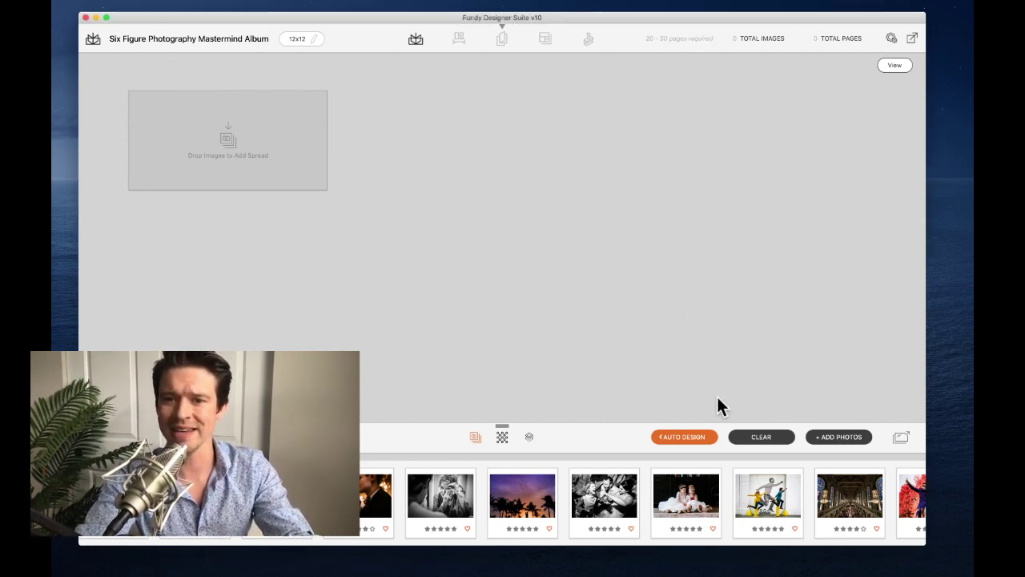
click(233, 106)
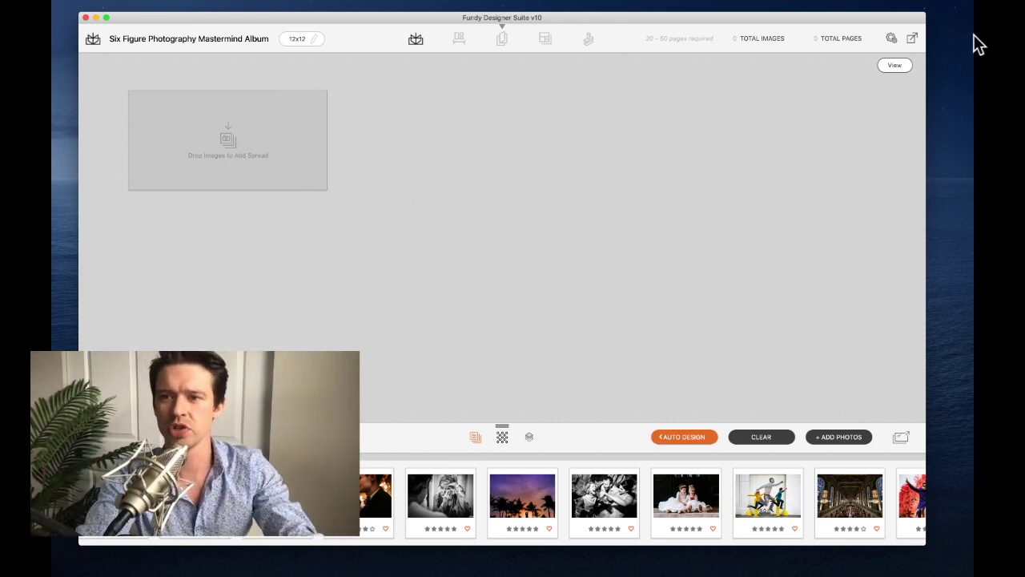
click(974, 44)
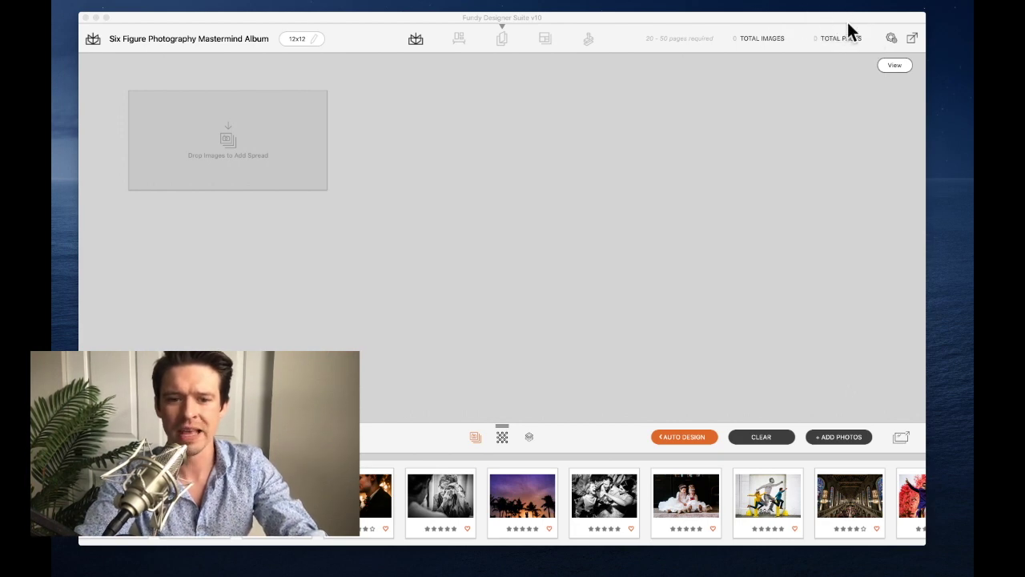
click(466, 448)
Step: Enlarge the photo strip and filter it to the Portrait › Family tag, showing 73 images
drag(502, 428, 501, 372)
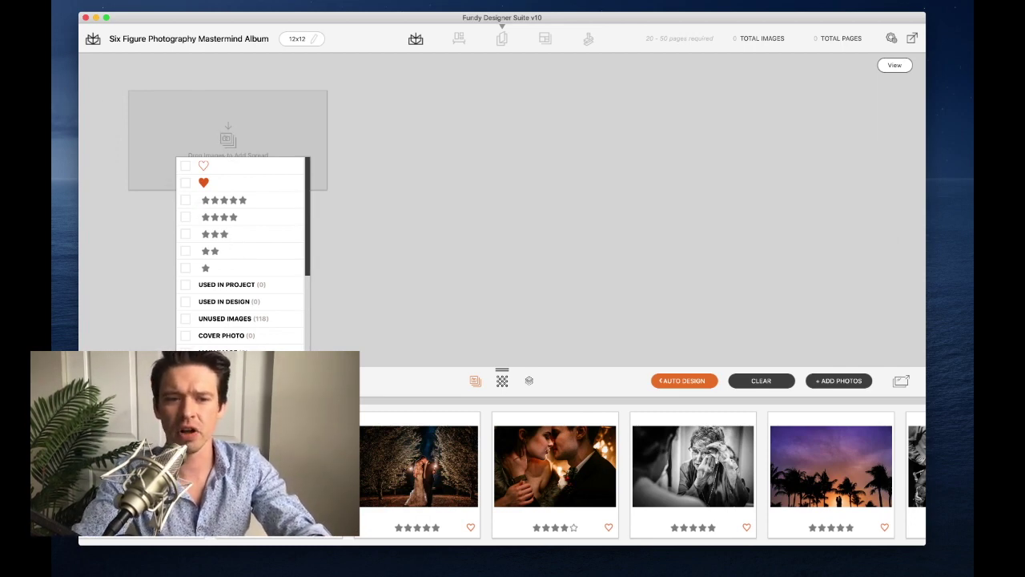
scroll(253, 340, down, 3)
scroll(253, 336, down, 2)
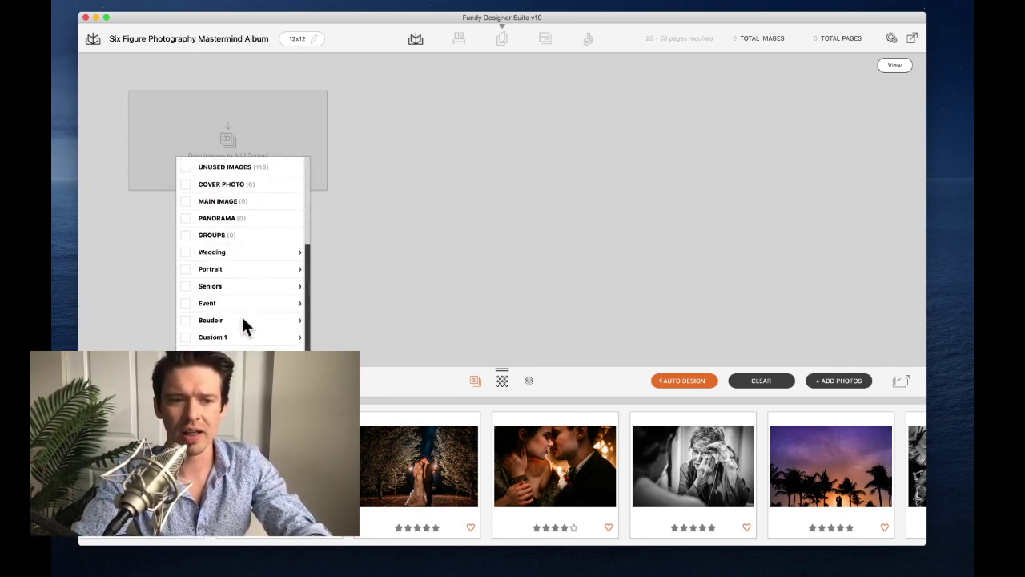
click(210, 270)
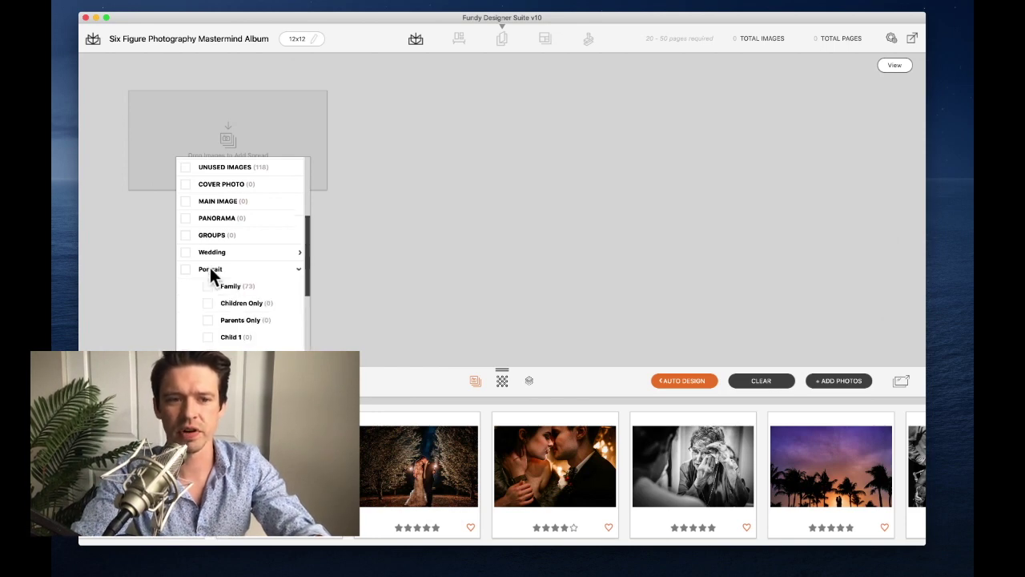
click(208, 286)
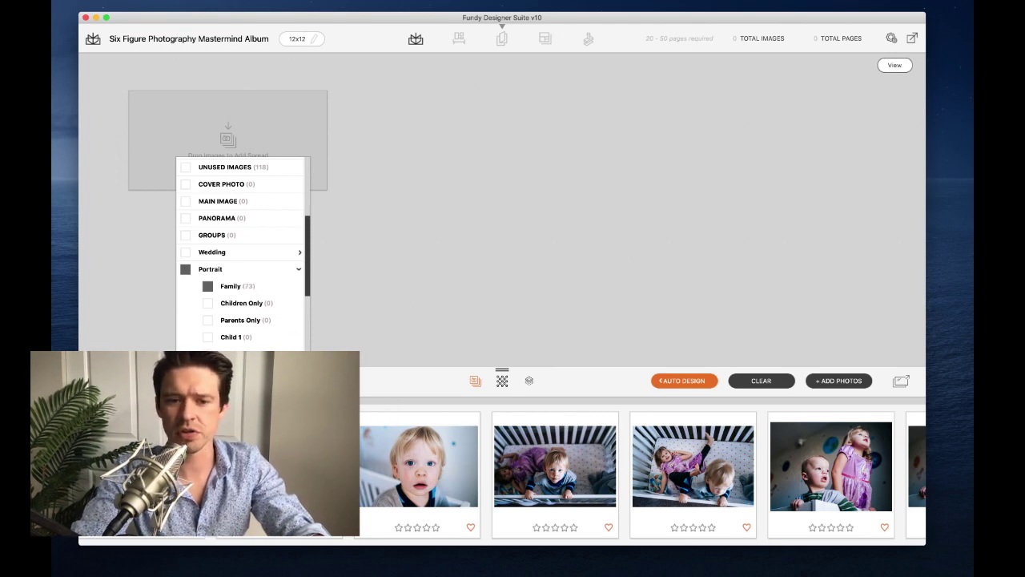
key(Escape)
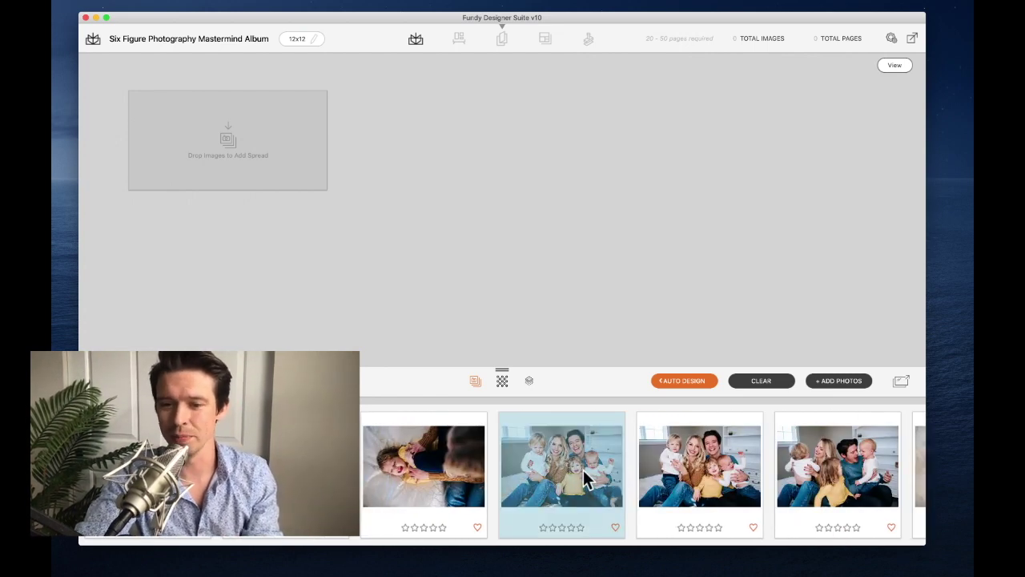
Step: Open the family photo in the large viewer, reposition the window, and toggle grid and single views
double_click(597, 490)
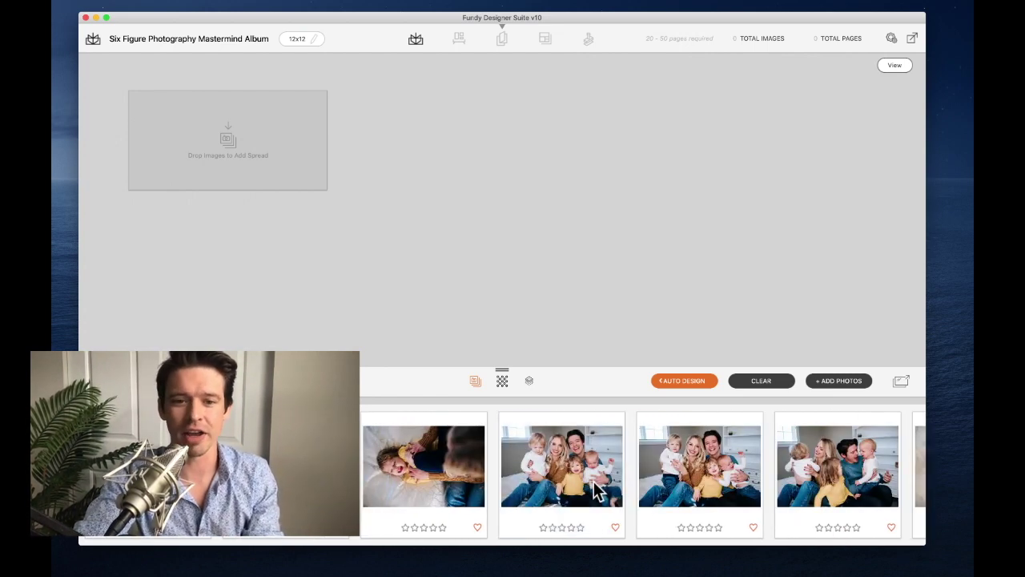
drag(449, 29, 479, 35)
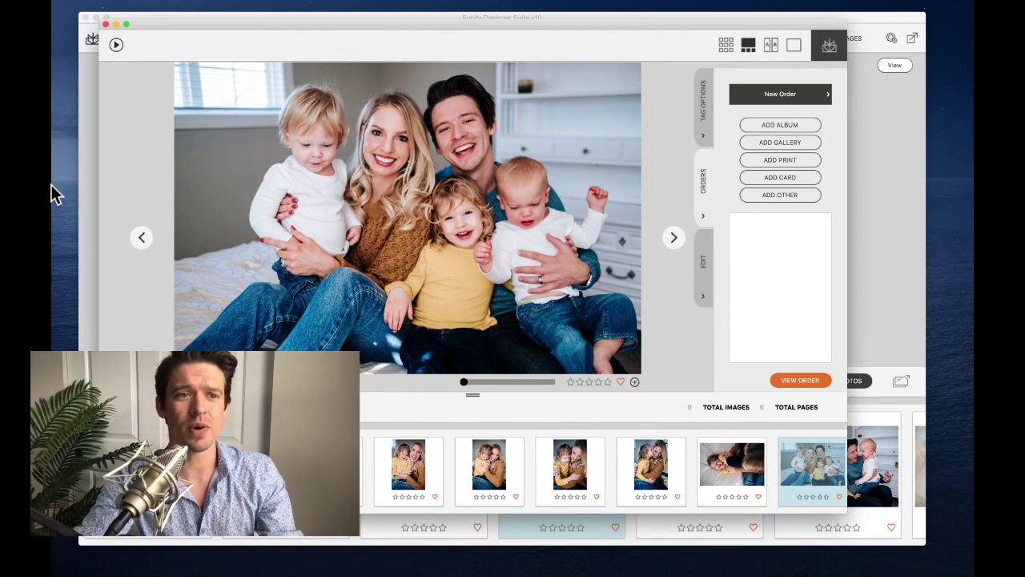
mouse_move(160, 22)
mouse_down()
mouse_move(221, 36)
mouse_move(157, 26)
mouse_up()
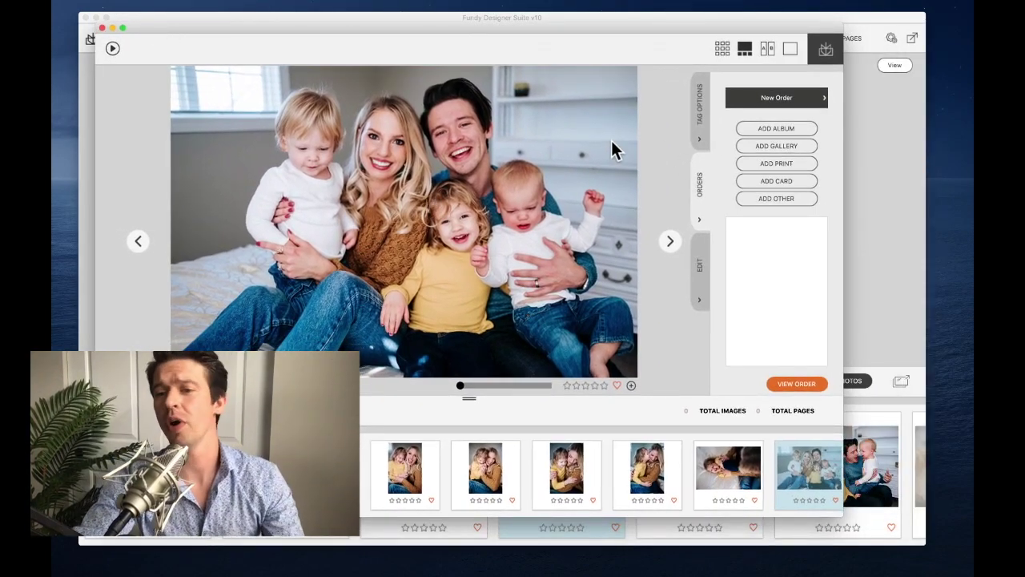
drag(646, 32, 608, 20)
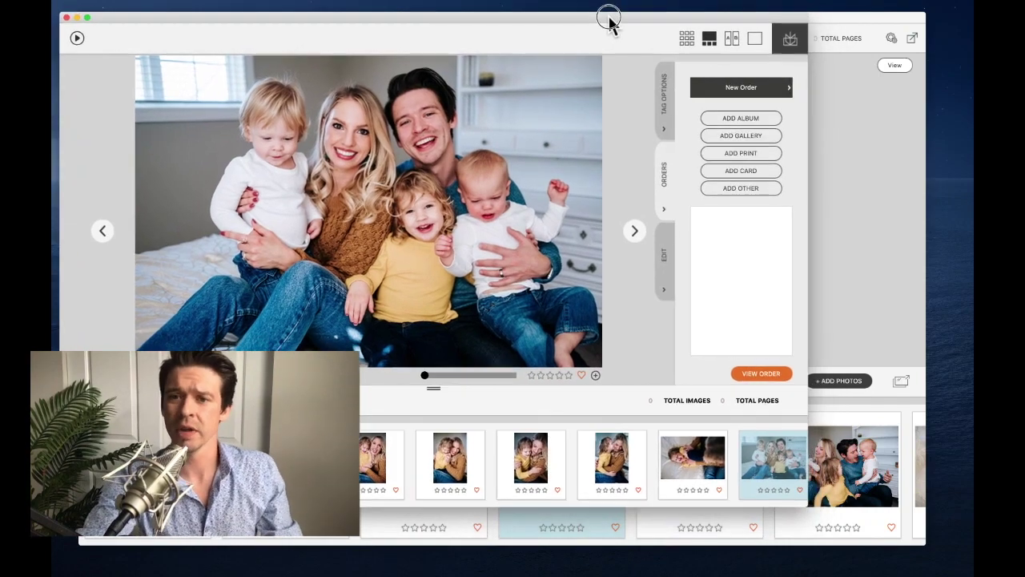
click(688, 39)
scroll(399, 324, down, 1)
scroll(400, 328, down, 5)
scroll(401, 328, up, 8)
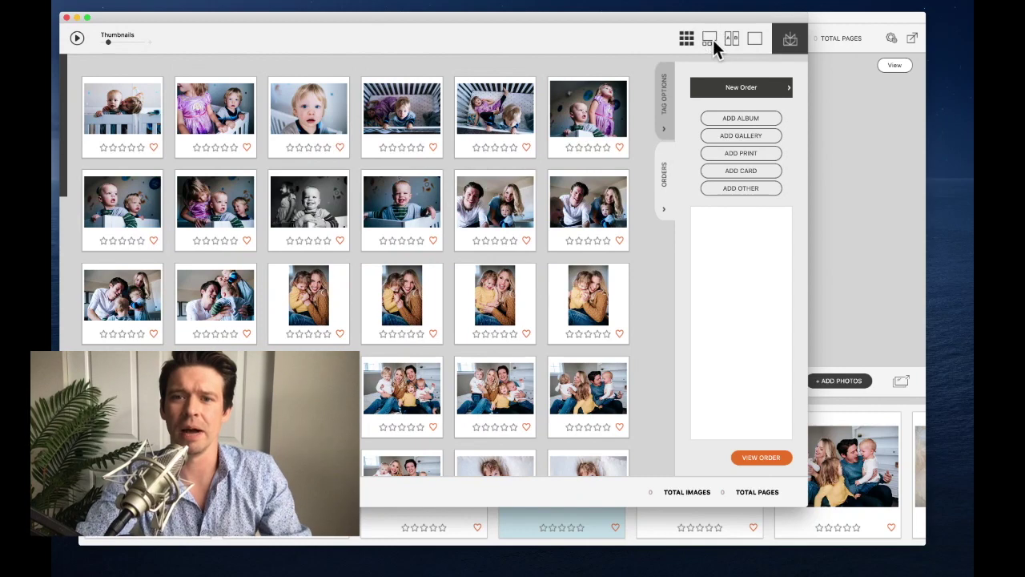
click(711, 40)
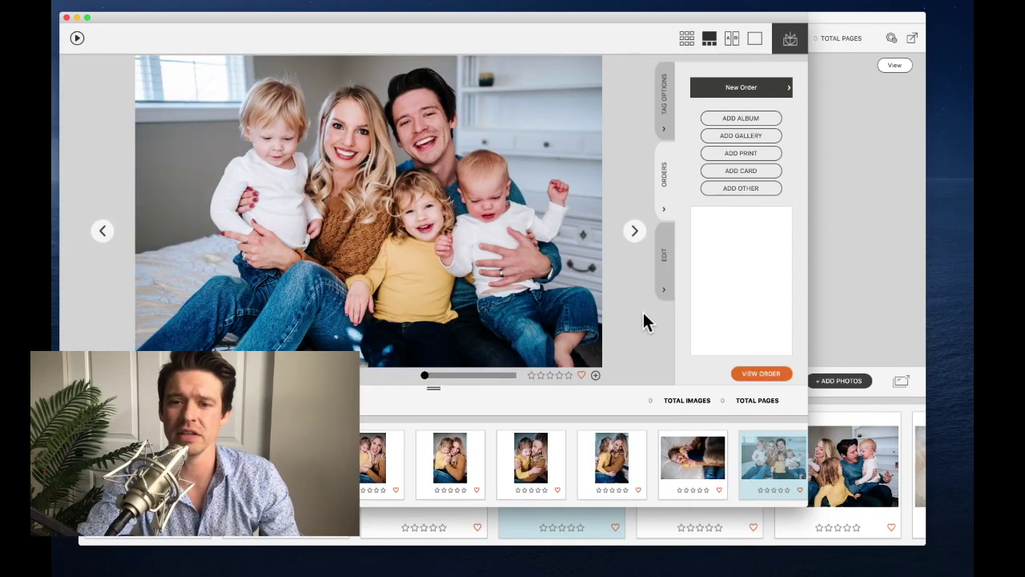
Step: Glance at Perfectly Clear options, then open the blank order form from the Orders tab
click(672, 257)
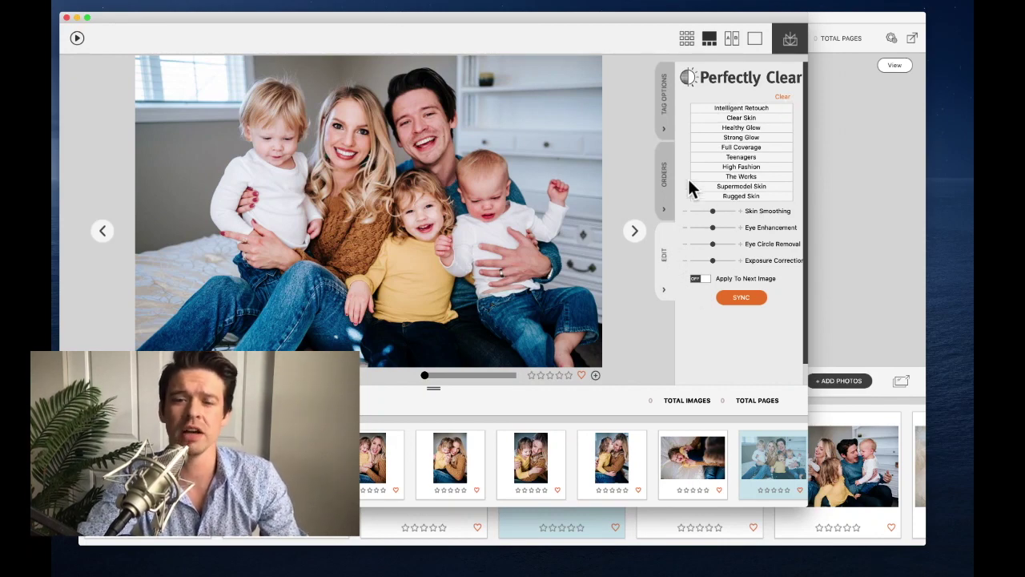
click(666, 183)
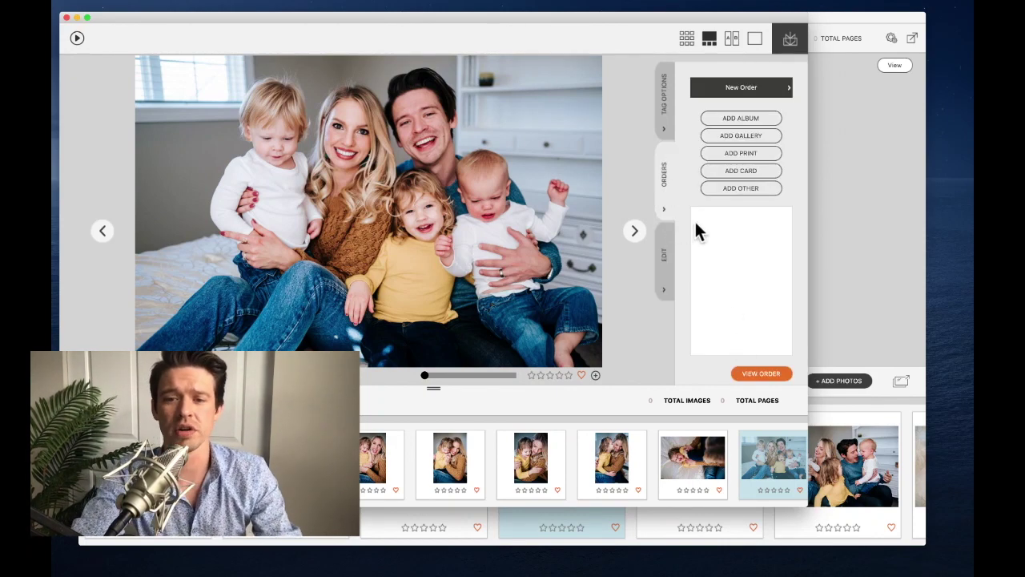
click(761, 374)
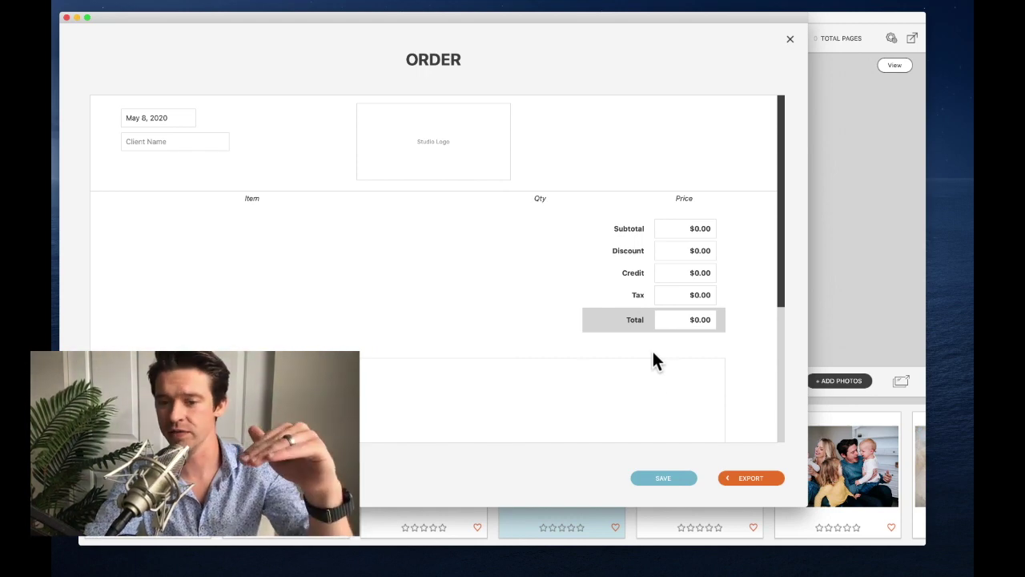
Step: Check the PDF, XML and Worksheet export choices, then close the order form
click(750, 479)
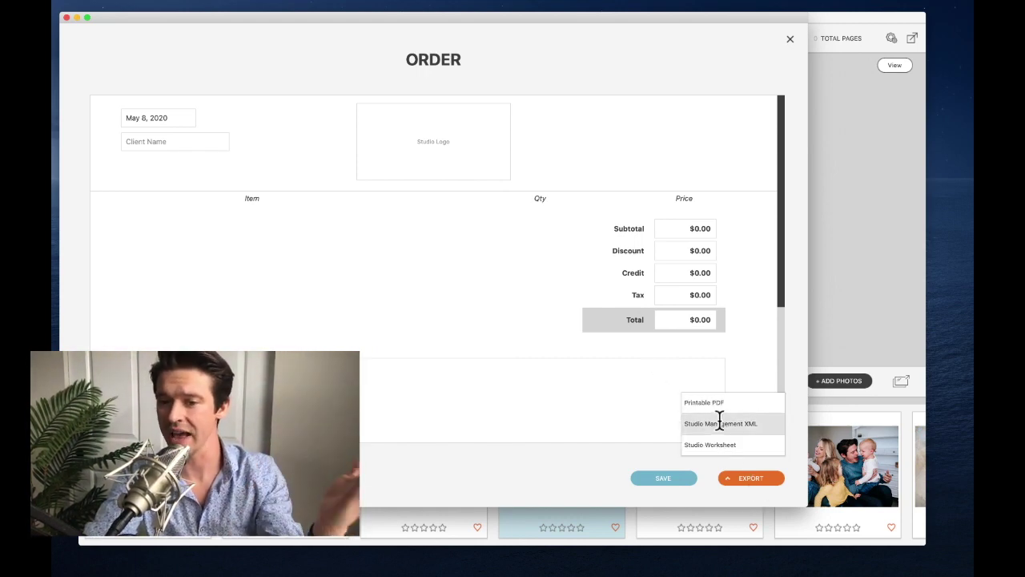
click(790, 41)
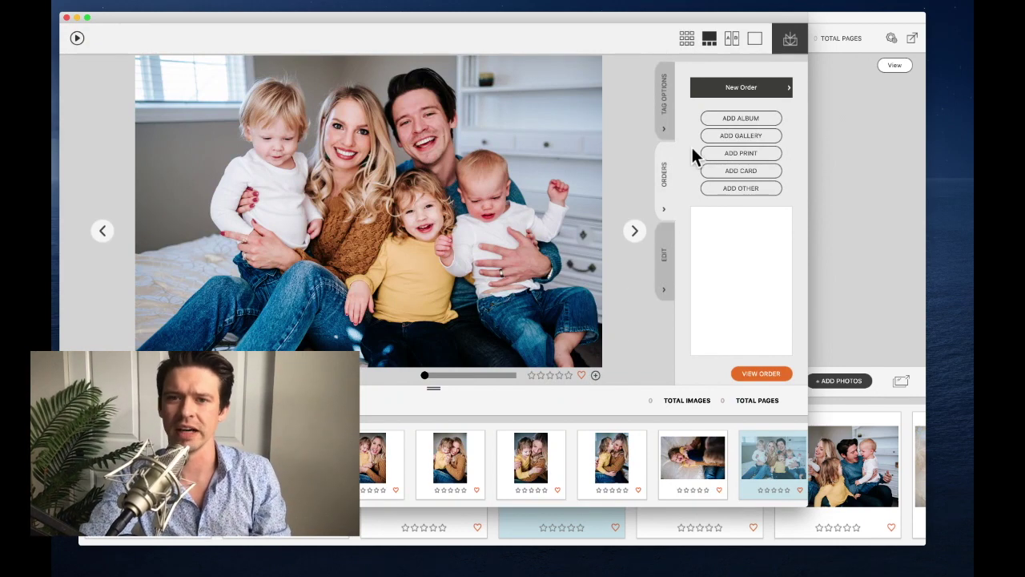
Step: View the photo's tag options, then close the viewer and refocus the album designer
click(666, 94)
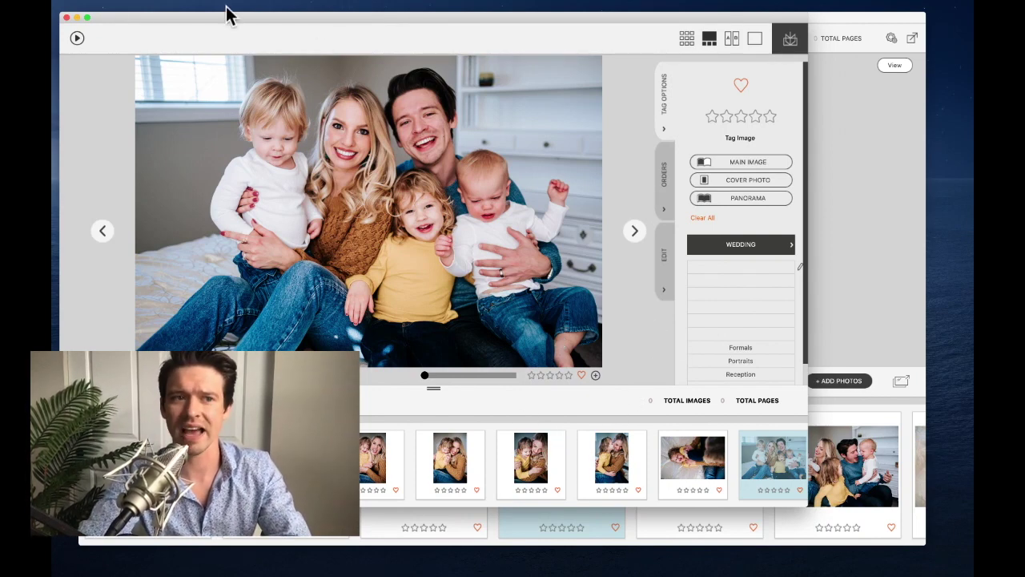
click(65, 17)
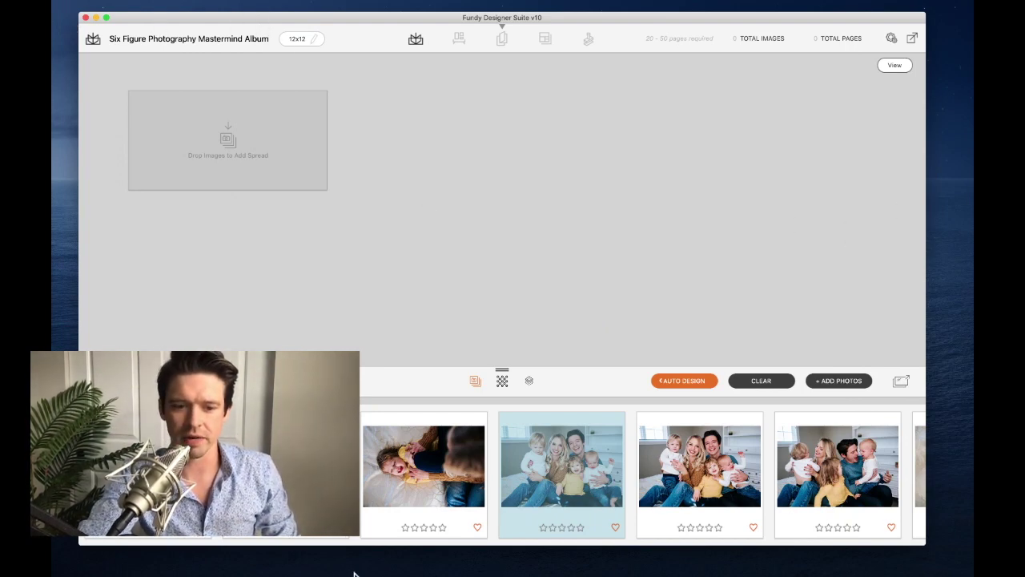
click(318, 569)
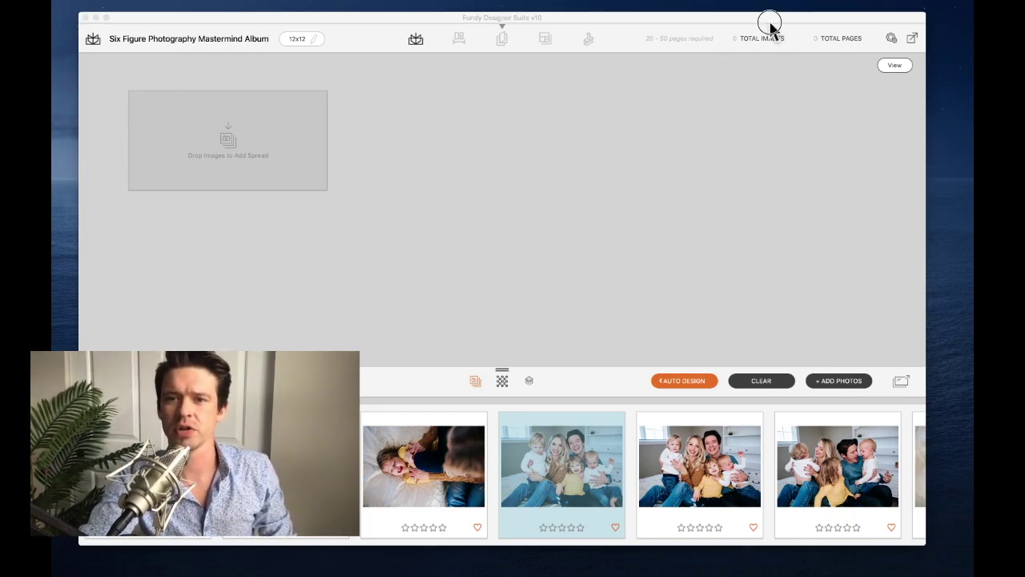
click(519, 233)
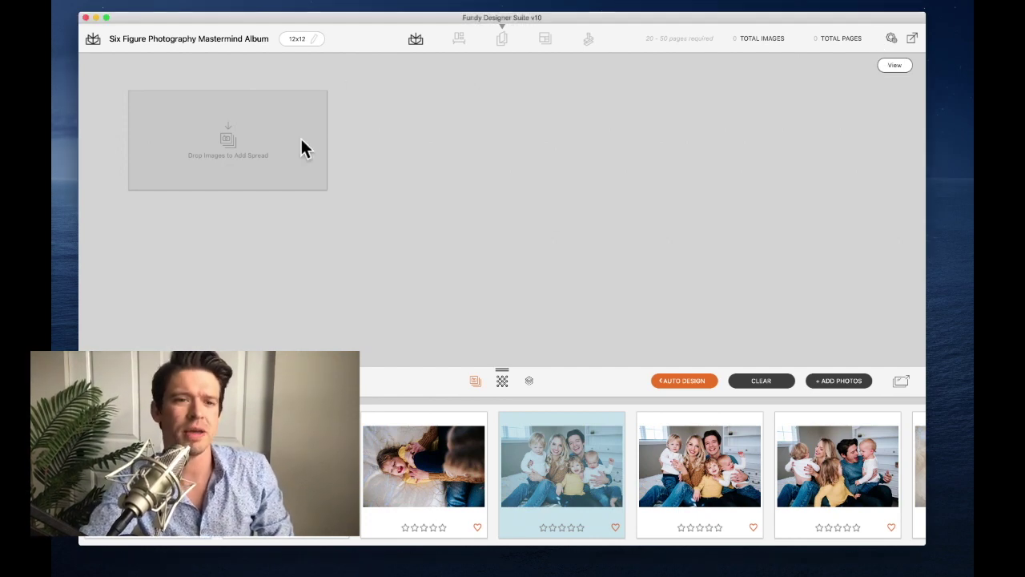
click(303, 7)
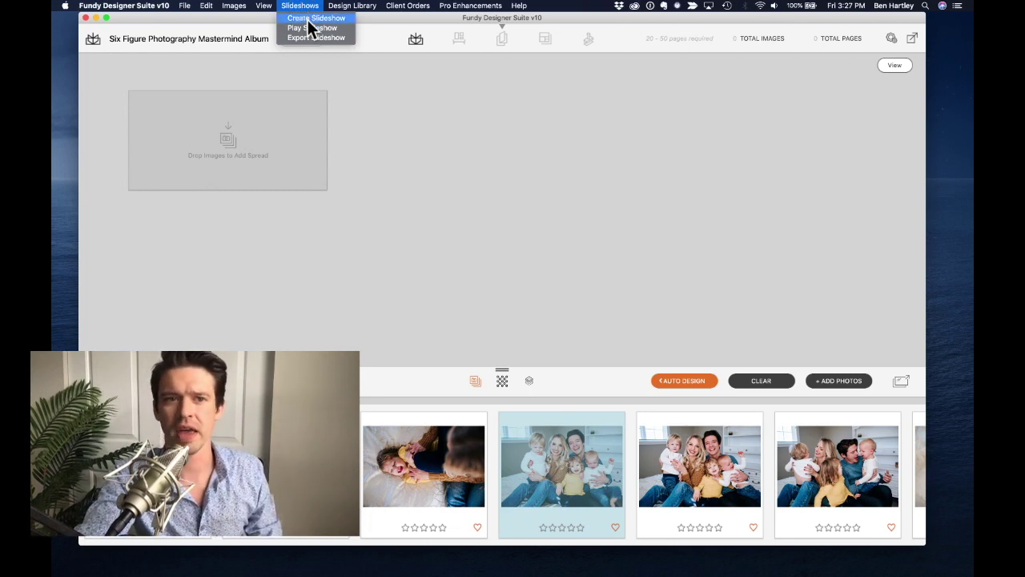
click(308, 19)
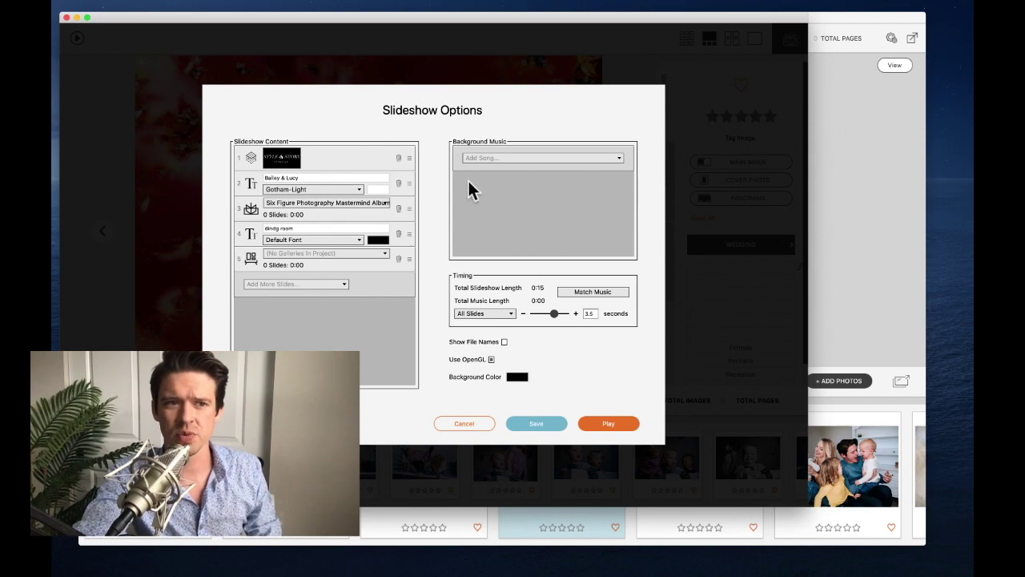
drag(237, 30, 341, 40)
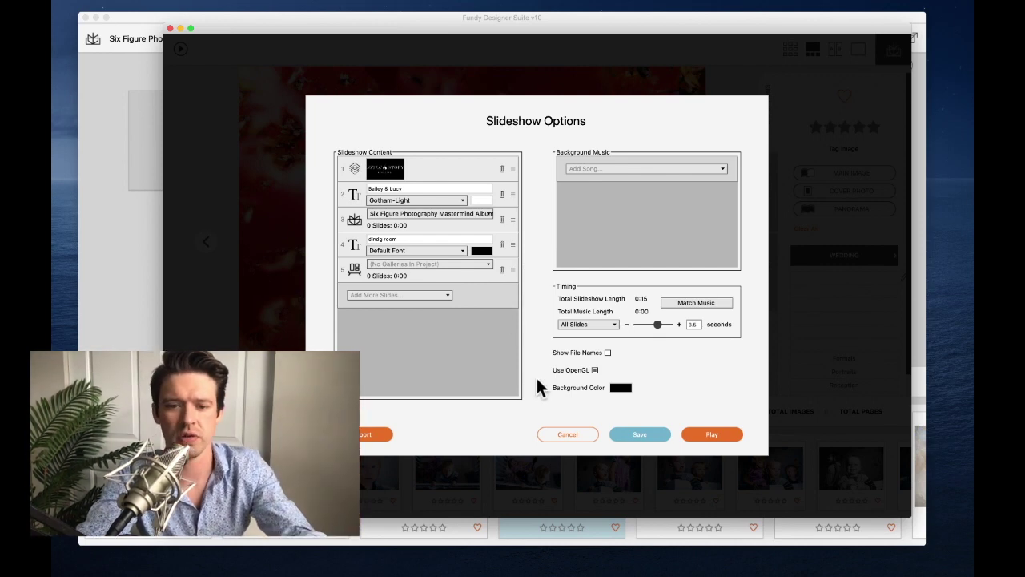
click(169, 28)
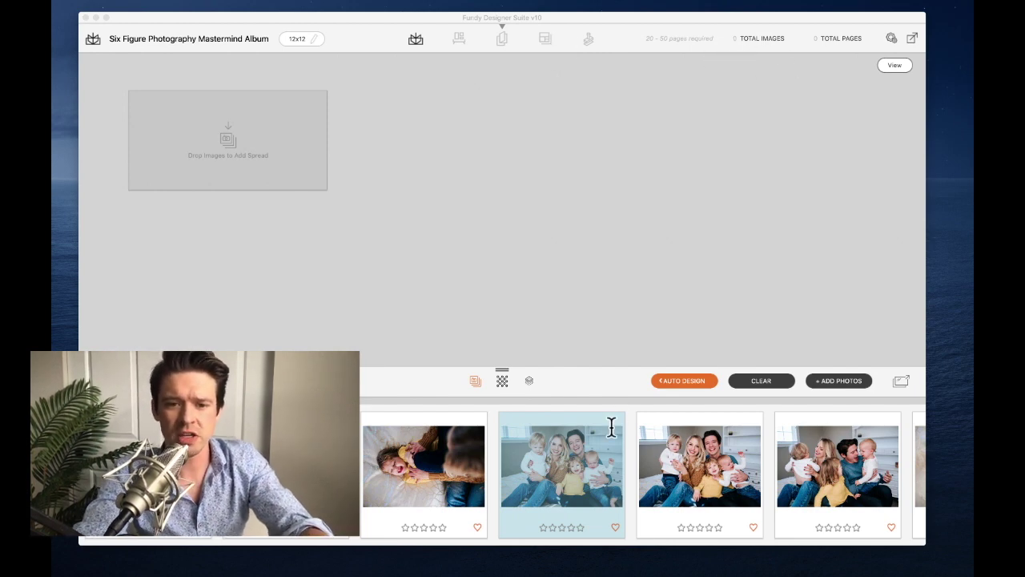
Step: Adjust the photo strip height and look through the Images menu without running anything
click(500, 369)
mouse_move(501, 372)
mouse_down()
mouse_move(496, 428)
mouse_move(497, 392)
mouse_up()
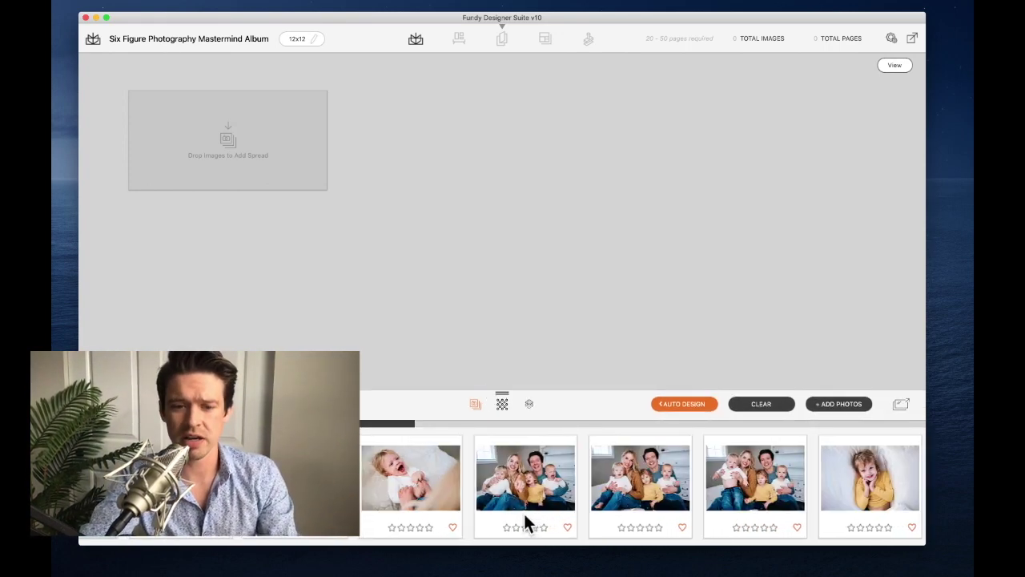
scroll(523, 511, left, 10)
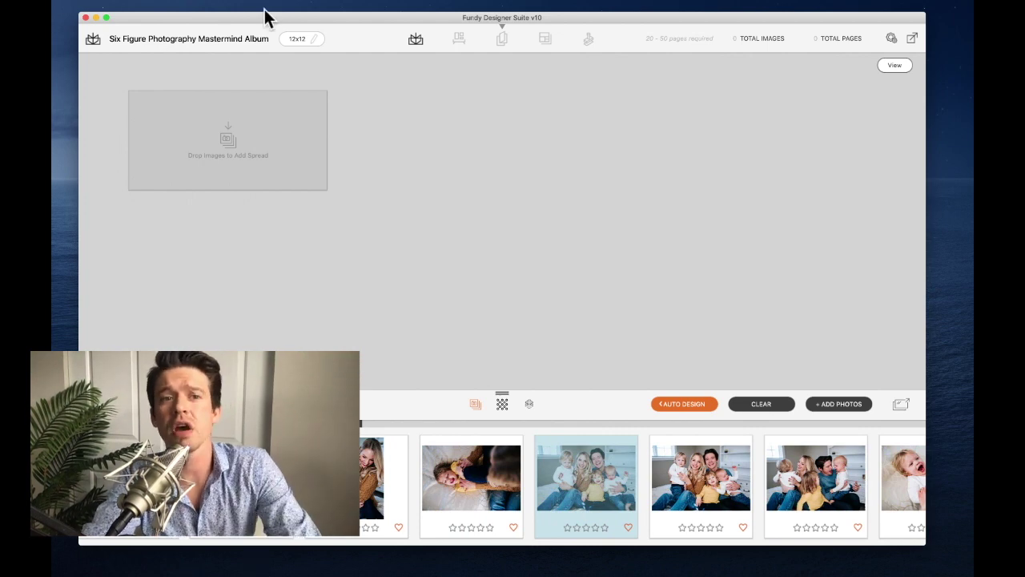
click(239, 6)
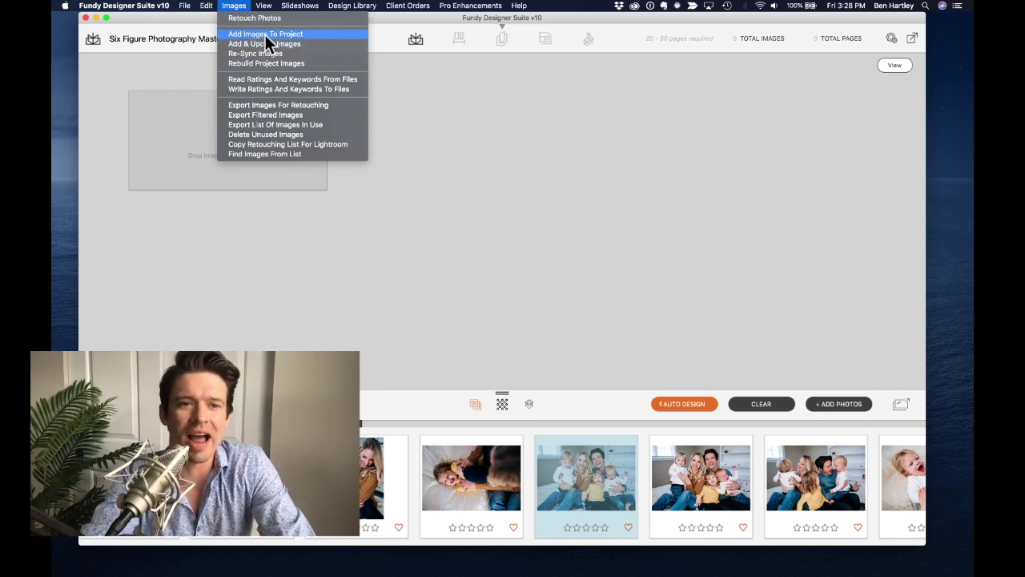
click(481, 165)
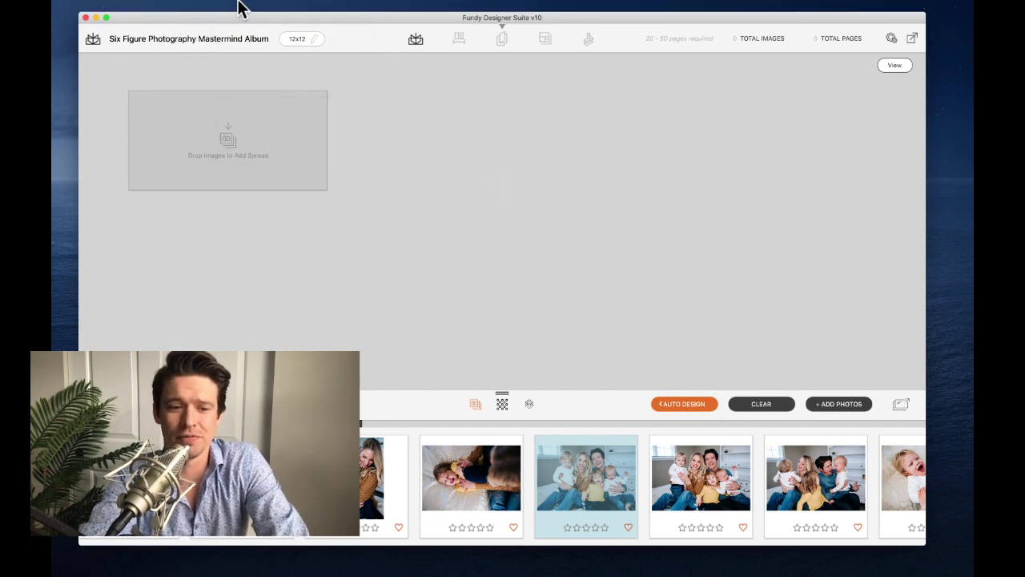
Step: Drag 23 photos from the desktop onto the album canvas to import them
click(253, 571)
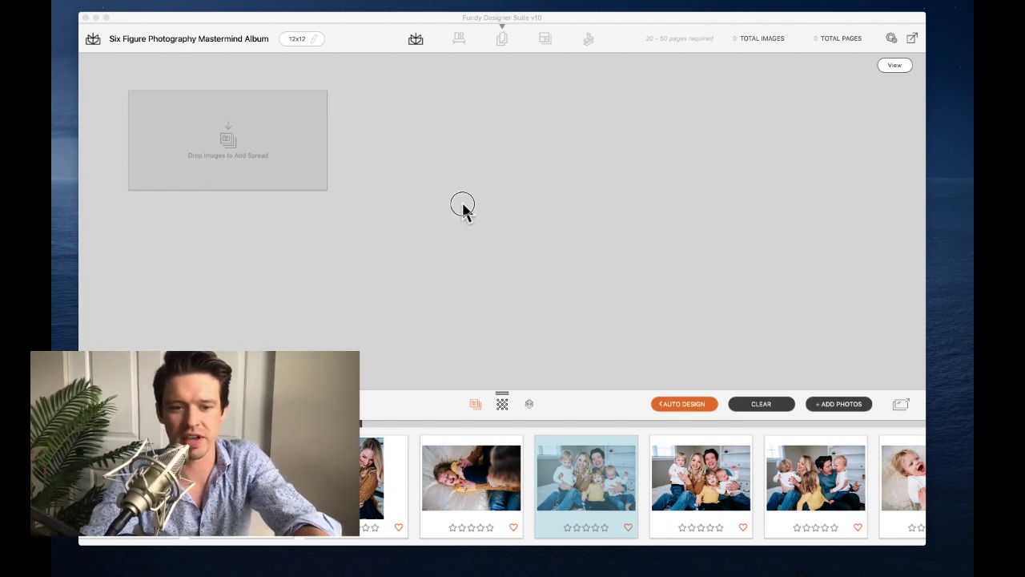
click(448, 329)
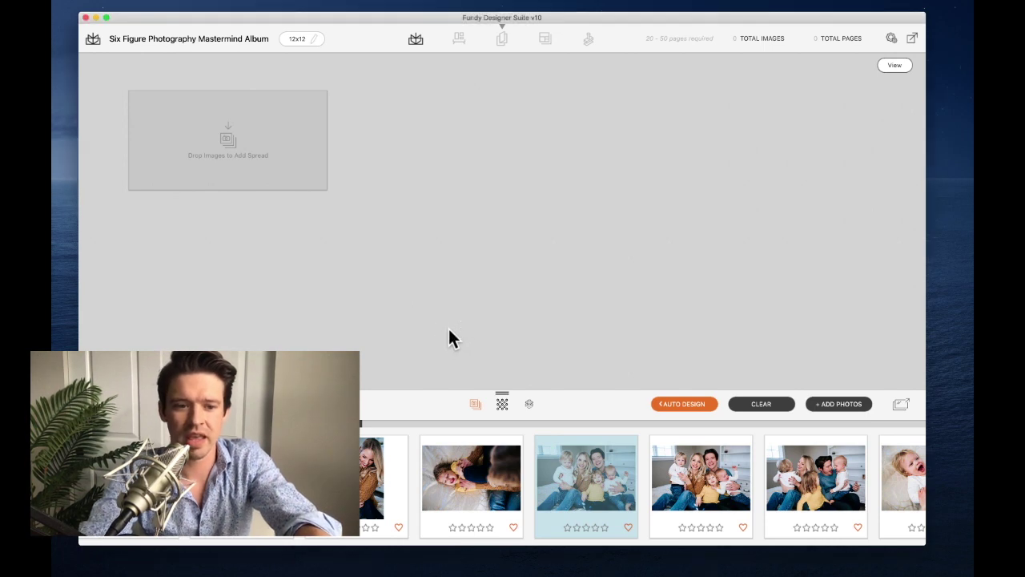
click(967, 257)
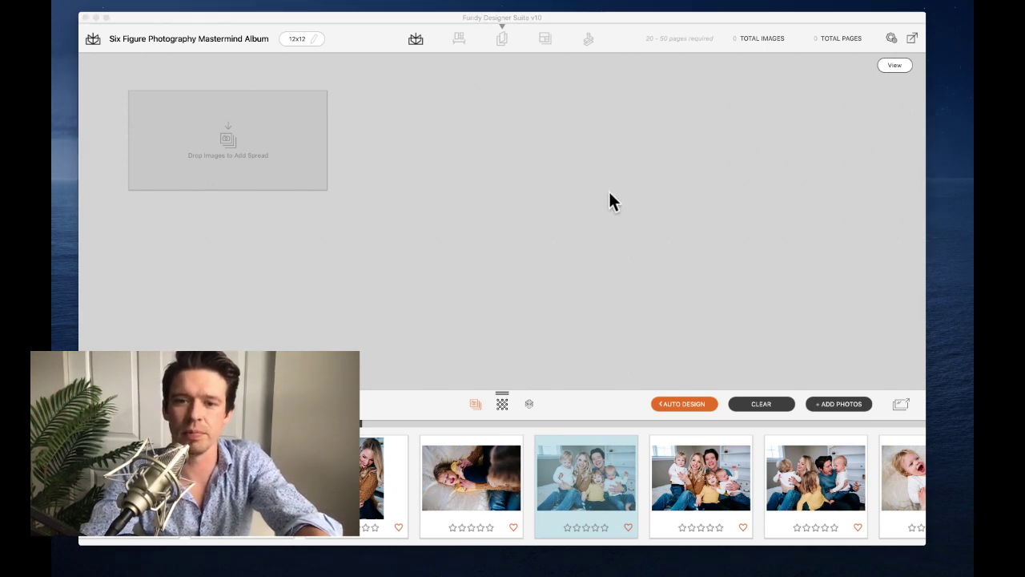
drag(628, 206, 398, 328)
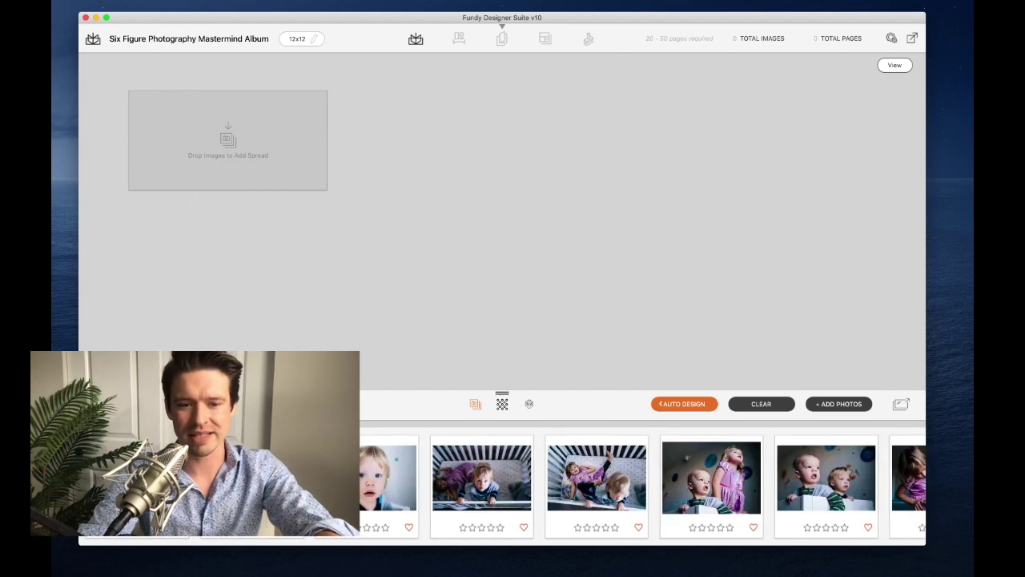
Step: Scroll through the newly imported thumbnails in the photo strip
click(950, 429)
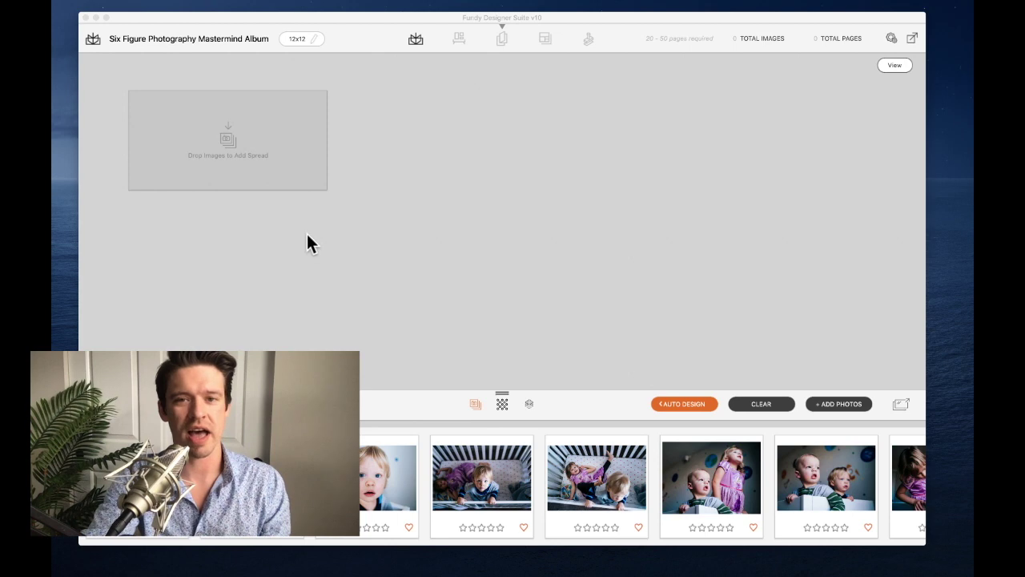
click(801, 39)
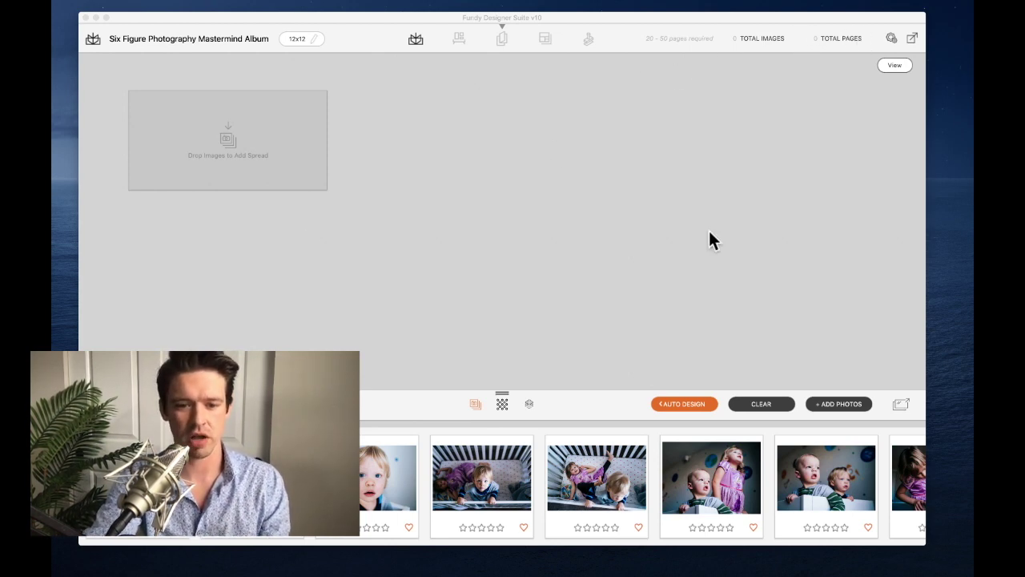
click(488, 479)
scroll(661, 499, right, 10)
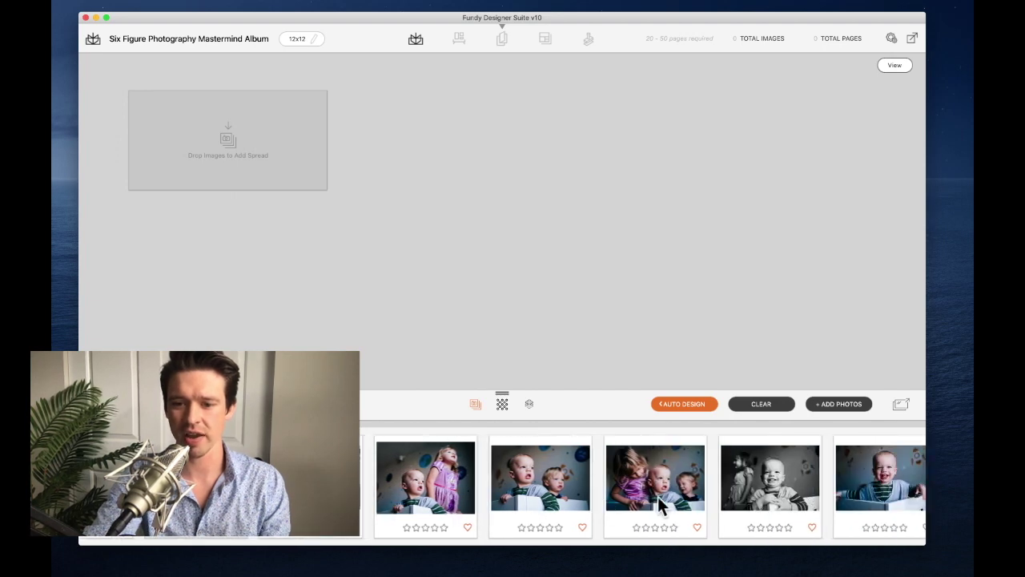
scroll(658, 495, right, 10)
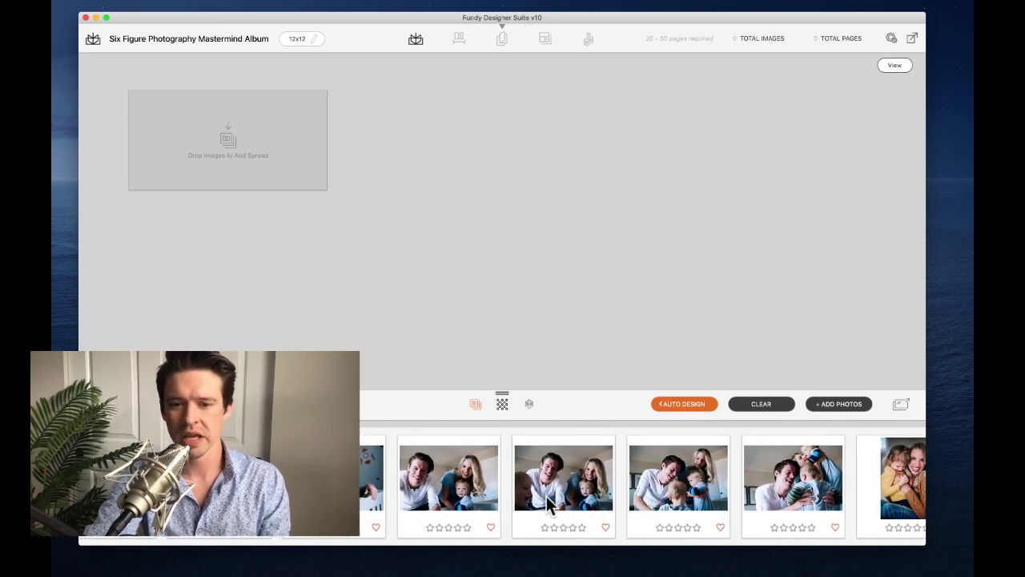
scroll(557, 491, right, 10)
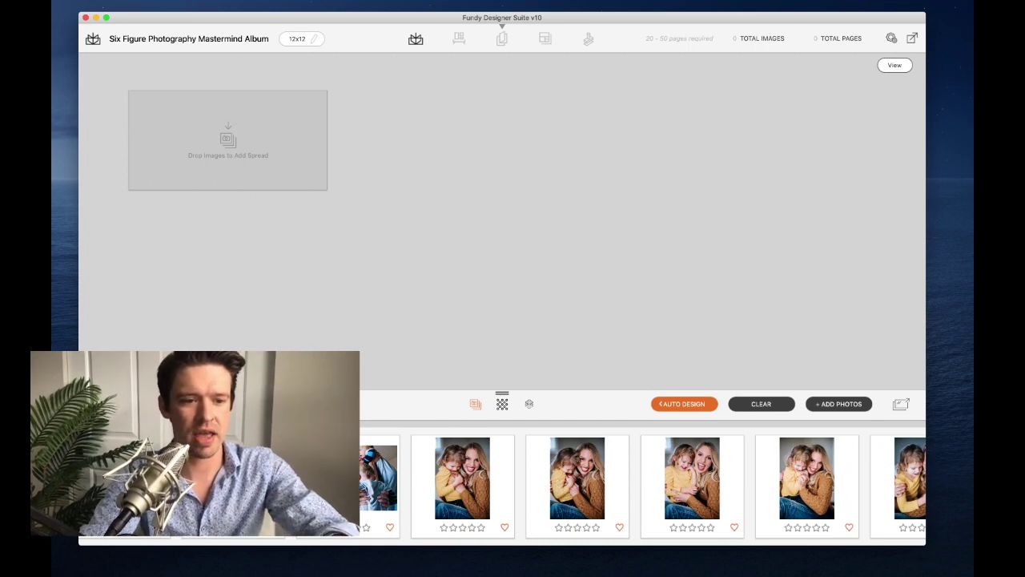
Step: Clear the Portrait and Family category filters so all 141 images show
click(233, 403)
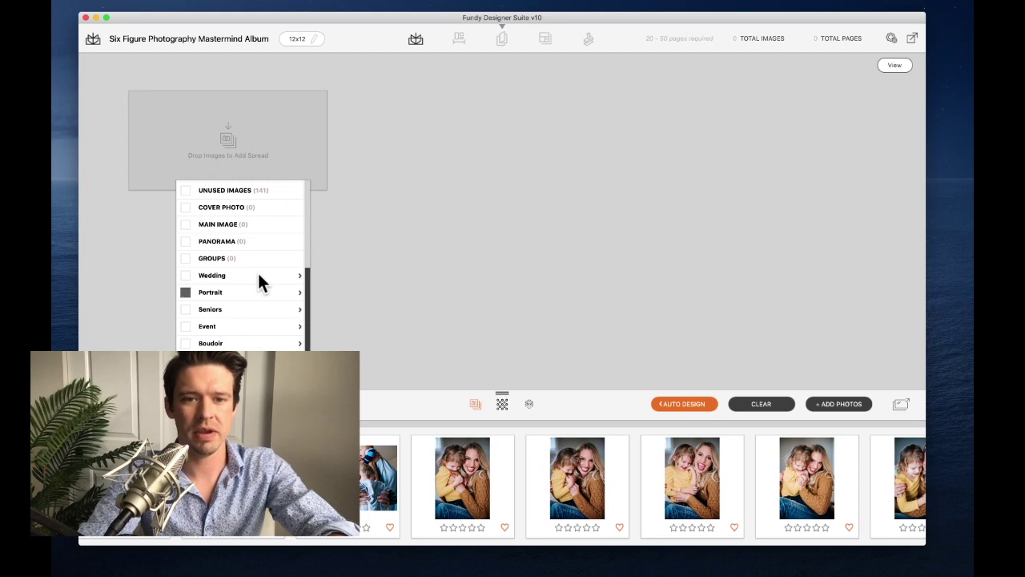
scroll(257, 271, up, 5)
click(376, 496)
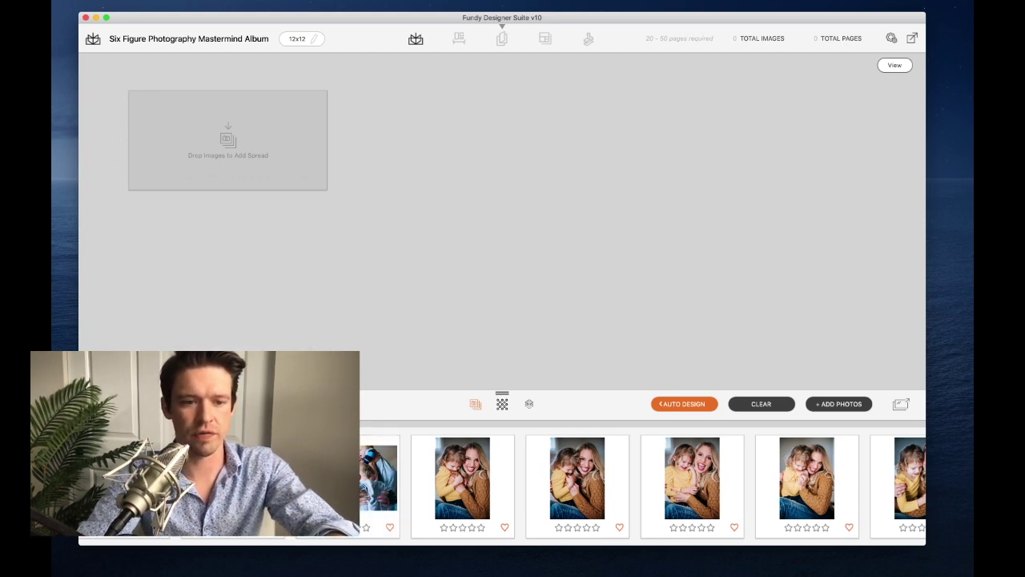
click(240, 403)
scroll(230, 321, down, 2)
scroll(230, 317, down, 3)
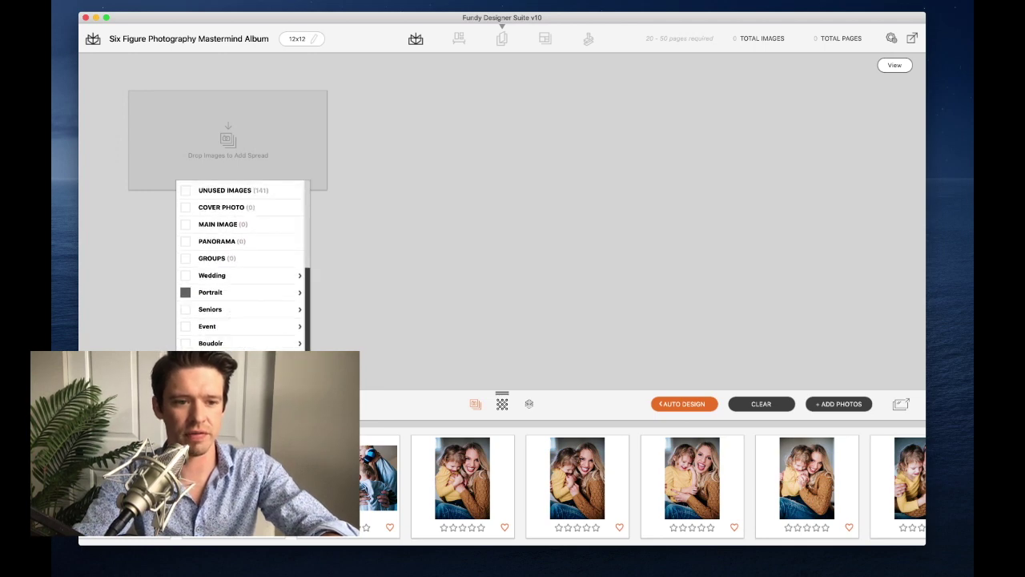
click(186, 293)
click(202, 309)
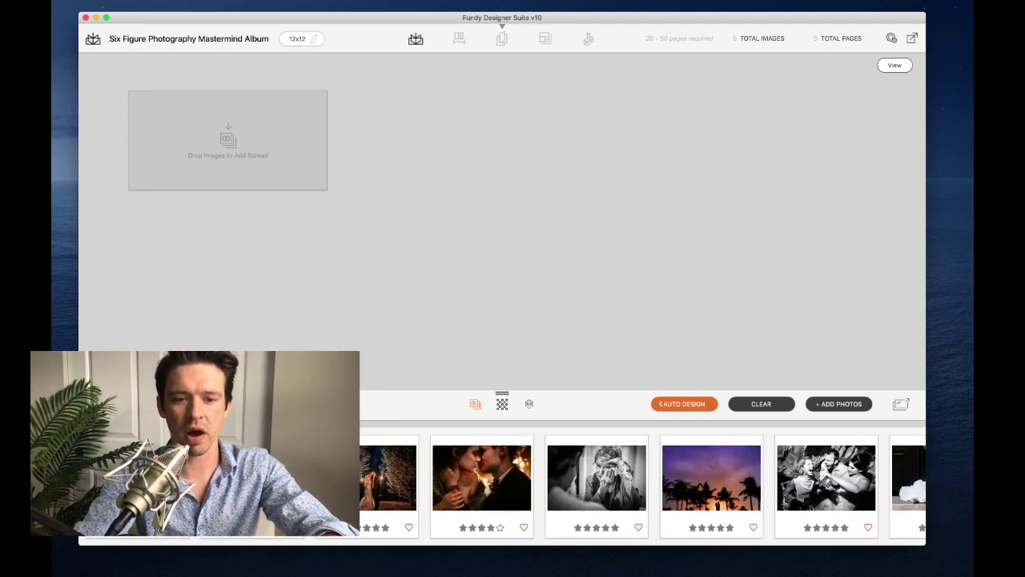
Step: Select a range of couple portraits, deselect them, and open one in the large viewer
mouse_move(438, 427)
mouse_down()
mouse_move(784, 428)
mouse_move(776, 430)
mouse_move(856, 440)
mouse_up()
click(590, 497)
scroll(590, 497, right, 5)
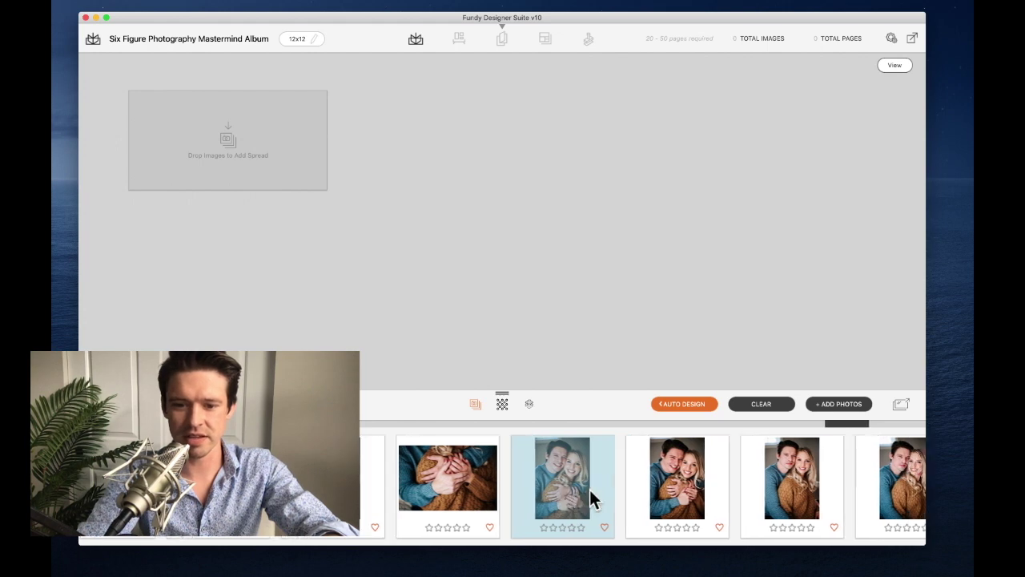
scroll(582, 500, right, 2)
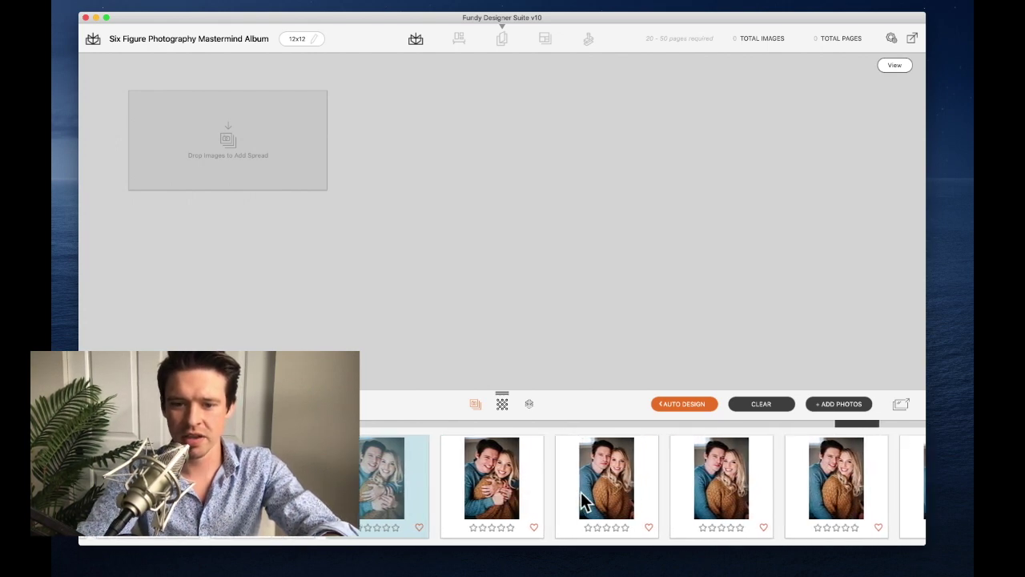
scroll(538, 491, right, 3)
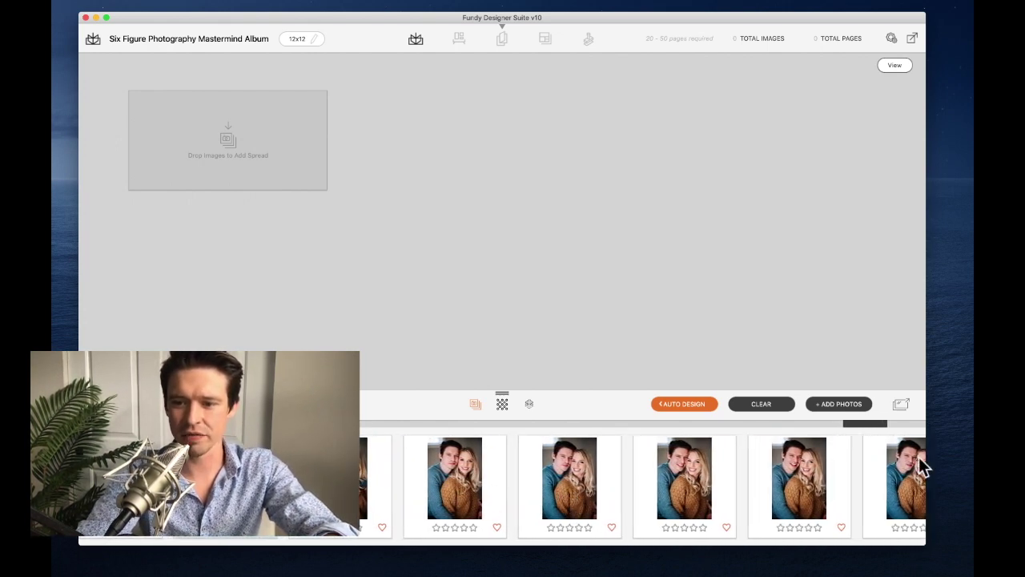
scroll(878, 473, right, 4)
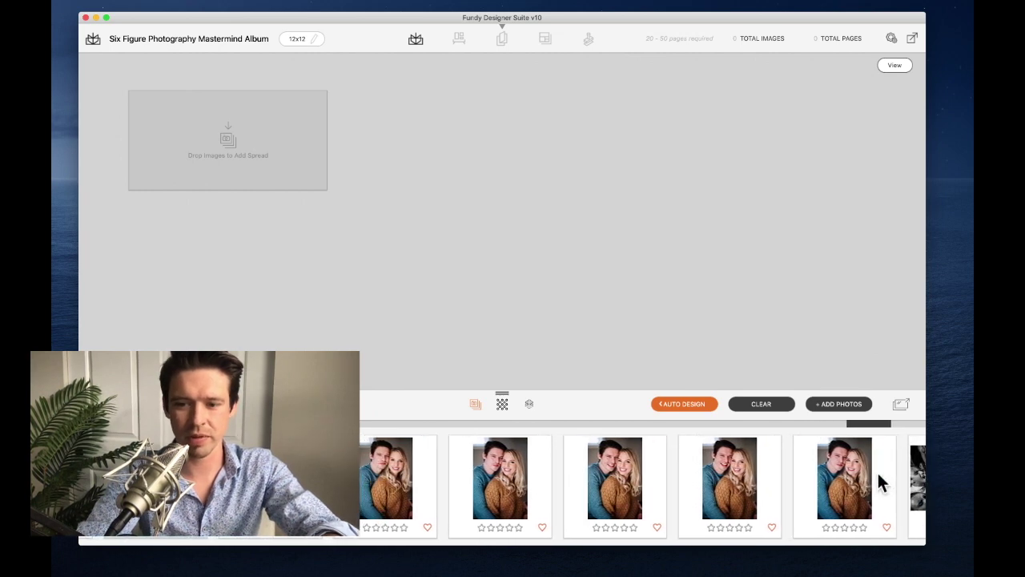
shift+click(841, 486)
key(Escape)
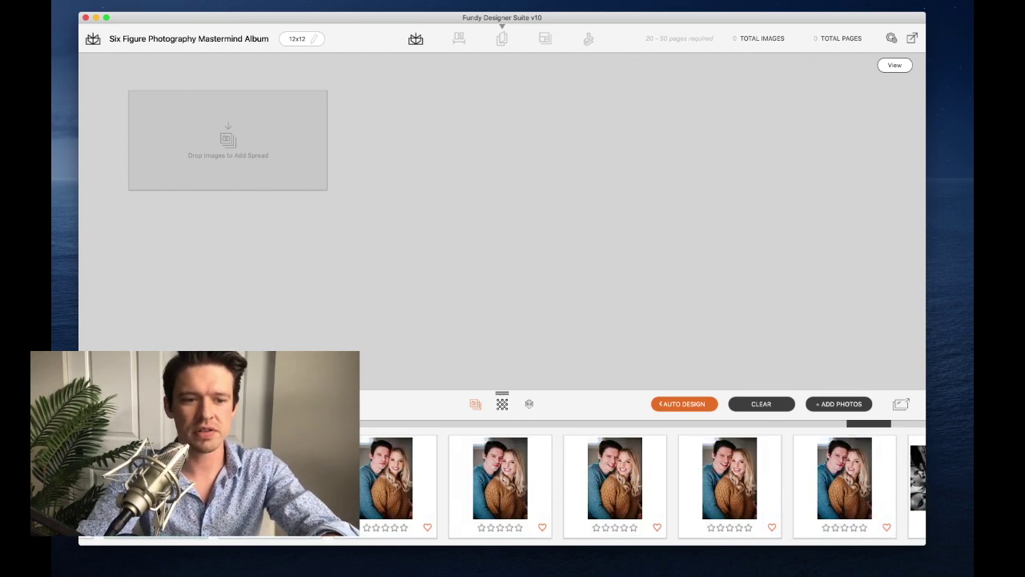
click(502, 404)
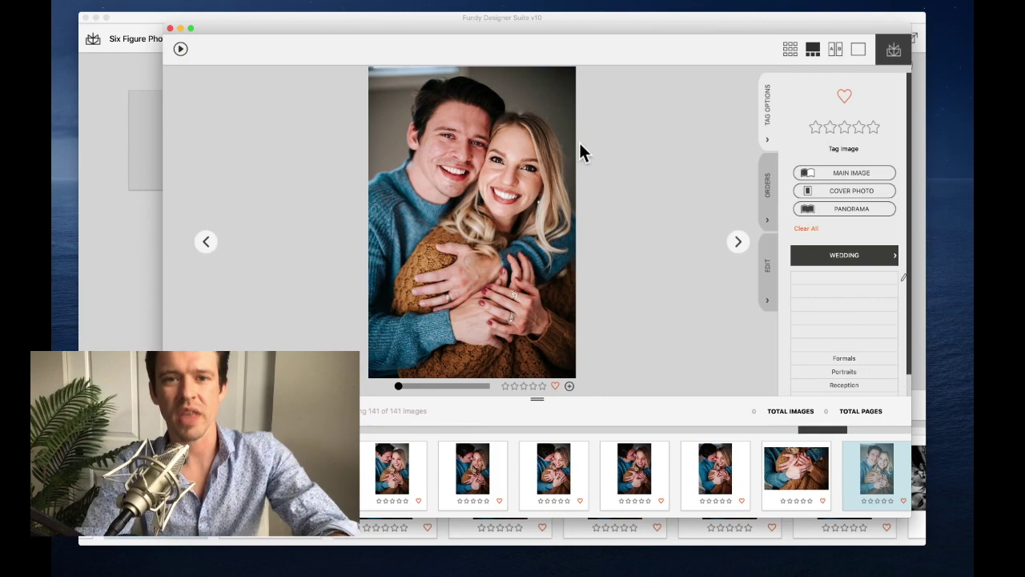
Step: Reposition the image viewer window and show the couple portrait's Perfectly Clear retouching options
drag(605, 32, 487, 30)
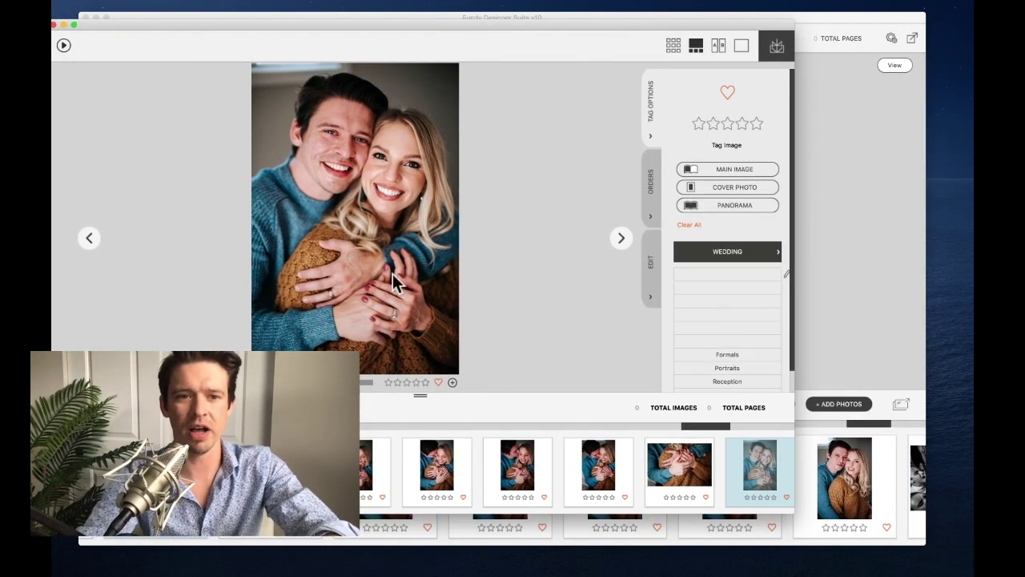
drag(297, 29, 337, 22)
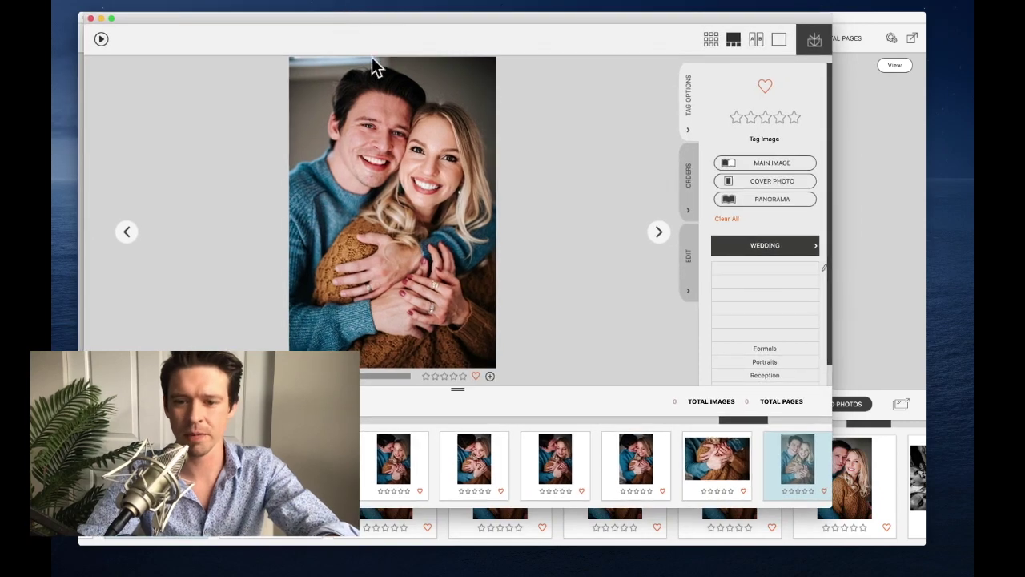
scroll(709, 479, right, 5)
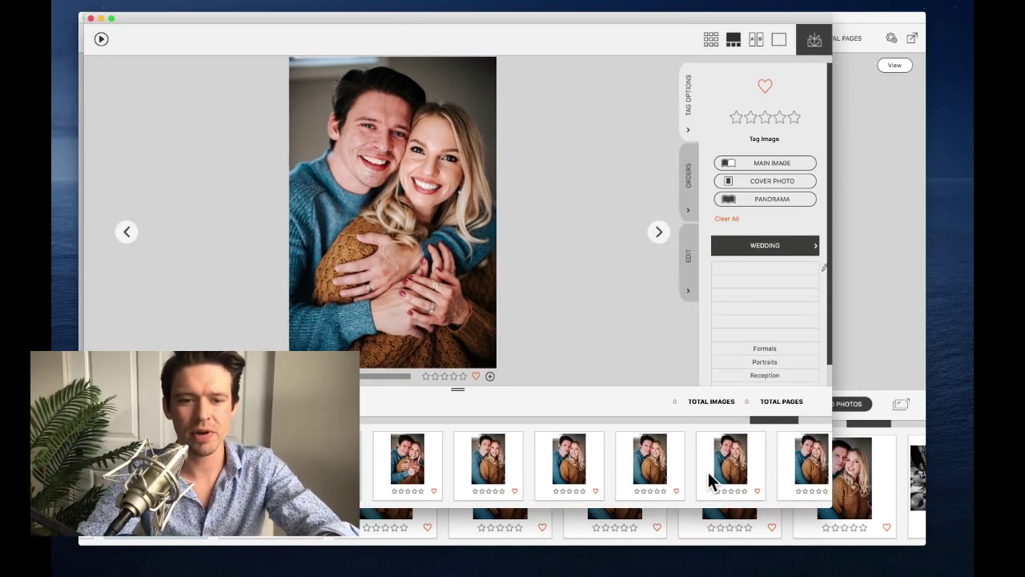
scroll(710, 479, right, 2)
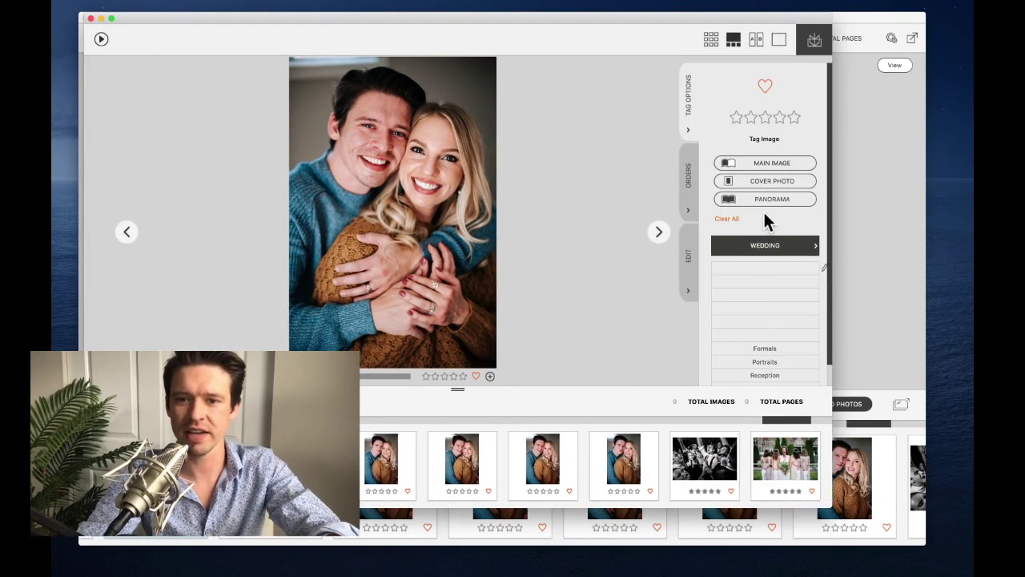
click(686, 258)
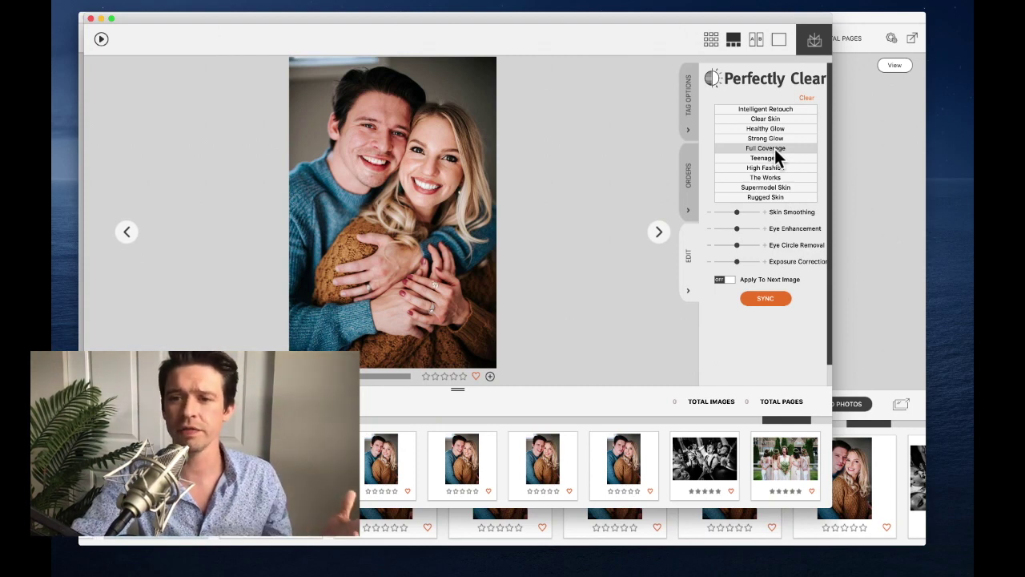
Step: Apply the Full Coverage retouch preset to the couple portrait, clear it, then reapply it
click(774, 148)
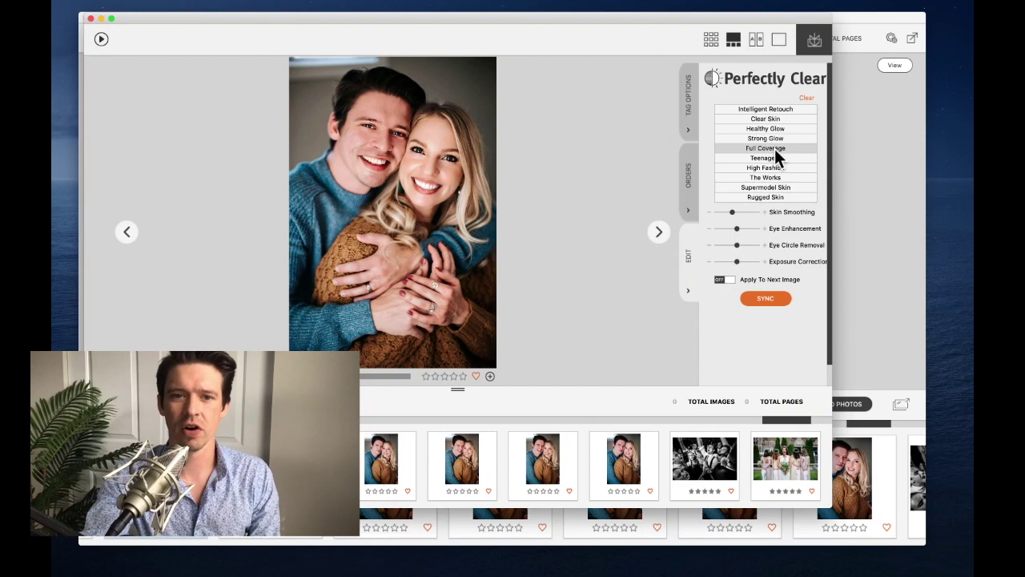
click(806, 97)
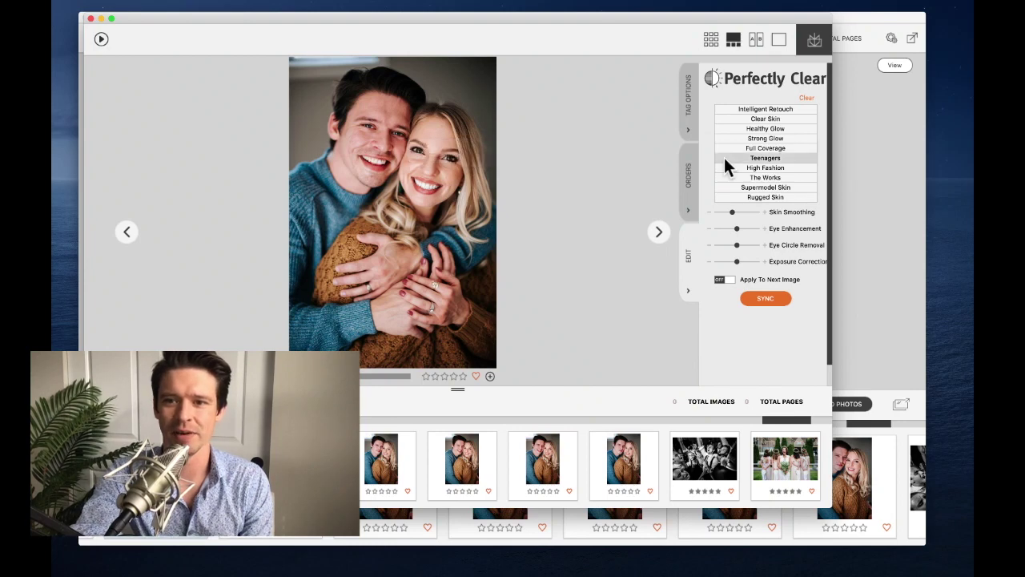
click(773, 149)
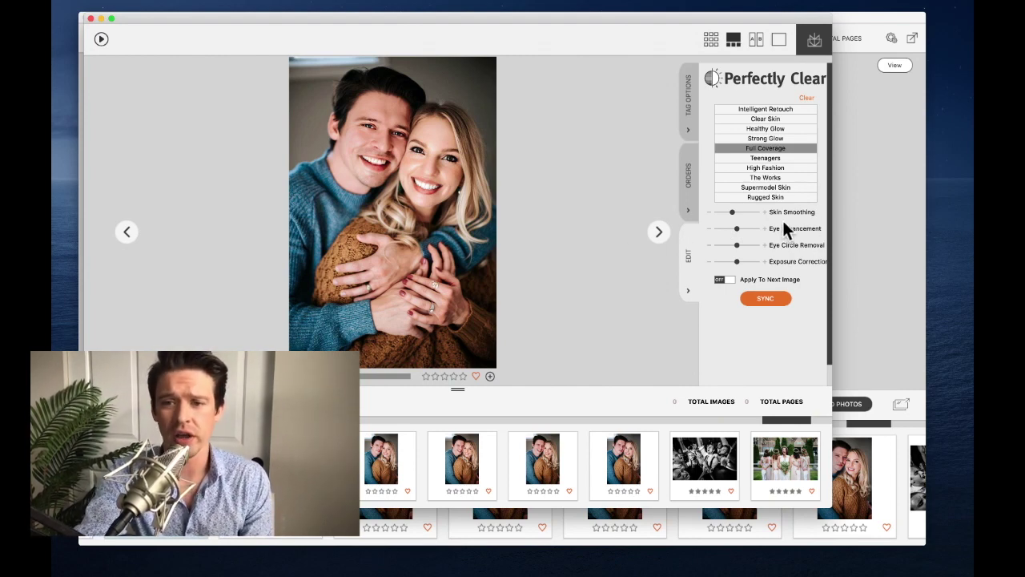
click(877, 201)
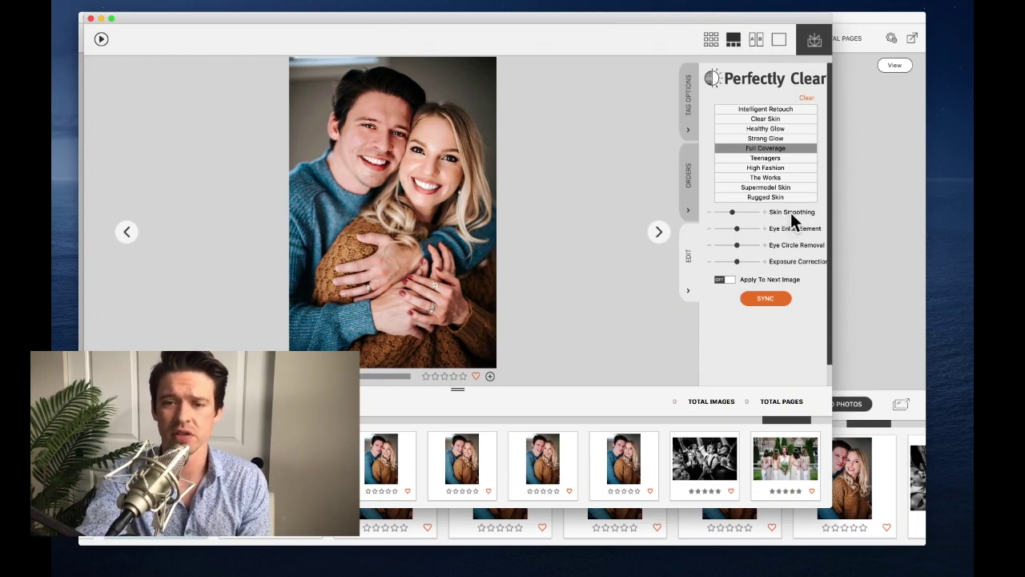
Step: Lower Skin Smoothing, raise Eye Enhancement and Exposure Correction slightly, and select the similar couple photos
click(732, 212)
drag(732, 214, 726, 215)
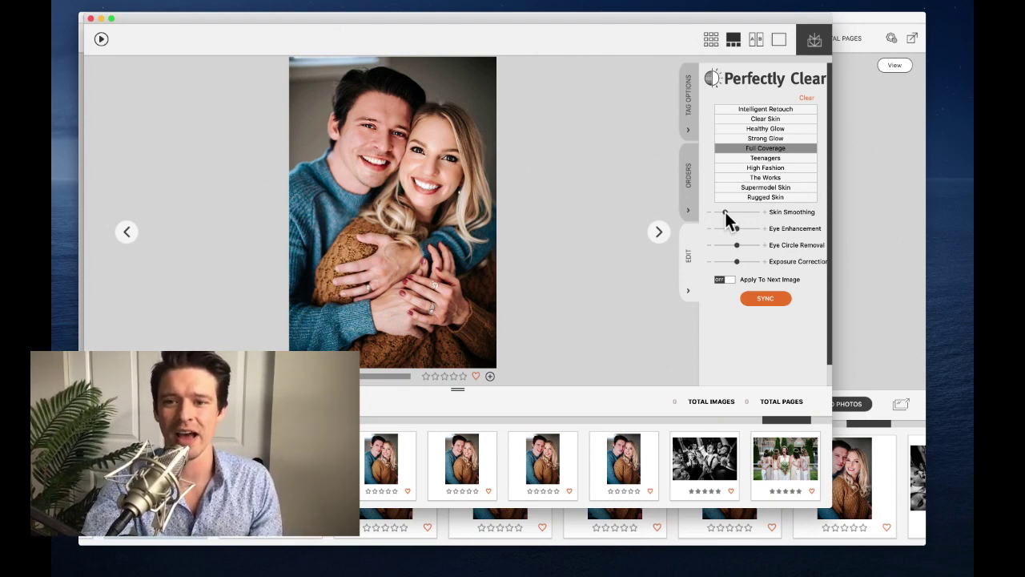
drag(738, 232, 741, 232)
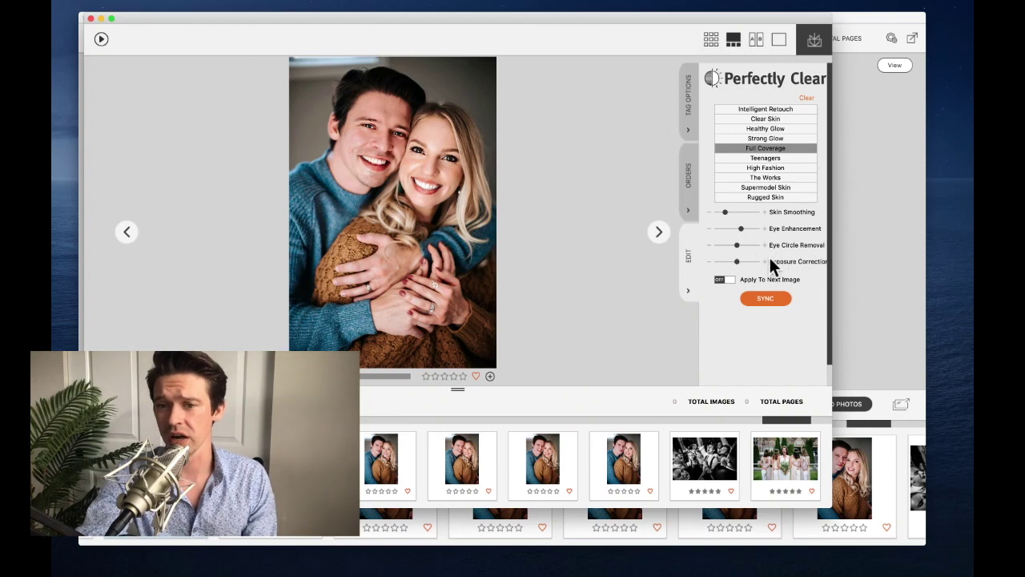
drag(737, 261, 747, 266)
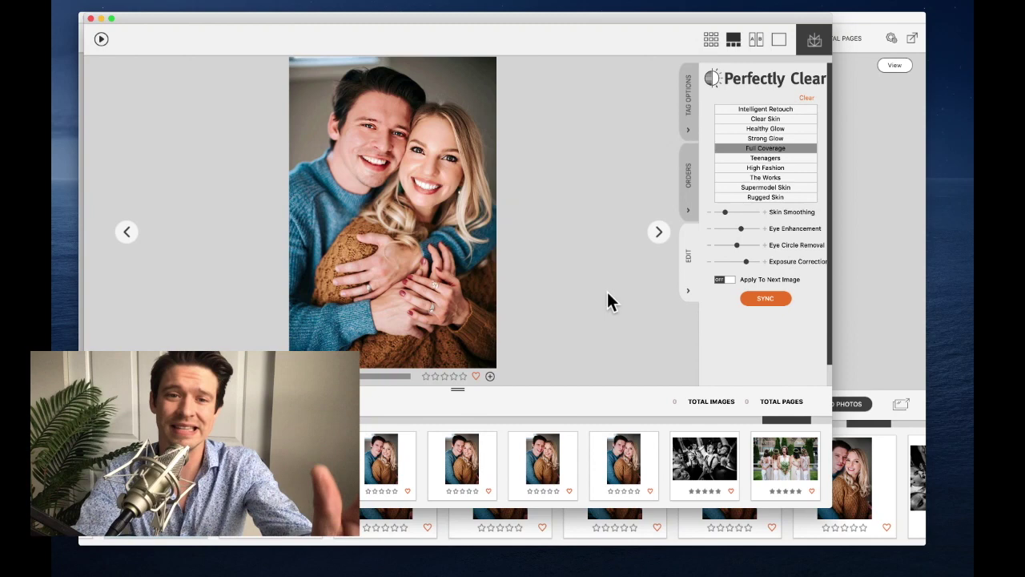
drag(726, 214, 721, 213)
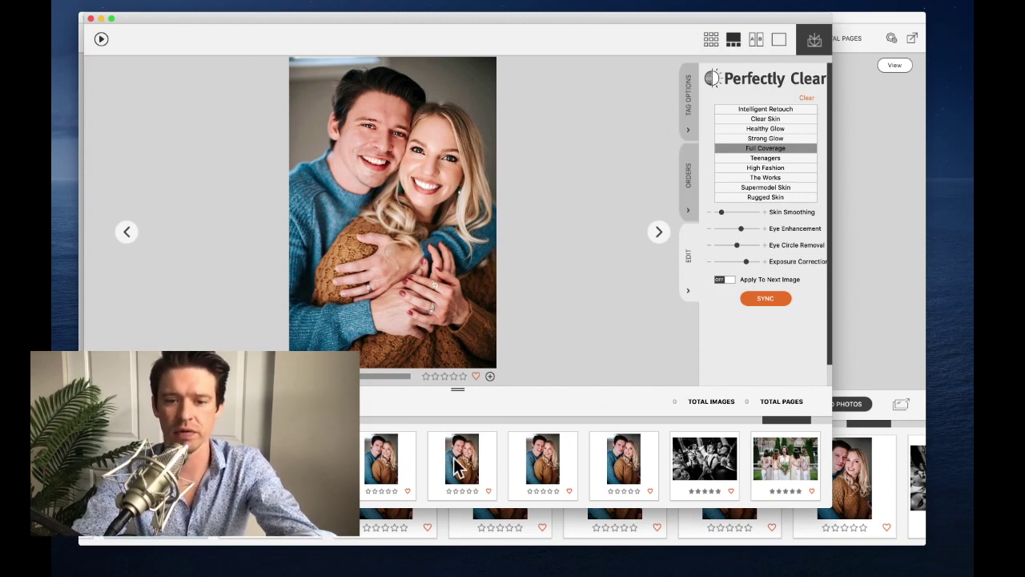
click(618, 462)
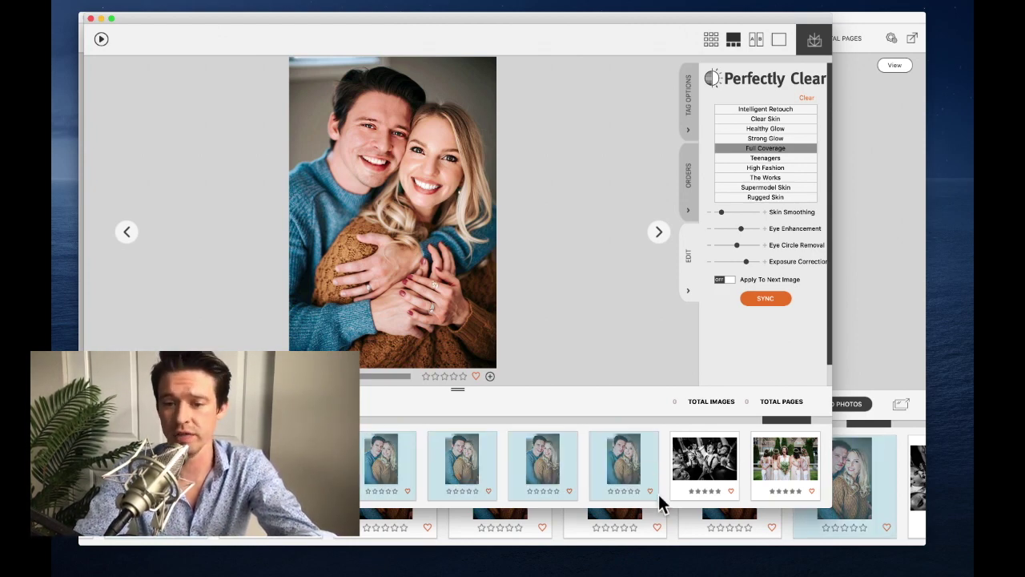
Step: Sync the retouch settings to the selected couple photos and step back through the earlier ones
click(767, 298)
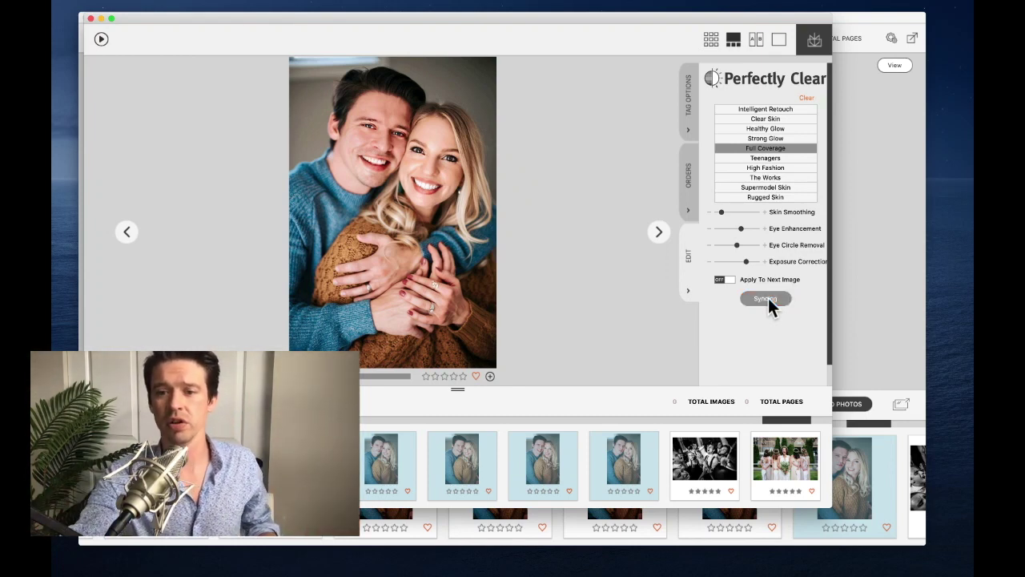
click(660, 233)
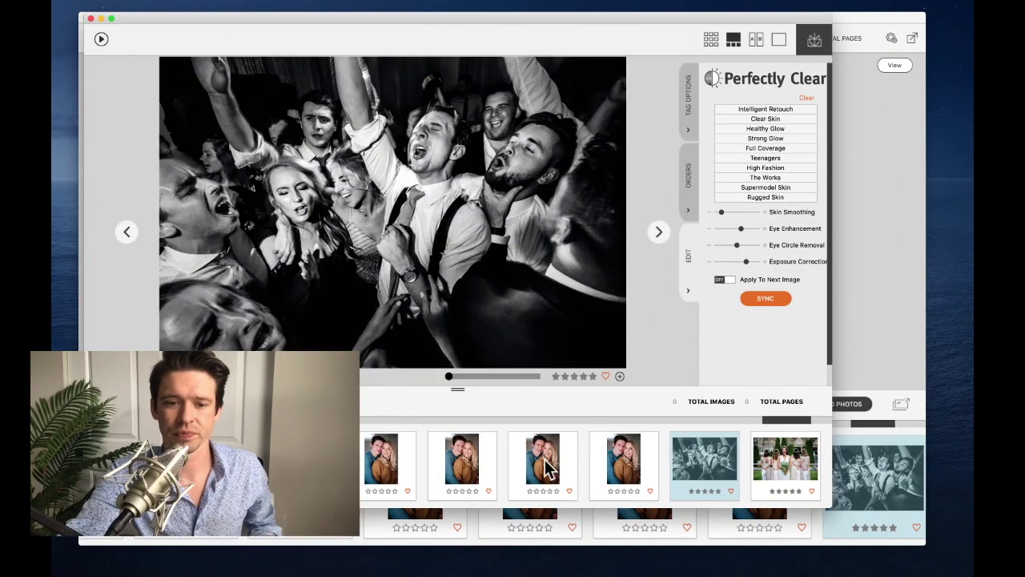
click(550, 468)
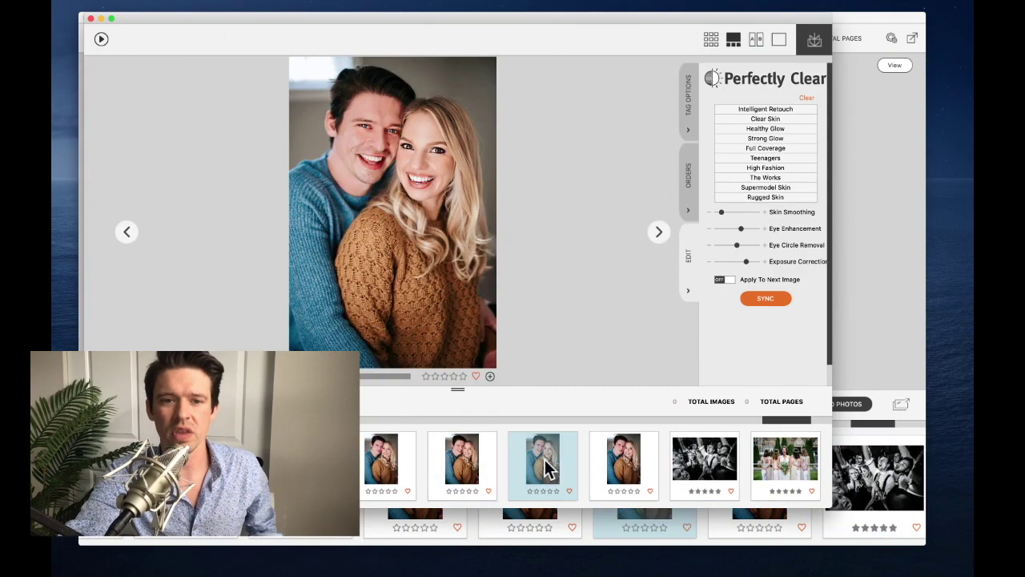
click(130, 232)
click(130, 232)
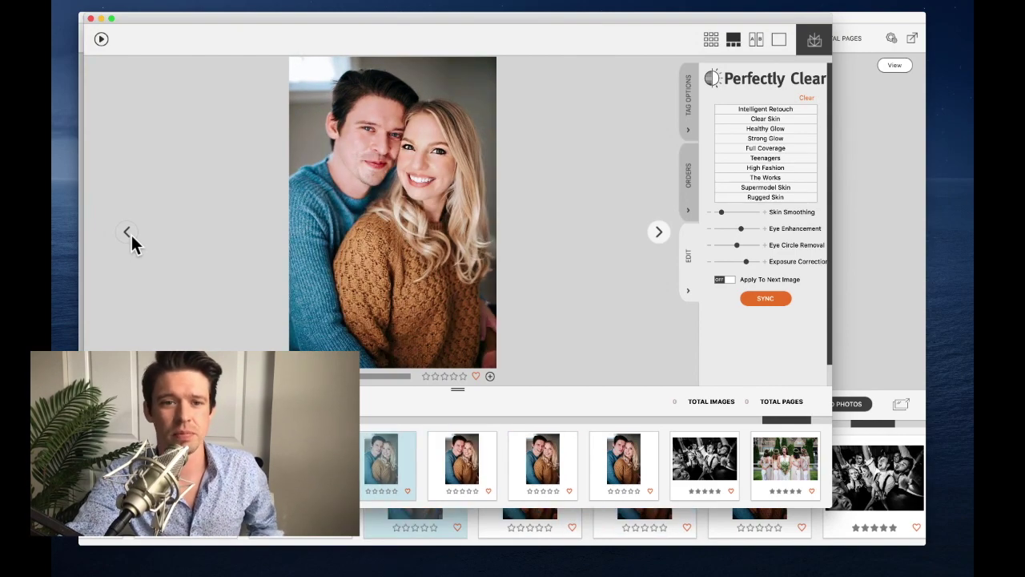
click(130, 232)
click(130, 232)
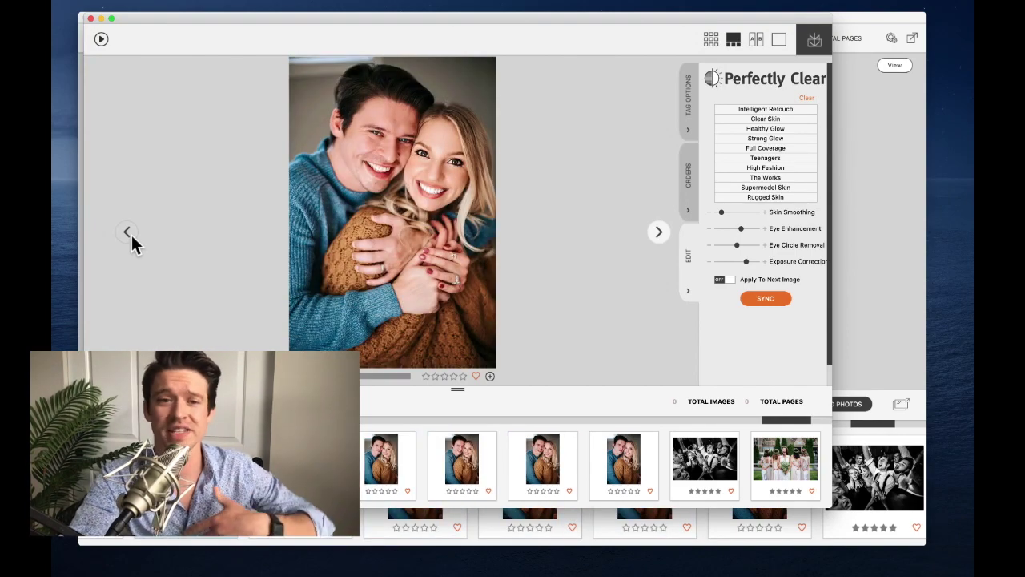
click(129, 232)
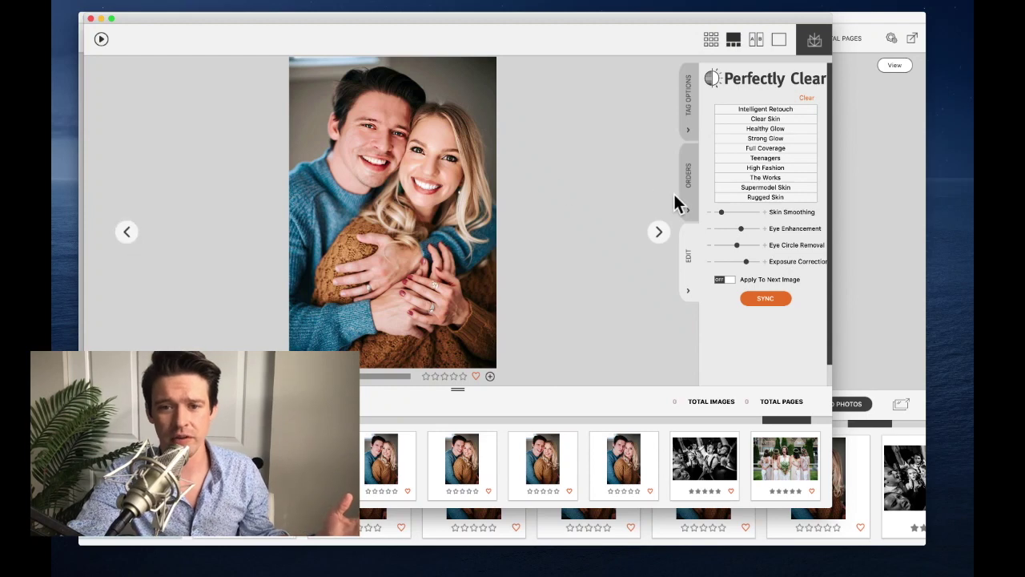
Step: Step forward through the retouched couple photos, then move the viewer aside to reveal the album
click(661, 232)
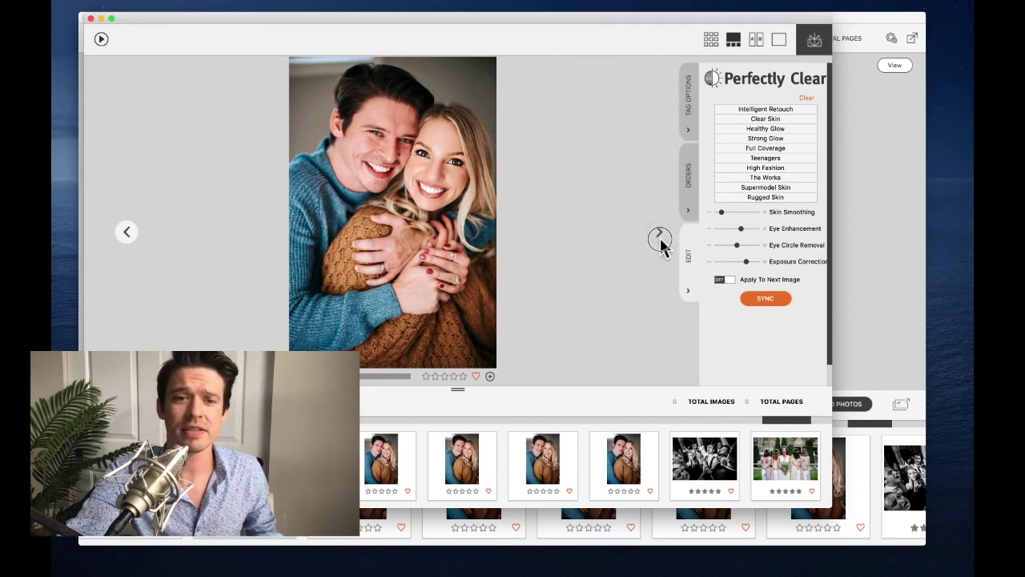
click(660, 237)
click(660, 237)
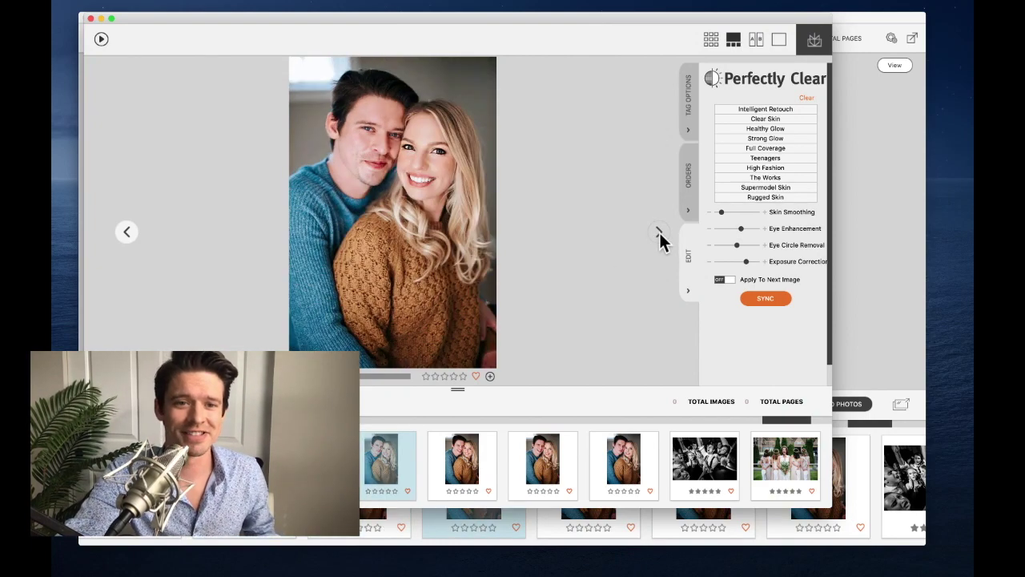
click(660, 238)
click(660, 238)
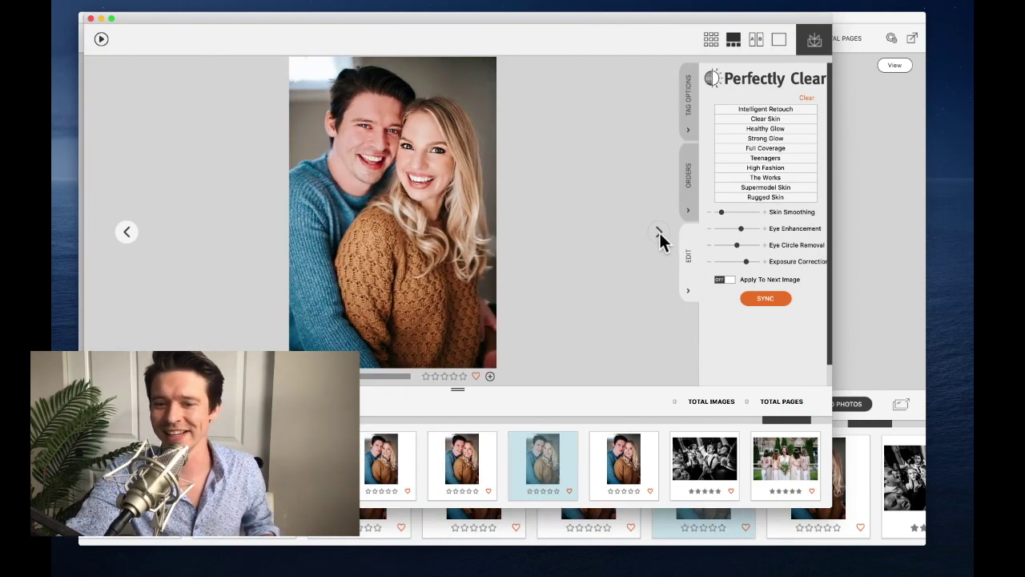
click(660, 238)
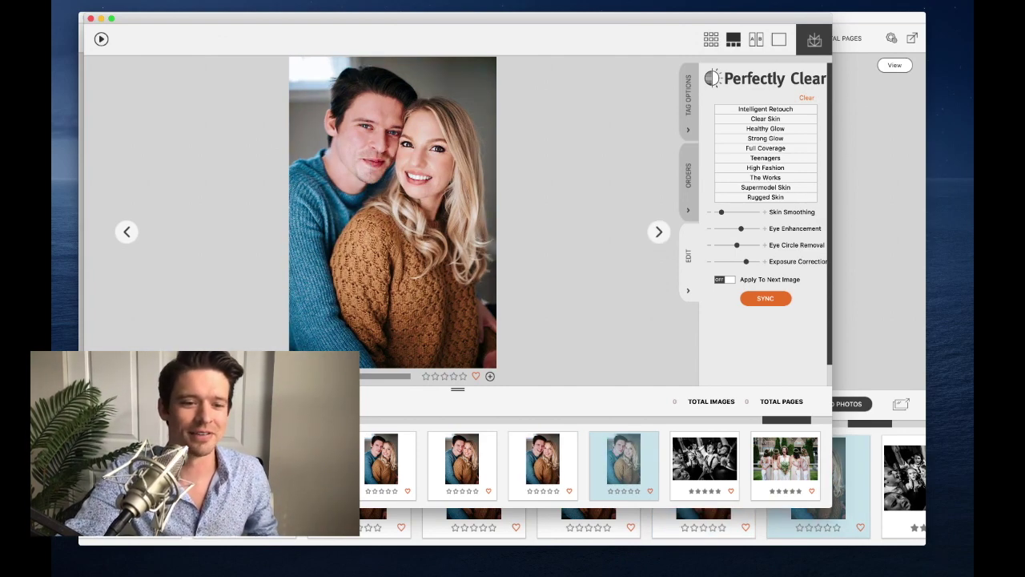
key(Right)
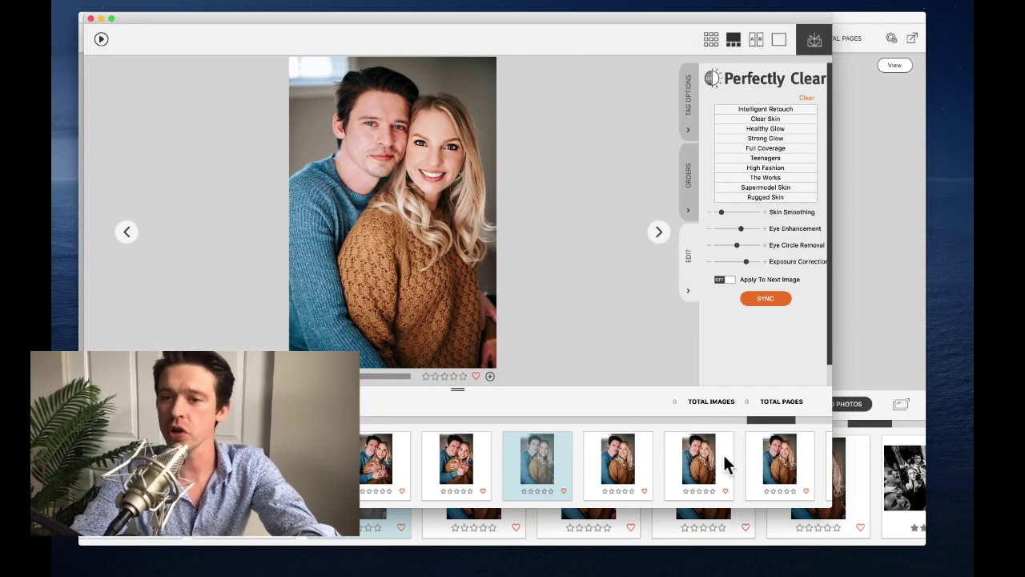
click(966, 341)
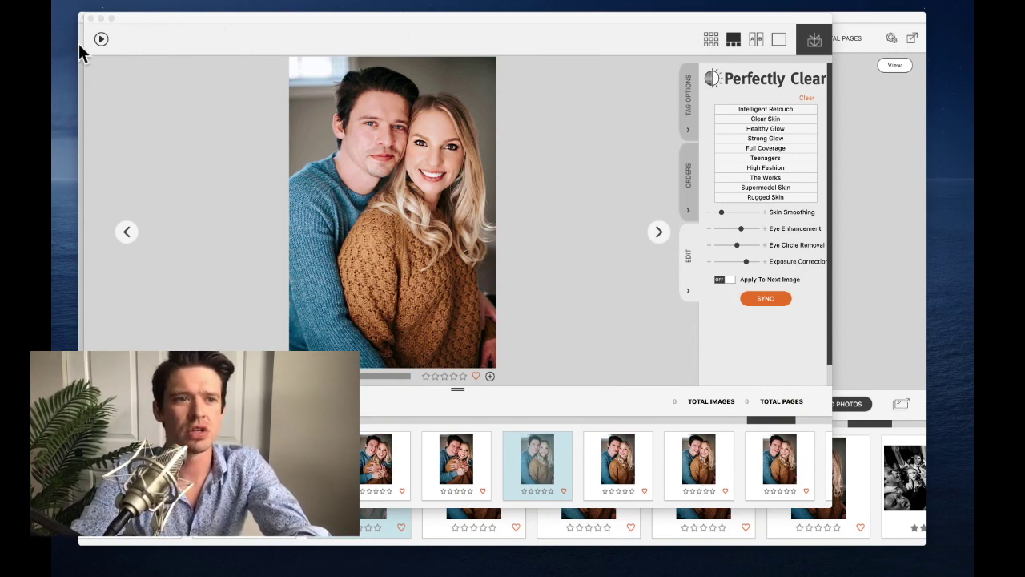
drag(133, 13, 280, 95)
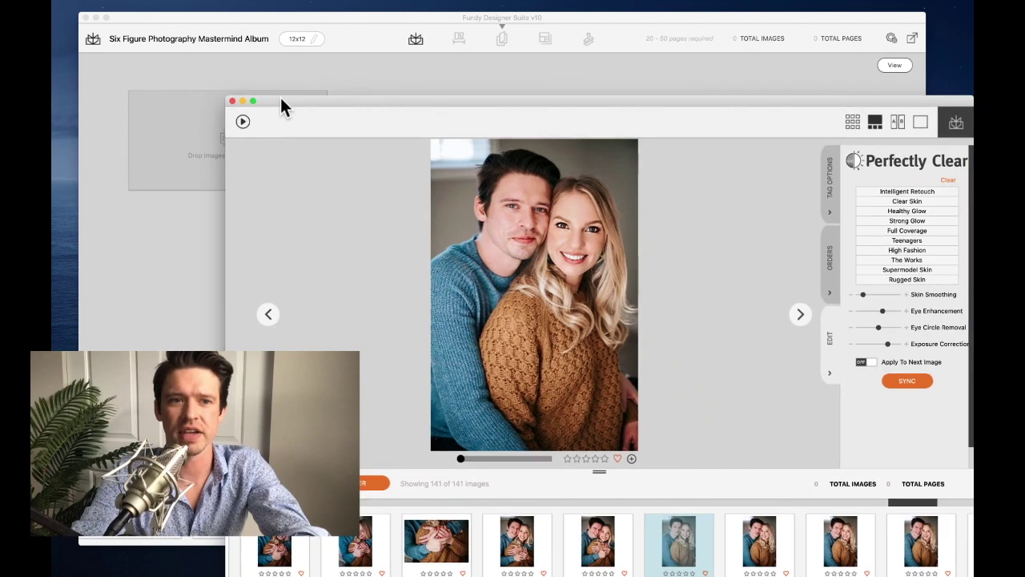
Step: Close the image viewer, browse the filmstrip, and show all photos as a thumbnail grid
click(233, 101)
scroll(428, 480, left, 10)
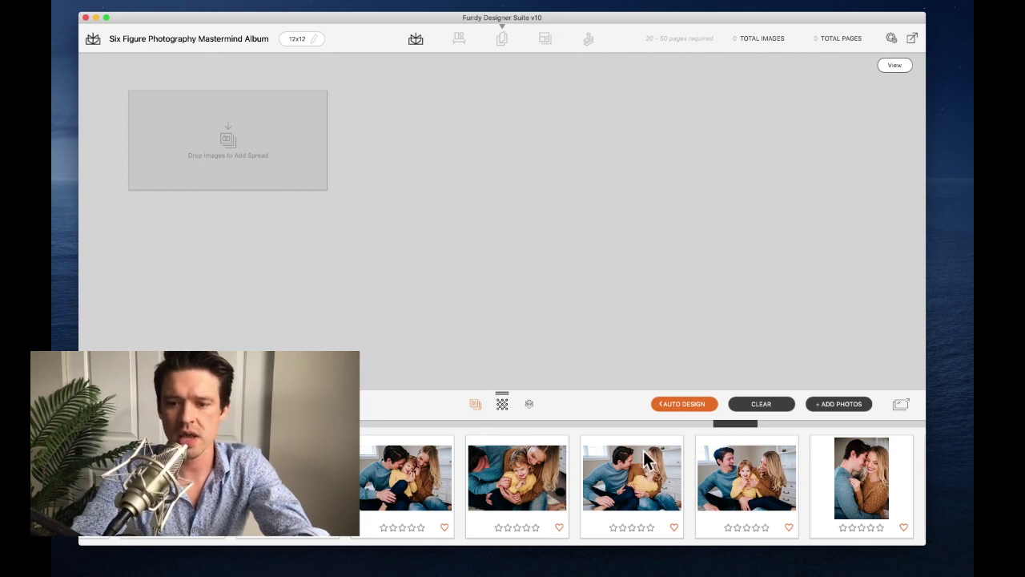
scroll(647, 459, right, 4)
scroll(648, 458, right, 2)
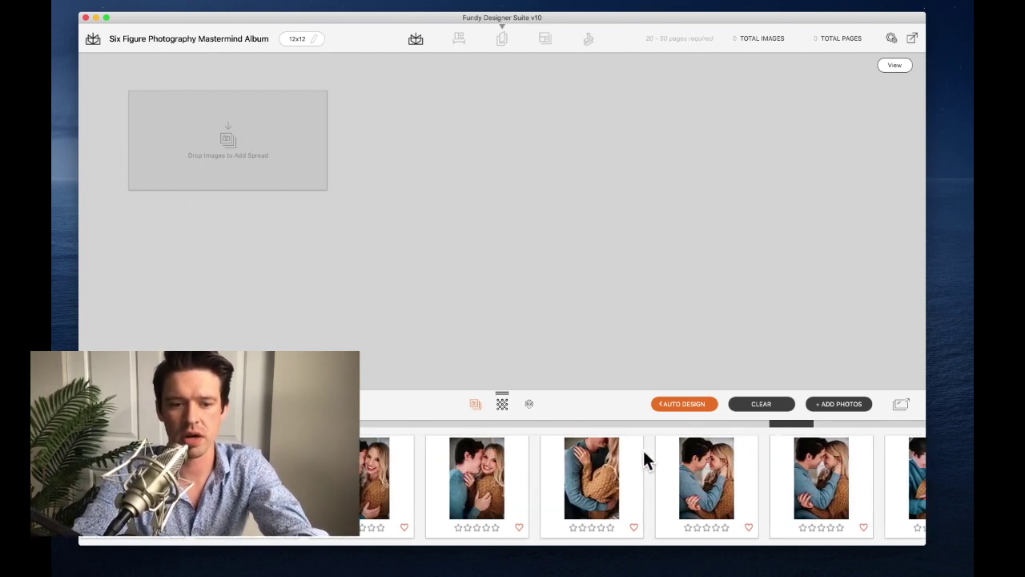
scroll(647, 481, left, 2)
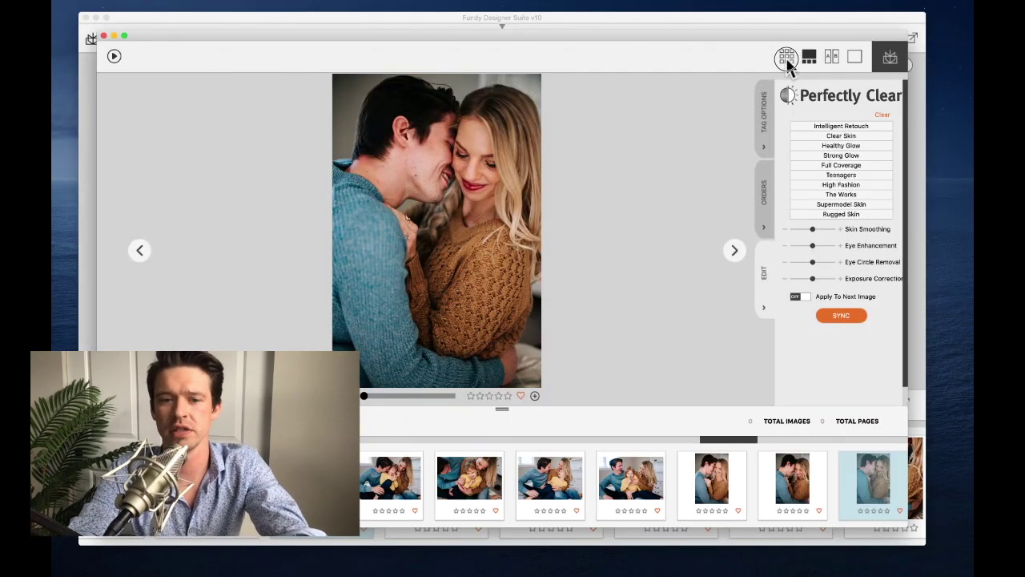
click(786, 57)
Step: Scroll the thumbnail grid and select the run of couple photos
scroll(486, 345, down, 10)
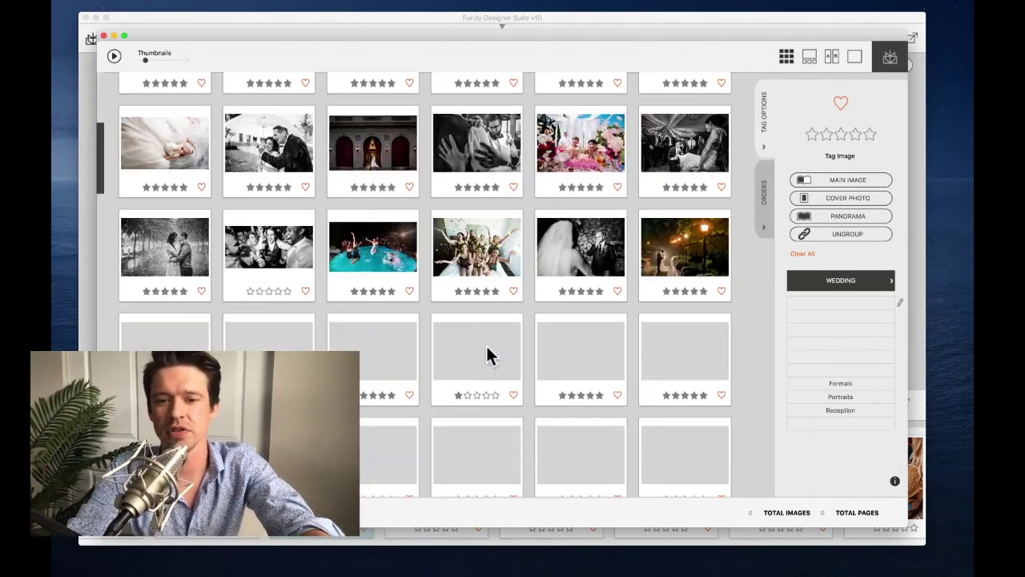
scroll(487, 346, down, 10)
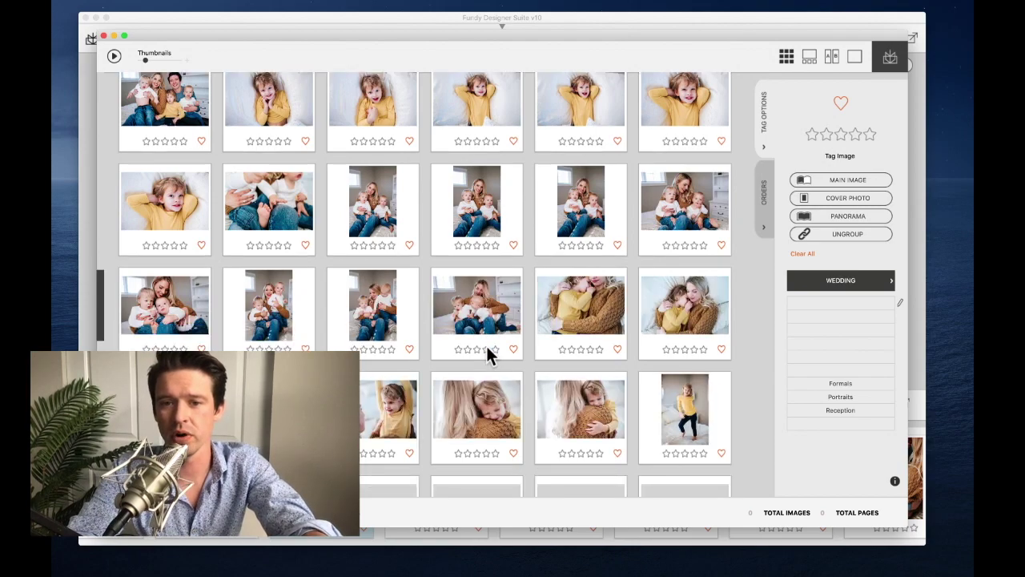
scroll(487, 353, down, 5)
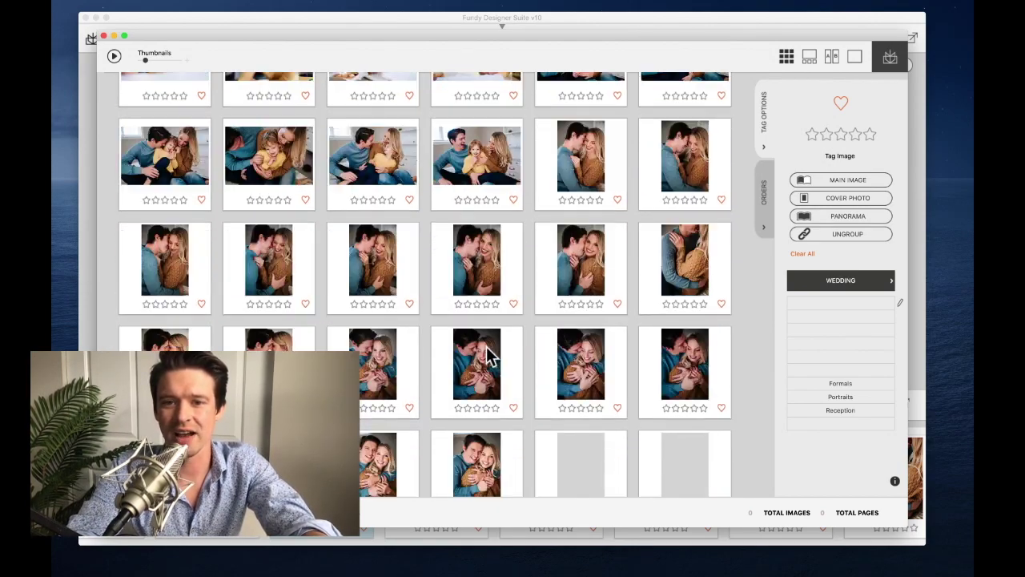
click(583, 174)
scroll(591, 222, down, 4)
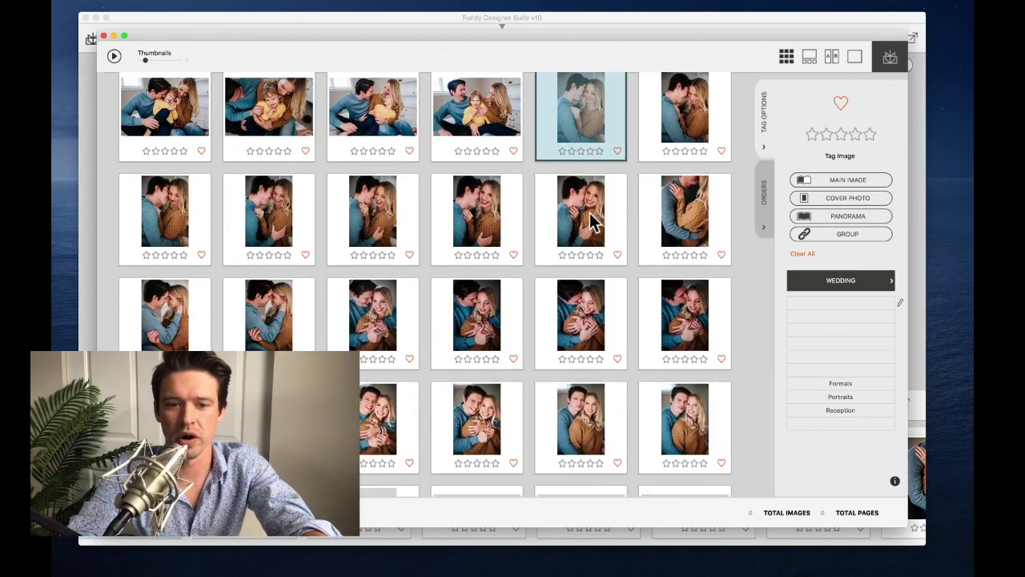
click(380, 440)
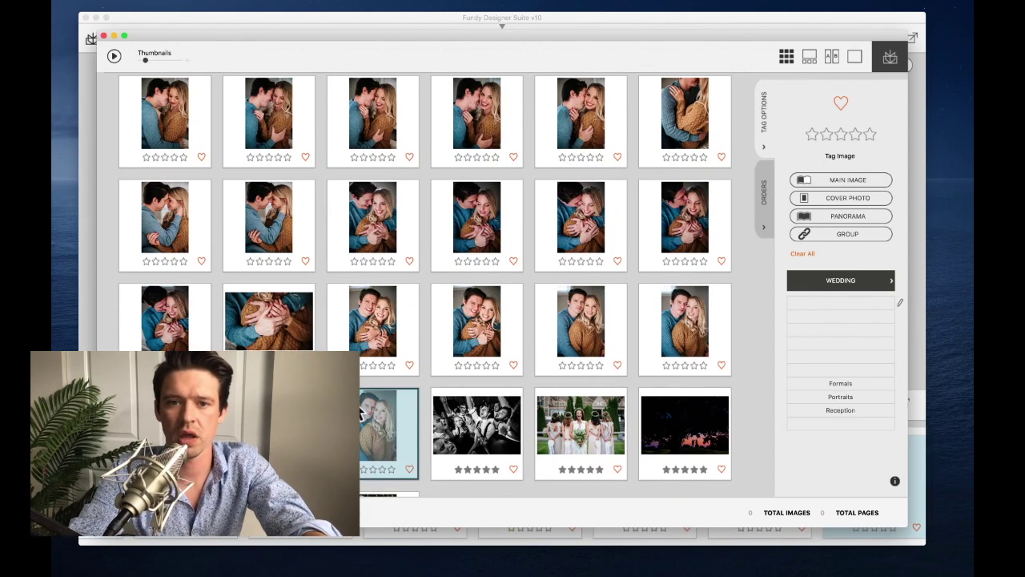
scroll(541, 315, up, 2)
scroll(586, 293, up, 1)
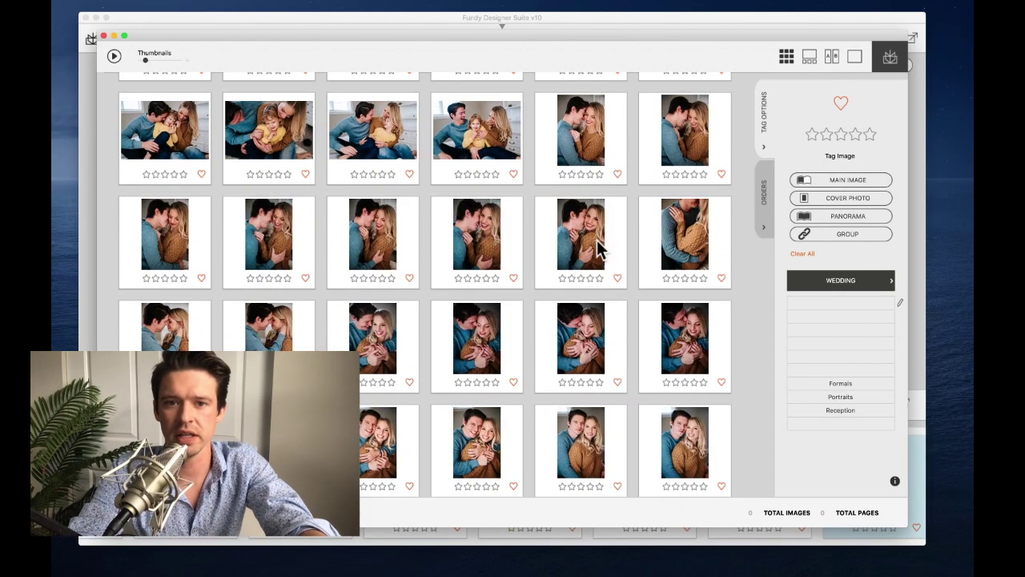
shift+click(589, 141)
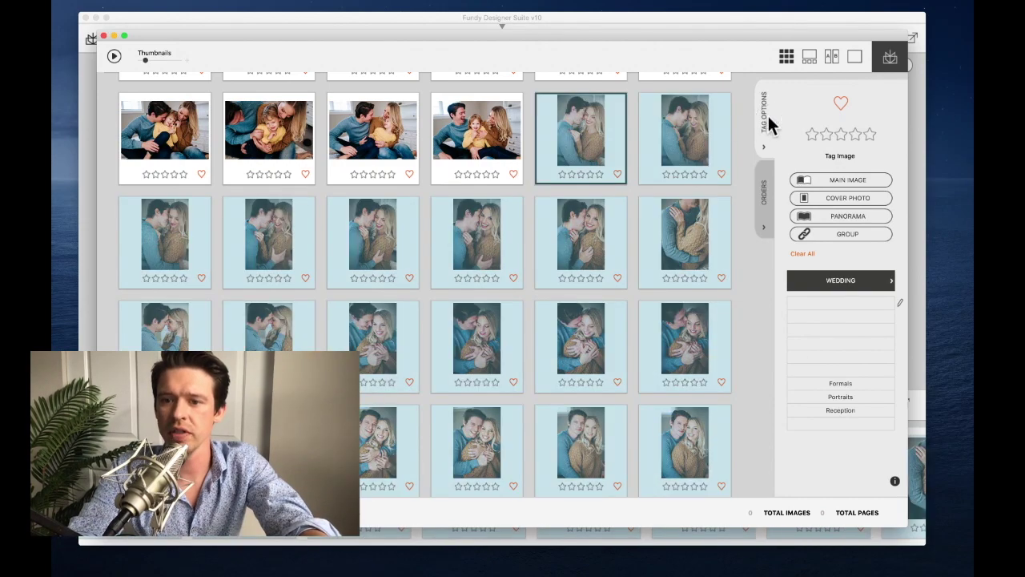
Step: Set the selected photos' session category to PORTRAIT in the tagging panel
click(767, 120)
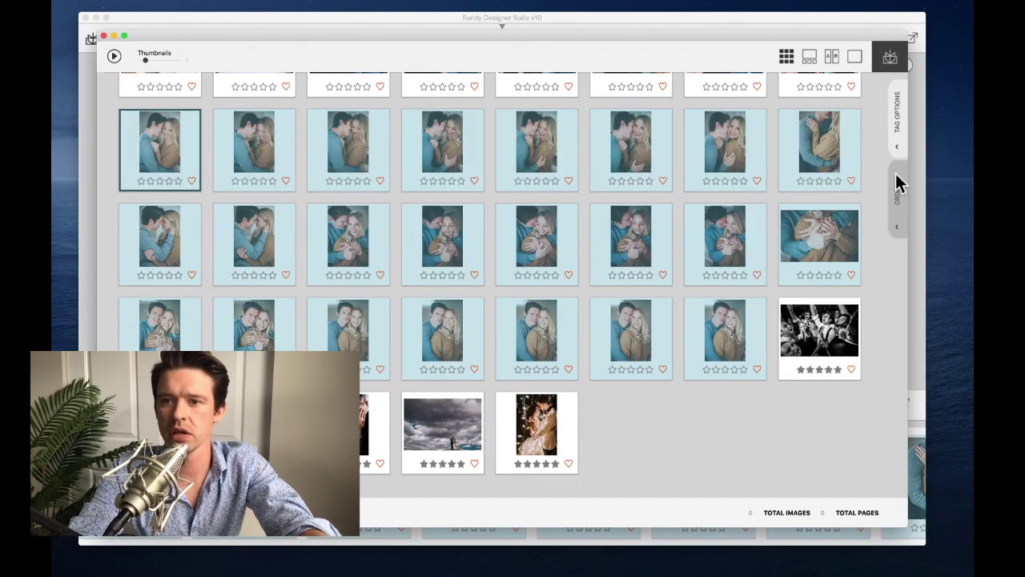
click(896, 142)
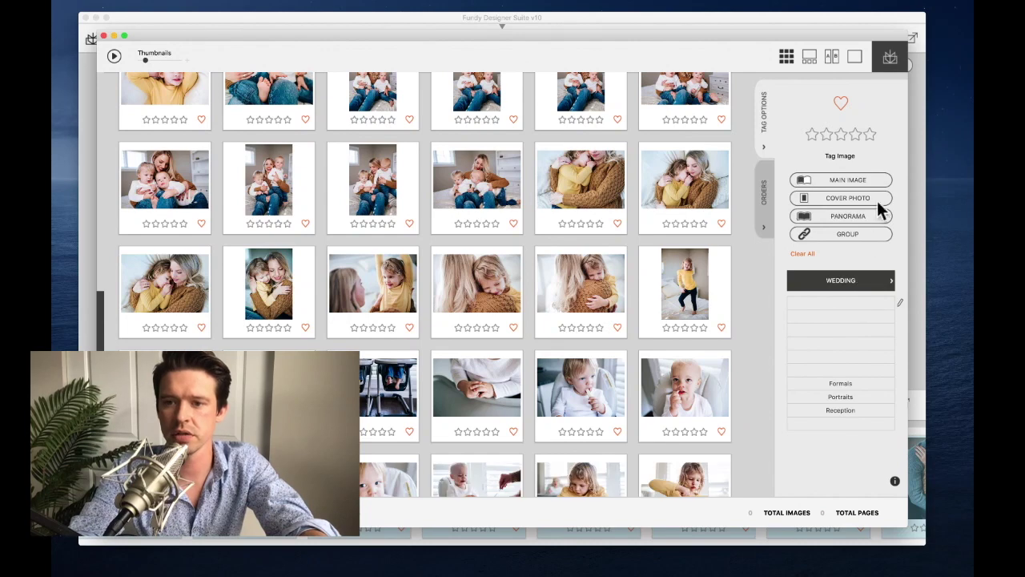
click(892, 284)
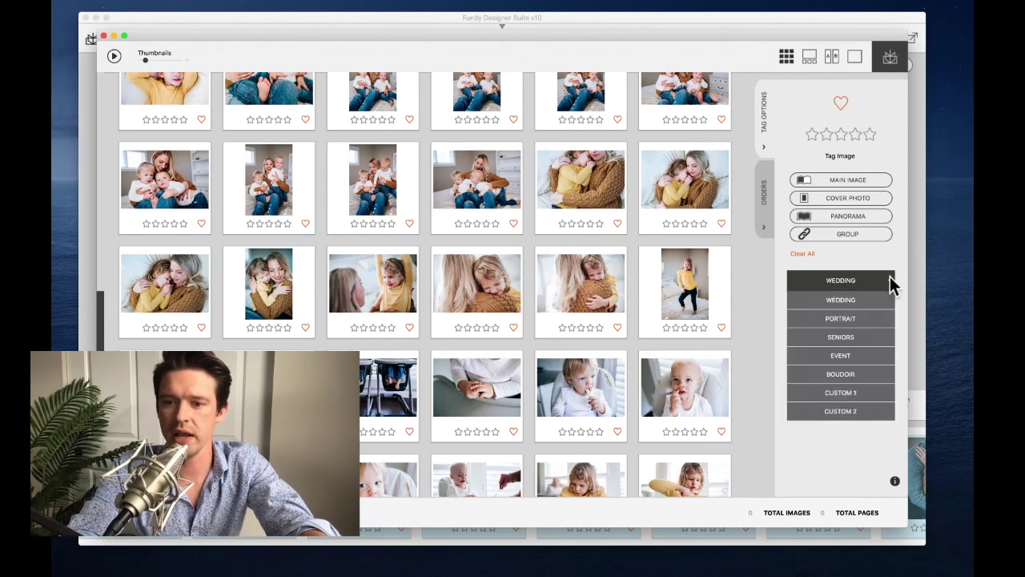
click(855, 332)
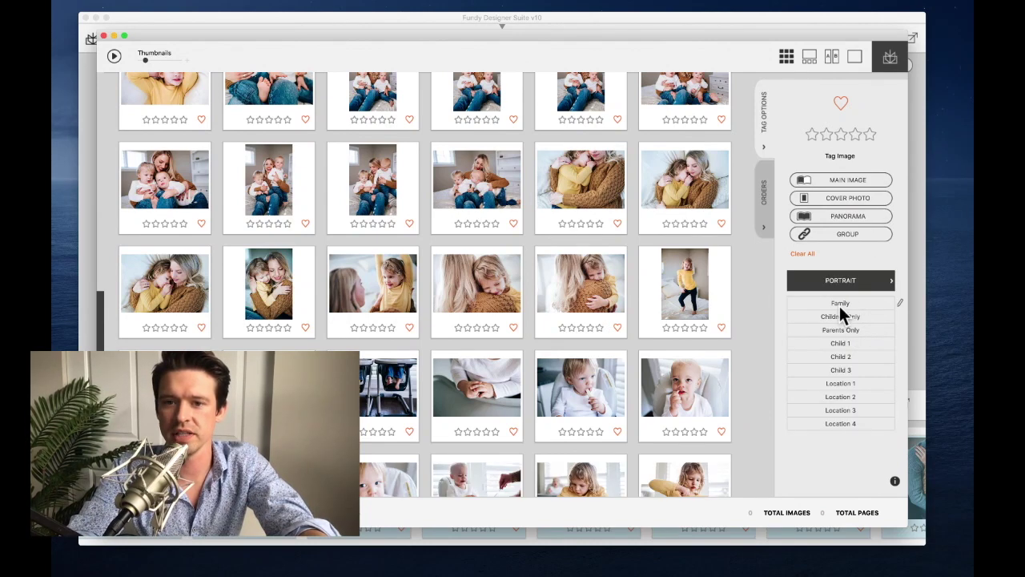
Step: Check the image filter options, then return from the thumbnail browser to the album design
scroll(598, 355, down, 15)
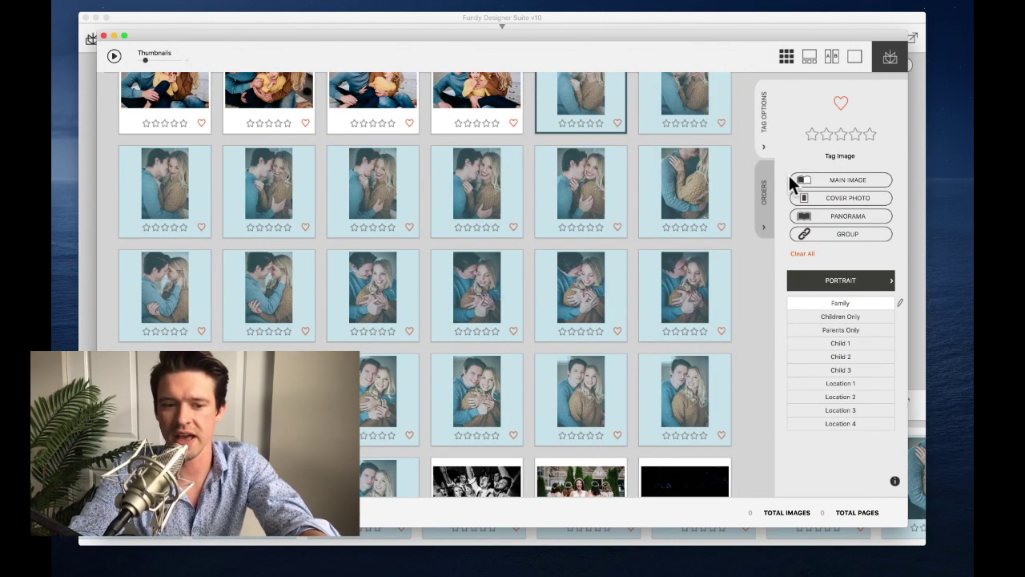
click(210, 512)
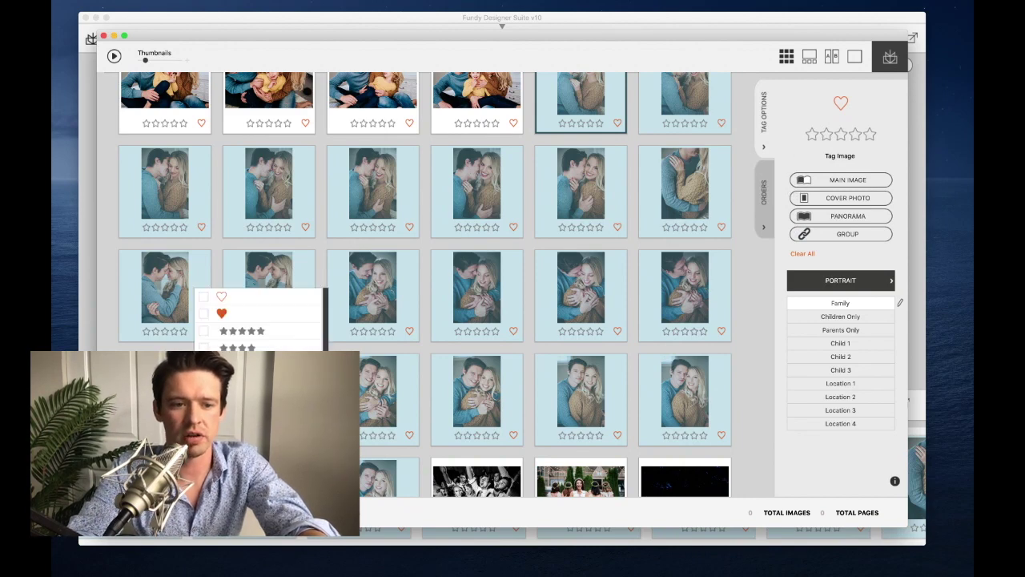
scroll(258, 320, down, 5)
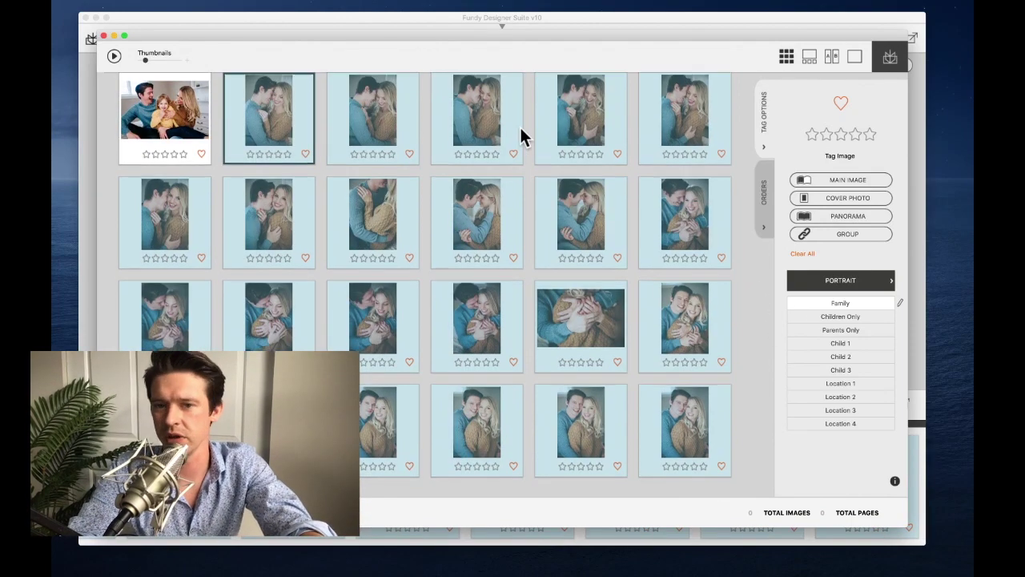
scroll(519, 128, down, 10)
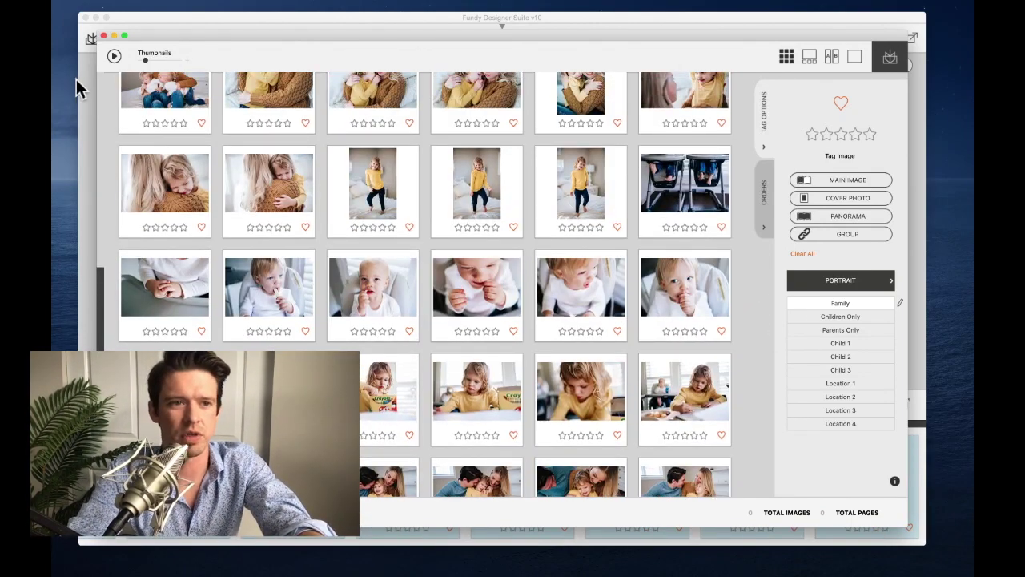
click(103, 35)
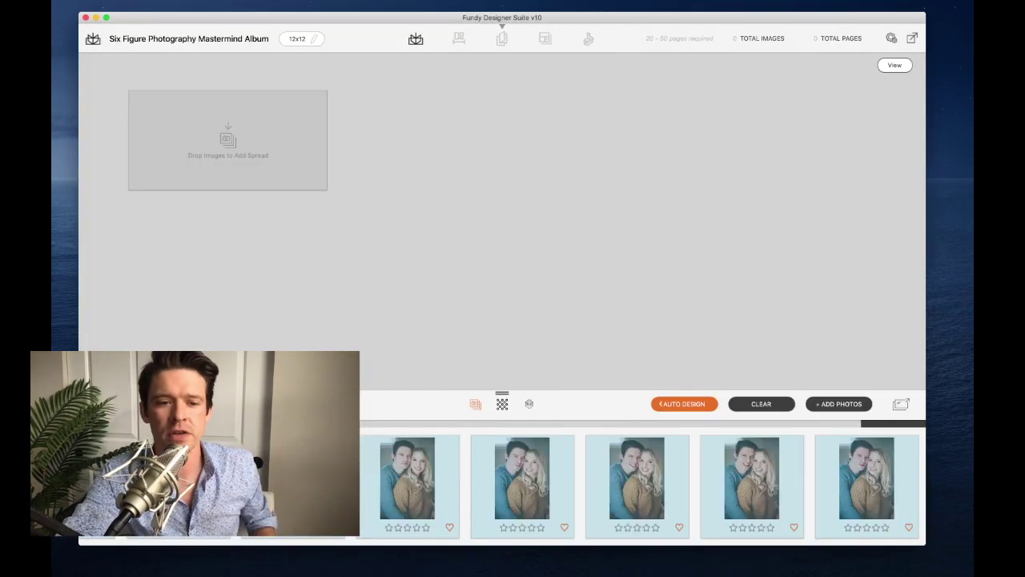
Step: Create the first spread, Pages 1-2, from the chosen crib photos
scroll(641, 485, left, 3)
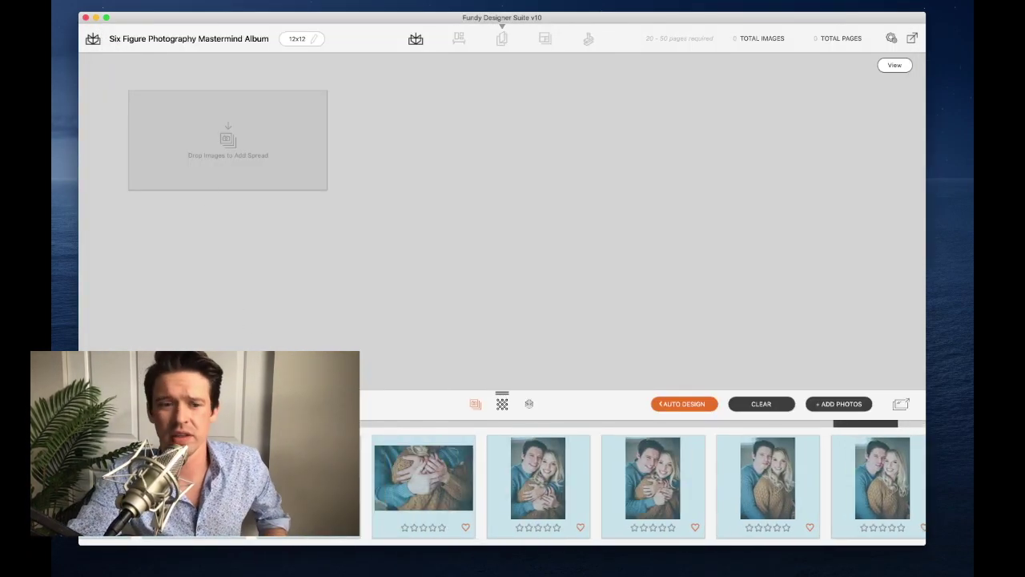
scroll(641, 485, left, 5)
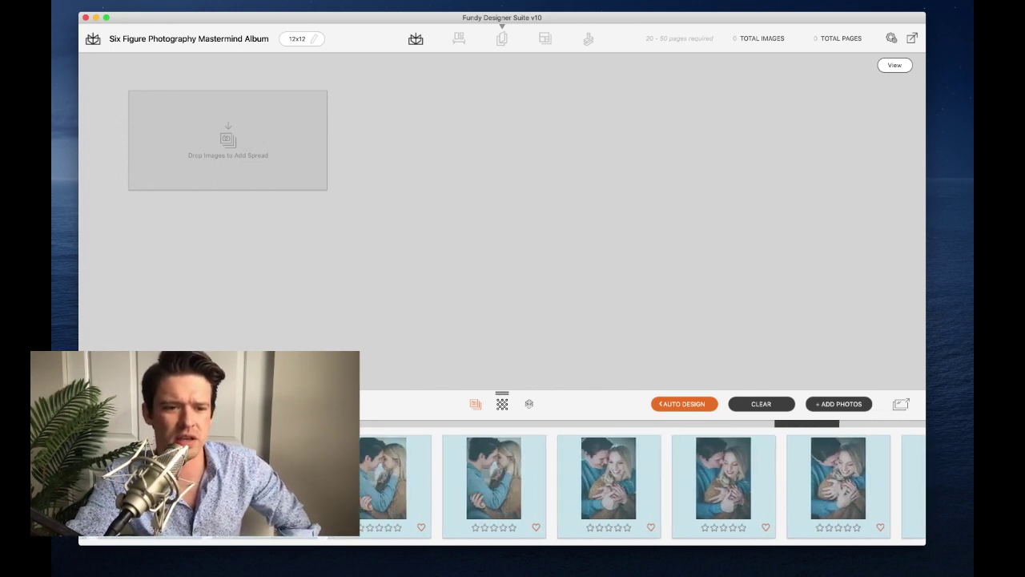
scroll(641, 485, left, 5)
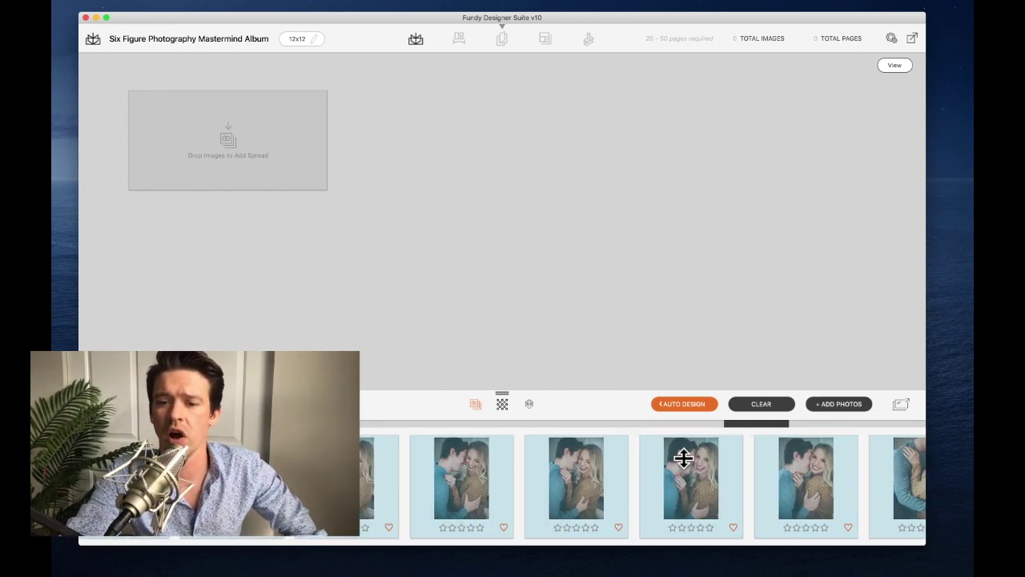
drag(761, 424, 121, 422)
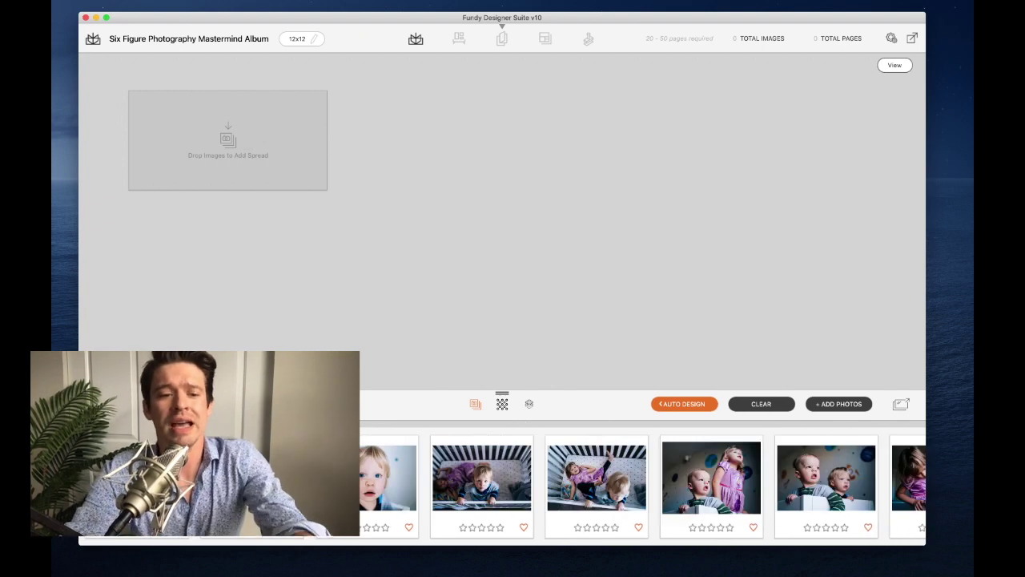
scroll(469, 478, right, 3)
scroll(468, 474, left, 3)
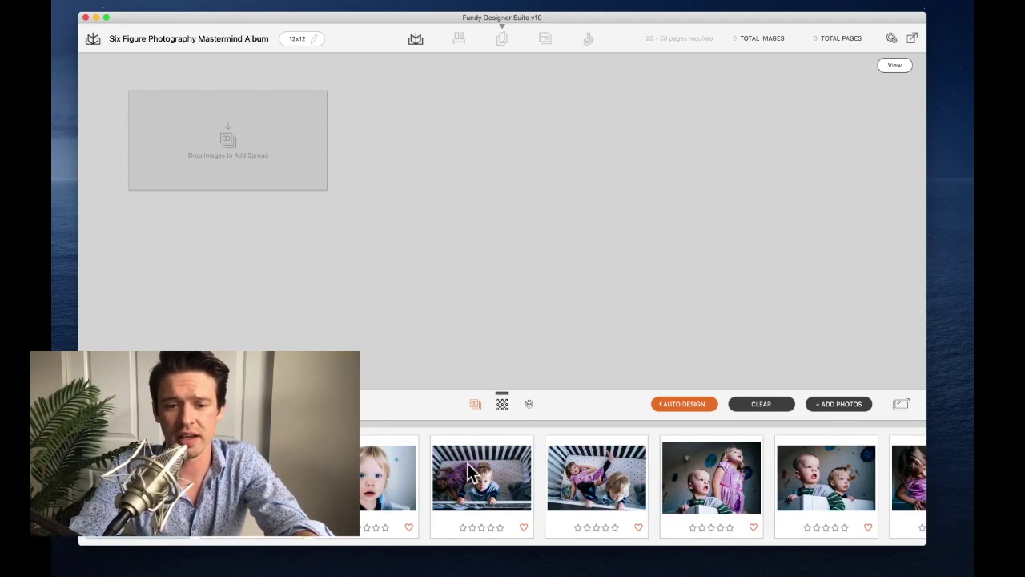
drag(496, 469, 258, 162)
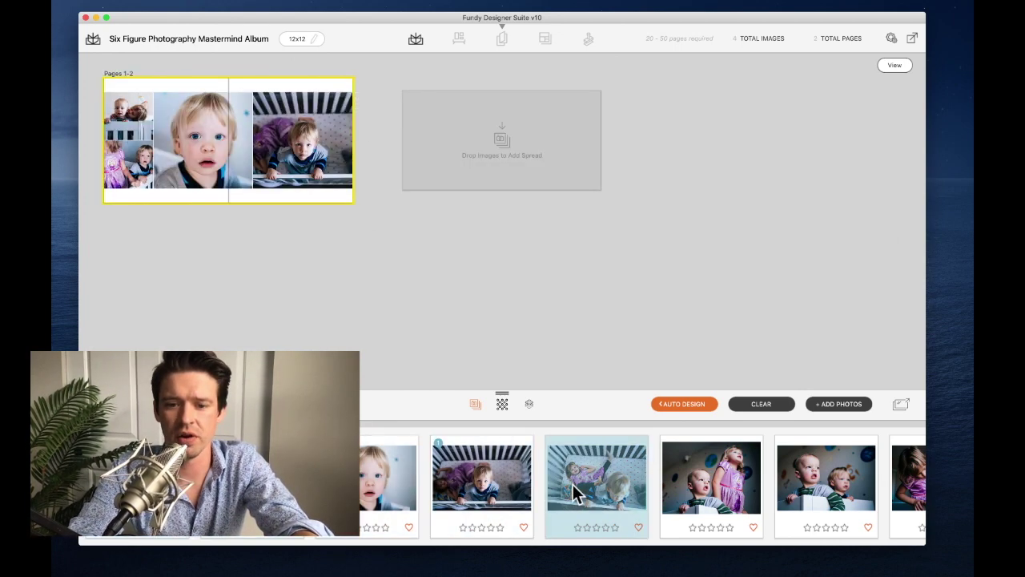
Step: Add Pages 3-4 and Pages 5-6 spreads from the next runs of family photos
scroll(575, 493, right, 2)
shift+click(755, 474)
drag(755, 473, 506, 156)
scroll(769, 513, right, 10)
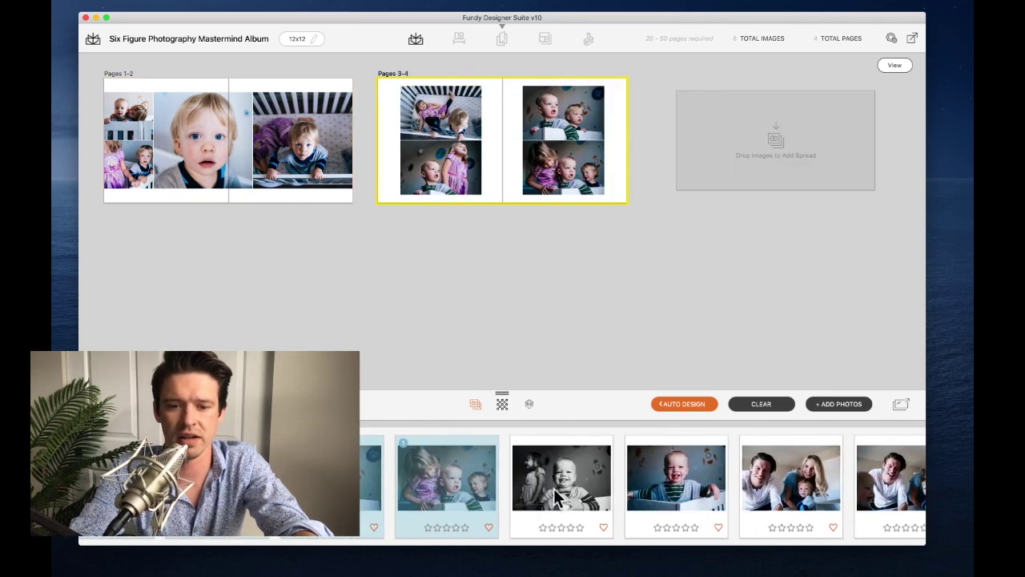
scroll(549, 498, right, 1)
shift+click(649, 489)
drag(649, 488, 735, 133)
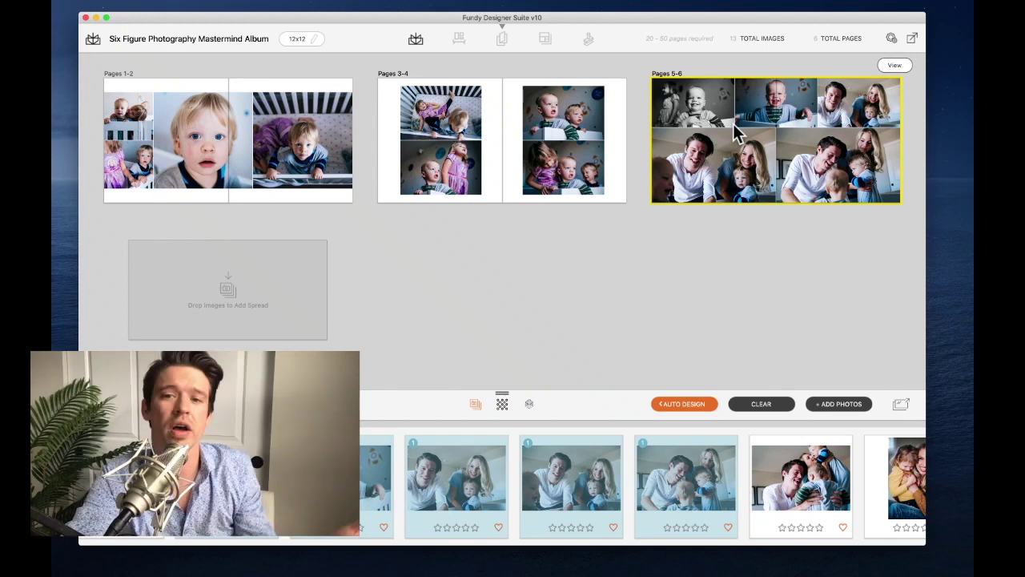
mouse_move(744, 149)
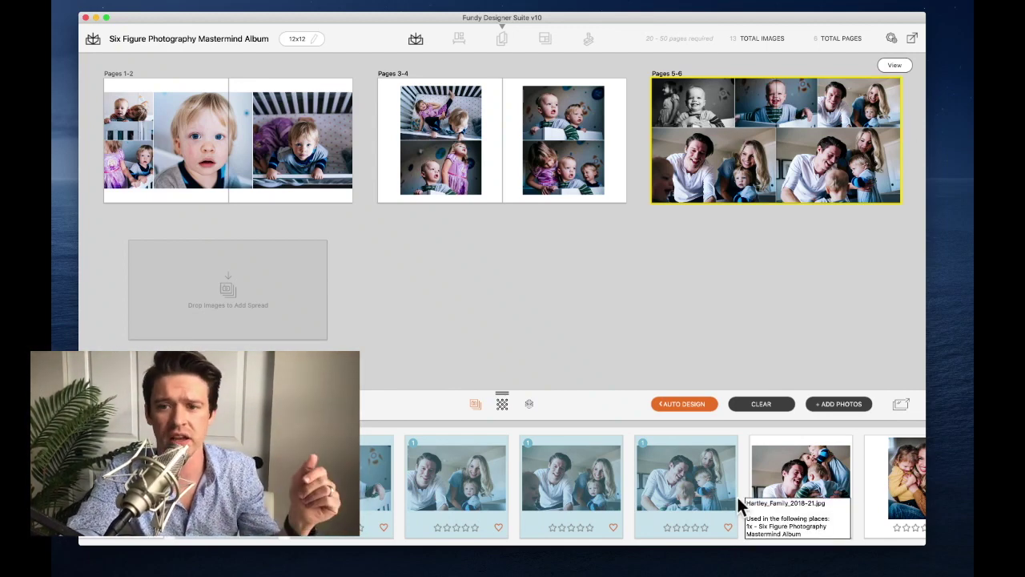
Step: Set Auto Design to Album style, Filtered Images, and Capture Date image order
click(683, 405)
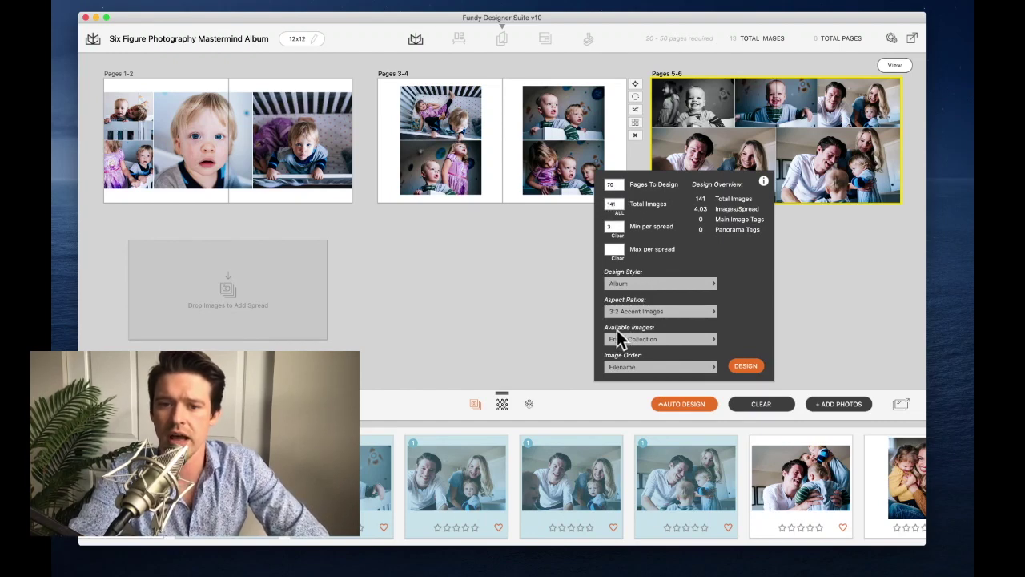
click(631, 285)
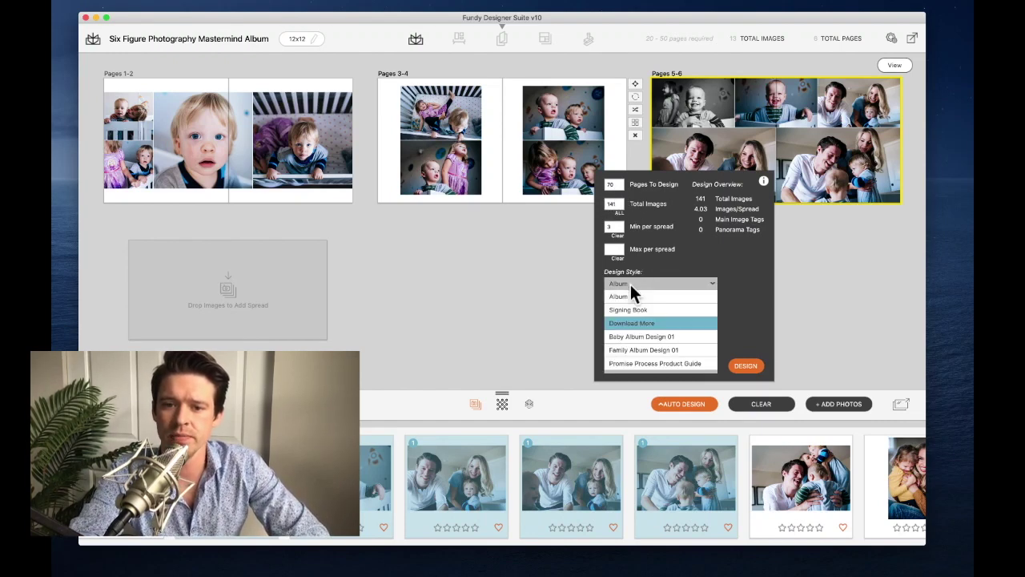
click(624, 296)
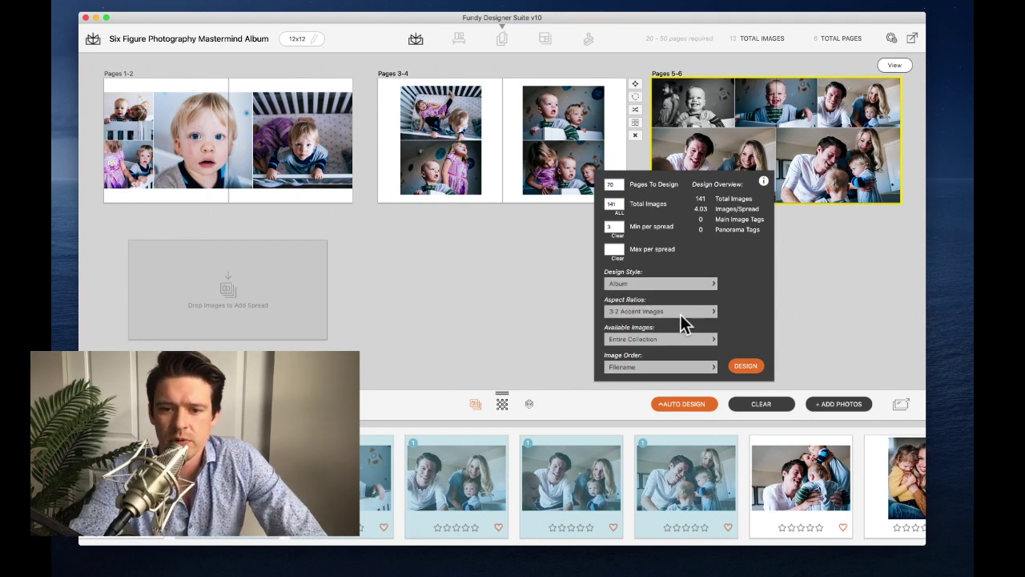
click(628, 339)
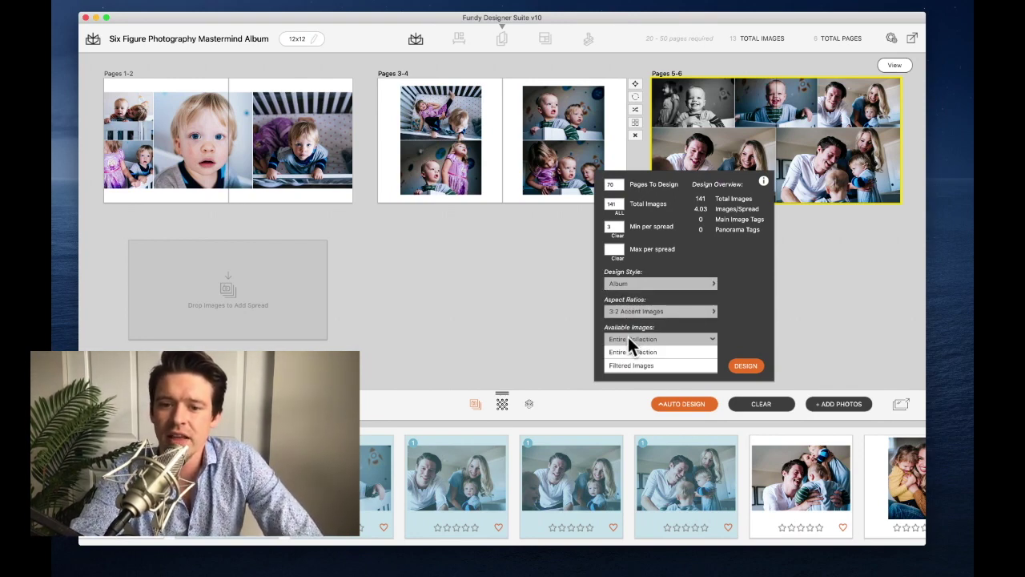
click(632, 364)
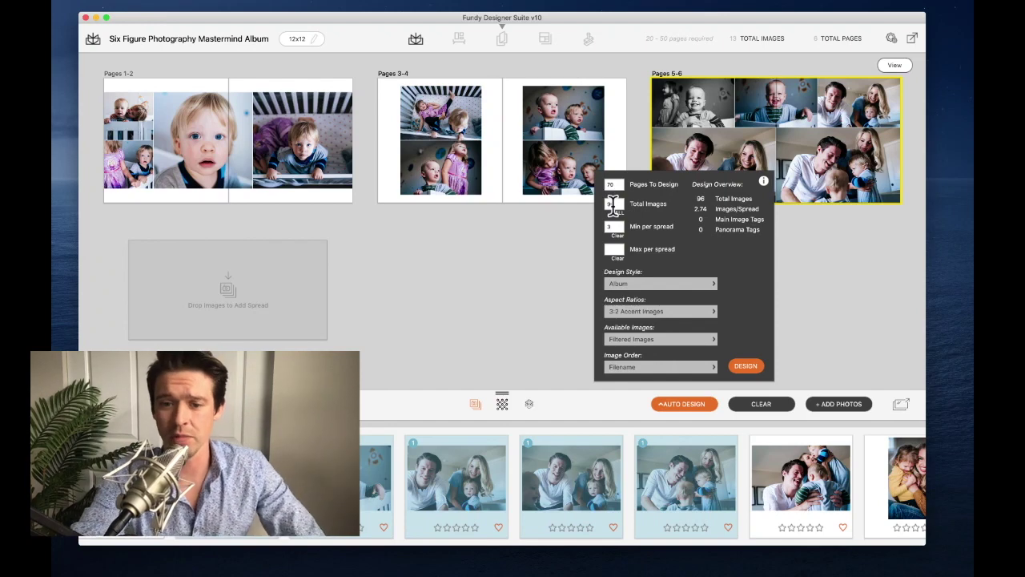
click(641, 368)
click(641, 380)
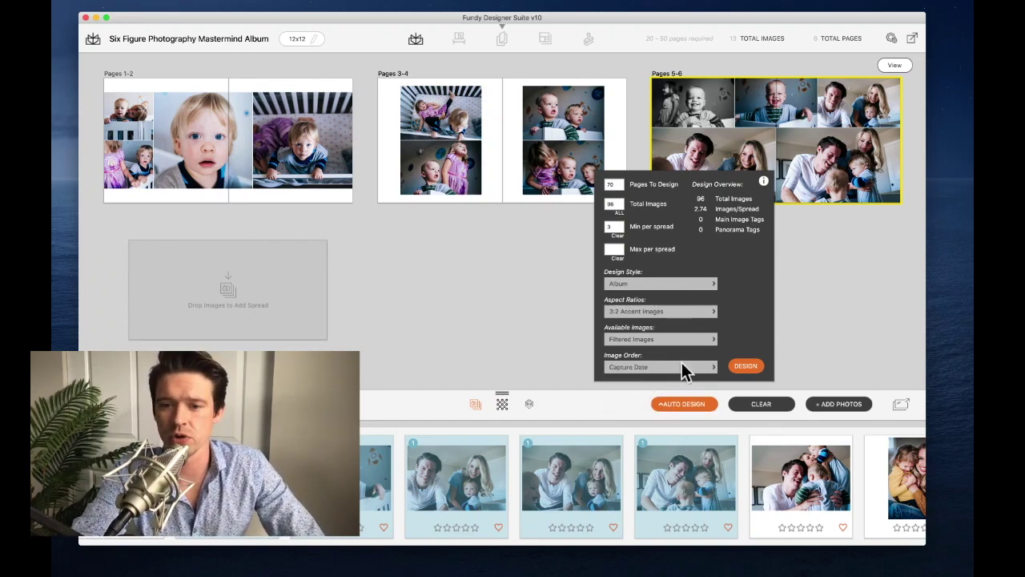
Step: Confirm Capture Date order, set 50 pages to design, run it and accept replacing the existing design
click(677, 405)
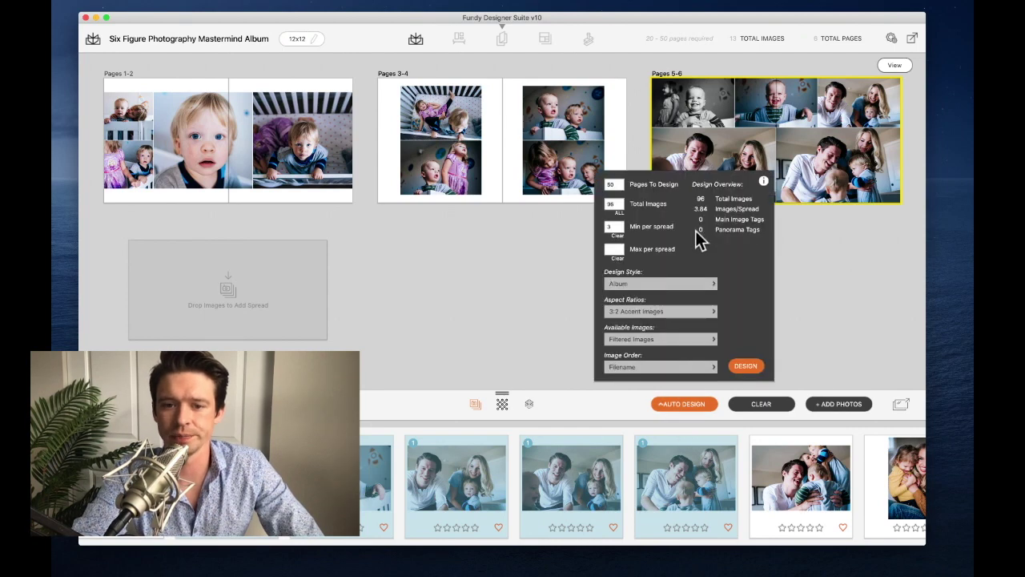
click(634, 369)
click(635, 378)
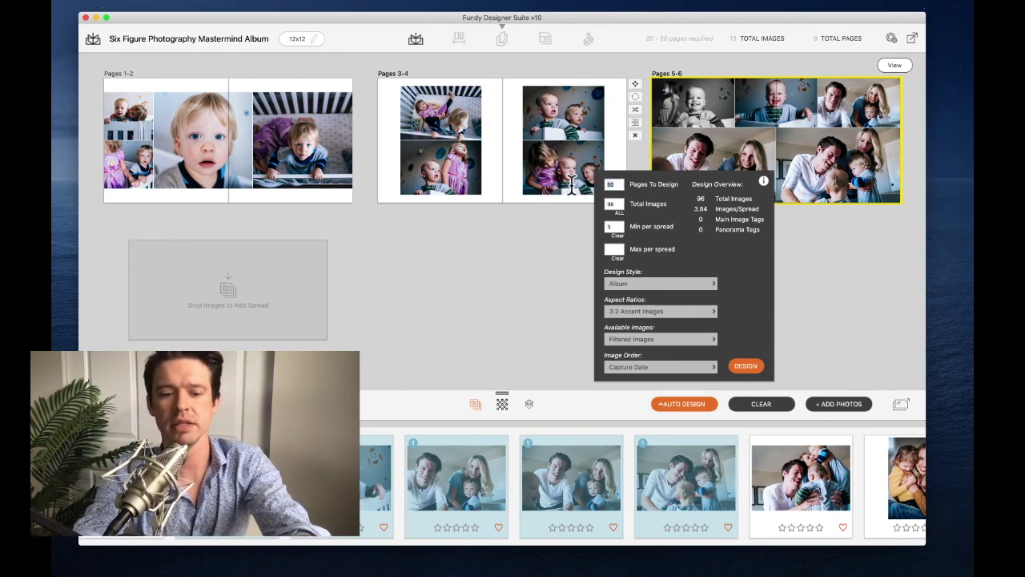
text(0)
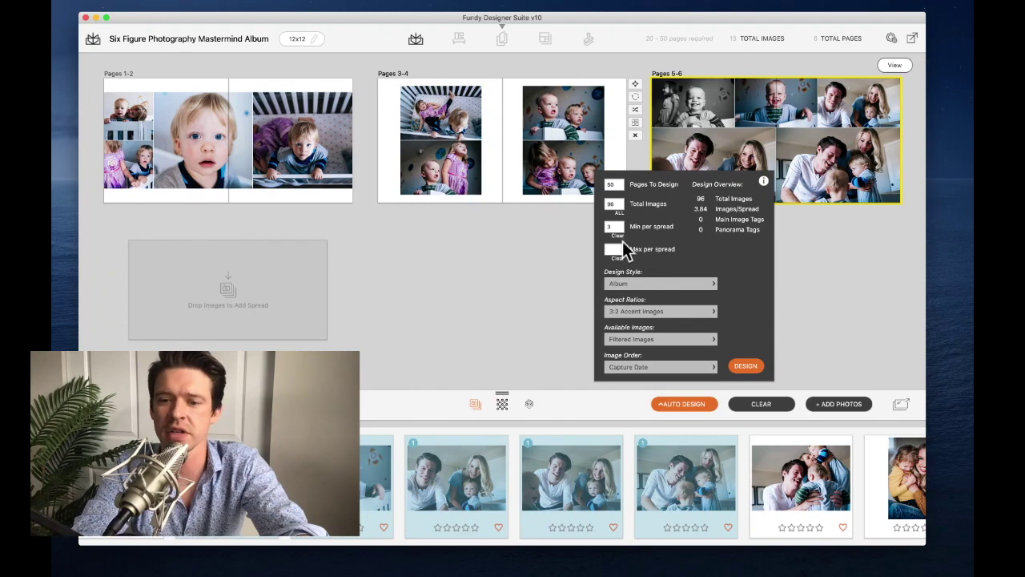
click(744, 366)
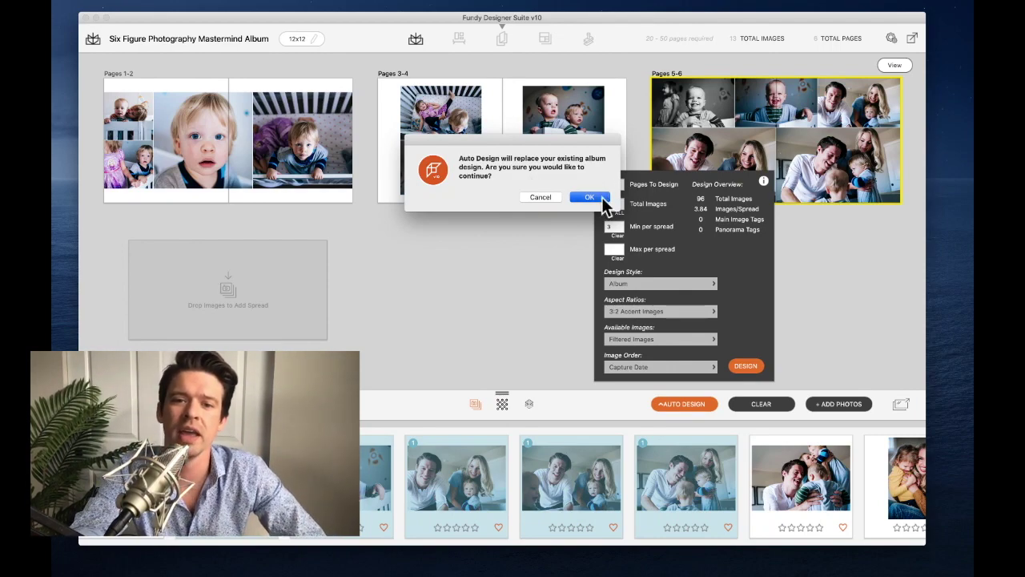
click(602, 197)
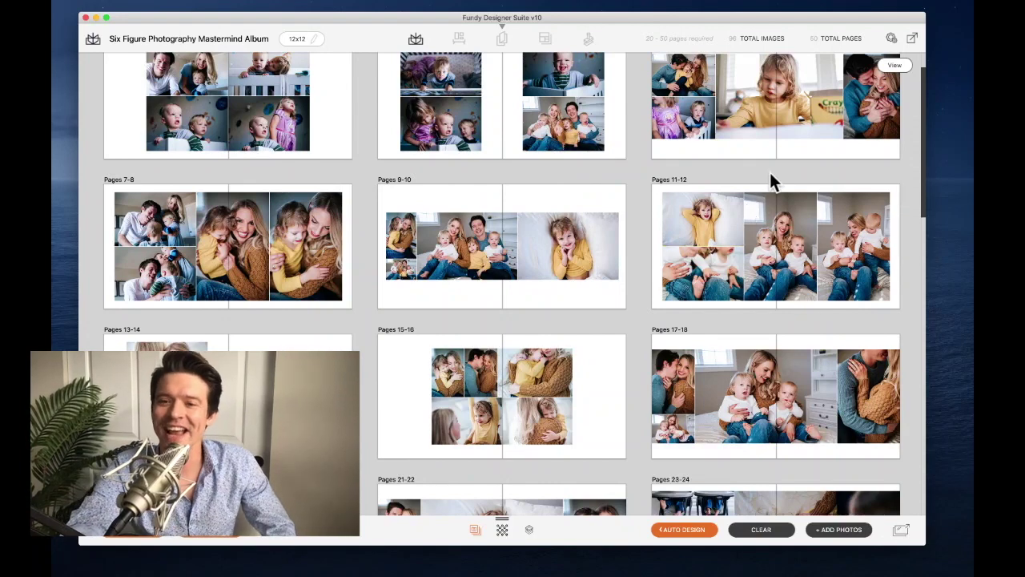
Step: Scroll back to the auto-designed album's opening spreads and reopen the Auto Design settings
scroll(803, 142, up, 1)
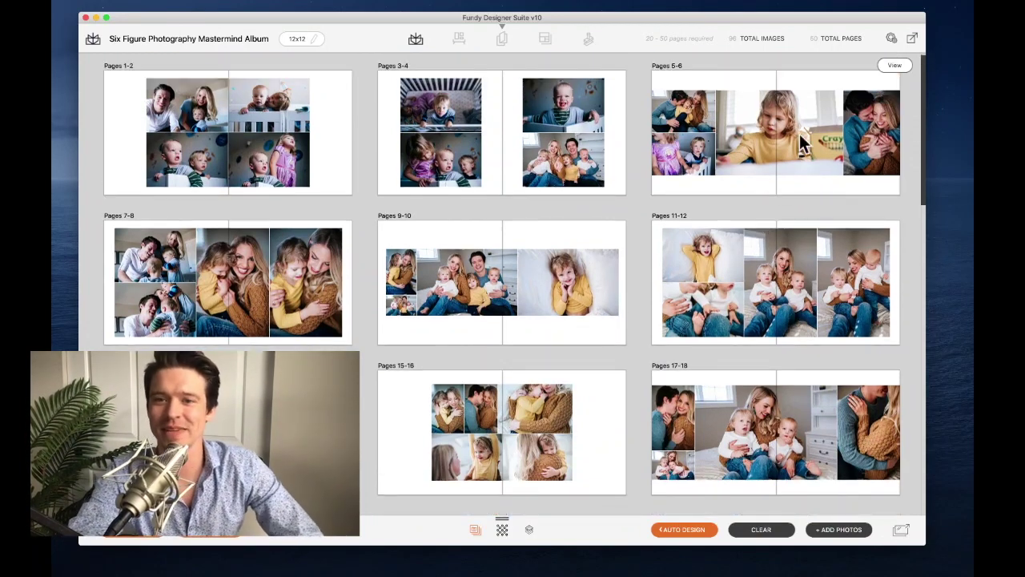
scroll(803, 141, up, 1)
mouse_move(905, 164)
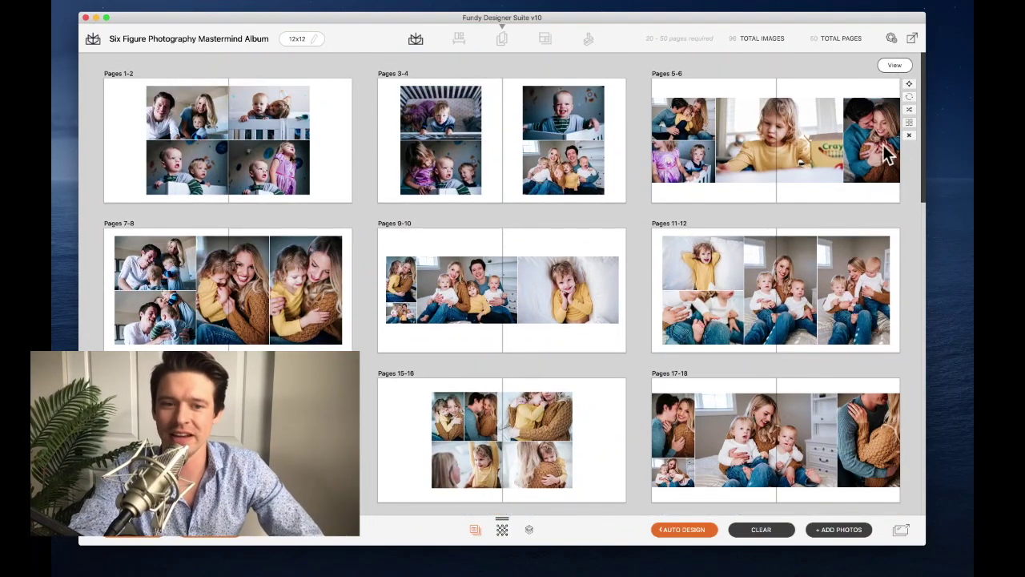
mouse_move(720, 406)
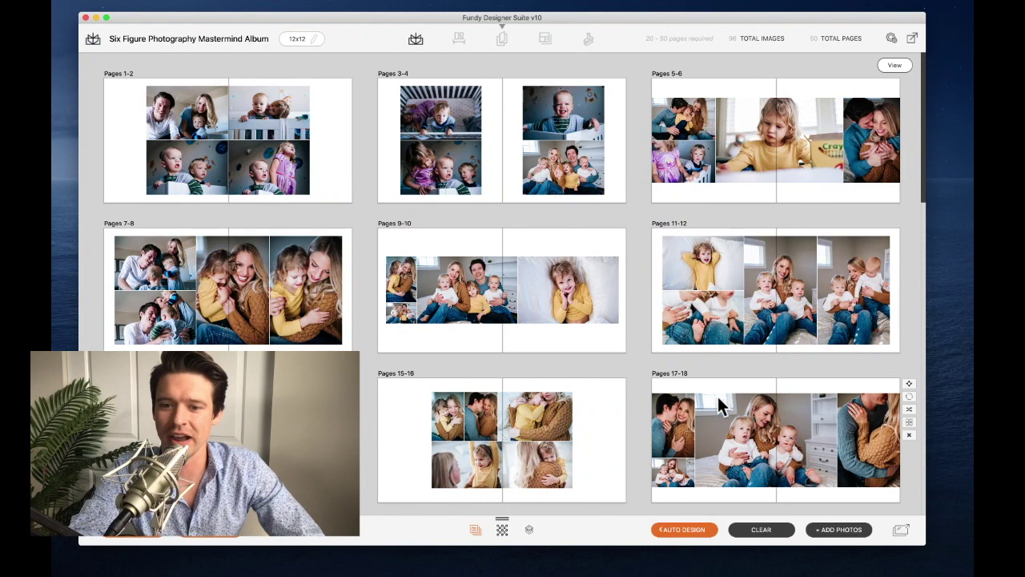
click(683, 529)
click(648, 494)
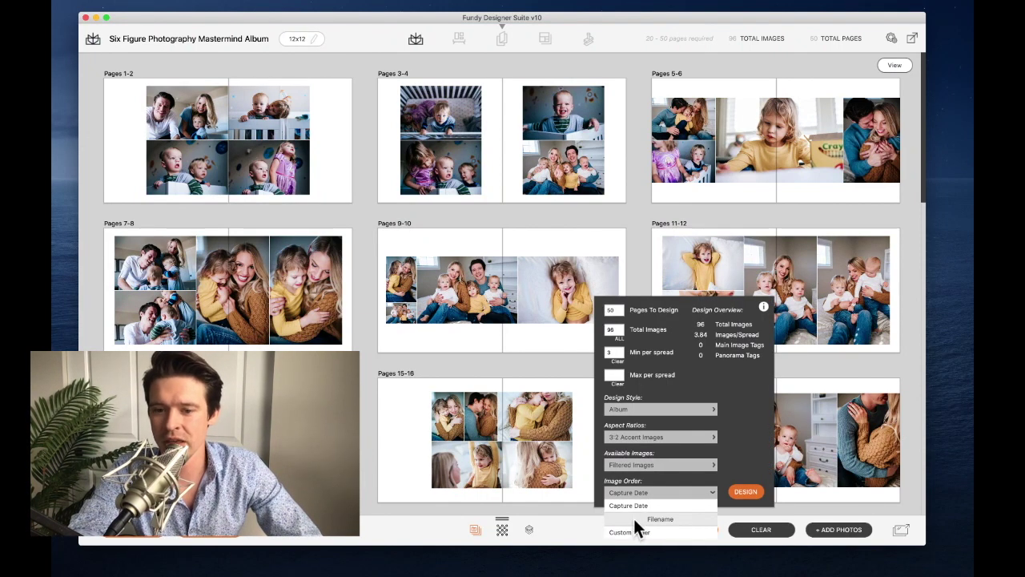
click(633, 519)
click(749, 491)
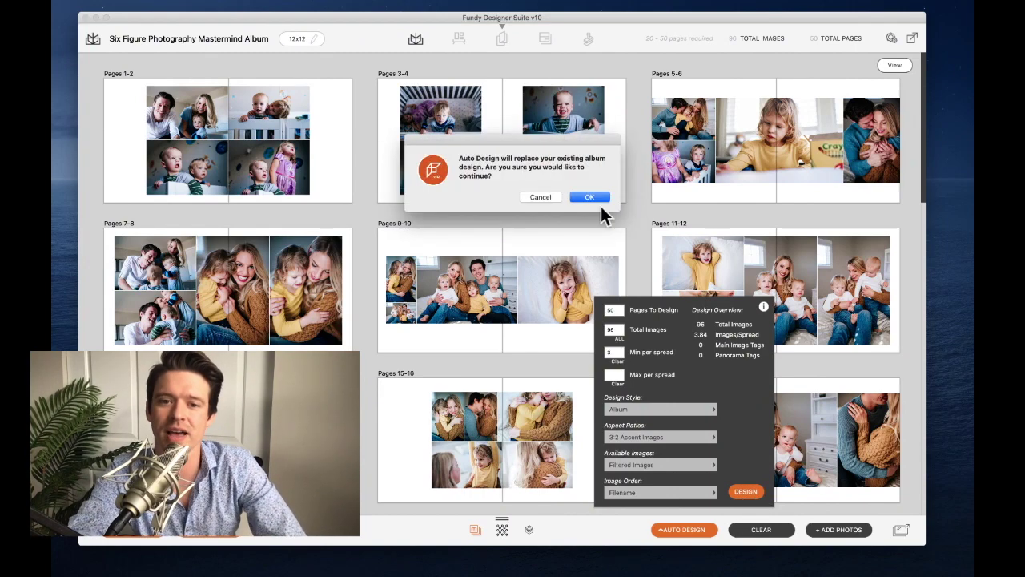
click(590, 197)
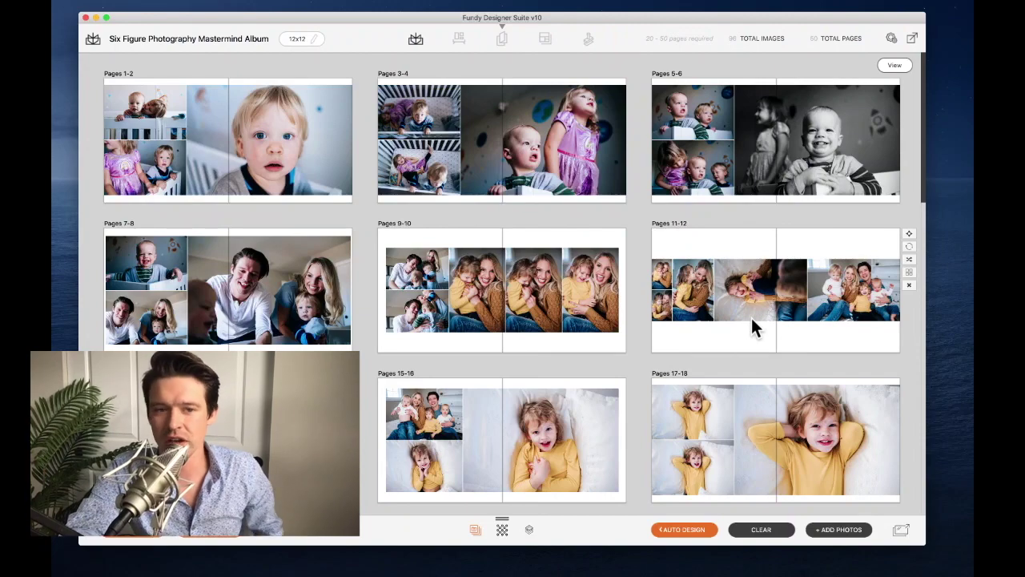
scroll(750, 316, down, 3)
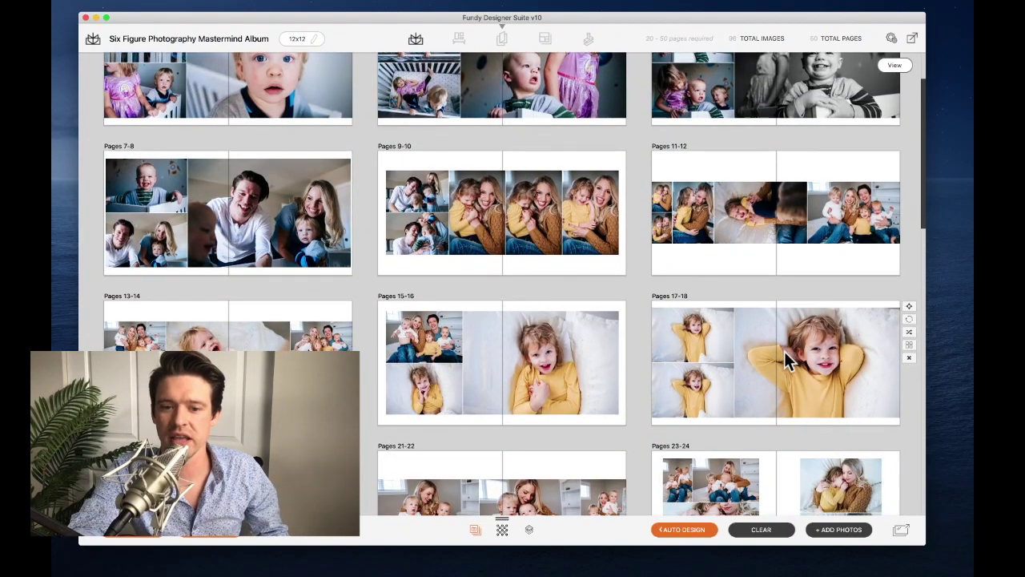
scroll(784, 351, down, 10)
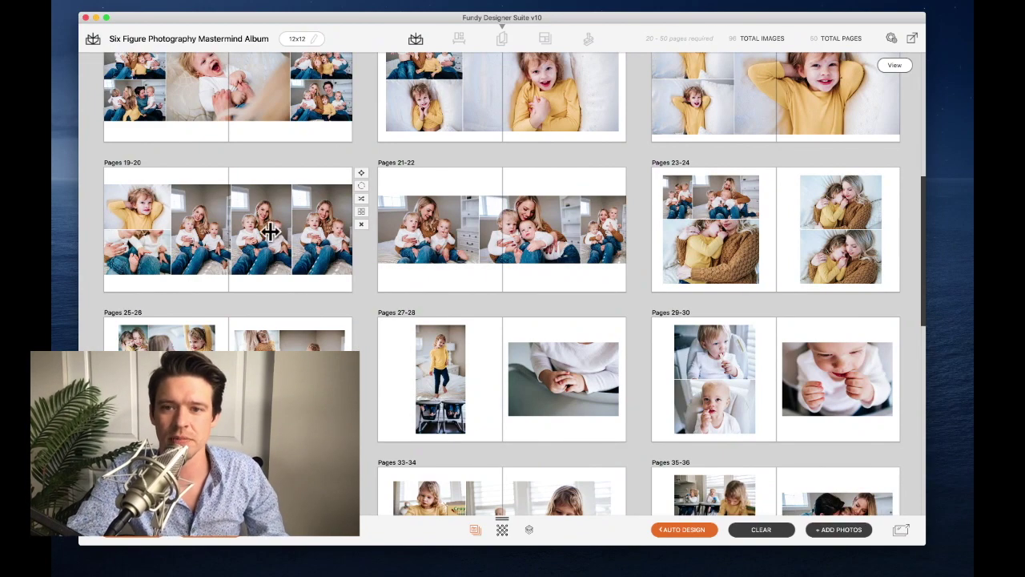
scroll(439, 314, down, 1)
scroll(439, 314, down, 15)
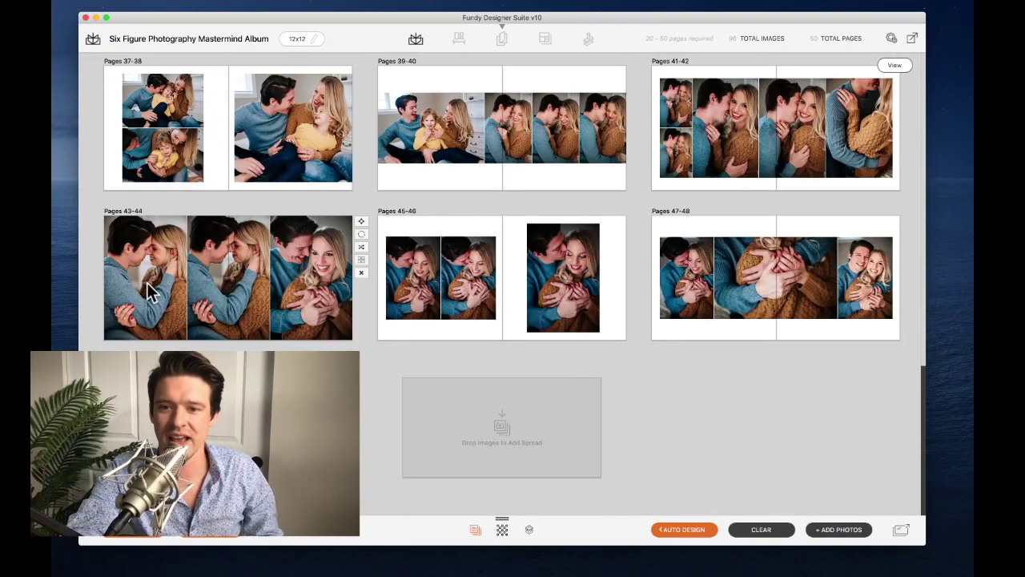
mouse_move(757, 257)
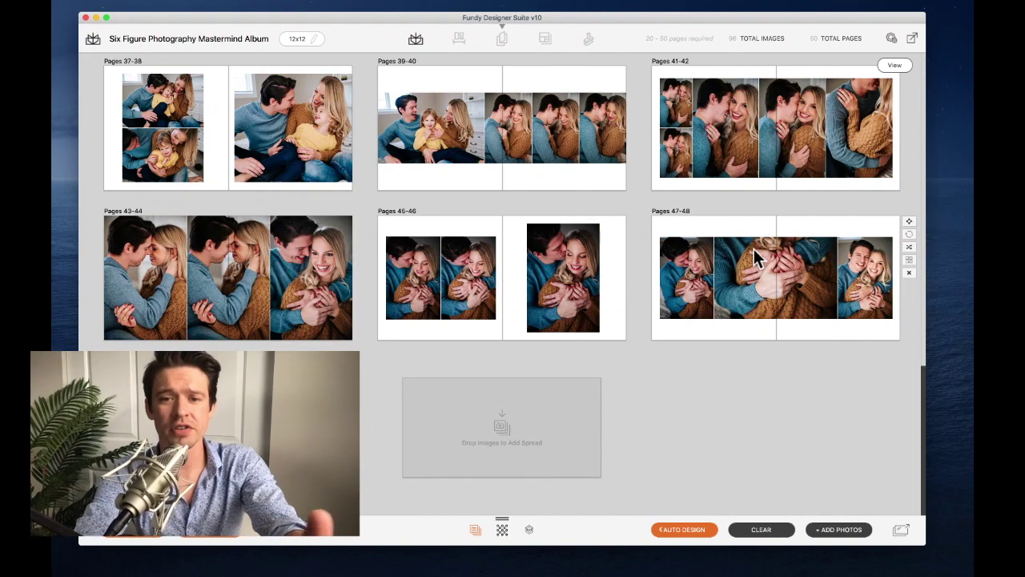
scroll(754, 248, up, 12)
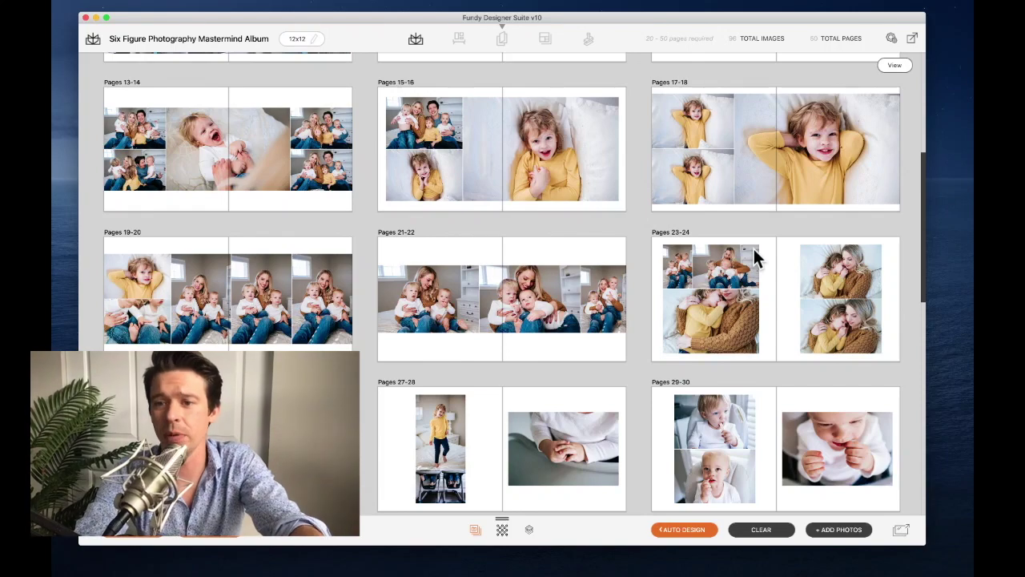
scroll(754, 250, up, 5)
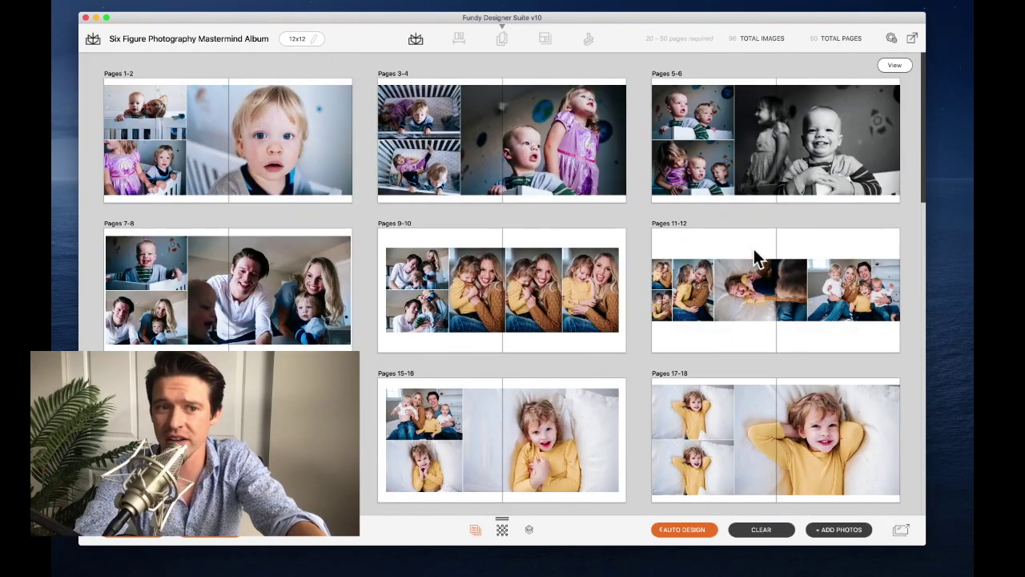
scroll(753, 256, down, 3)
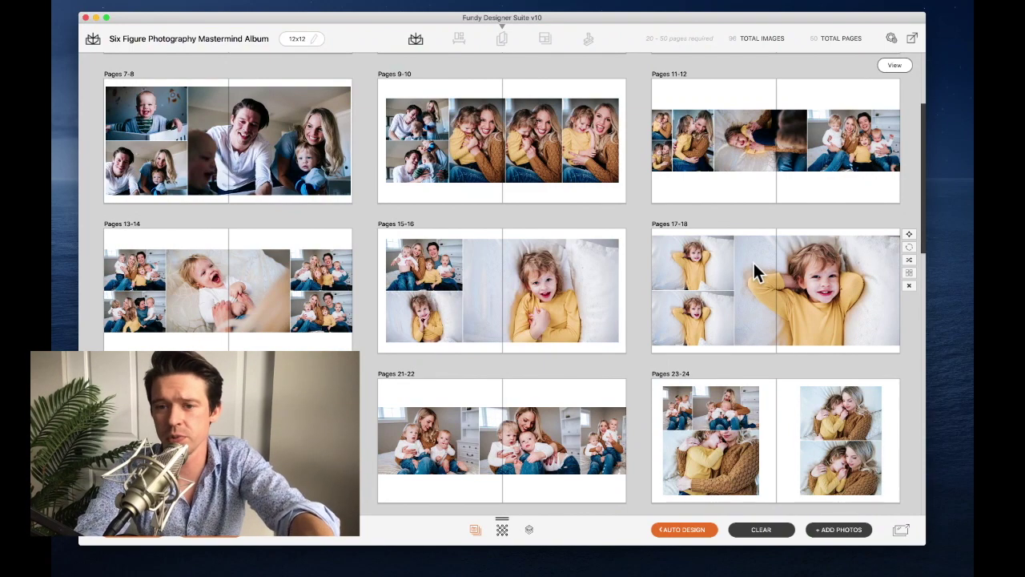
double_click(754, 265)
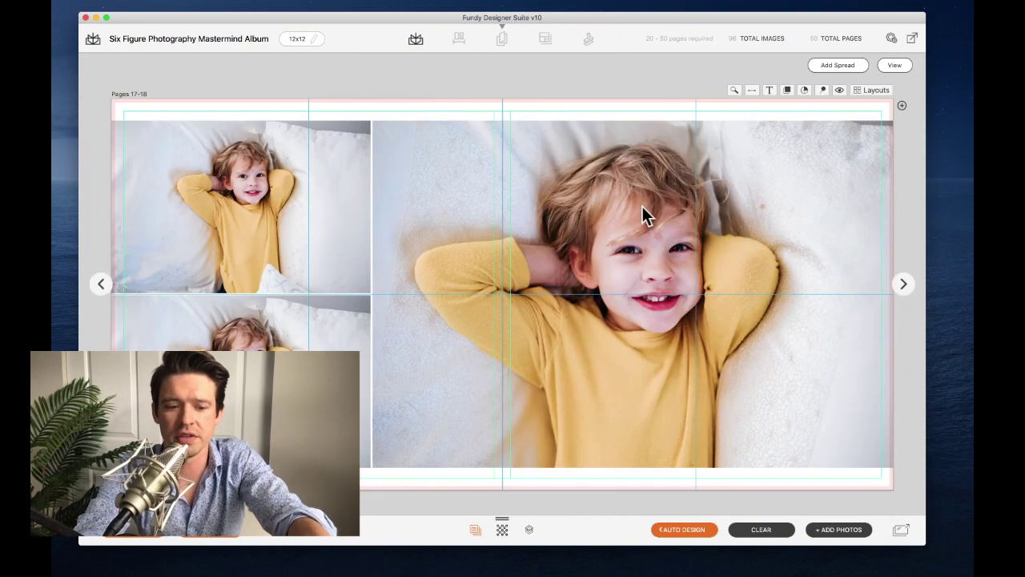
Step: Preview Pages 17-18 without guides, reopen it from the overview, and open the photo browser for its large photo
click(839, 89)
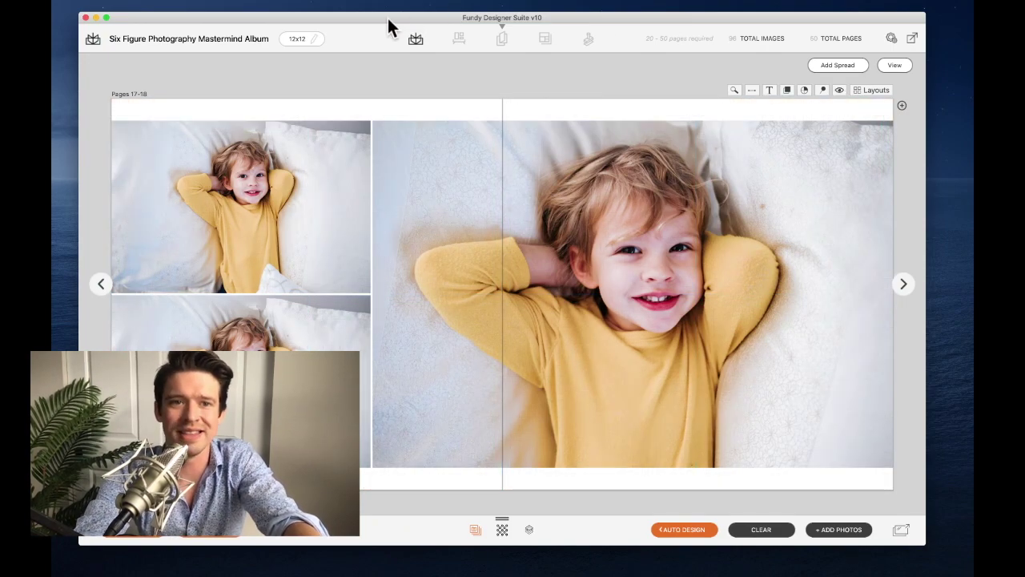
mouse_move(352, 17)
mouse_down()
mouse_move(404, 32)
mouse_move(328, 19)
mouse_move(339, 22)
mouse_move(350, 283)
mouse_move(348, 23)
mouse_move(335, 22)
mouse_up()
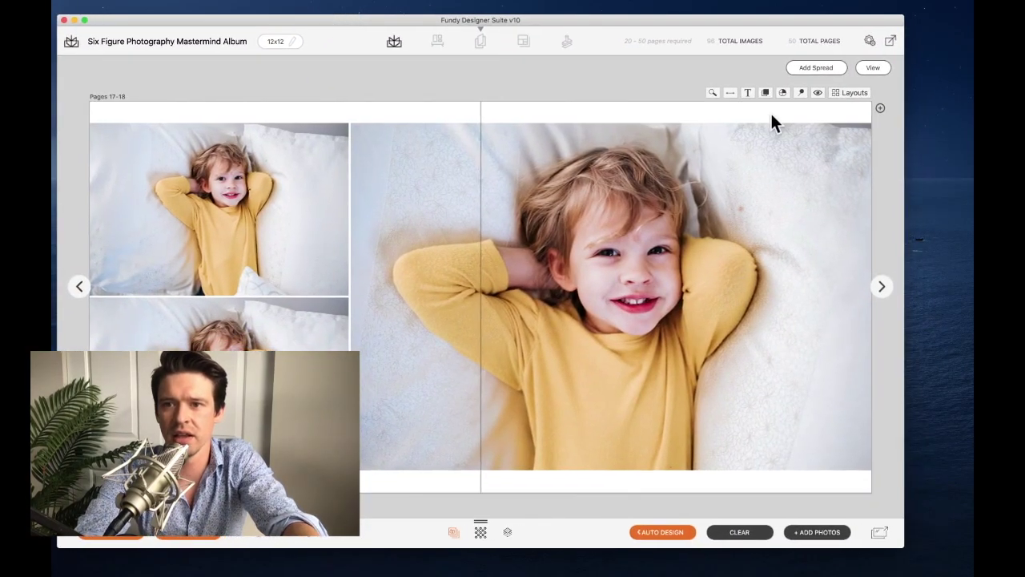
click(873, 68)
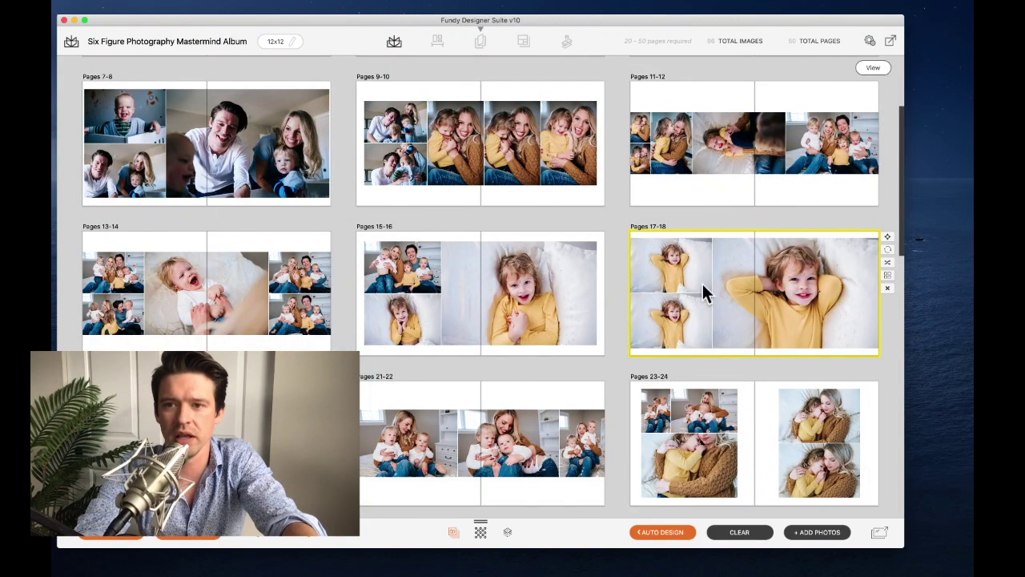
double_click(792, 312)
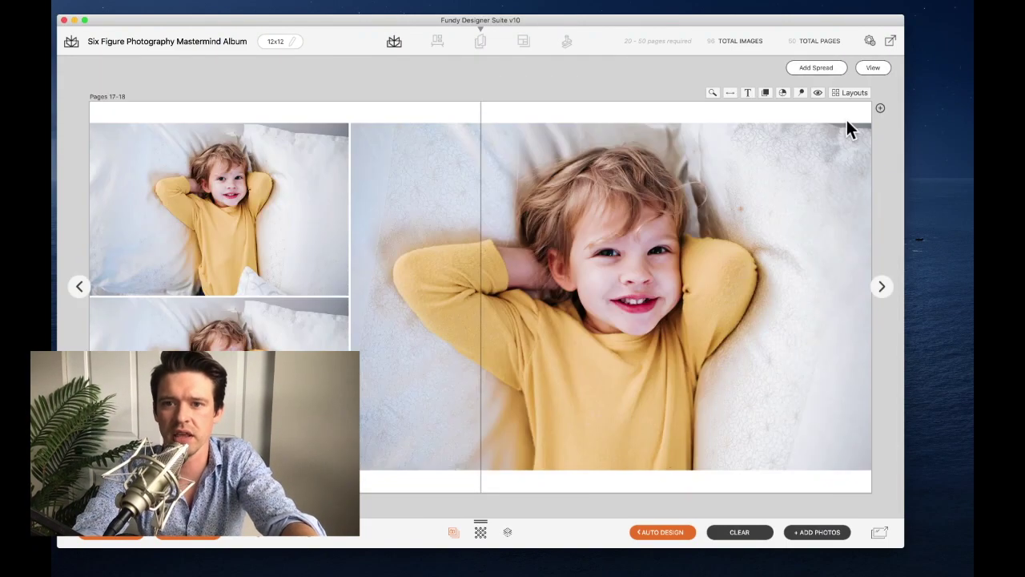
click(673, 183)
click(741, 41)
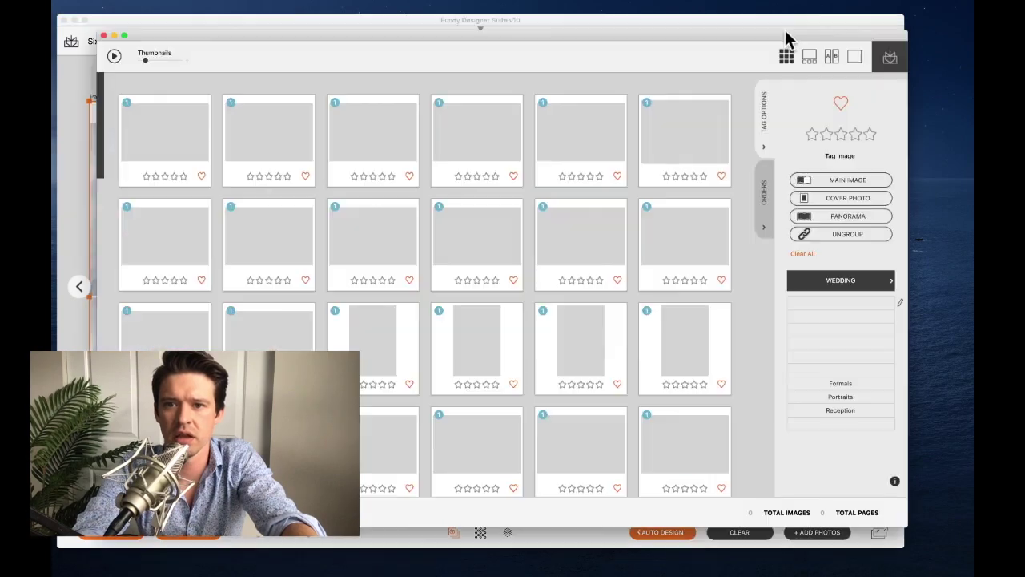
Step: Show Pages 17-18 as a single large preview window beside a narrowed album editor
click(854, 58)
drag(211, 38, 190, 32)
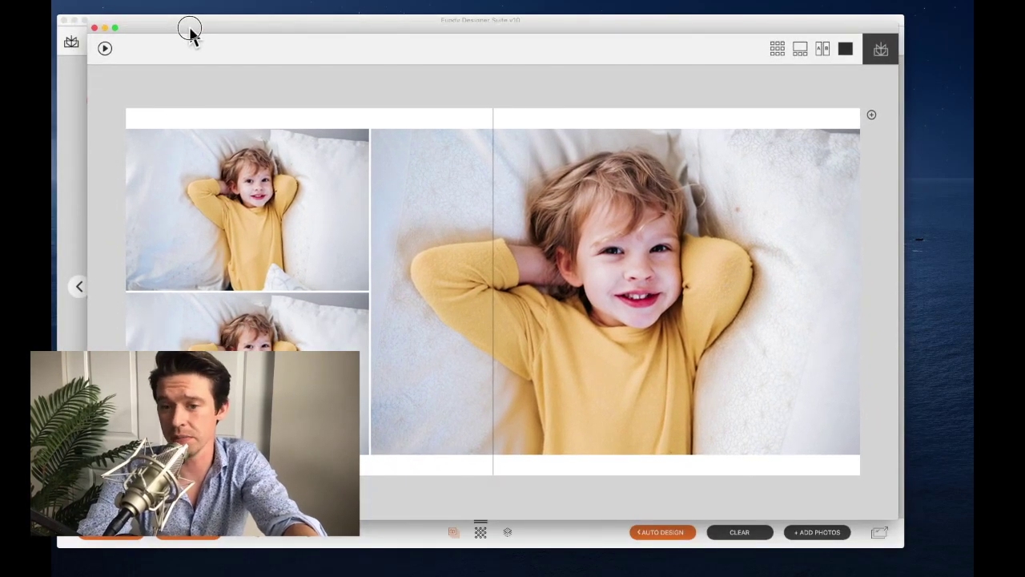
drag(191, 32, 622, 6)
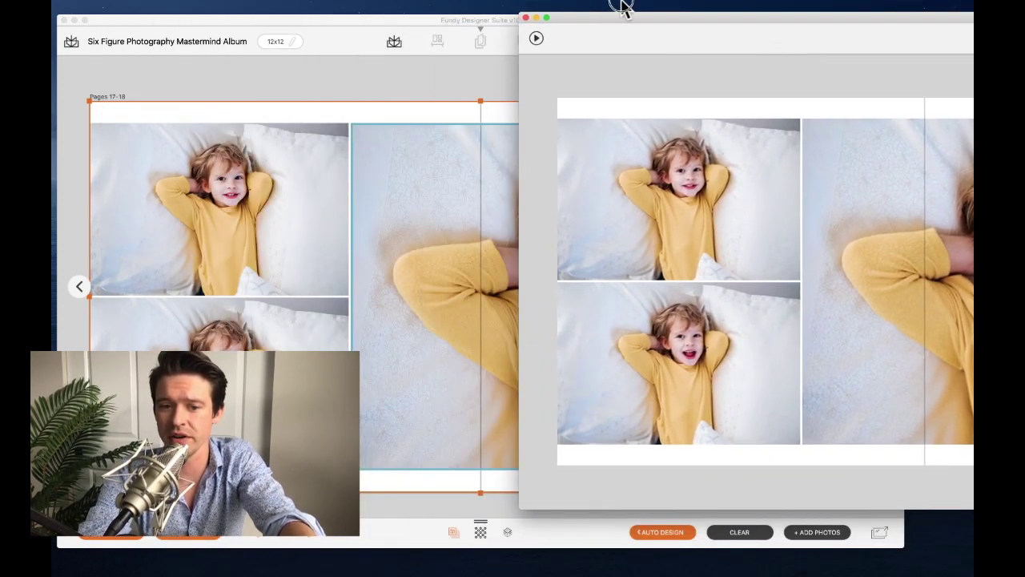
click(441, 349)
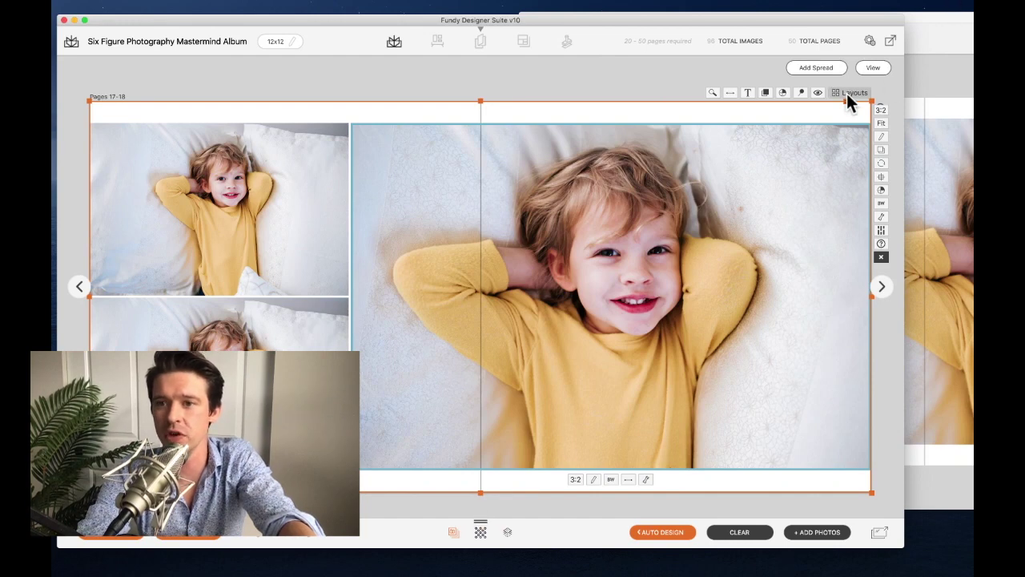
drag(903, 78, 732, 79)
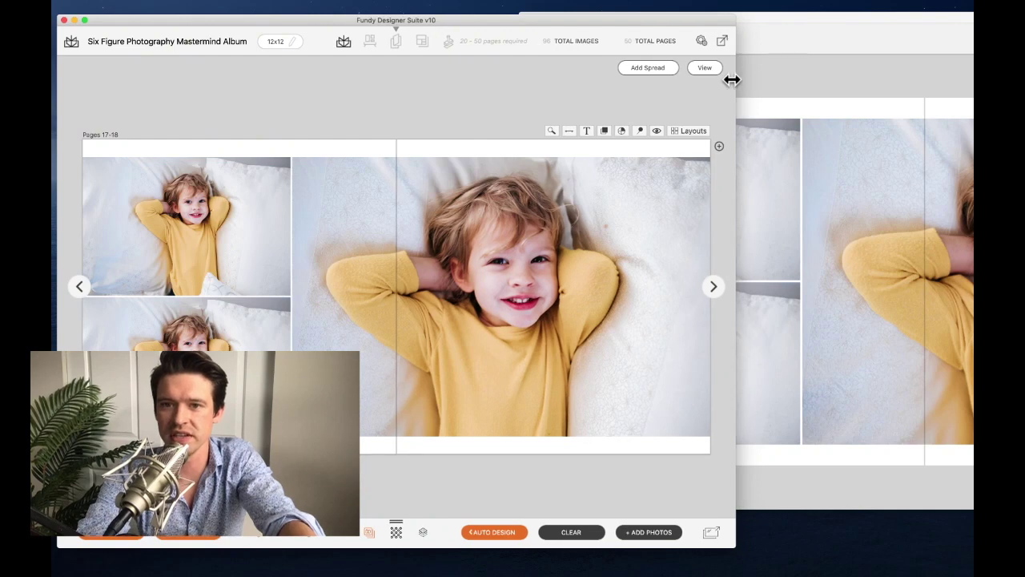
Step: Apply one of the user's saved designs to the Pages 17-18 spread
click(685, 131)
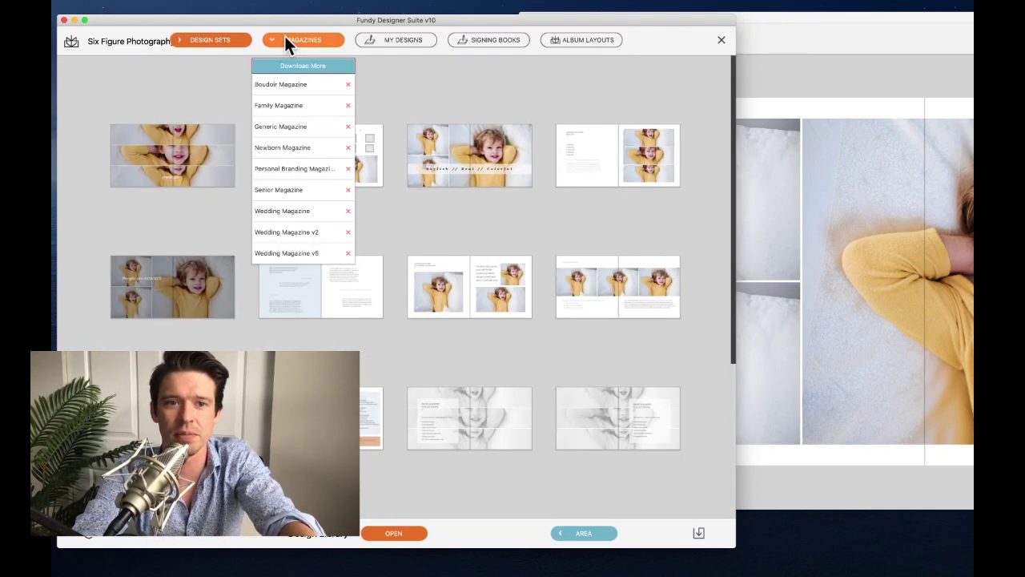
click(391, 42)
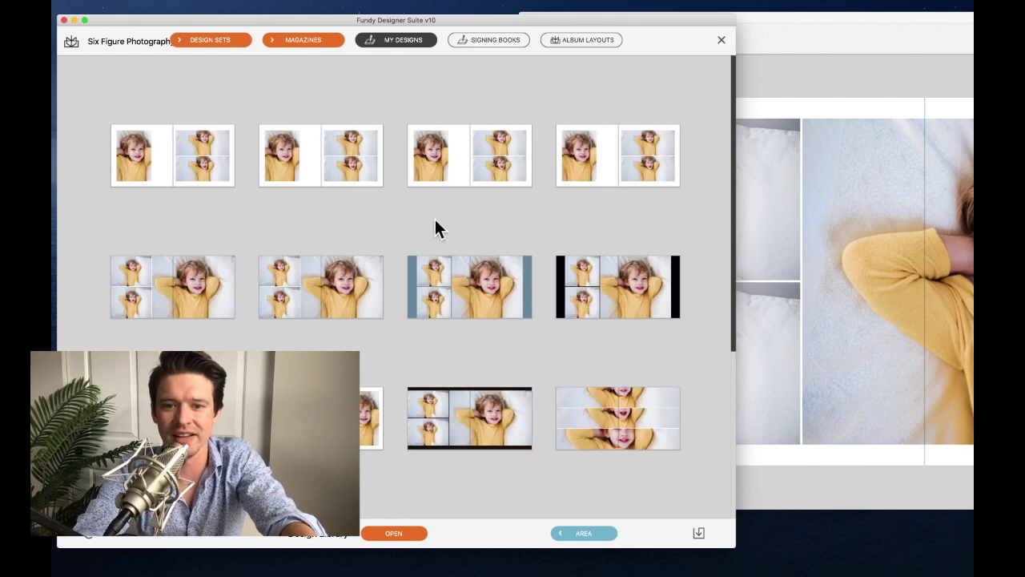
mouse_move(381, 296)
click(338, 296)
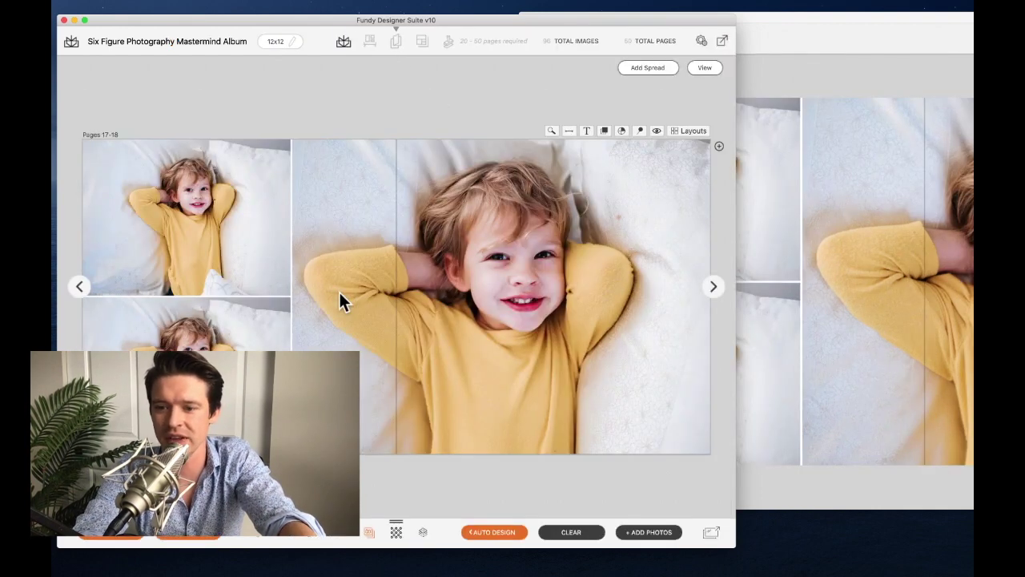
Step: Apply a layout from the album layouts collection to the Pages 17-18 spread
click(900, 207)
drag(782, 30, 939, 16)
click(609, 101)
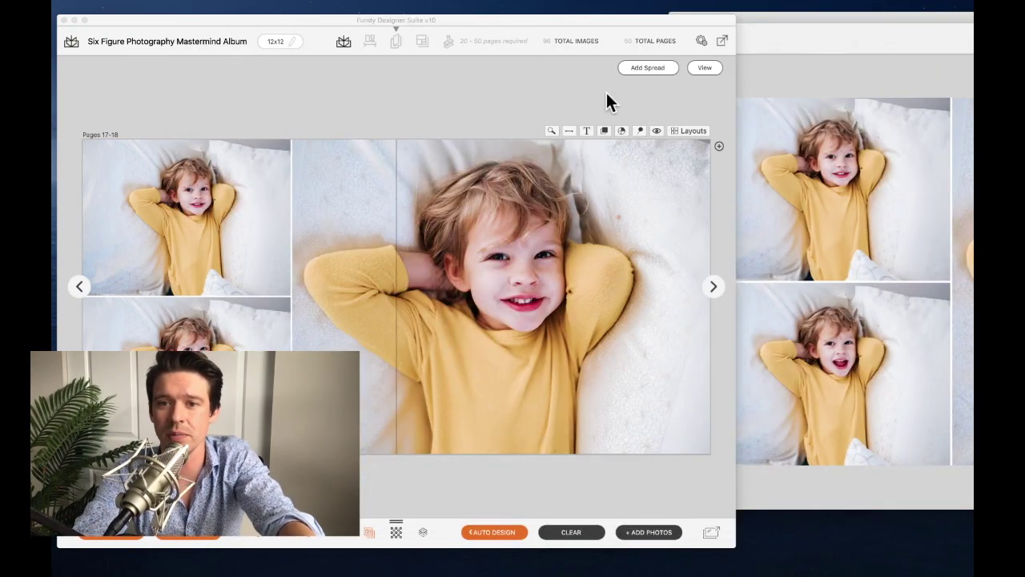
click(684, 132)
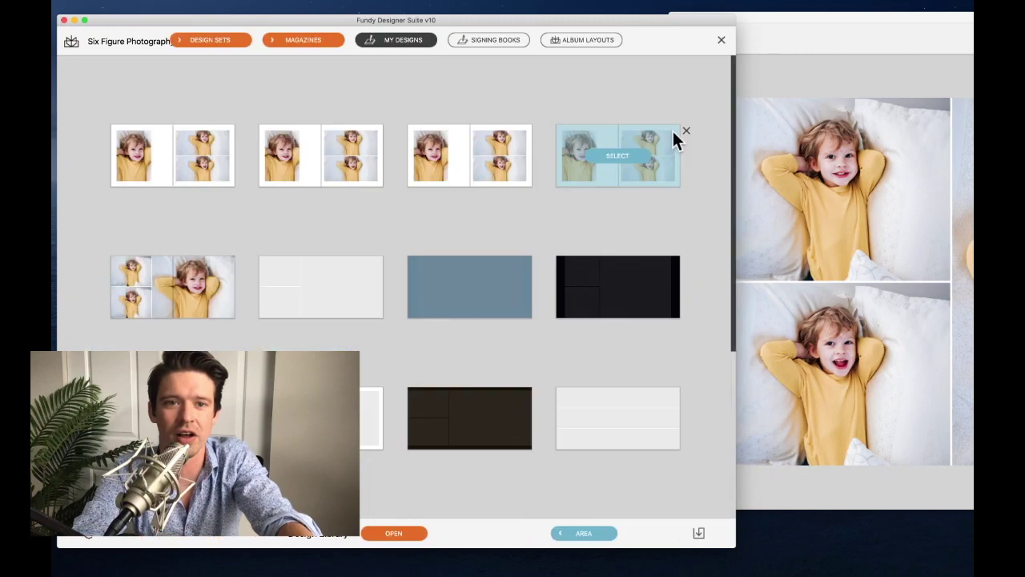
click(198, 42)
click(217, 85)
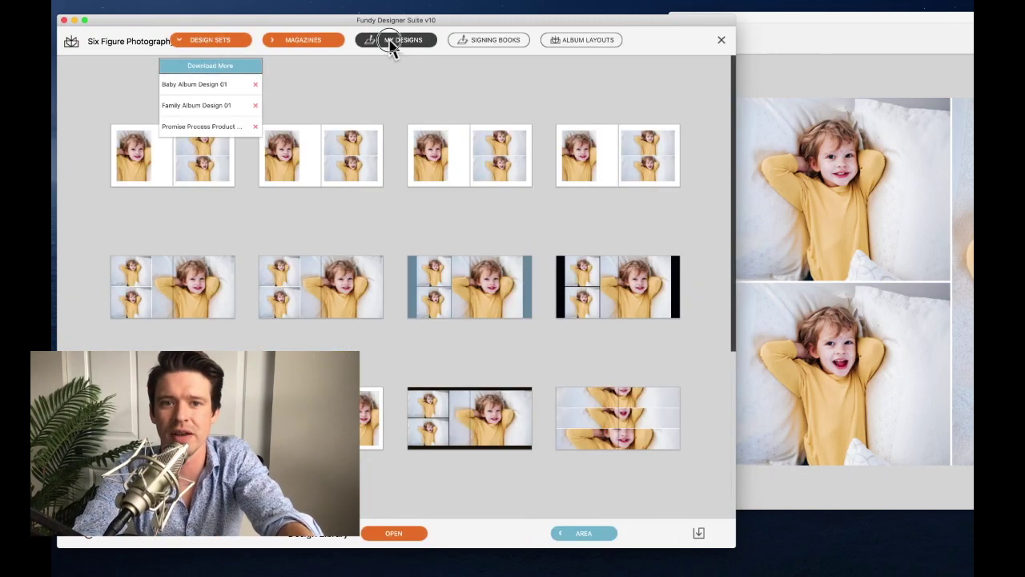
click(584, 40)
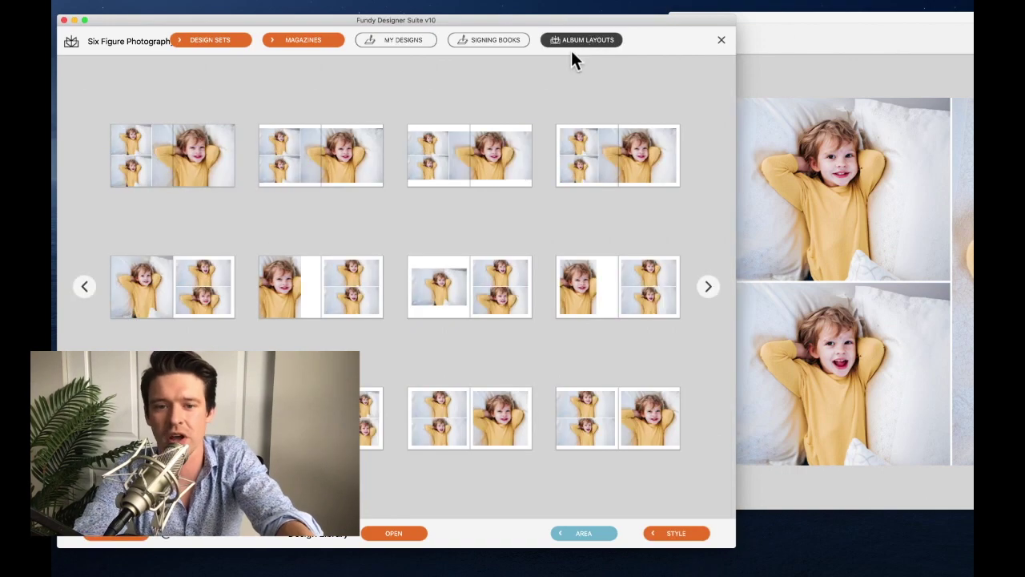
drag(672, 32, 543, 24)
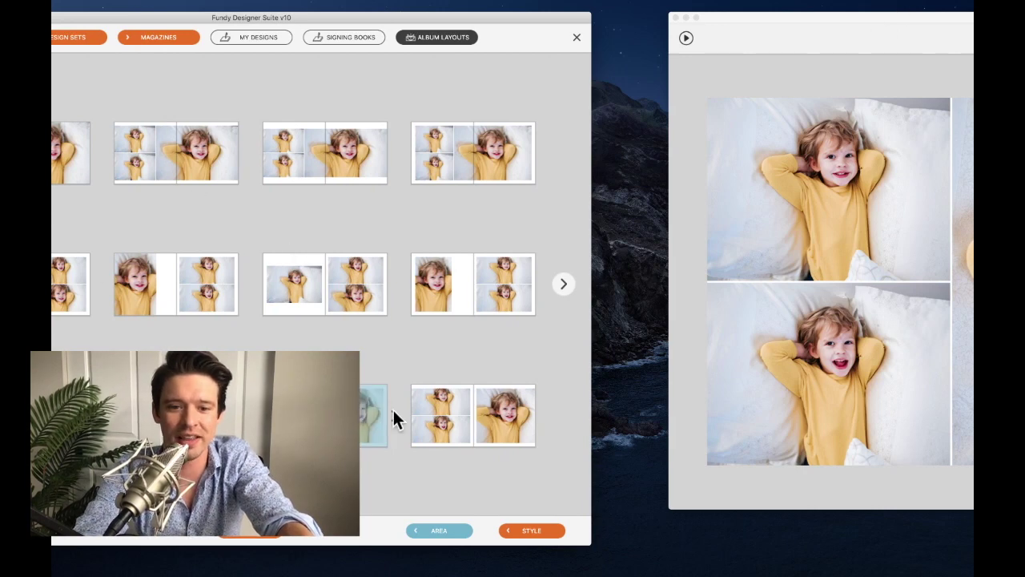
click(451, 285)
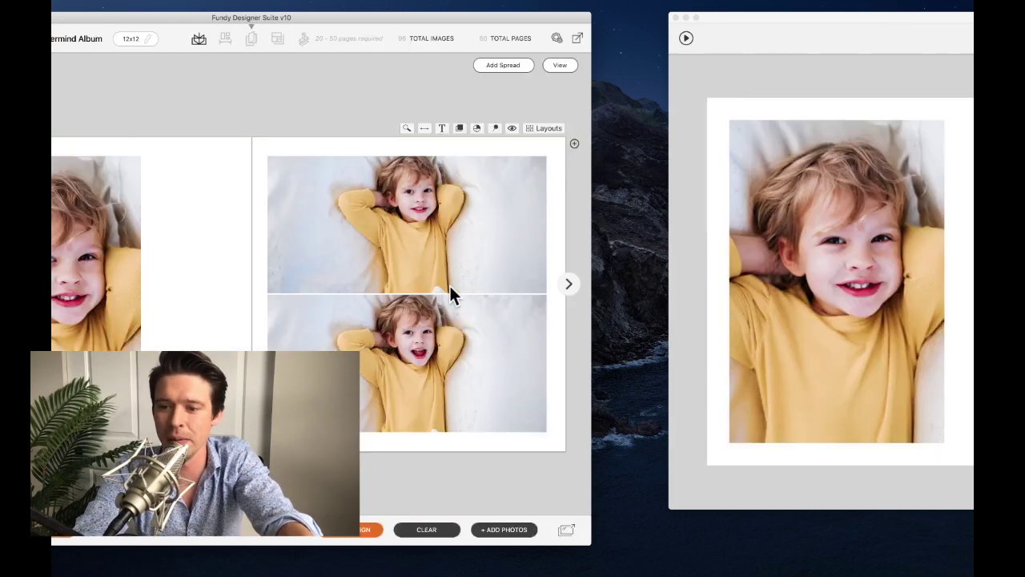
Step: Reposition the preview and designer windows and widen the designer to enlarge the spread
drag(876, 12, 734, 6)
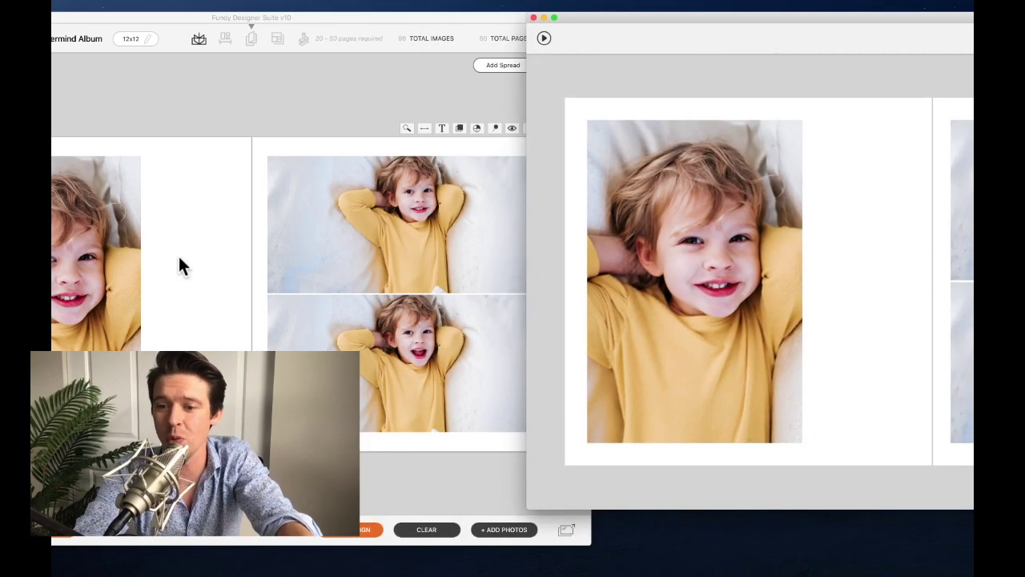
drag(608, 20, 821, 19)
drag(515, 23, 680, 6)
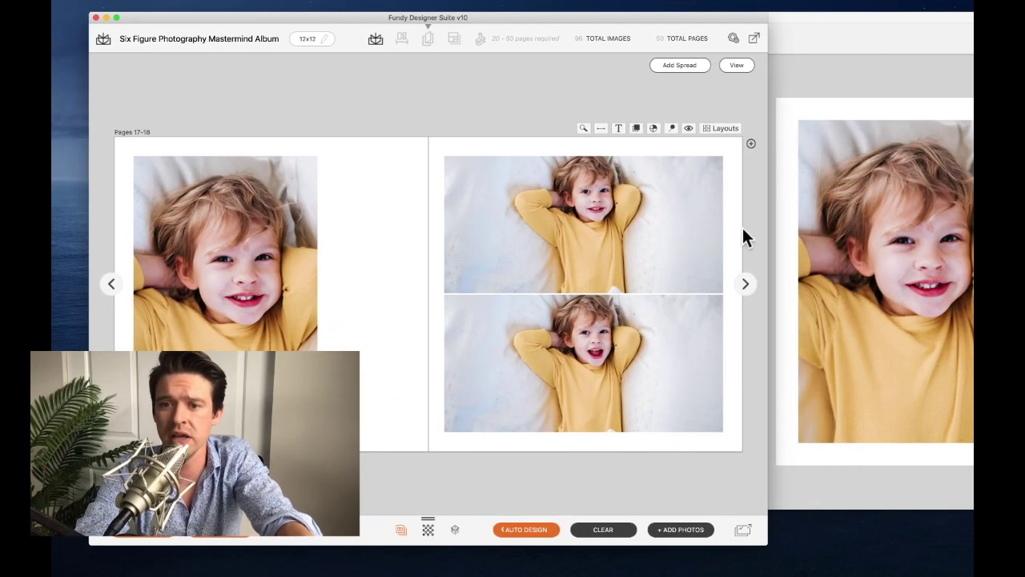
drag(767, 225, 875, 227)
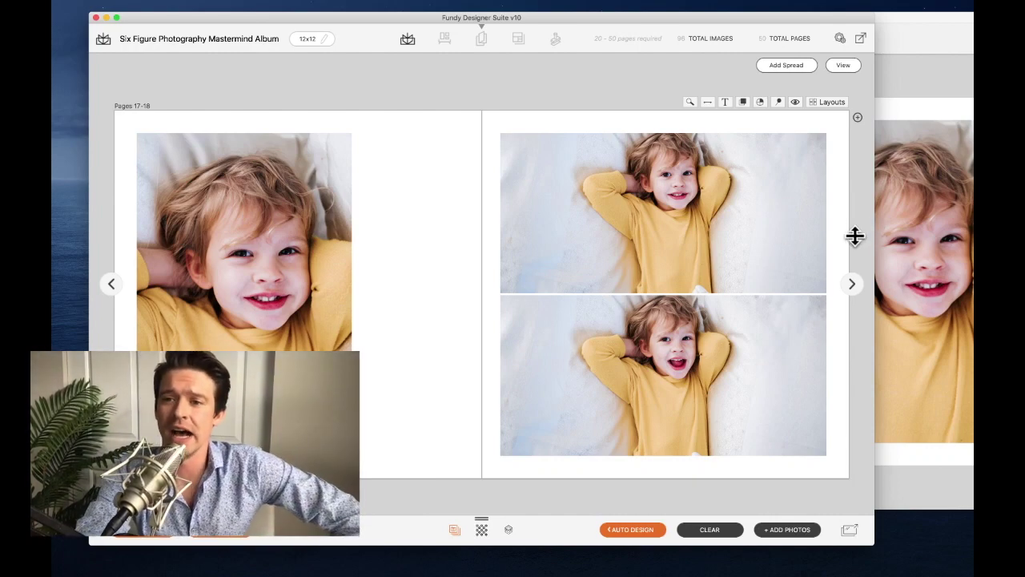
Step: Close the preview window and settle the album window back into place
click(902, 68)
drag(894, 27, 313, 22)
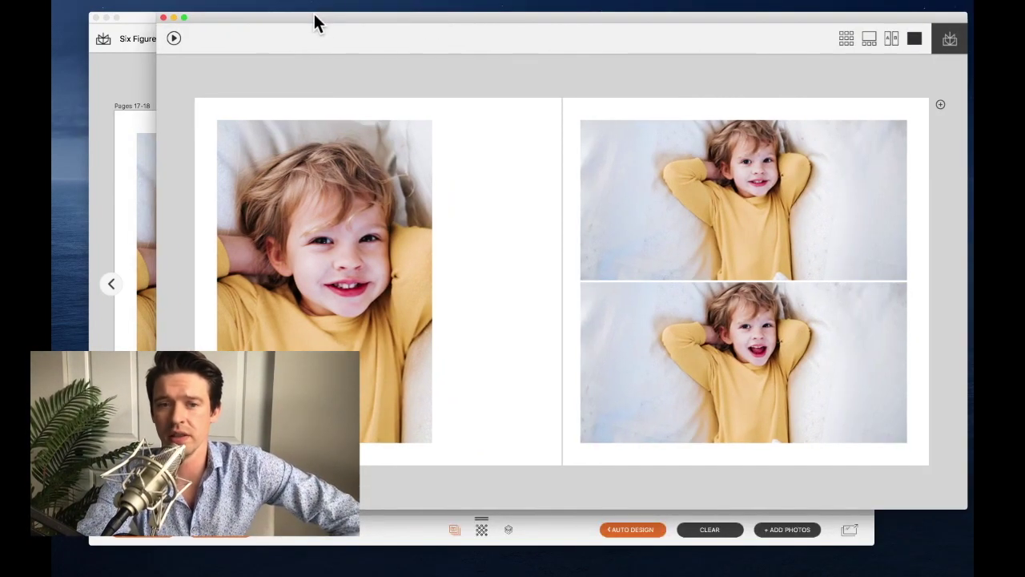
click(163, 17)
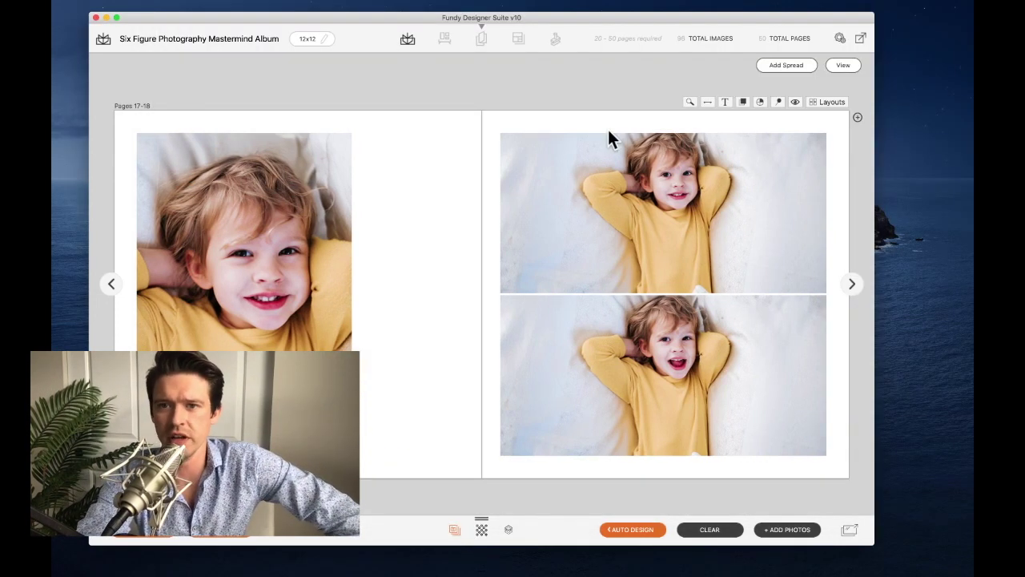
drag(639, 12, 619, 16)
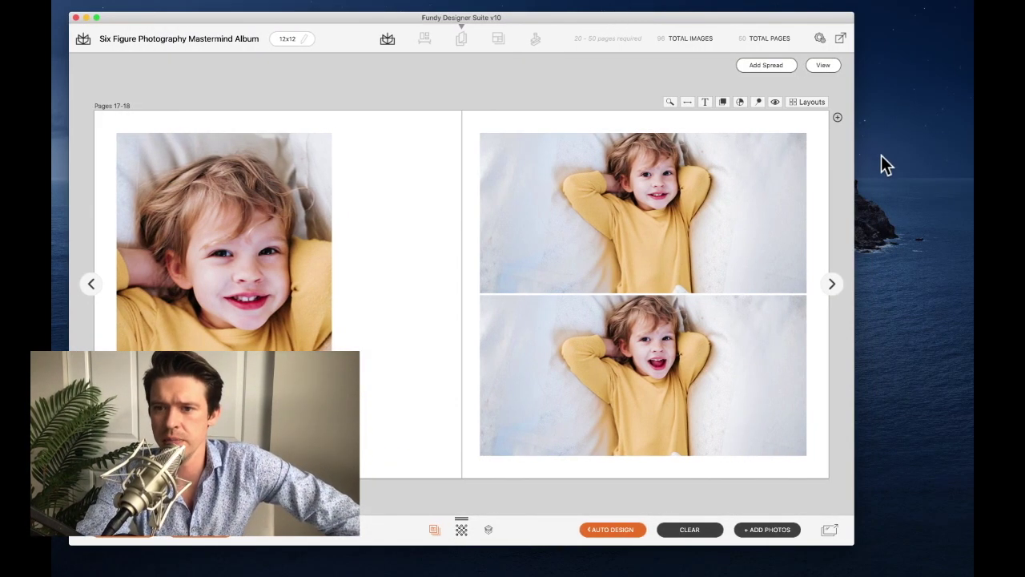
drag(471, 17, 534, 17)
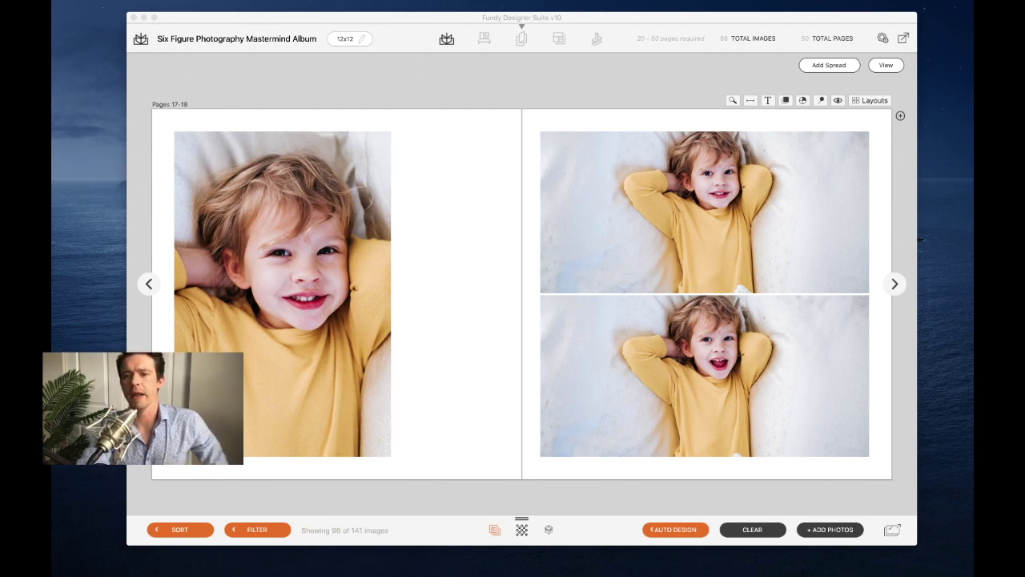
Step: Take a look at Pages 11-12 from the spreads overview, then return to the grid
click(662, 92)
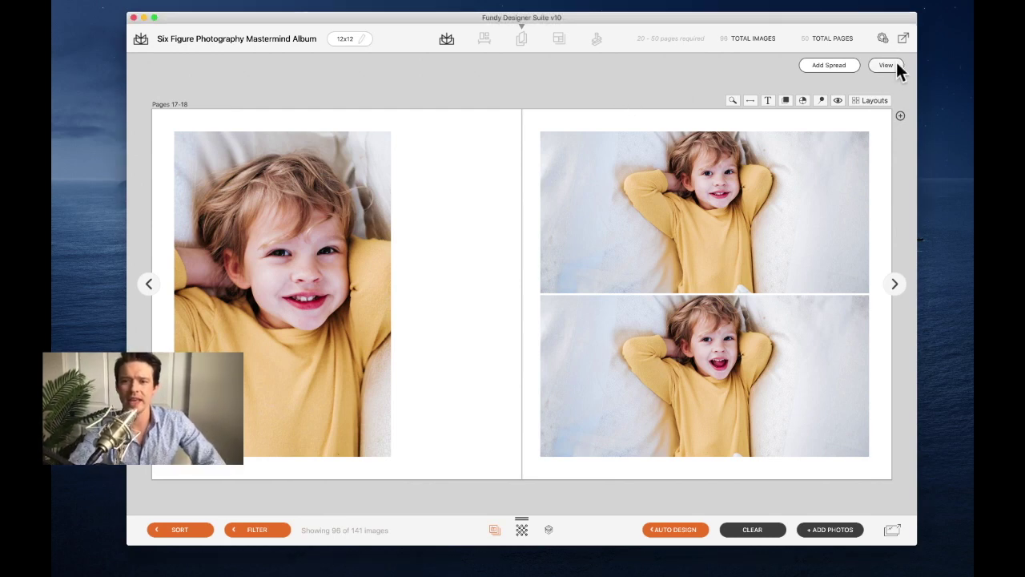
click(885, 66)
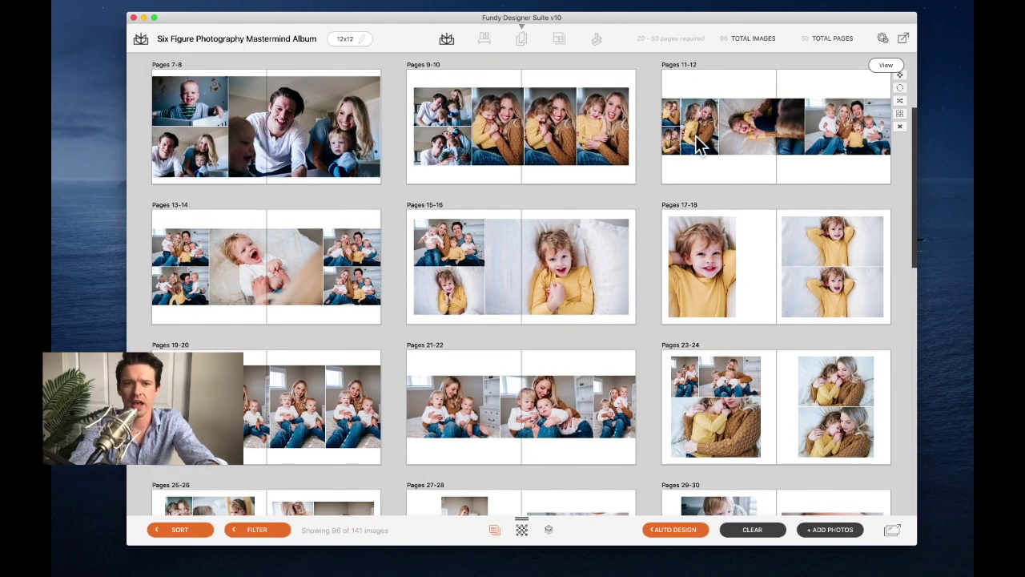
double_click(757, 176)
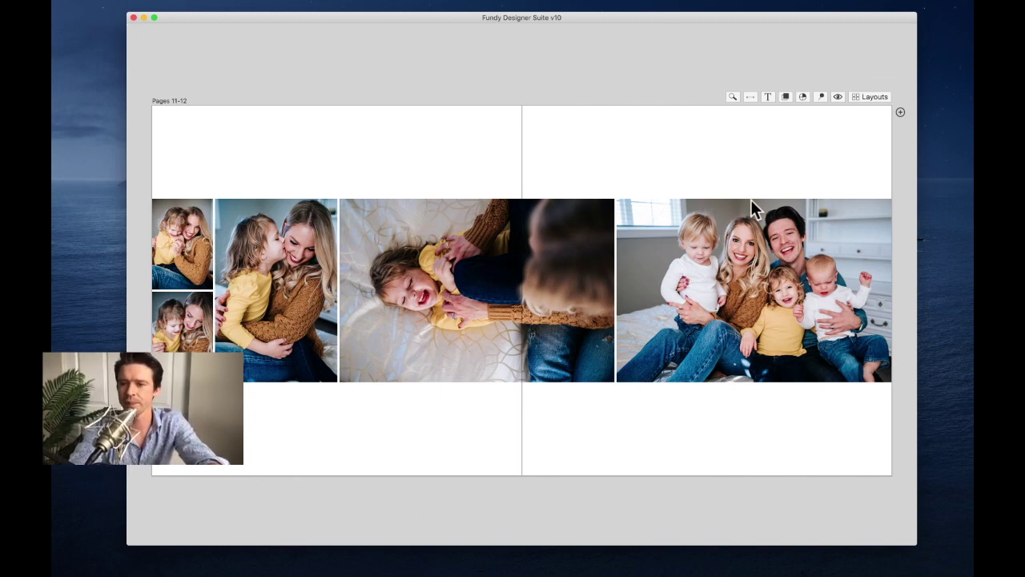
click(897, 73)
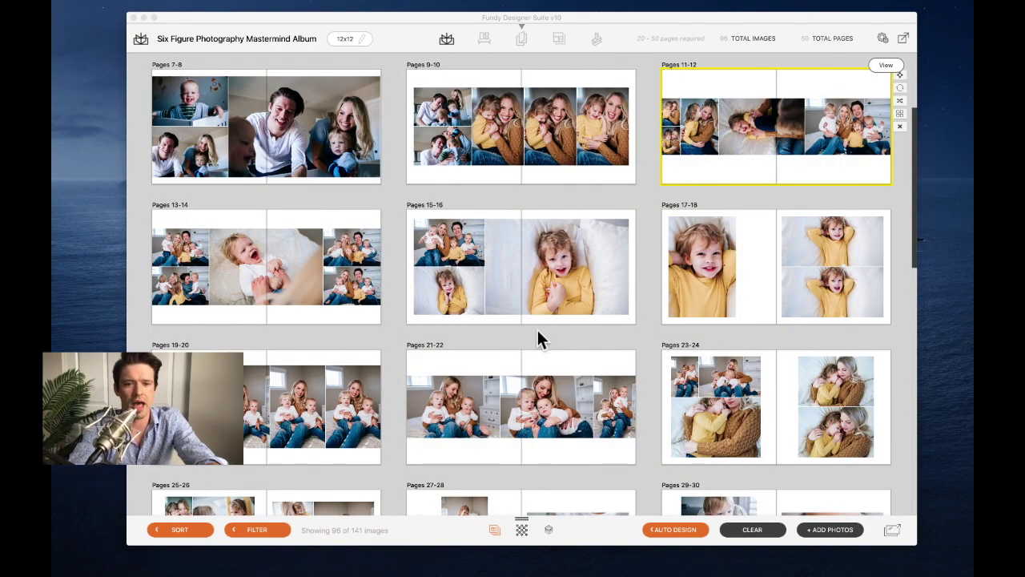
Step: Drag the Pages 15-16 family photo onto the laughing baby in the middle of Pages 13-14
click(451, 258)
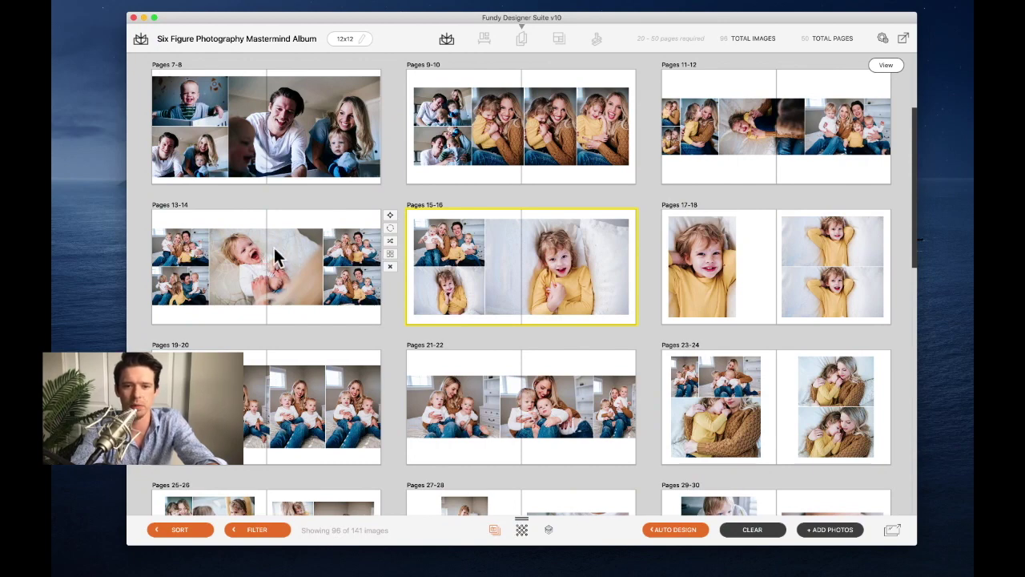
click(462, 234)
drag(459, 232, 295, 270)
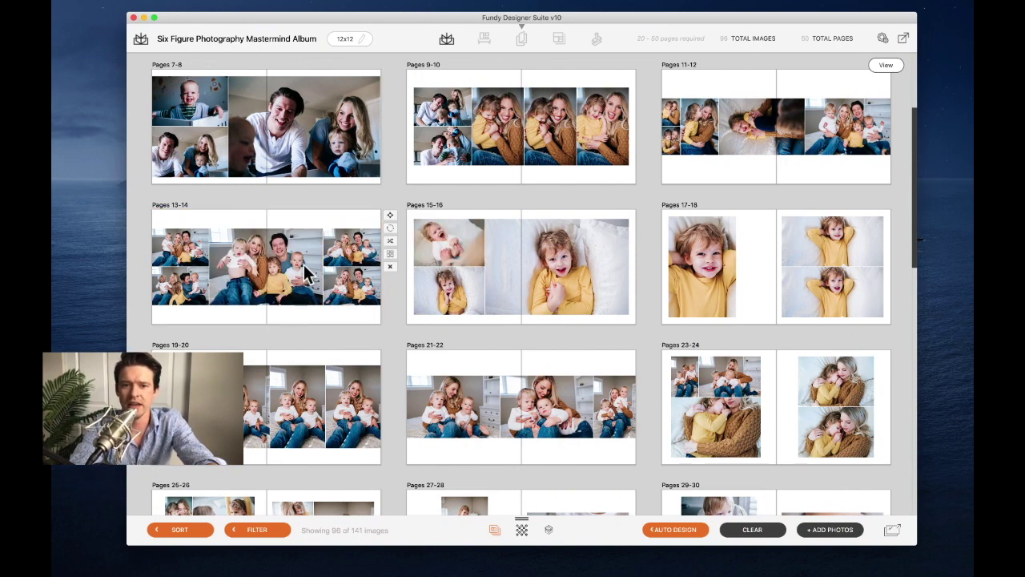
Step: Open Pages 13-14 and remix its photo arrangement
double_click(307, 273)
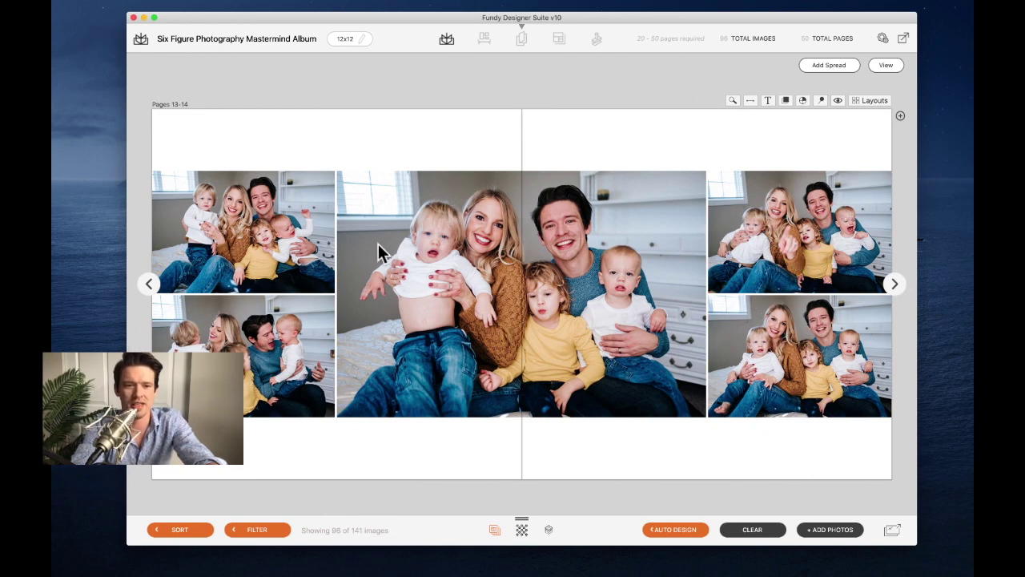
click(269, 250)
key(super+z)
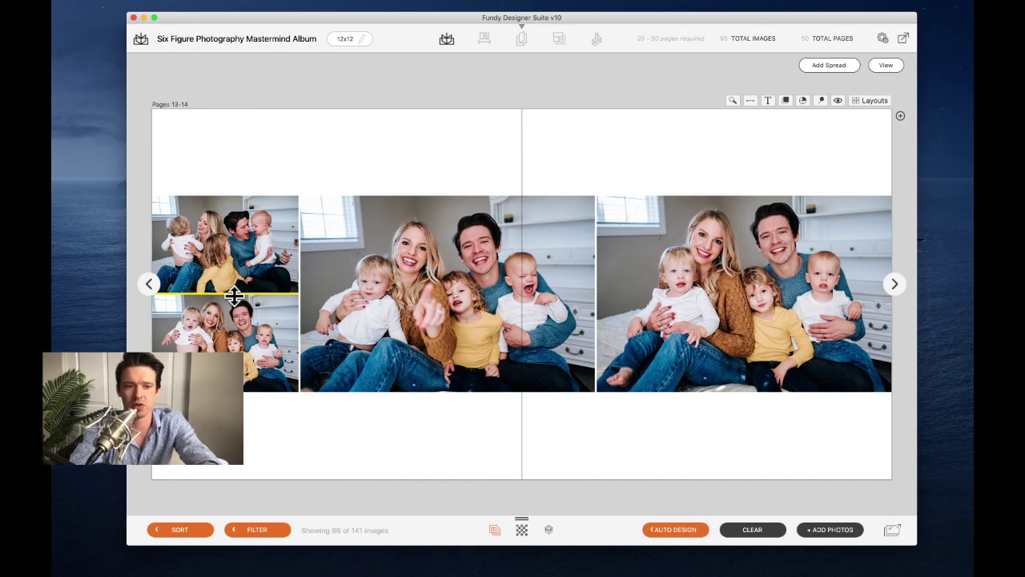
Step: Remove the bottom-left photo, leaving three family photos, and bring up the layout choices
click(190, 318)
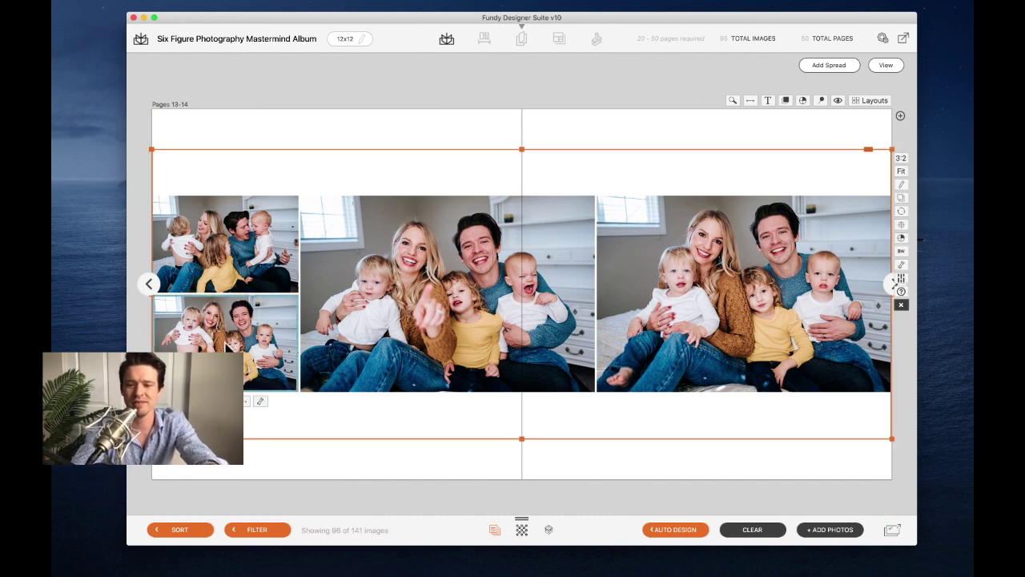
click(901, 305)
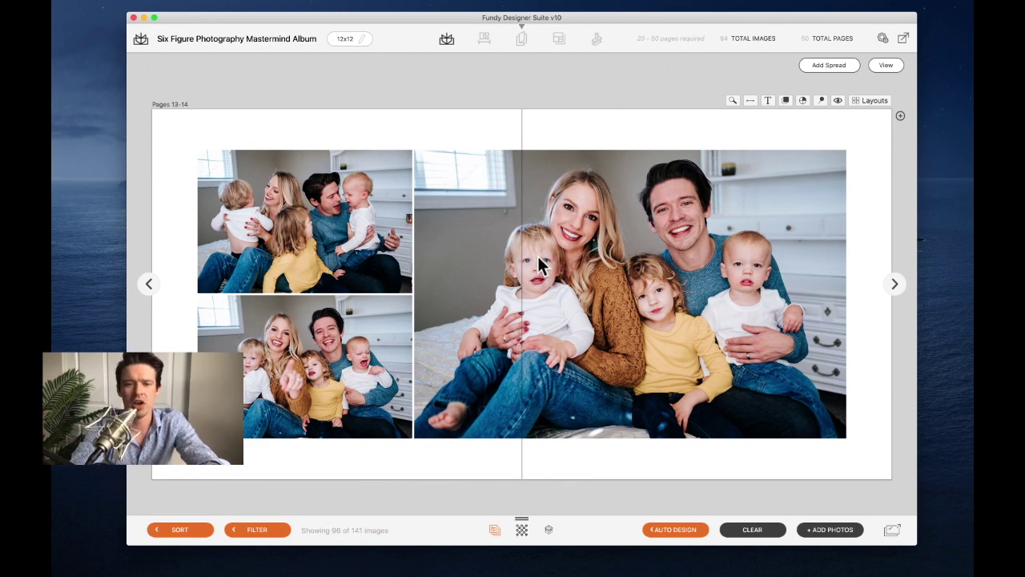
click(748, 248)
click(885, 102)
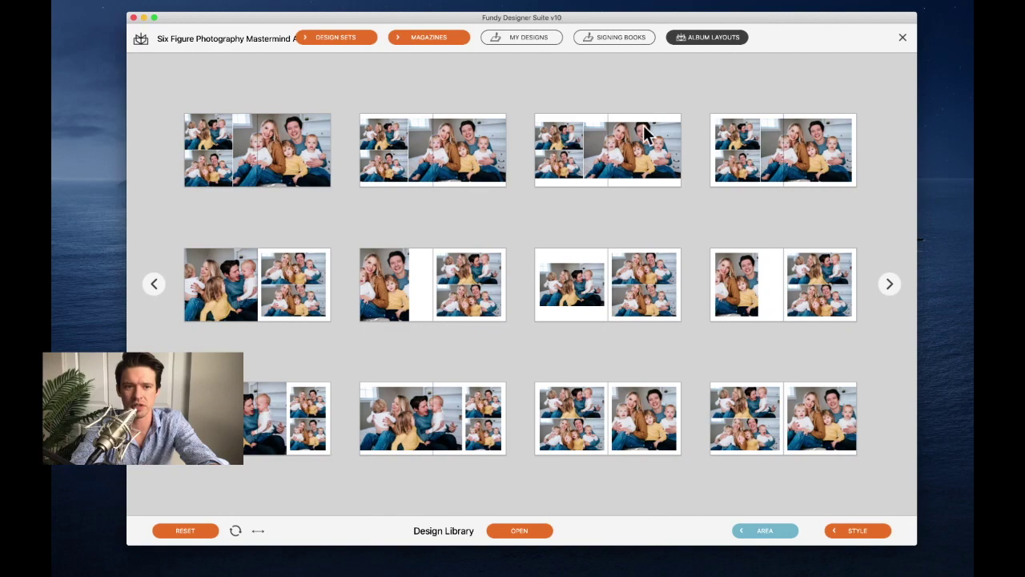
Step: Apply the two-small-left, one-large-right layout and align the photo divider with the centre fold
click(276, 176)
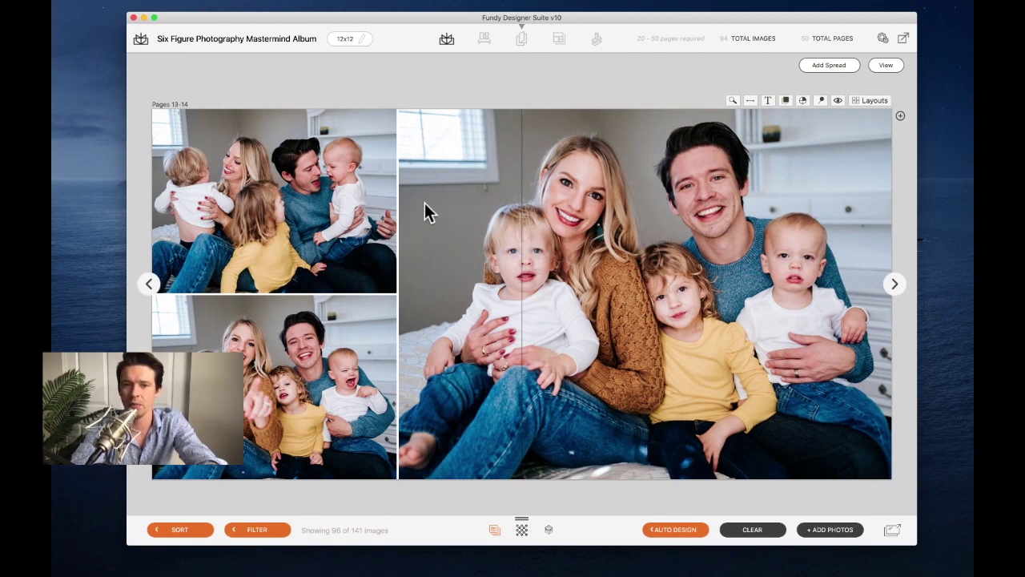
drag(395, 202, 519, 206)
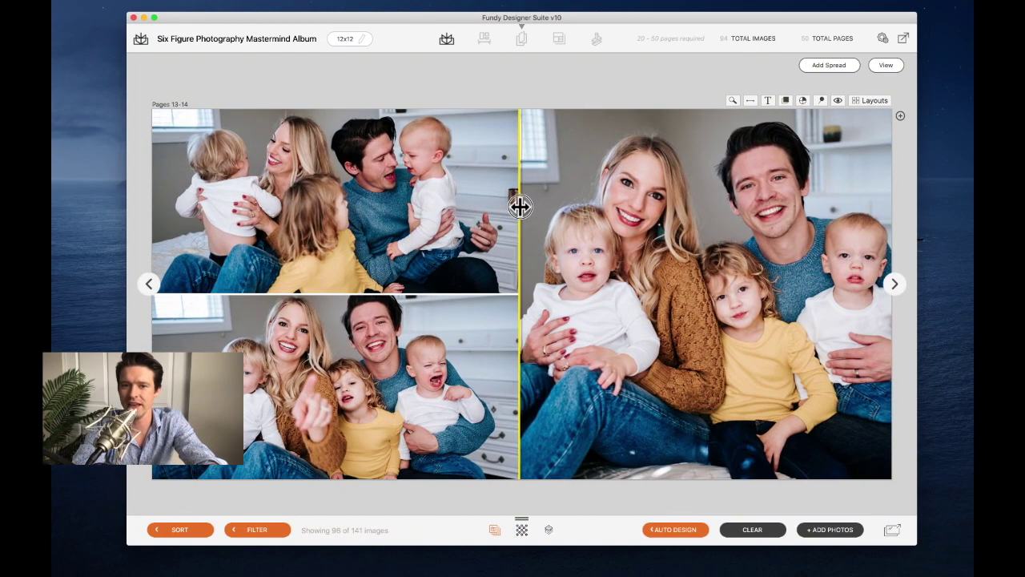
drag(519, 207, 522, 206)
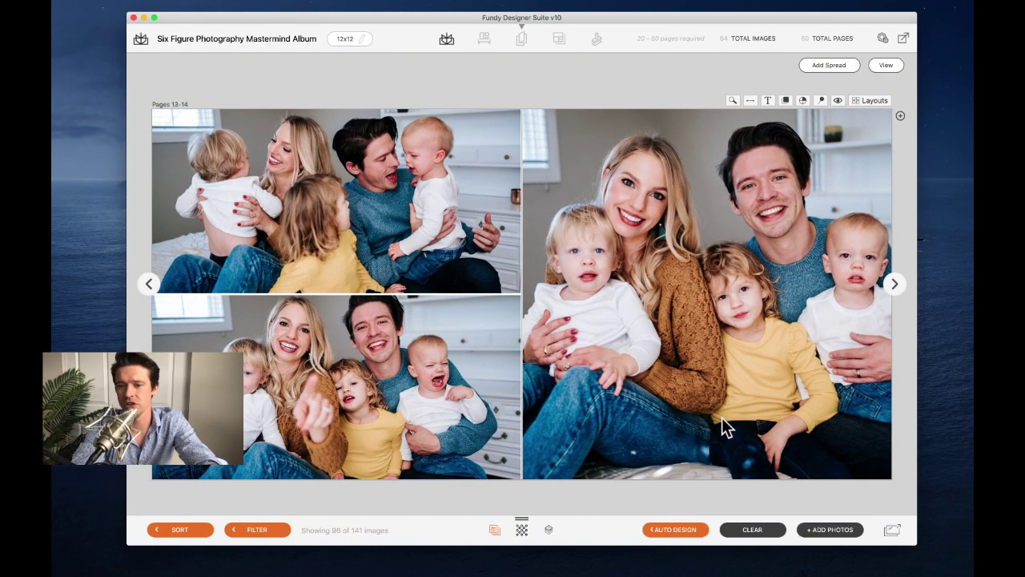
Step: Swap the pointing-family photo into the large right frame and adjust its framing
click(744, 400)
mouse_move(744, 401)
mouse_down()
mouse_move(774, 408)
mouse_move(743, 400)
mouse_up()
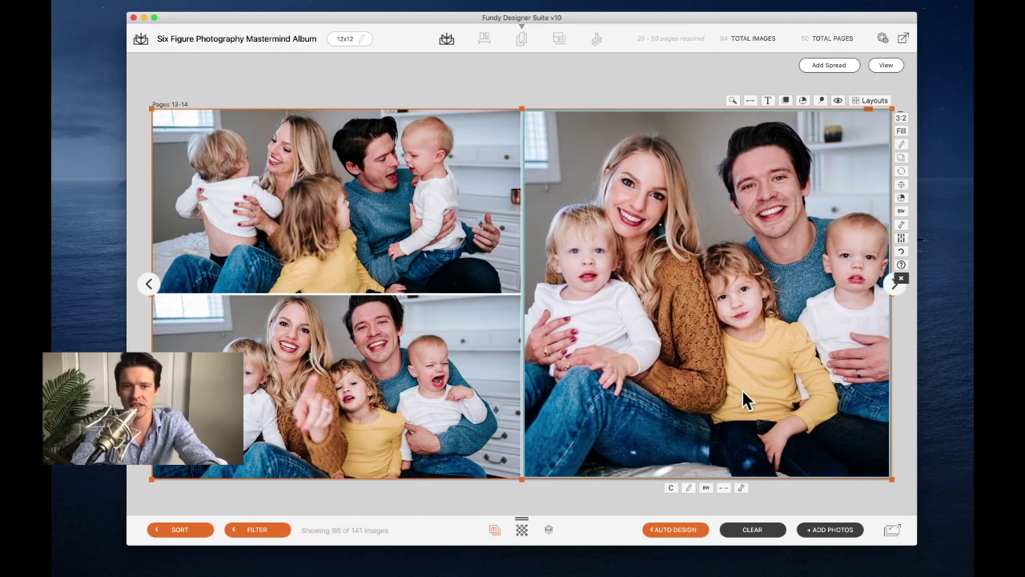
mouse_move(480, 260)
mouse_down()
mouse_move(469, 252)
mouse_move(474, 276)
mouse_up()
drag(430, 387, 713, 308)
click(712, 308)
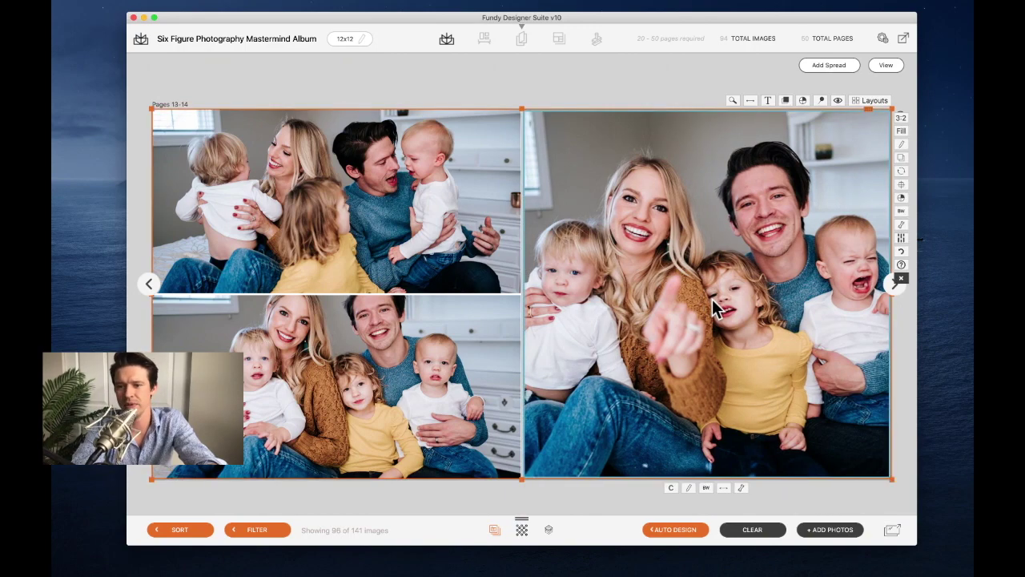
click(518, 522)
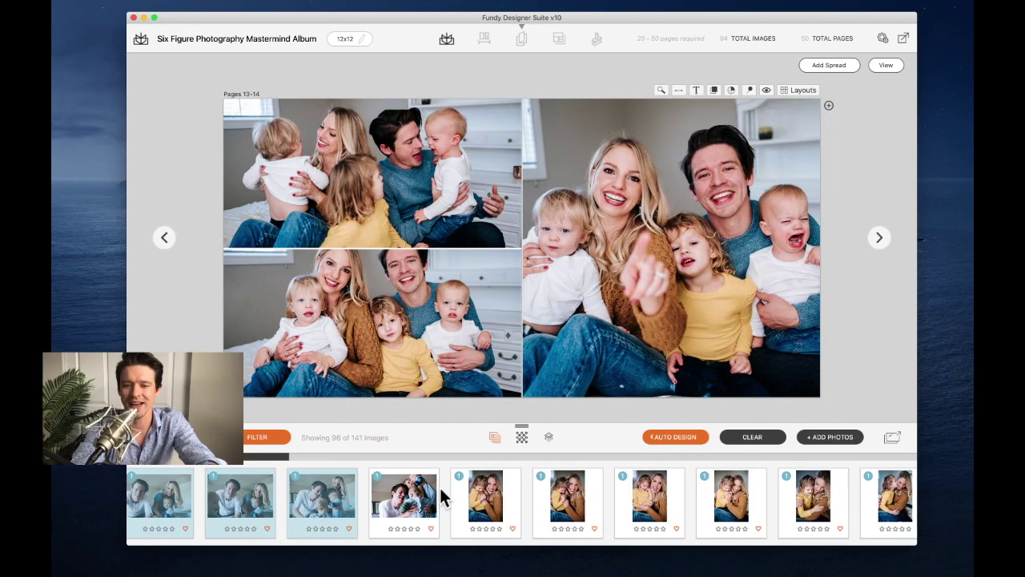
Step: Add another family photo from the filmstrip at the spread centre and resize the dividers around it
scroll(444, 497, left, 5)
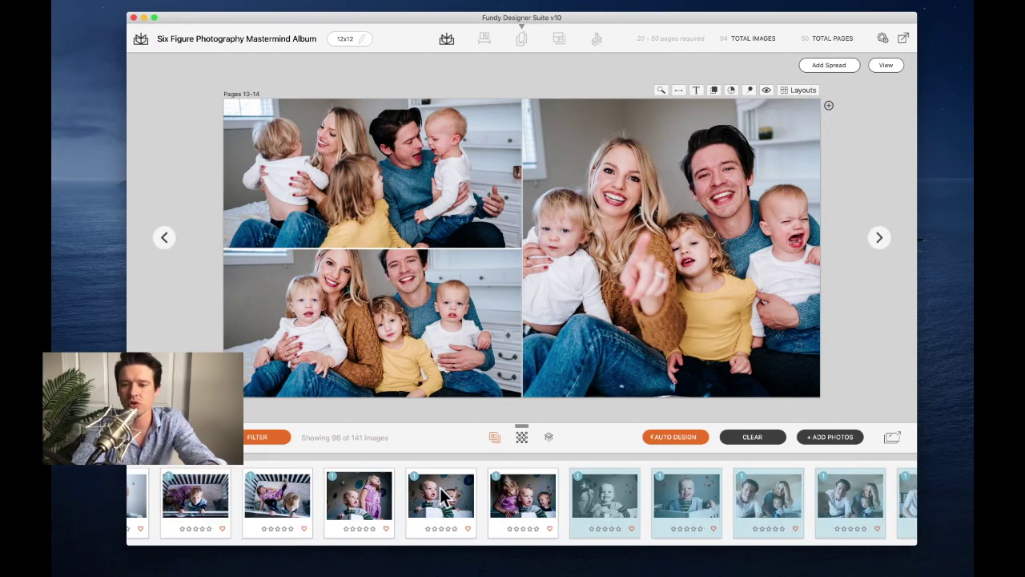
scroll(444, 497, right, 10)
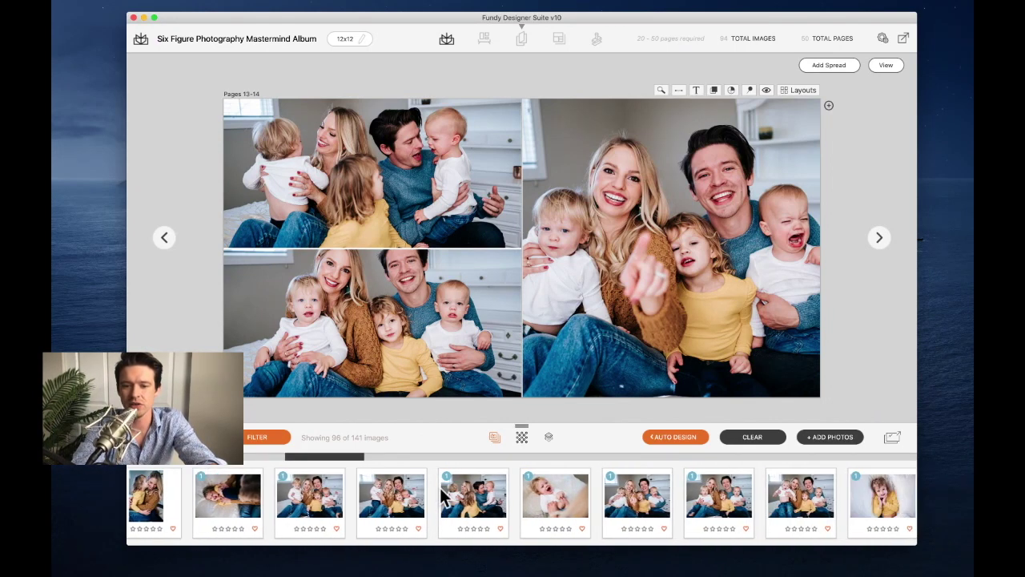
scroll(741, 505, right, 5)
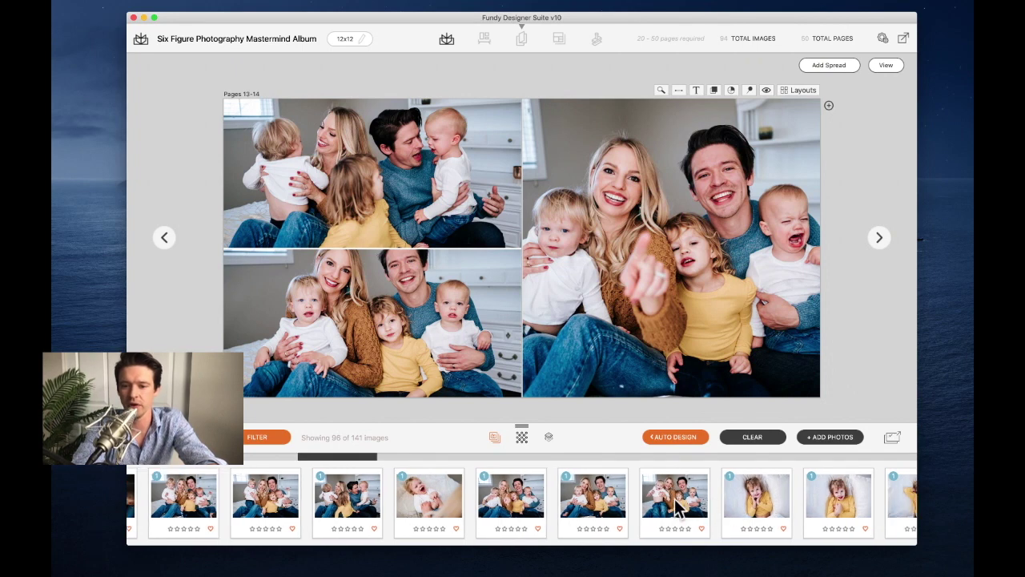
drag(661, 504, 610, 391)
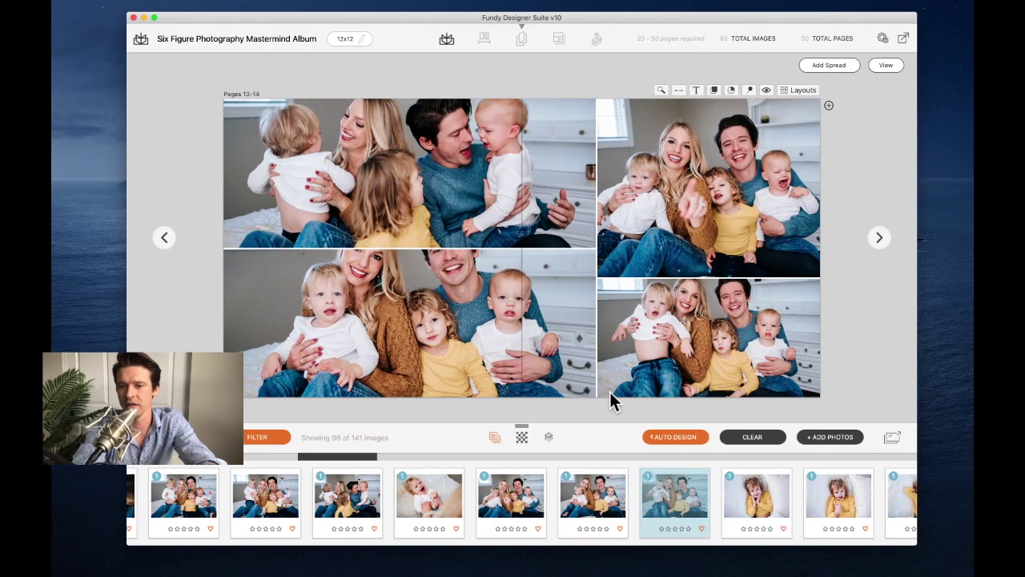
drag(684, 282, 681, 252)
drag(596, 277, 521, 277)
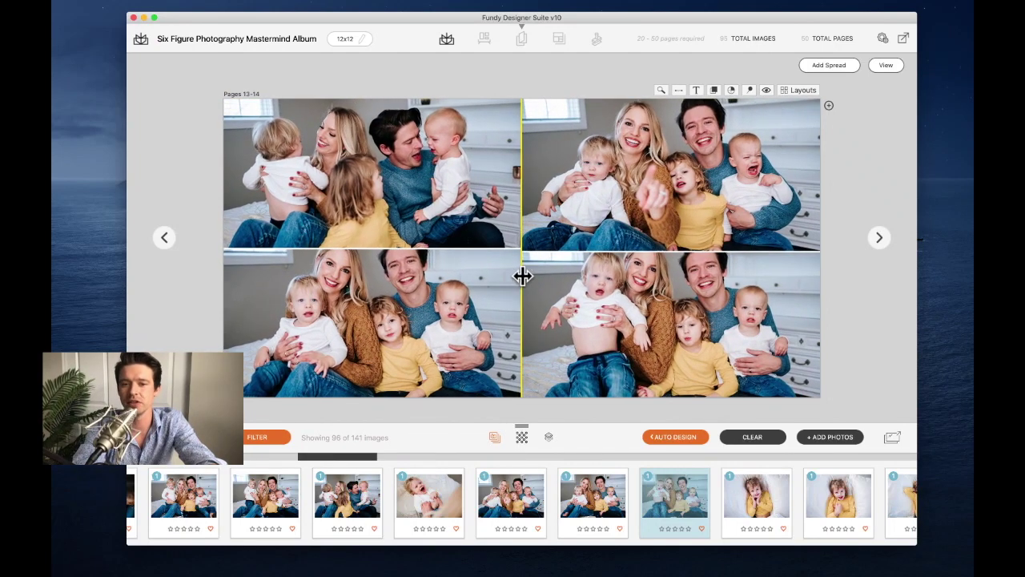
drag(558, 250, 559, 248)
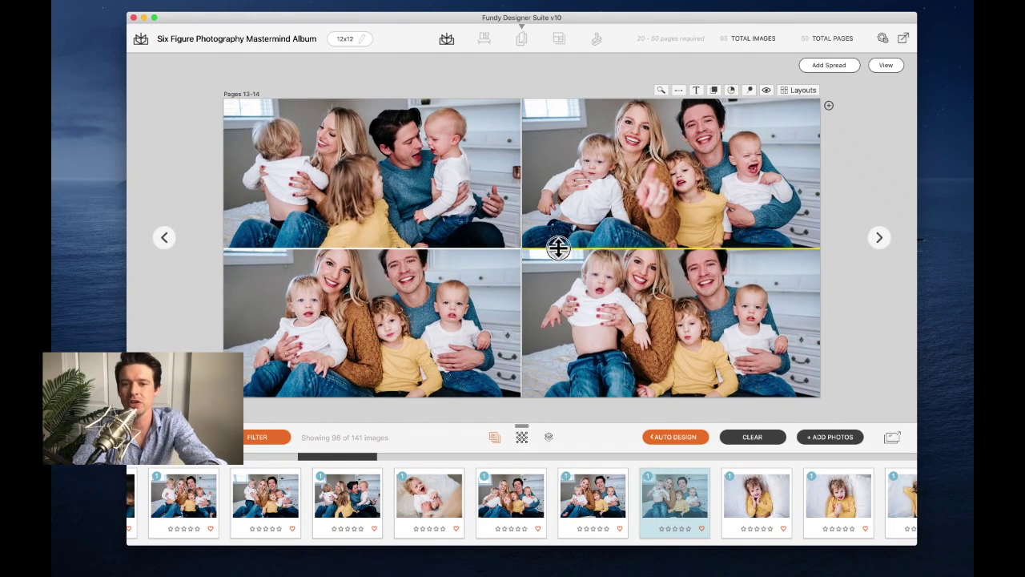
Step: Delete the bottom-right photo and bring up the layout choices
click(648, 330)
key(Delete)
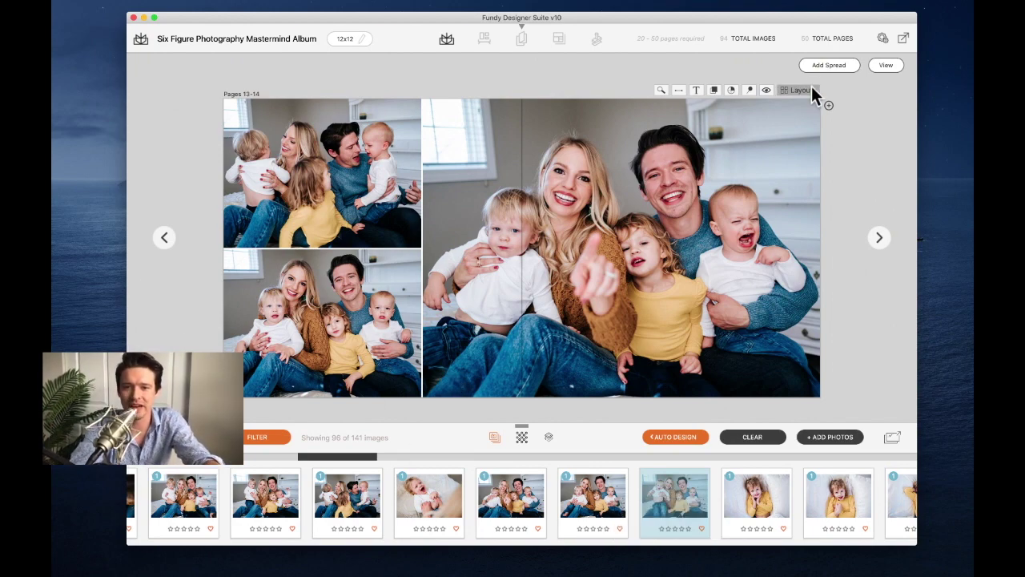
click(811, 89)
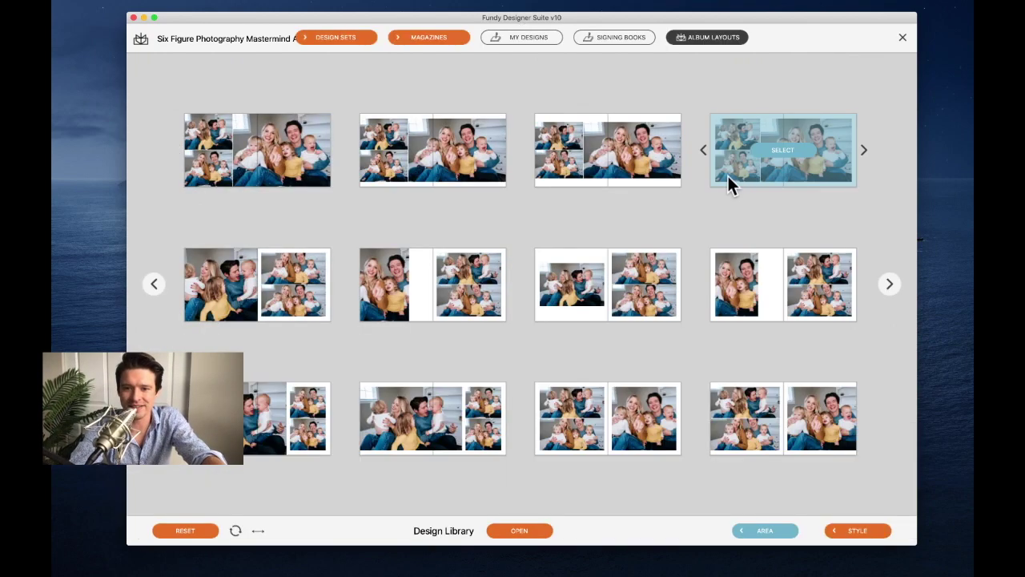
Step: Apply the one-large-left, two-stacked-right layout with the laughing baby filling the left page
click(302, 288)
click(402, 273)
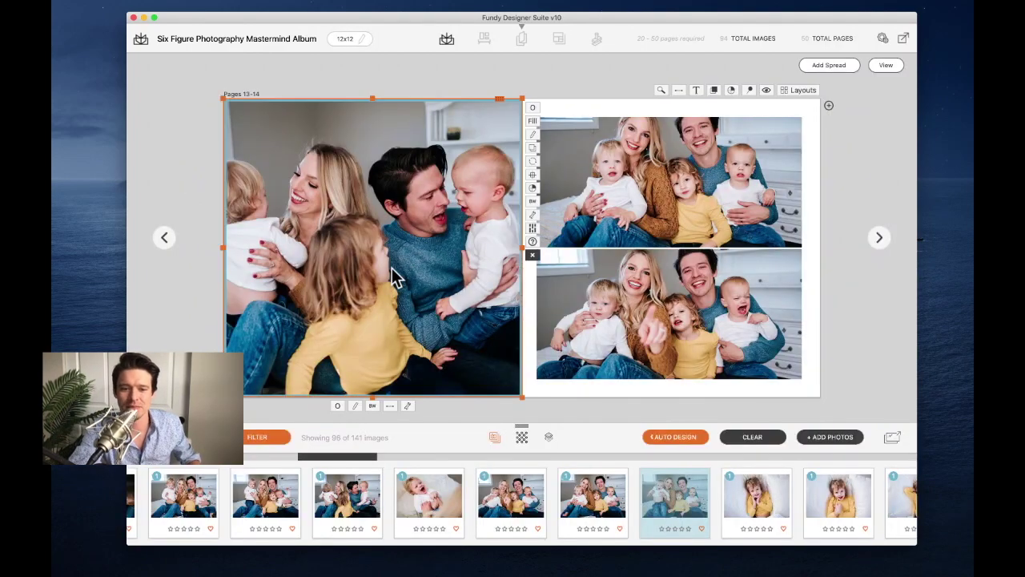
drag(428, 503, 424, 318)
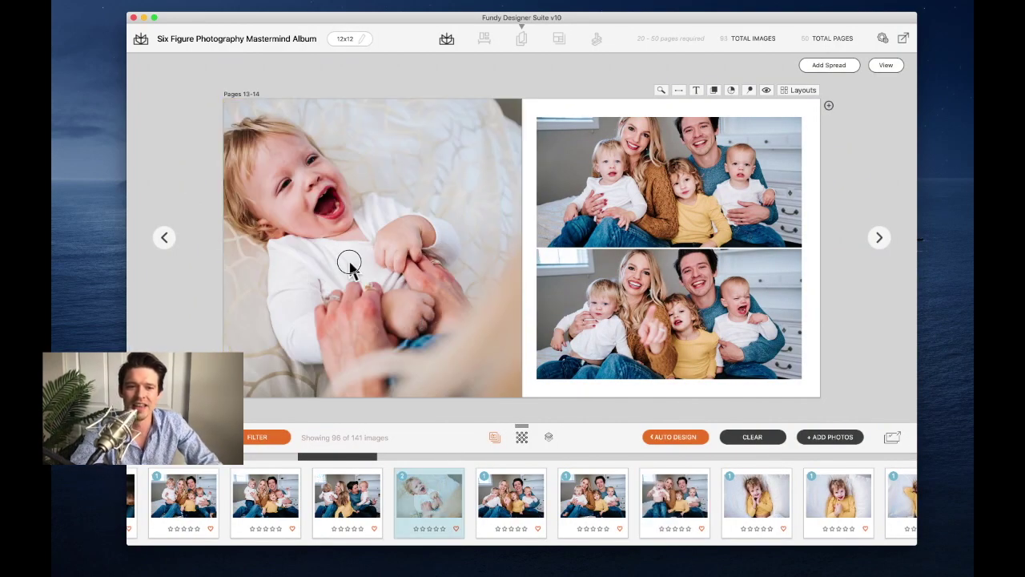
click(405, 267)
mouse_move(394, 244)
mouse_down()
mouse_move(429, 245)
mouse_move(413, 236)
mouse_up()
click(726, 166)
drag(725, 166, 726, 182)
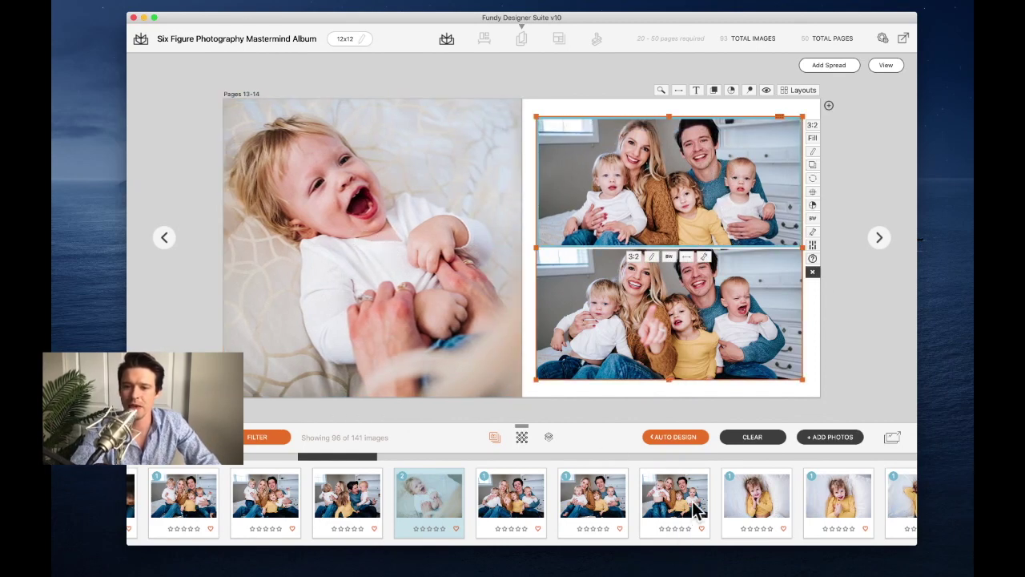
Step: Add a third family photo to the right page, arranged as one wide photo over two
click(784, 390)
drag(797, 360, 797, 359)
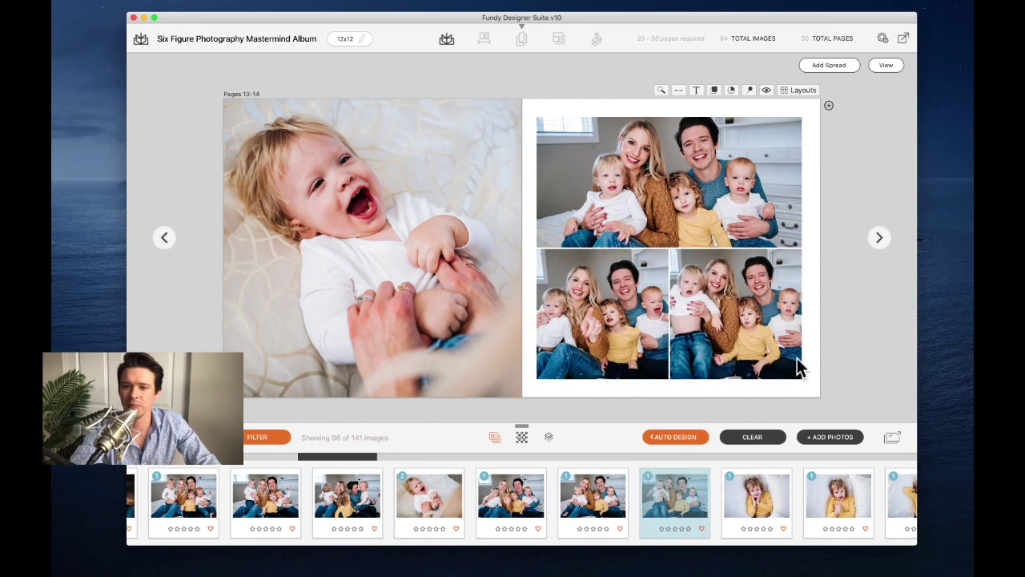
click(764, 344)
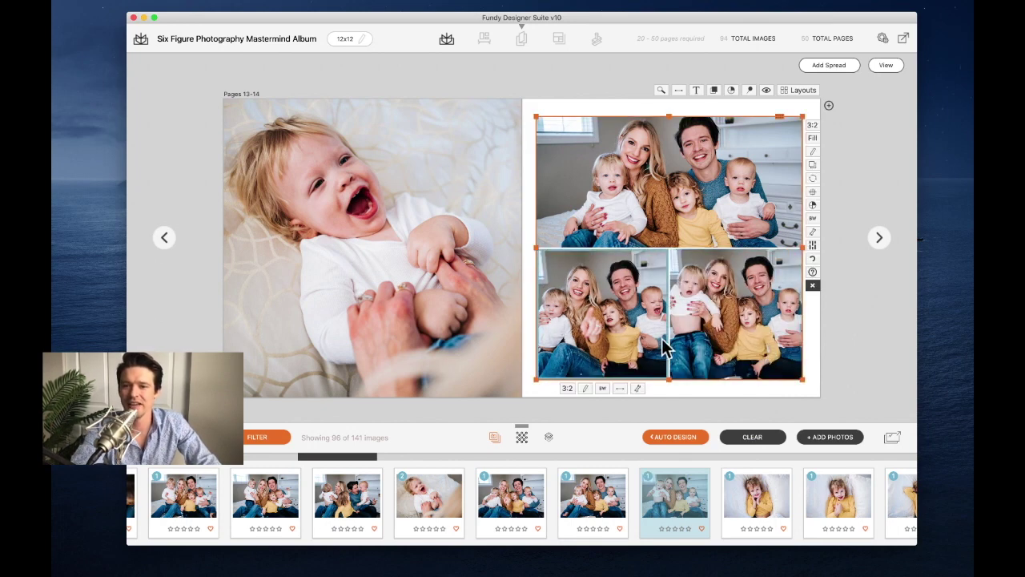
click(813, 246)
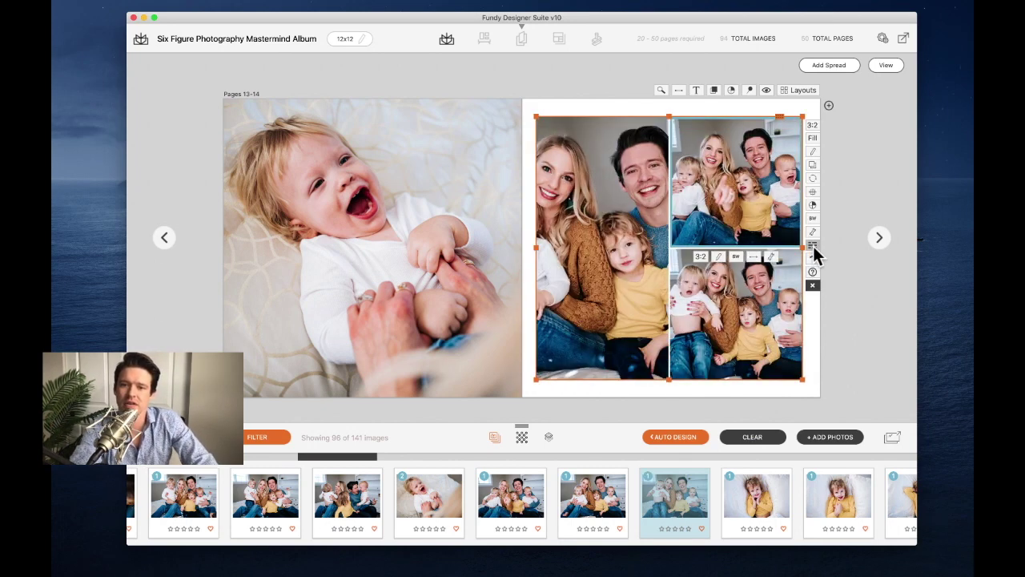
click(813, 246)
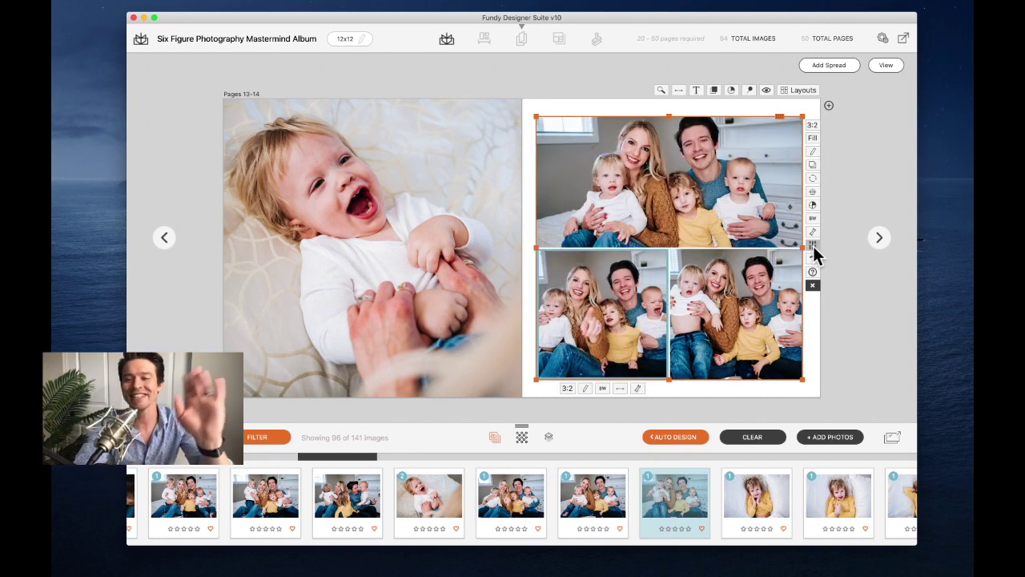
click(851, 112)
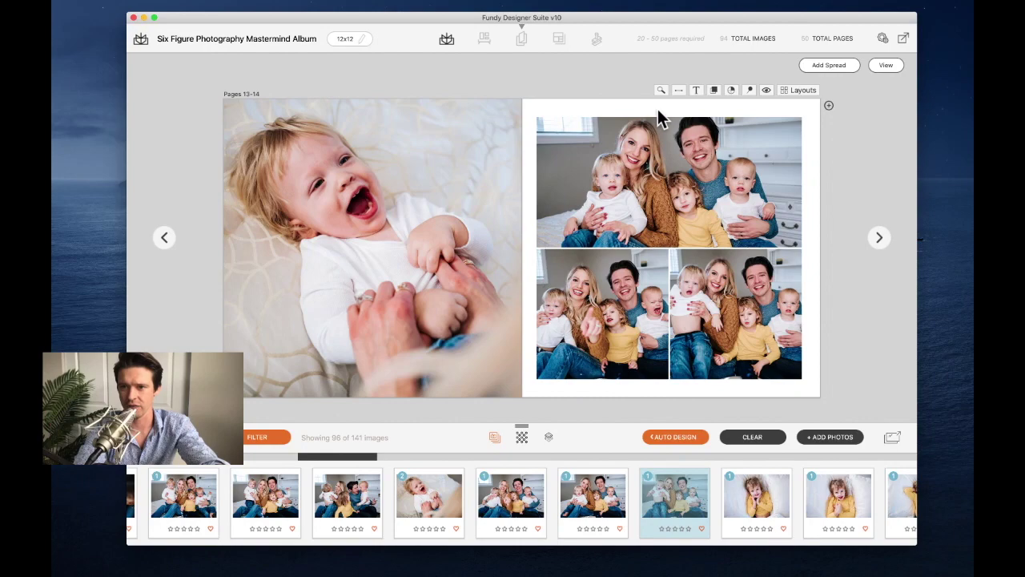
Step: Give Pages 21-22 the one-large-left, two-stacked-right layout
click(889, 64)
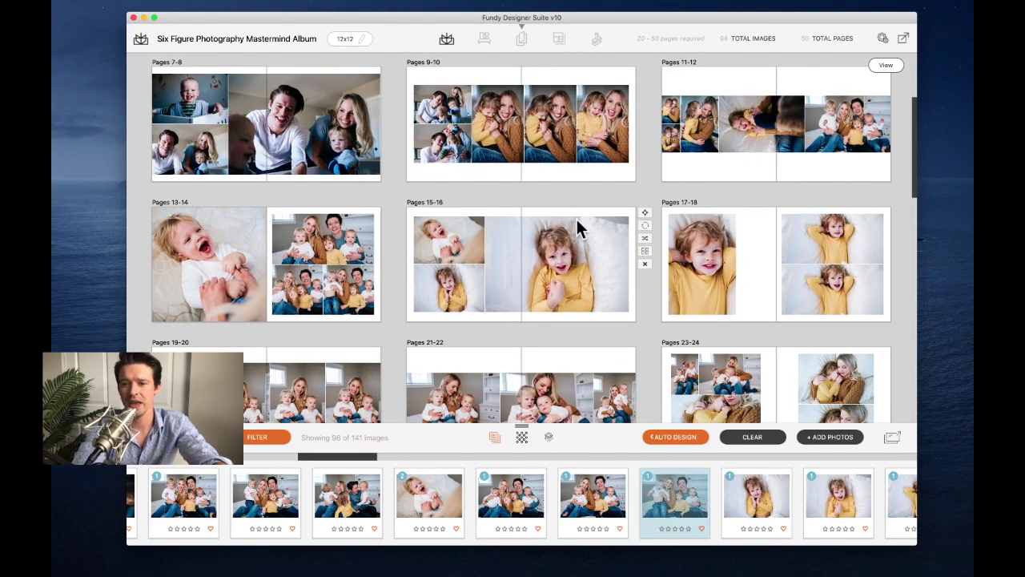
scroll(576, 217, down, 3)
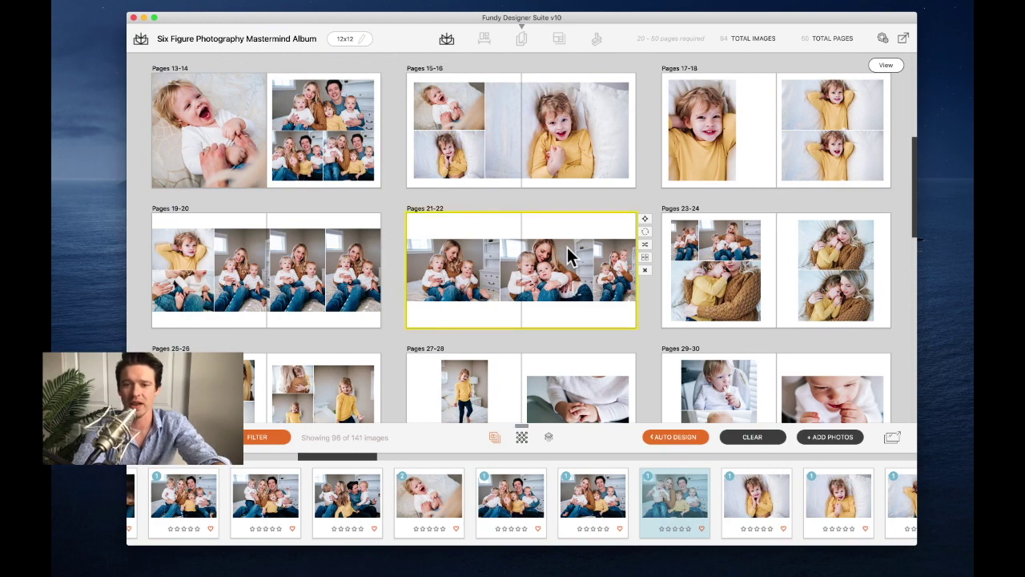
double_click(569, 255)
click(802, 94)
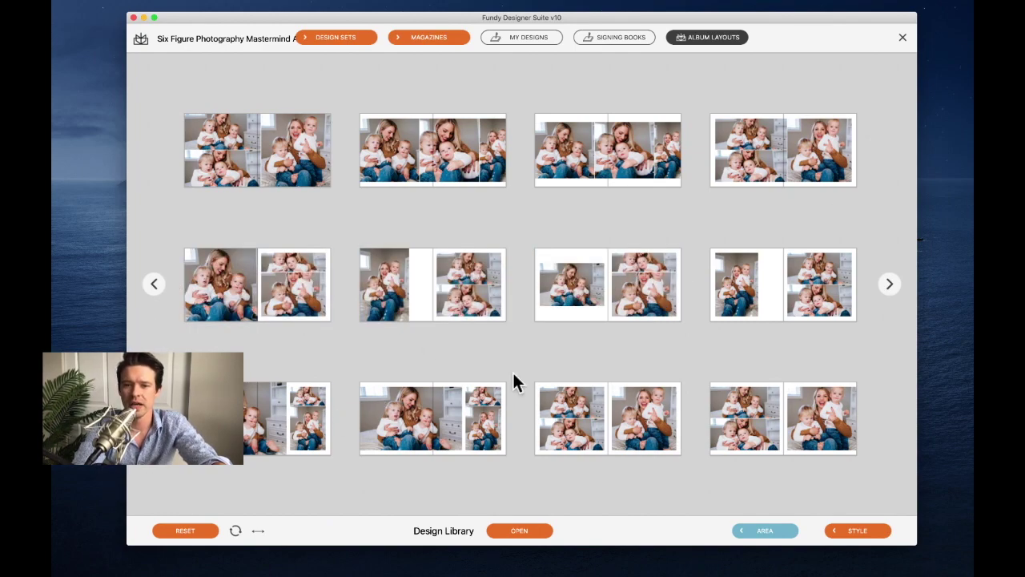
click(273, 406)
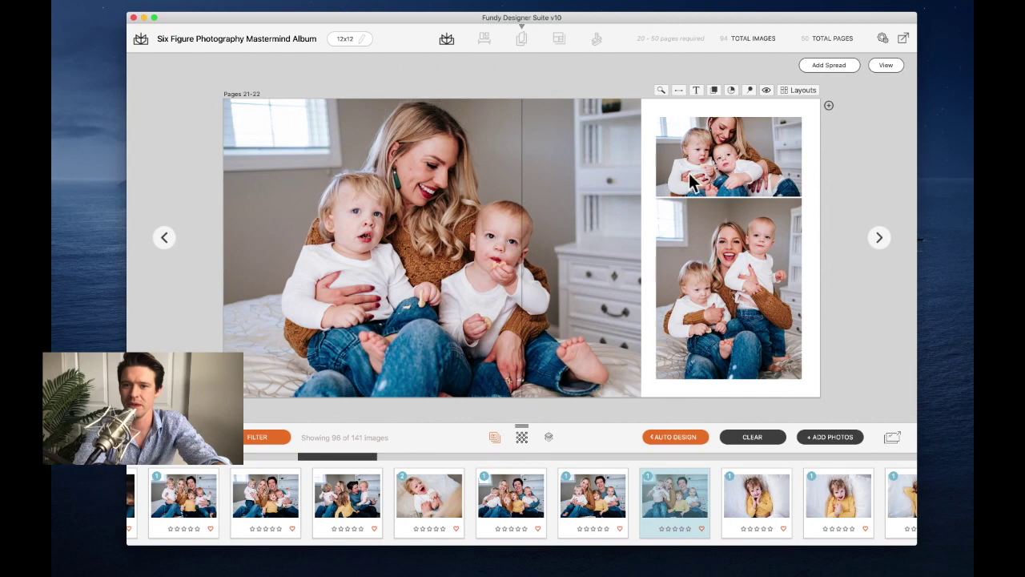
Step: Check the Pages 21-22 photos, then move on to Pages 23-24 and select its top-right left-page photo
click(724, 280)
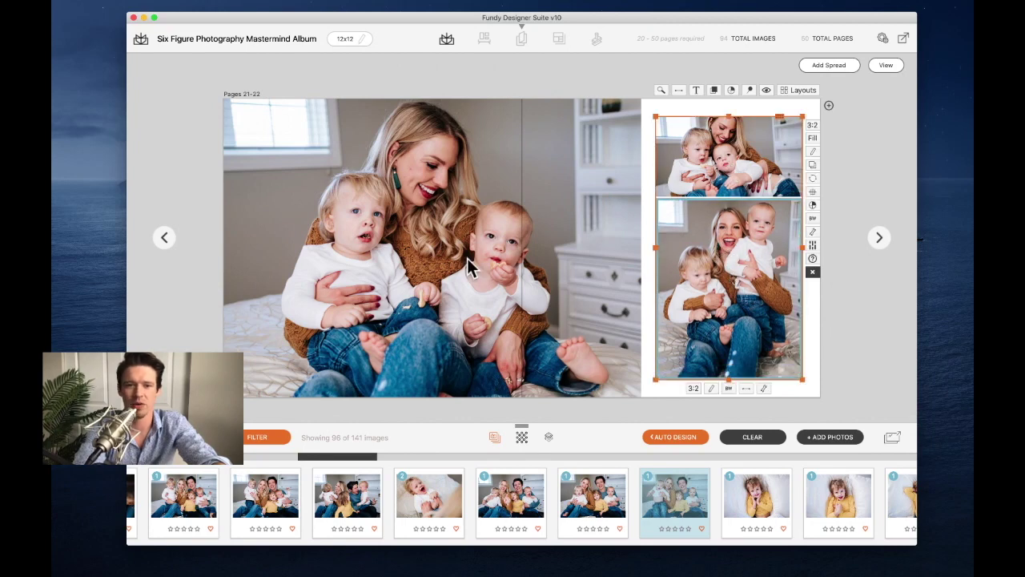
click(506, 273)
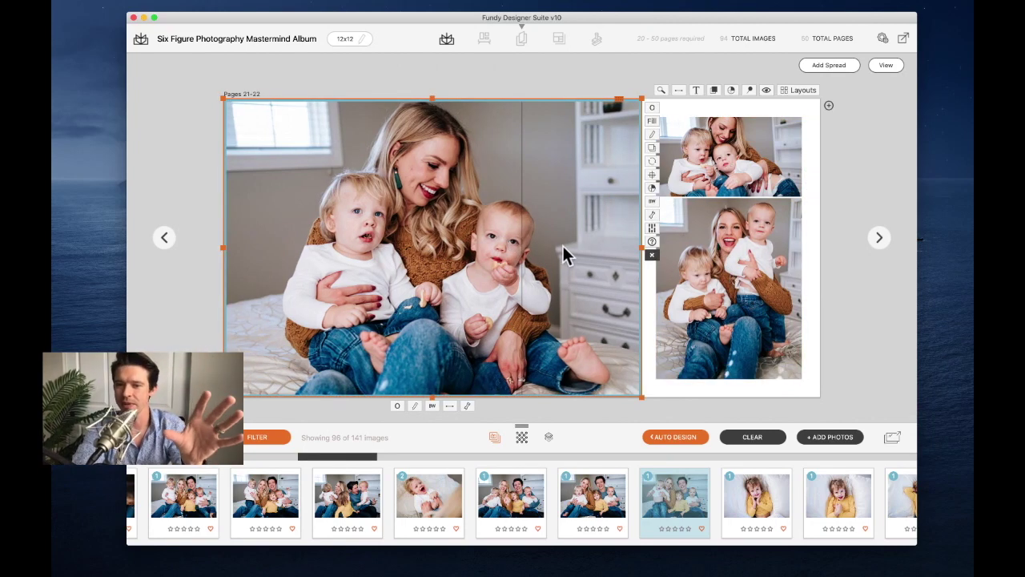
click(859, 190)
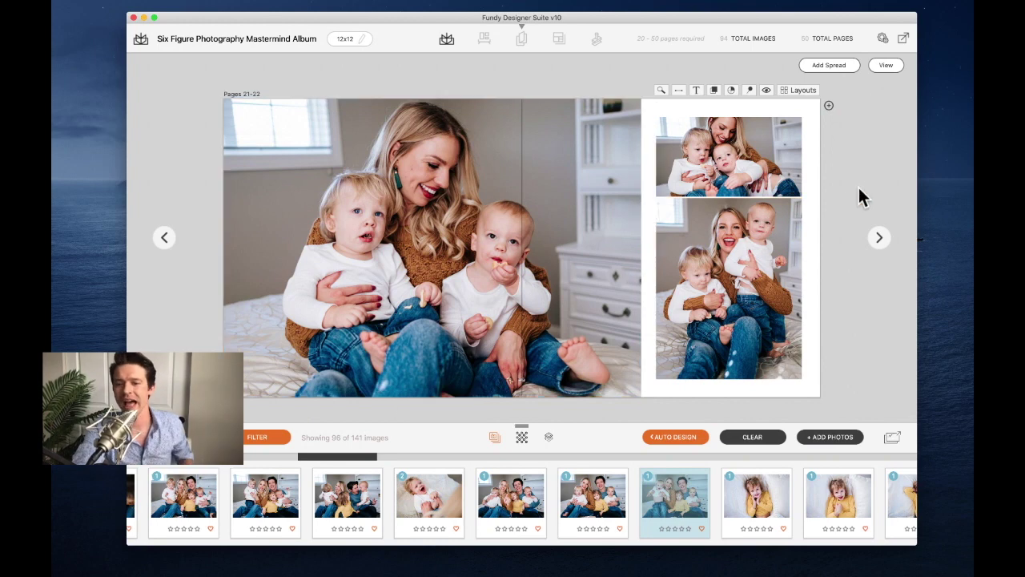
click(878, 238)
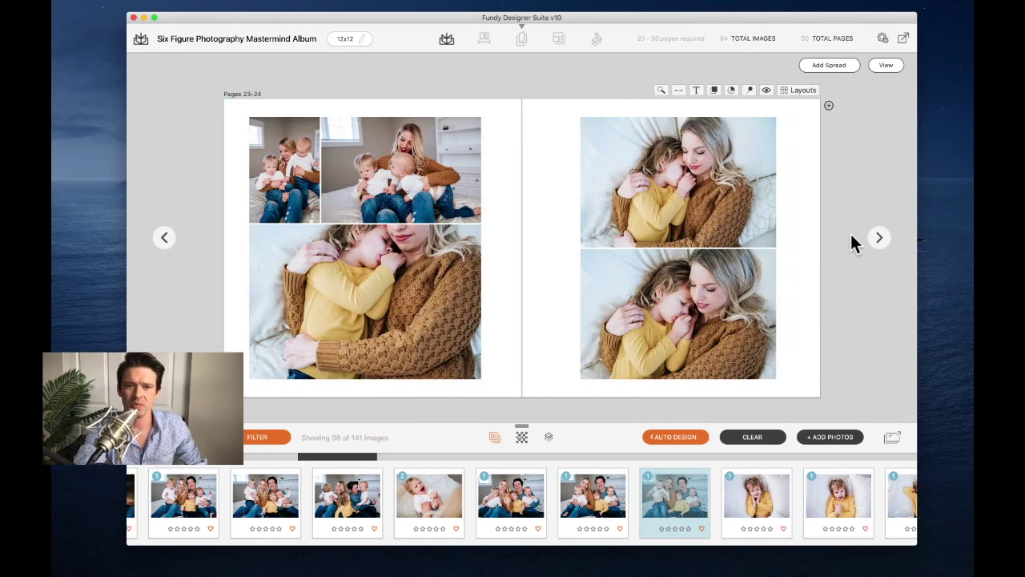
click(430, 196)
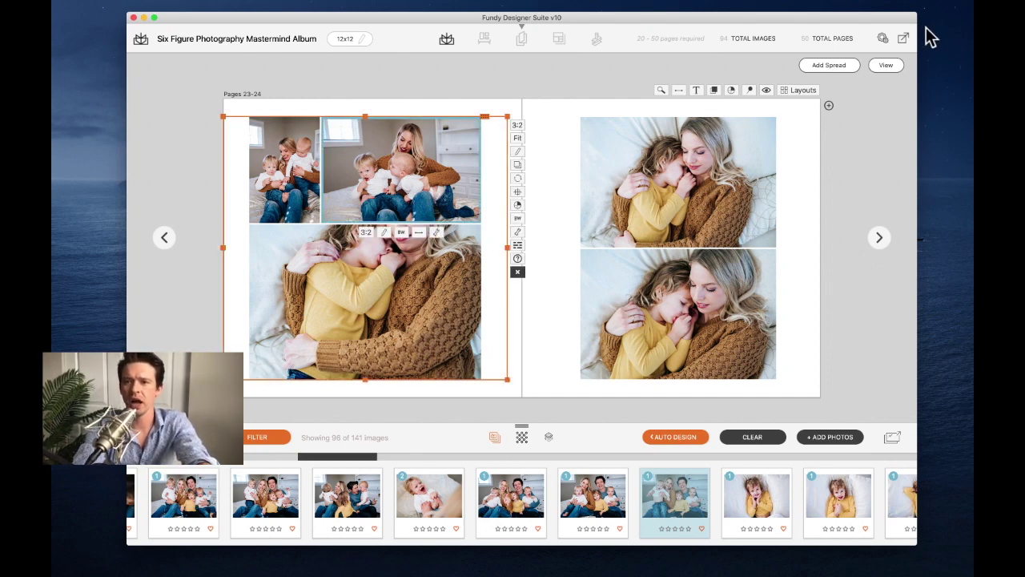
Step: Delete the top-right and small photos from the left page of Pages 23-24
click(878, 65)
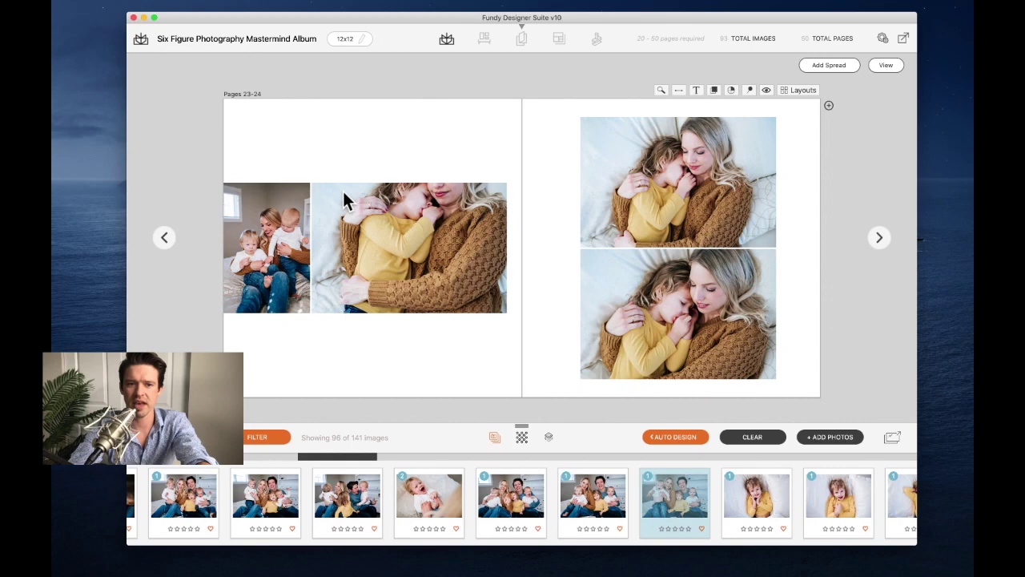
click(281, 202)
key(Delete)
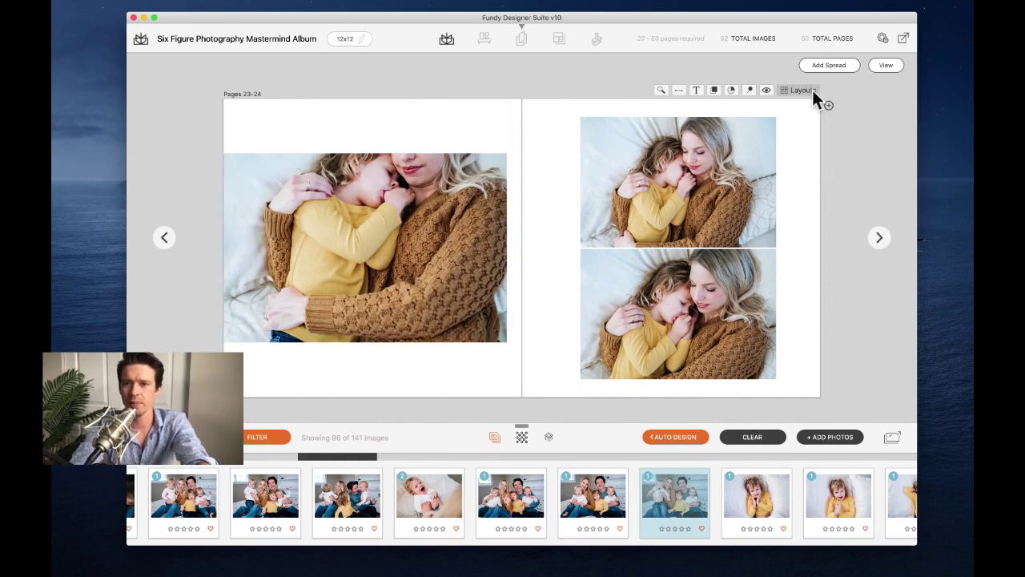
Step: Apply the first layout from the library and delete its bottom-left photo
click(804, 92)
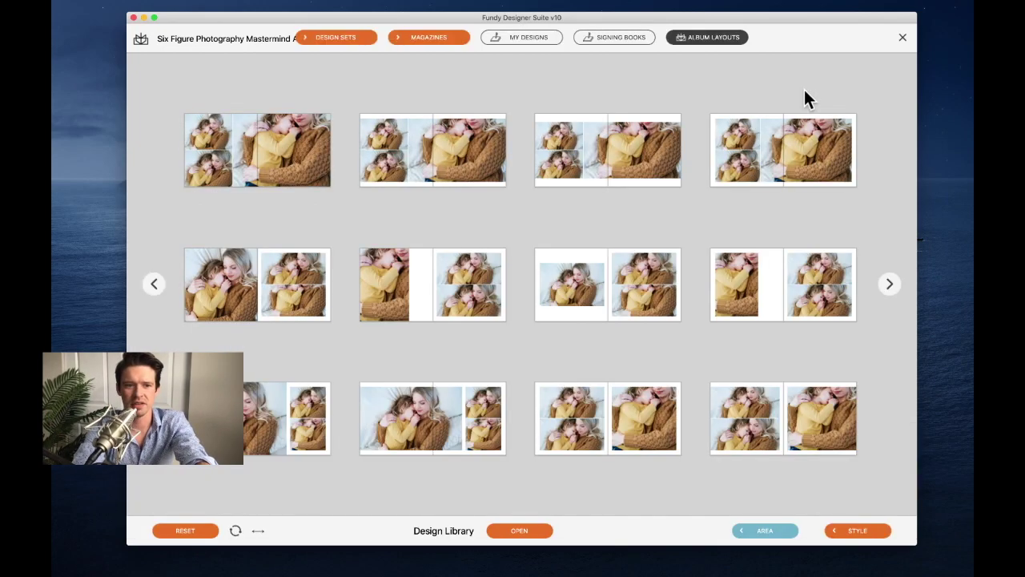
mouse_move(556, 177)
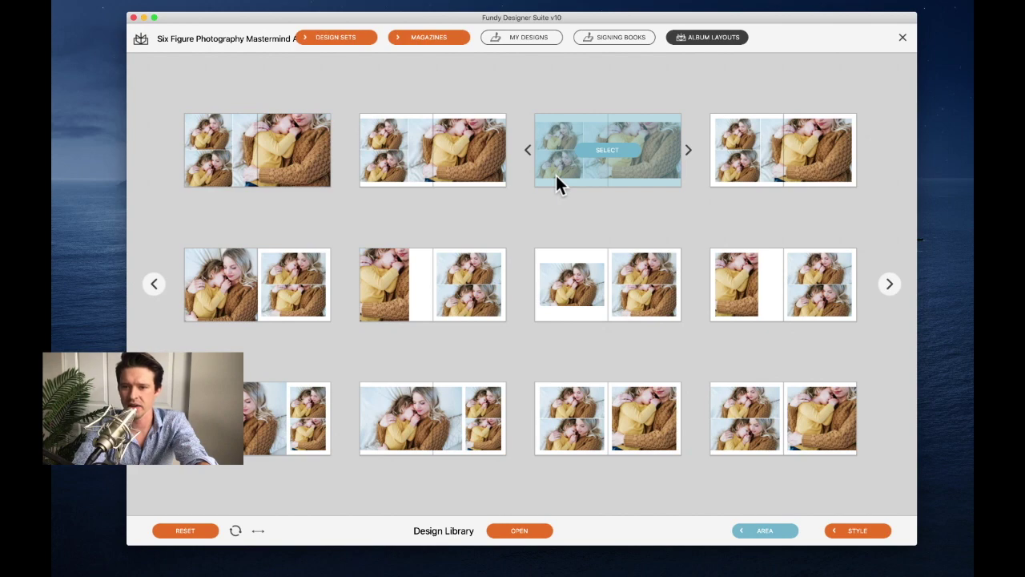
mouse_move(229, 190)
click(250, 144)
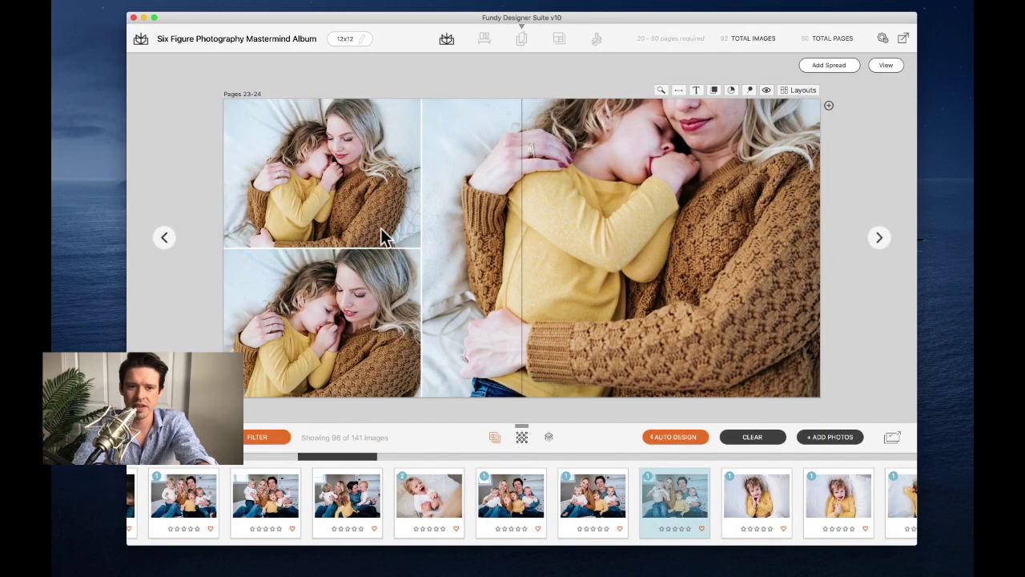
click(350, 353)
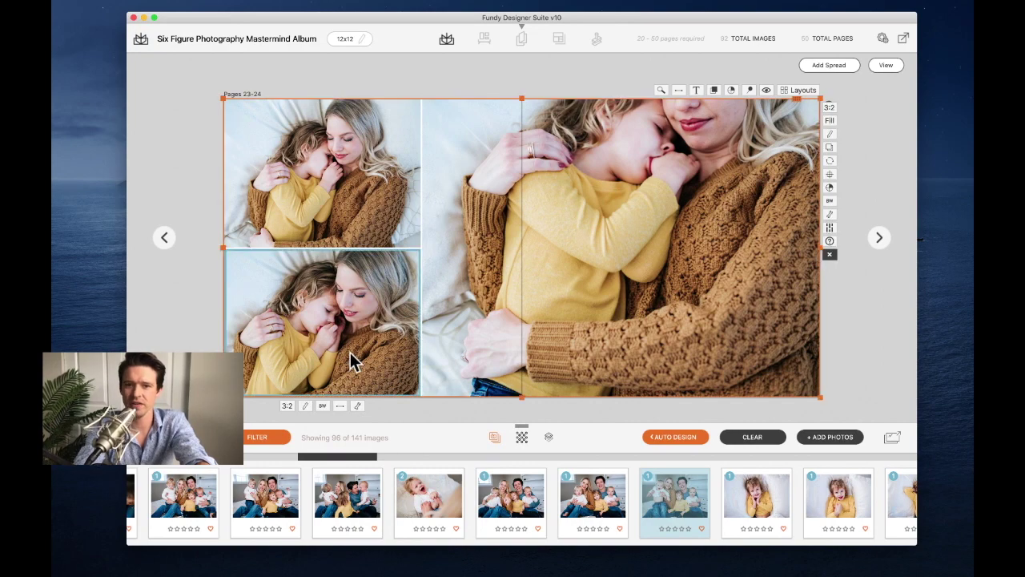
key(Delete)
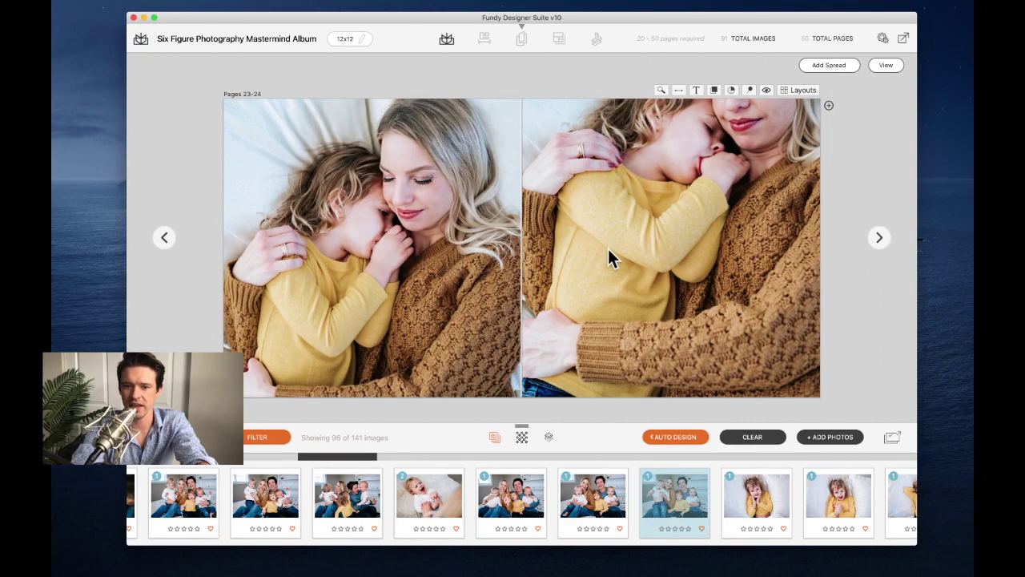
Step: Widen the mother-and-daughter photo across most of the spread and reframe the right image
drag(519, 227, 646, 224)
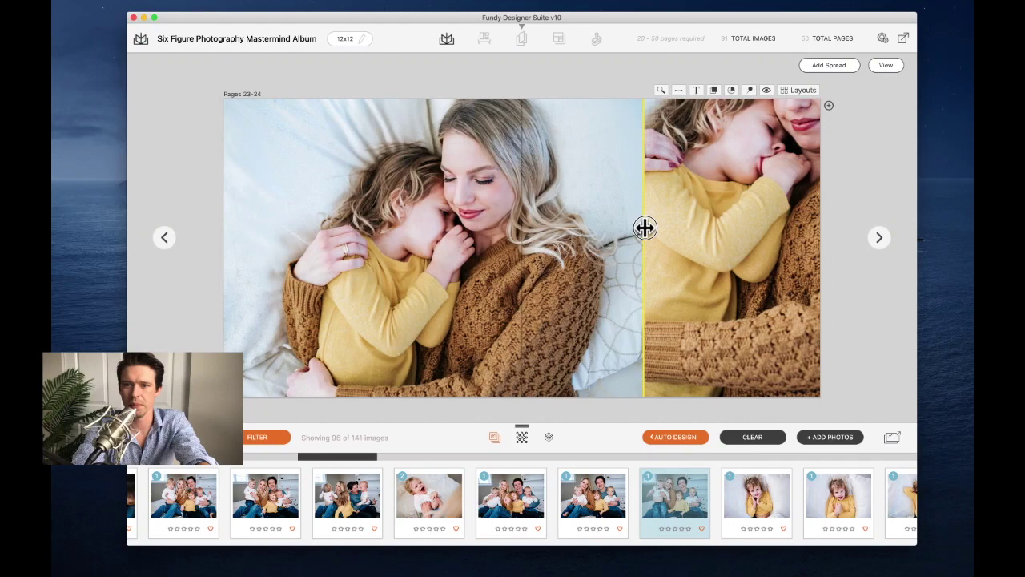
click(723, 245)
drag(722, 244, 659, 248)
click(559, 120)
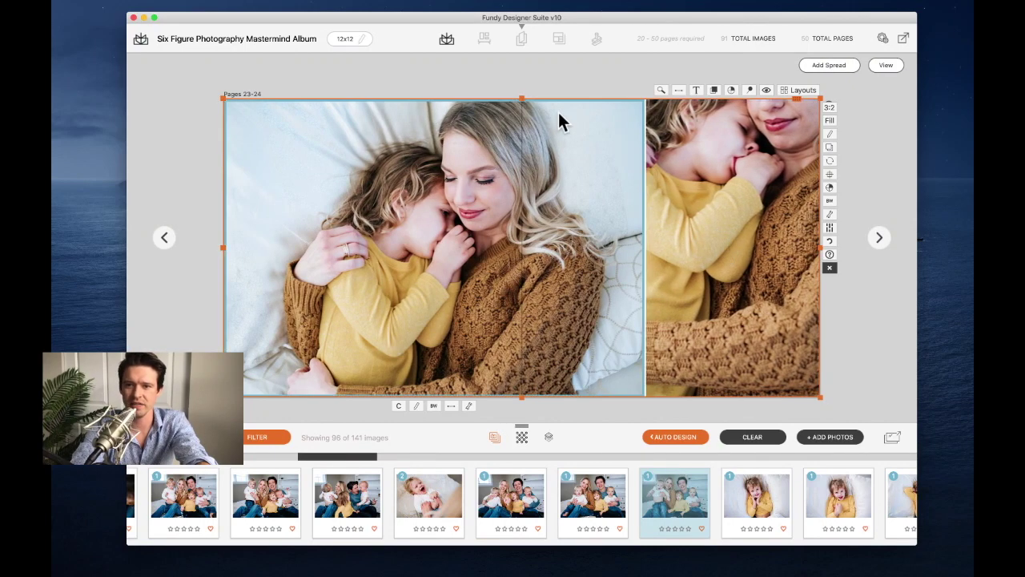
click(628, 72)
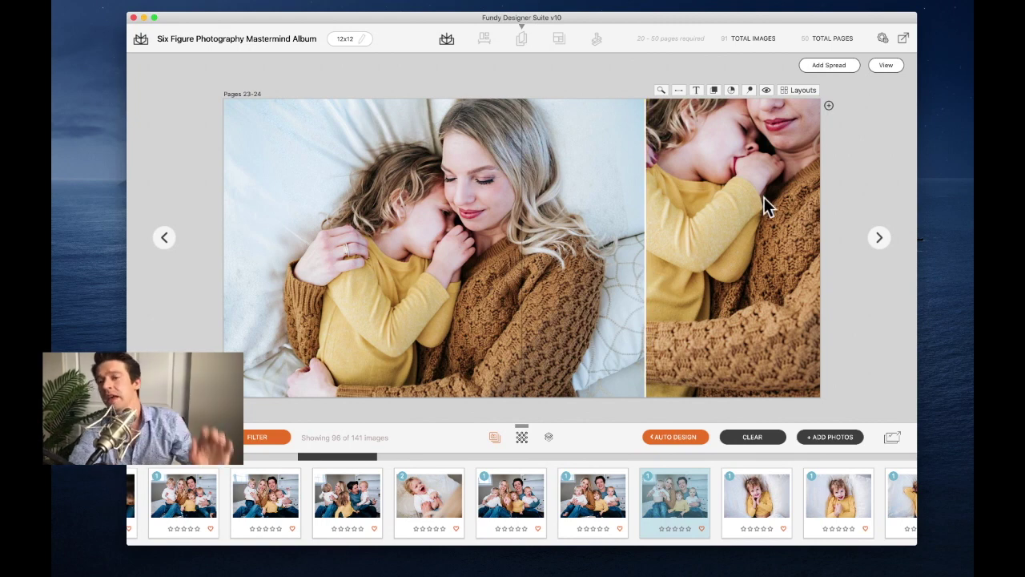
Step: Return to the album window and show the overview of all spreads
click(969, 293)
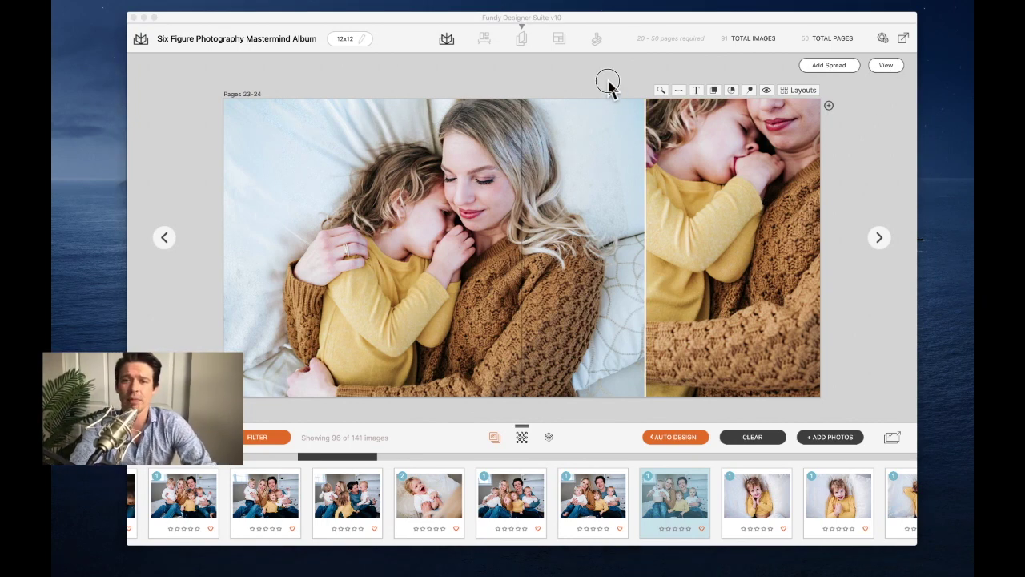
click(608, 86)
click(974, 311)
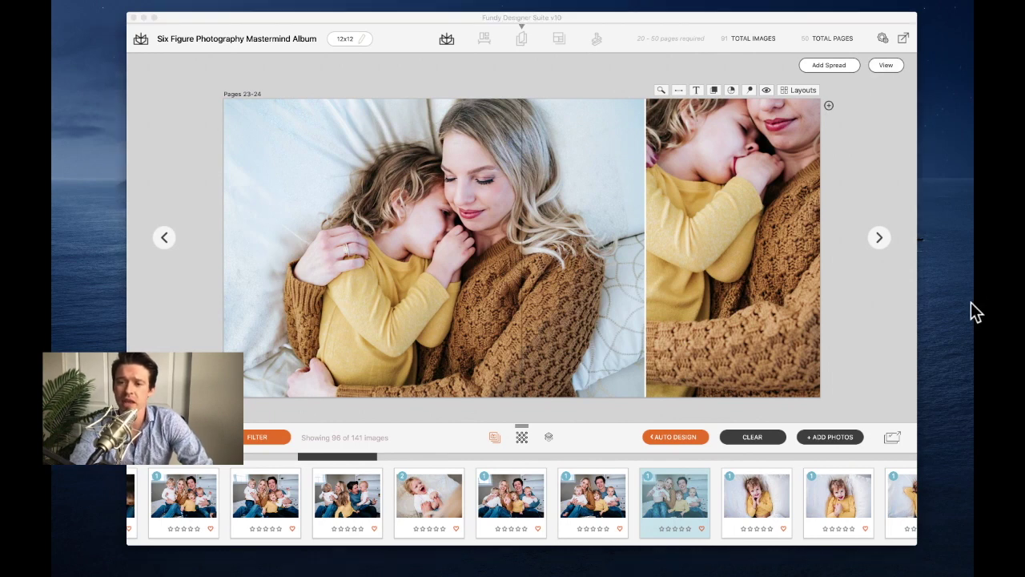
click(658, 74)
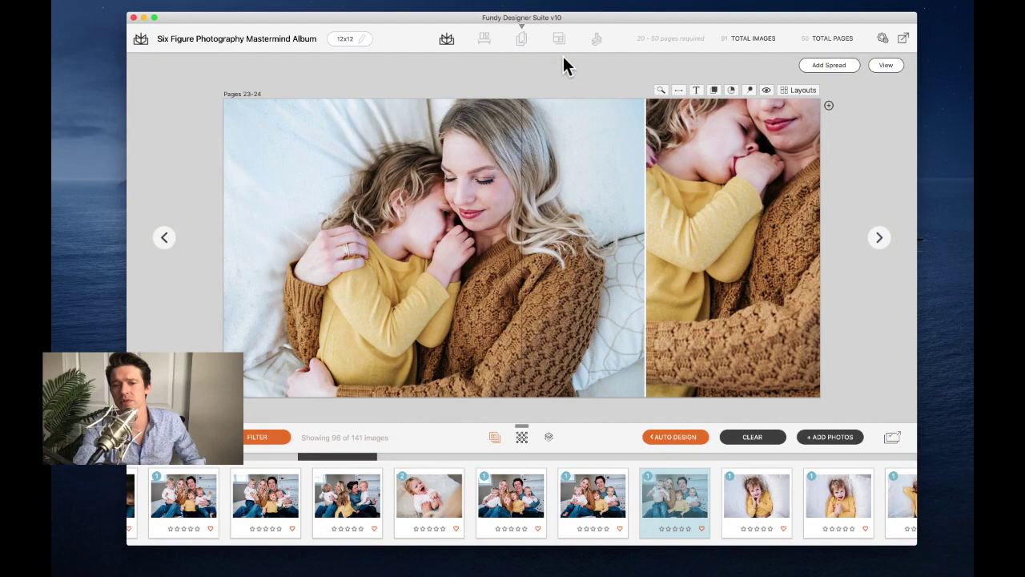
click(894, 68)
Step: Scroll through every album spread and back to the top, then bring up the wall-art Gallery options
scroll(685, 208, down, 10)
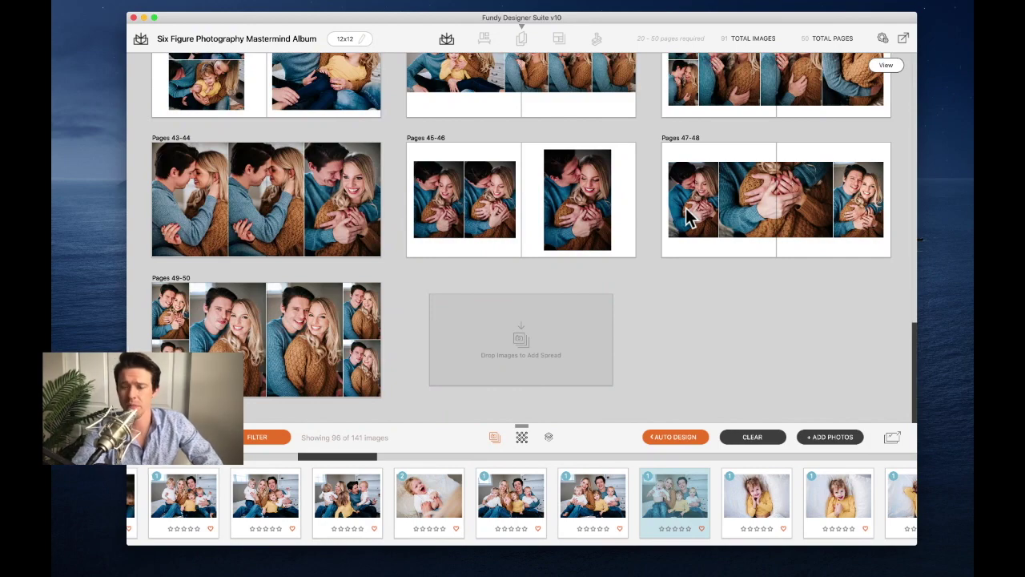
scroll(687, 216, up, 15)
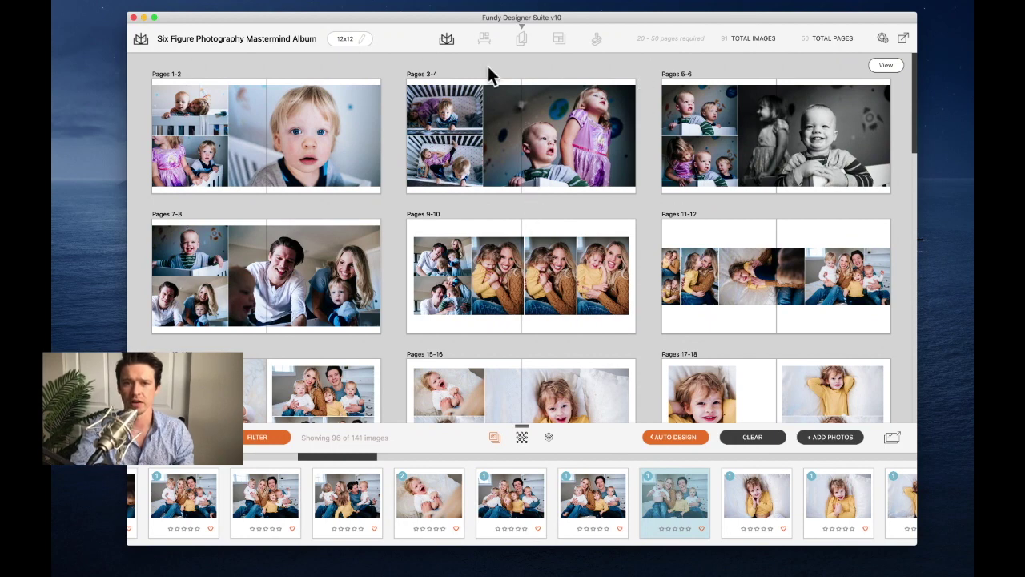
click(484, 39)
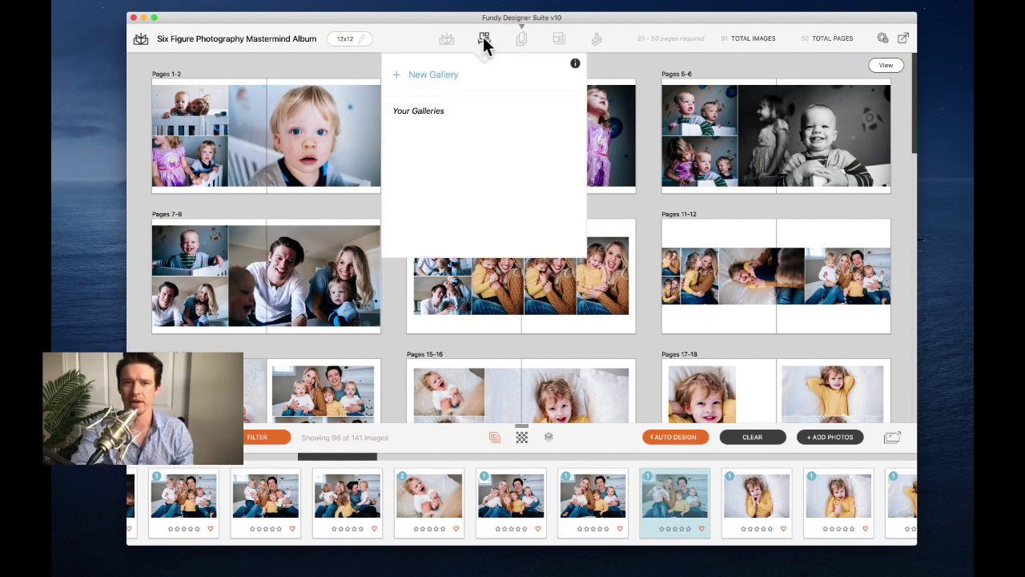
Step: Start a new wall-art gallery with Miller's as the print company
click(422, 73)
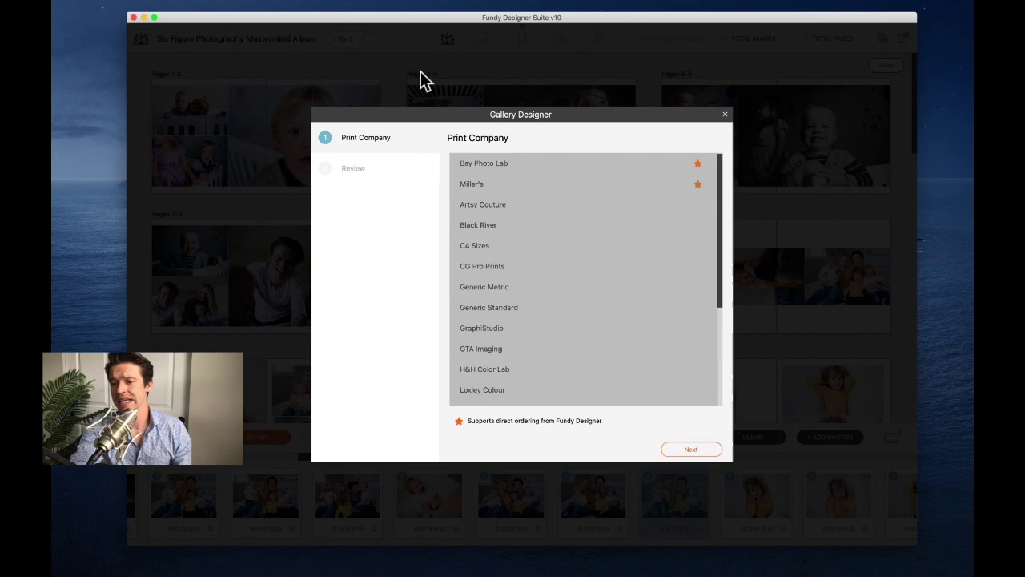
click(497, 157)
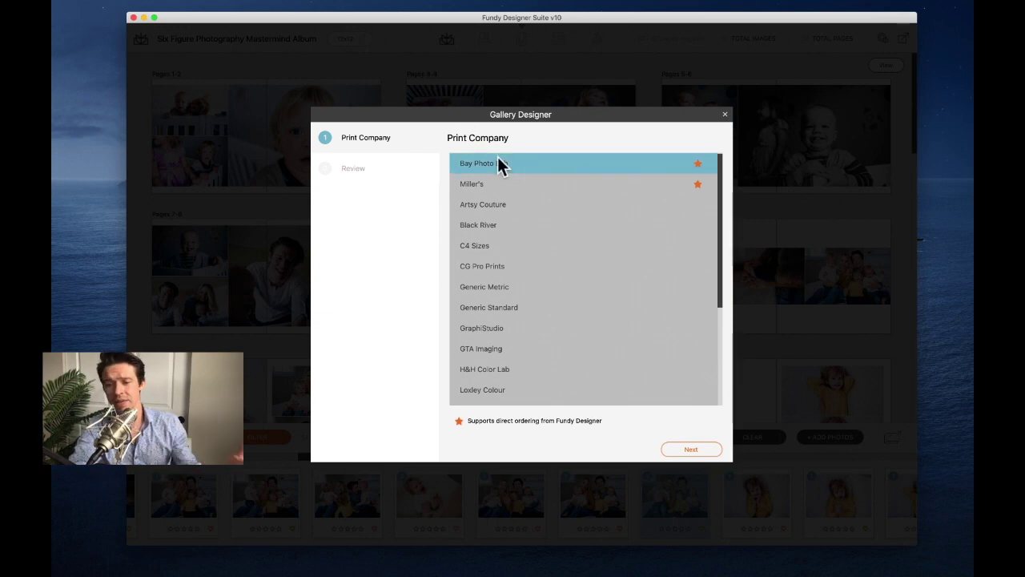
scroll(528, 279, down, 5)
scroll(528, 272, up, 5)
click(528, 269)
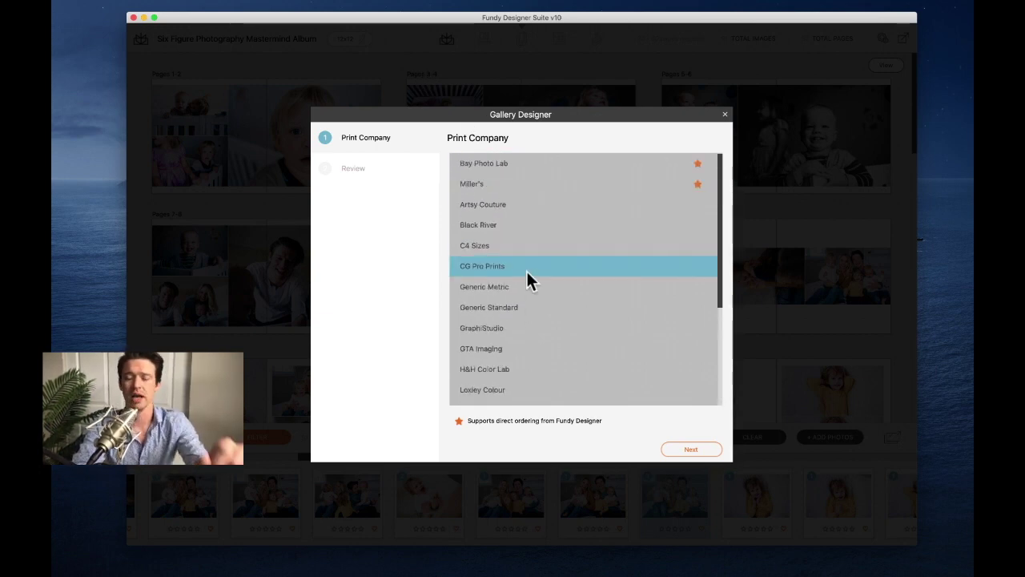
click(478, 187)
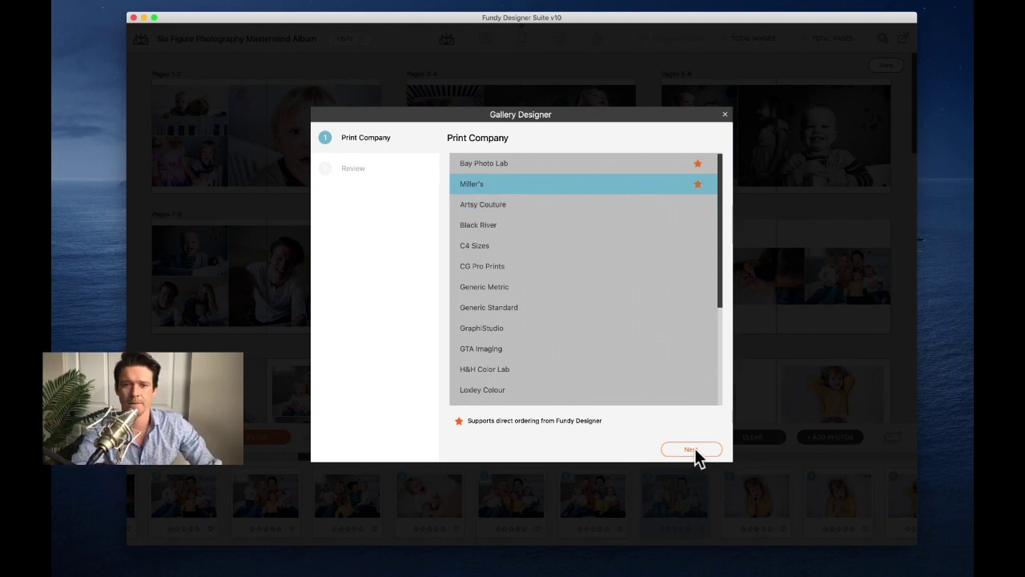
click(691, 450)
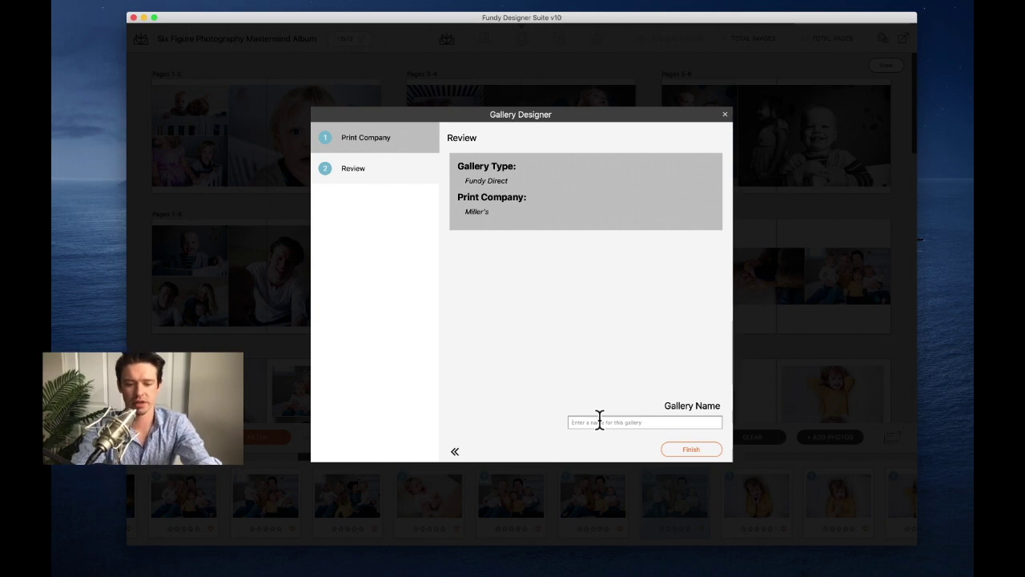
Step: Name the gallery 'Hartley SFP Wall', finish creating it, and enlarge the photo thumbnails
text(Ha)
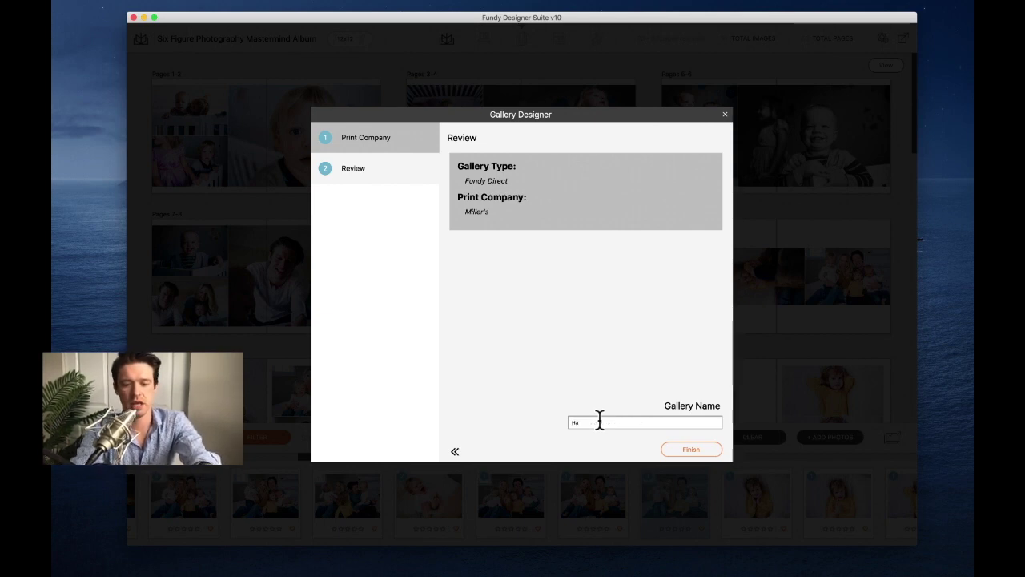
text(rt)
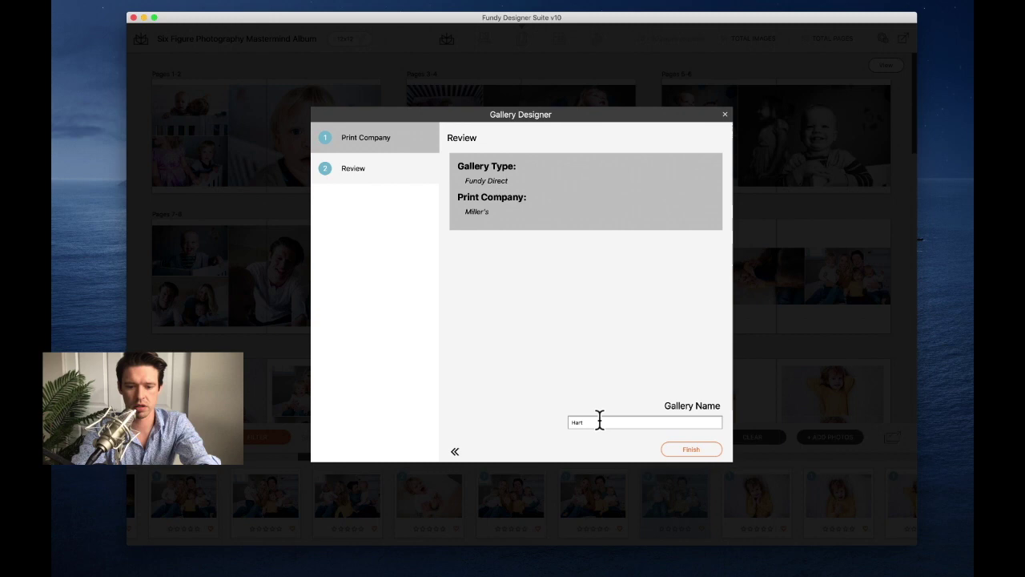
text(h)
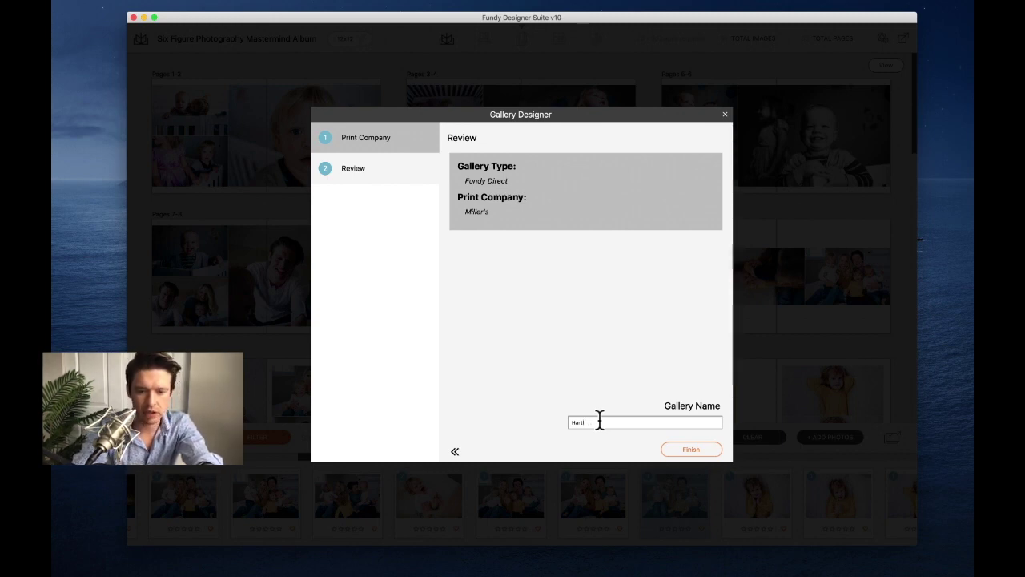
text(ley SFP Wall)
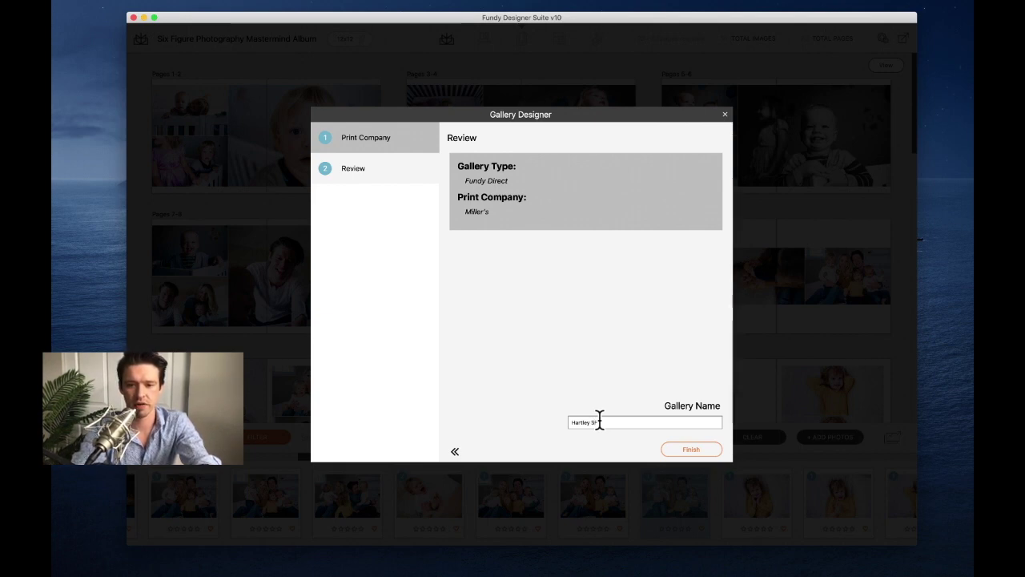
click(691, 449)
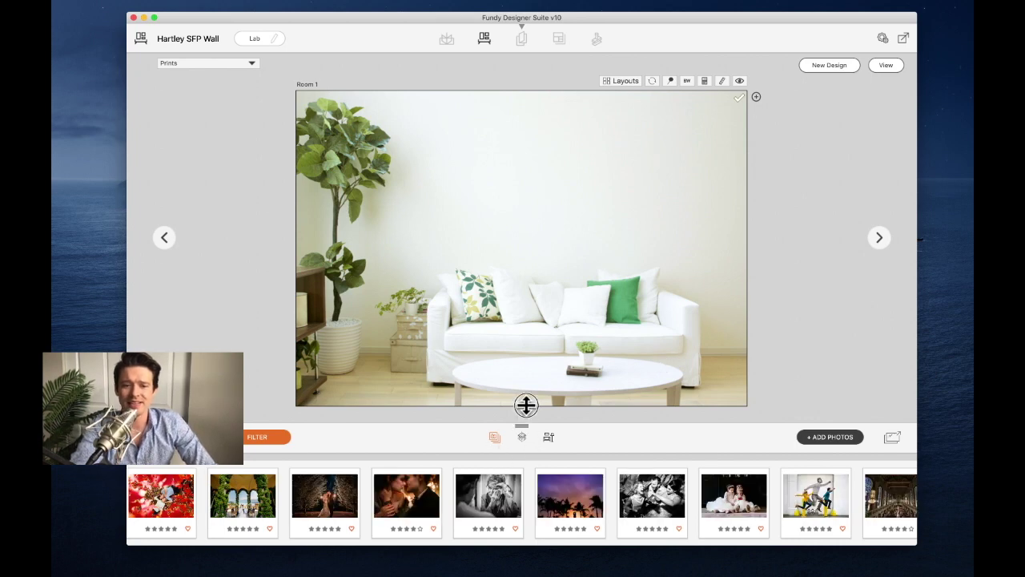
drag(526, 404, 527, 382)
Step: Filter the photo strip to Portrait > Family photos, enlarge the room preview, and list the stock room backdrops
click(260, 413)
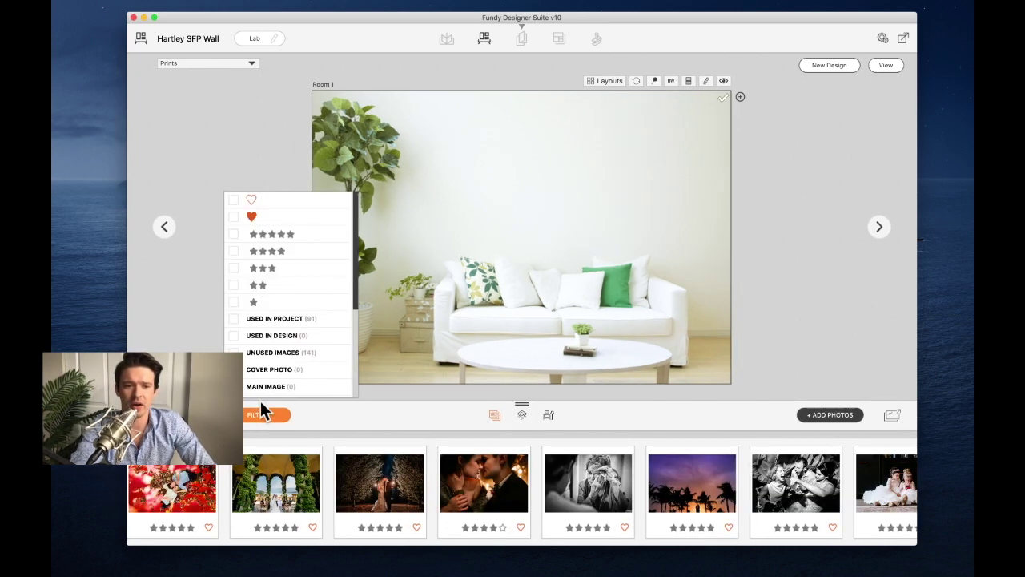
scroll(249, 354, down, 5)
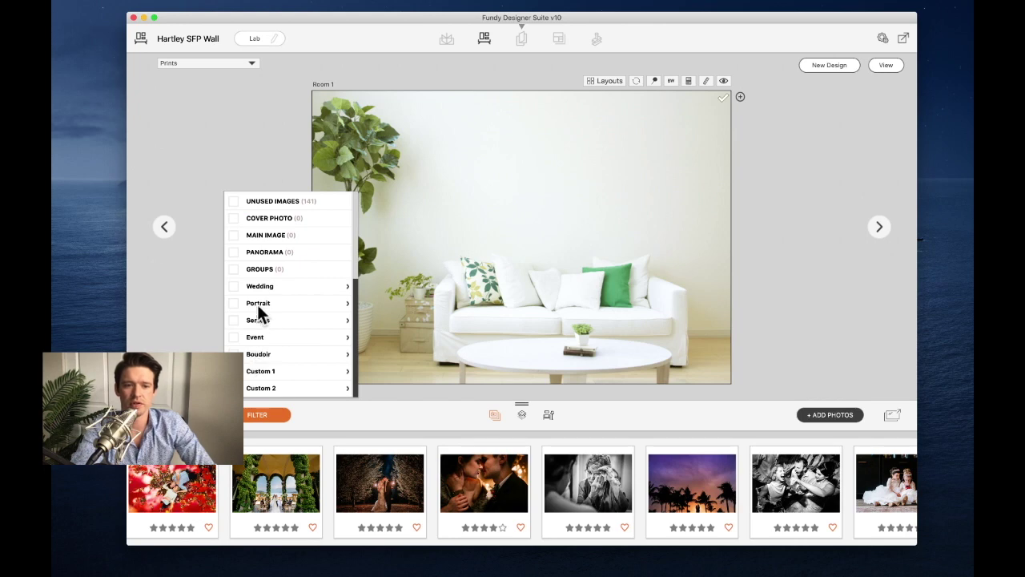
click(257, 304)
click(255, 319)
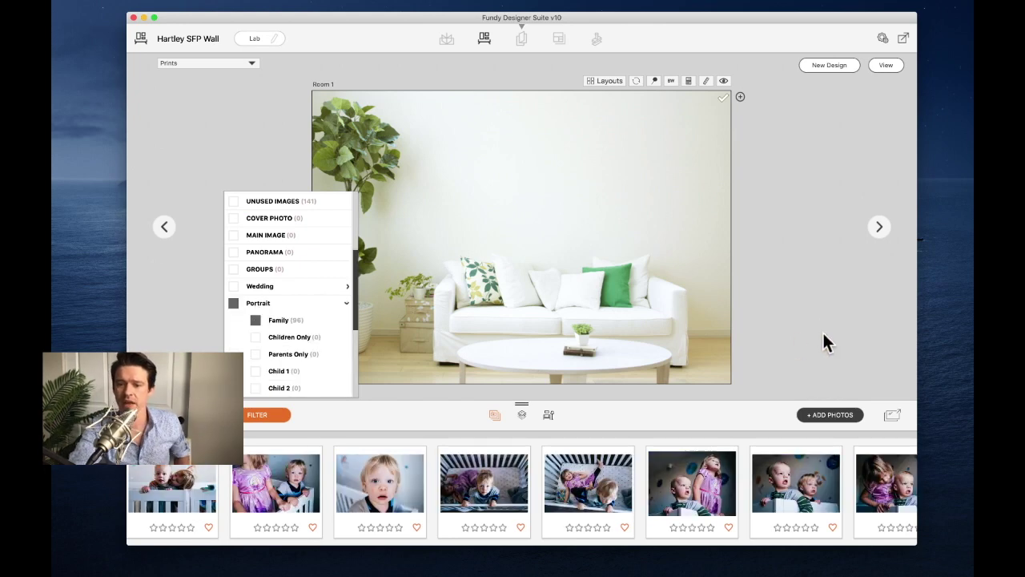
click(626, 422)
drag(521, 403, 526, 424)
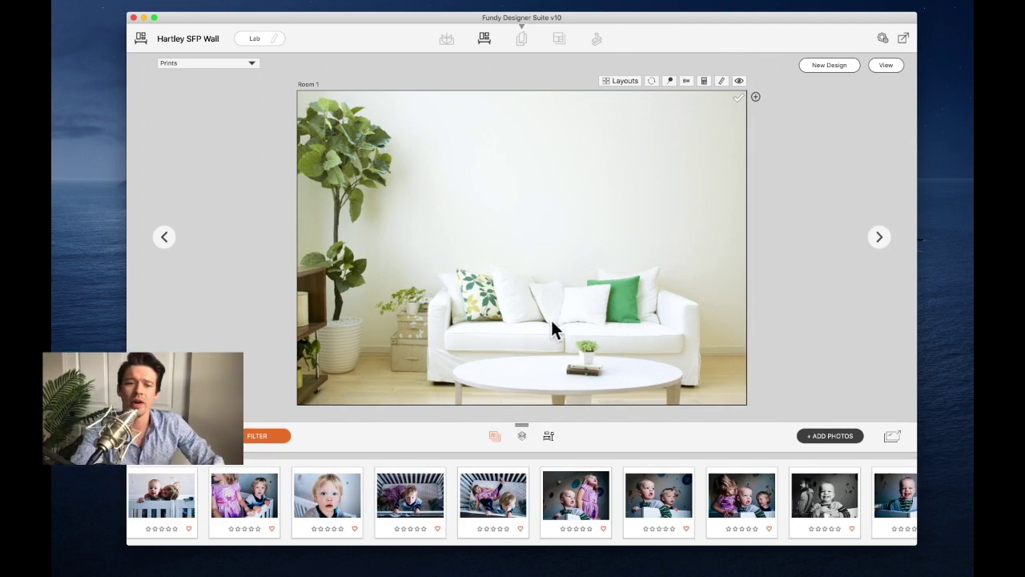
click(549, 436)
Step: Try the room with a window and door as Room 1's backdrop
scroll(577, 496, right, 8)
scroll(580, 497, right, 6)
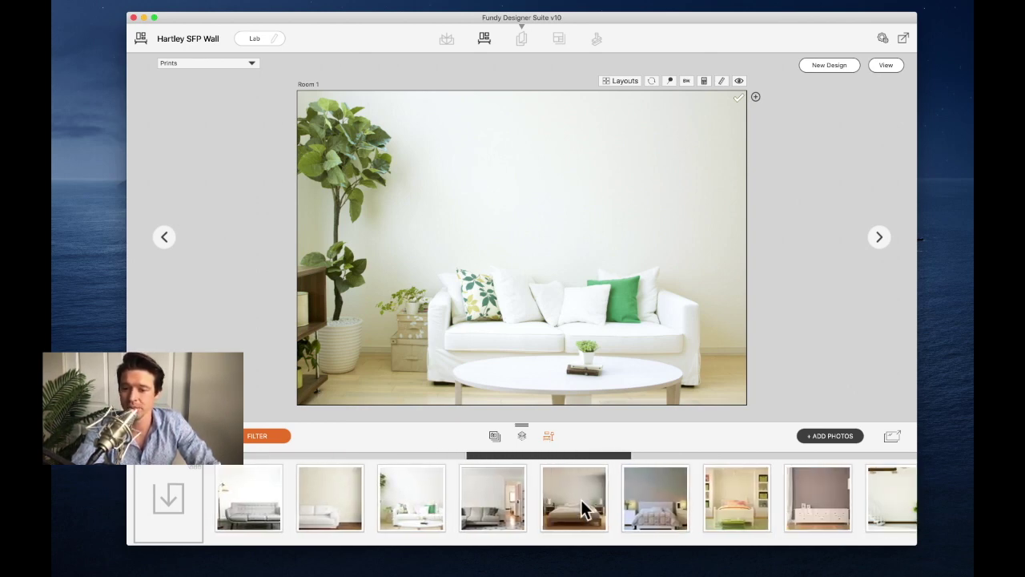
scroll(638, 503, right, 8)
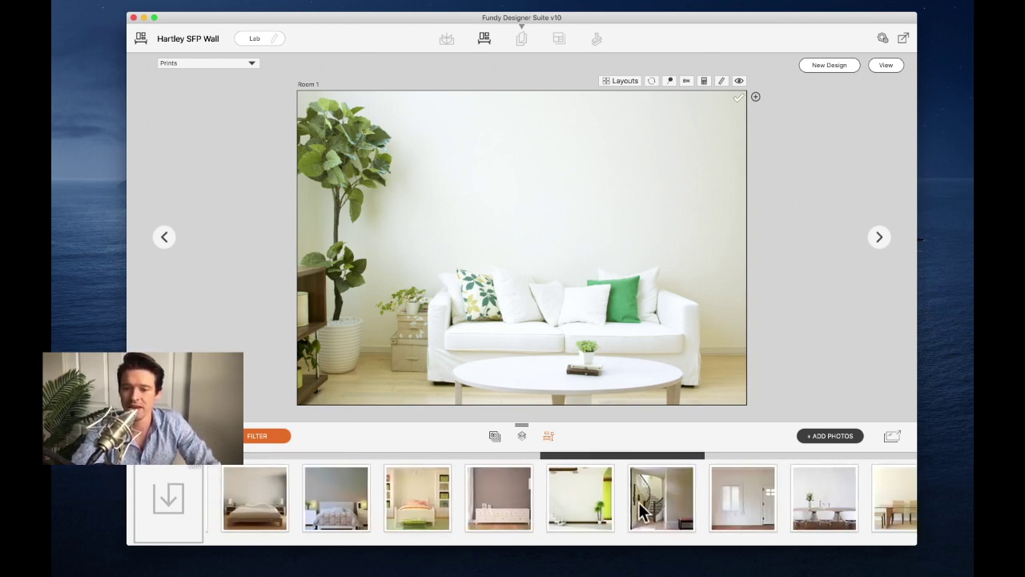
click(639, 505)
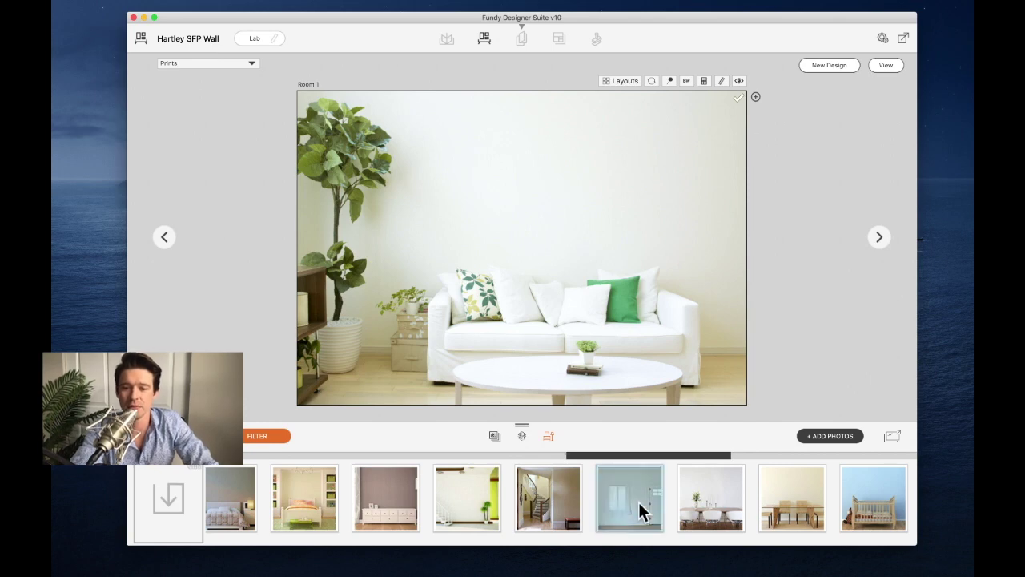
drag(627, 504, 629, 241)
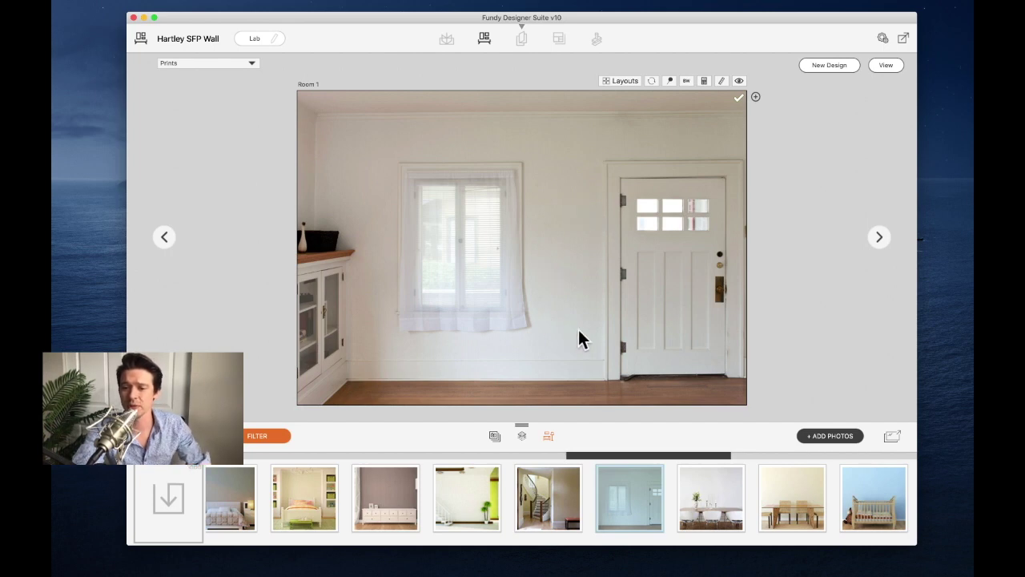
Step: Compare the blue nursery and white dining room, then apply the living room with TV as backdrop
scroll(807, 504, right, 3)
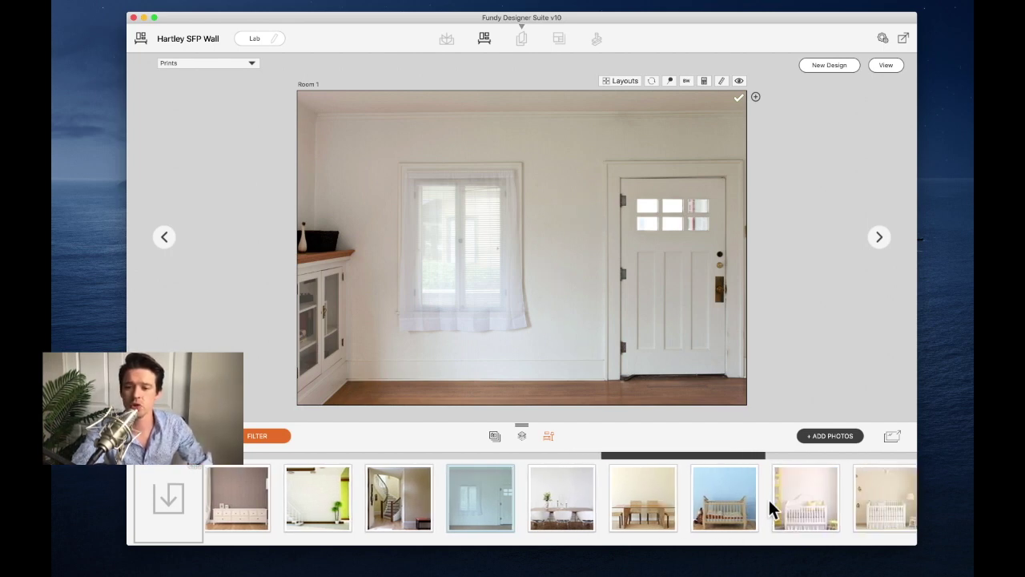
click(724, 498)
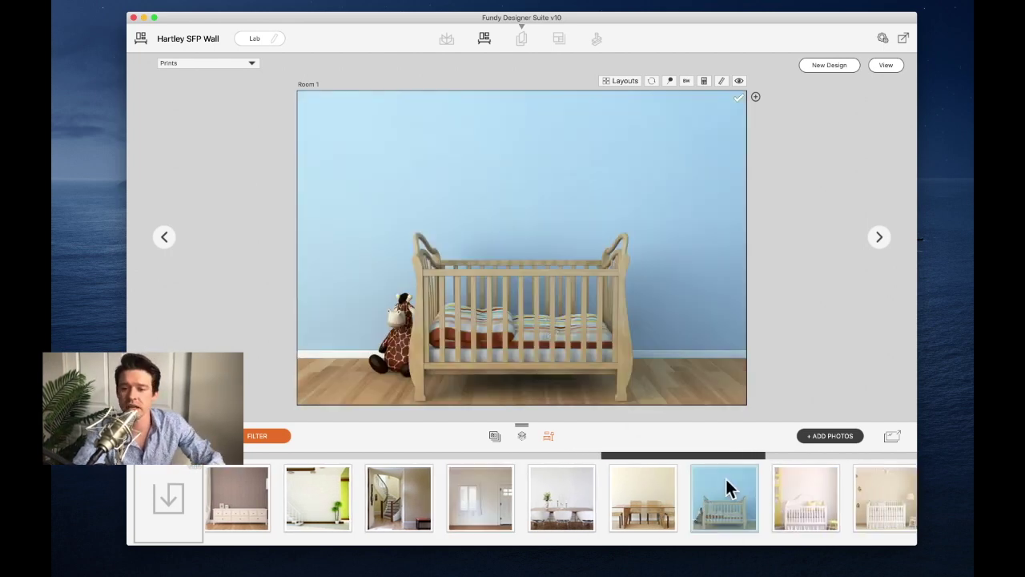
click(561, 501)
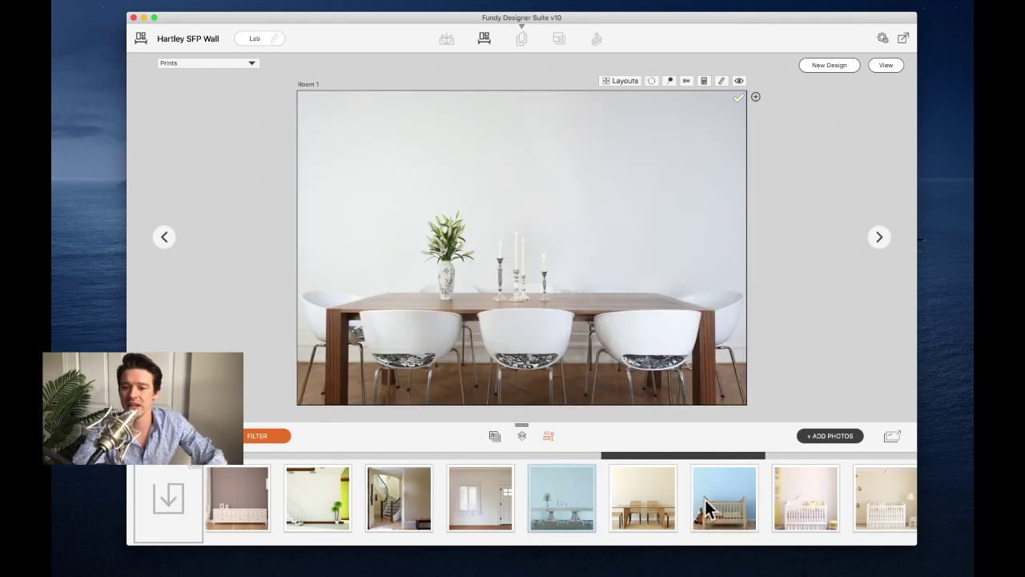
scroll(767, 503, right, 10)
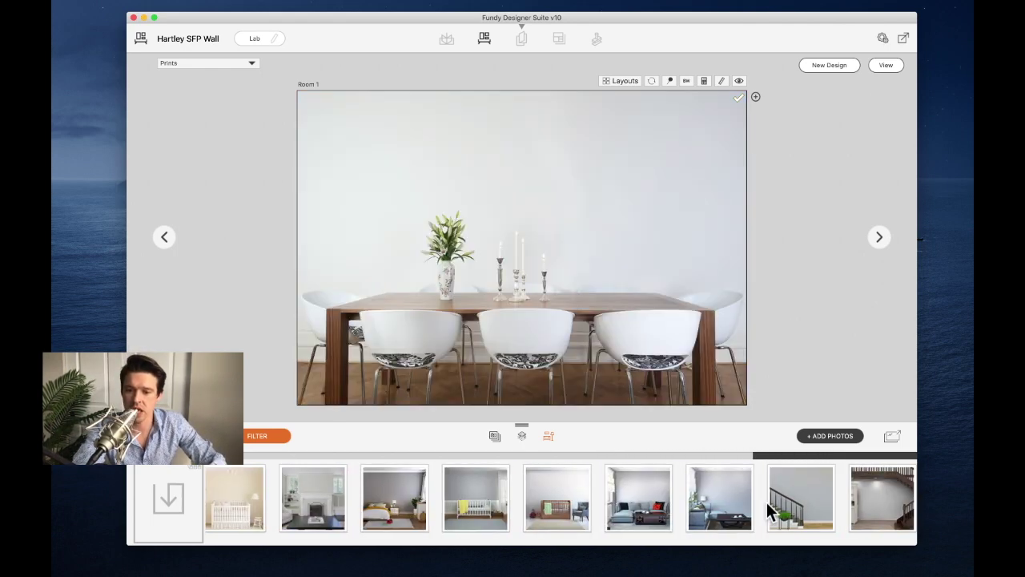
scroll(767, 505, left, 10)
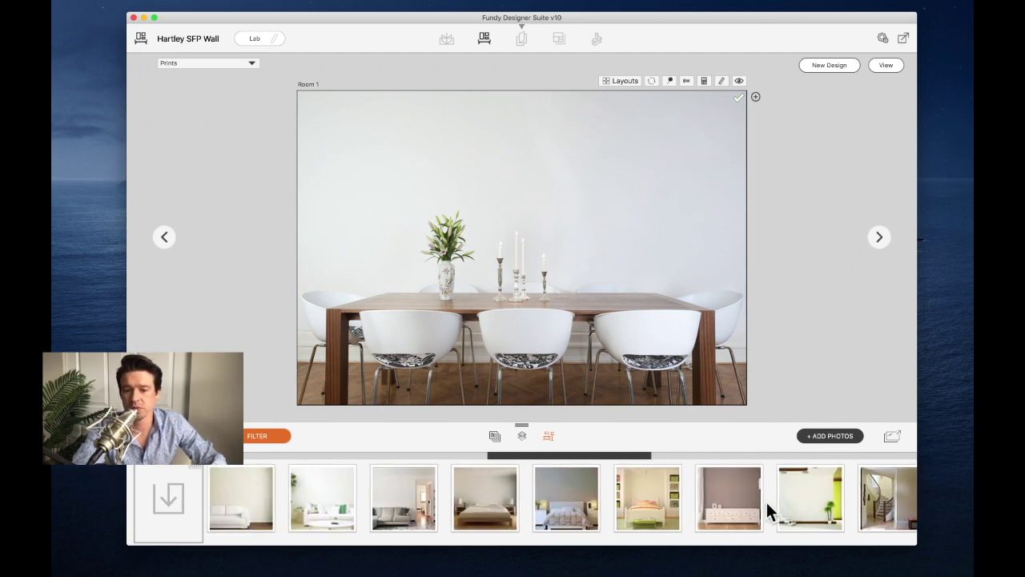
scroll(459, 487, left, 5)
scroll(459, 487, right, 3)
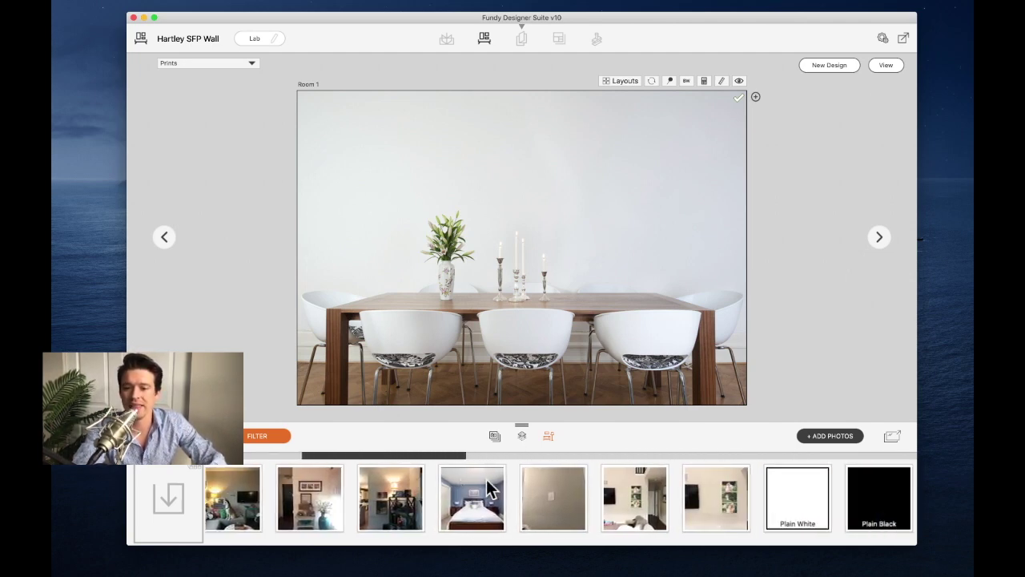
scroll(486, 479, right, 2)
scroll(372, 510, left, 8)
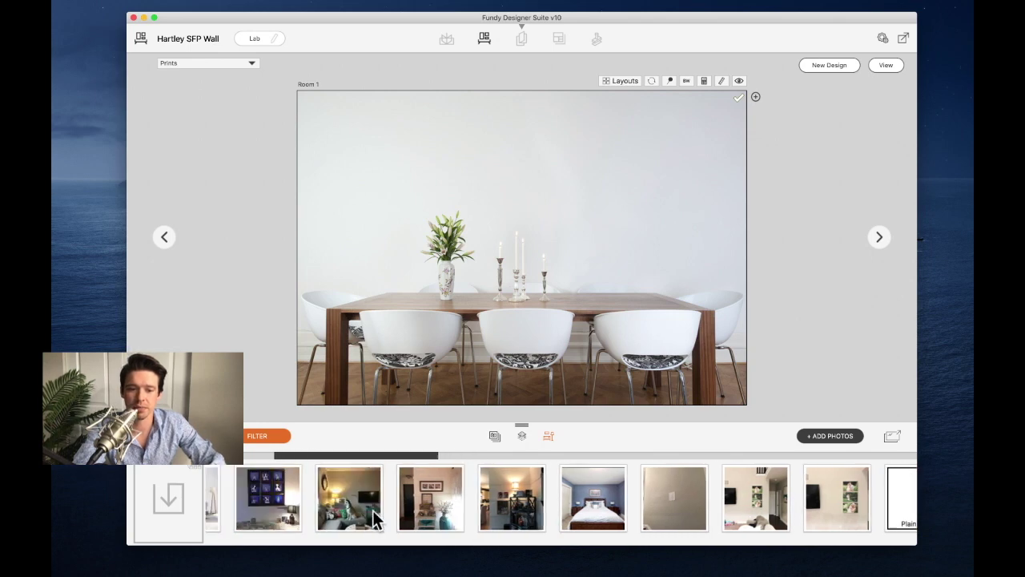
scroll(373, 510, right, 5)
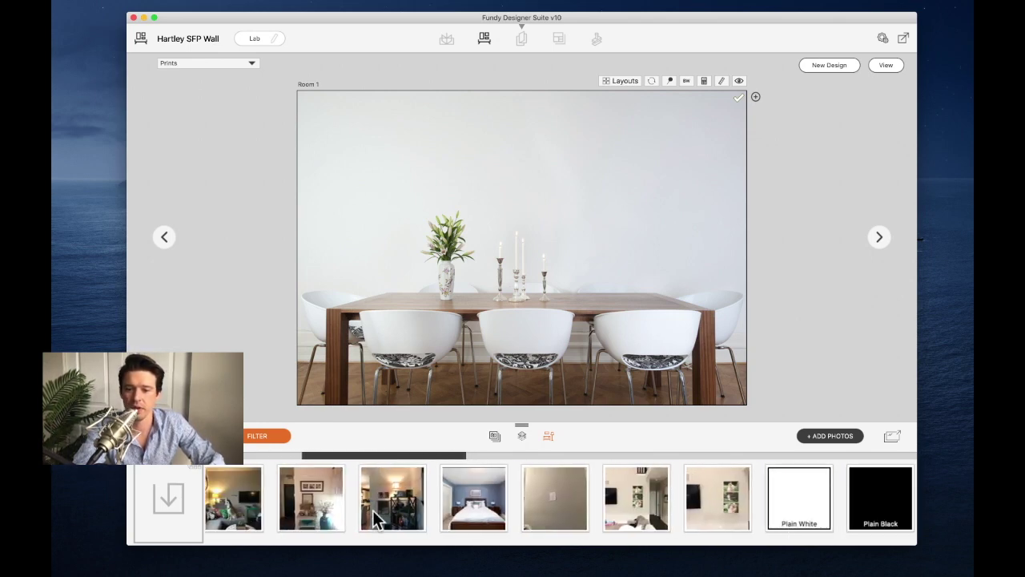
drag(651, 500, 645, 185)
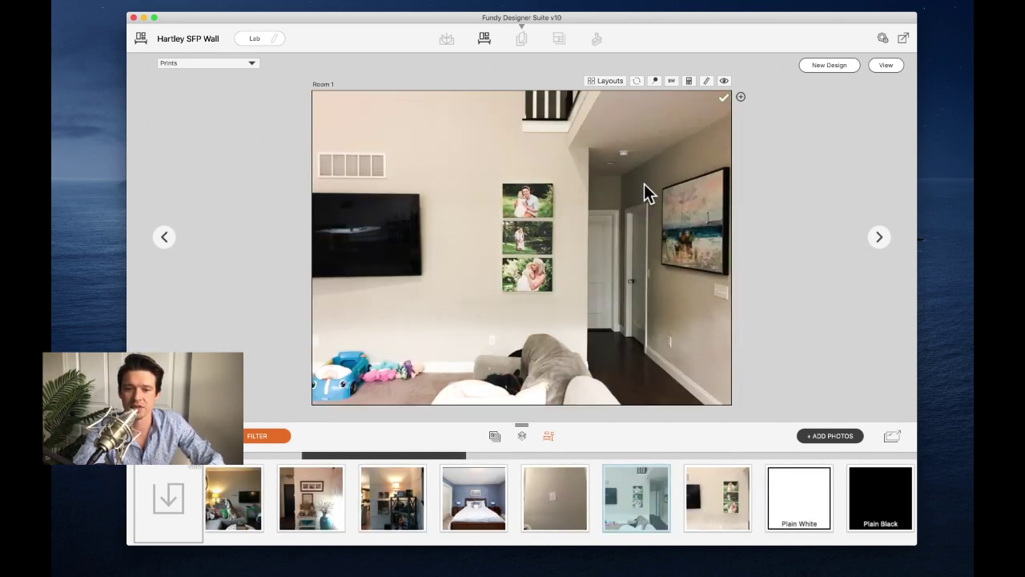
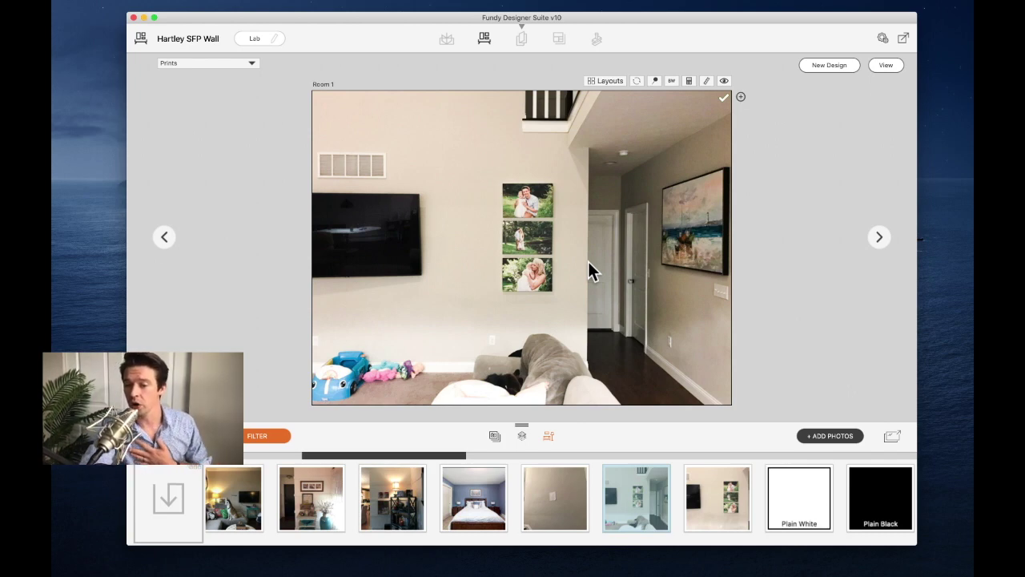
Step: Set the white living room with the grey sectional sofa as the room and show client photos
scroll(738, 505, right, 1)
scroll(739, 504, right, 10)
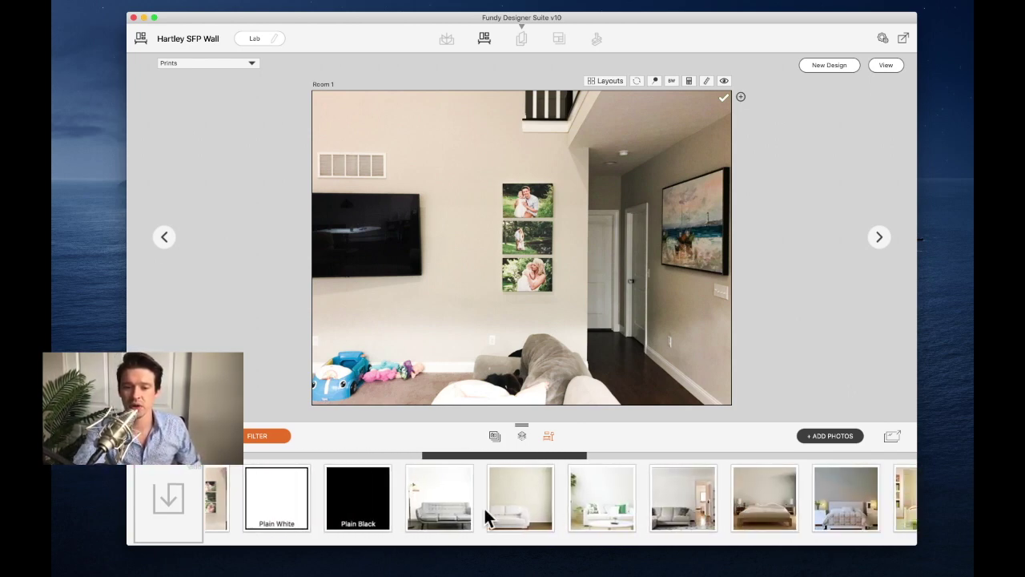
click(450, 508)
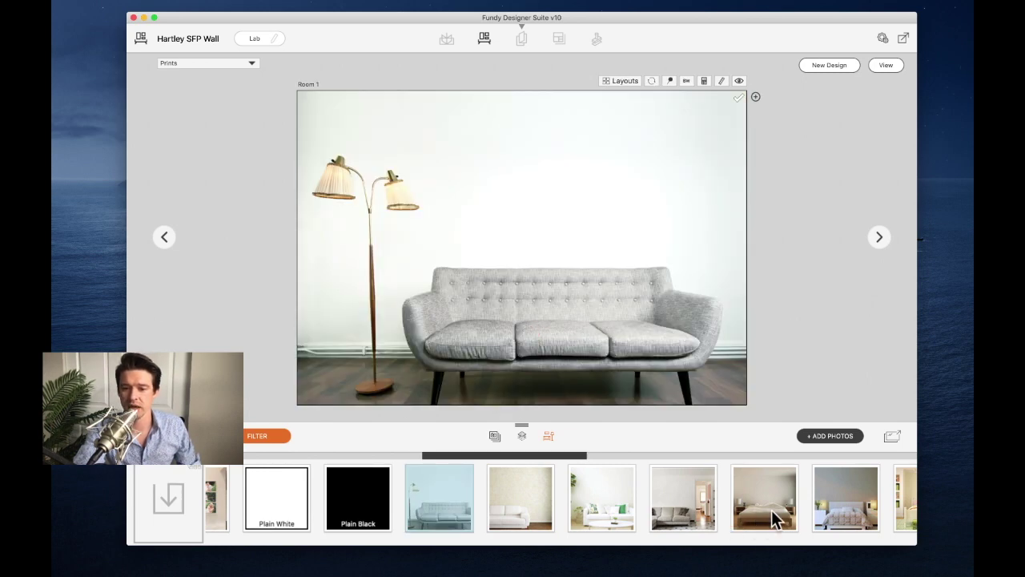
scroll(777, 519, right, 2)
click(644, 493)
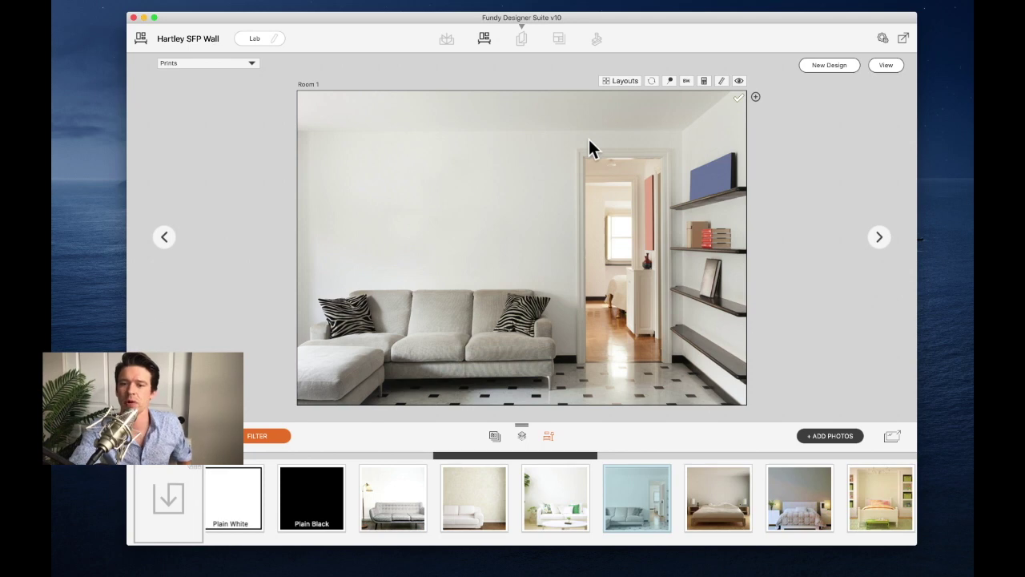
click(495, 437)
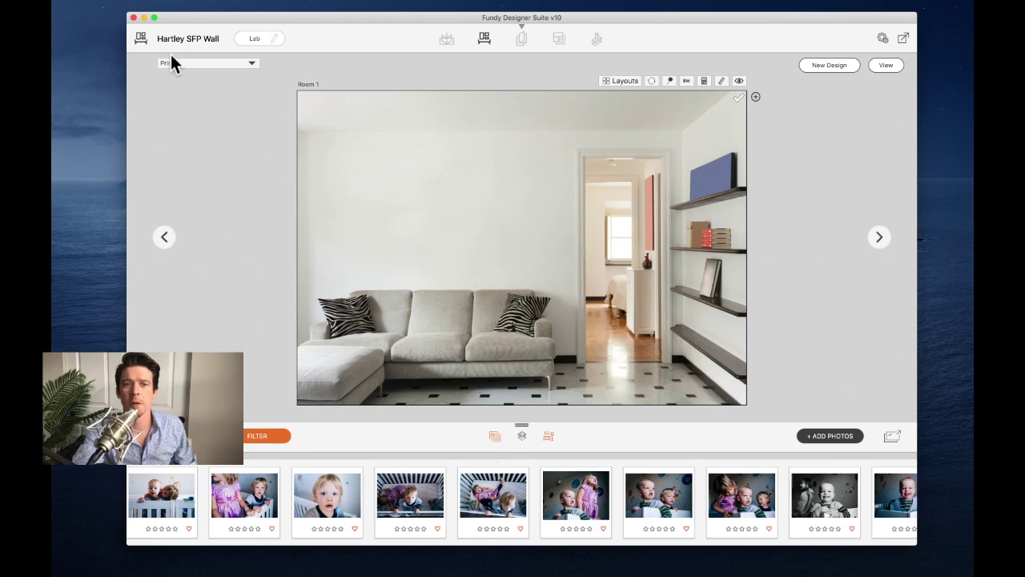
click(251, 64)
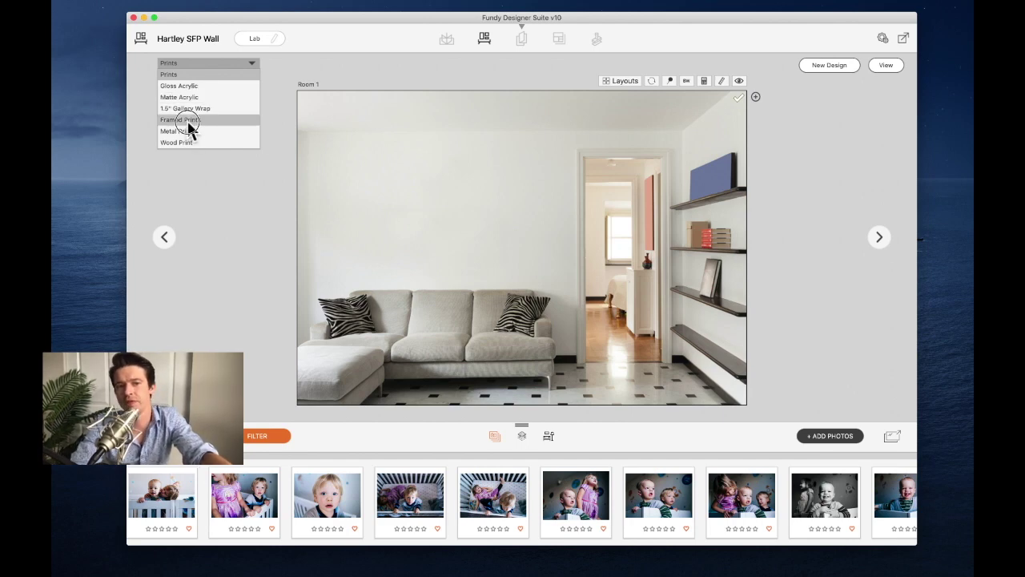
Step: Switch the wall product to Framed Prints and fill three 1" mat frames with selected client photos
click(188, 122)
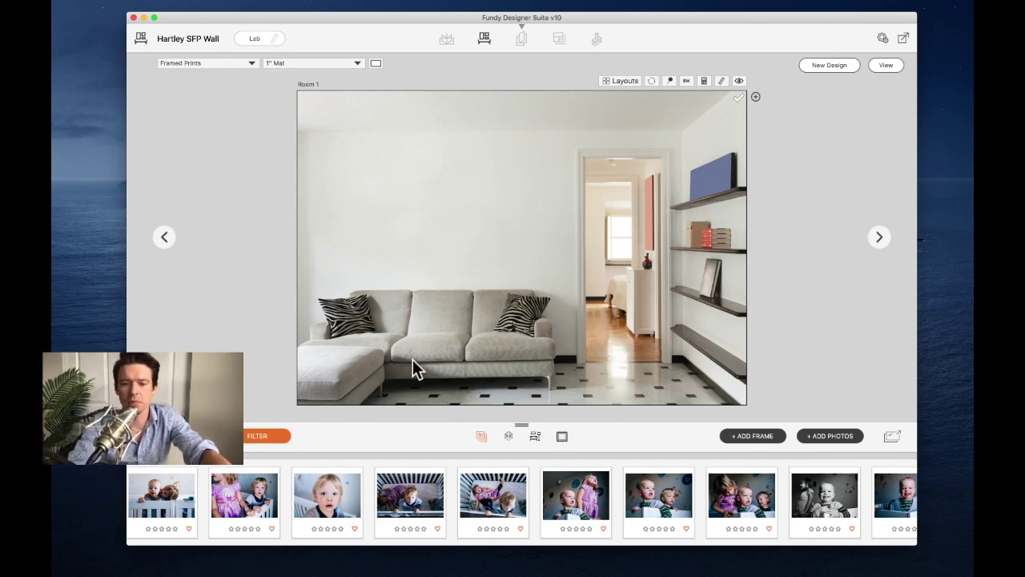
scroll(644, 504, right, 5)
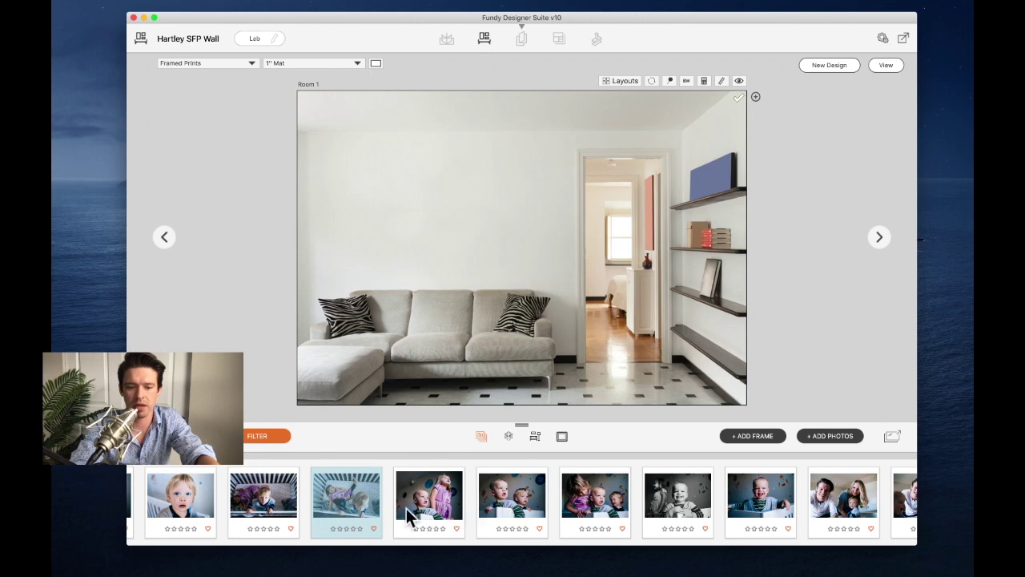
click(406, 506)
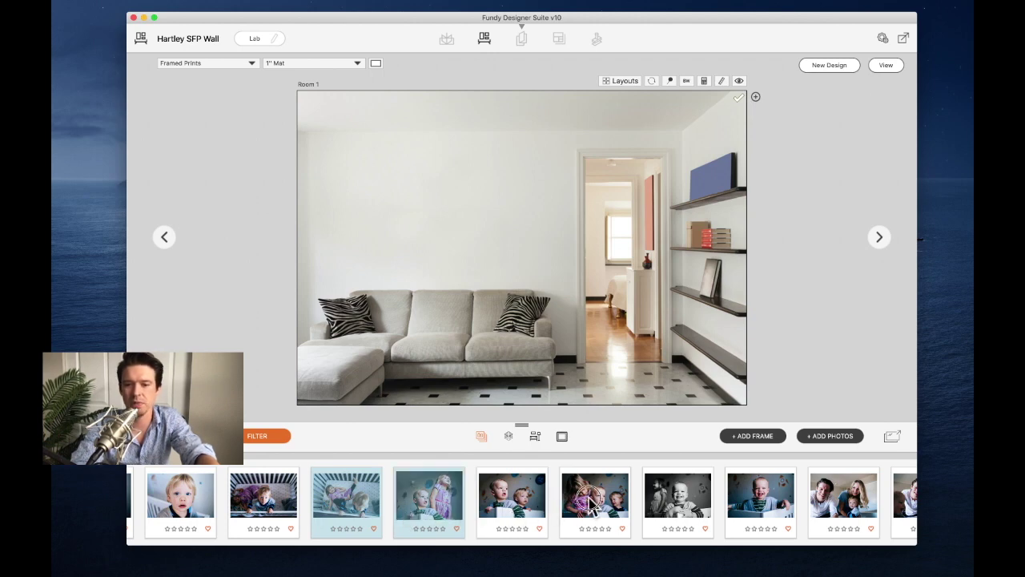
click(590, 503)
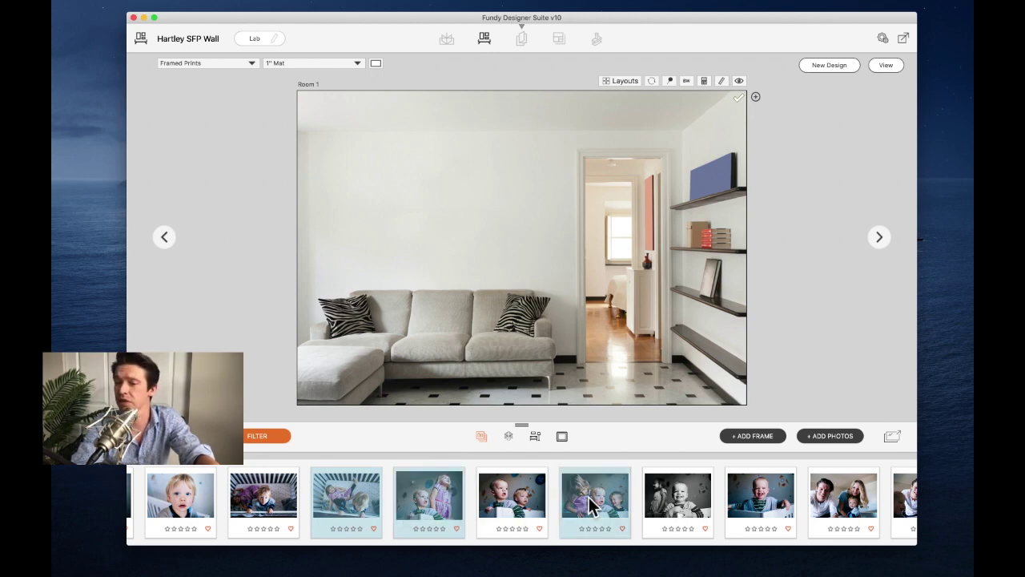
click(562, 436)
click(475, 218)
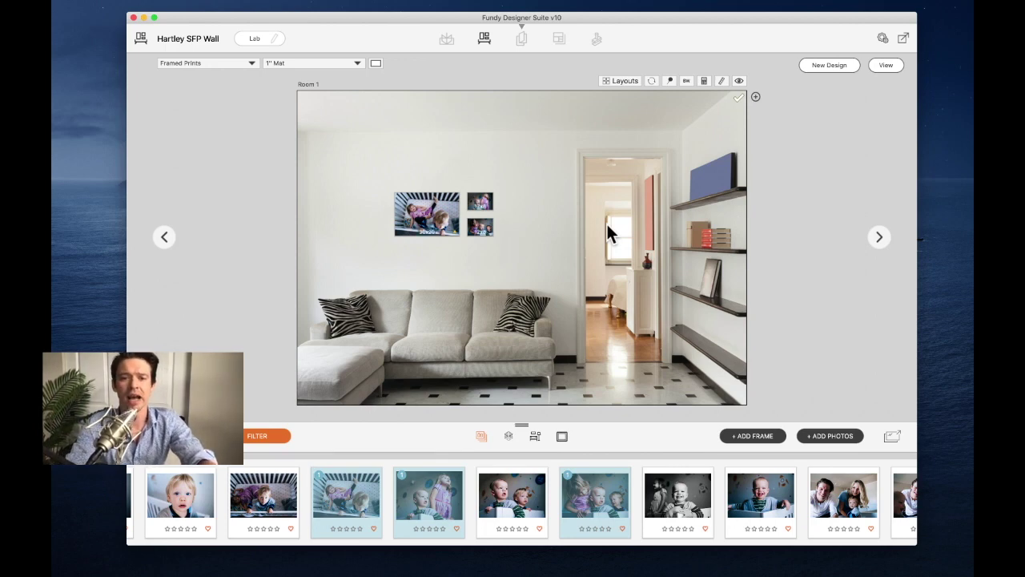
Step: Select the three wall frames together, move the group above the sofa and enlarge it
drag(543, 150, 402, 276)
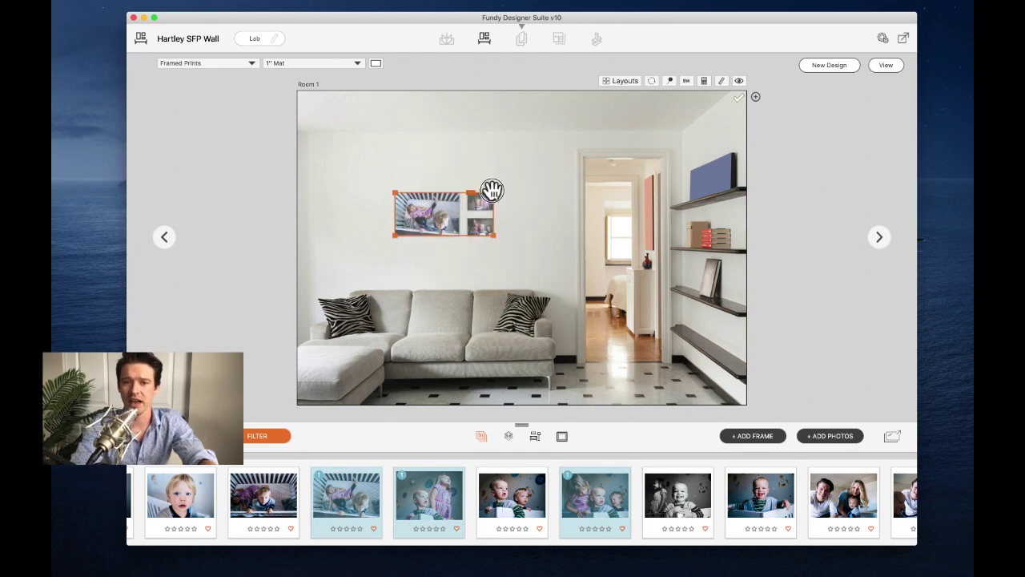
drag(492, 190, 487, 194)
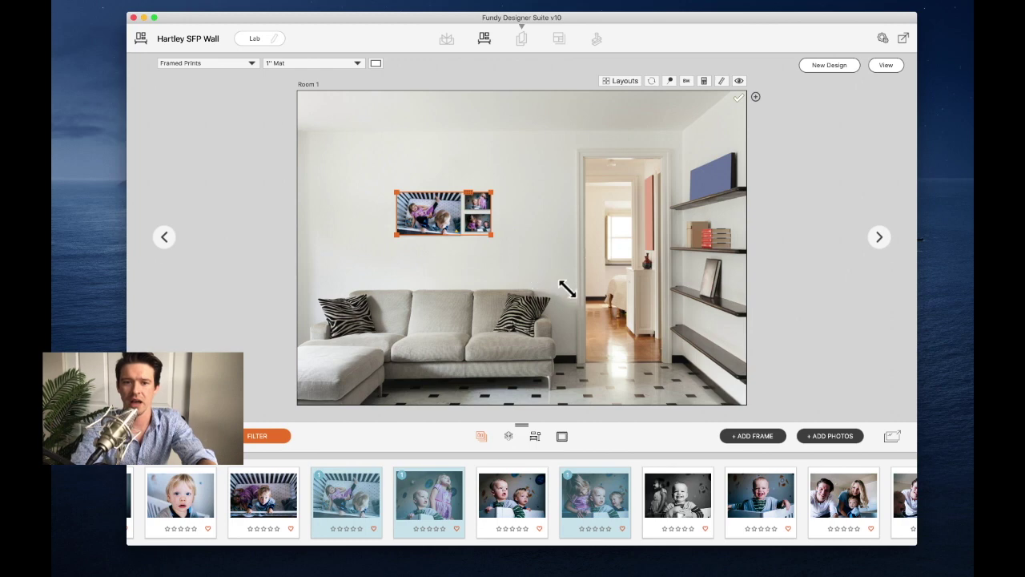
drag(395, 192, 381, 79)
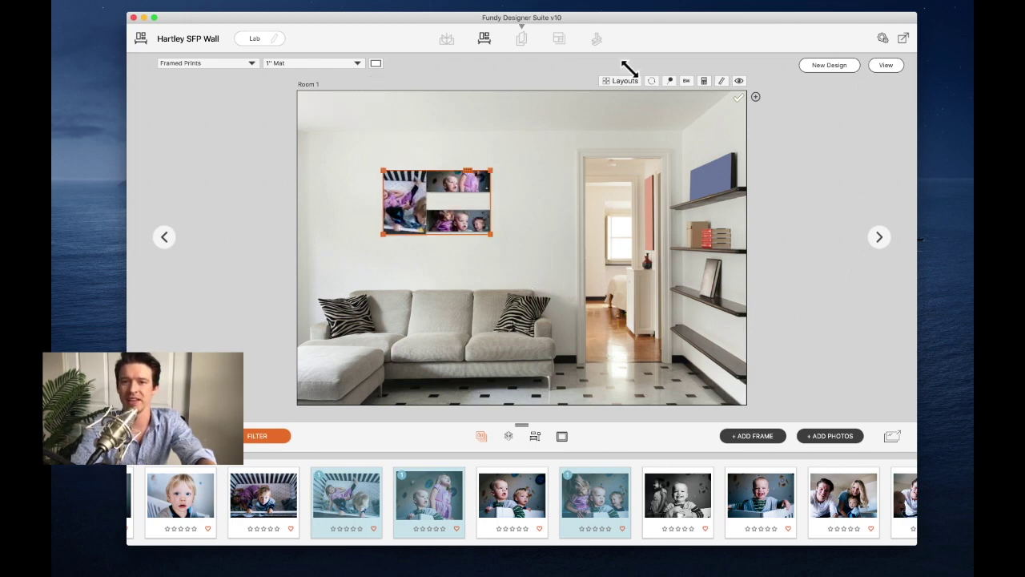
click(623, 82)
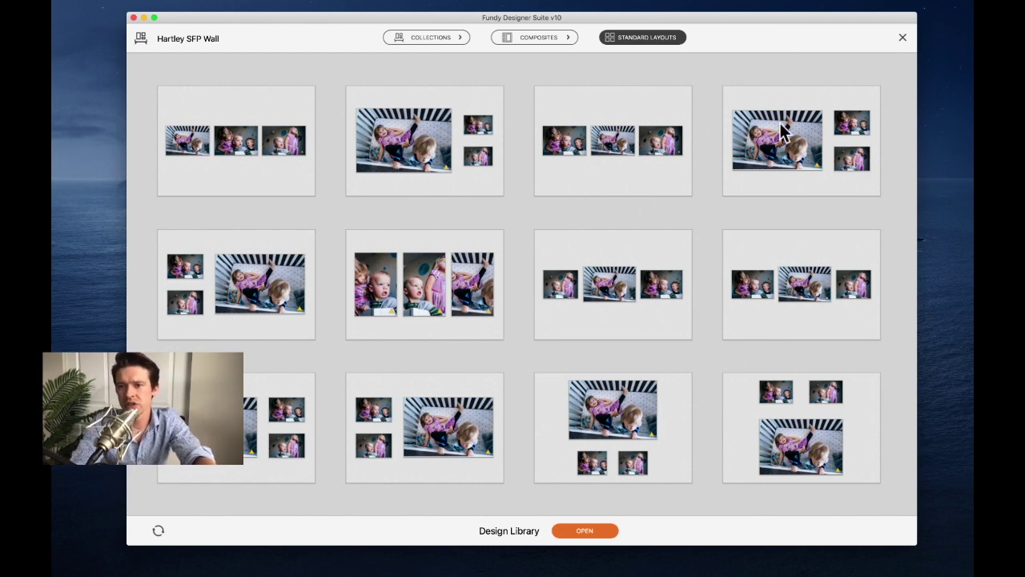
Step: Apply the three-in-a-row standard layout with a larger centre print to the wall
double_click(619, 294)
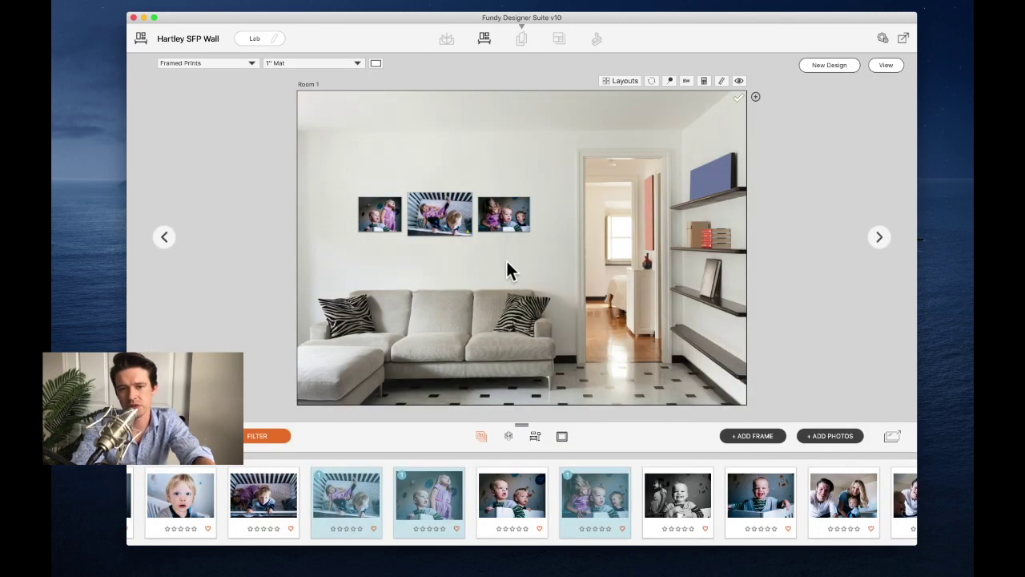
click(438, 228)
click(382, 215)
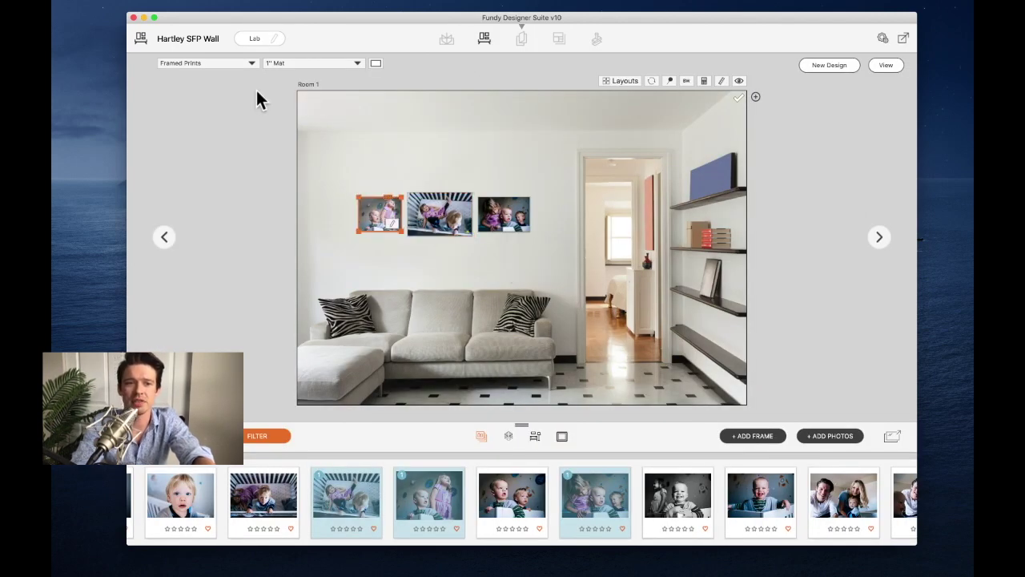
click(411, 145)
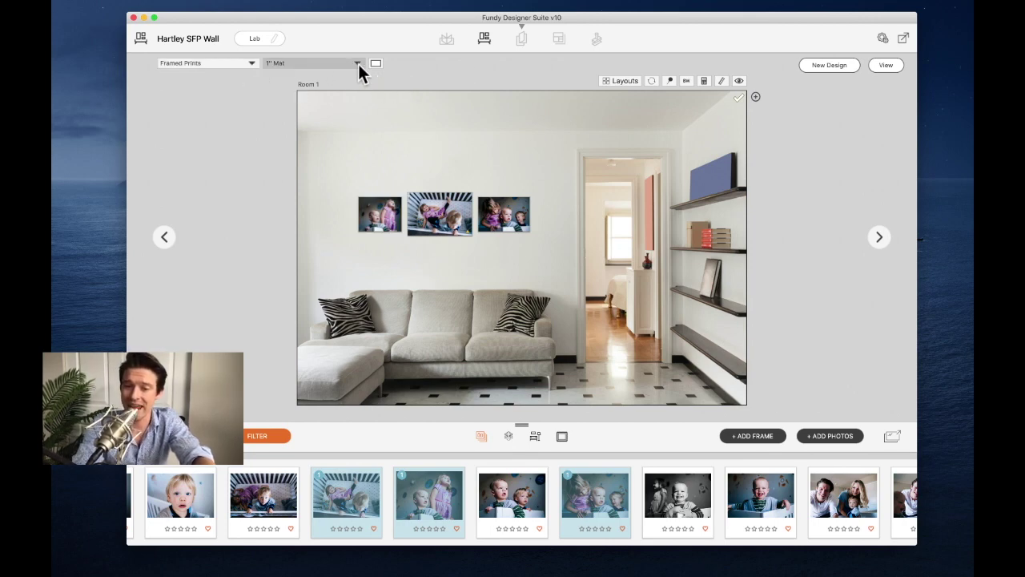
Step: Give the three wall prints black 0.75" frames and 3" mats
click(358, 63)
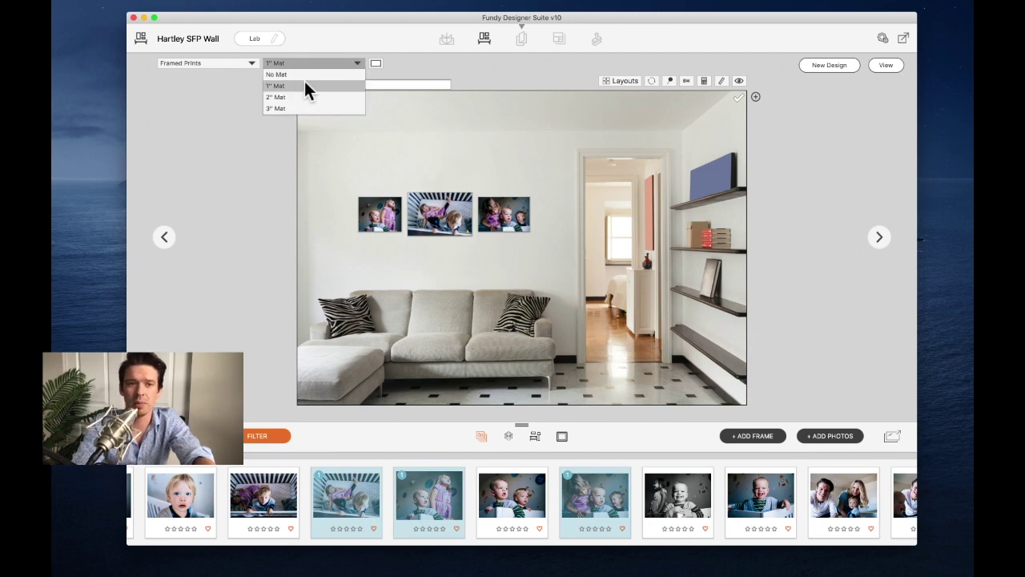
click(274, 83)
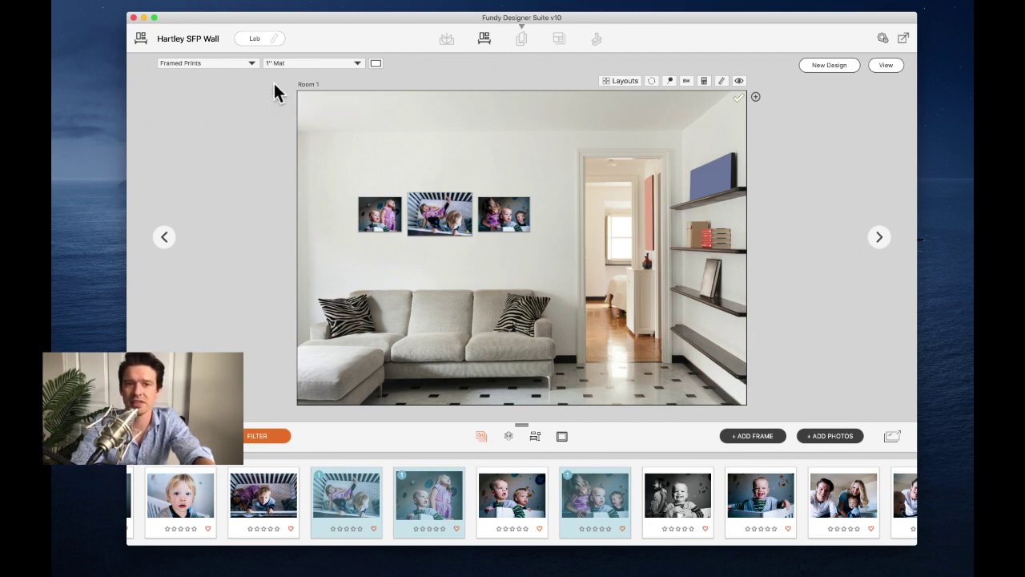
click(563, 436)
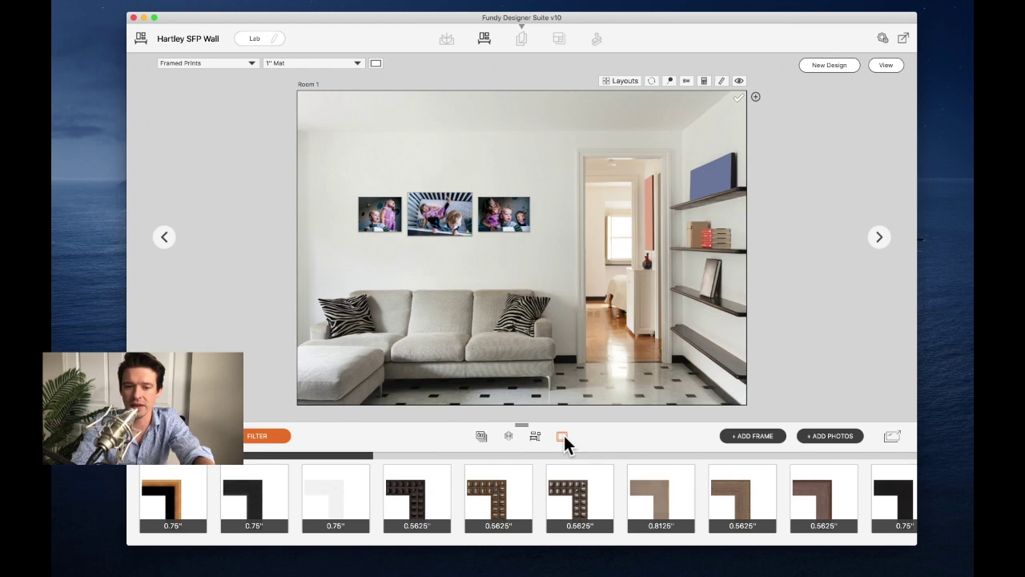
click(233, 494)
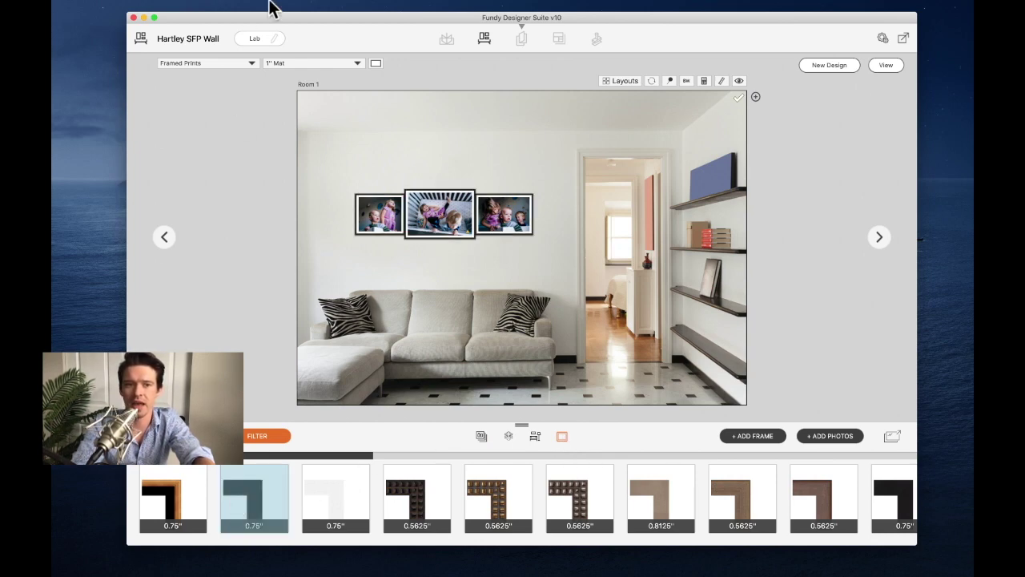
click(360, 63)
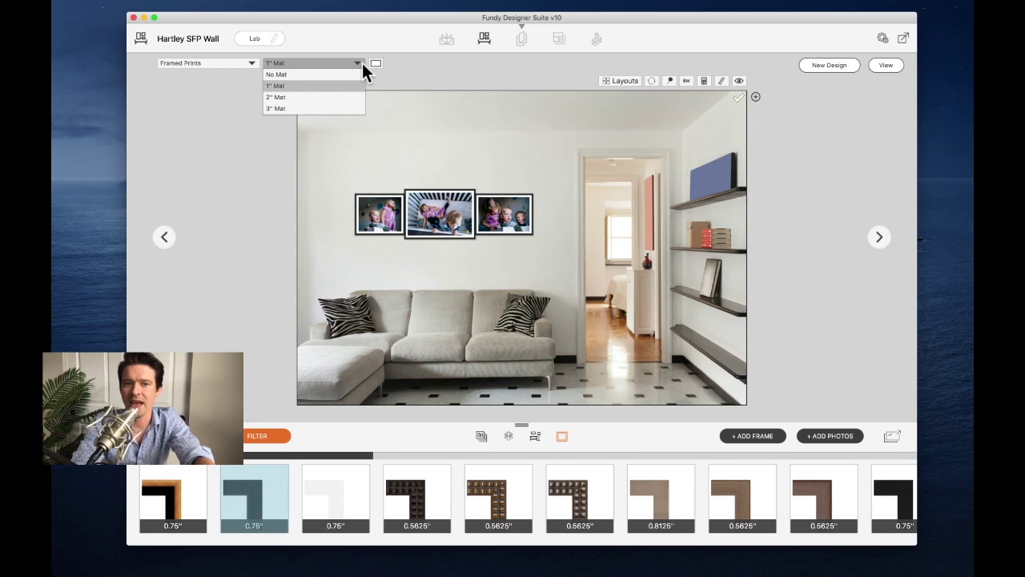
click(310, 109)
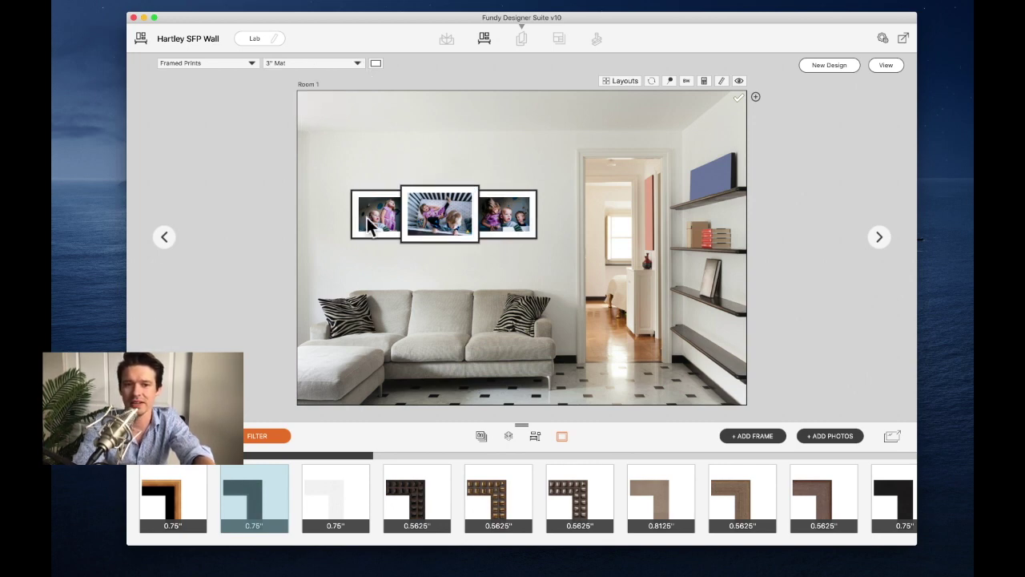
Step: Space the side prints evenly from the larger centre print and nudge the group into alignment
drag(355, 213, 505, 213)
drag(531, 210, 542, 209)
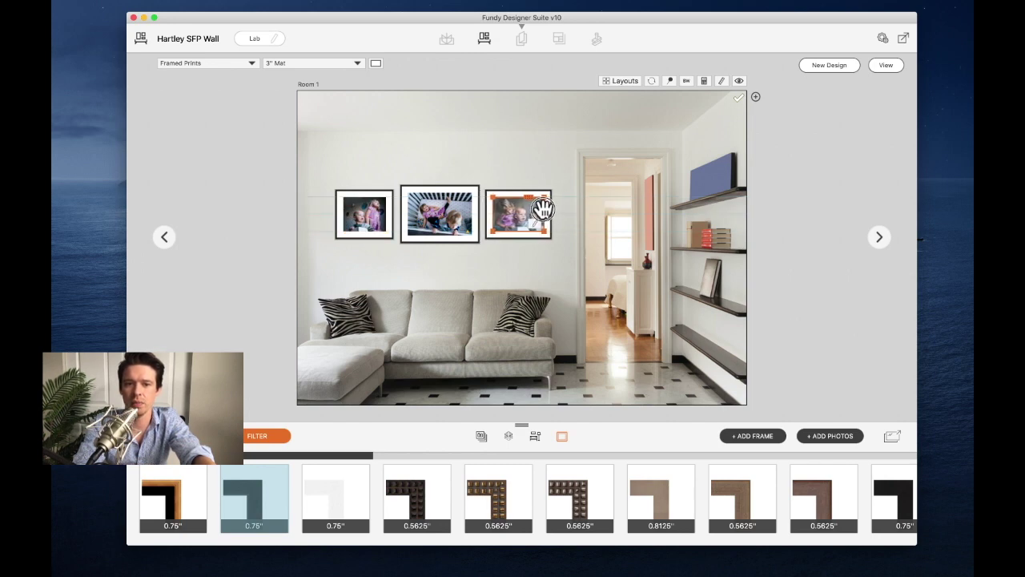
drag(581, 153, 426, 227)
drag(335, 273, 332, 288)
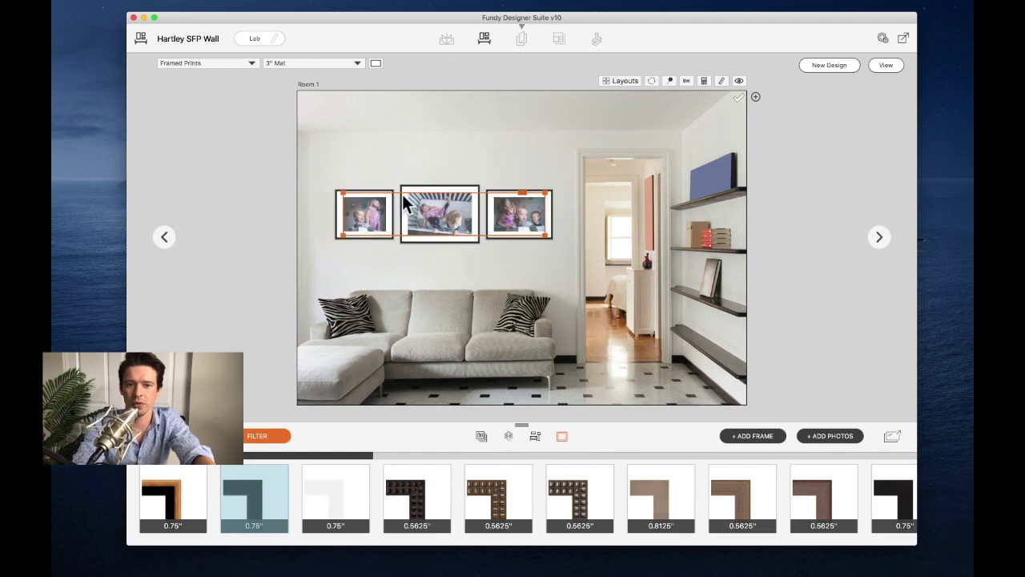
drag(433, 194, 436, 192)
click(519, 297)
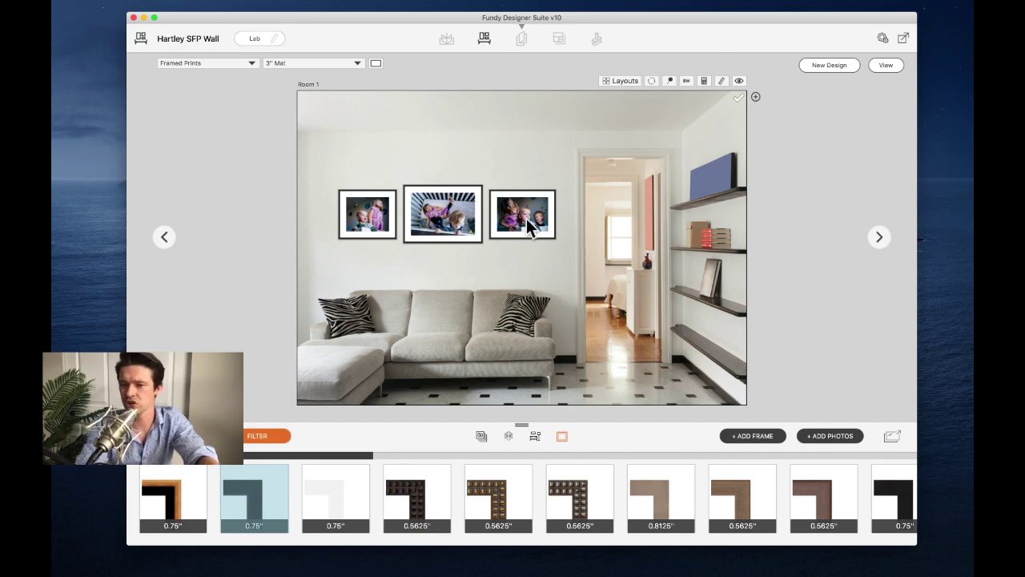
Step: Tint the mats to match the wall tone
click(376, 62)
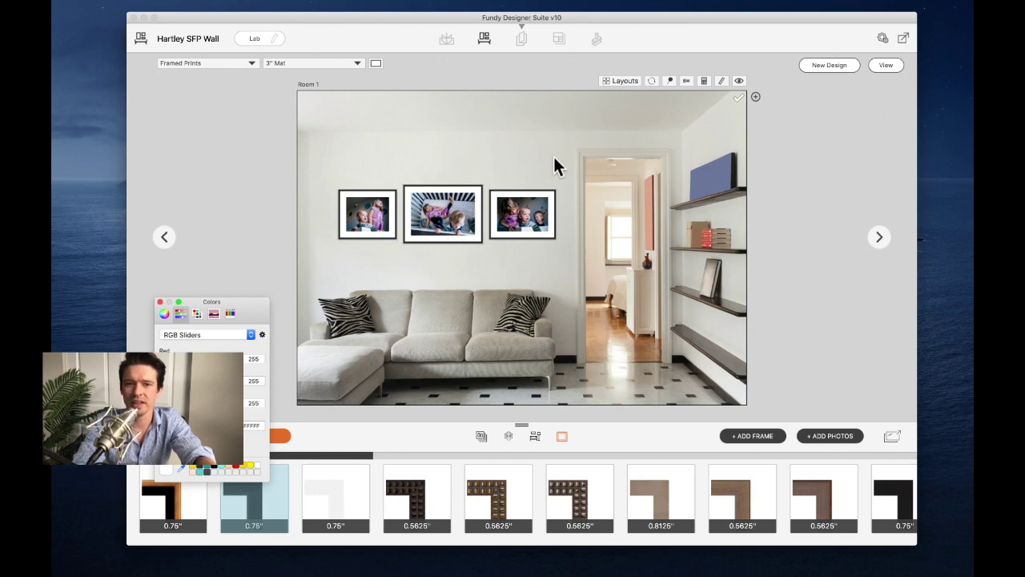
click(301, 92)
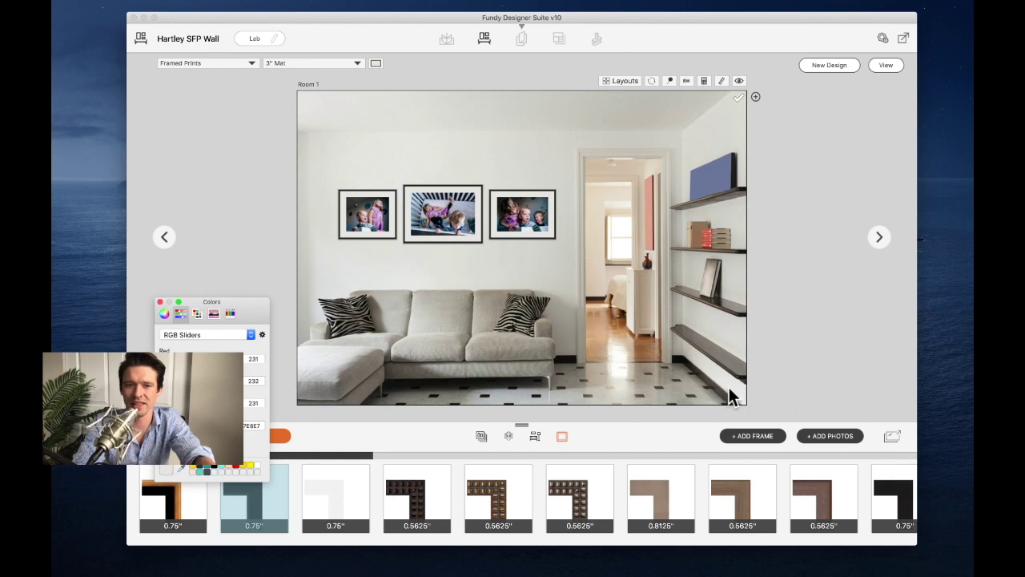
click(510, 250)
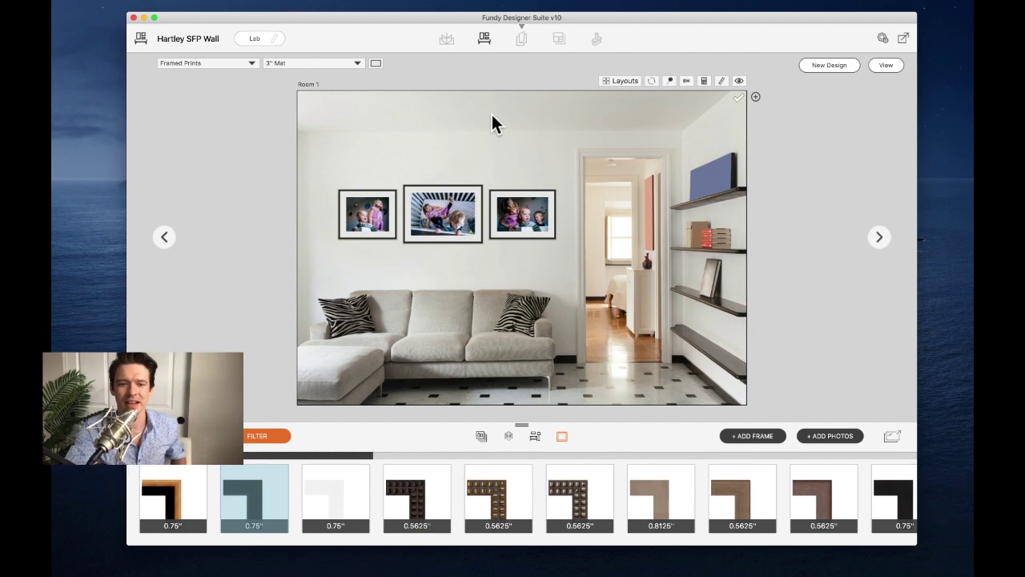
Step: Refine the mat colour on the colour wheel to a pale mint and enlarge the room preview
click(375, 64)
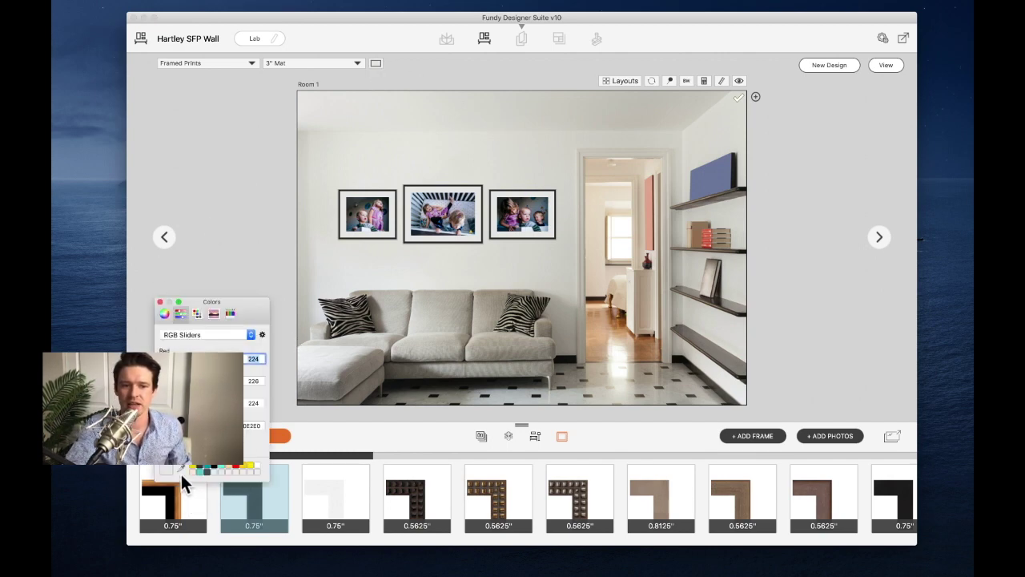
click(623, 204)
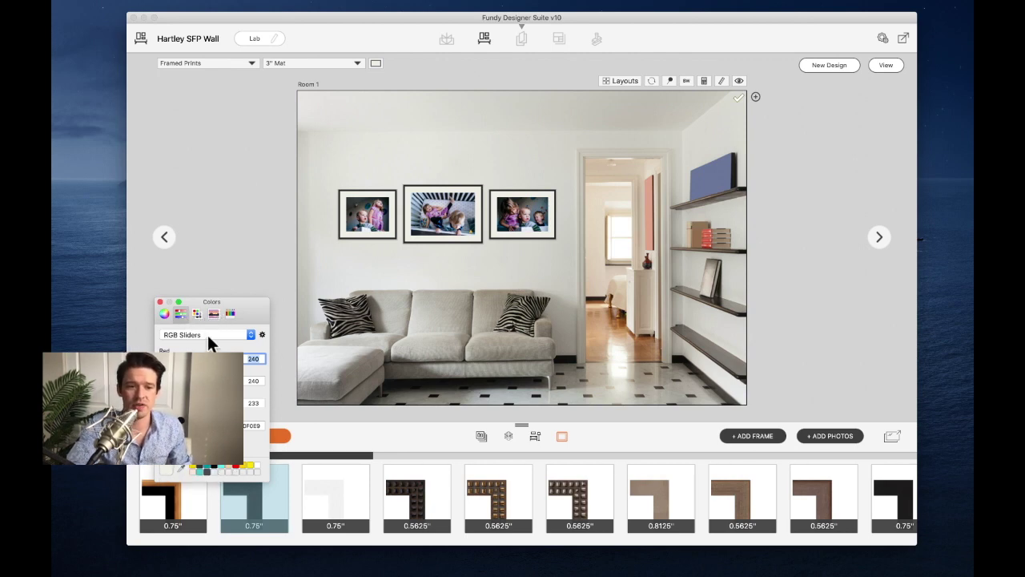
click(164, 314)
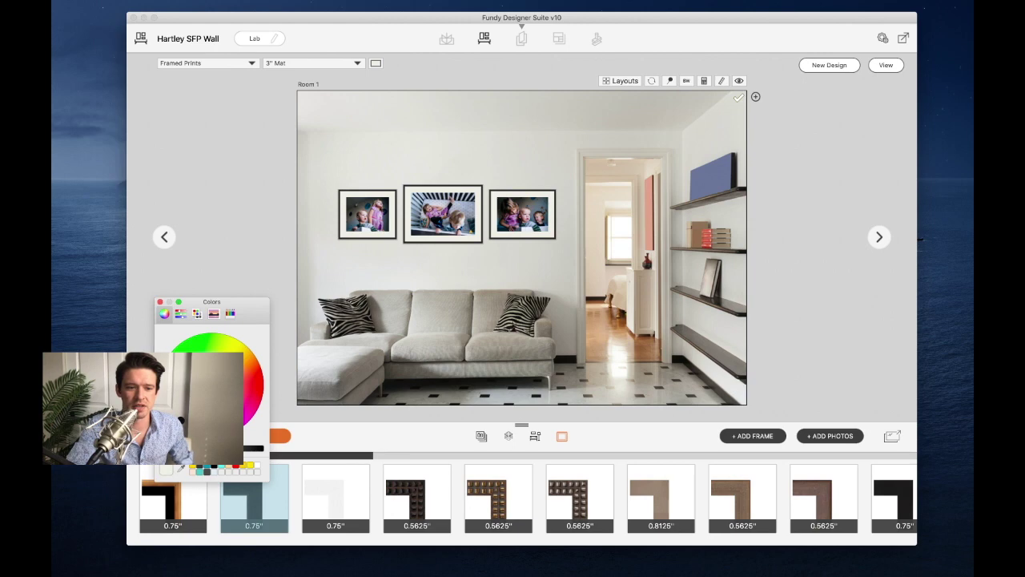
click(175, 468)
click(181, 468)
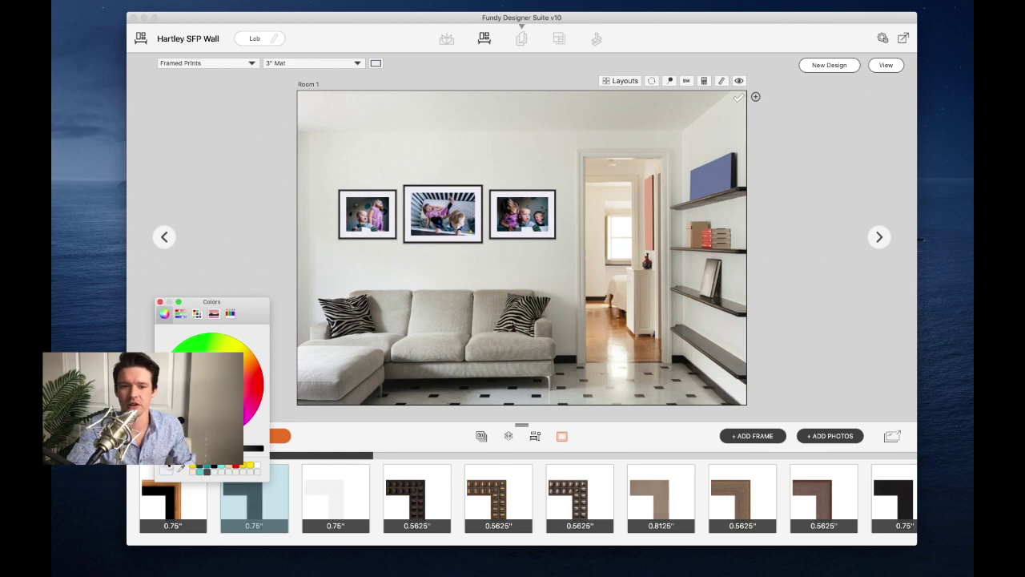
drag(259, 302, 343, 89)
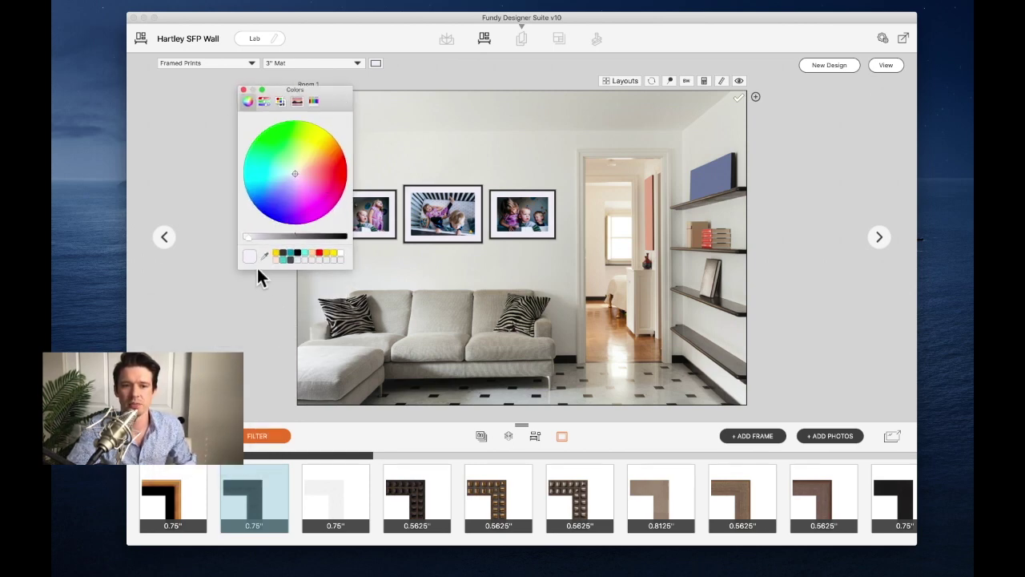
drag(251, 244, 247, 245)
drag(291, 190, 296, 178)
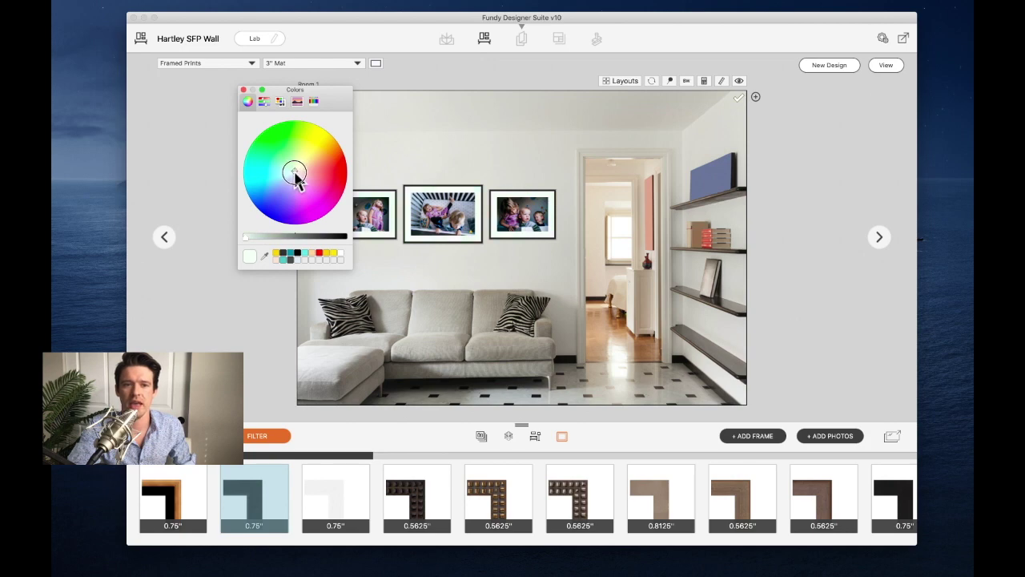
click(245, 90)
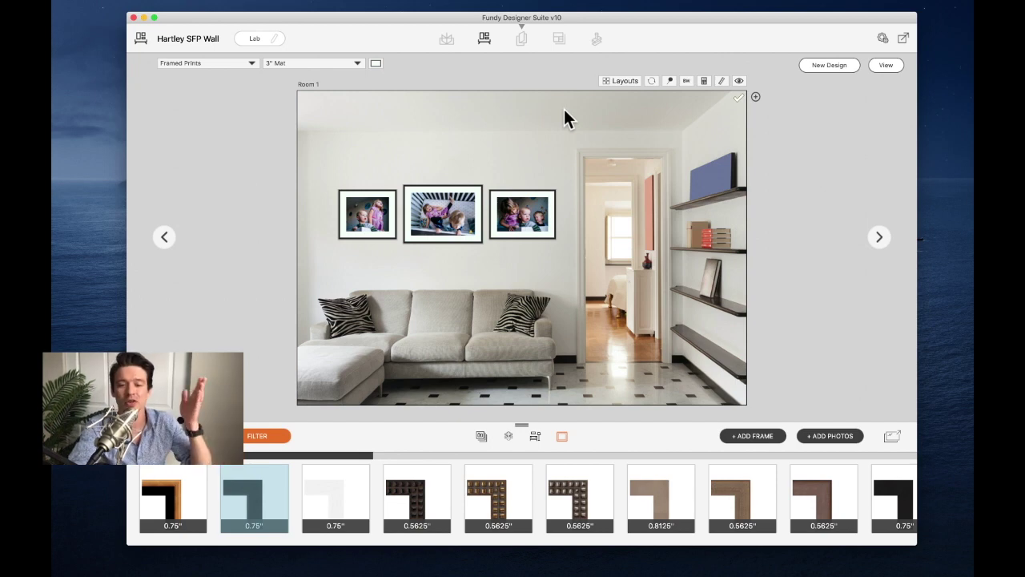
click(632, 445)
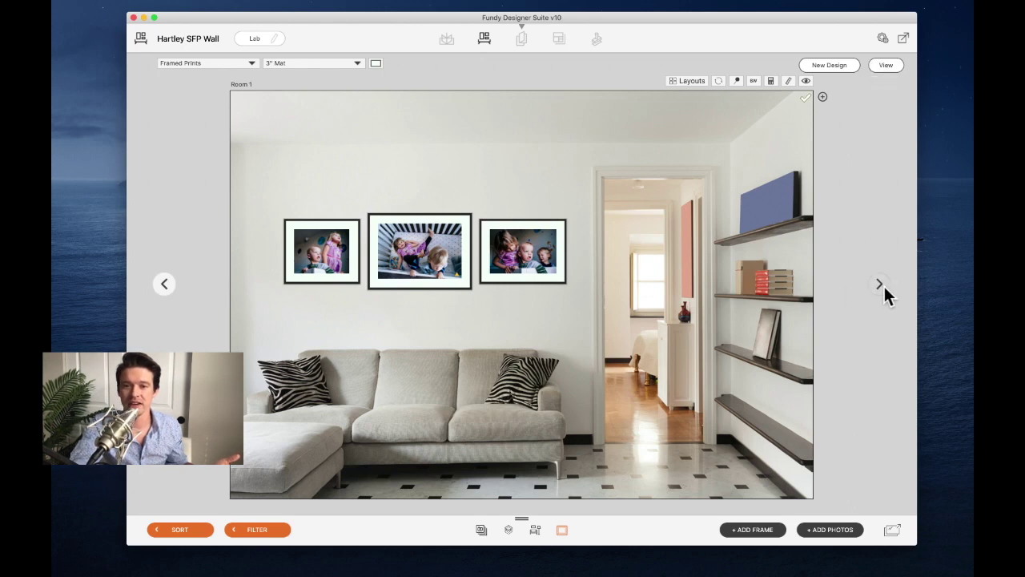
Step: Show the room thumbnails with the client photo strip below and reopen Room 1
click(887, 66)
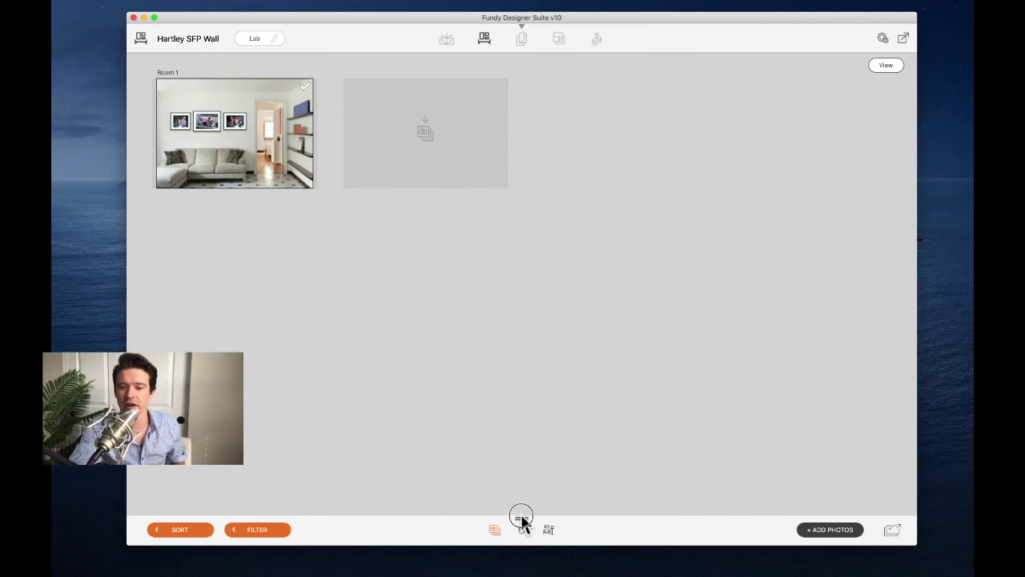
drag(521, 519, 528, 398)
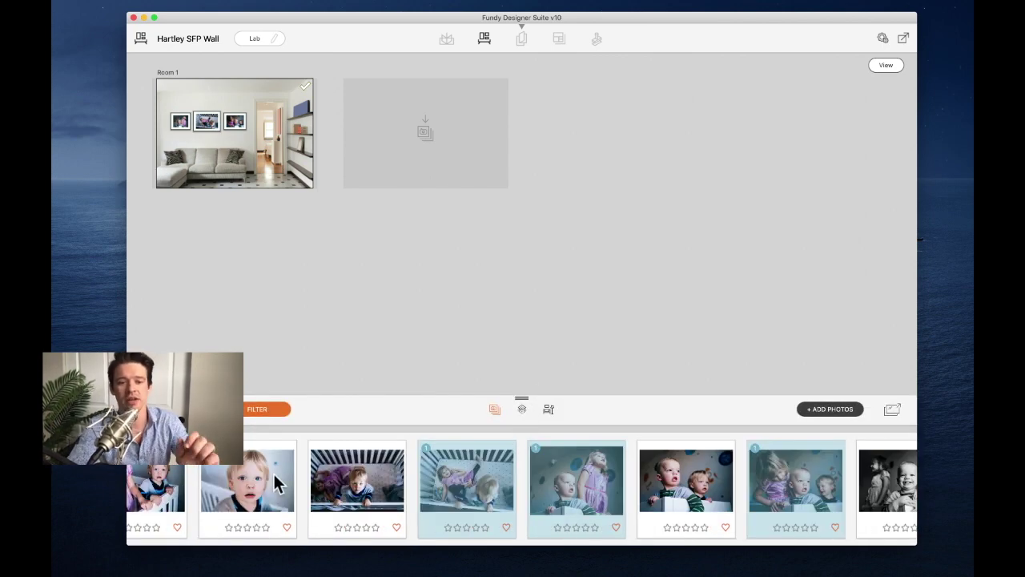
scroll(275, 476, left, 3)
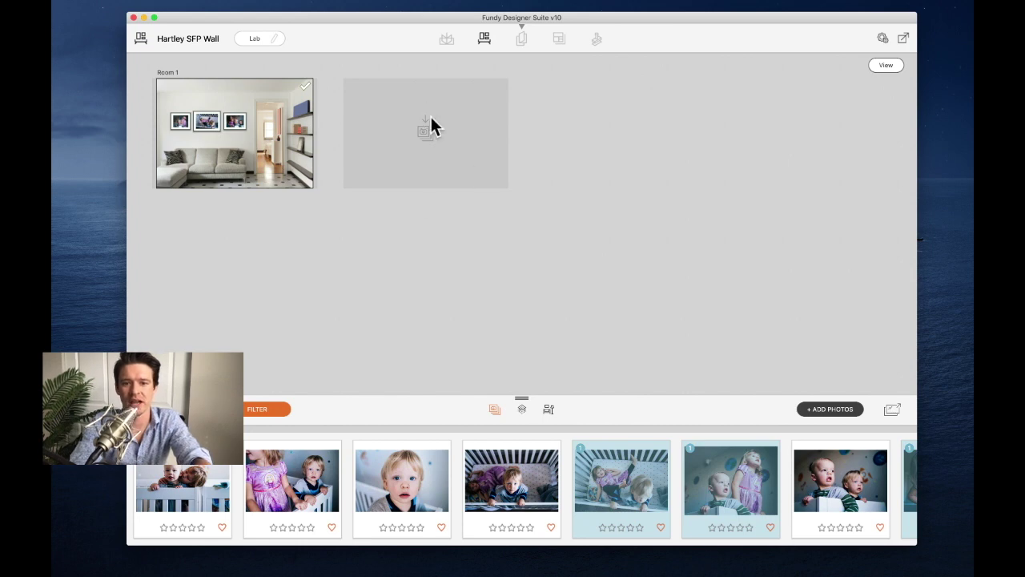
click(203, 122)
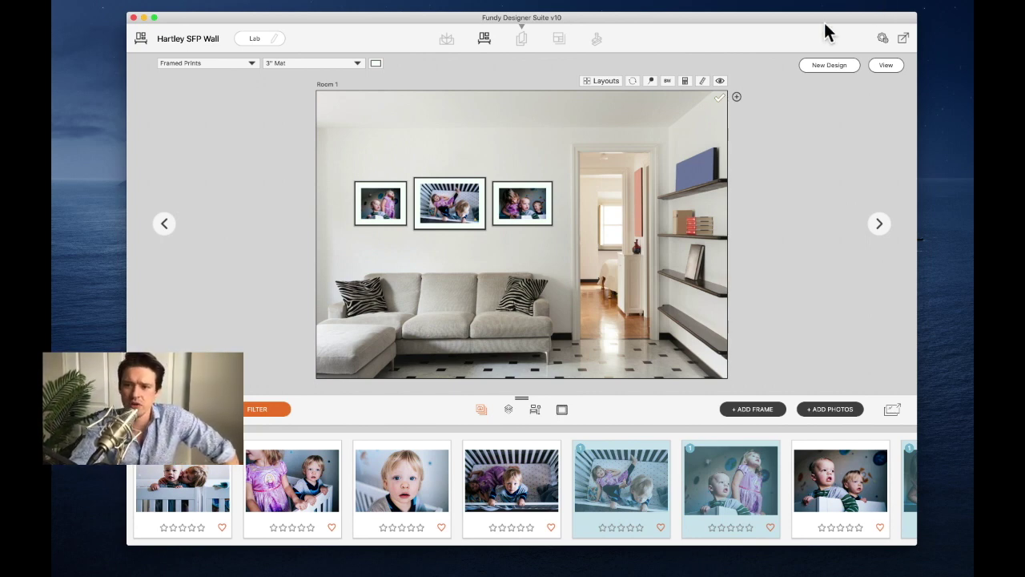
Step: Open the Design Library's Wall Collections, listing sets like Baby Wall Art and Family Wall Art
click(945, 341)
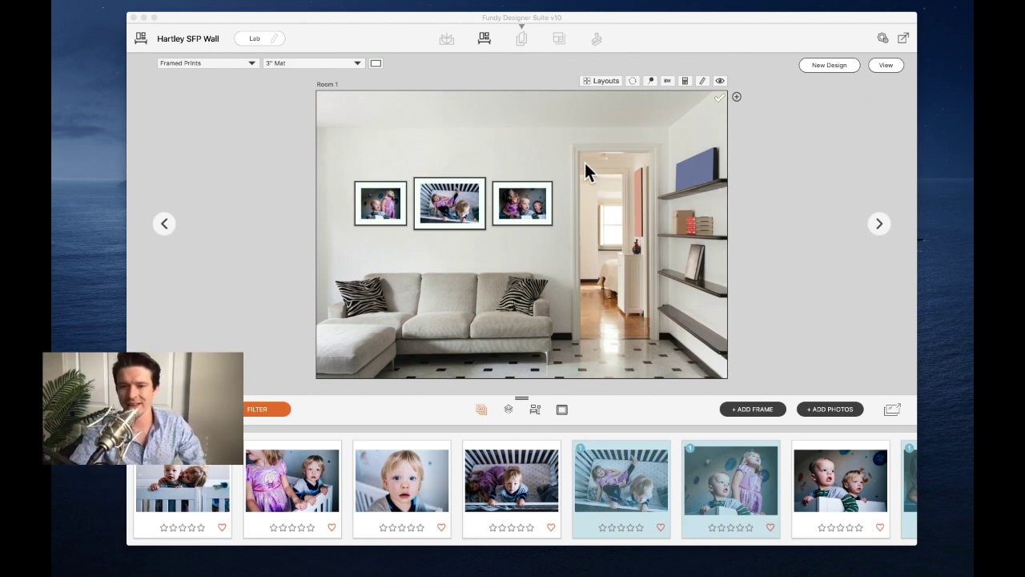
click(579, 110)
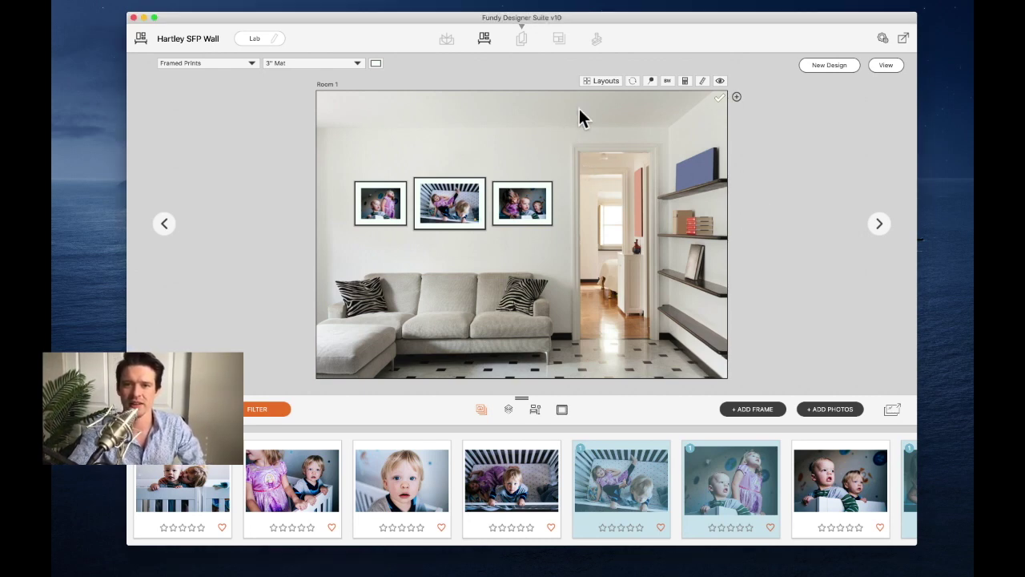
click(604, 80)
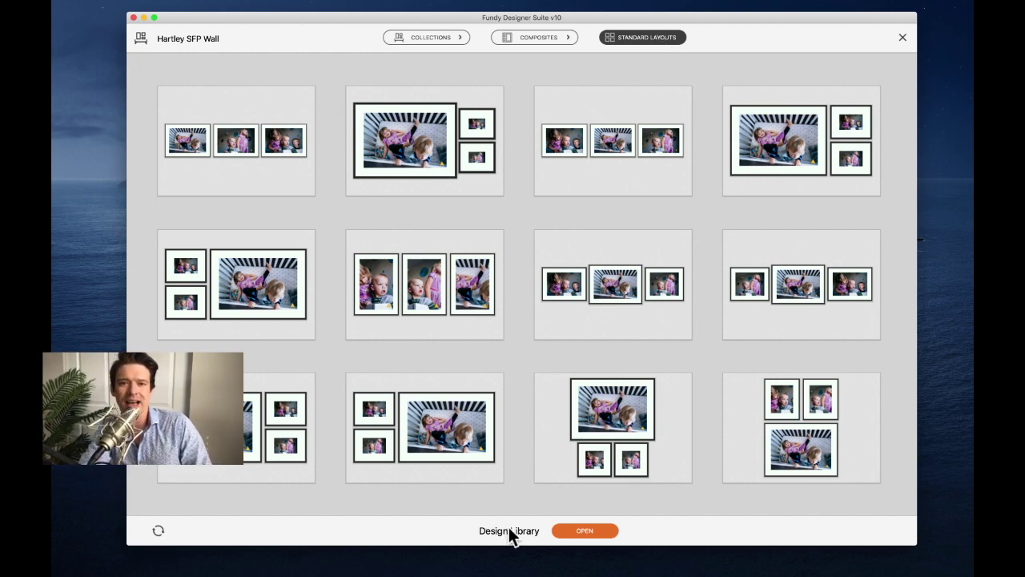
click(582, 531)
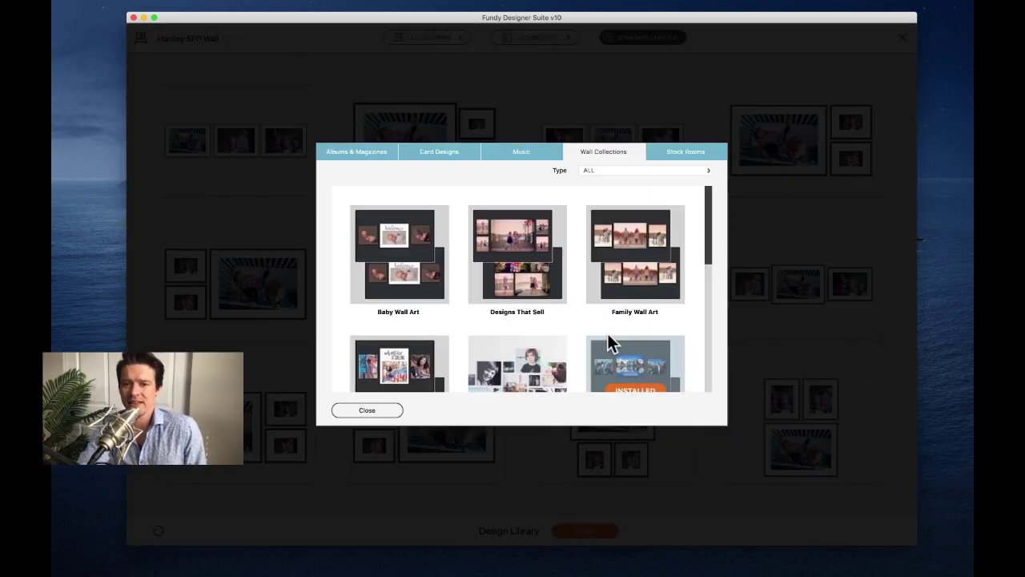
Step: Scroll the Wall Collections grid down to the Design Aglow Grab & Go Galleries set, then close it
mouse_move(637, 224)
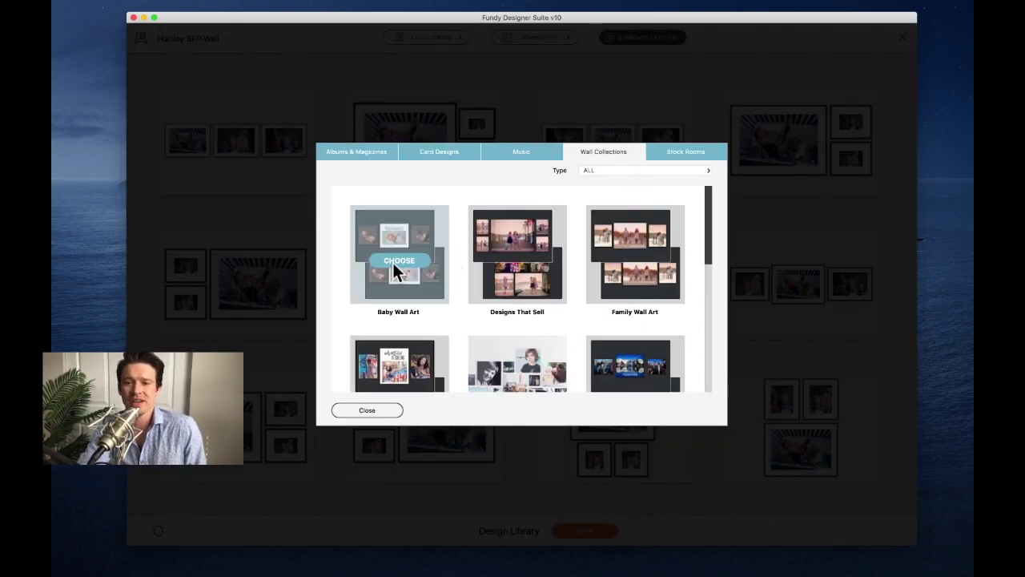
mouse_move(511, 280)
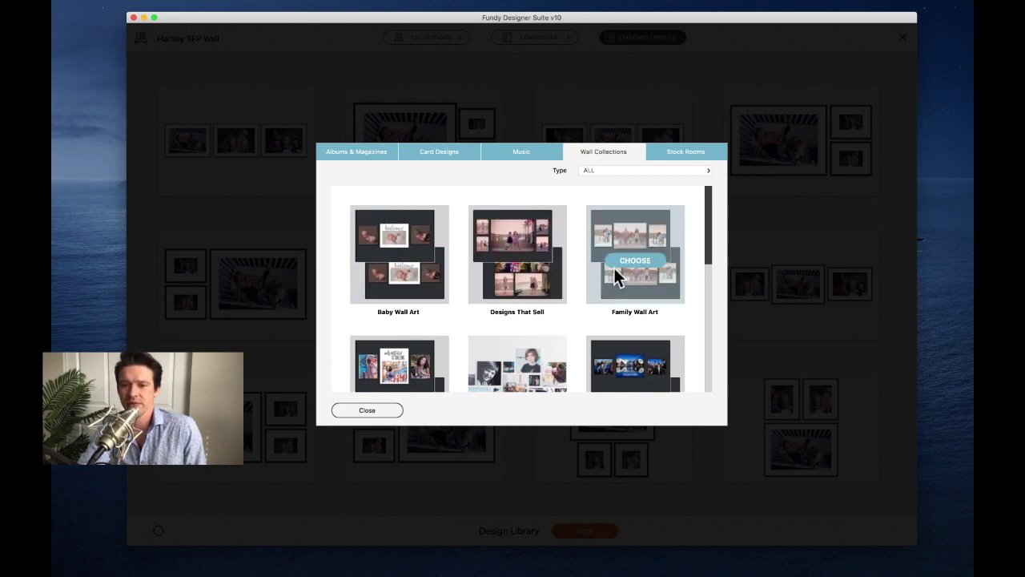
scroll(646, 249, down, 2)
scroll(643, 255, up, 1)
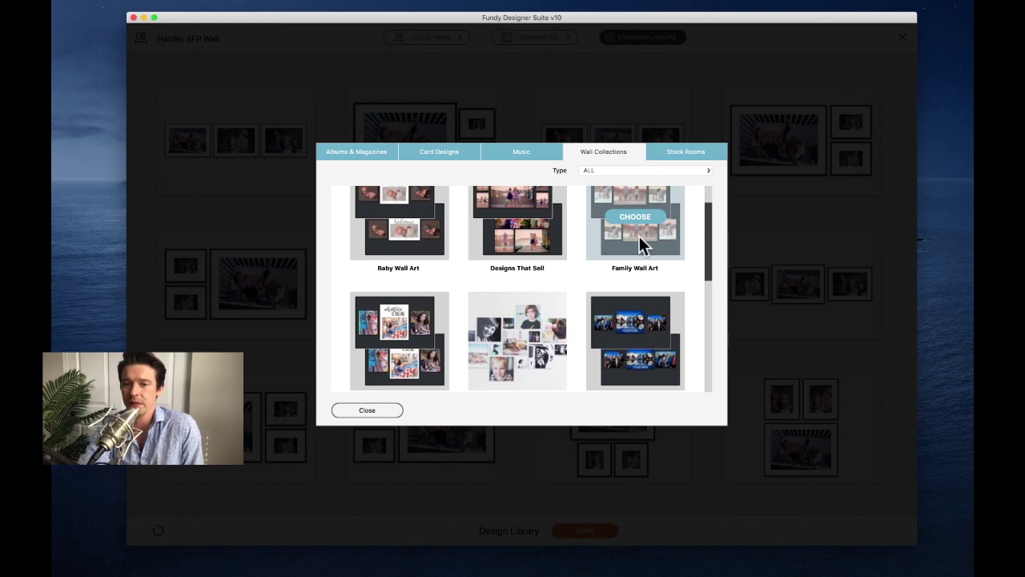
scroll(562, 245, up, 1)
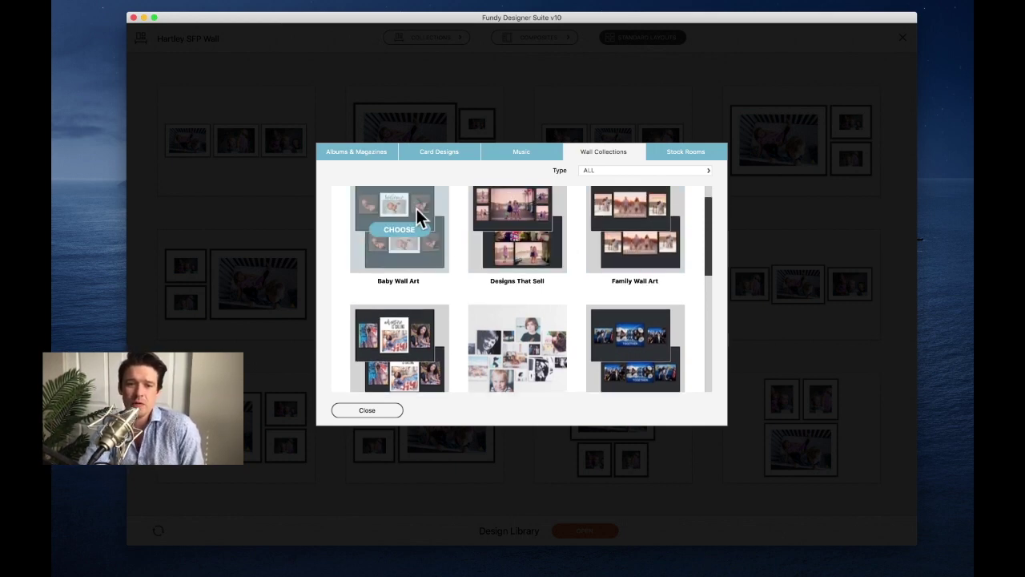
scroll(415, 241, down, 4)
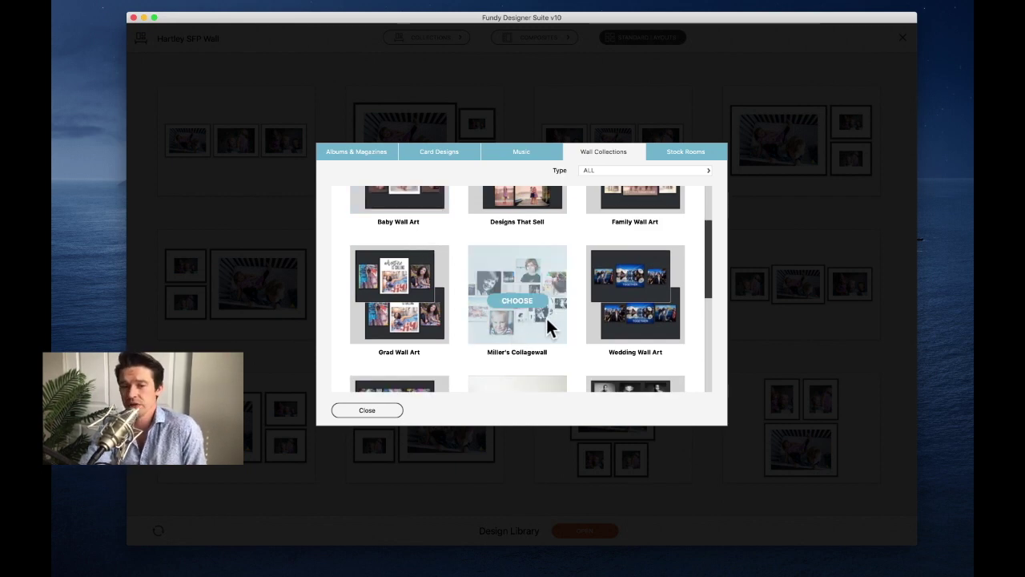
scroll(531, 295, down, 3)
scroll(519, 275, down, 5)
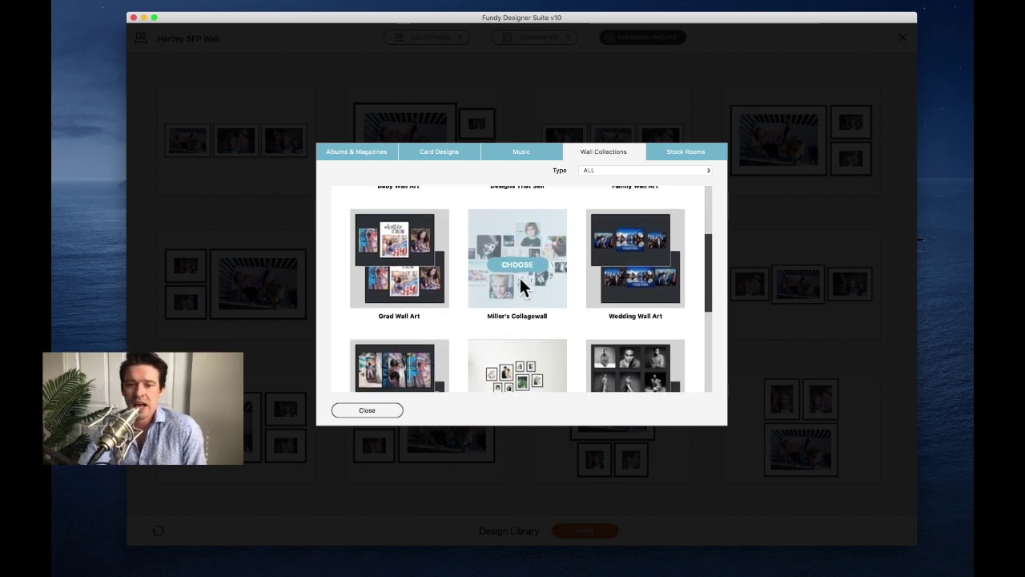
mouse_move(548, 301)
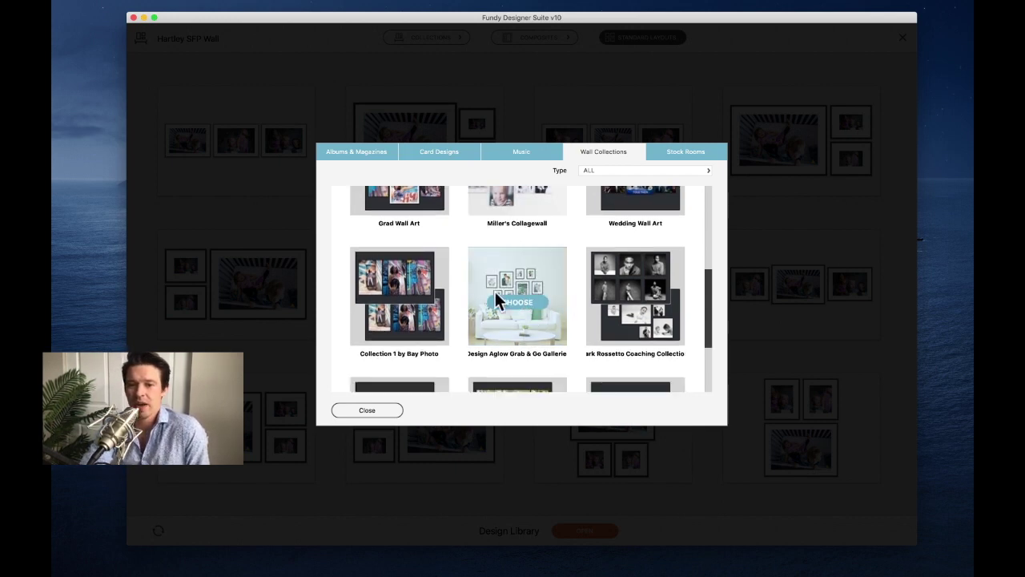
scroll(494, 289, down, 3)
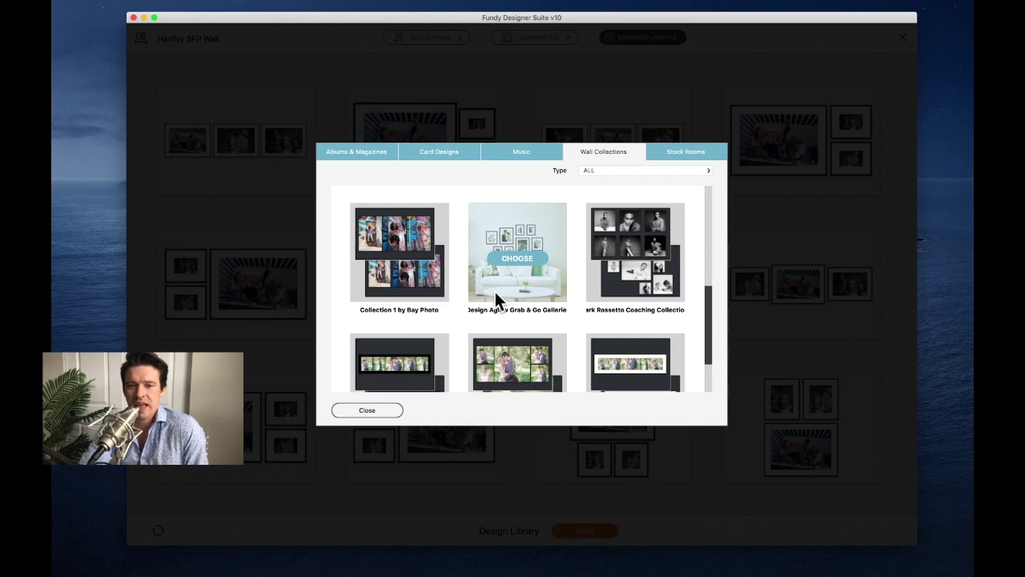
scroll(496, 294, down, 3)
scroll(496, 294, down, 2)
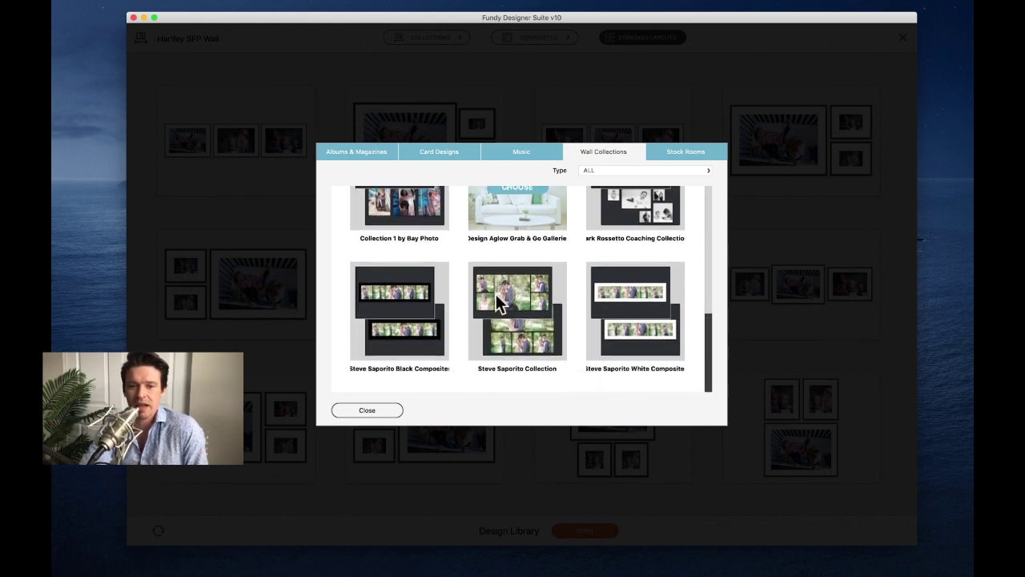
scroll(572, 301, up, 2)
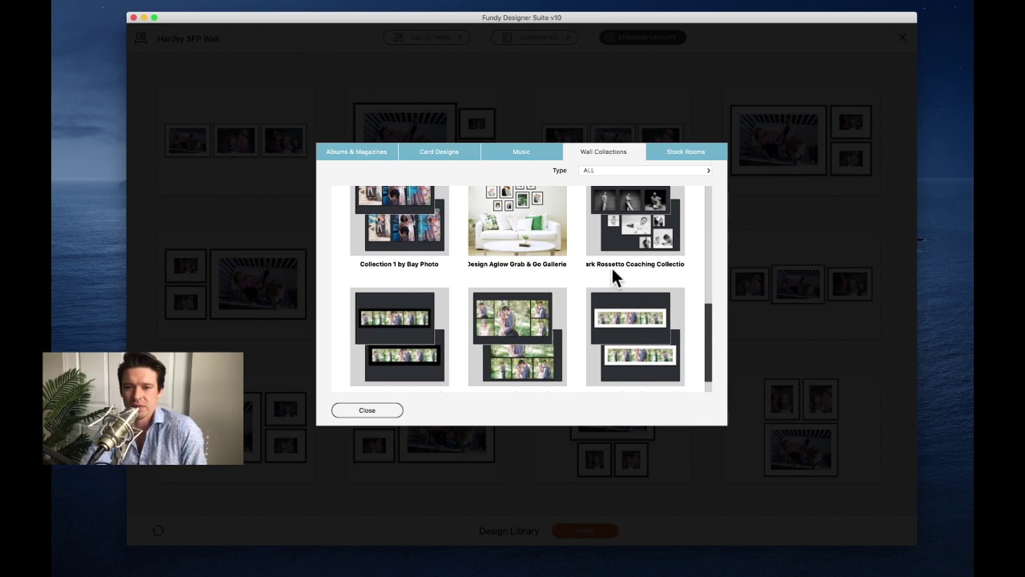
mouse_move(622, 275)
scroll(633, 280, up, 2)
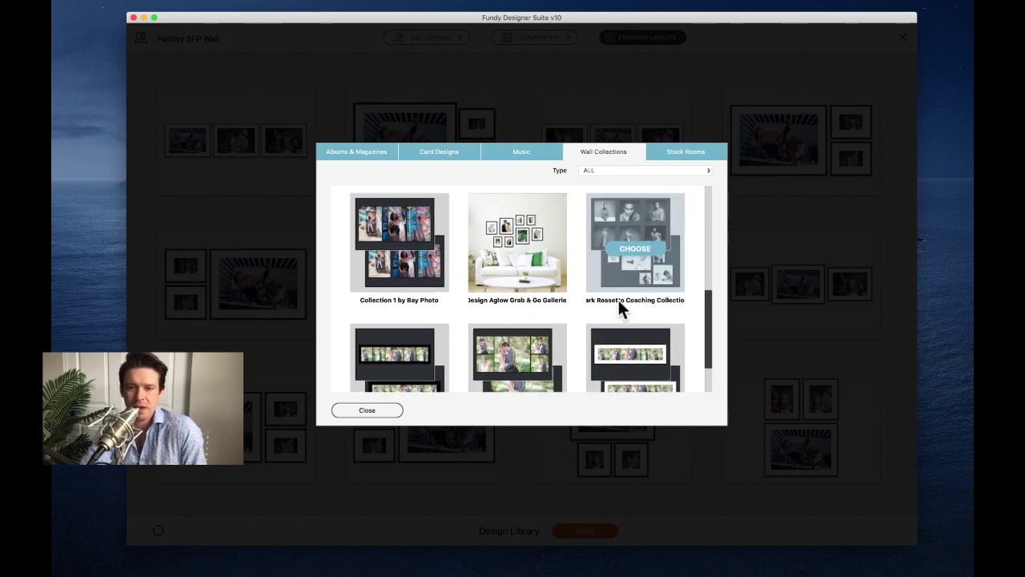
scroll(513, 272, up, 1)
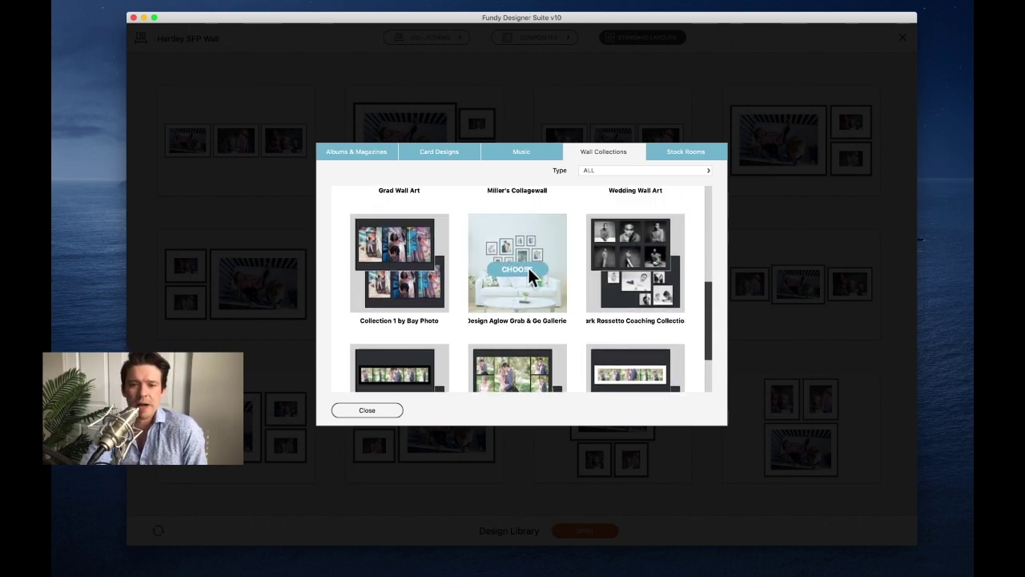
scroll(528, 274, up, 5)
scroll(529, 276, down, 3)
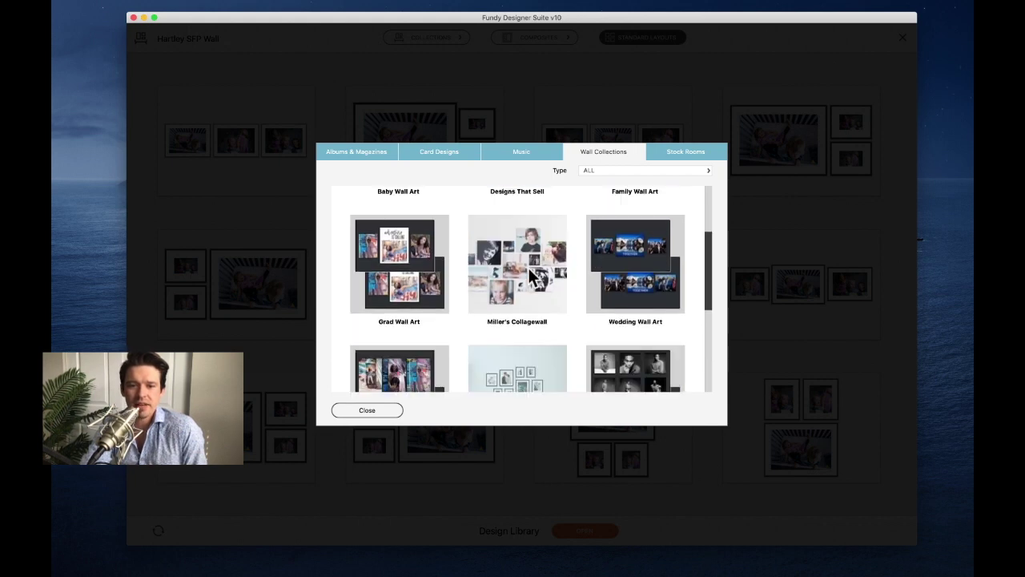
mouse_move(519, 358)
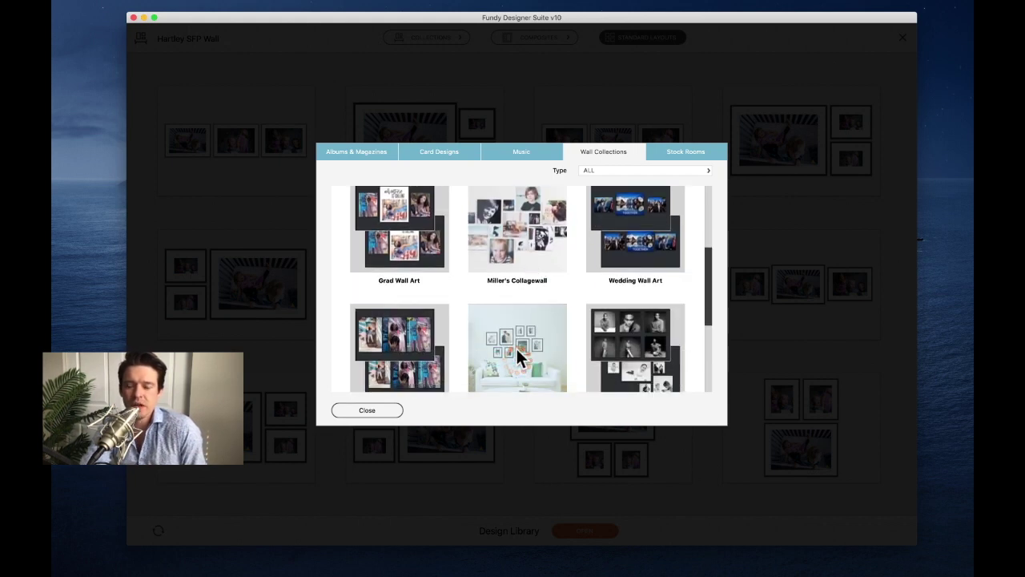
scroll(516, 352, down, 2)
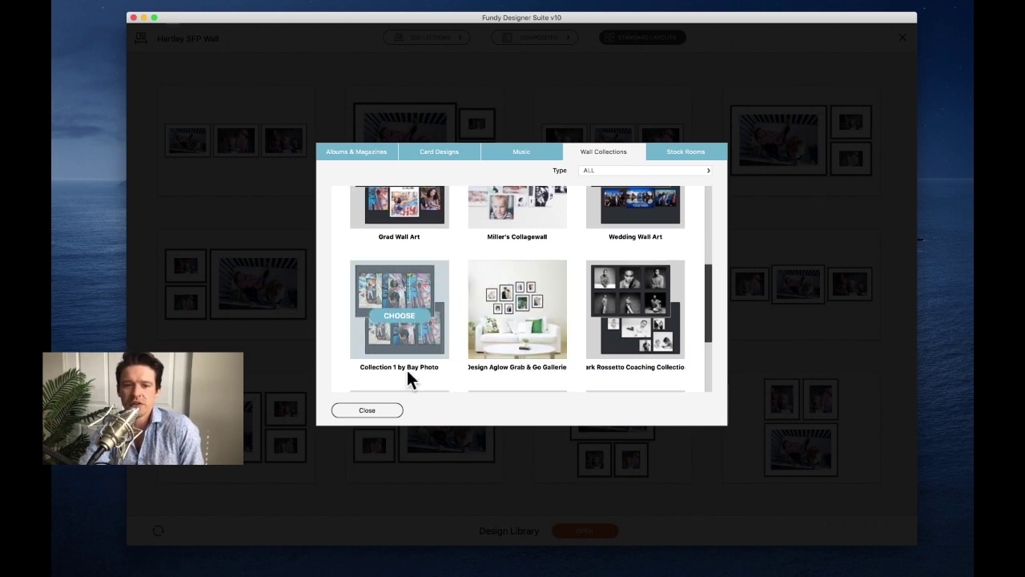
click(366, 410)
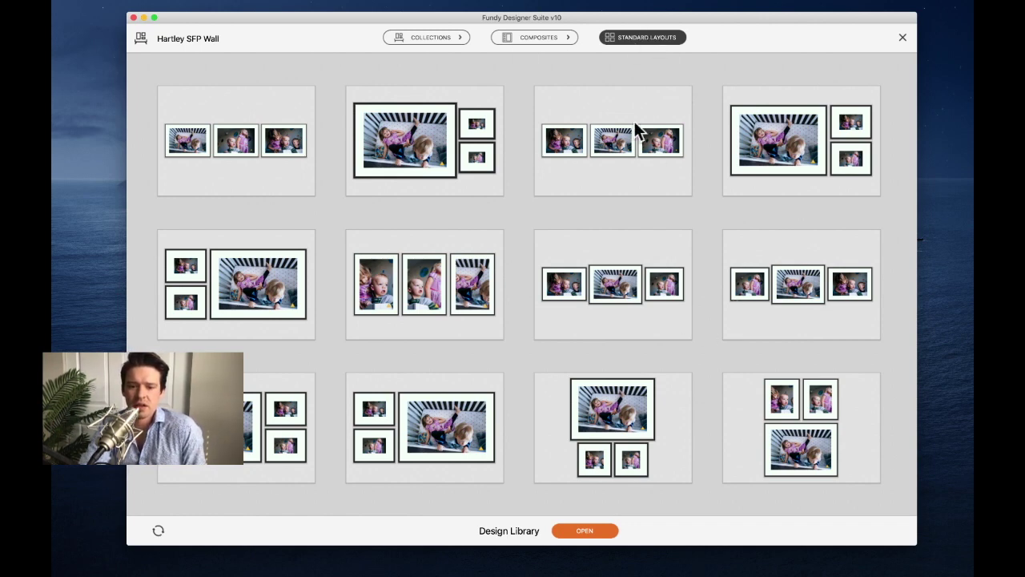
Step: Hang a middle-row Grab & Go Galleries collage from the Collections list on the Room 1 wall
click(447, 39)
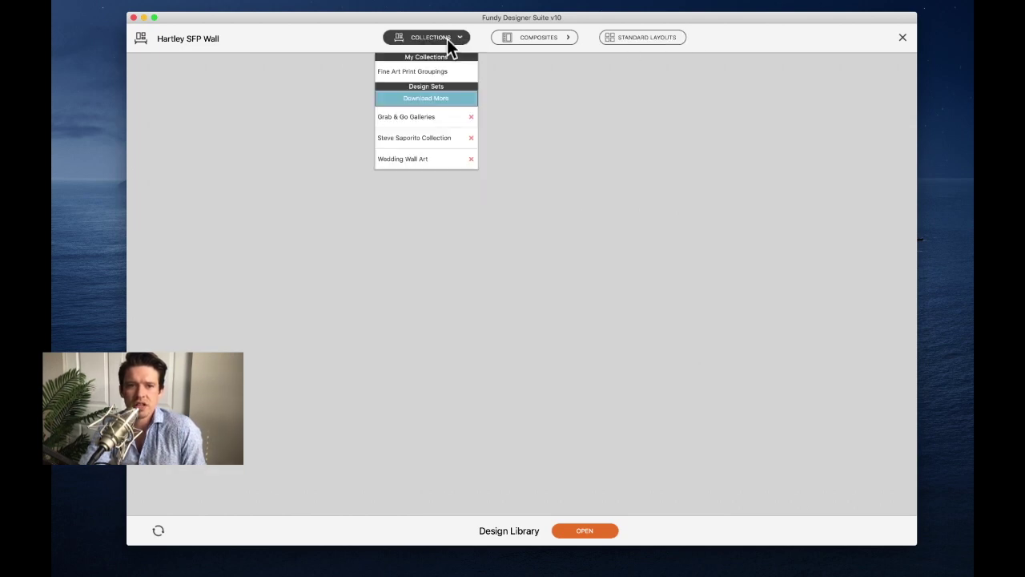
click(420, 116)
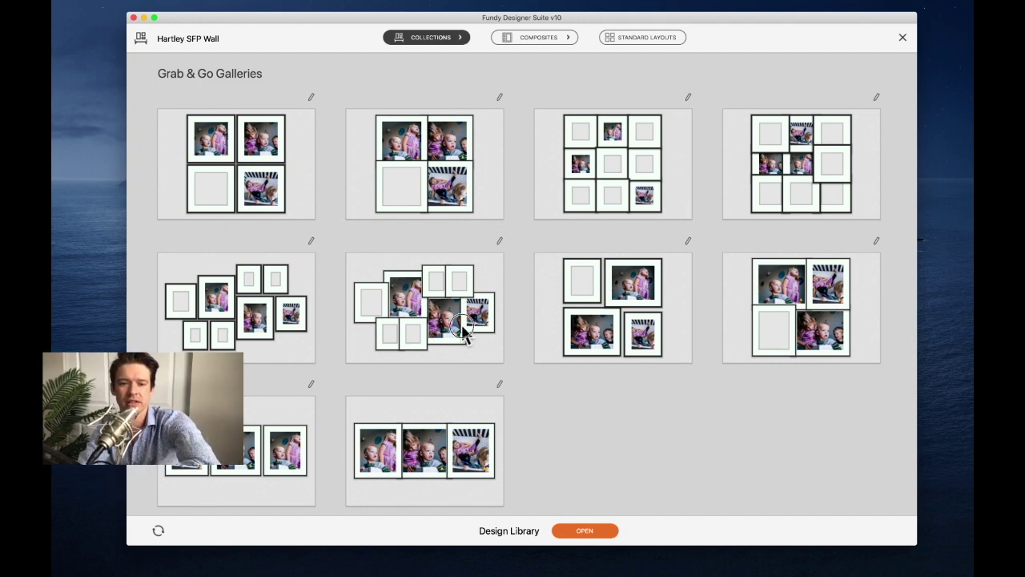
click(460, 334)
click(357, 63)
Step: Switch the wall frames to 1'' mats and nudge the whole collage up and to the right
click(310, 86)
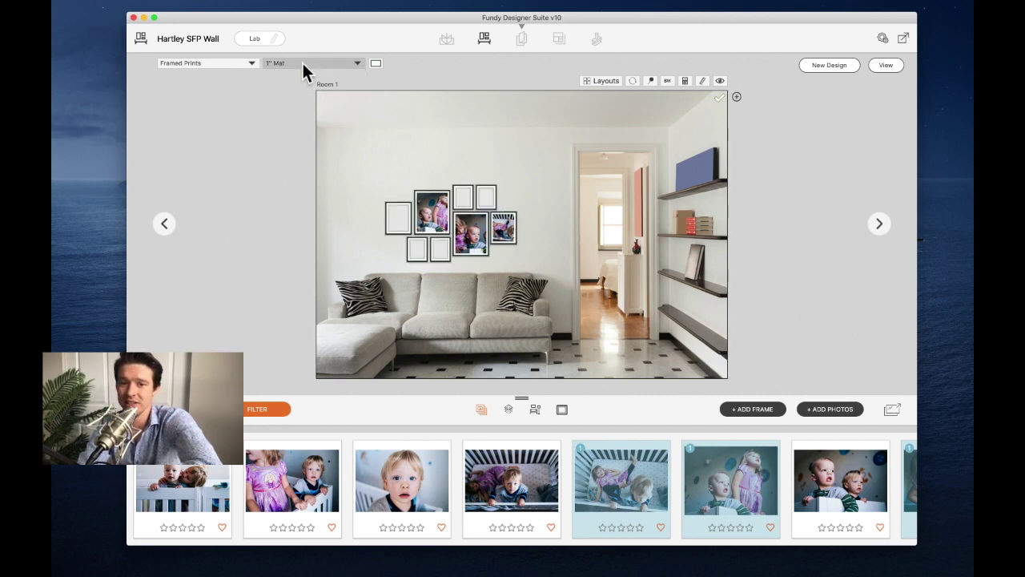
drag(545, 155, 387, 258)
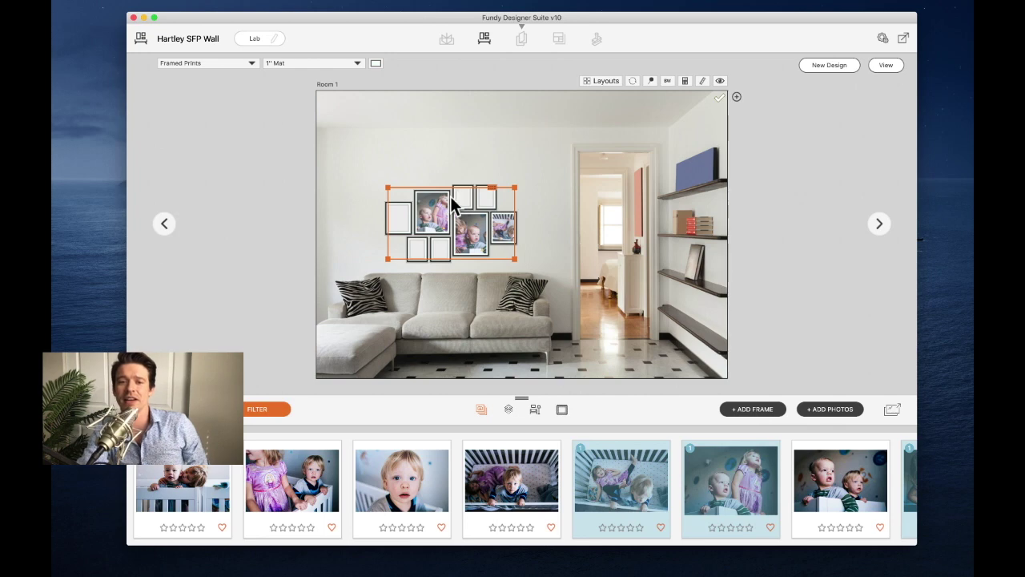
drag(483, 186, 494, 174)
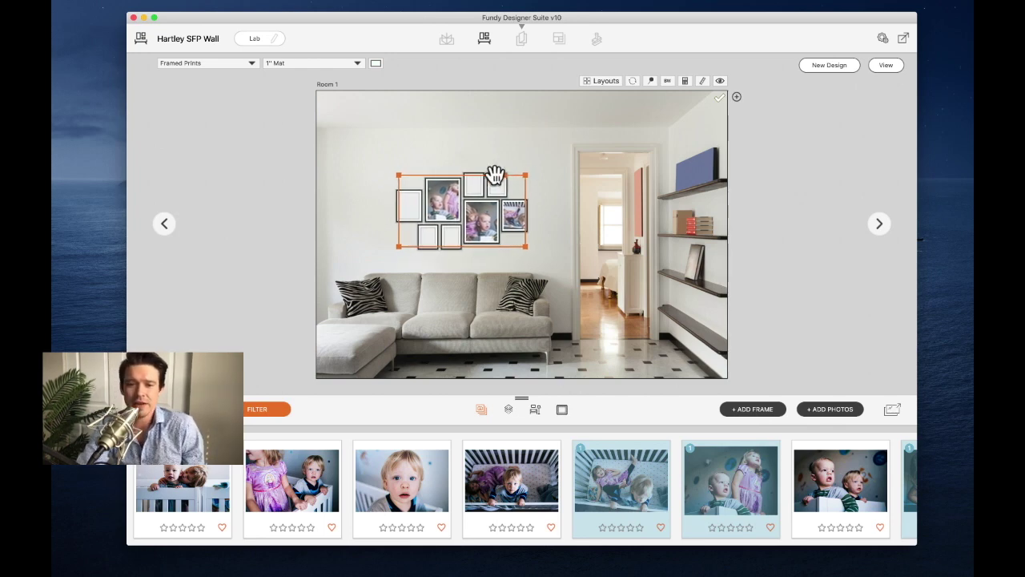
Step: Fill each empty gallery frame, bottom and top, with photos from the filmstrip
drag(439, 291, 451, 239)
click(420, 294)
drag(305, 472, 427, 236)
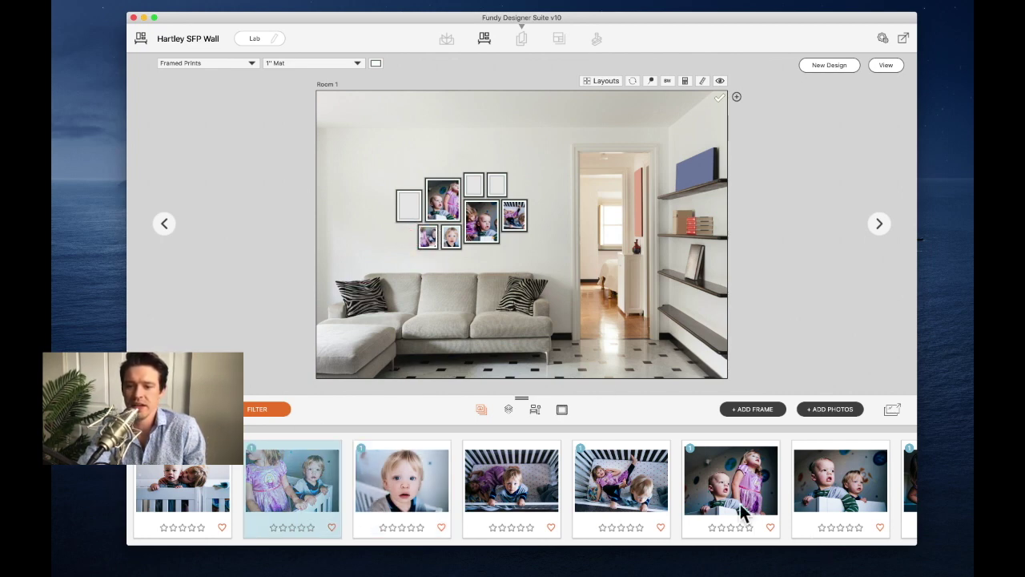
scroll(736, 506, right, 5)
drag(753, 503, 473, 186)
scroll(787, 489, right, 2)
scroll(787, 489, right, 4)
drag(682, 497, 411, 206)
drag(494, 523, 500, 182)
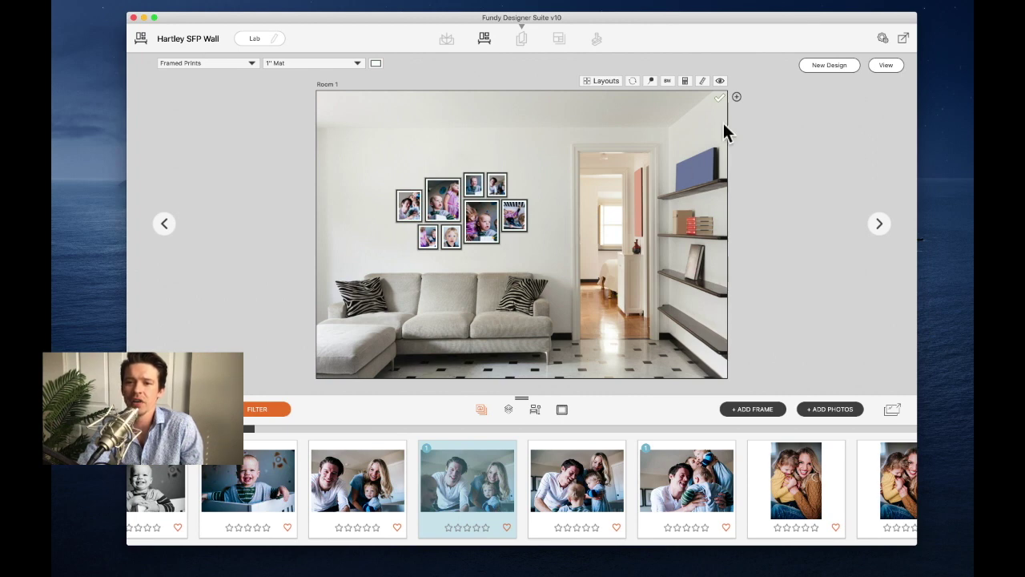
Step: Preview the wall gallery on its own, then return to the room view
click(721, 81)
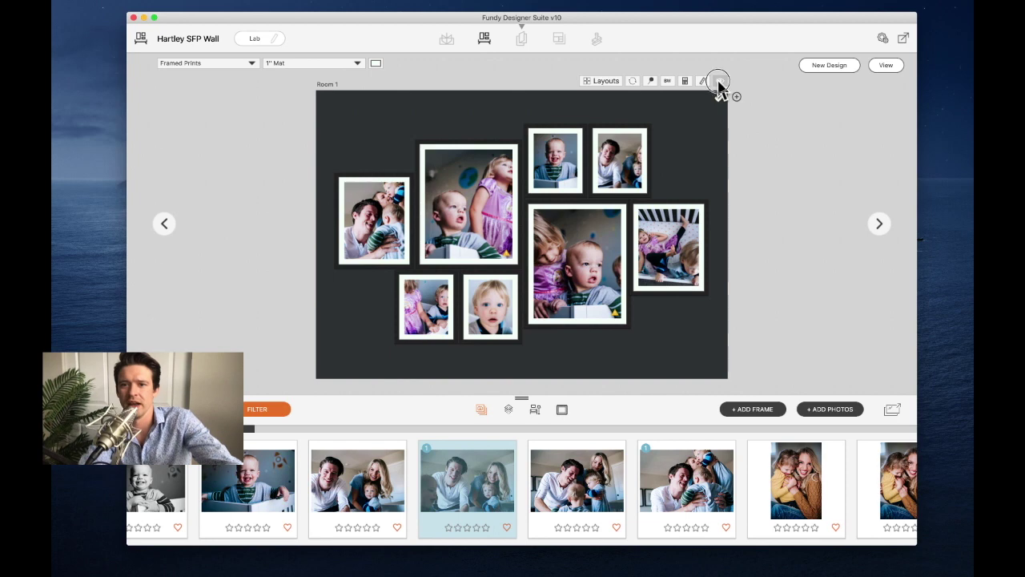
click(718, 81)
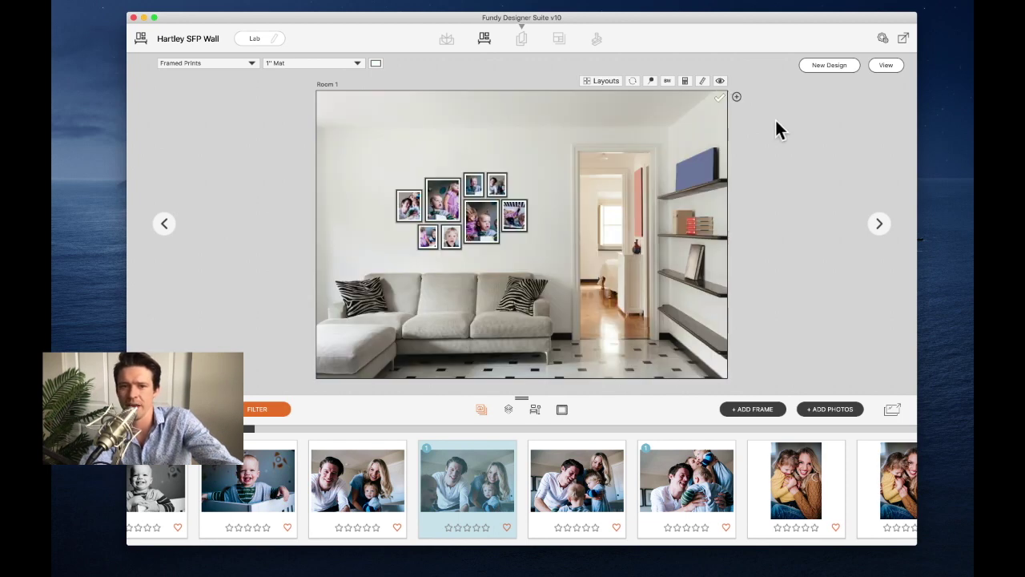
click(947, 328)
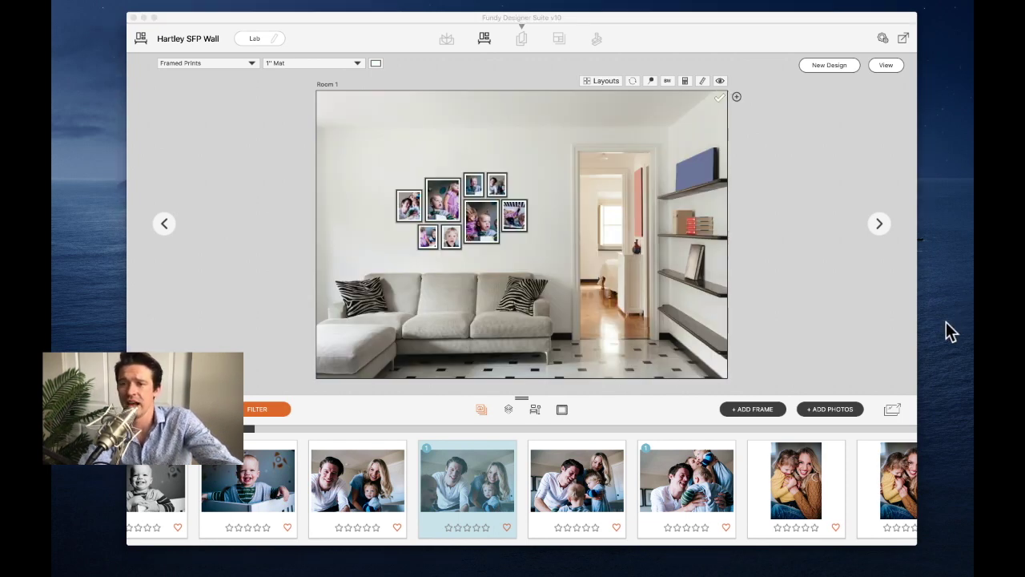
click(445, 44)
Step: Open the Six Figure Photography Mastermind Album's Pages 15-16 spread, its alternative layouts and the design library
click(444, 44)
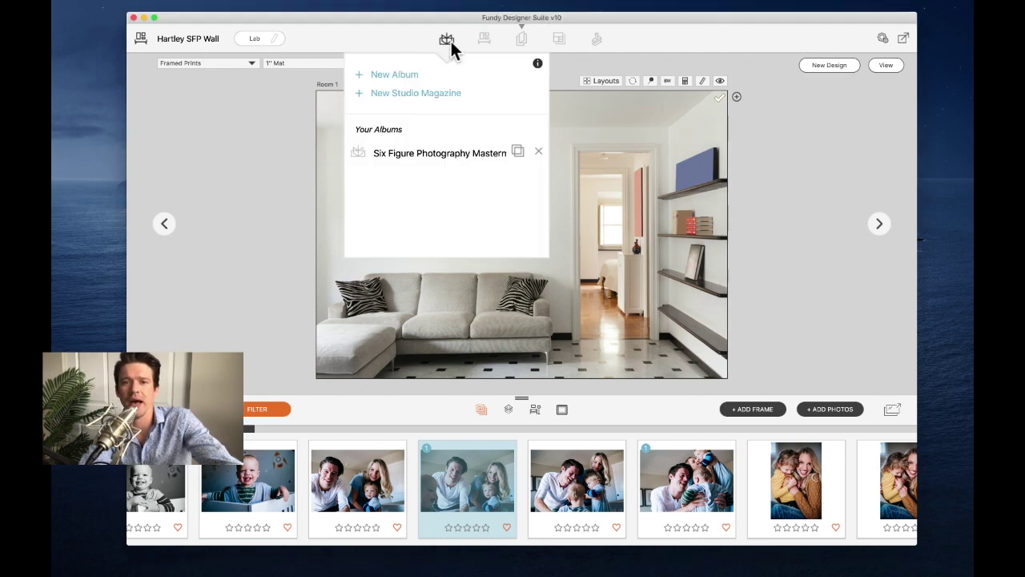
click(421, 154)
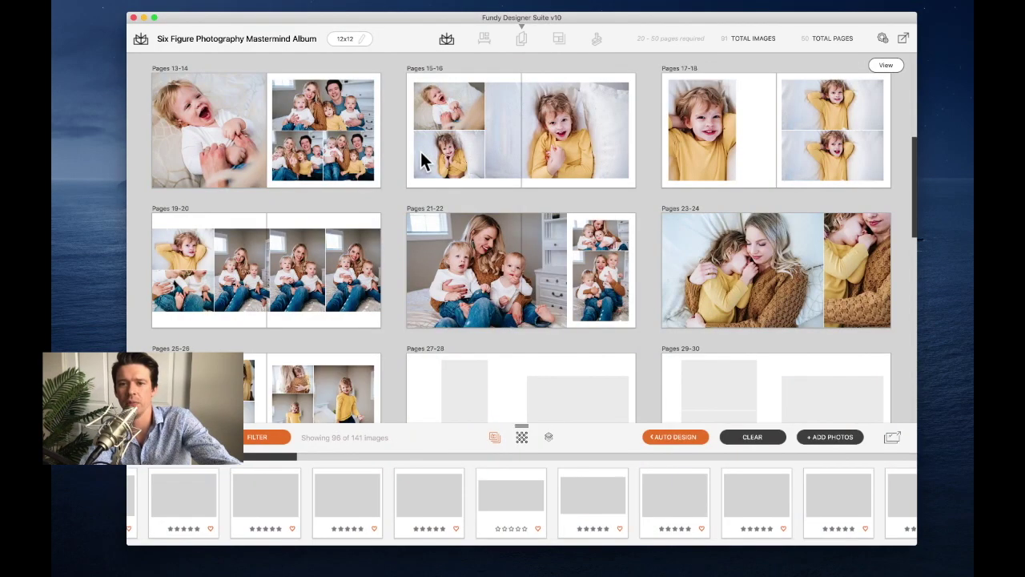
double_click(563, 132)
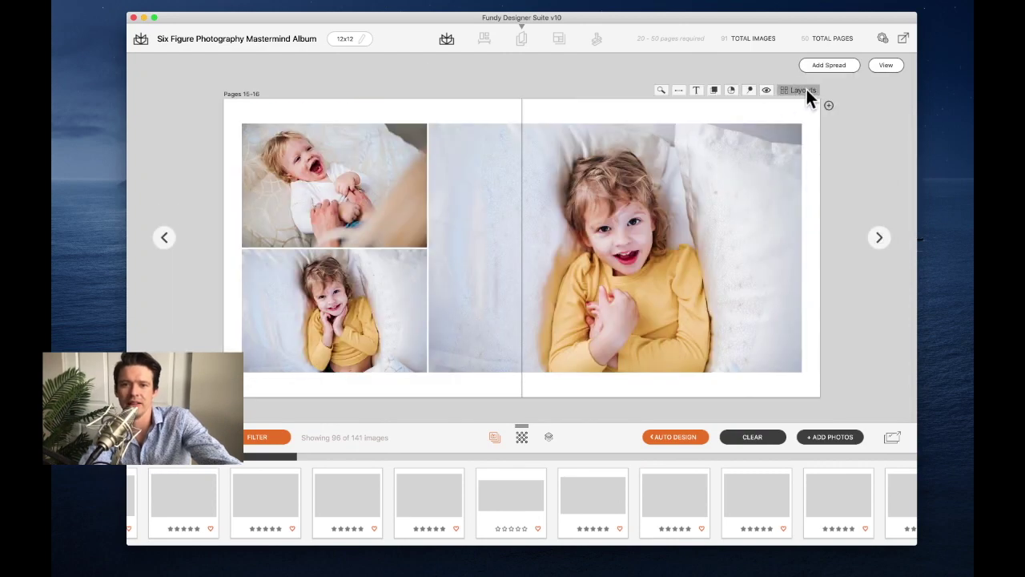
click(804, 89)
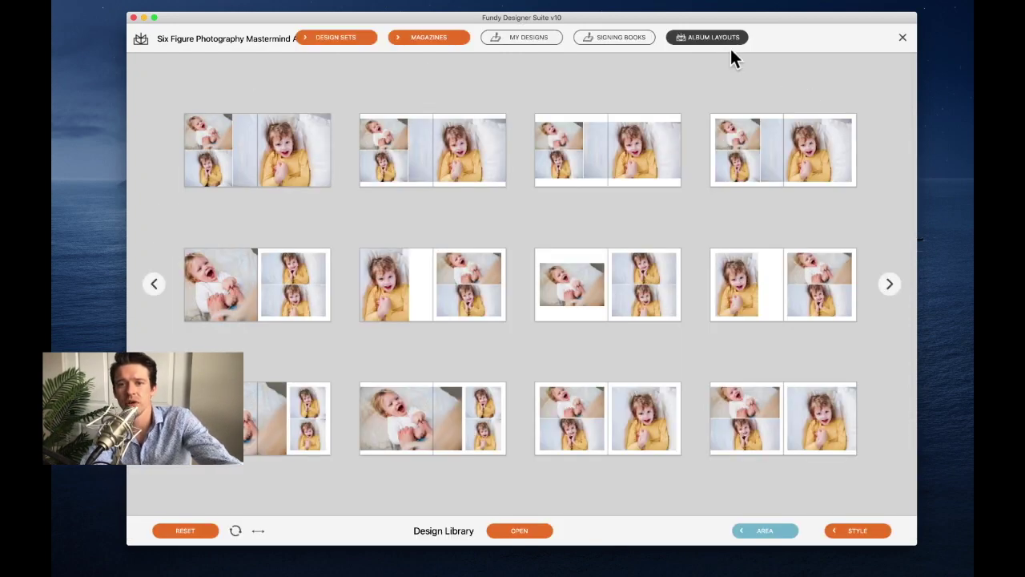
click(532, 533)
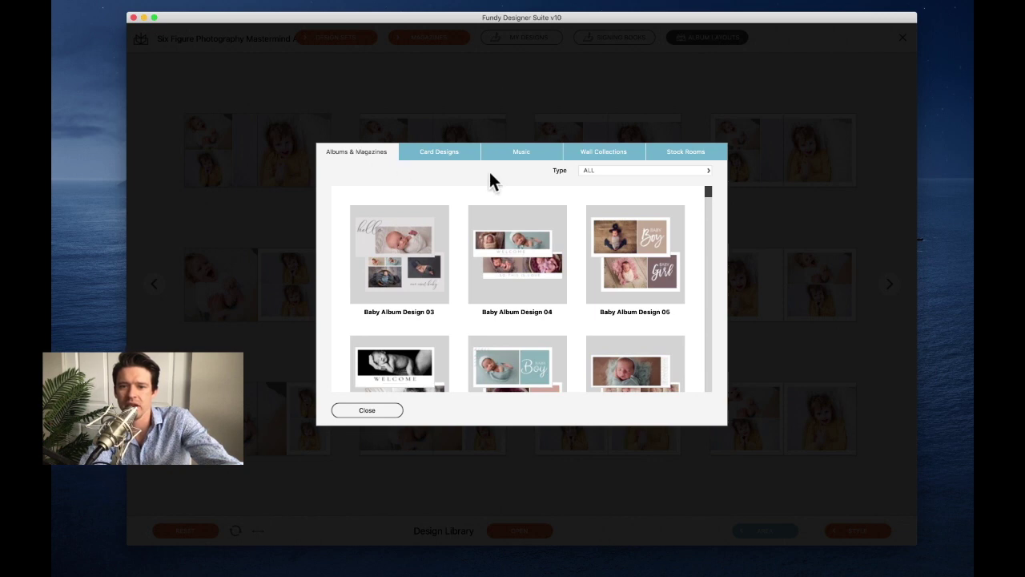
Step: Filter the design library's Type to Wedding album designs
click(609, 171)
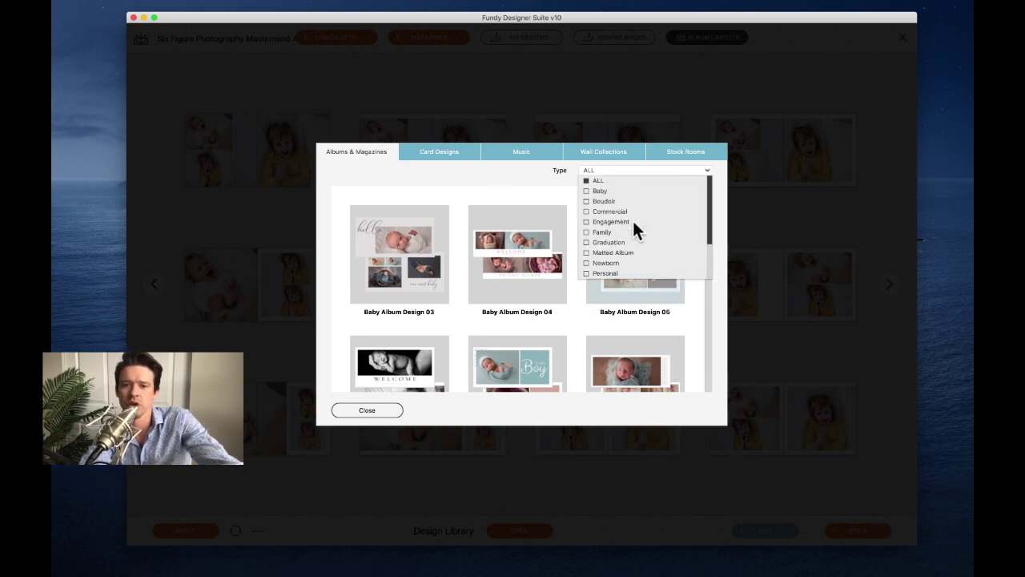
scroll(633, 229, down, 3)
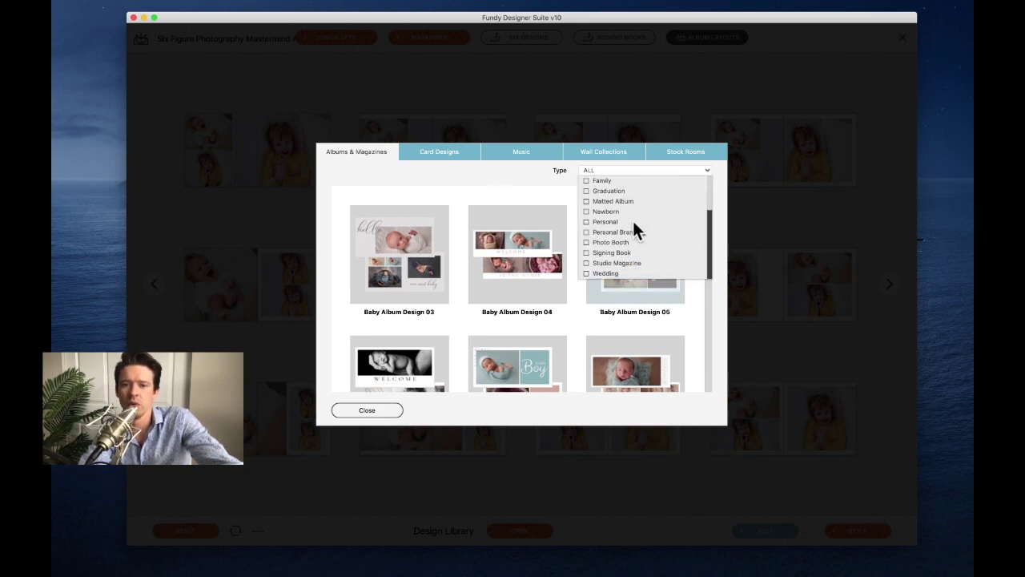
click(587, 273)
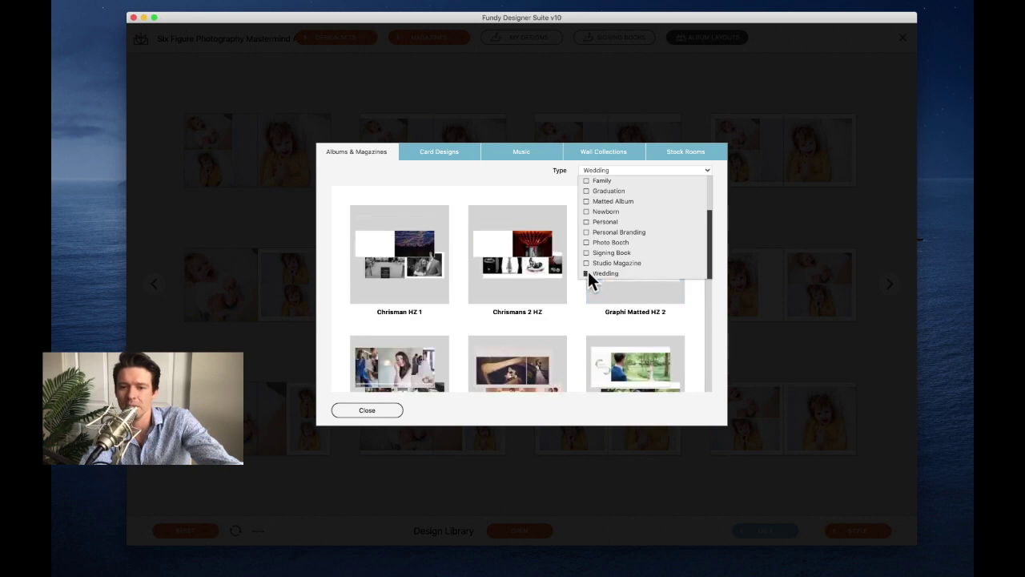
click(547, 195)
Step: Browse the Wedding designs, then close the library and the album layouts grid
scroll(596, 274, down, 5)
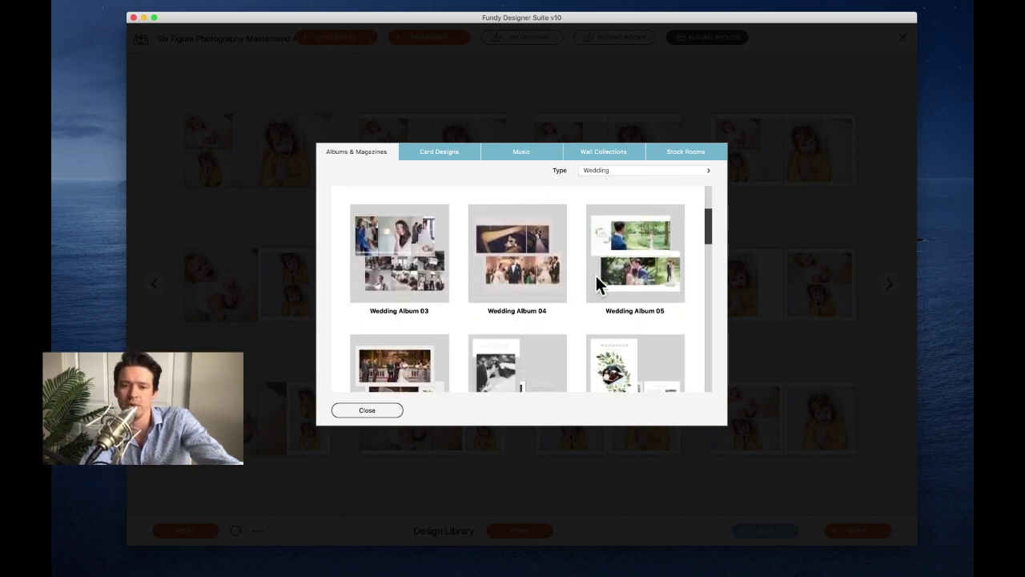
scroll(596, 273, down, 2)
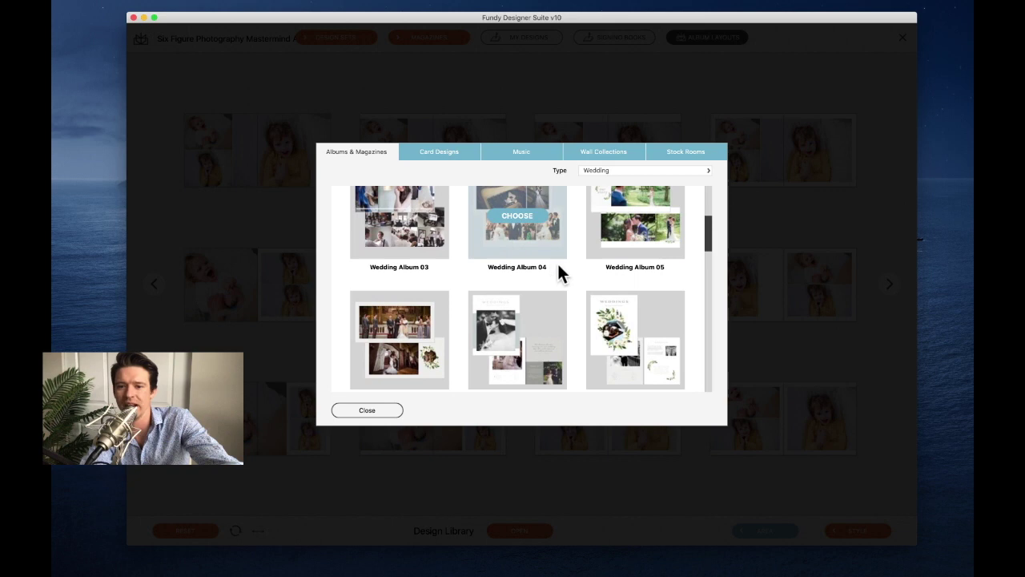
scroll(463, 262, down, 1)
scroll(505, 257, down, 1)
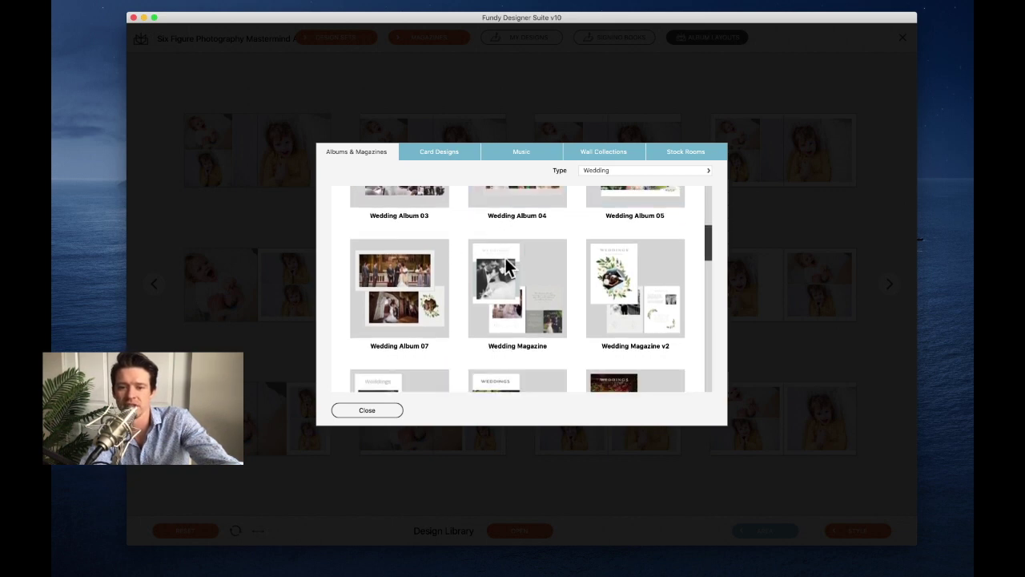
scroll(470, 302, up, 4)
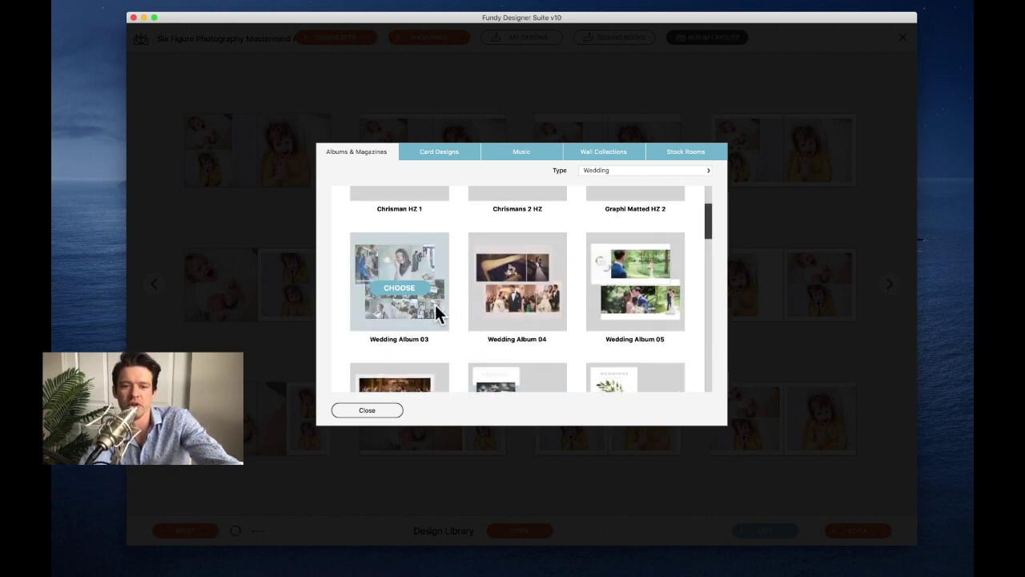
scroll(442, 273, up, 1)
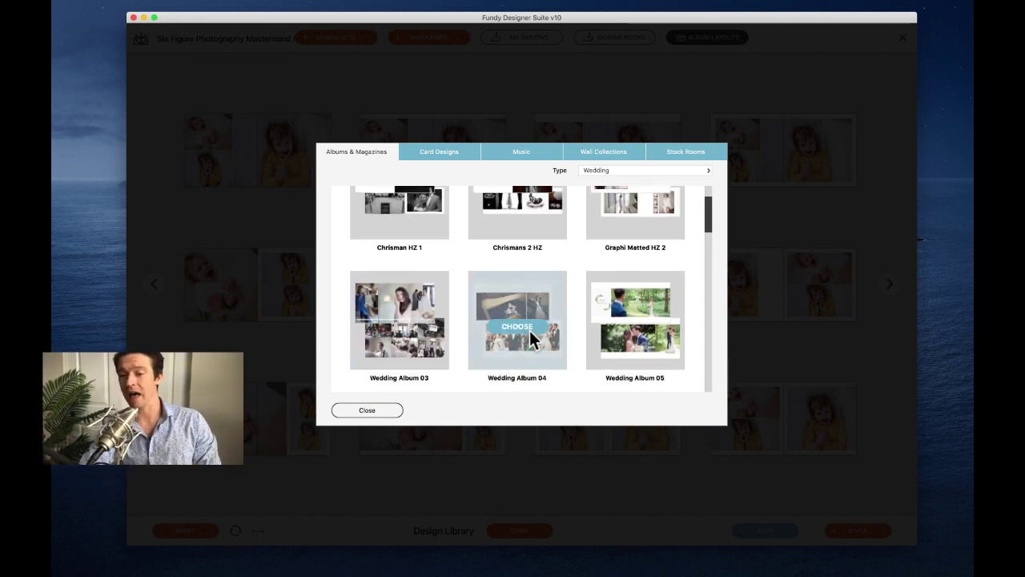
click(368, 410)
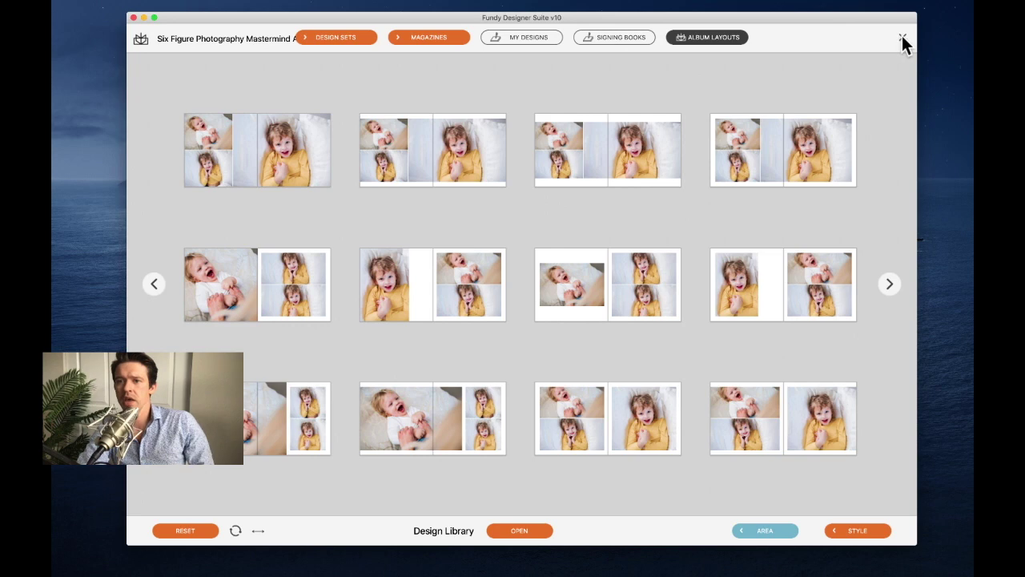
click(902, 37)
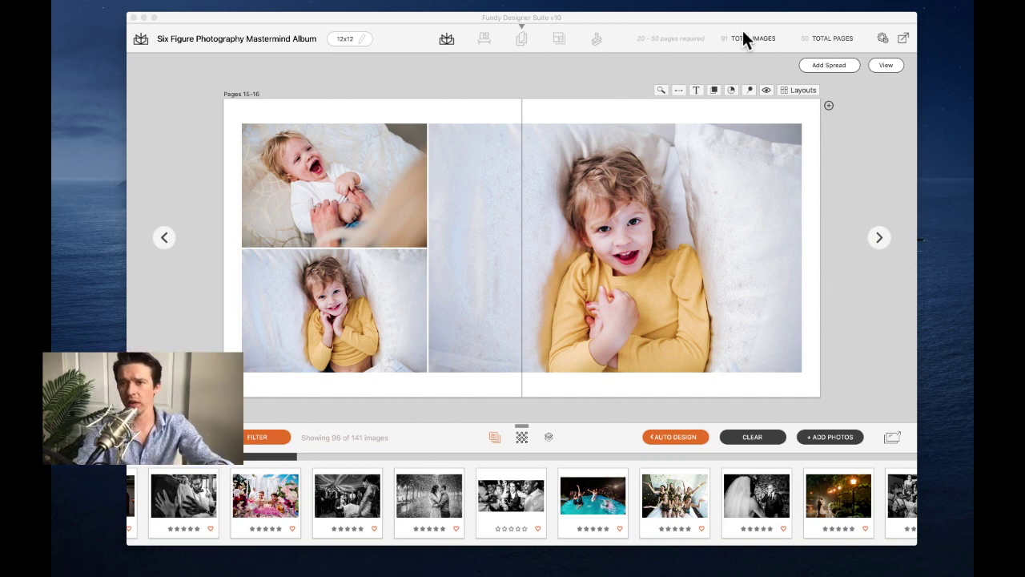
Step: Create a new card from the Cards toolbar menu to reach Card Designer Options
click(541, 72)
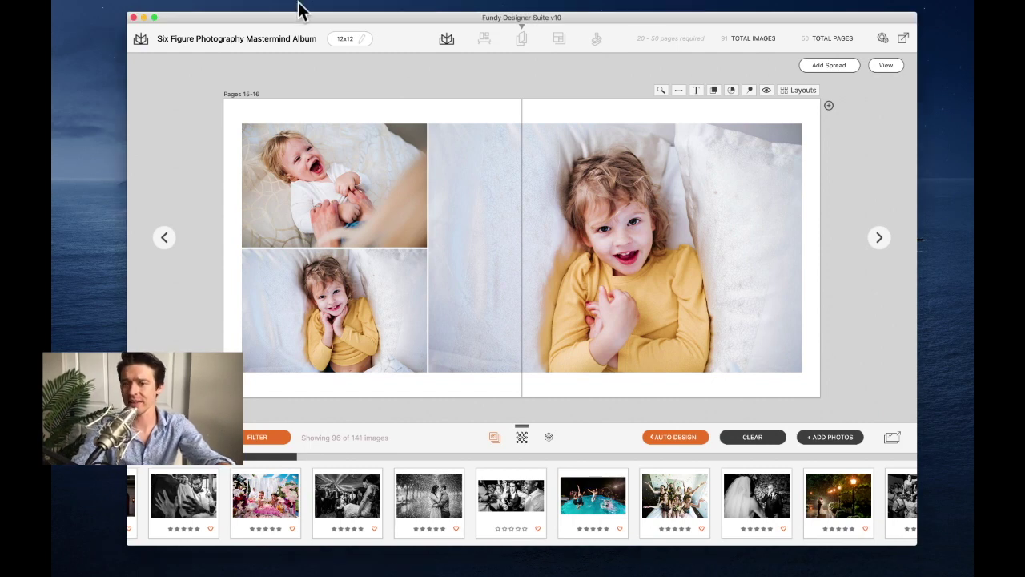
click(958, 256)
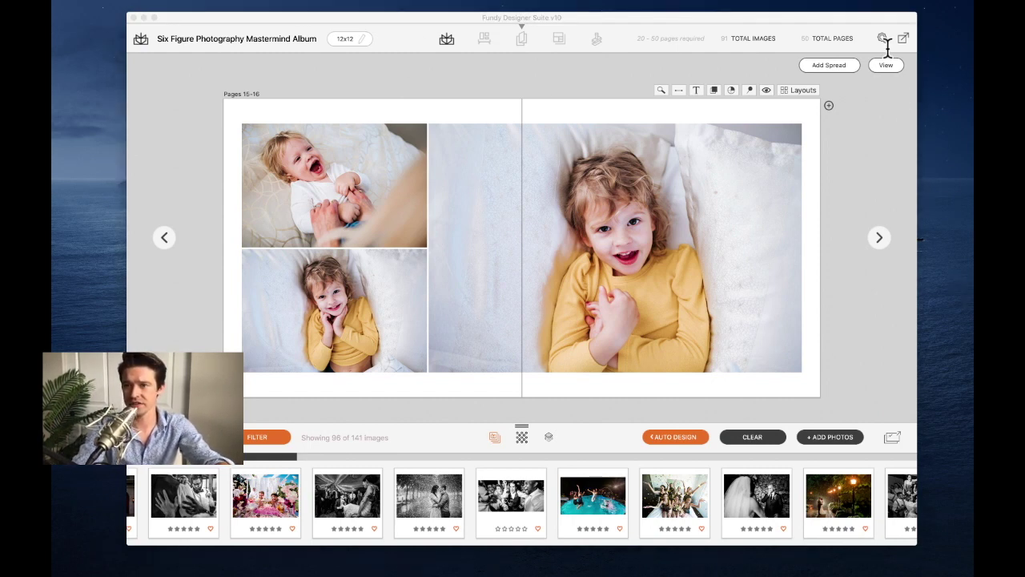
click(529, 110)
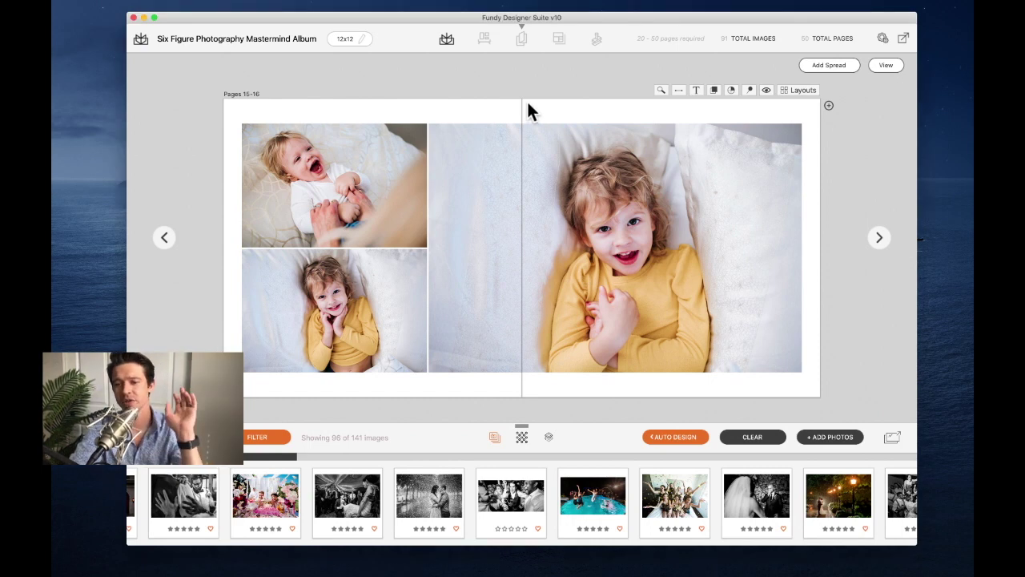
click(520, 37)
click(455, 77)
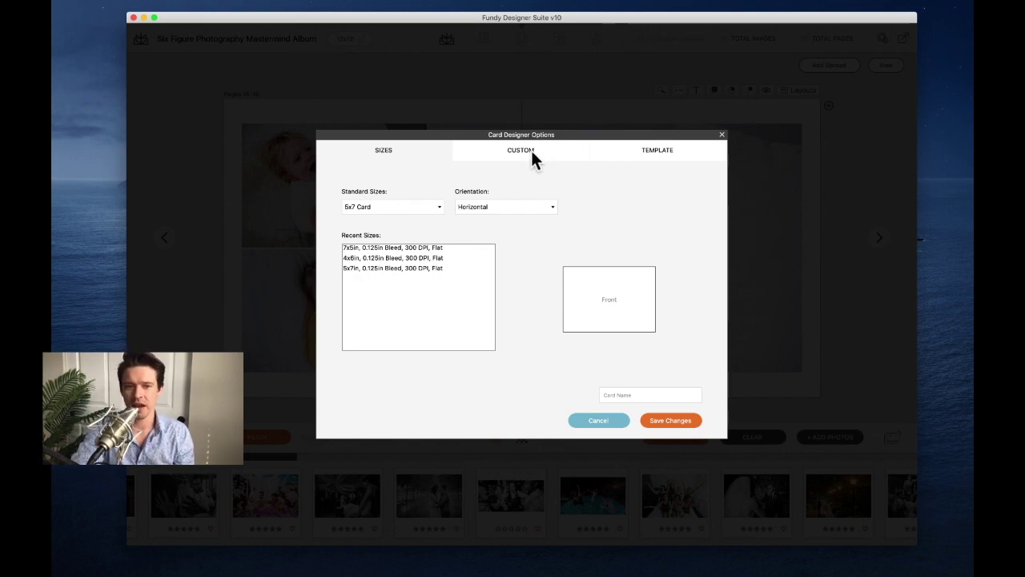
Step: Set the card to the 4x6 standard size with flat Horizontal orientation
click(372, 207)
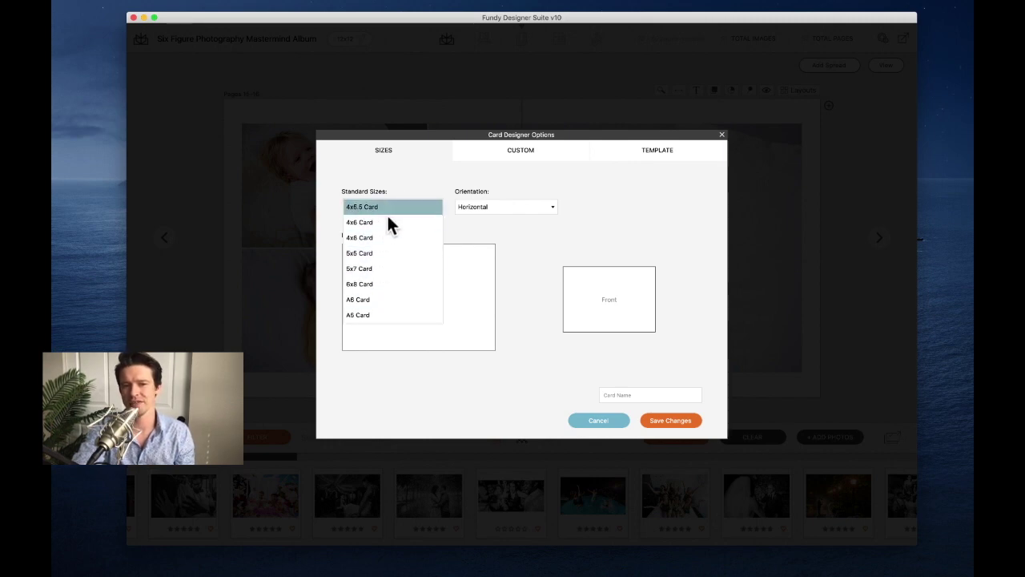
click(390, 224)
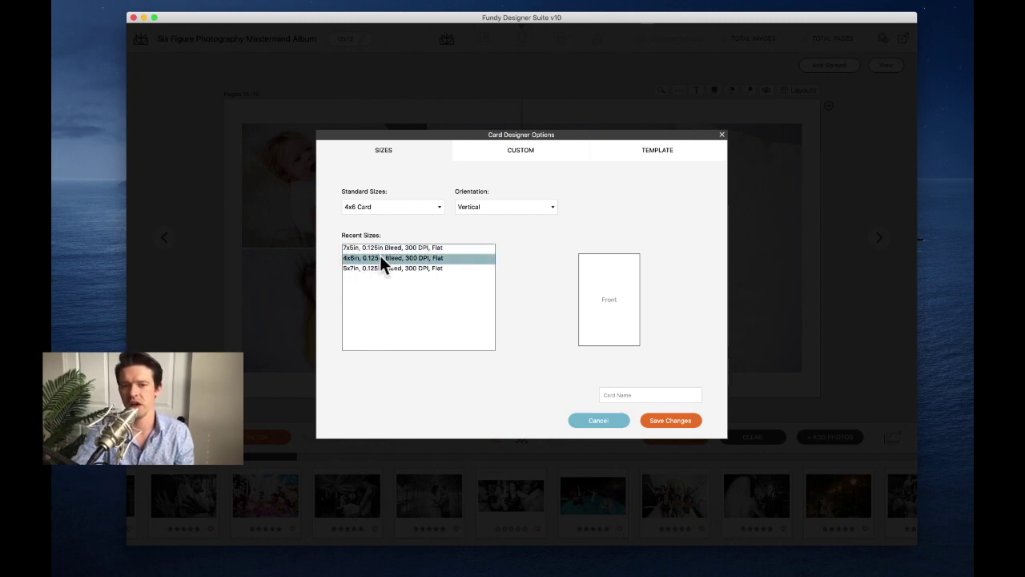
click(473, 210)
click(500, 208)
click(500, 207)
click(500, 236)
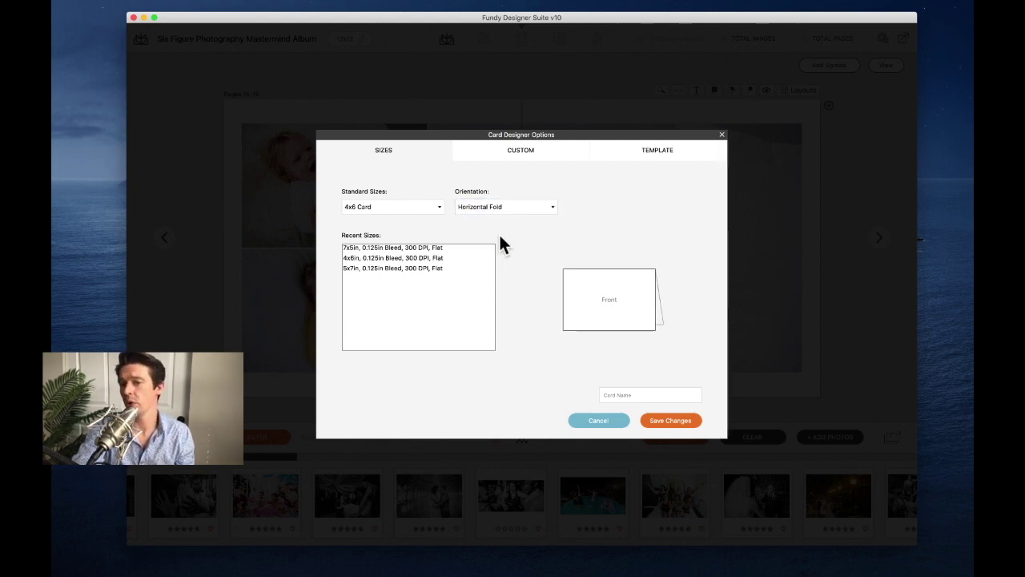
click(519, 208)
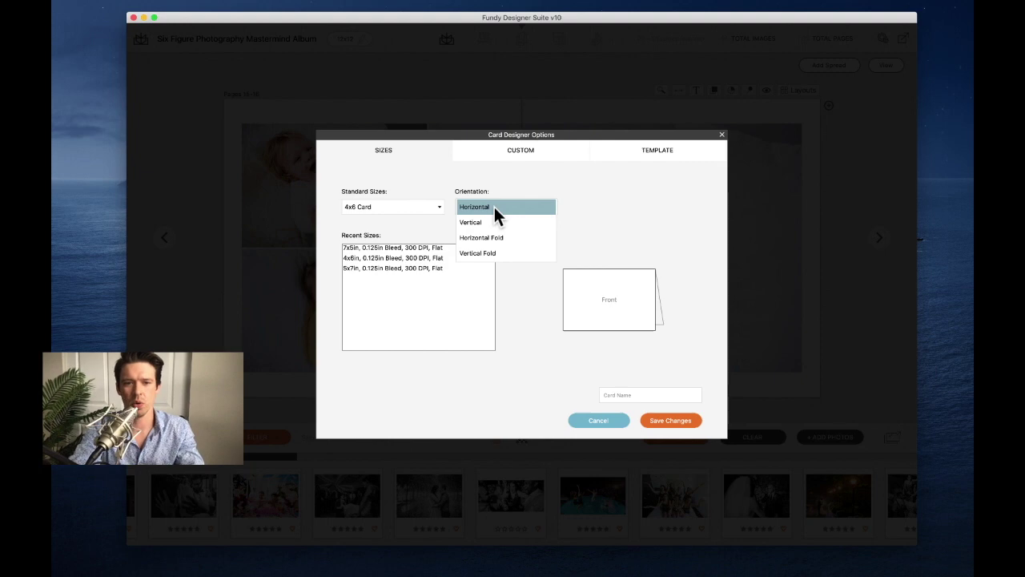
click(494, 207)
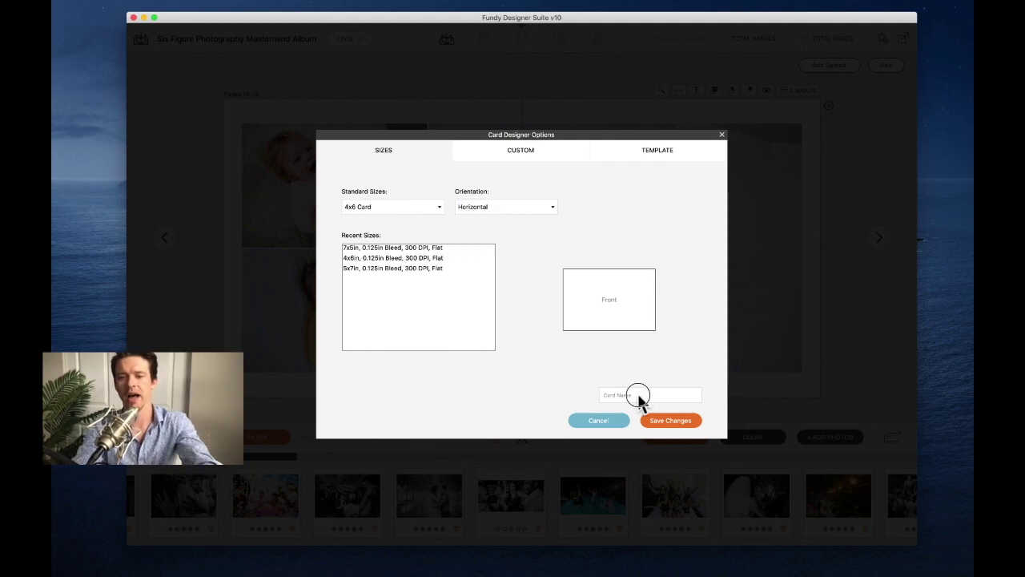
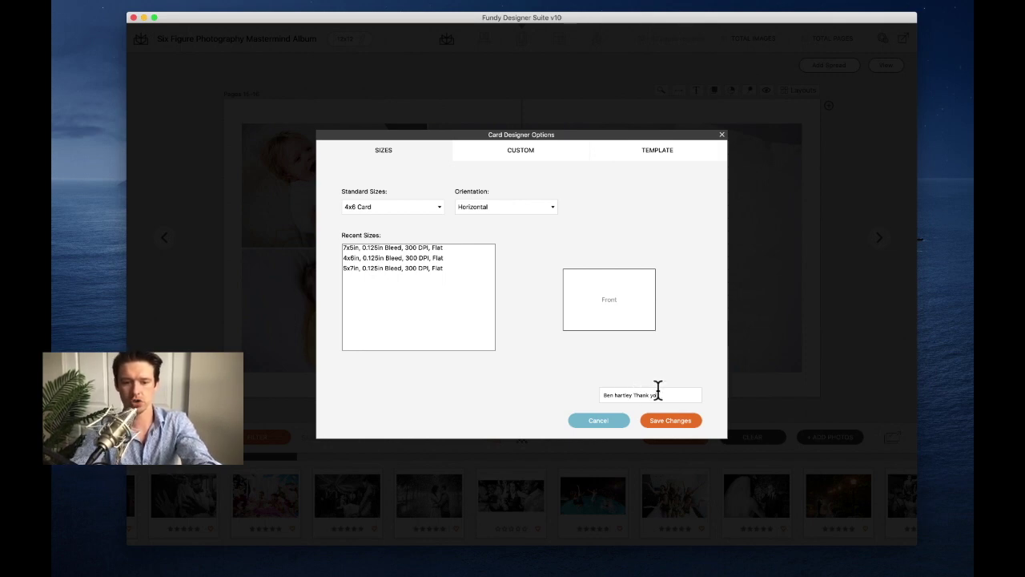
Step: Name the card with the client's name plus 'Thank you!' and save the settings
click(614, 392)
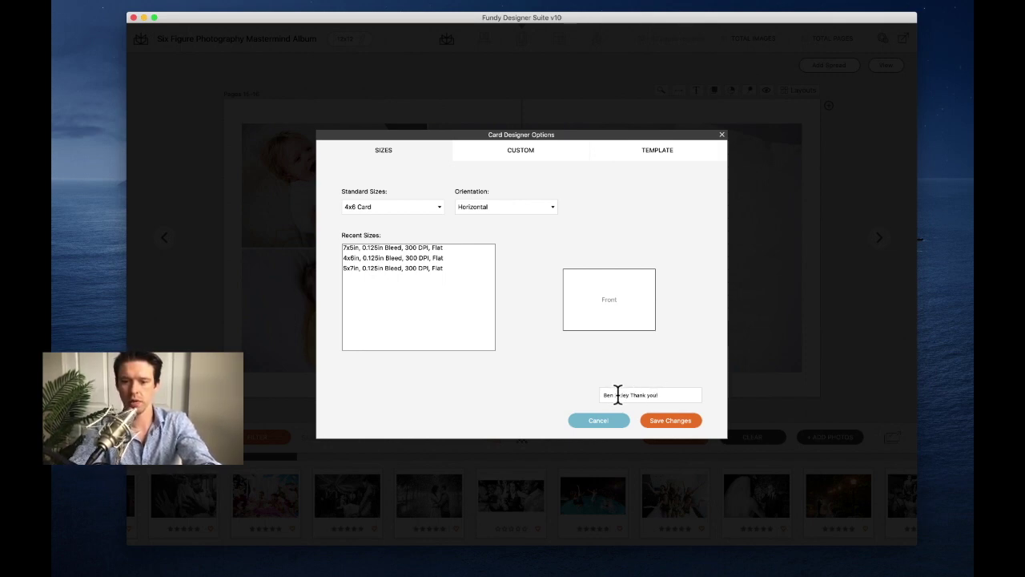
click(663, 418)
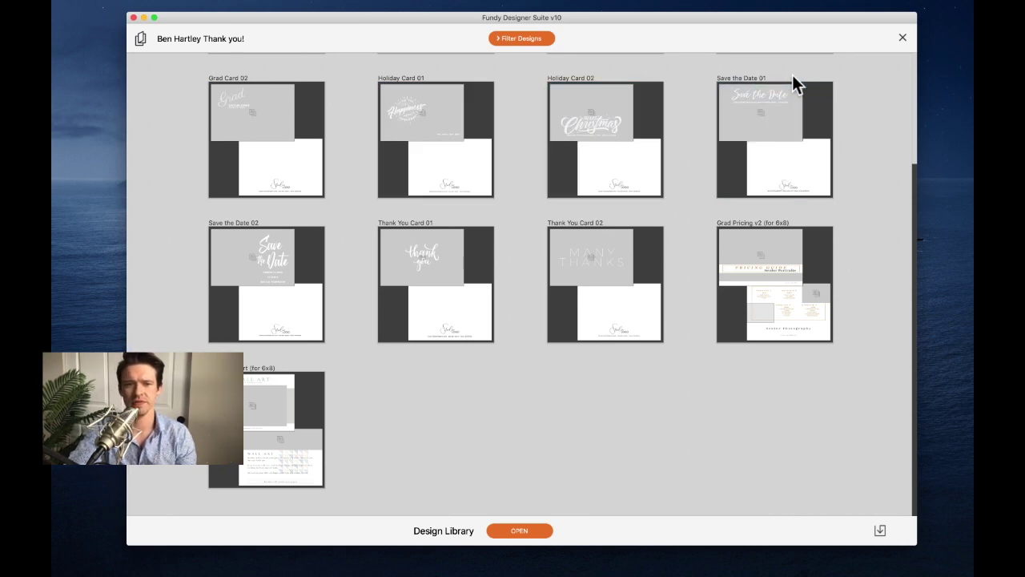
Step: Filter the card designs to Thank You, then open the online Card Designs library
mouse_move(282, 94)
mouse_move(261, 234)
mouse_move(423, 269)
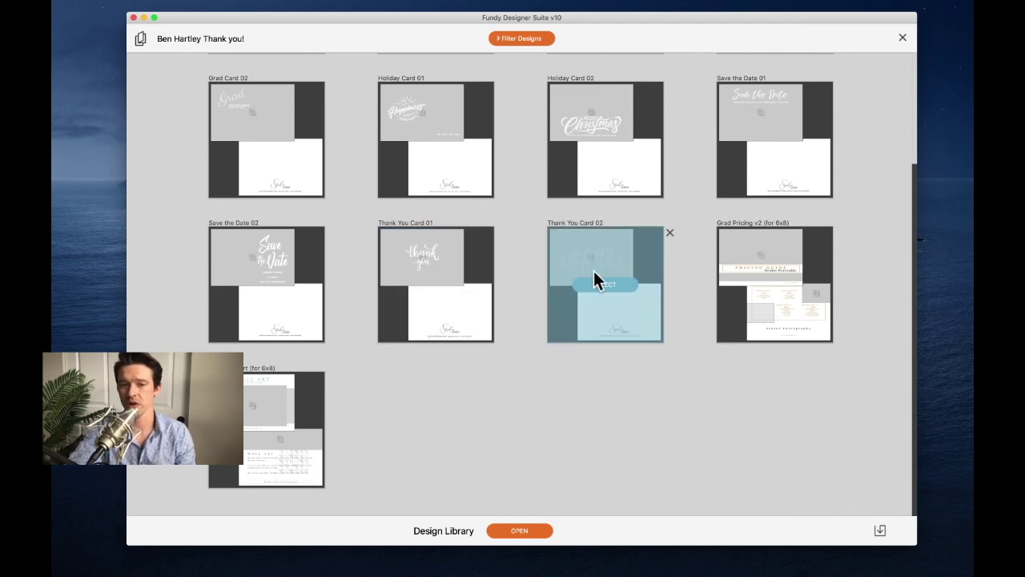
mouse_move(306, 417)
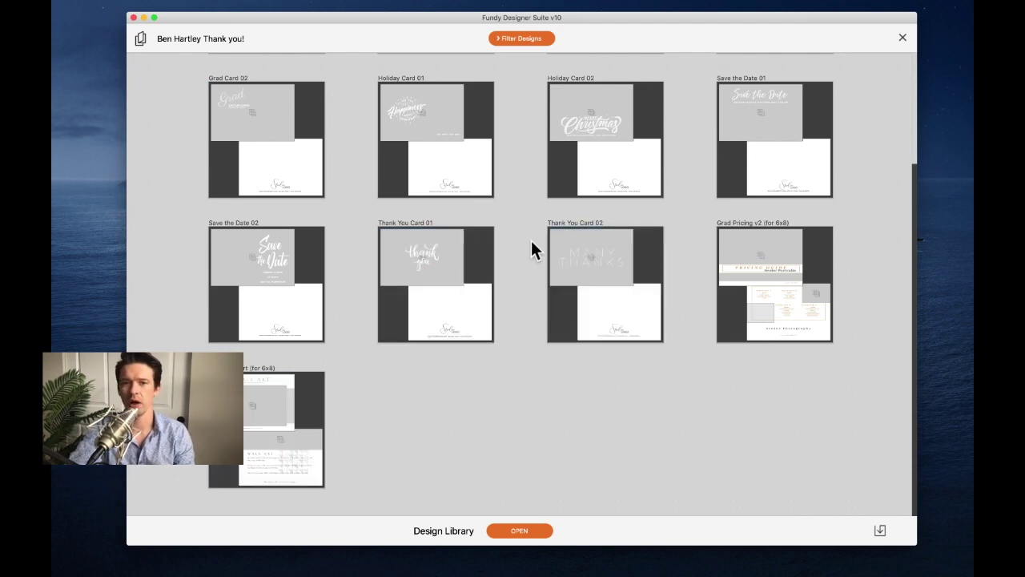
scroll(532, 244, up, 3)
mouse_move(545, 163)
scroll(620, 228, down, 3)
click(505, 40)
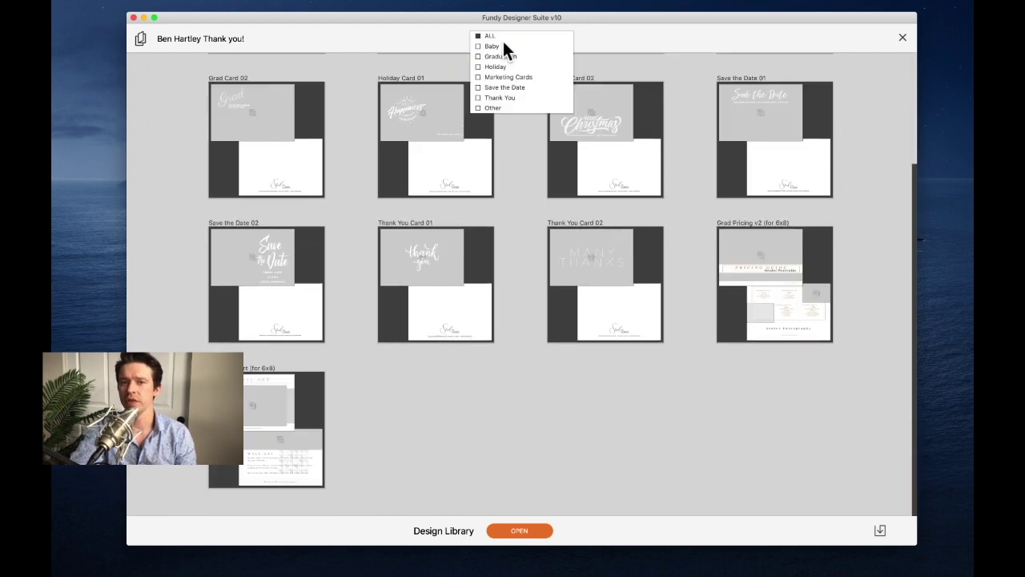
click(478, 98)
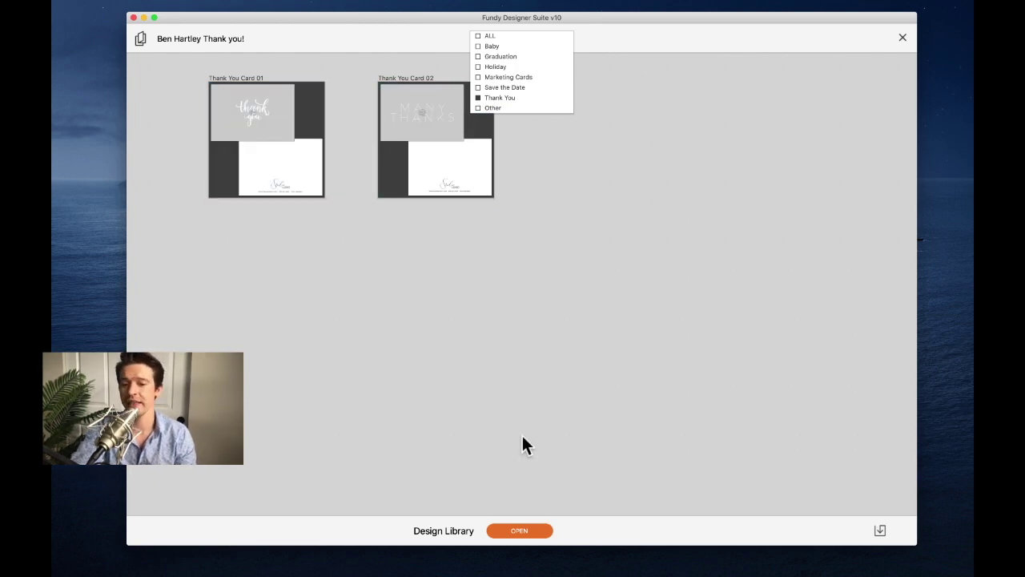
click(516, 526)
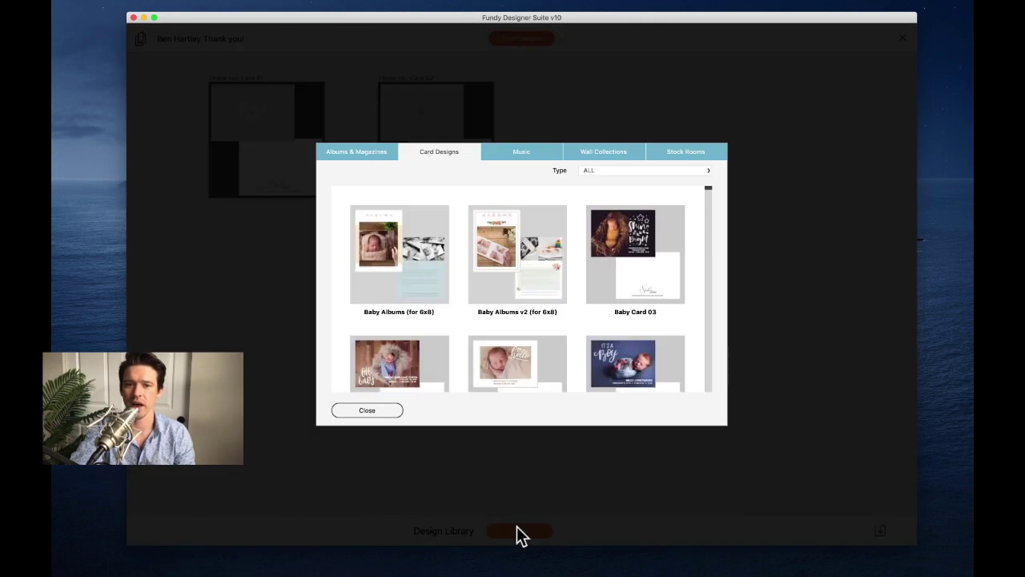
click(624, 169)
Step: Filter the library to Thank You cards, install Thank You Card 36 (H), and close it
click(595, 261)
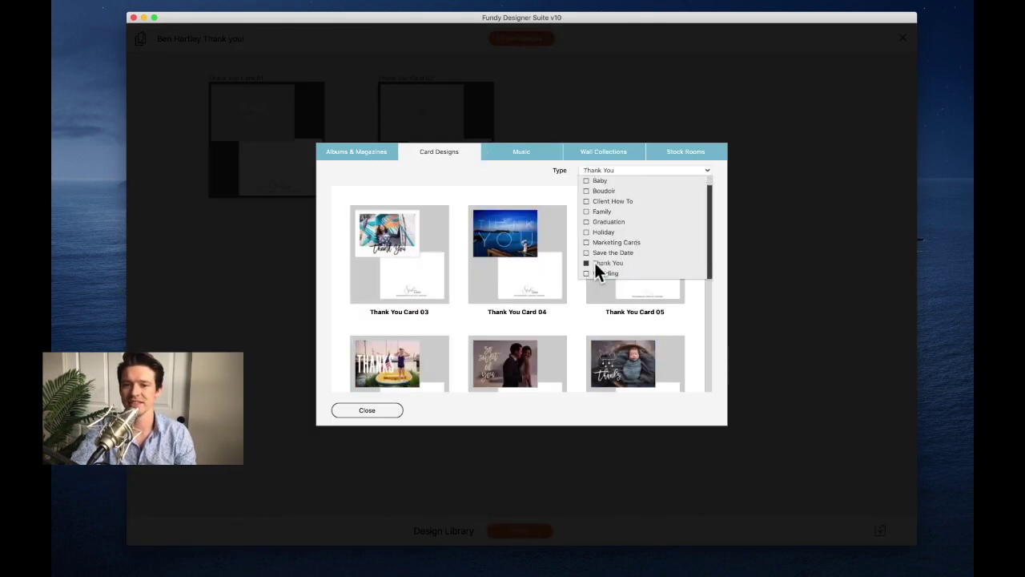
click(551, 187)
scroll(627, 266, down, 6)
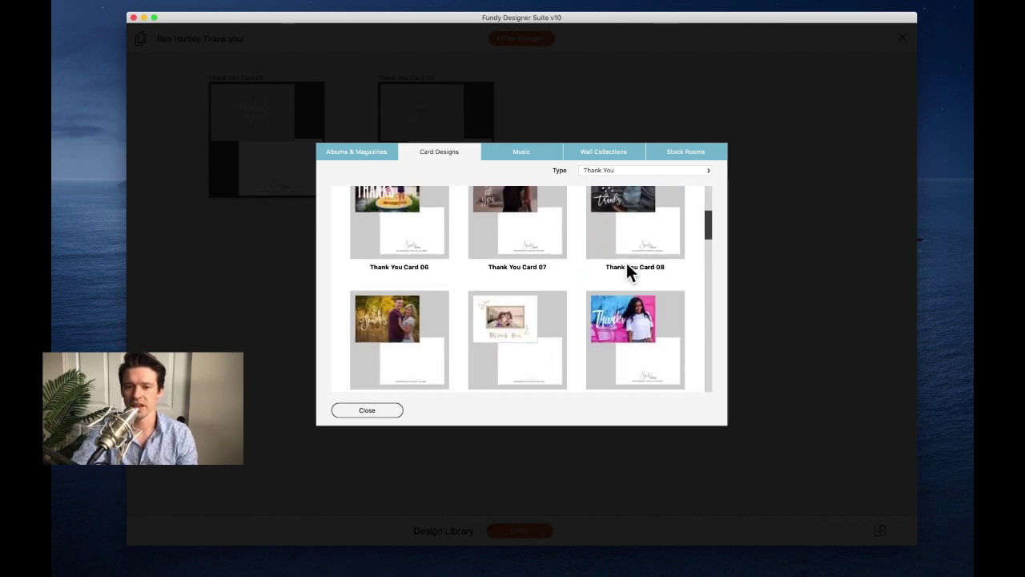
scroll(628, 271, down, 4)
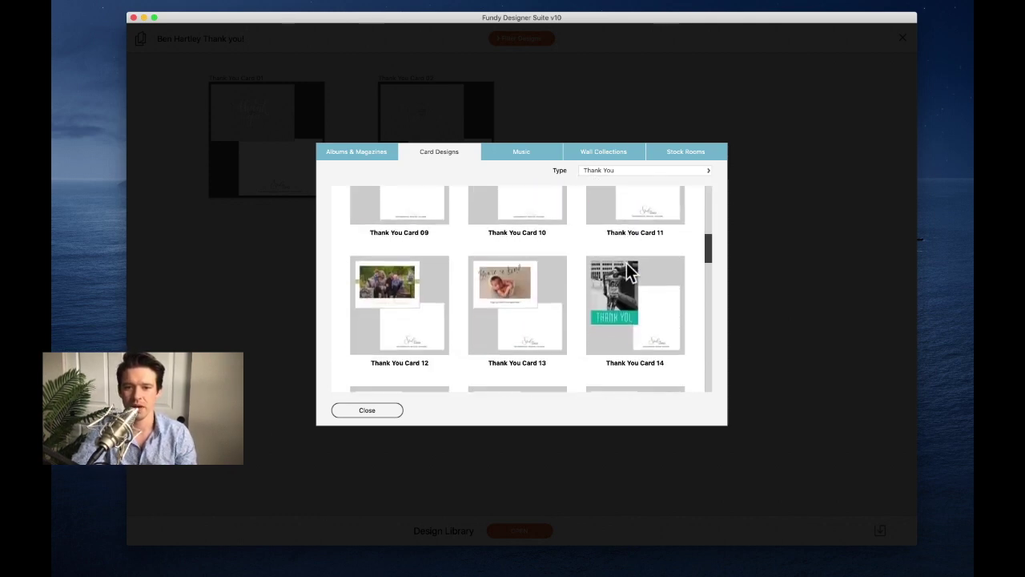
scroll(627, 266, down, 5)
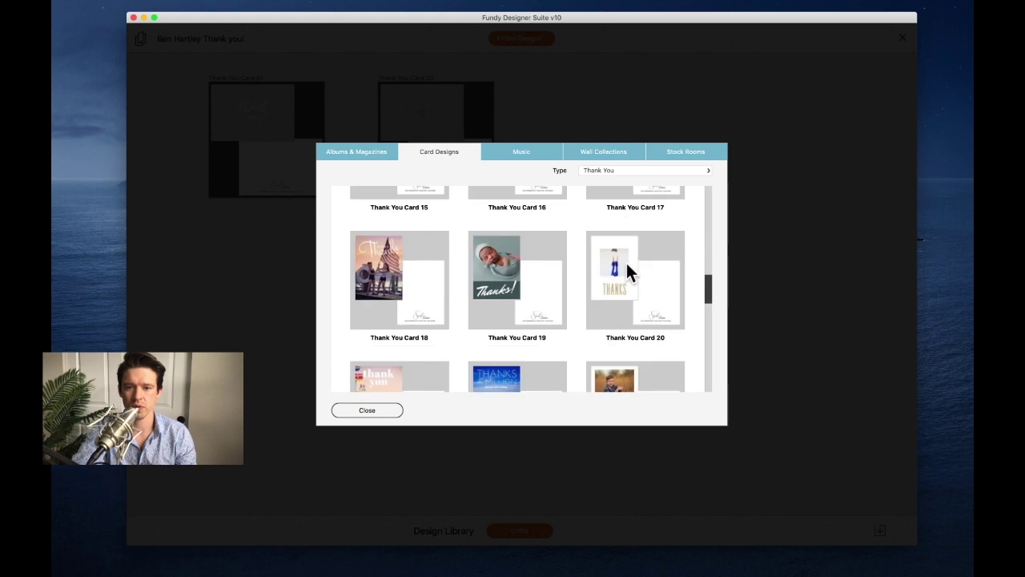
scroll(627, 265, down, 15)
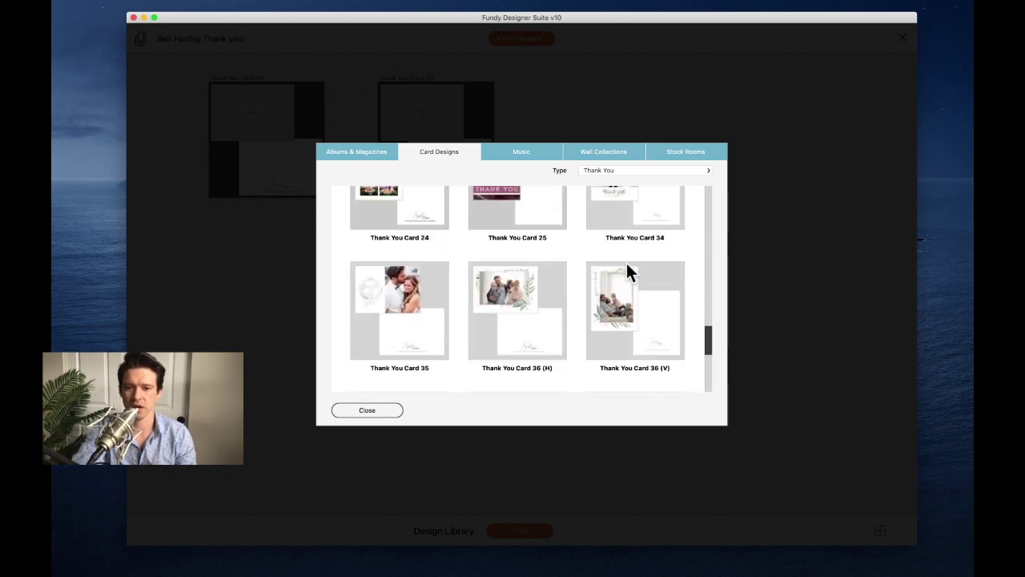
scroll(626, 263, up, 3)
click(494, 241)
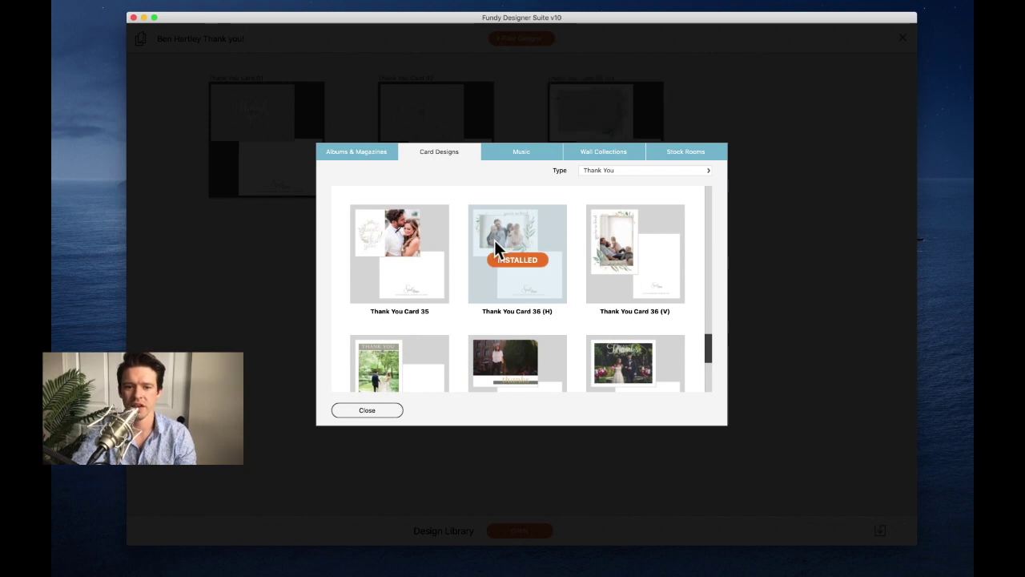
click(365, 411)
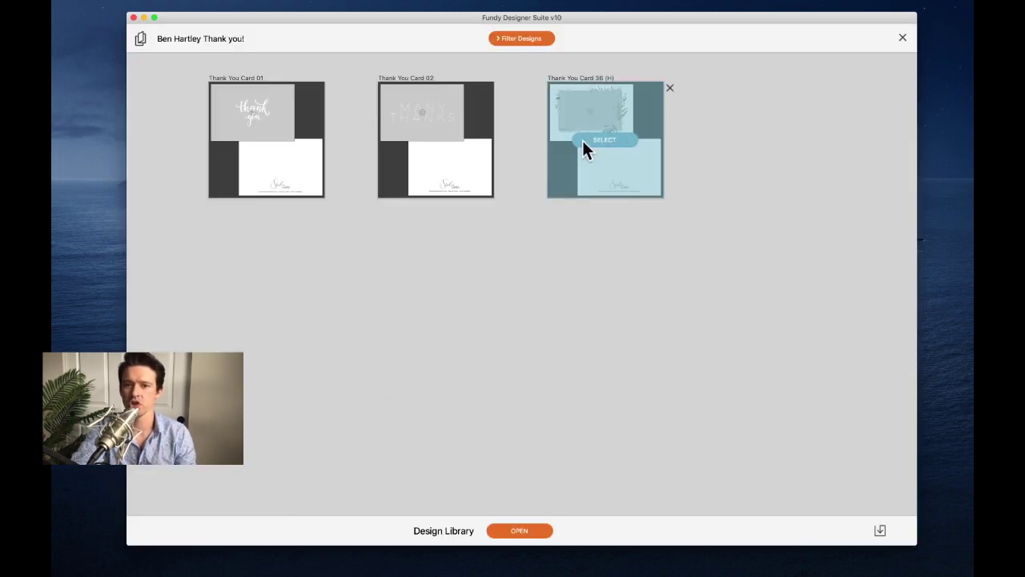
Step: Open Thank You Card 36 (H) and filter the filmstrip to Family portrait photos
click(611, 119)
click(612, 113)
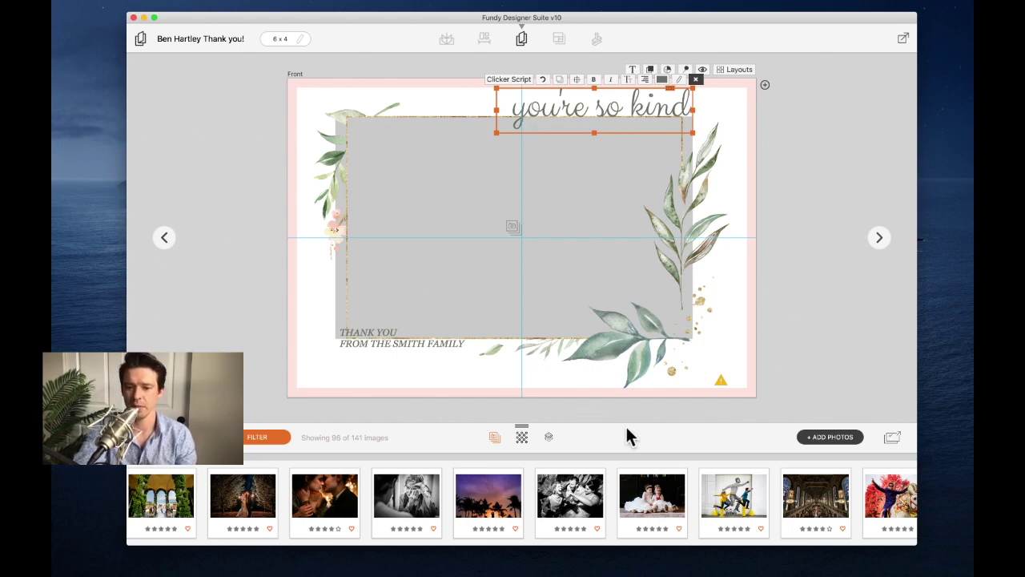
click(262, 436)
scroll(246, 369, down, 2)
scroll(252, 352, down, 1)
click(241, 326)
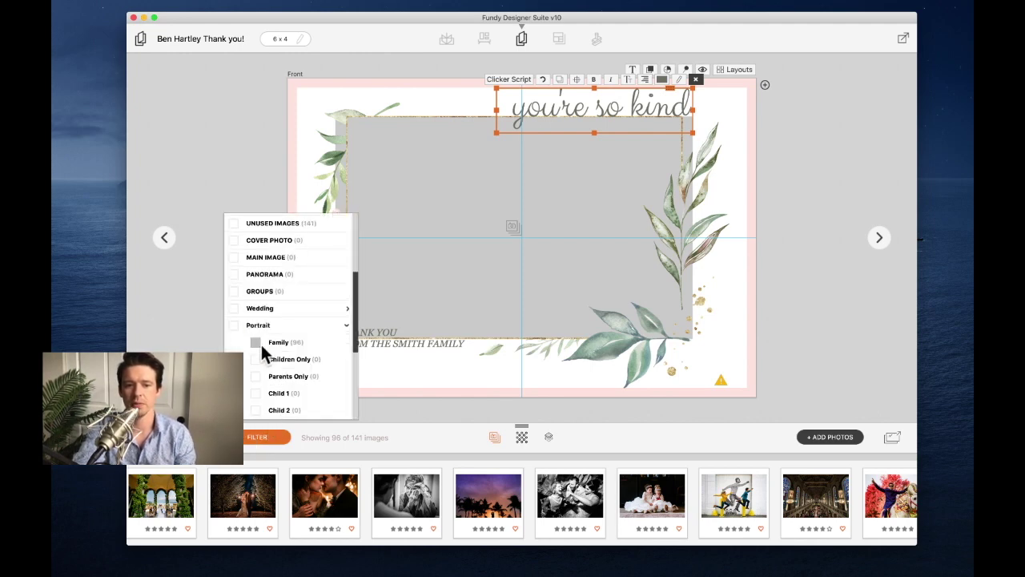
click(255, 343)
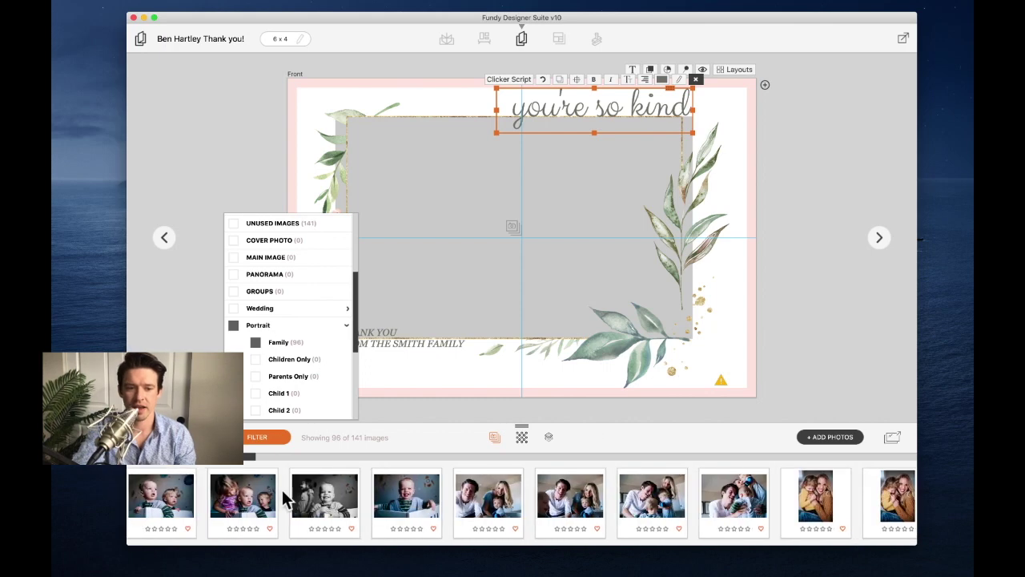
Step: Drop the family photo into the leafy frame beneath 'you're so kind'
drag(233, 456, 585, 454)
drag(535, 452, 373, 452)
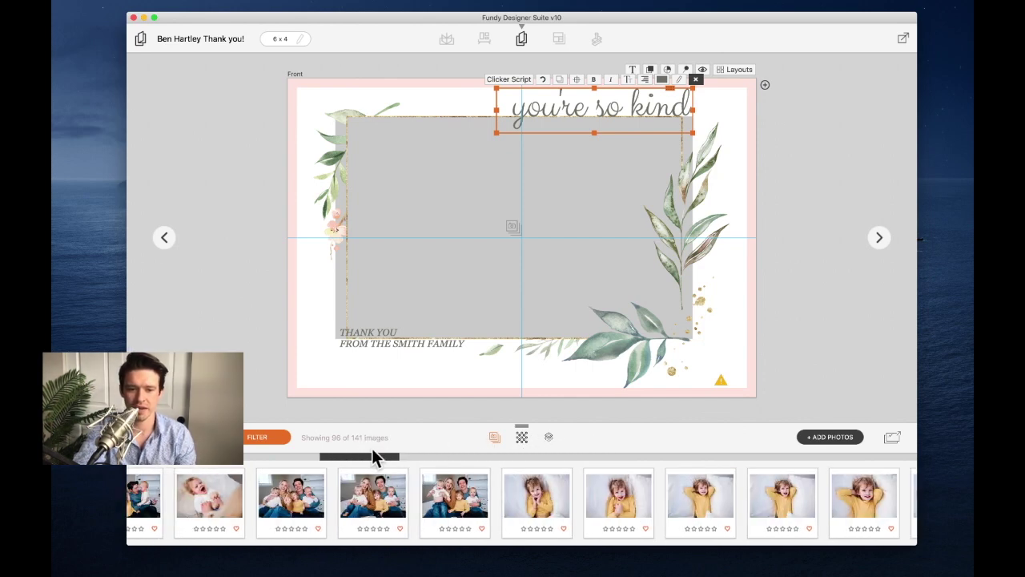
drag(310, 498, 462, 294)
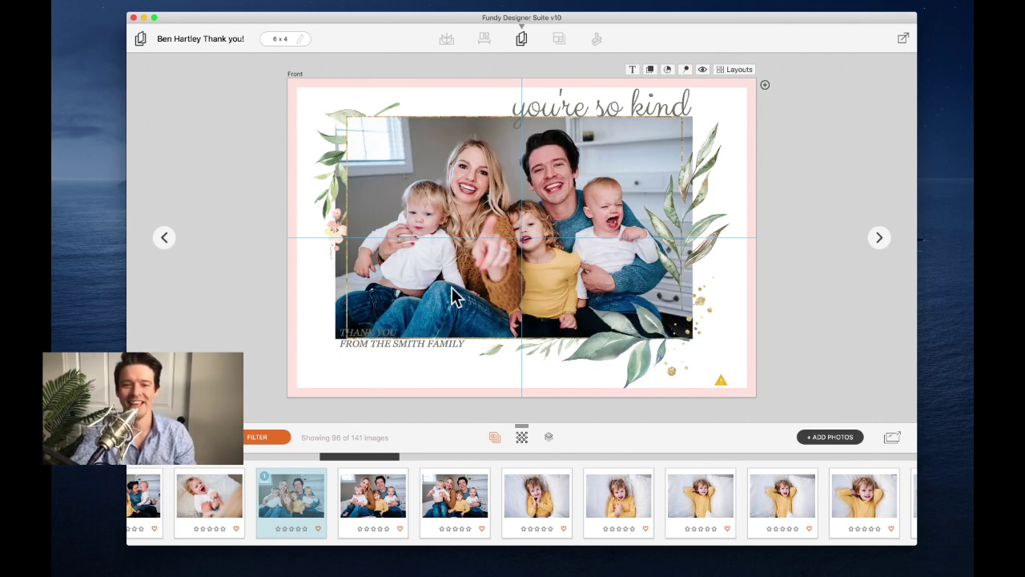
Step: Replace SMITH in the sign-off with the client family's surname
double_click(397, 342)
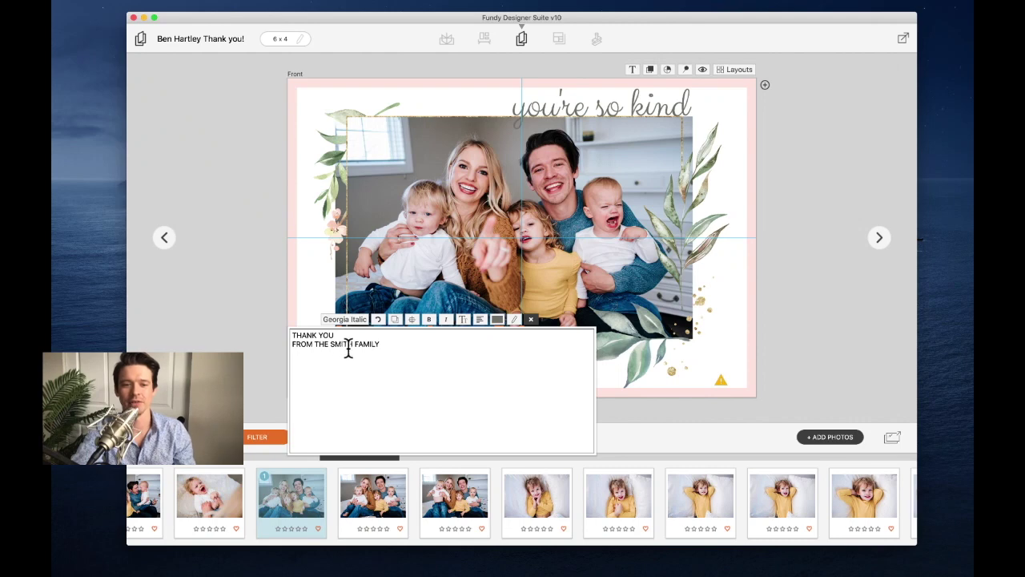
drag(352, 344, 333, 343)
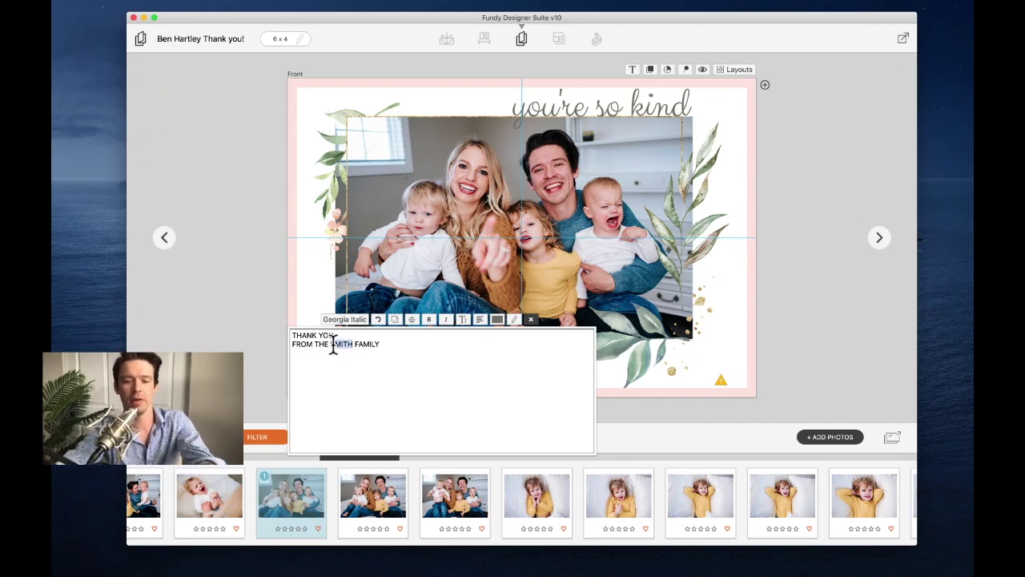
text(HART)
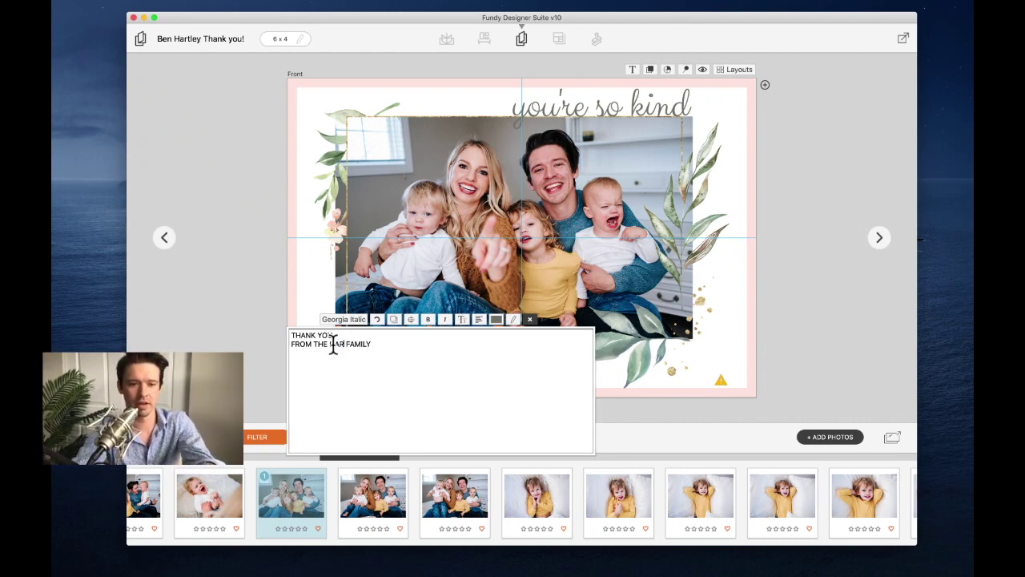
text(LEY)
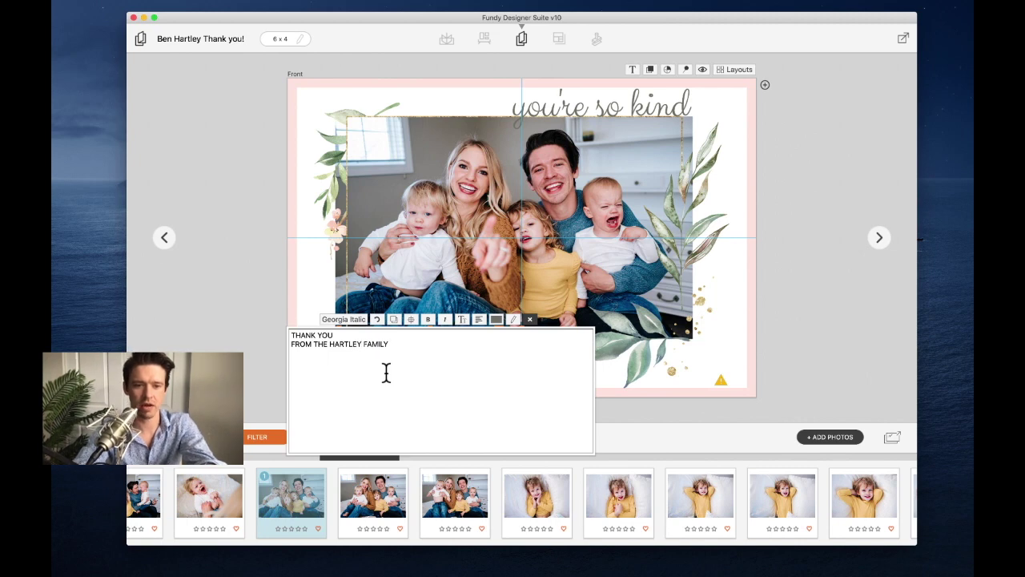
click(679, 408)
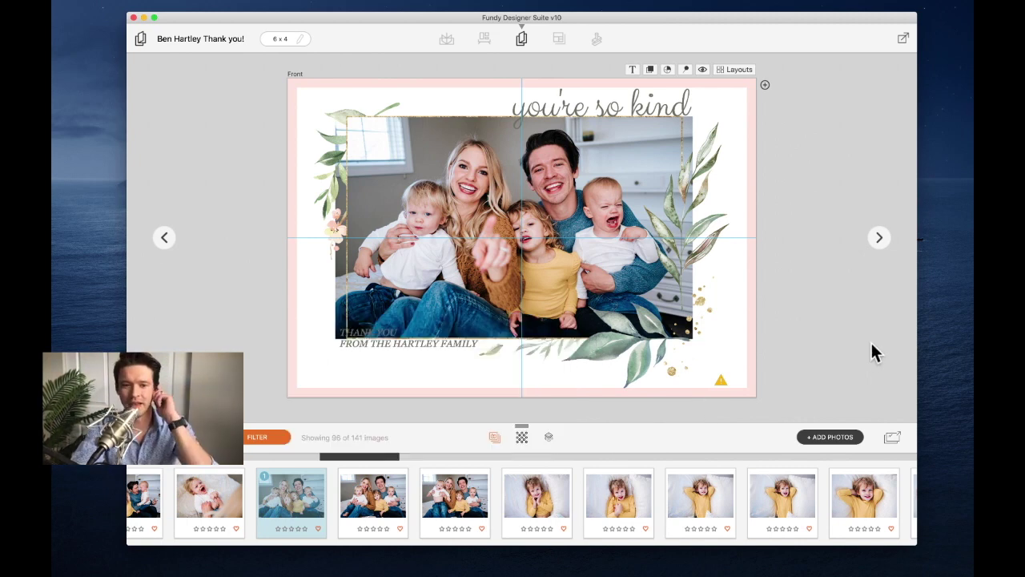
Step: Move the thank-you text block slightly lower on the card front
click(387, 345)
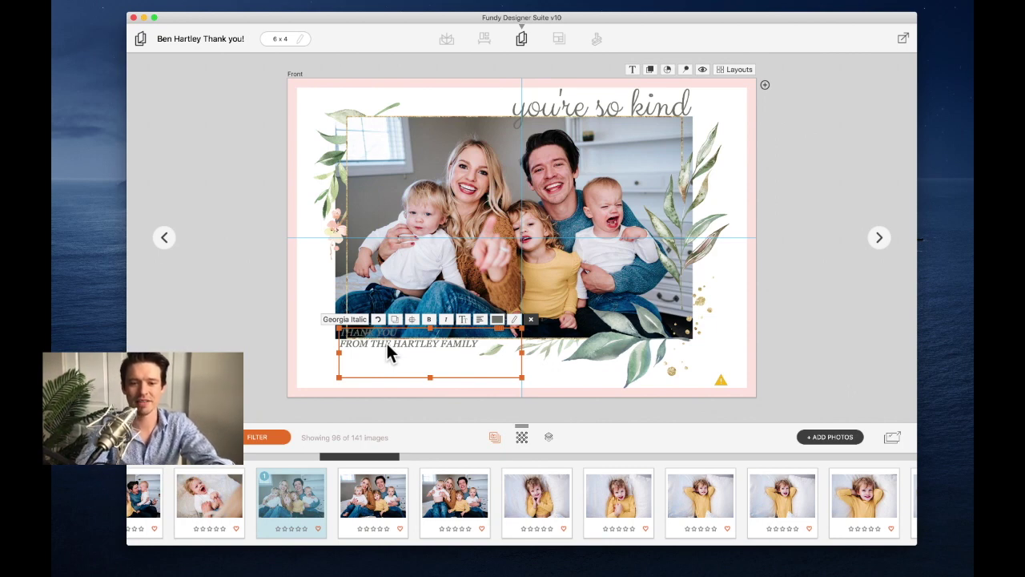
click(767, 322)
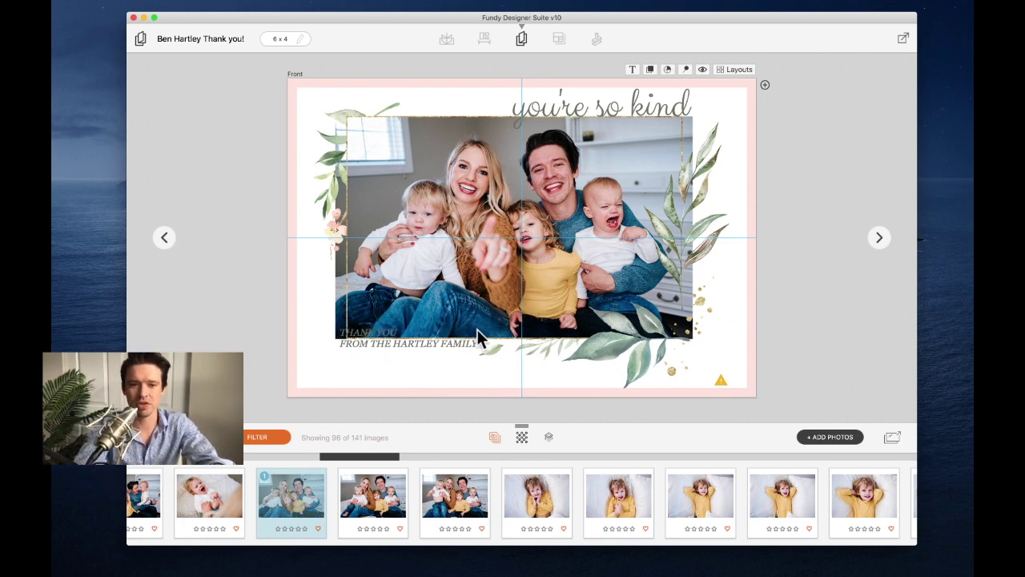
click(406, 346)
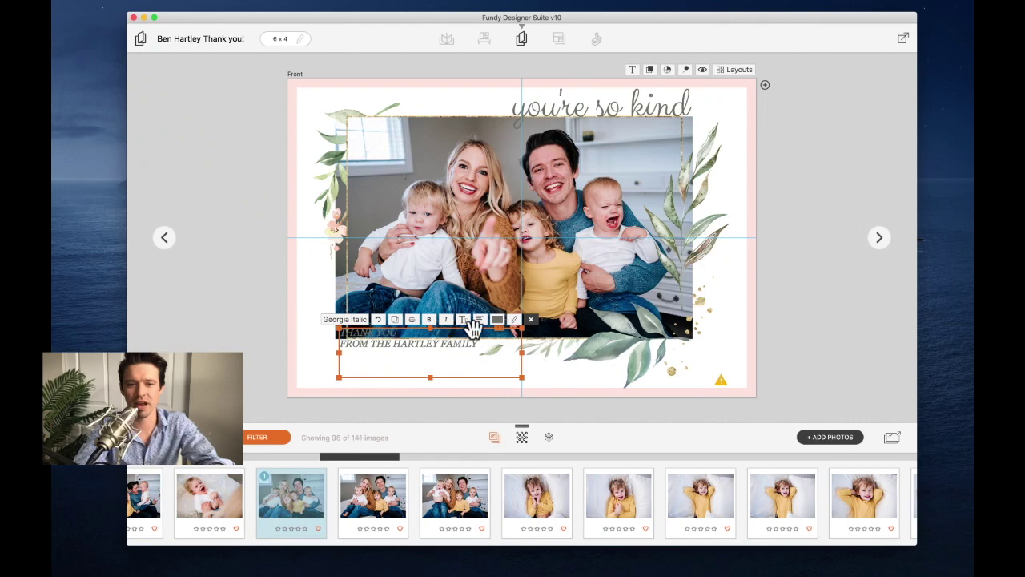
drag(494, 325, 499, 347)
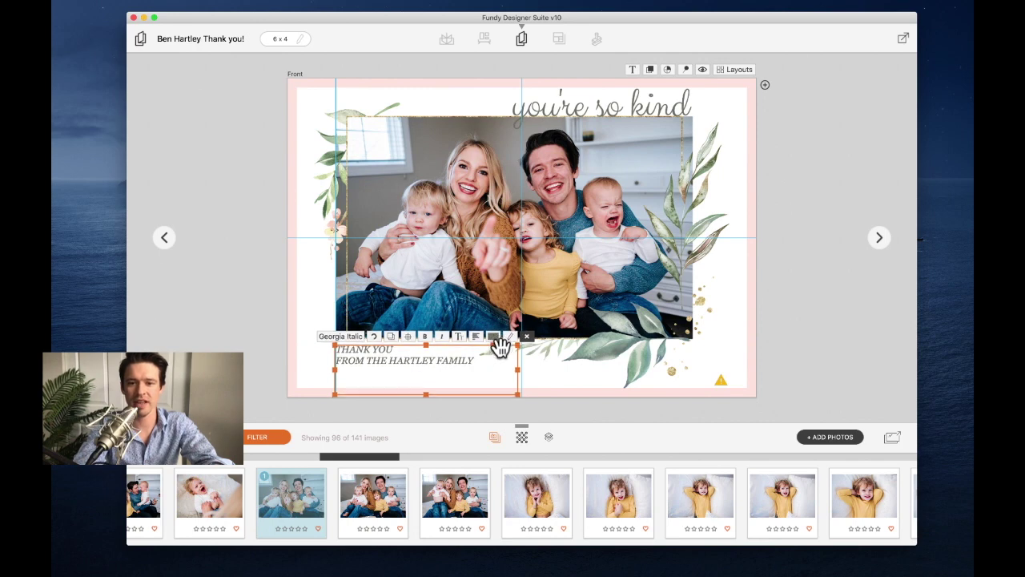
click(779, 324)
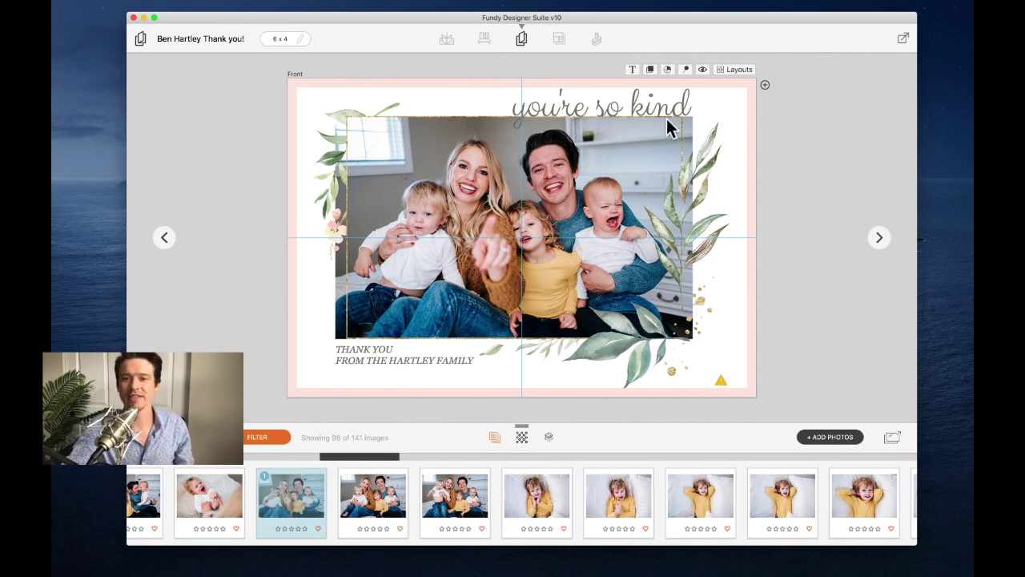
click(694, 165)
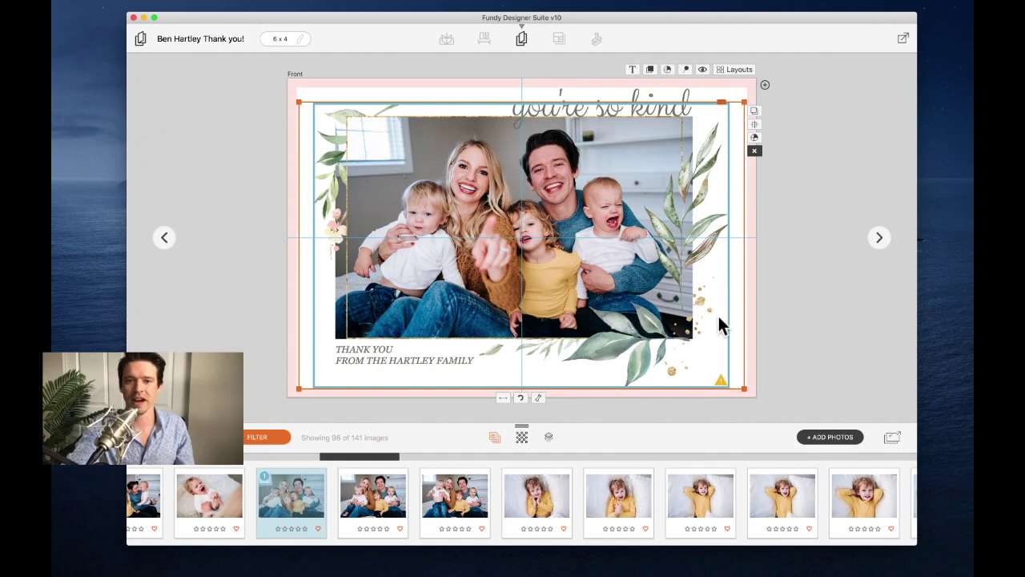
click(841, 202)
click(600, 197)
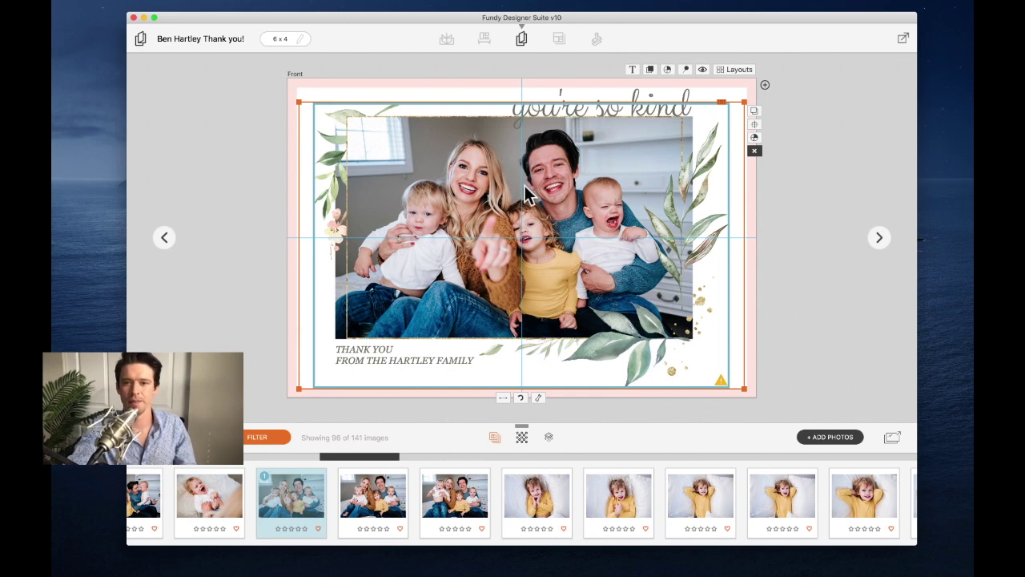
Step: Retouch the family photo in Perfectly Clear: Full Coverage, more exposure correction, less skin smoothing, synced
double_click(699, 183)
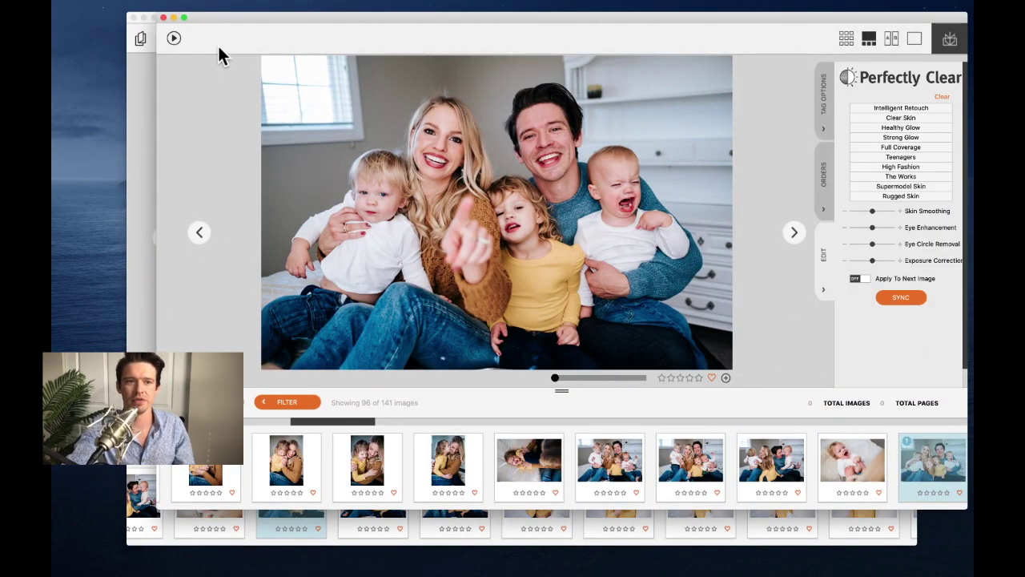
drag(895, 18, 844, 18)
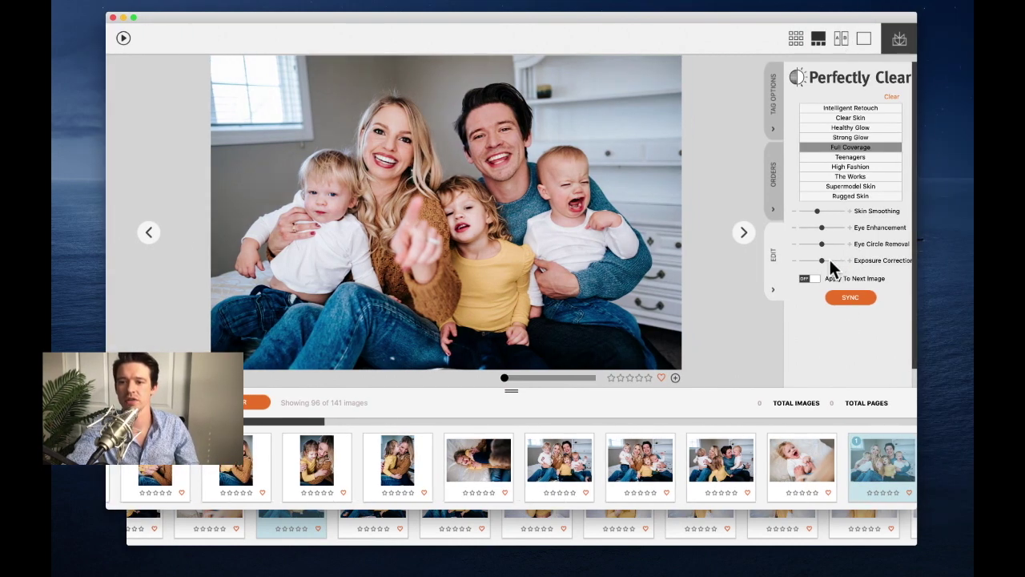
drag(820, 261, 835, 261)
drag(816, 211, 809, 213)
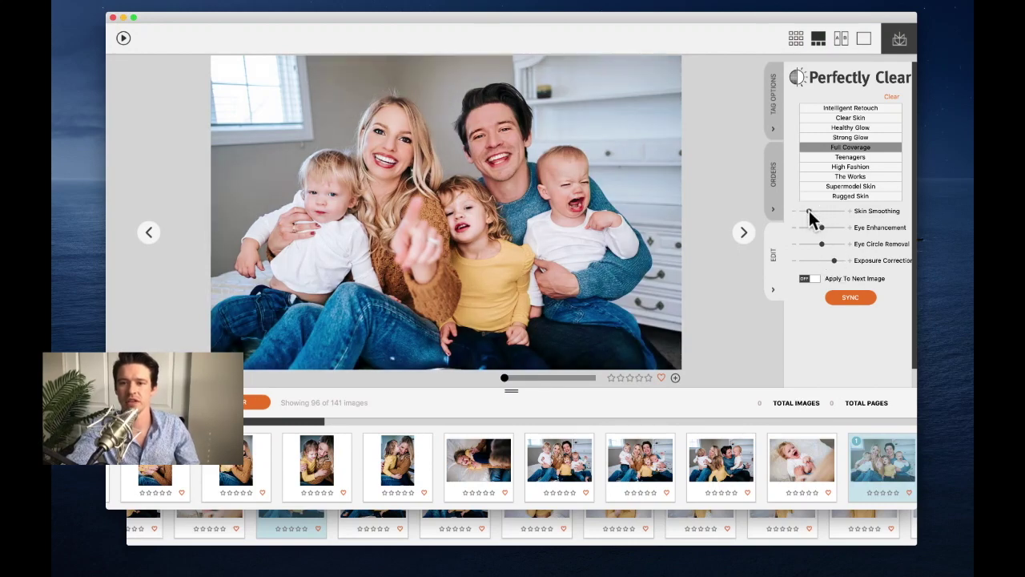
click(858, 299)
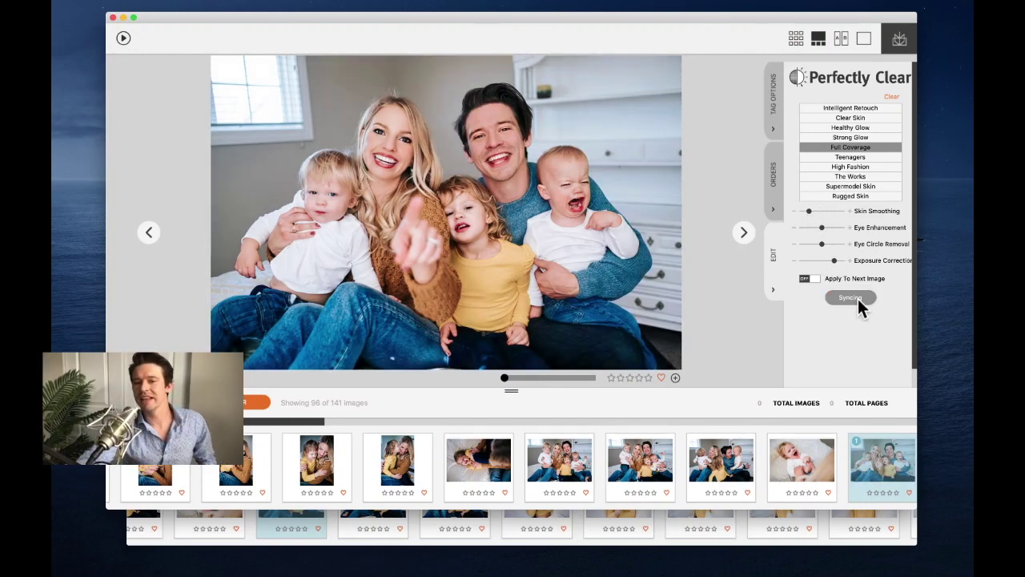
click(113, 17)
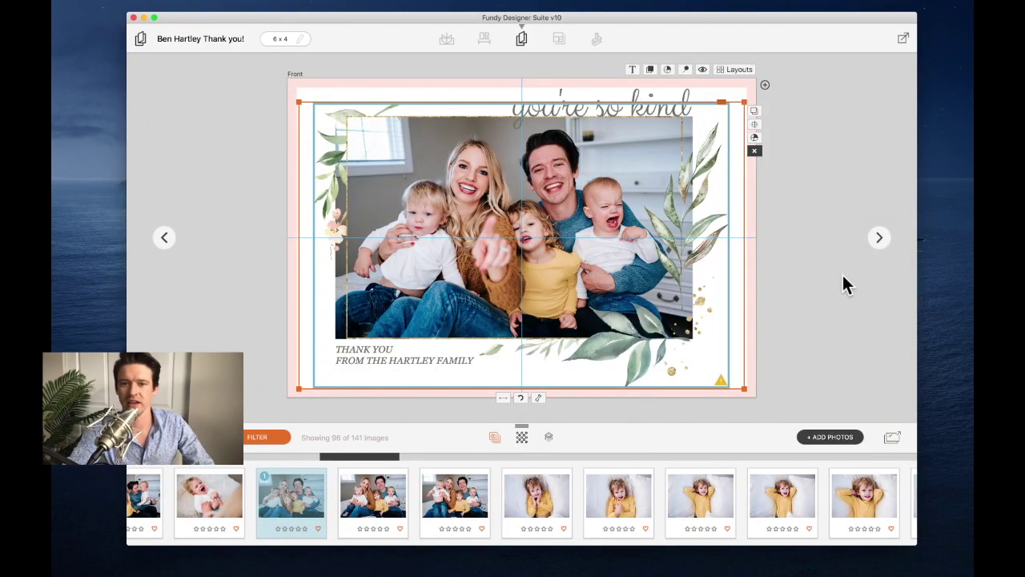
click(799, 165)
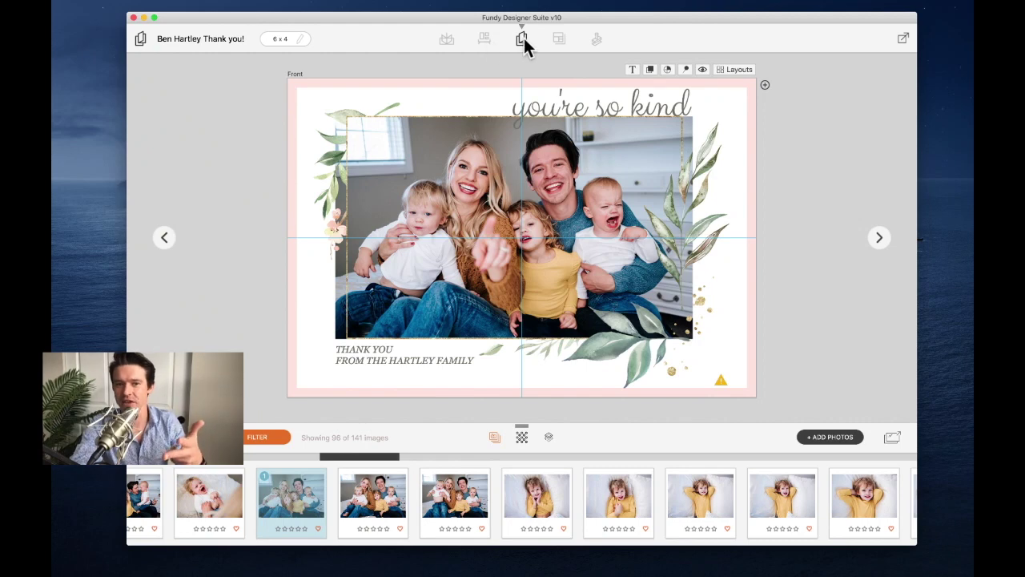
click(299, 6)
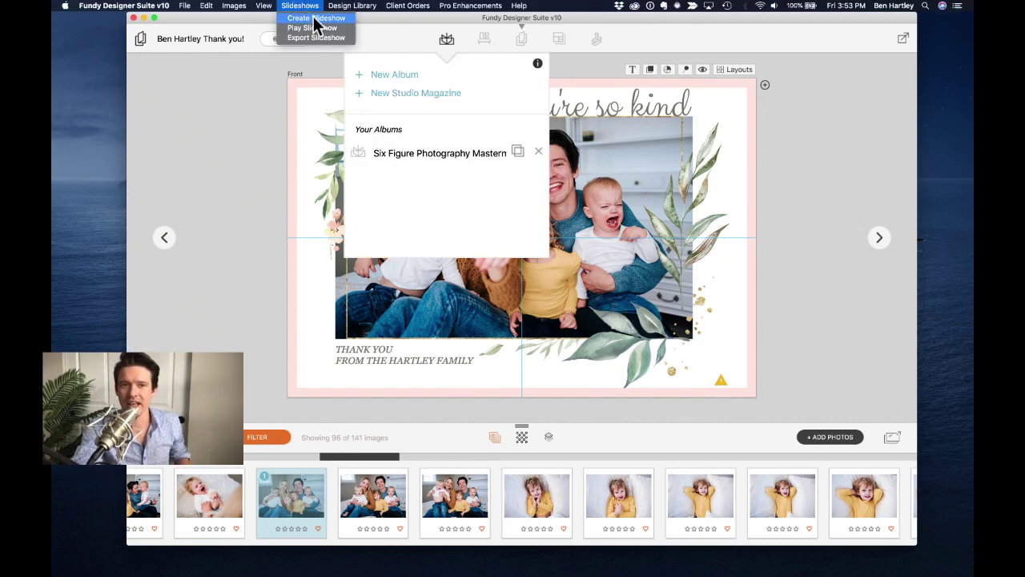
Step: Create a new slideshow, keeping the logo slide's existing image
click(314, 18)
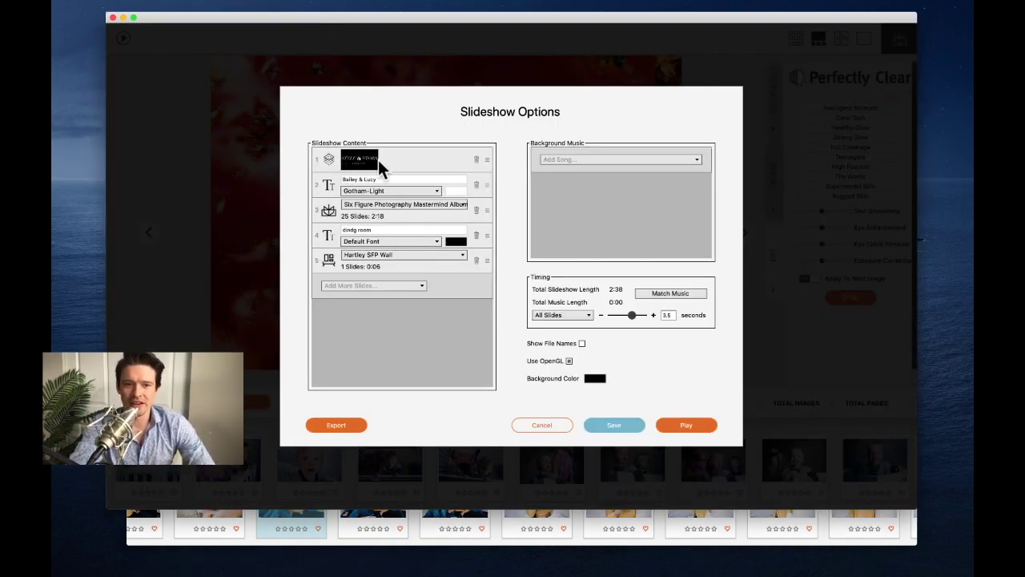
click(325, 157)
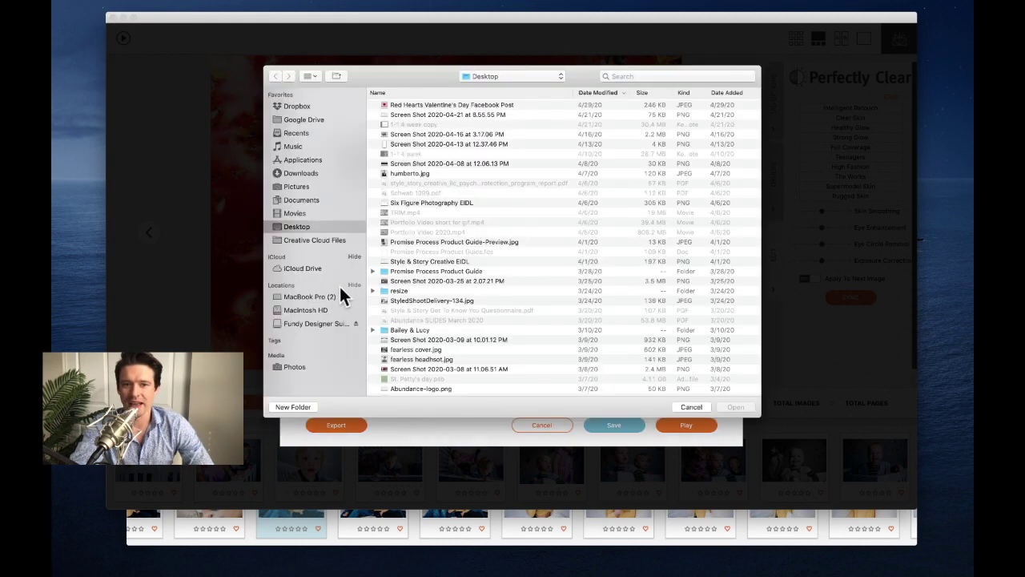
click(691, 407)
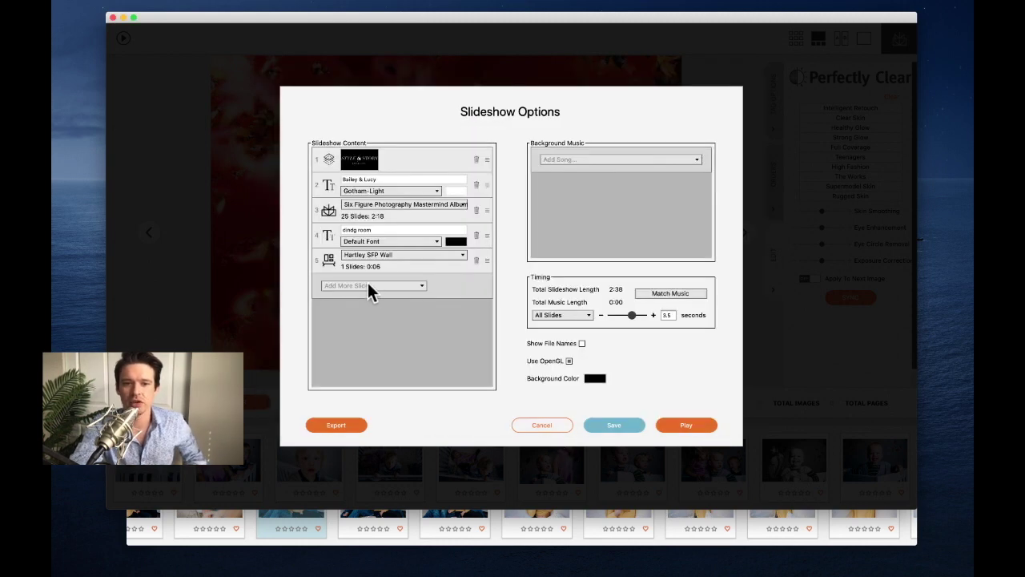
Step: Add a Studio Logo Slide, then delete it again to leave five slides
click(403, 286)
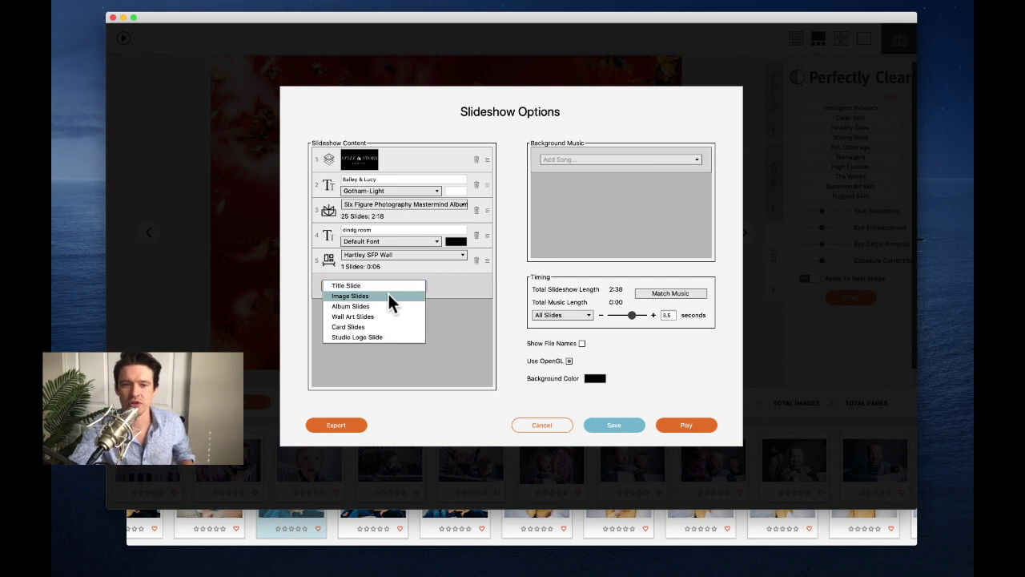
click(366, 337)
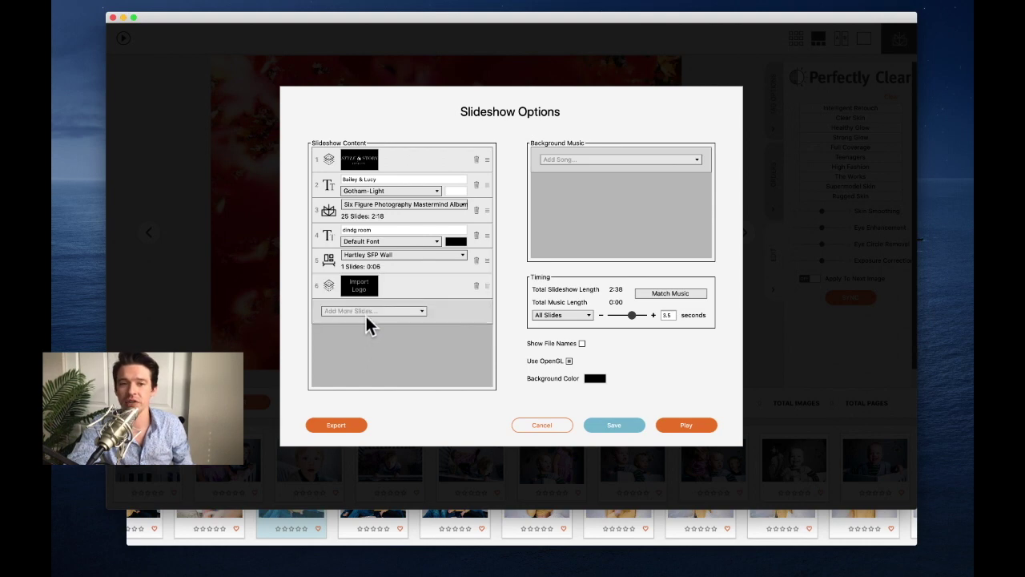
click(341, 161)
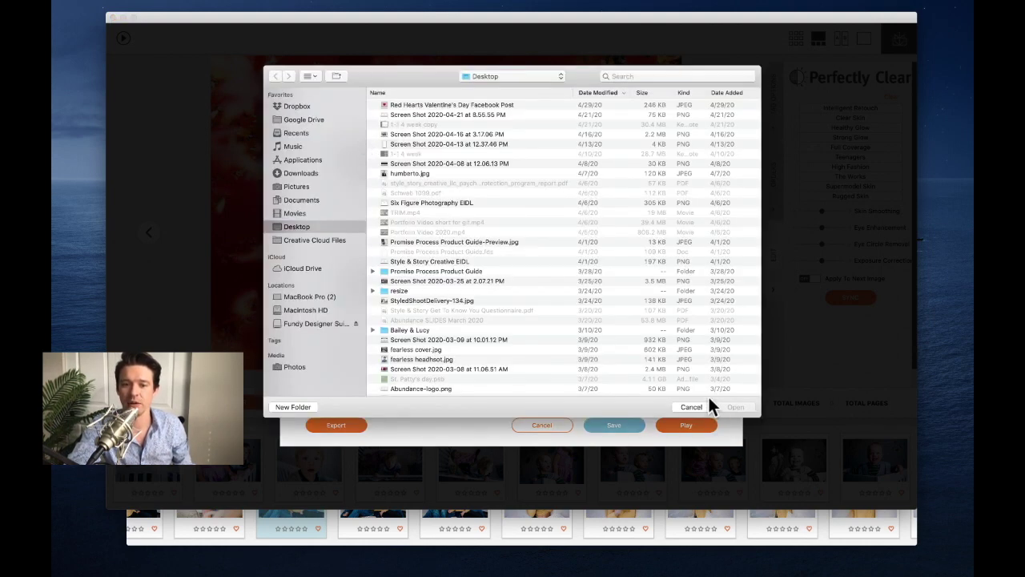
click(693, 406)
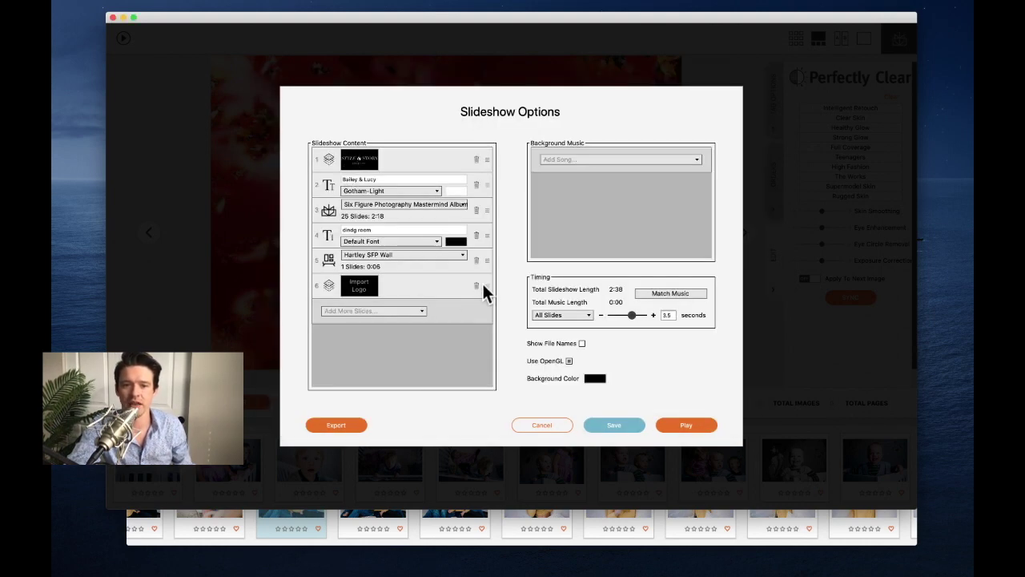
click(477, 285)
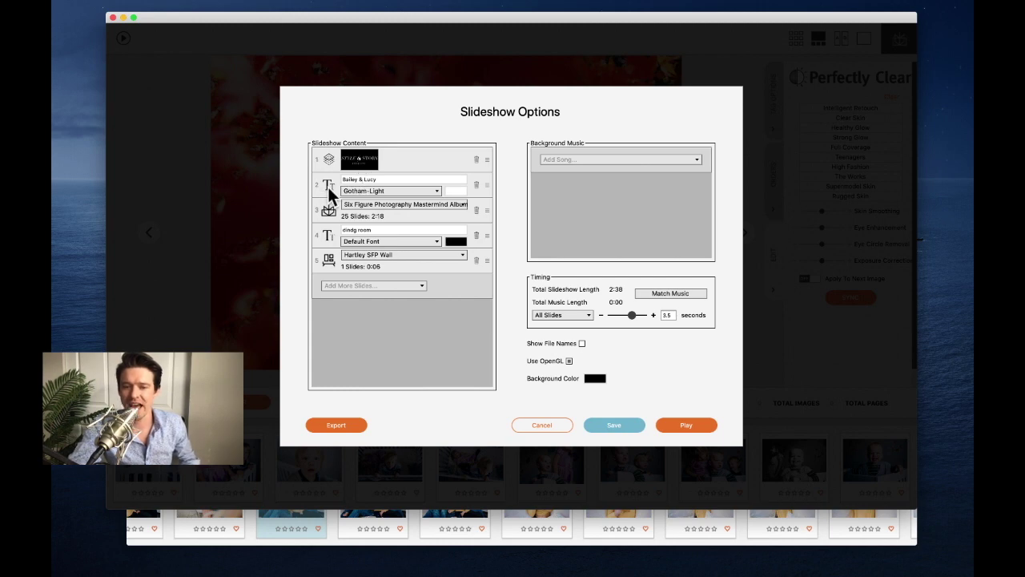
Step: Replace slide 2's title with the client's family name and delete the next old slide
click(380, 179)
double_click(380, 179)
text(The HA)
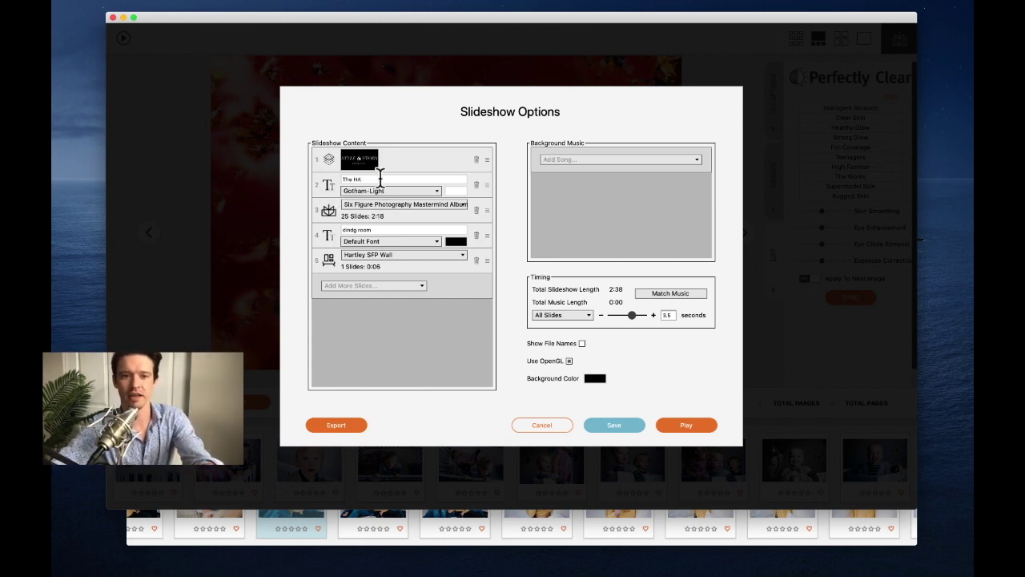
text(RTLEY)
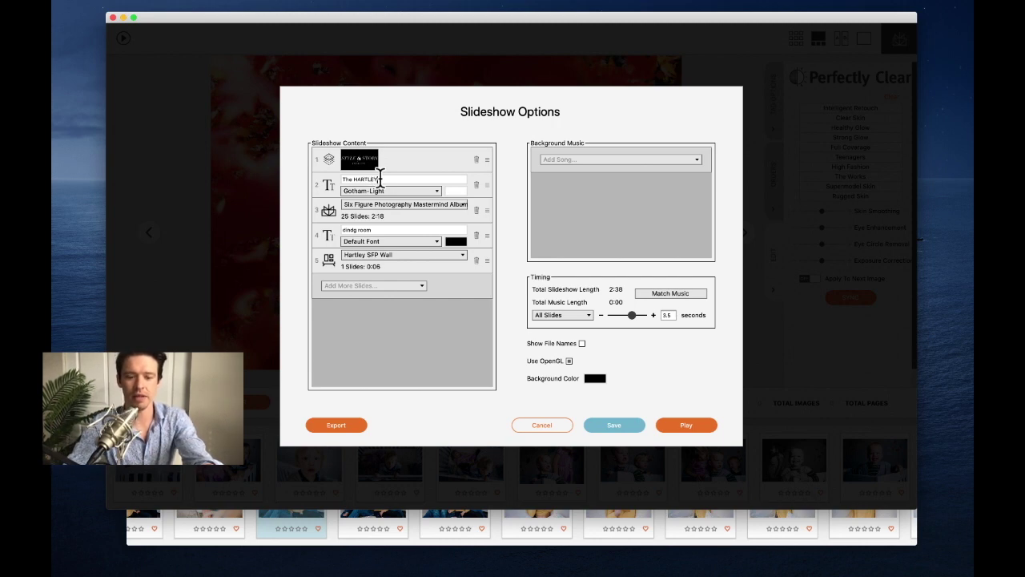
text( Fa)
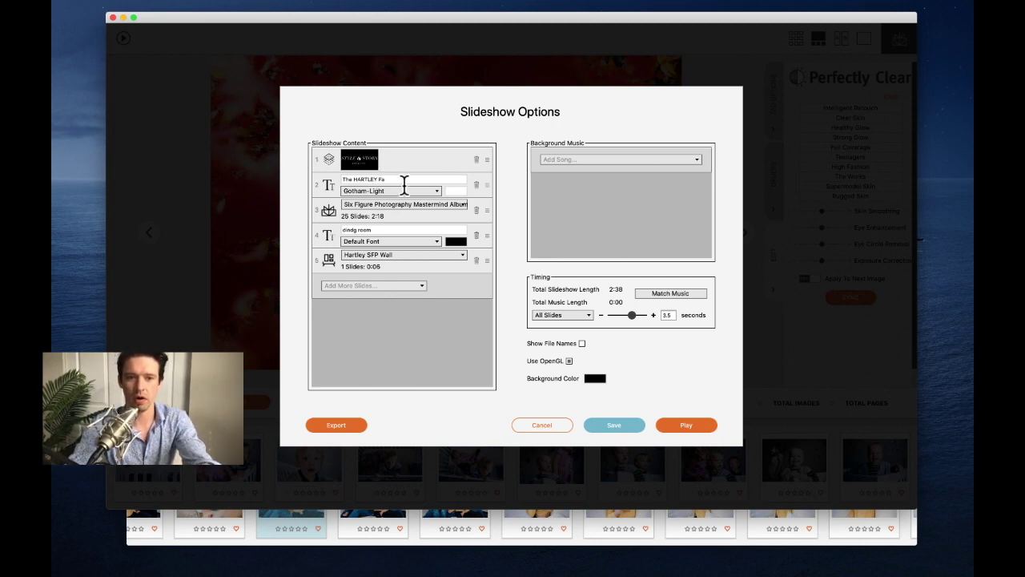
text(mily)
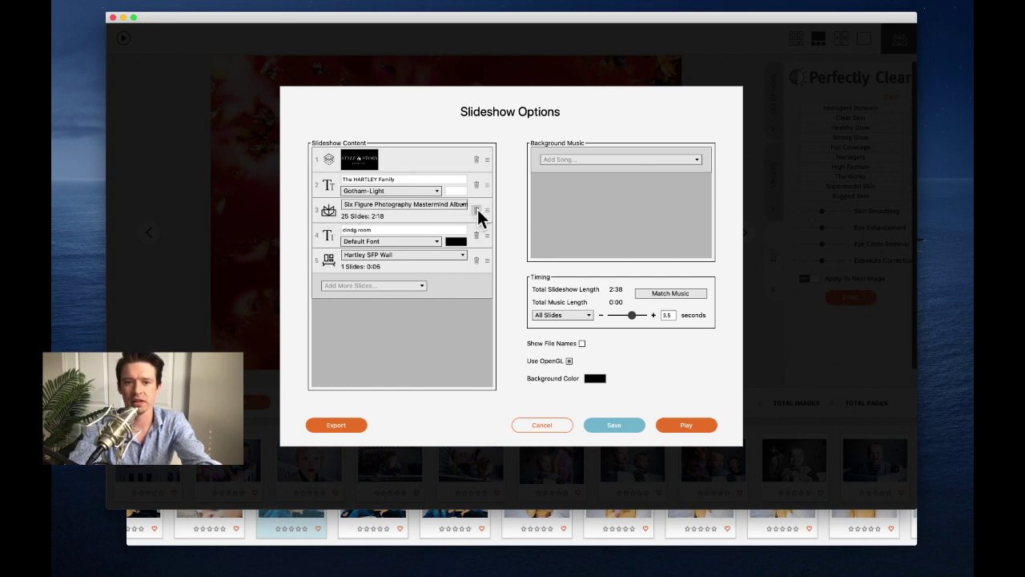
click(477, 210)
Step: Delete the remaining old slide and add a Six Figure Photography Mastermind Album slide
click(477, 209)
click(477, 210)
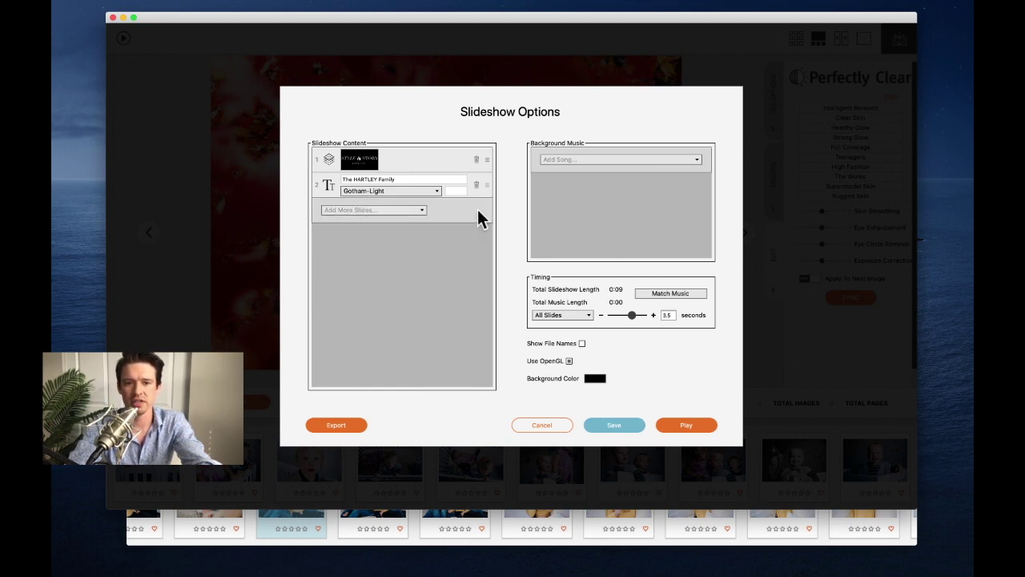
click(400, 210)
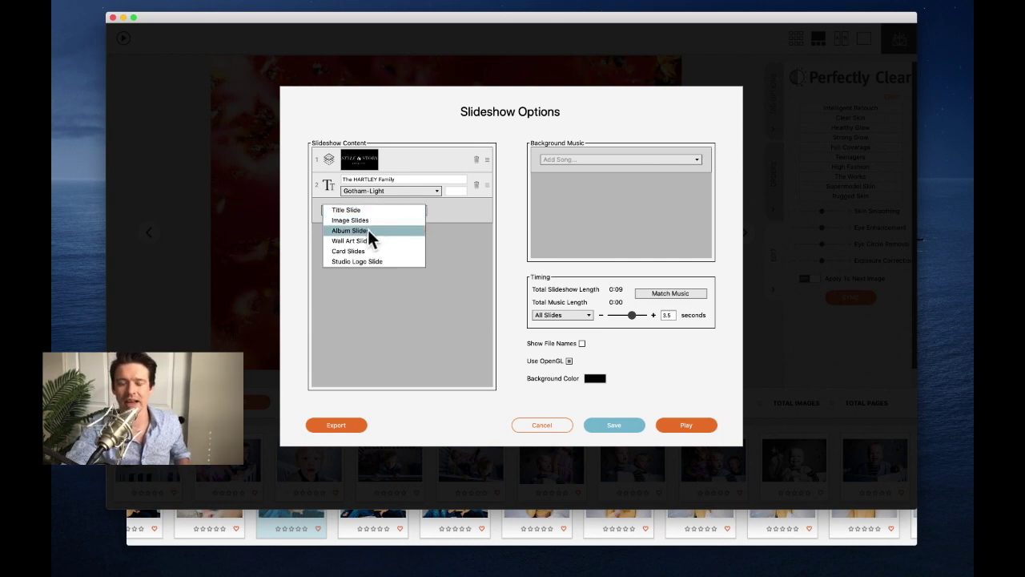
click(364, 230)
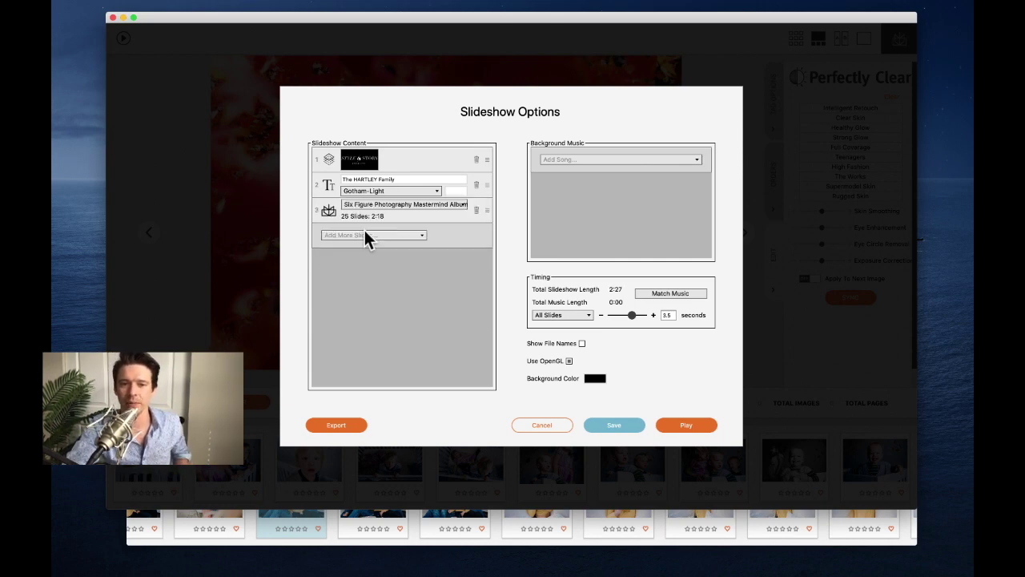
click(426, 204)
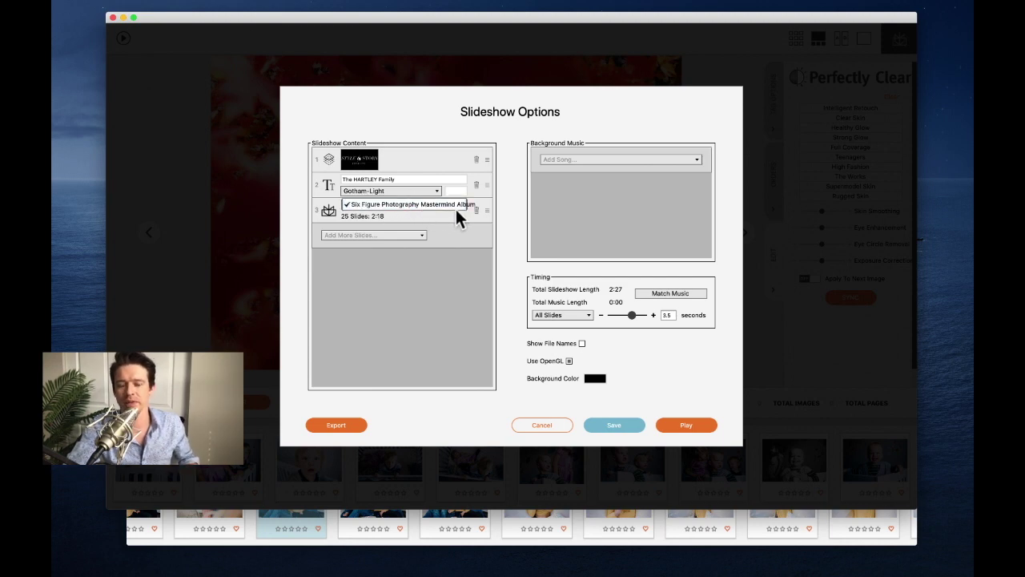
click(453, 242)
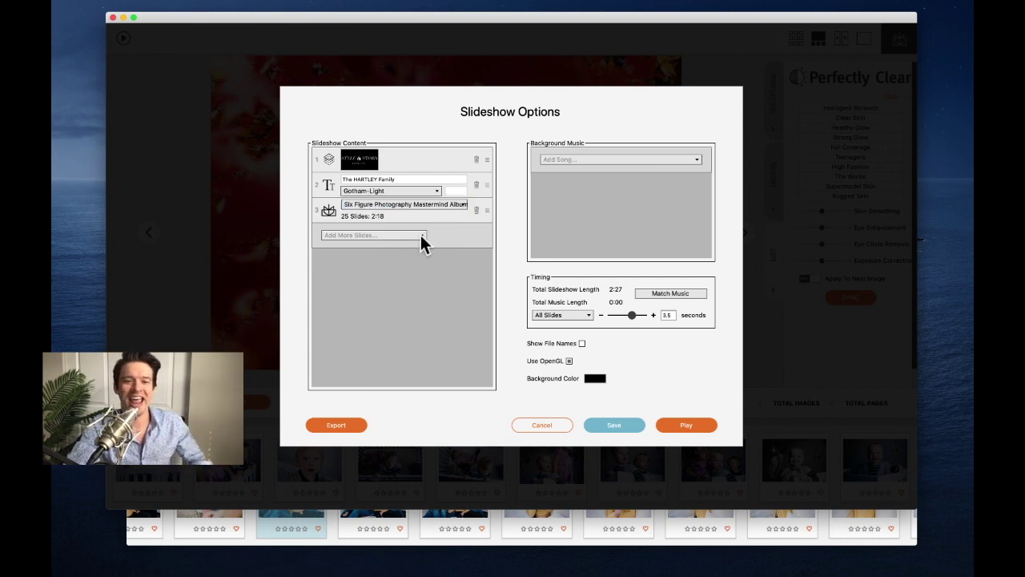
Step: Add a title slide after the album and type its 'Wall Art' title text
click(366, 234)
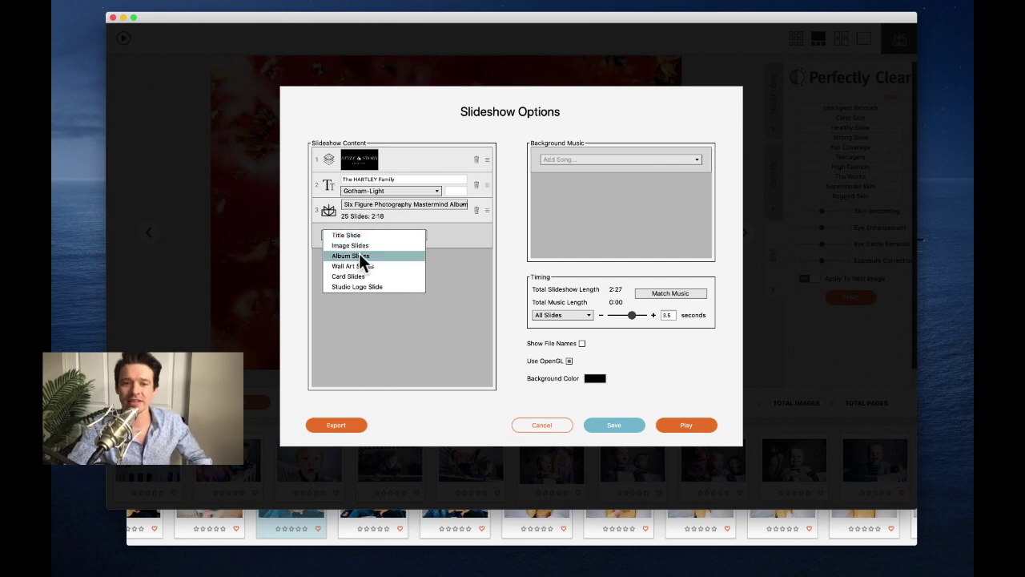
click(353, 234)
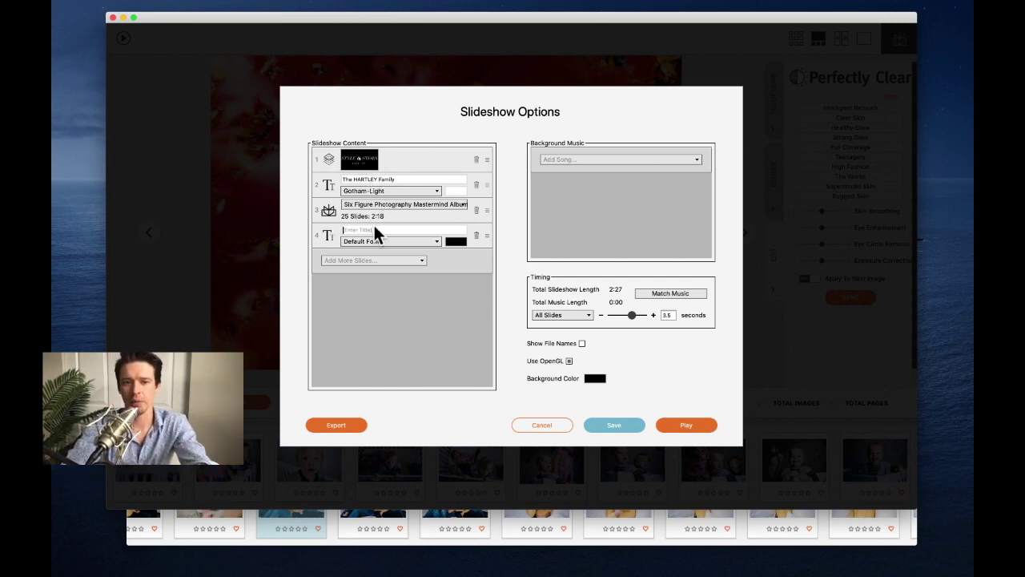
text(Well Art)
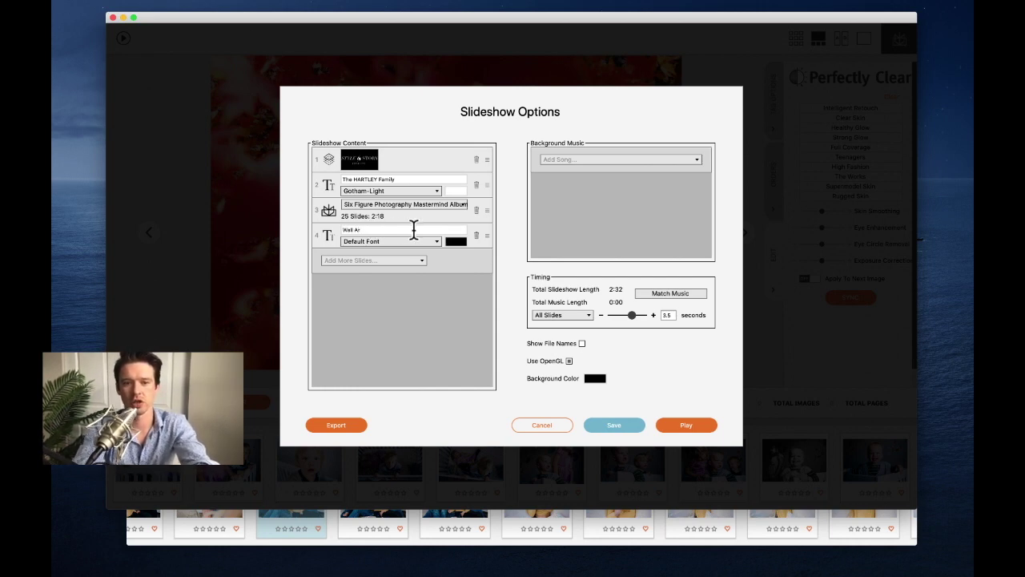
Step: Add a Wall Art slide using the client's current wall design
click(366, 261)
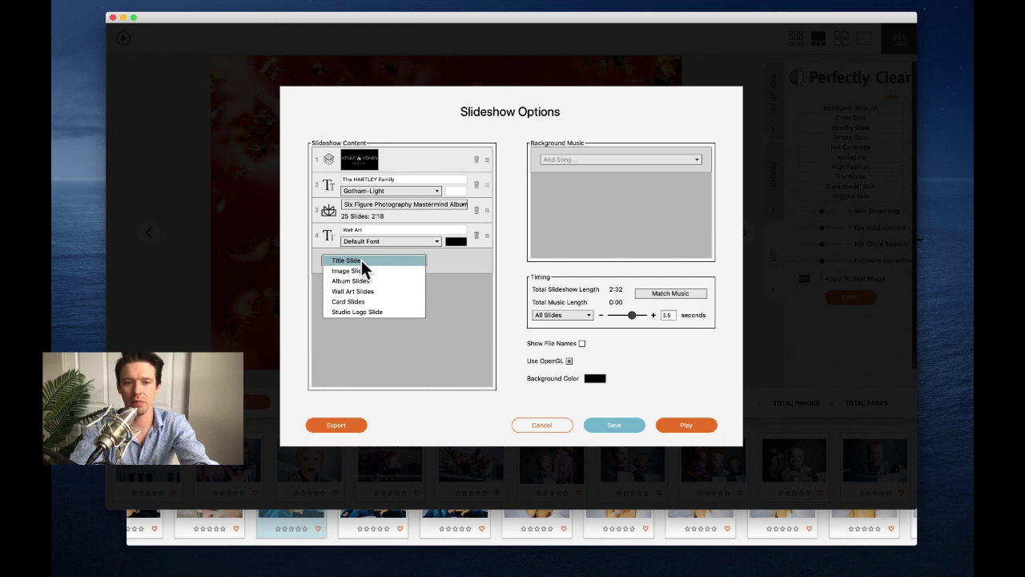
click(360, 292)
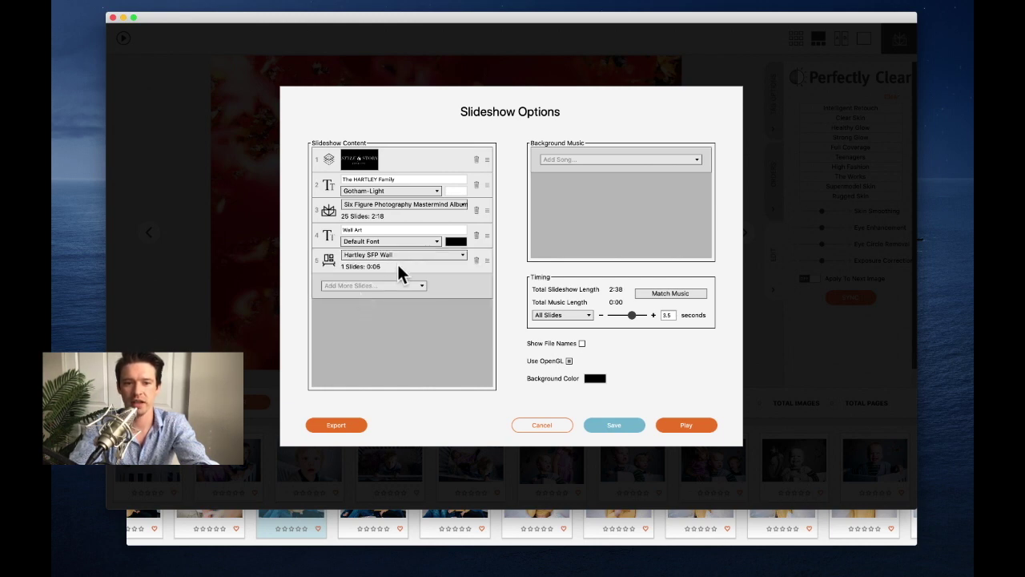
click(363, 256)
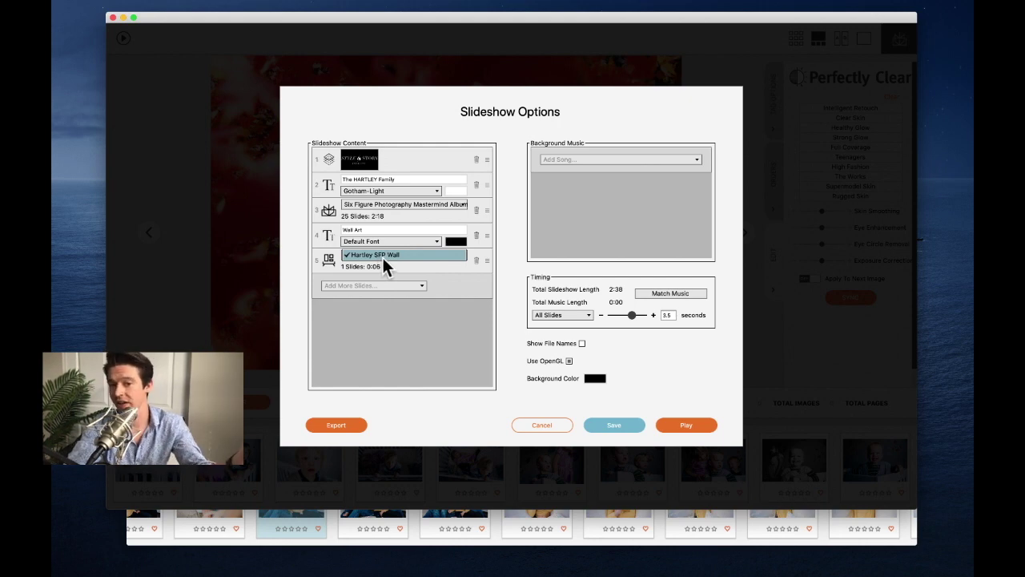
click(385, 256)
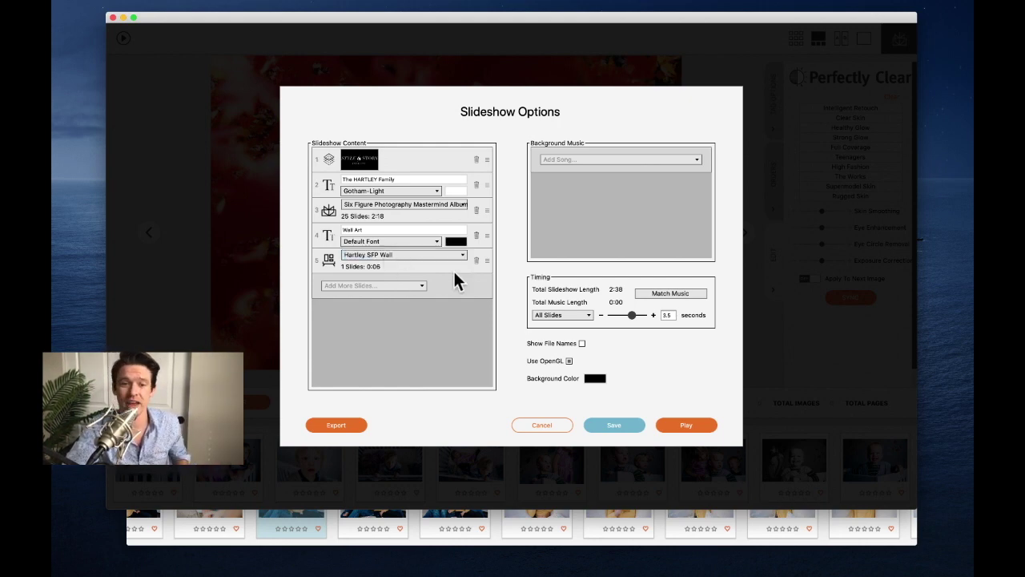
Step: Add a closing 'THANK YOU!' title slide followed by the thank-you card slides
click(410, 286)
click(385, 286)
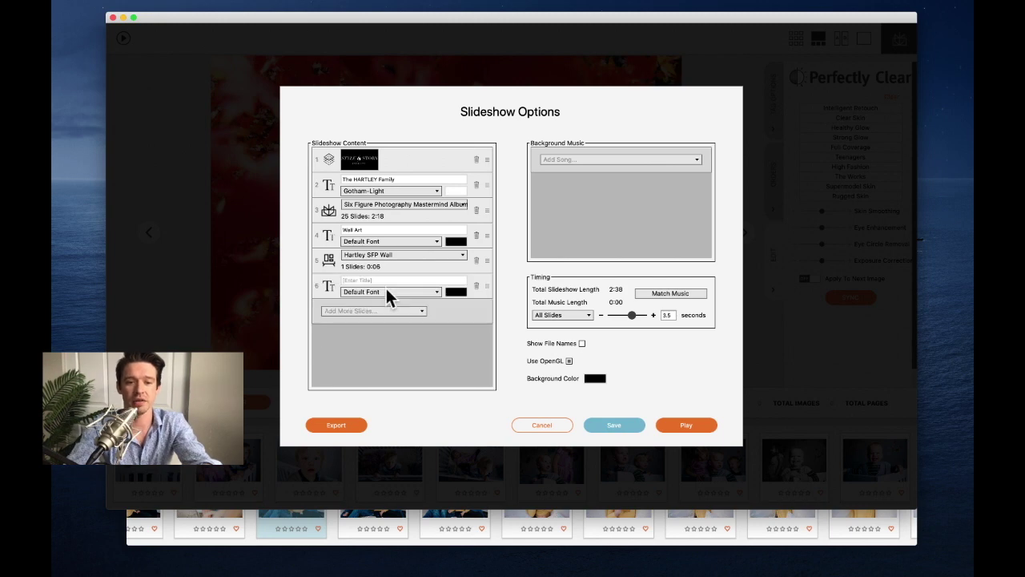
click(381, 280)
text(THANK YOU!)
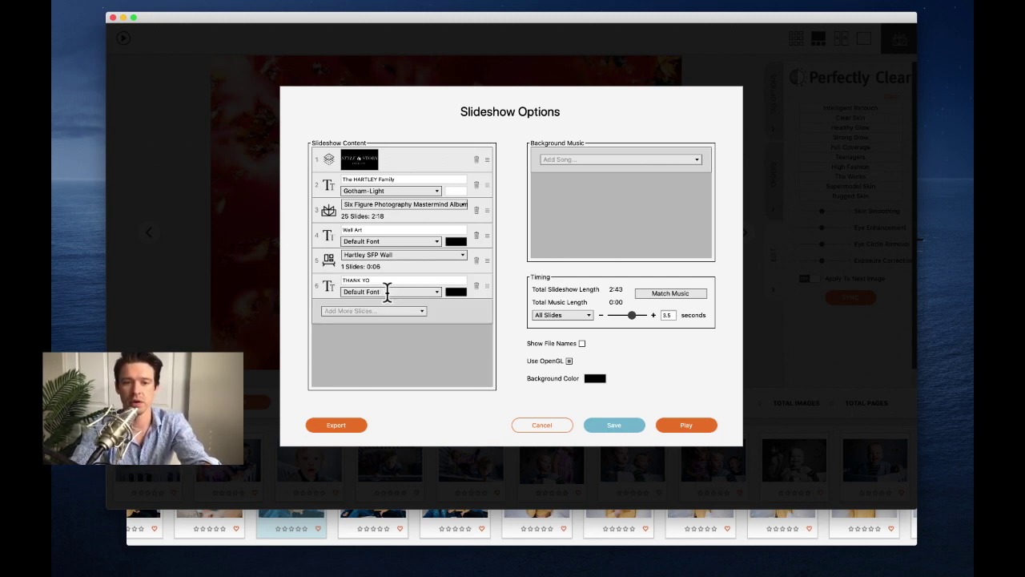
click(400, 310)
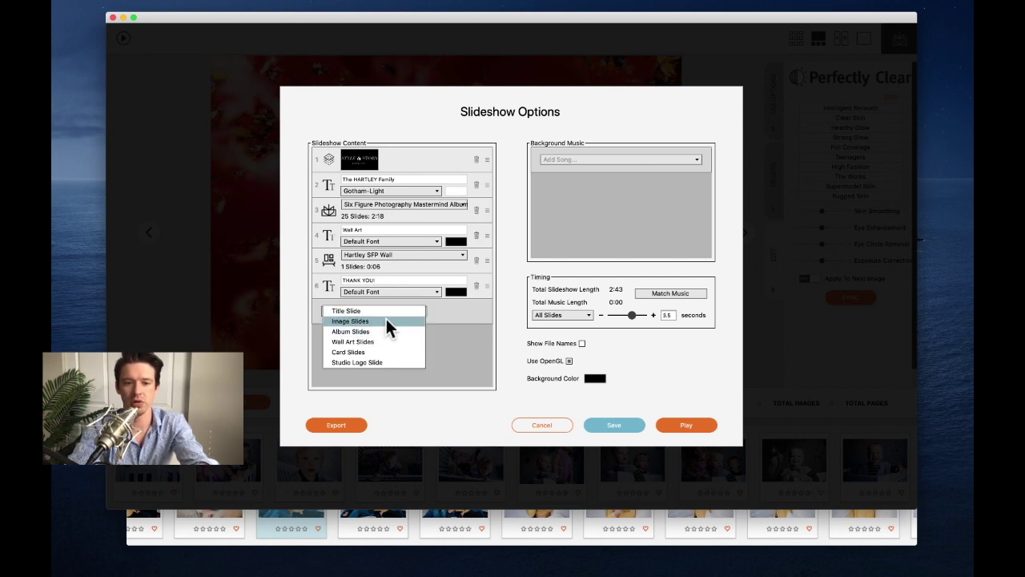
click(355, 352)
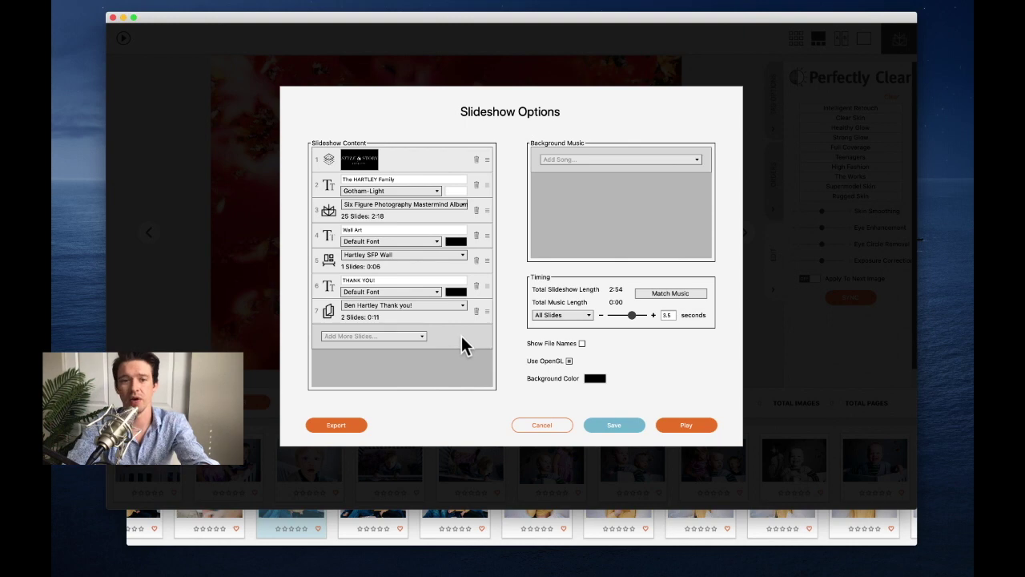
Step: Preview Wedding Song 11 and choose it as the background music
click(640, 171)
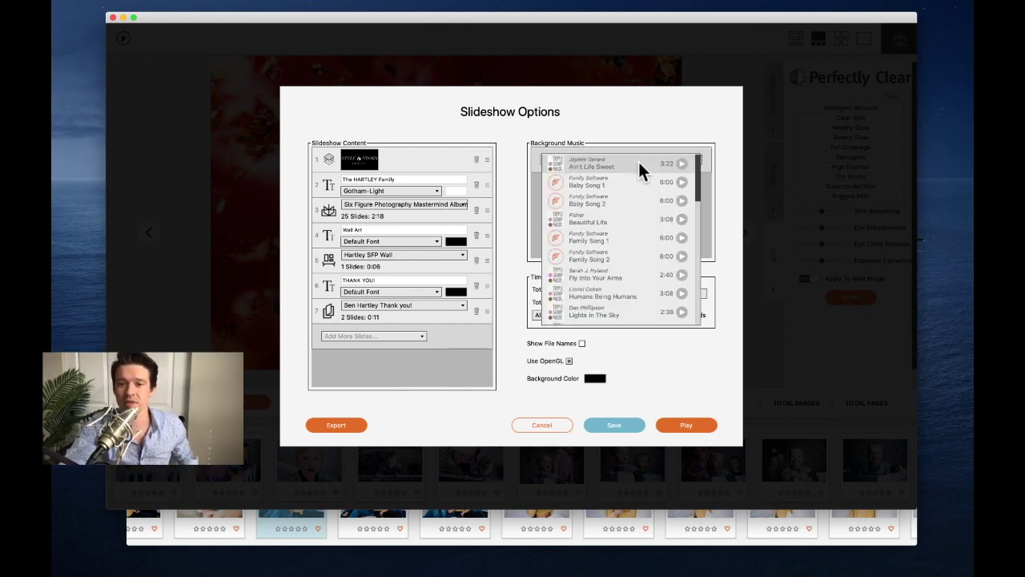
click(732, 195)
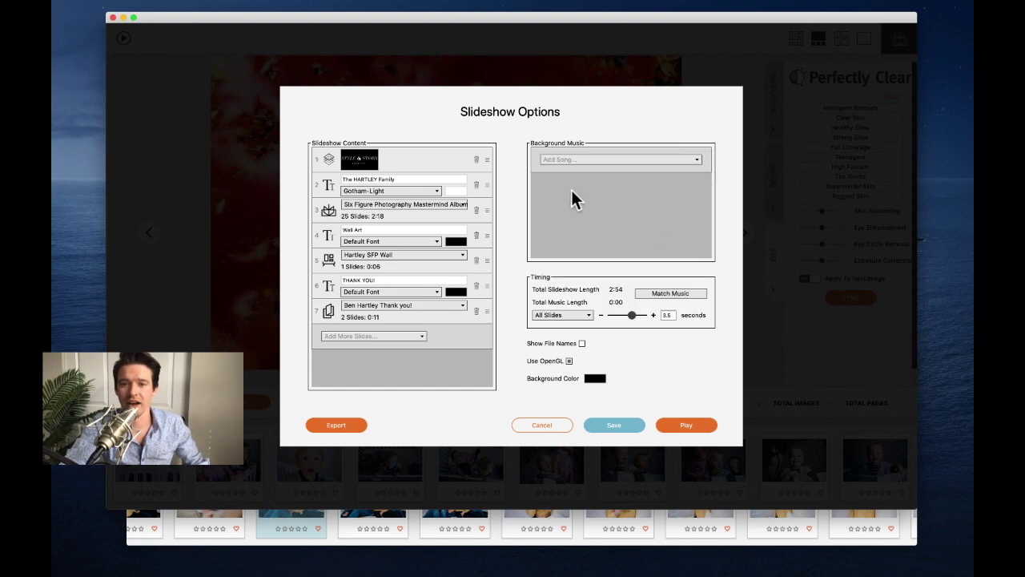
click(574, 158)
scroll(598, 206, down, 15)
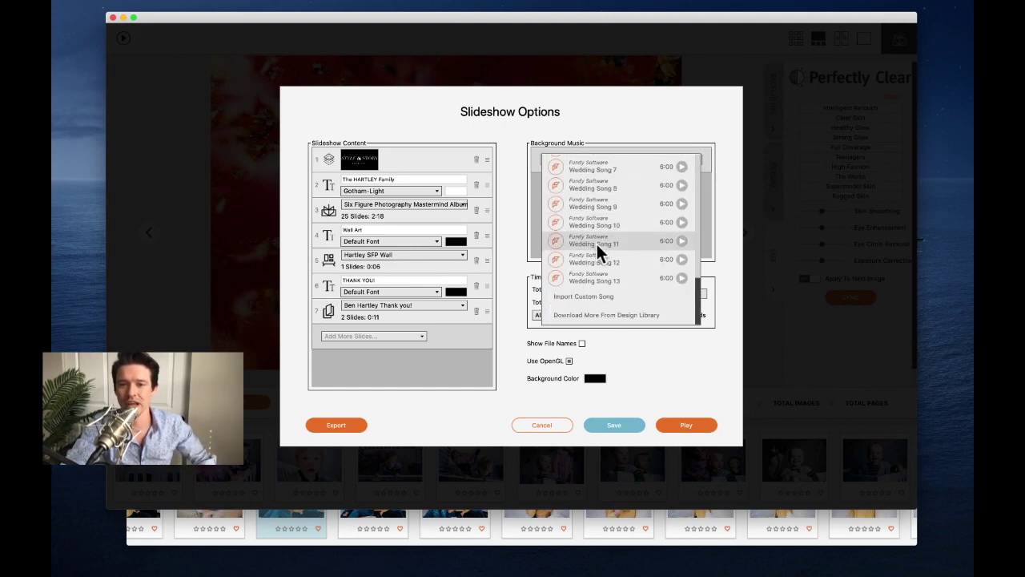
click(682, 240)
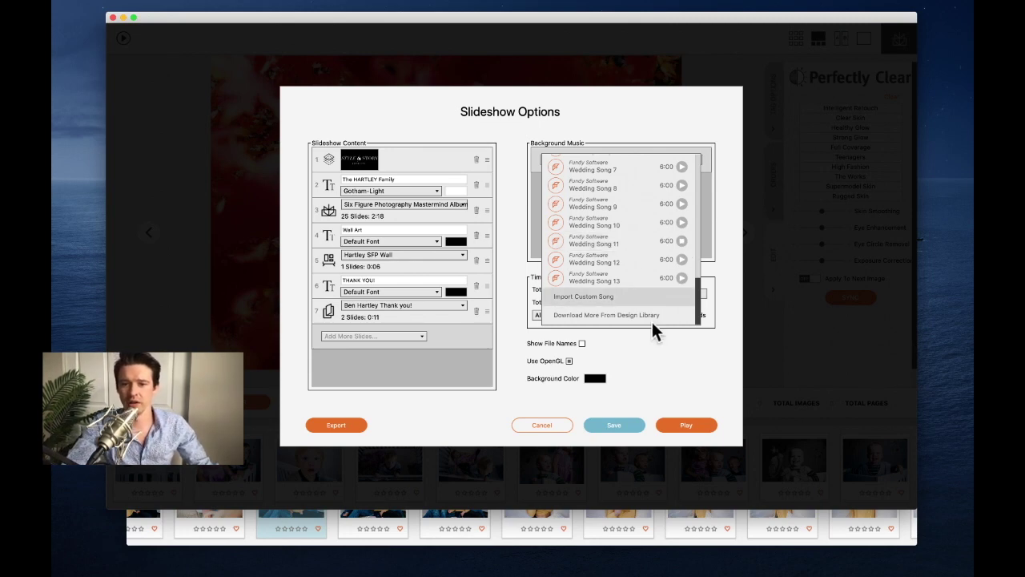
click(591, 245)
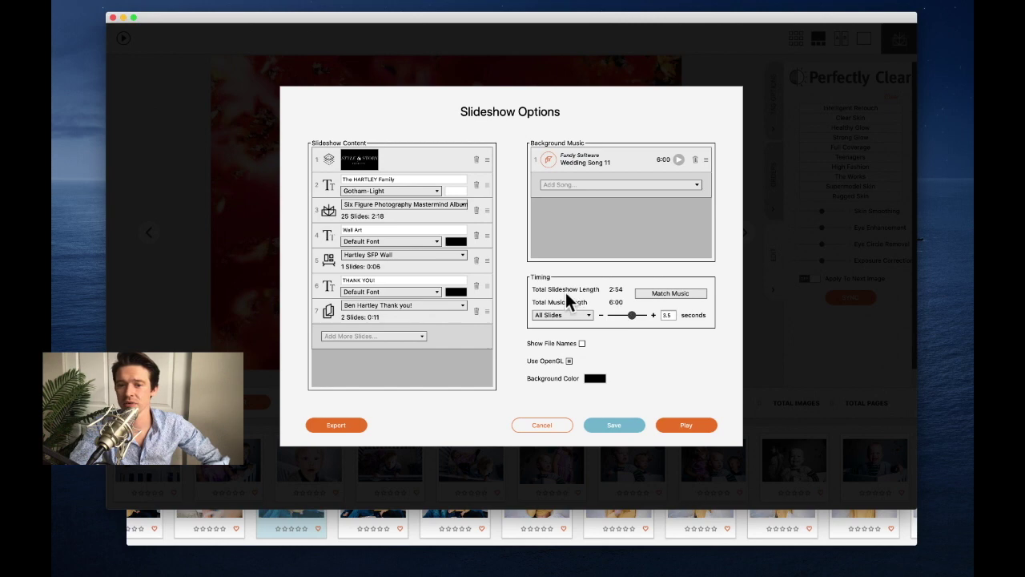
Step: Match the slideshow length to the music and save the slideshow settings
click(665, 294)
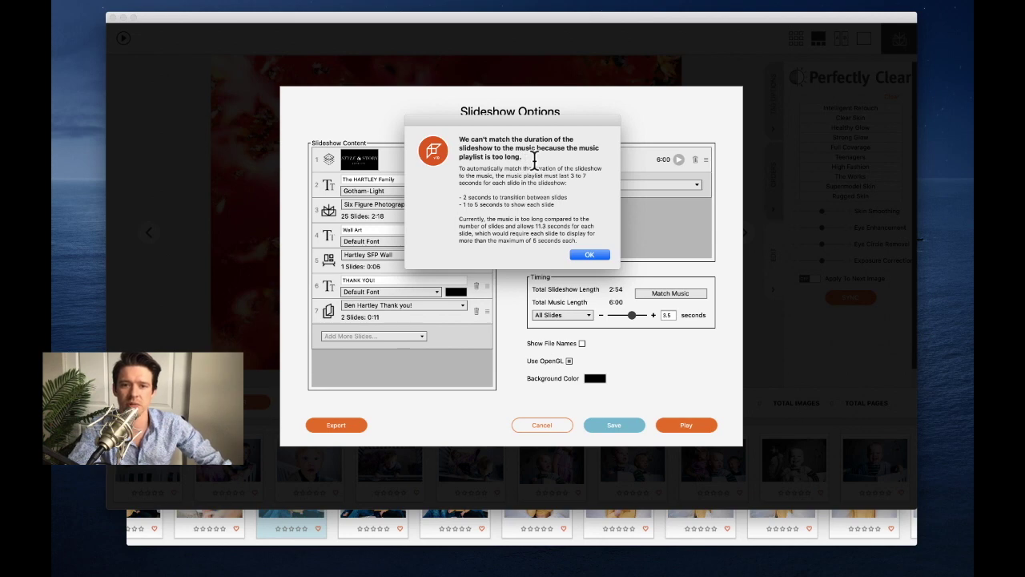
click(589, 256)
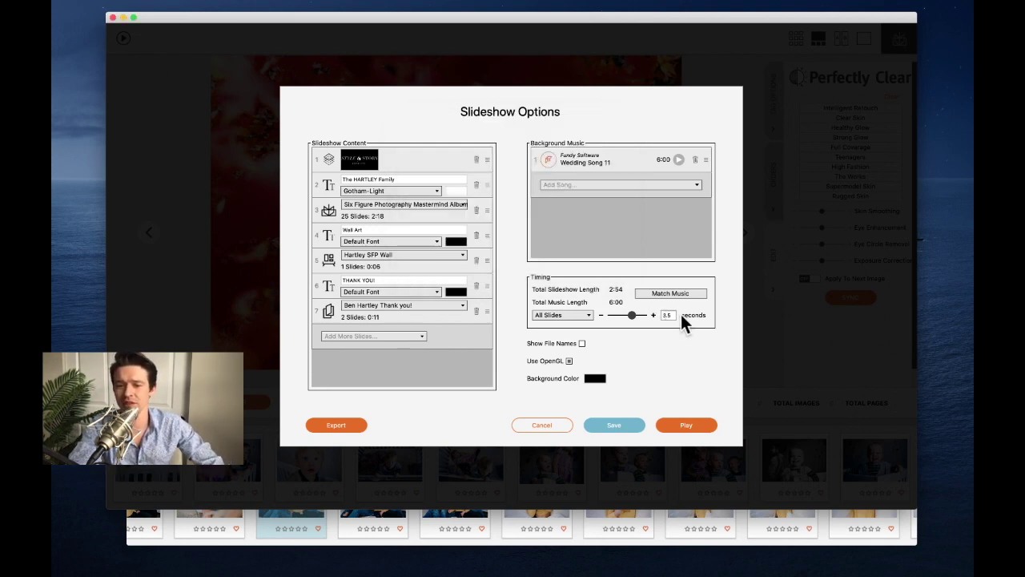
click(616, 424)
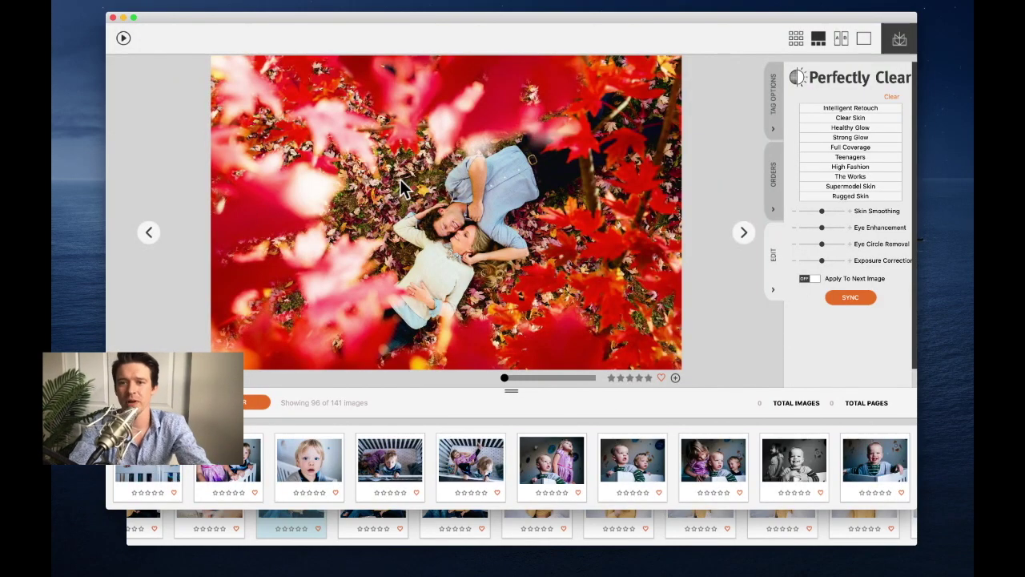
Step: Close the photo viewer and open the Six Figure Photography Mastermind Album from Your Albums
drag(157, 16, 240, 8)
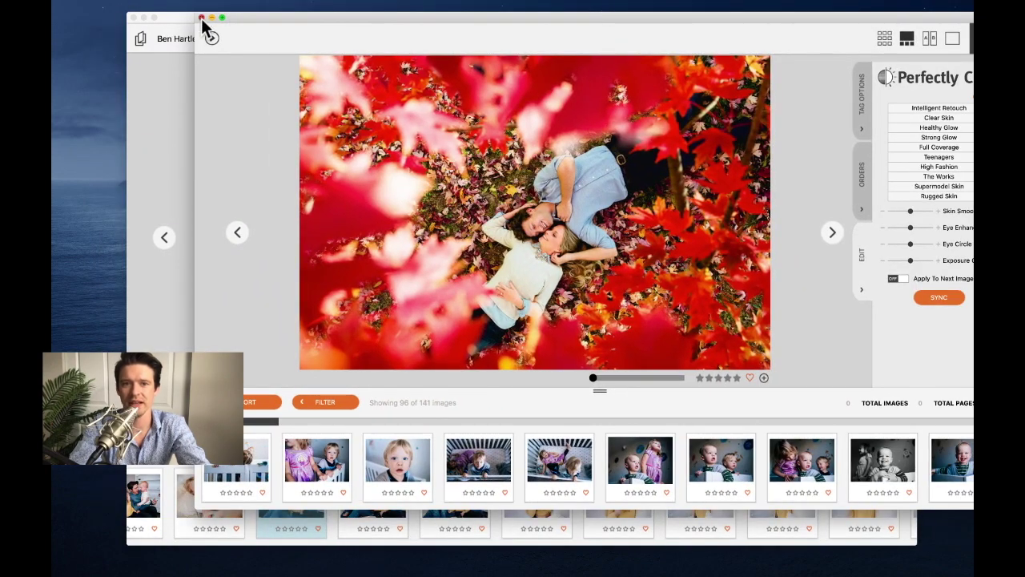
click(201, 18)
click(448, 41)
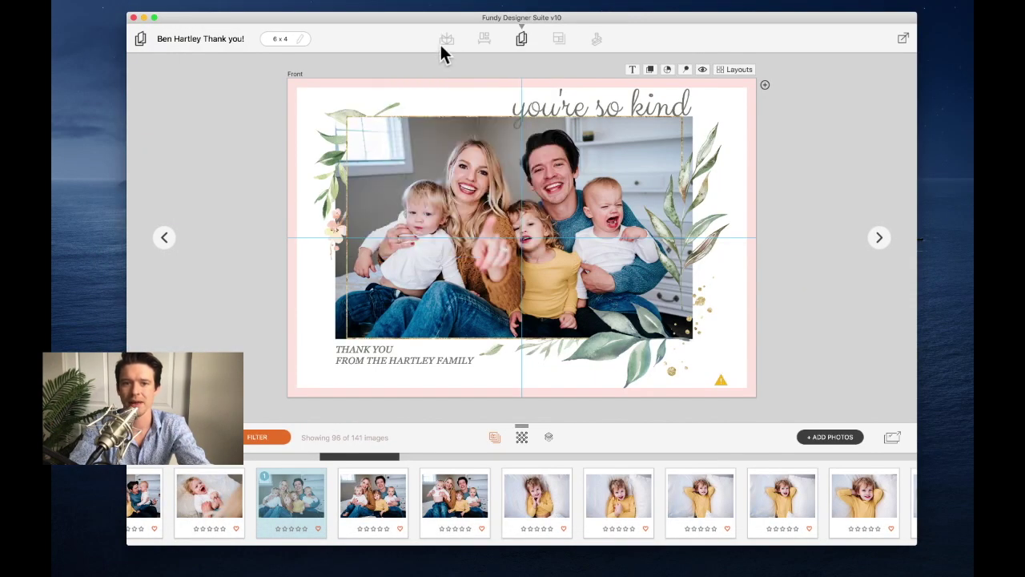
click(443, 41)
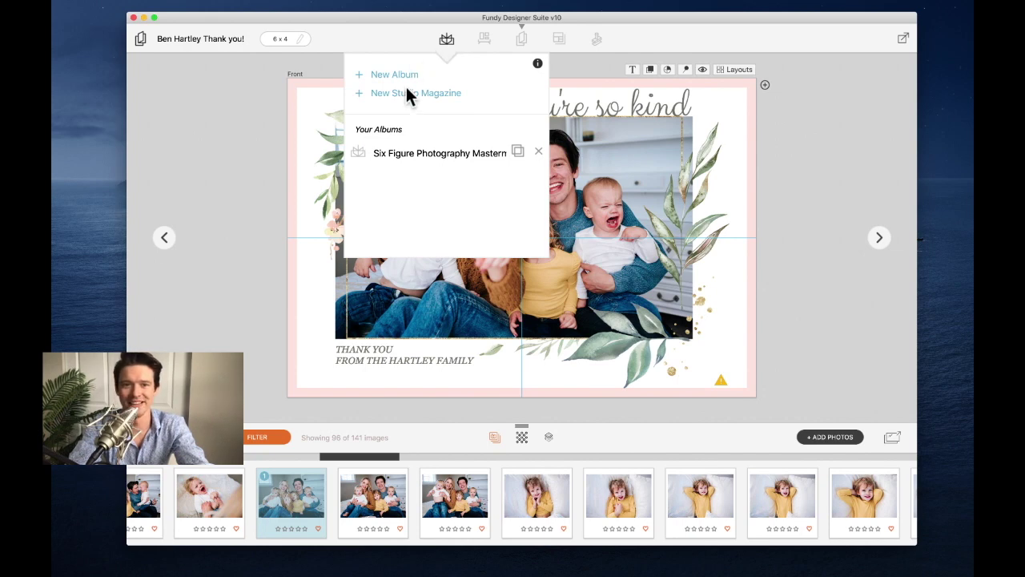
click(411, 152)
Step: Show the album's spread overview and delete the final spreads, including Pages 49-50 and 43-44
double_click(411, 150)
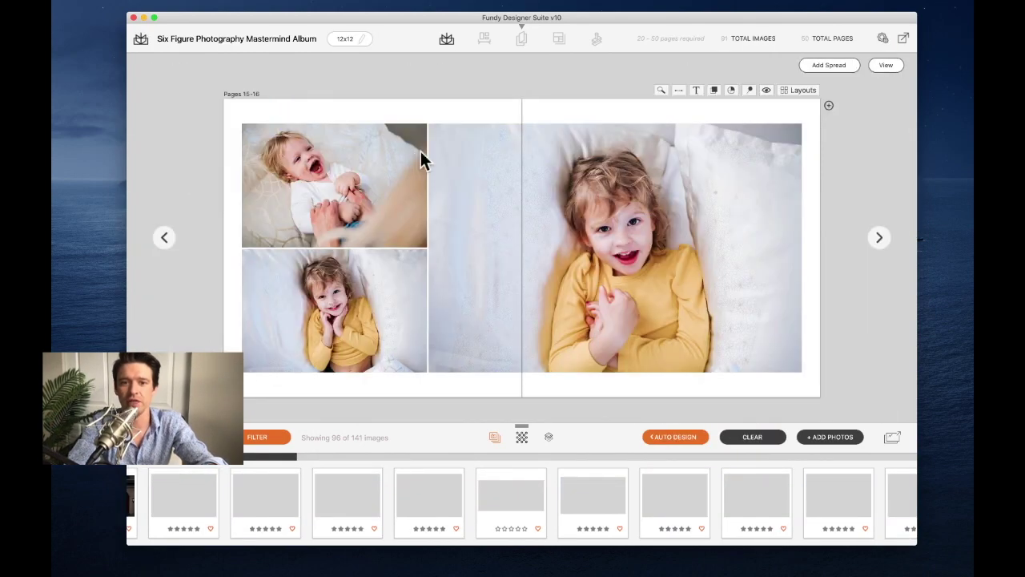
click(897, 66)
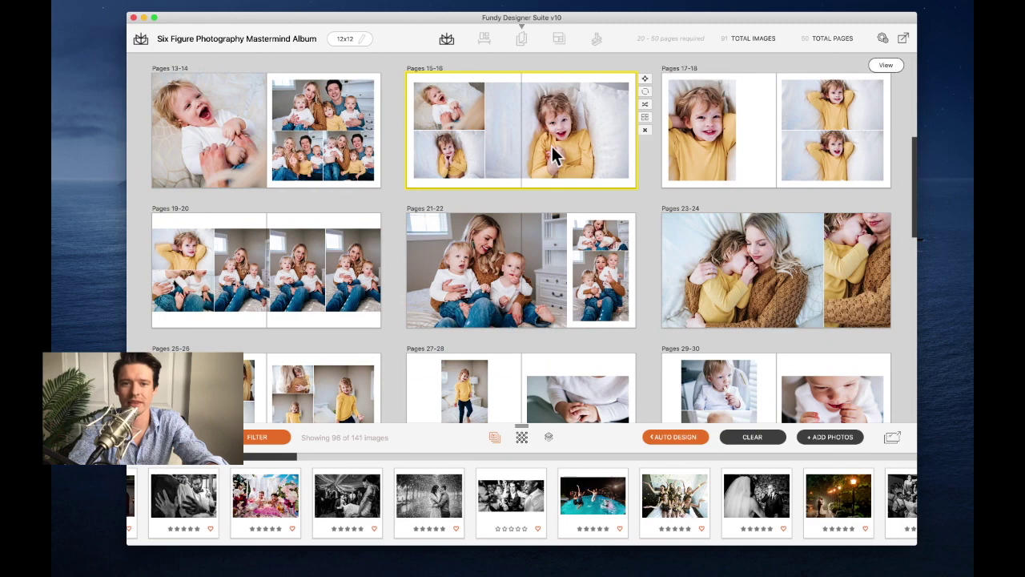
scroll(570, 201, down, 10)
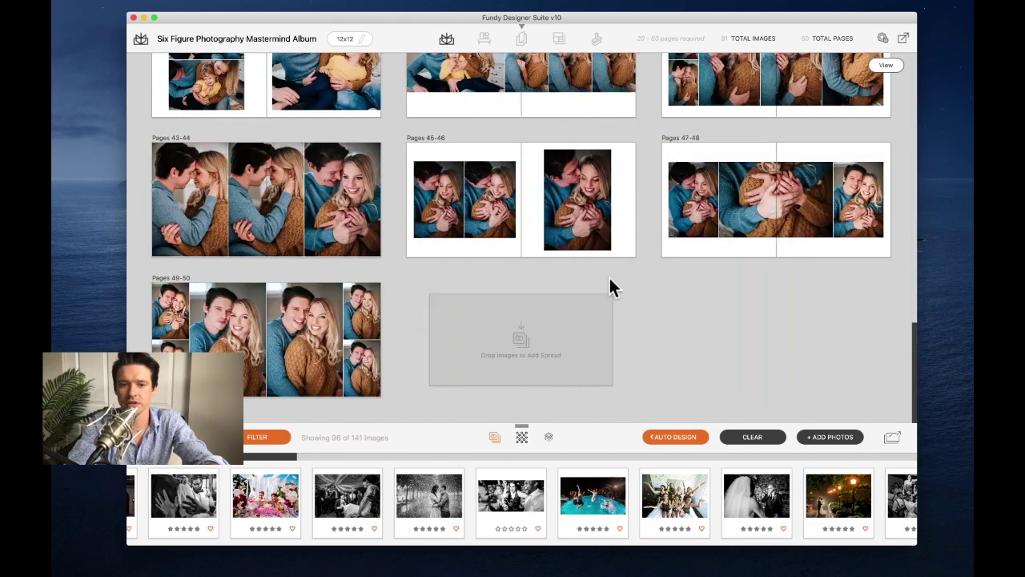
click(390, 339)
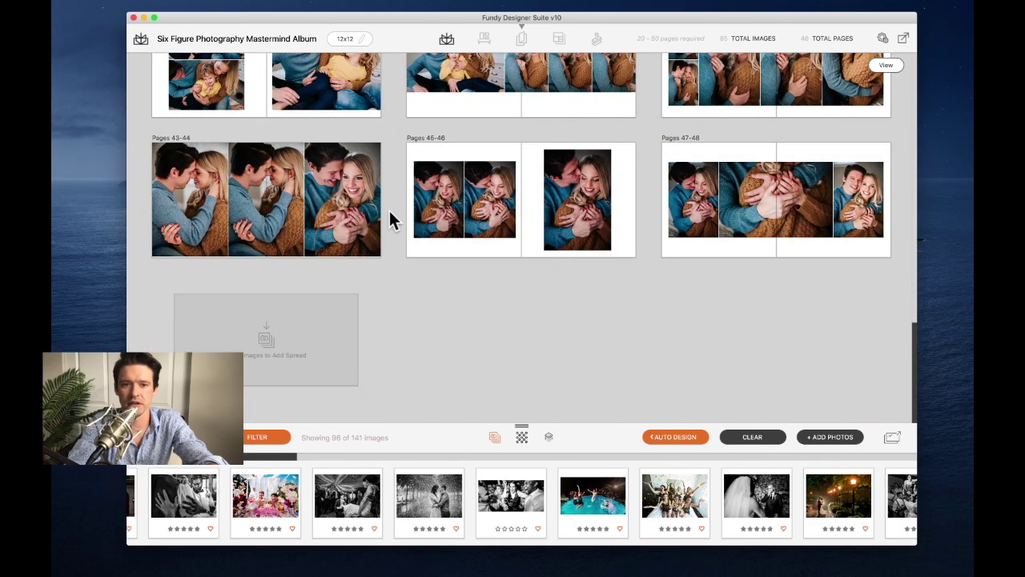
click(389, 200)
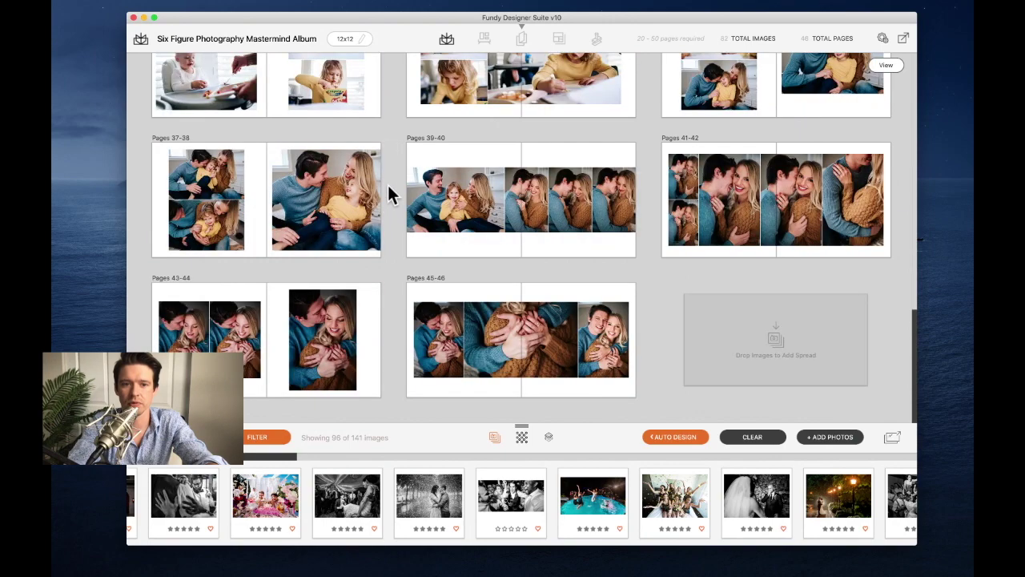
click(390, 197)
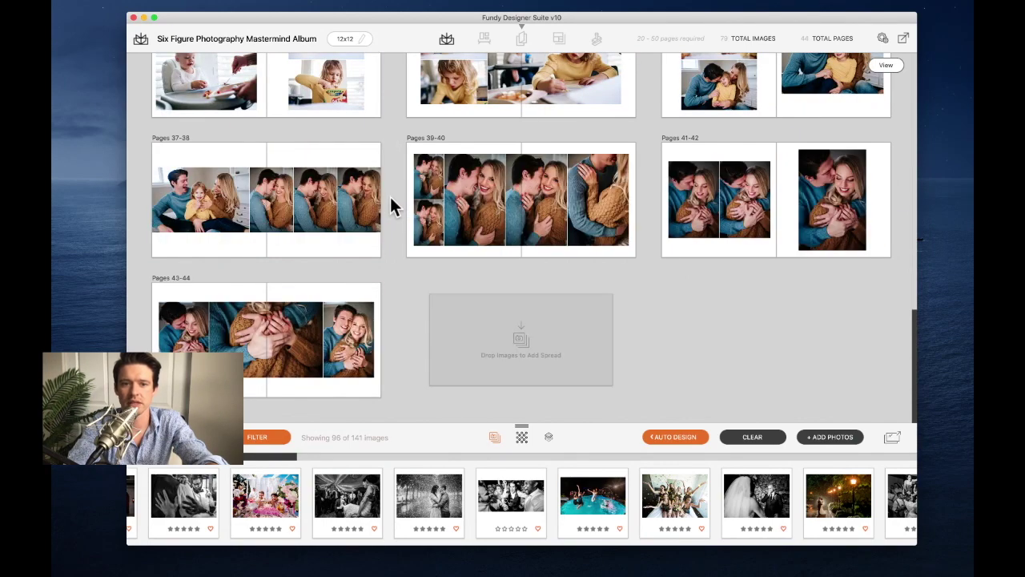
Step: Delete several more spreads, then clear the whole album
click(390, 199)
click(390, 199)
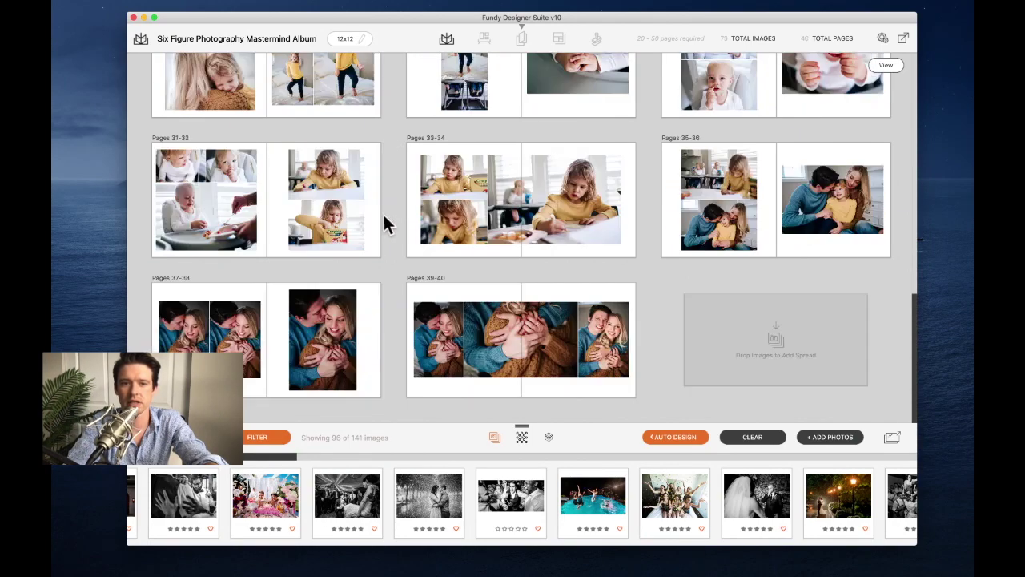
click(389, 200)
click(388, 199)
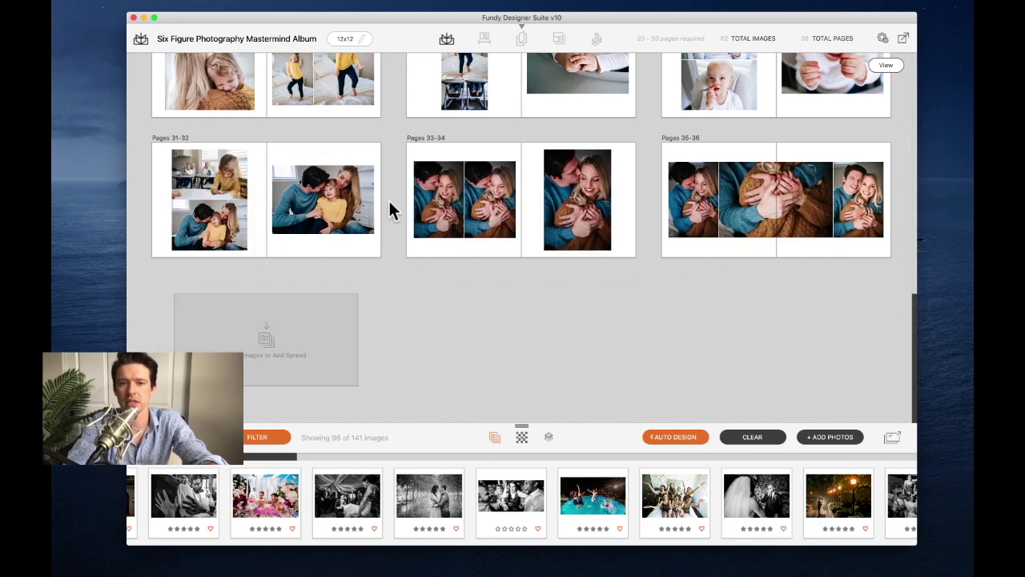
click(389, 198)
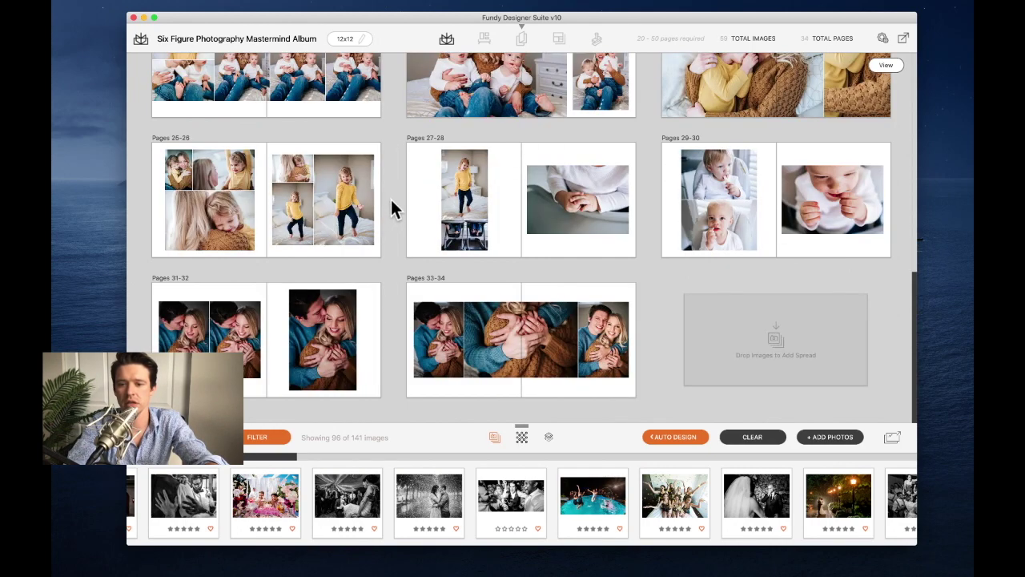
click(749, 437)
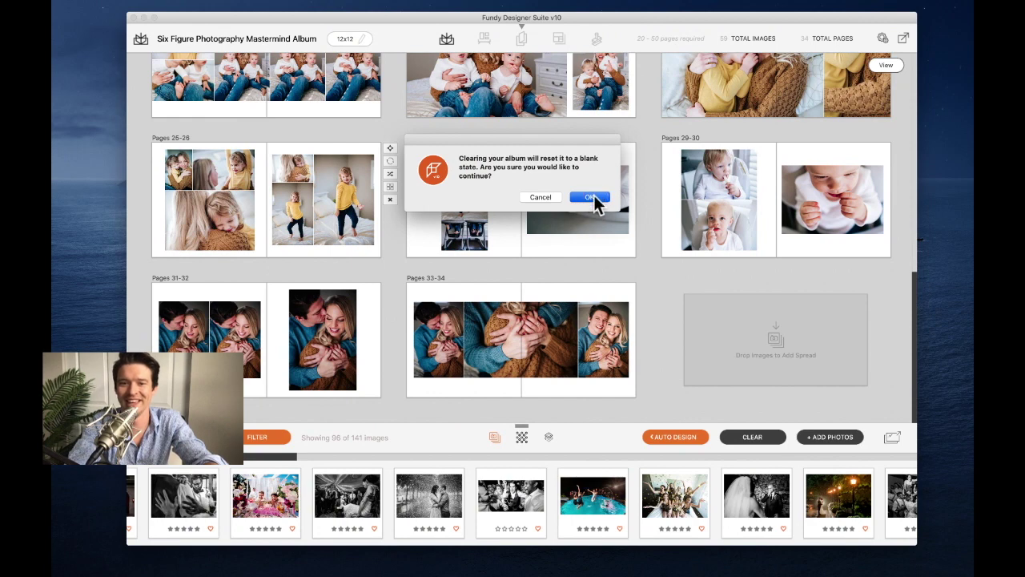
click(590, 198)
Step: Add a three-photo spread as a trial, then delete the resulting Pages 1-2 spread
click(494, 499)
shift+click(689, 500)
drag(688, 500, 275, 160)
mouse_move(274, 136)
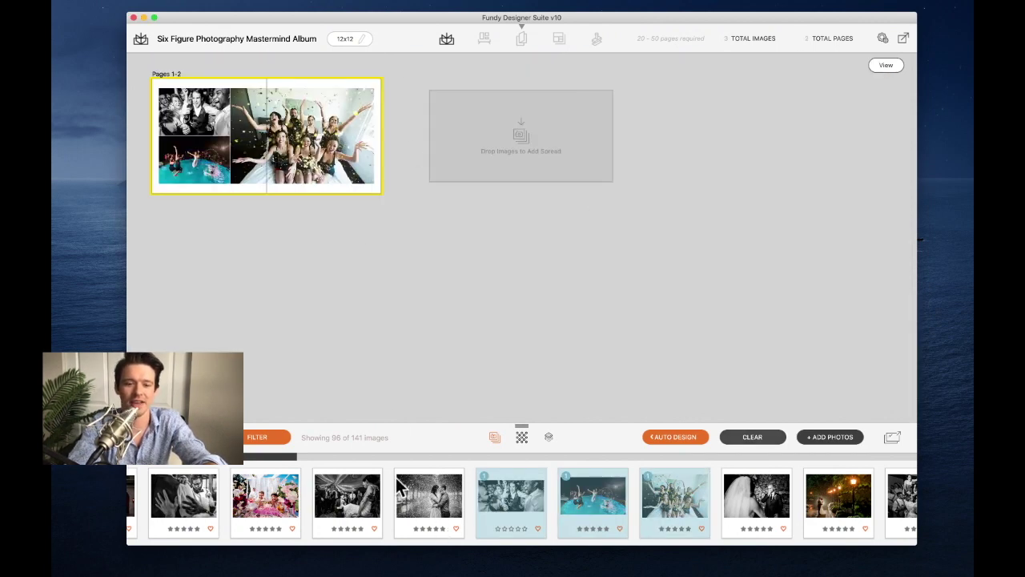
click(390, 136)
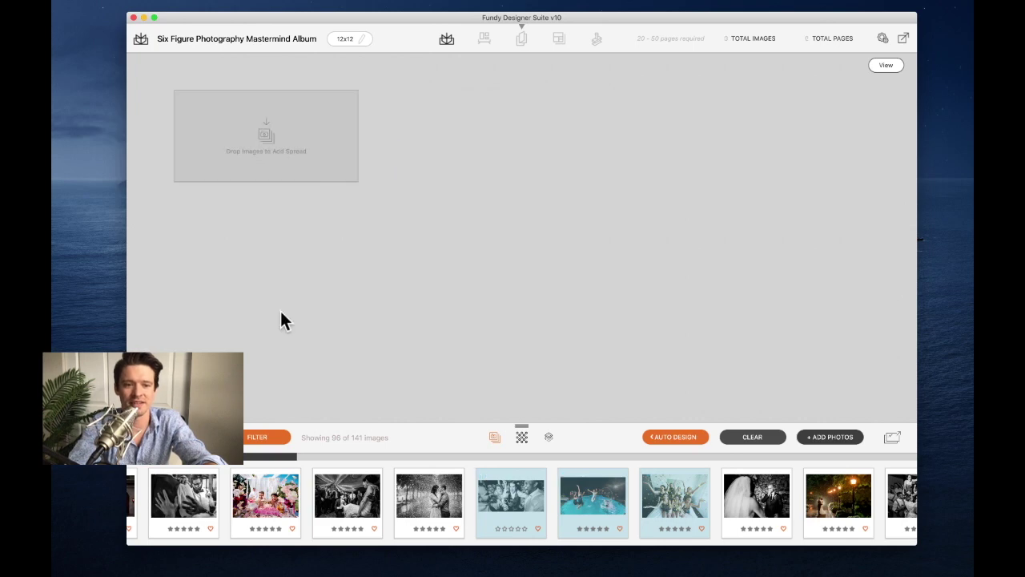
Step: Build a four-family-photo Pages 1-2 spread and a three-children-photo Pages 3-4 spread
scroll(491, 496, right, 20)
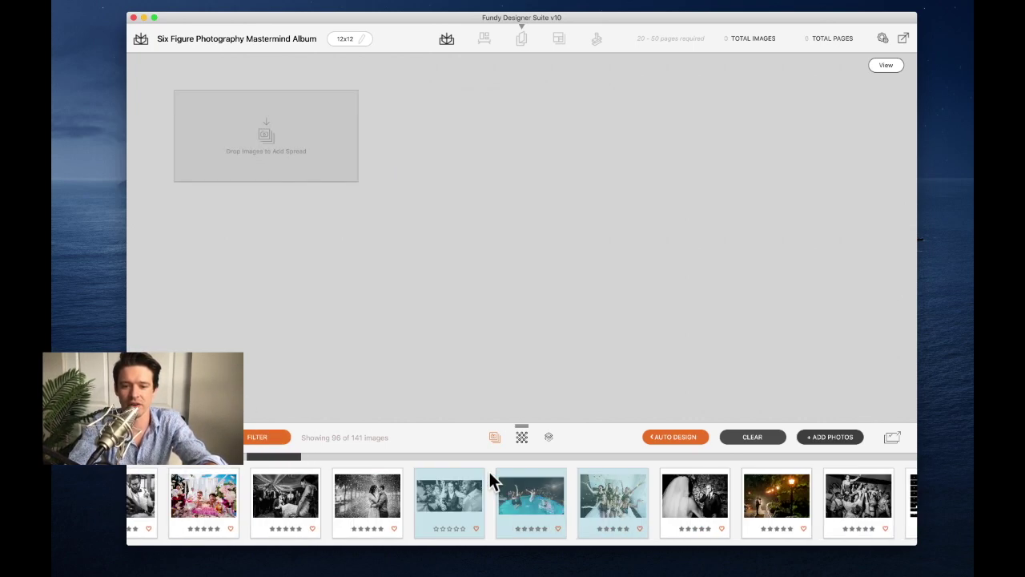
click(535, 495)
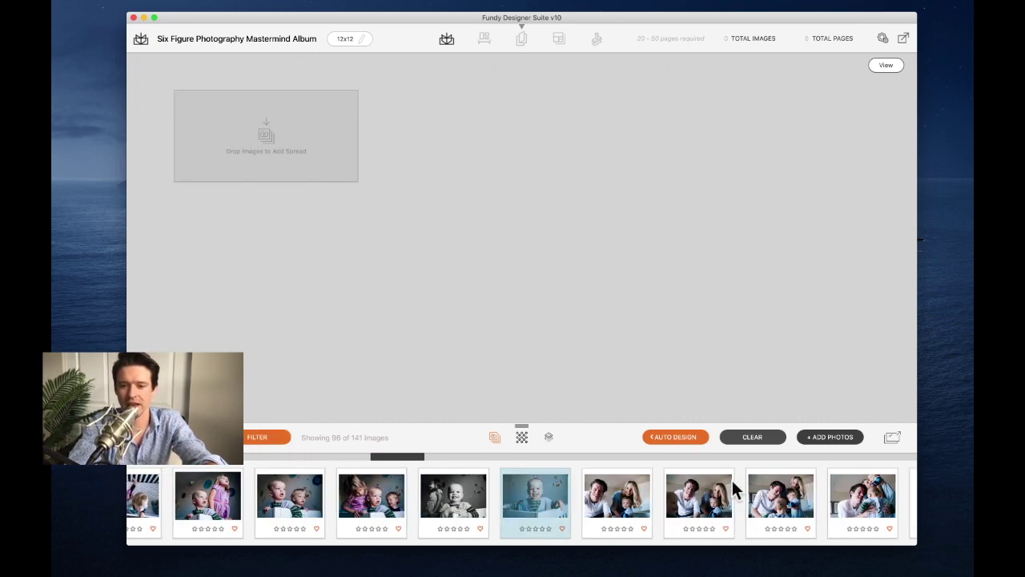
click(701, 508)
shift+click(460, 505)
drag(460, 504, 274, 132)
click(377, 509)
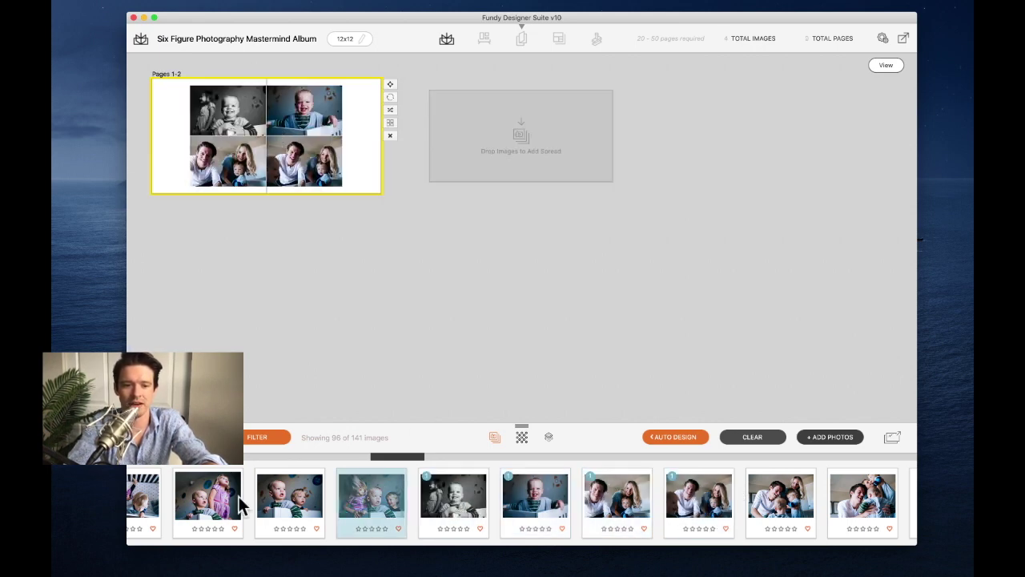
shift+click(220, 505)
drag(221, 505, 526, 153)
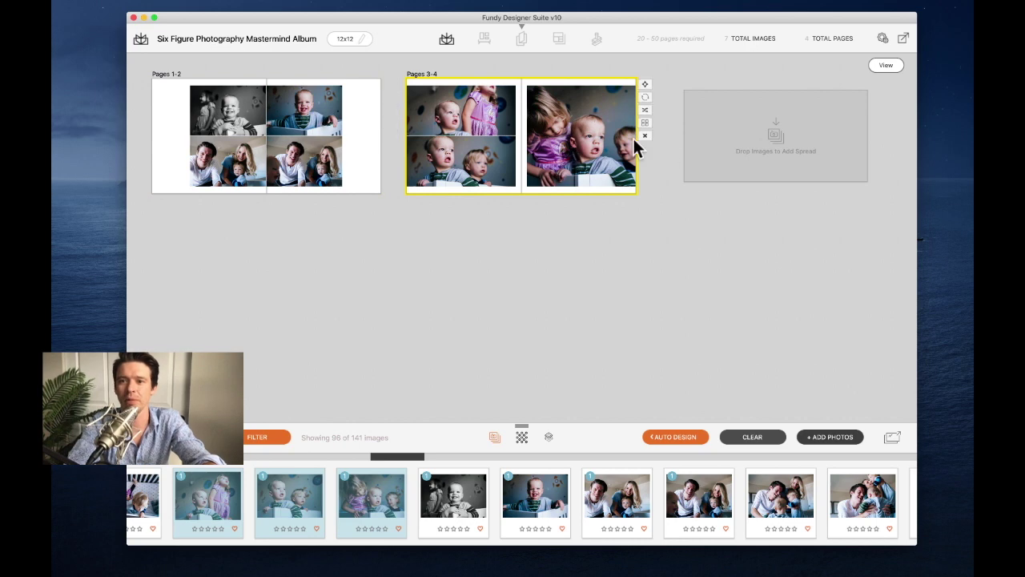
click(301, 5)
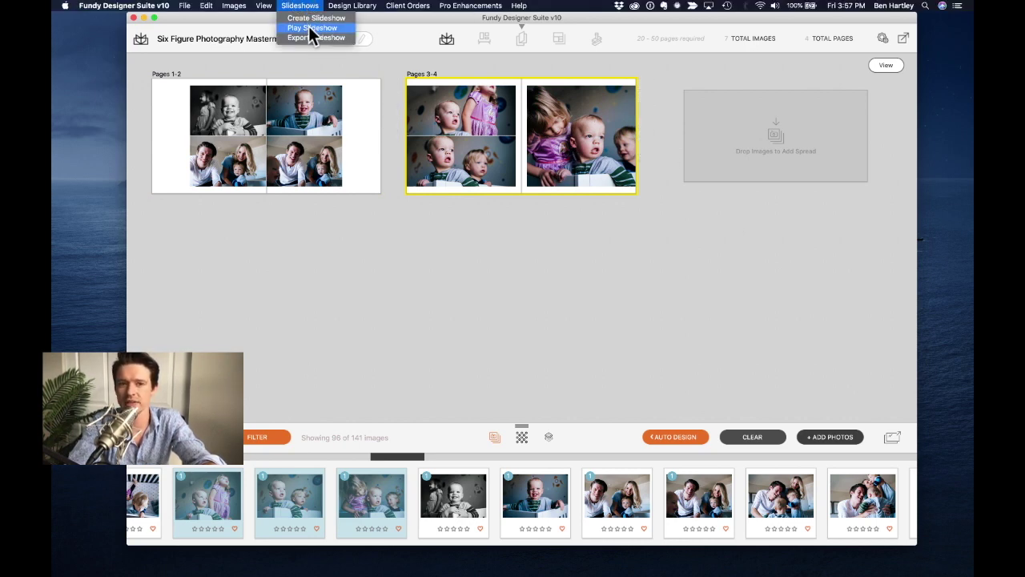
click(309, 27)
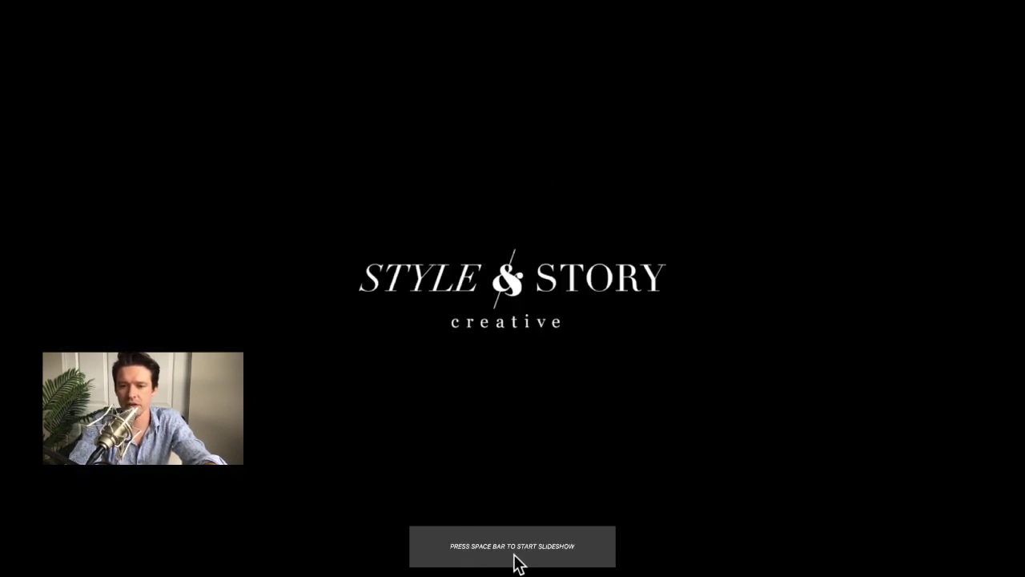
key(space)
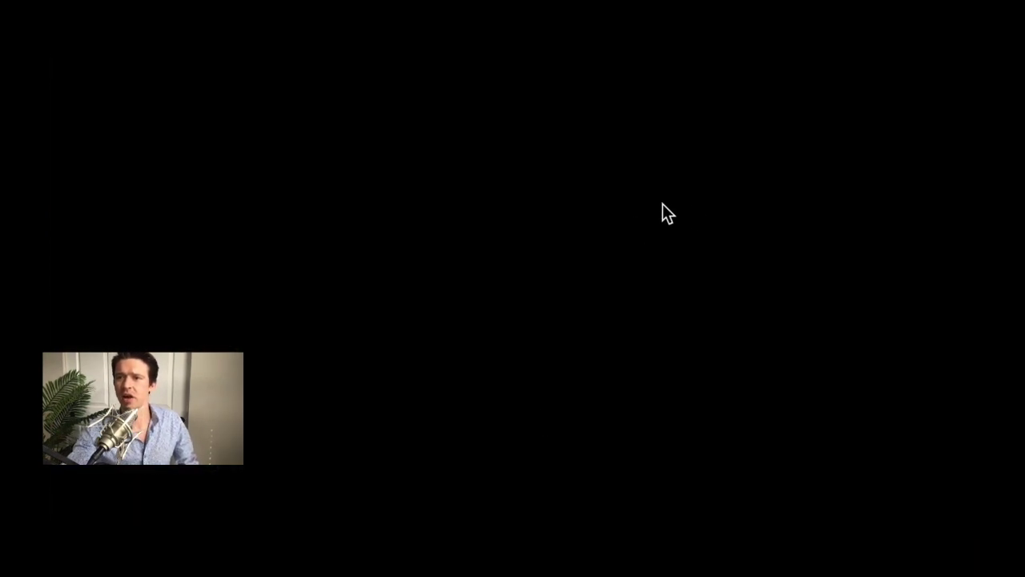
click(957, 36)
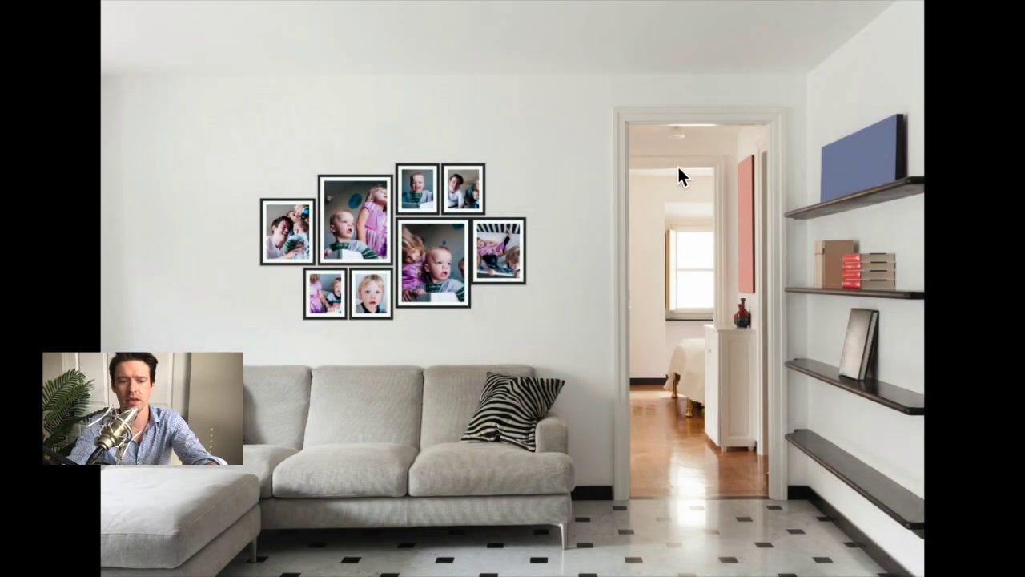
click(652, 280)
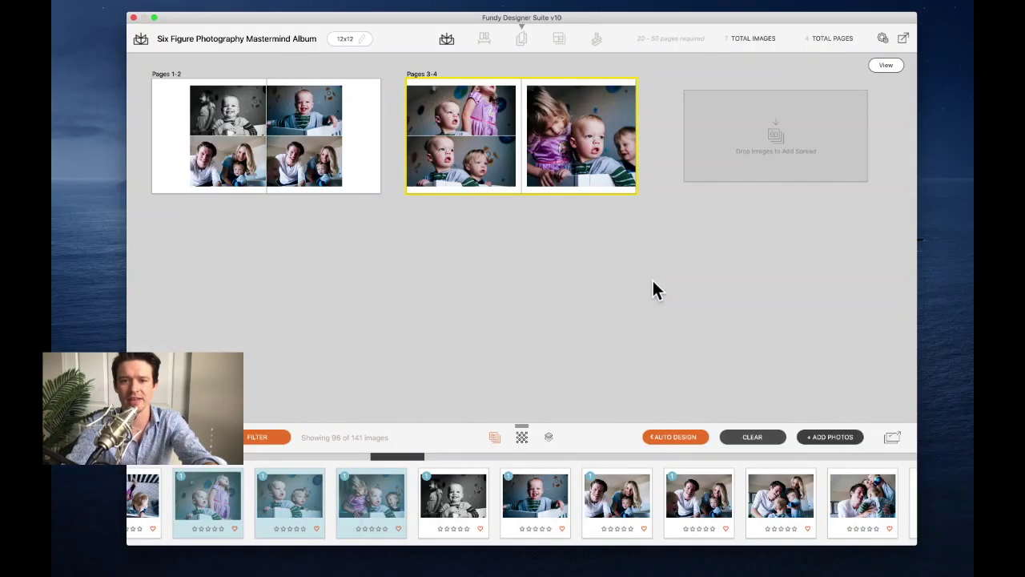
click(299, 7)
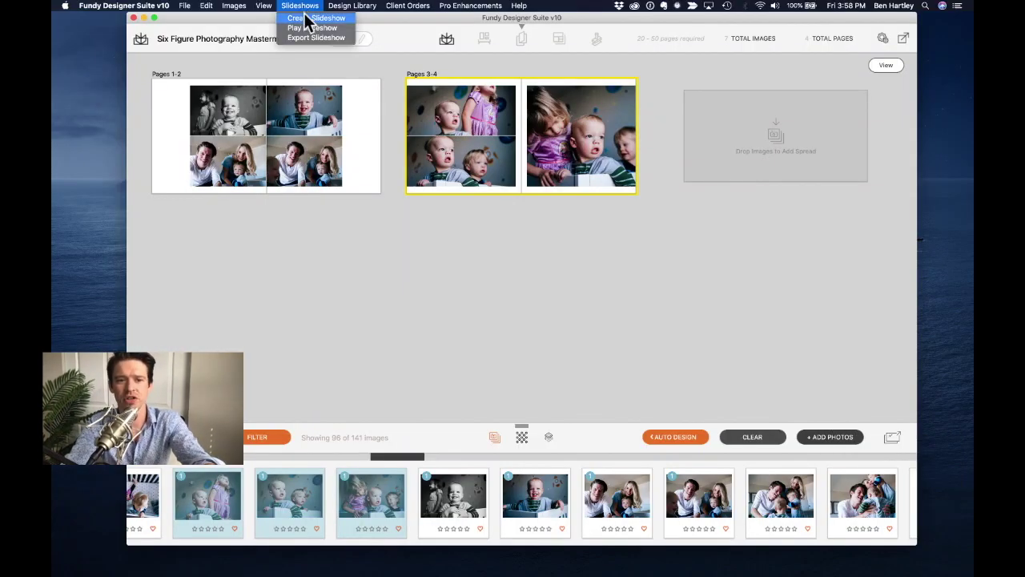
click(372, 314)
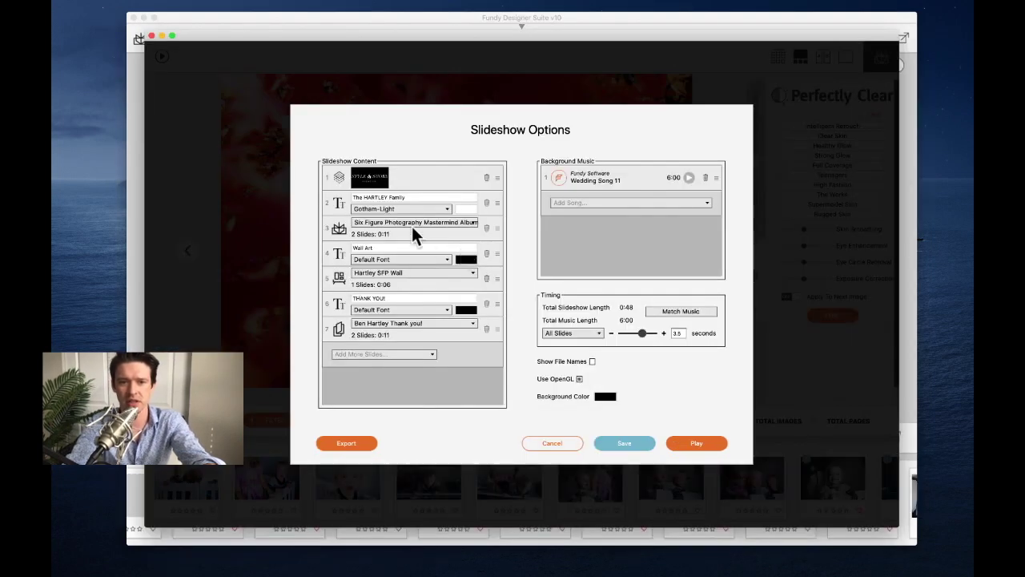
Step: Set the Wall Art and THANK YOU! title colours to white
click(464, 260)
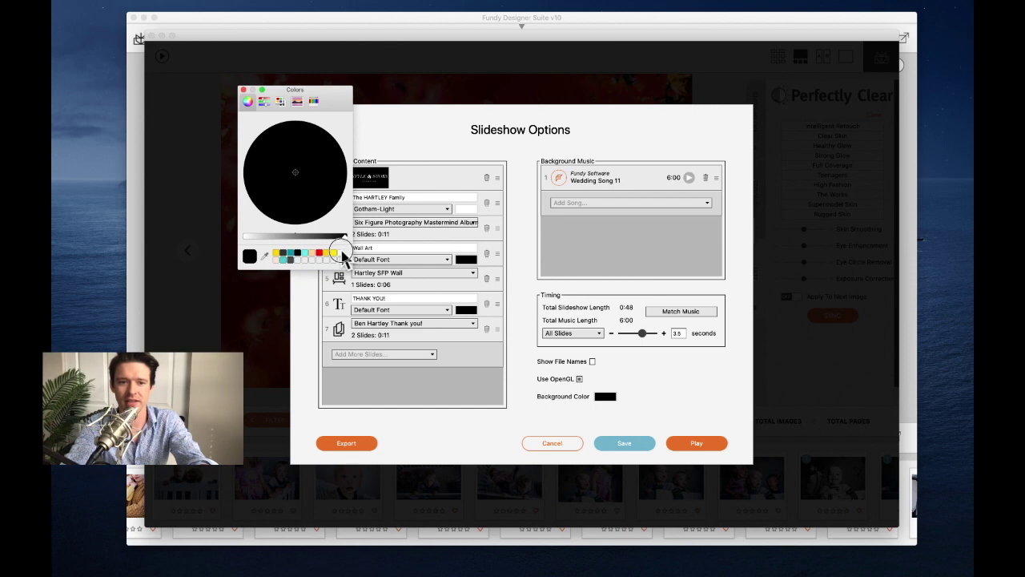
click(340, 253)
click(467, 310)
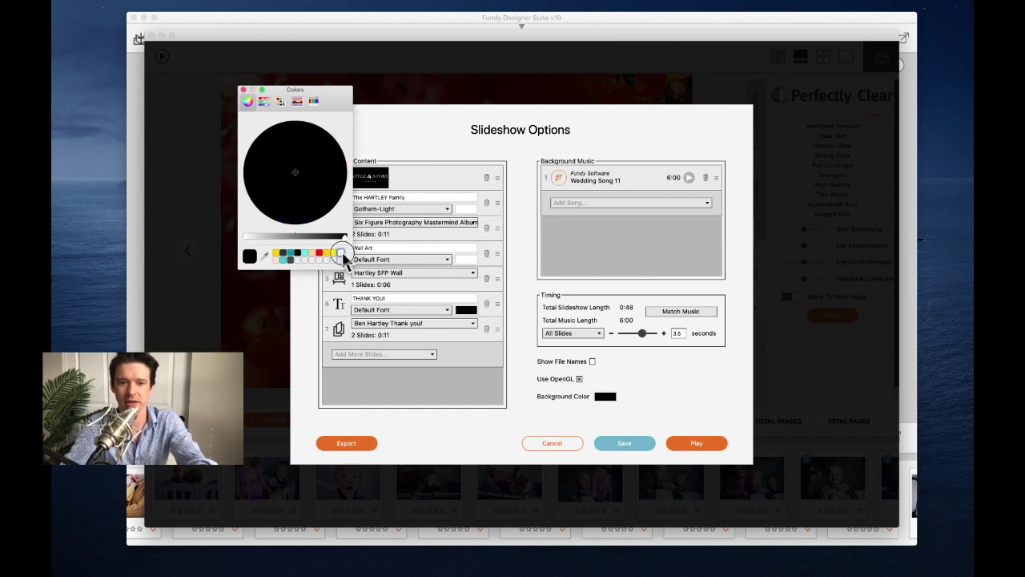
click(342, 253)
click(243, 89)
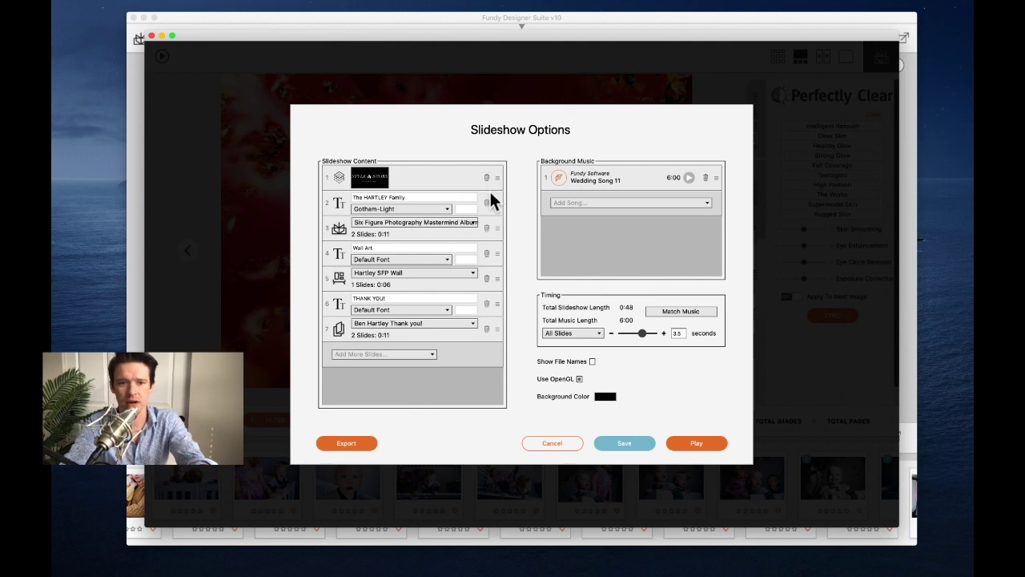
Step: Remove the family-name title and Mastermind album slides, then play the slideshow
click(487, 202)
click(487, 202)
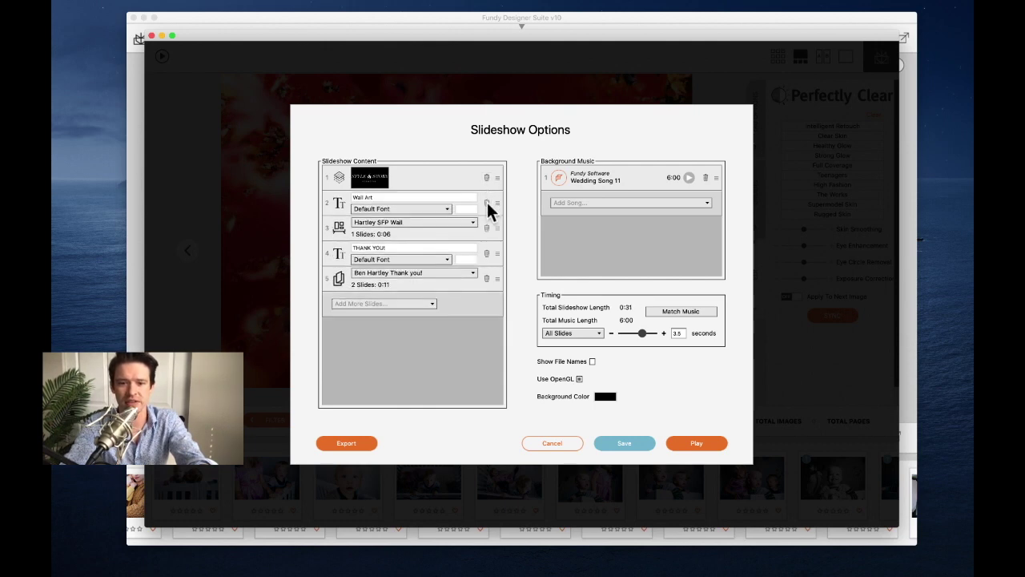
click(694, 444)
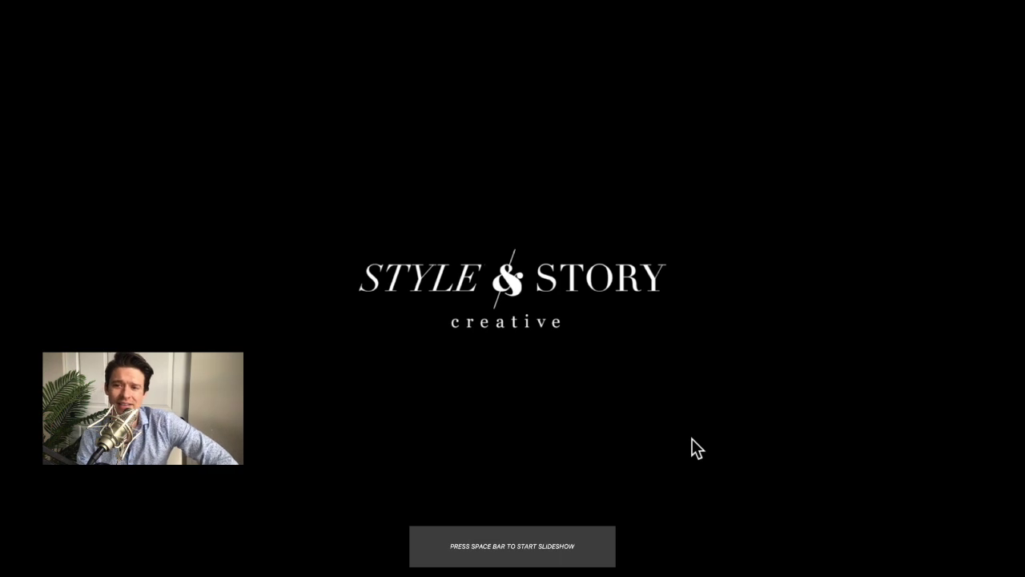
Step: Run the slideshow playback, exit the card preview, and close the photo viewer to reach the album
key(space)
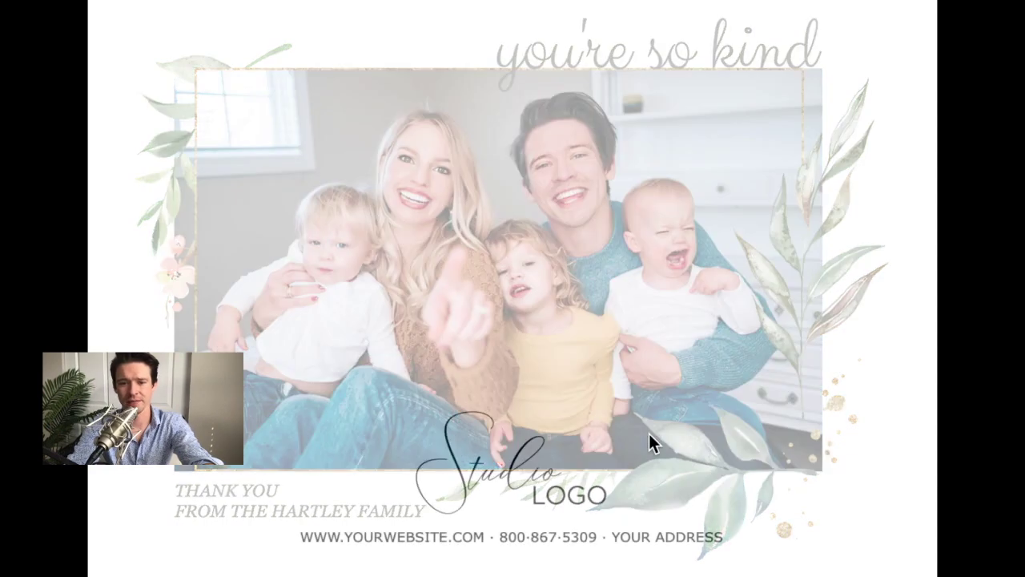
key(Escape)
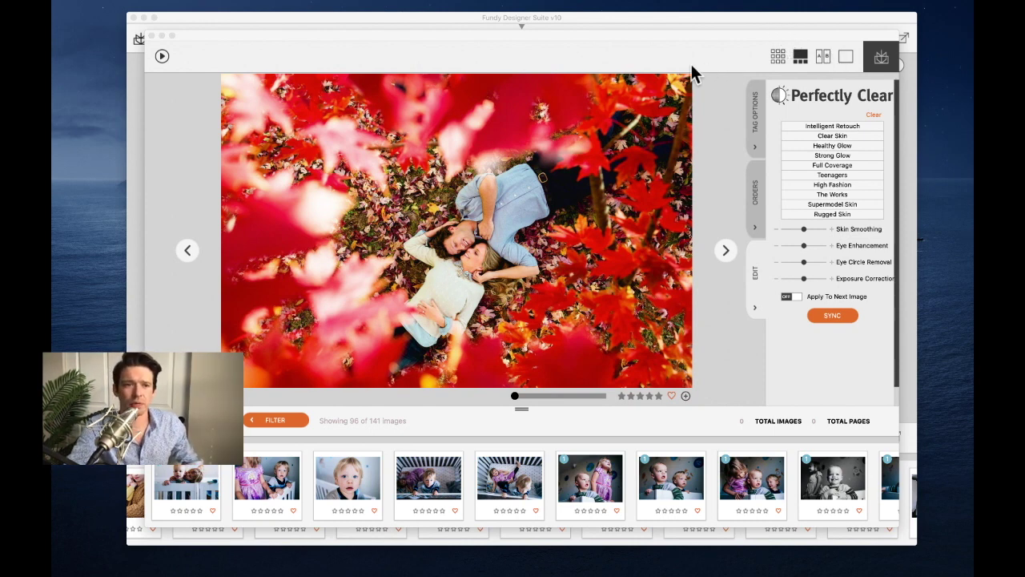
drag(323, 37, 337, 38)
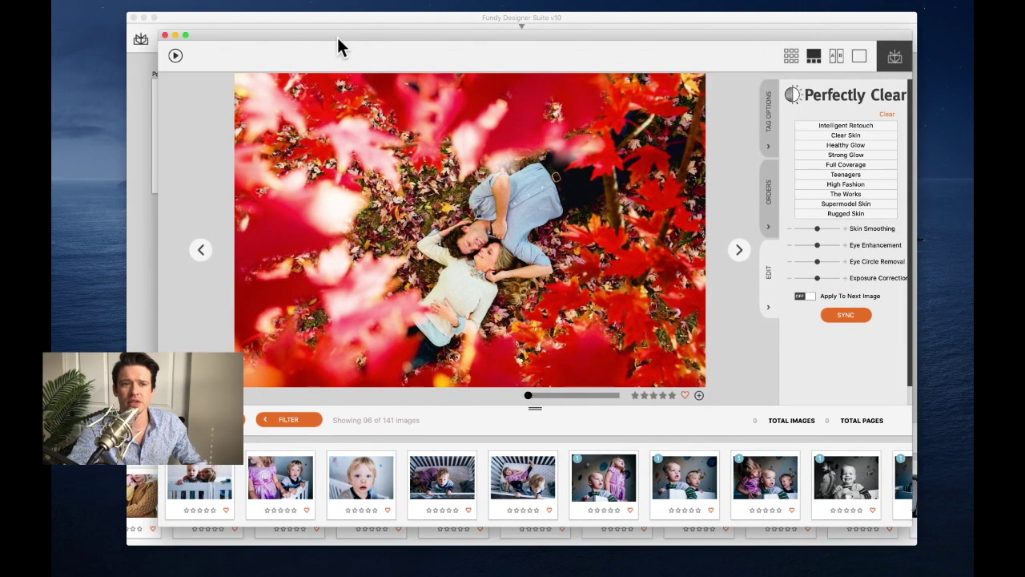
click(164, 36)
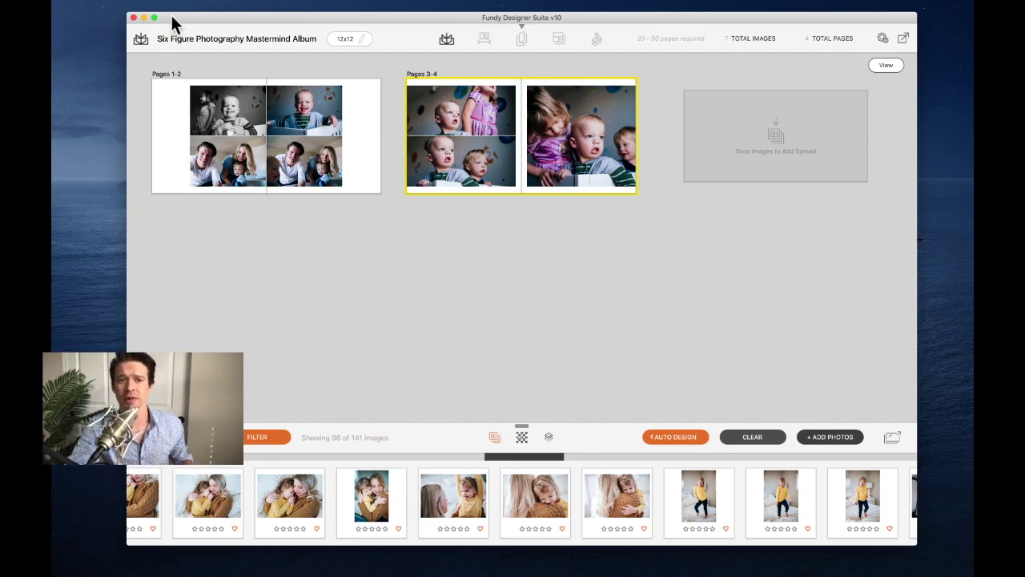
Step: Add a Pages 5-6 spread to the Mastermind album from three selected filmstrip photos
mouse_move(174, 19)
mouse_down()
mouse_move(155, 19)
mouse_move(191, 20)
mouse_up()
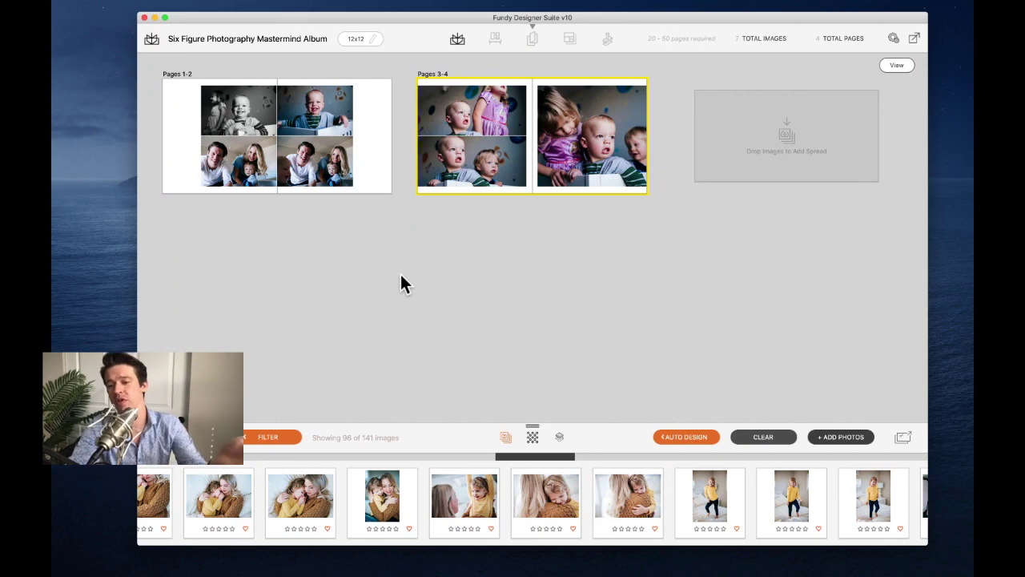
click(914, 39)
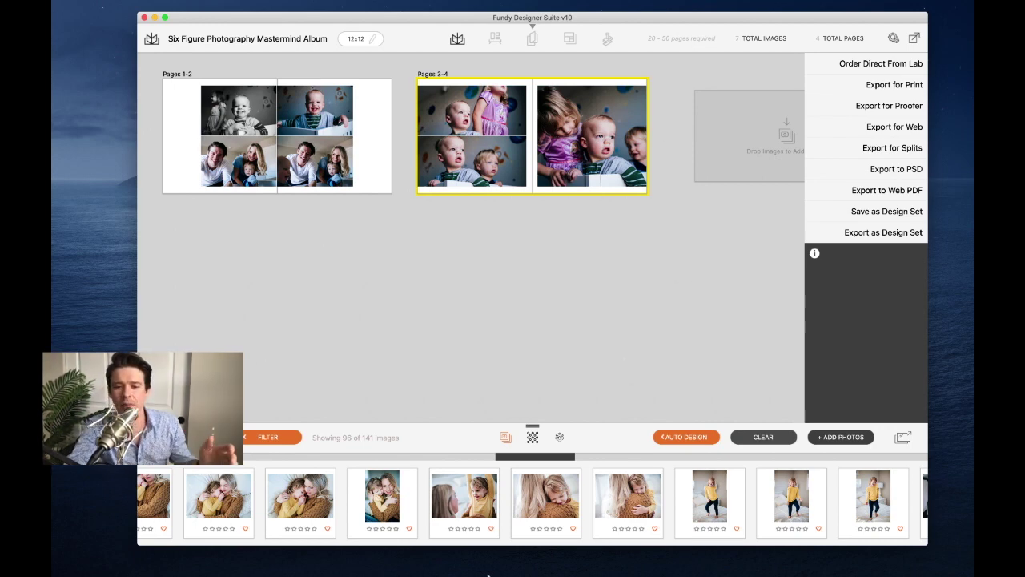
click(561, 525)
shift+click(695, 510)
drag(695, 510, 729, 171)
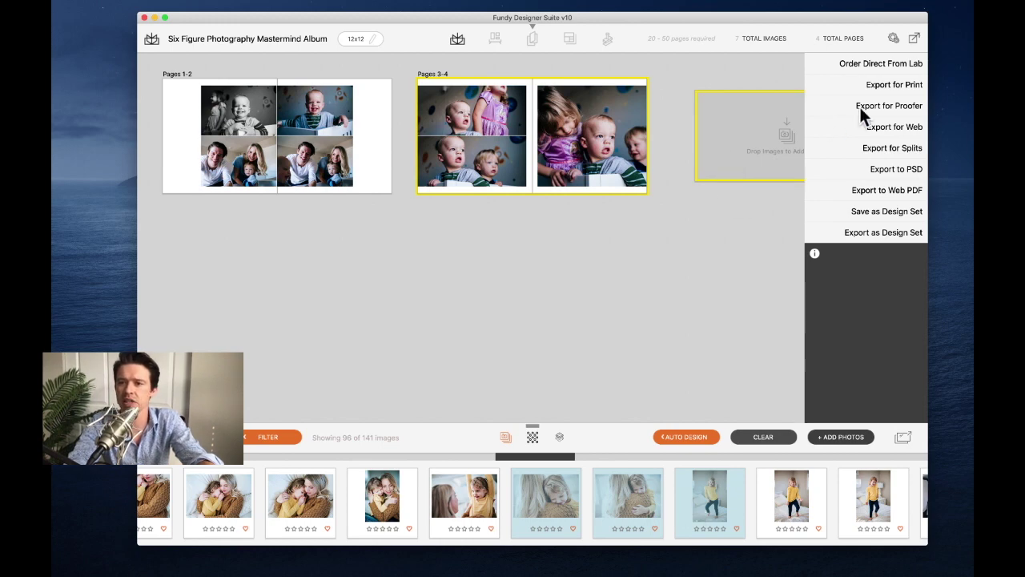
Step: Add three more filmstrip photos as the Pages 7-8 spread
click(914, 39)
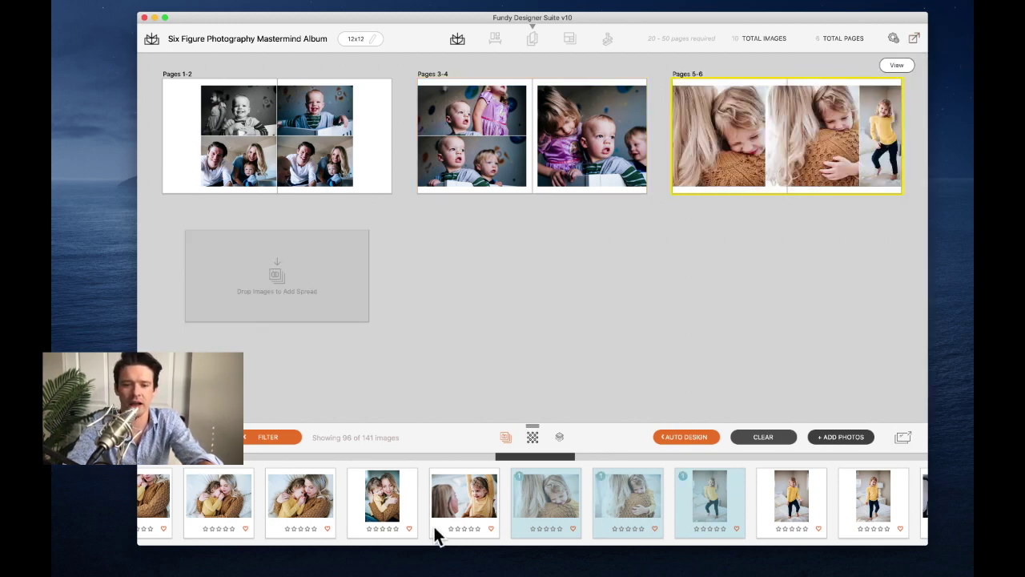
click(433, 509)
shift+click(314, 505)
drag(314, 506, 322, 292)
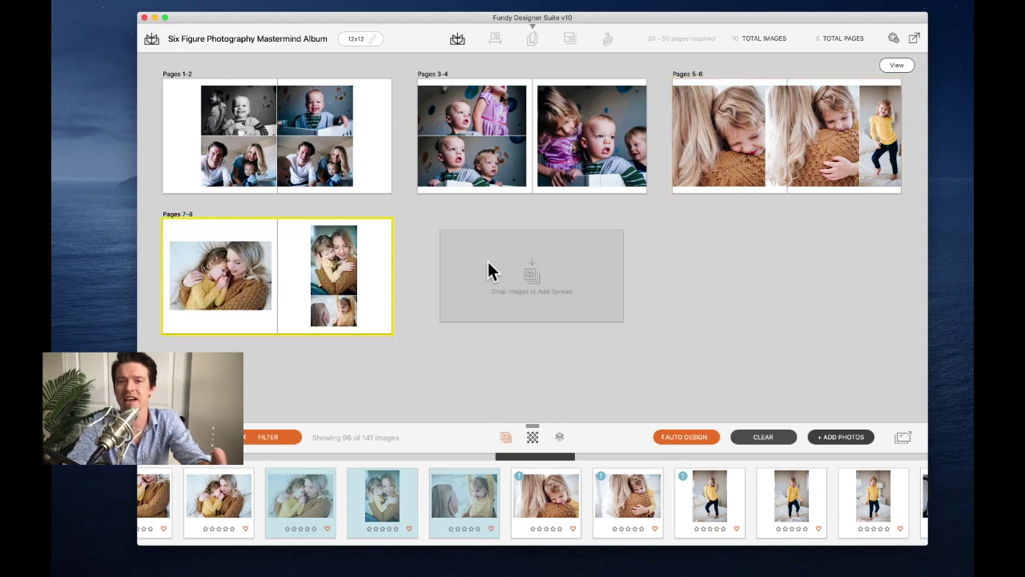
click(400, 7)
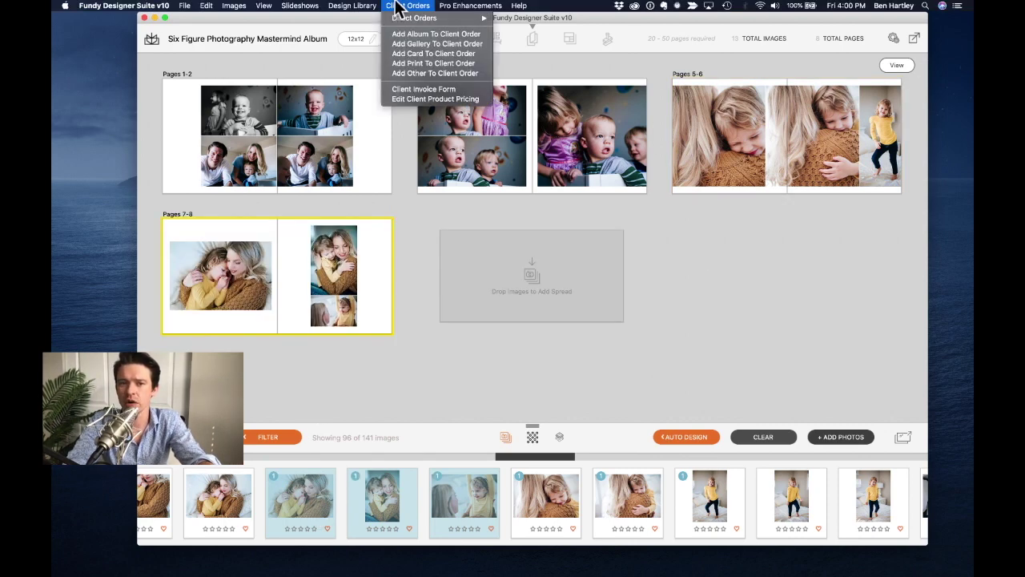
click(422, 100)
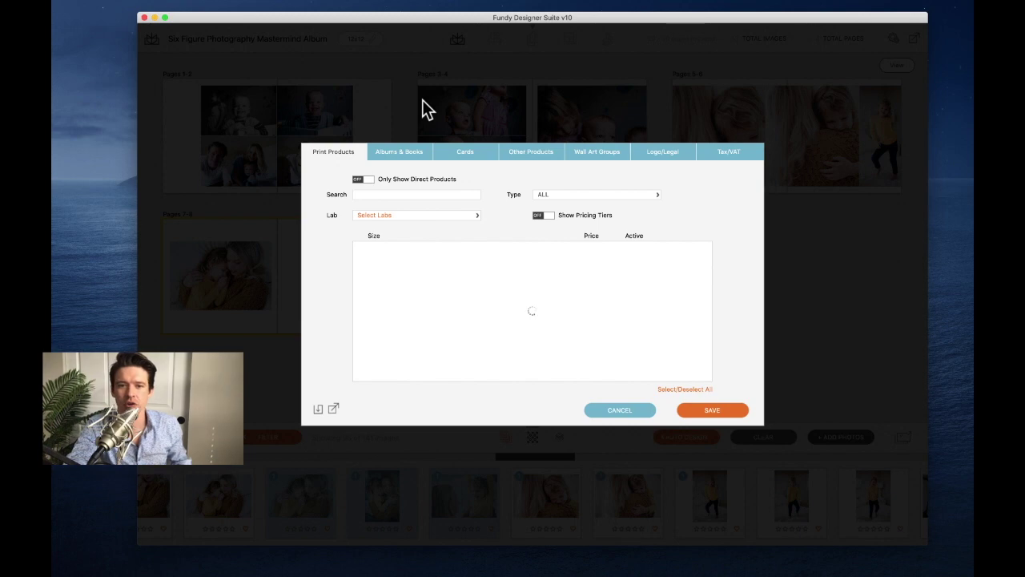
click(407, 154)
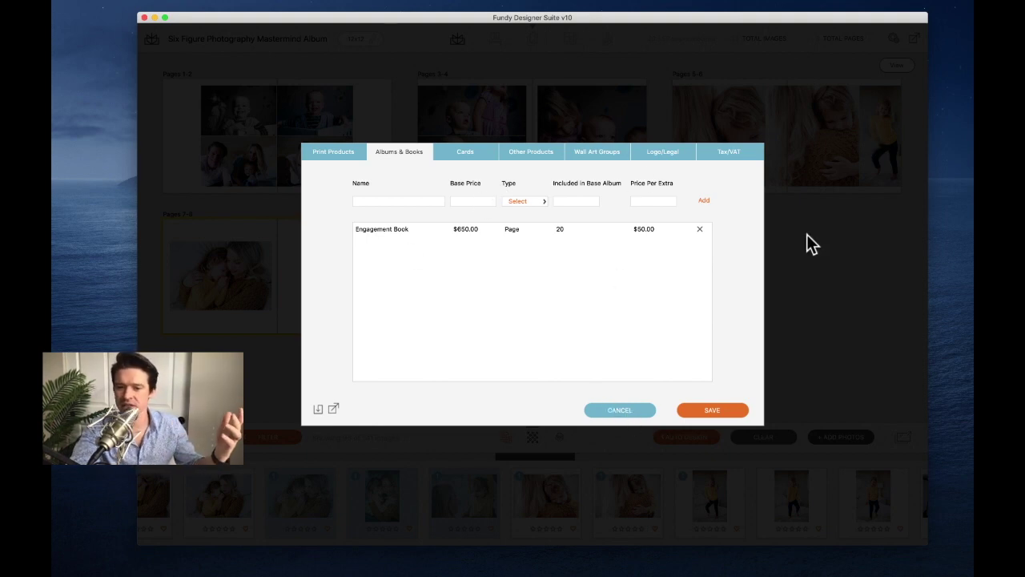
click(623, 410)
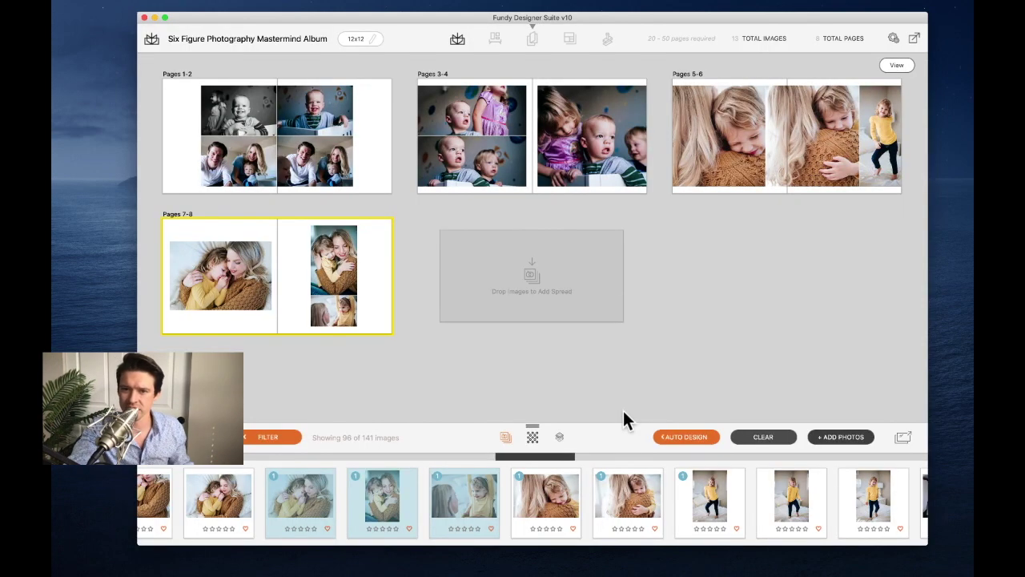
Step: Open the saved wall gallery design from the Galleries list
click(412, 6)
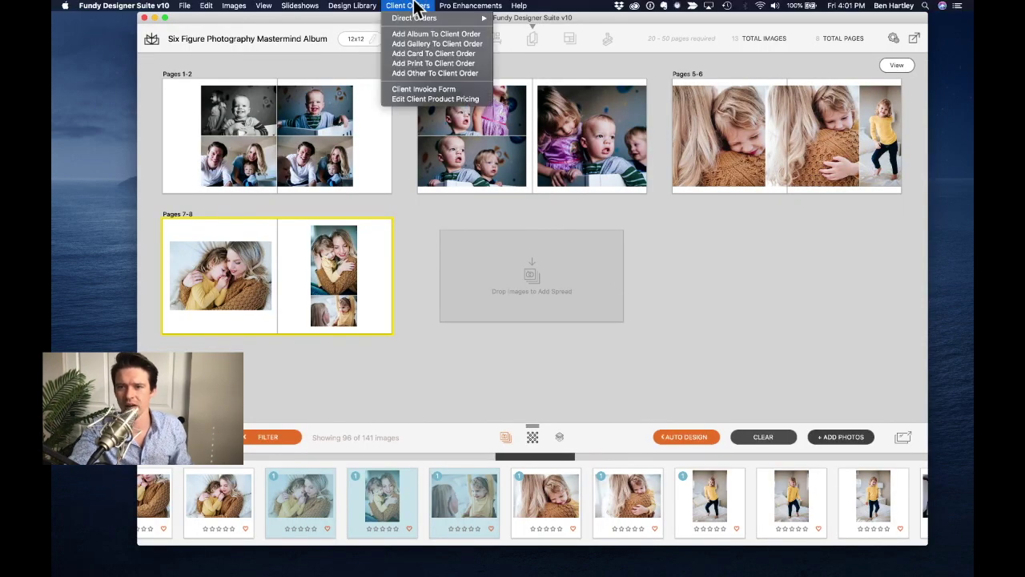
click(698, 268)
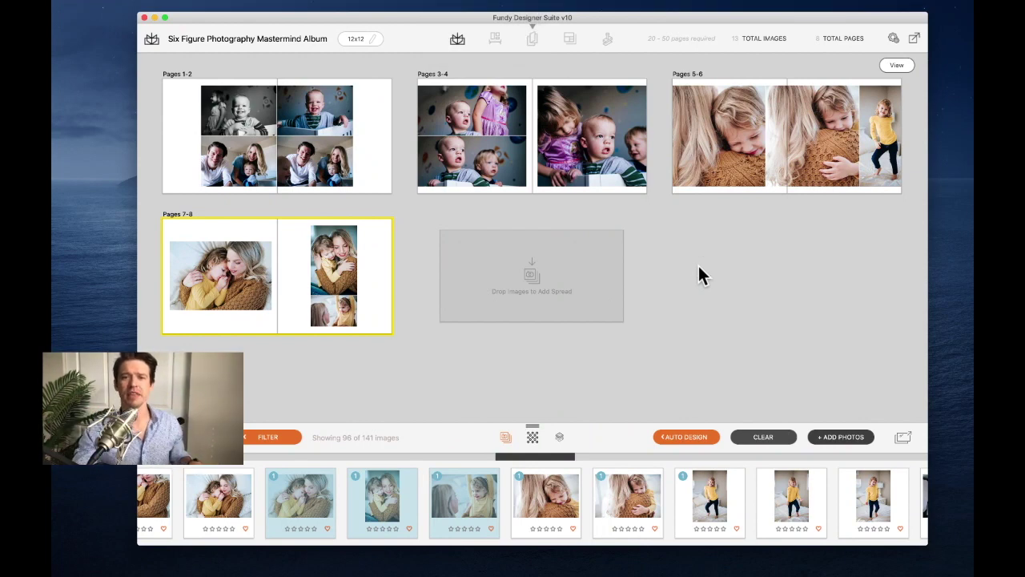
mouse_move(541, 96)
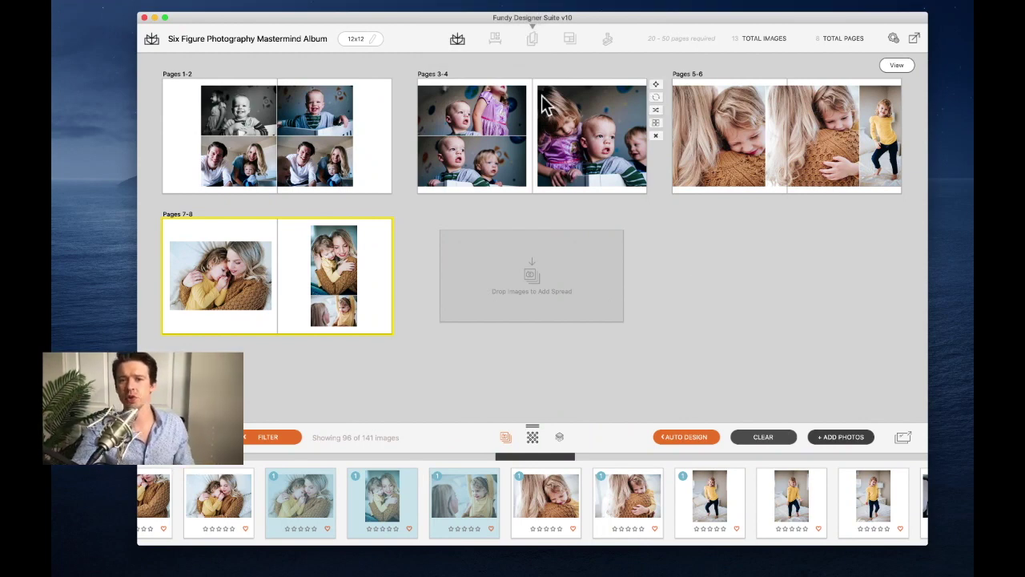
click(494, 36)
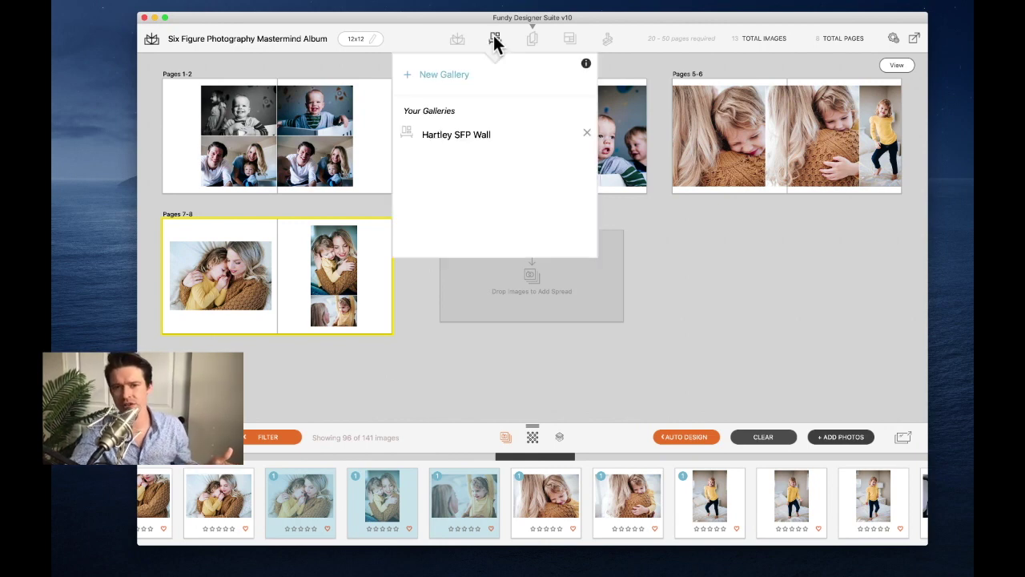
click(471, 136)
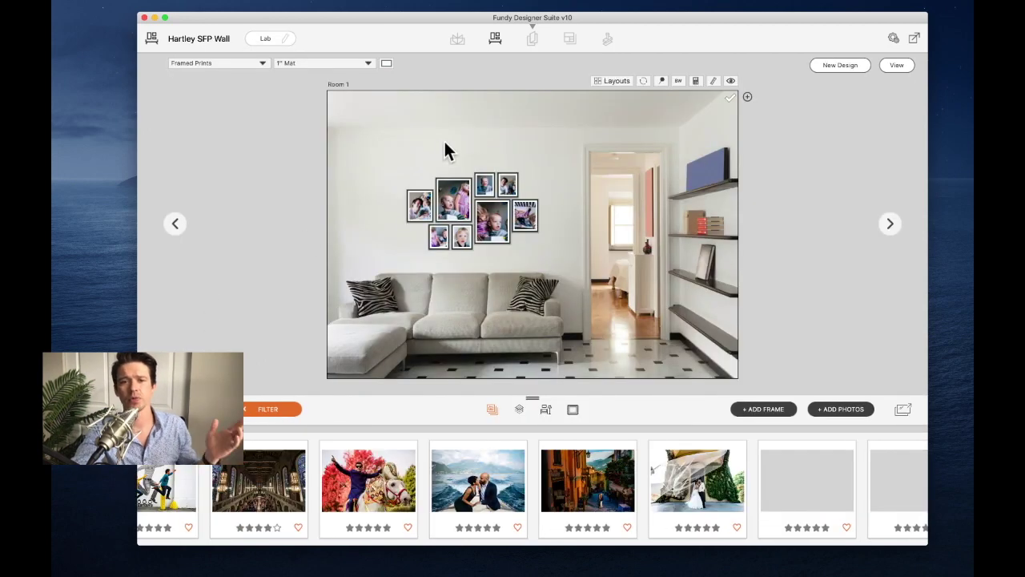
Step: Reopen the 6x4 thank-you card with the family photo from the Cards list
click(533, 38)
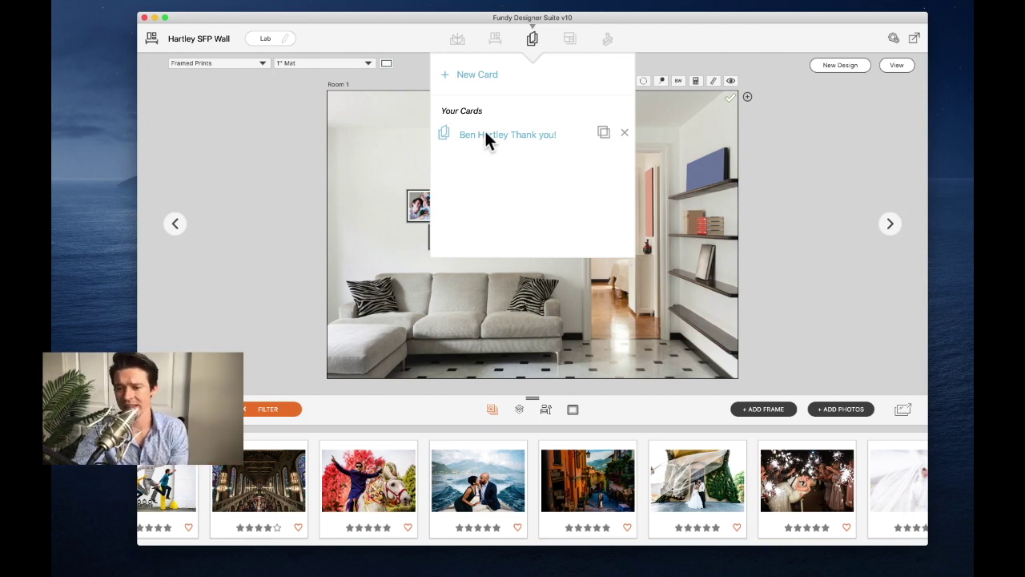
click(485, 133)
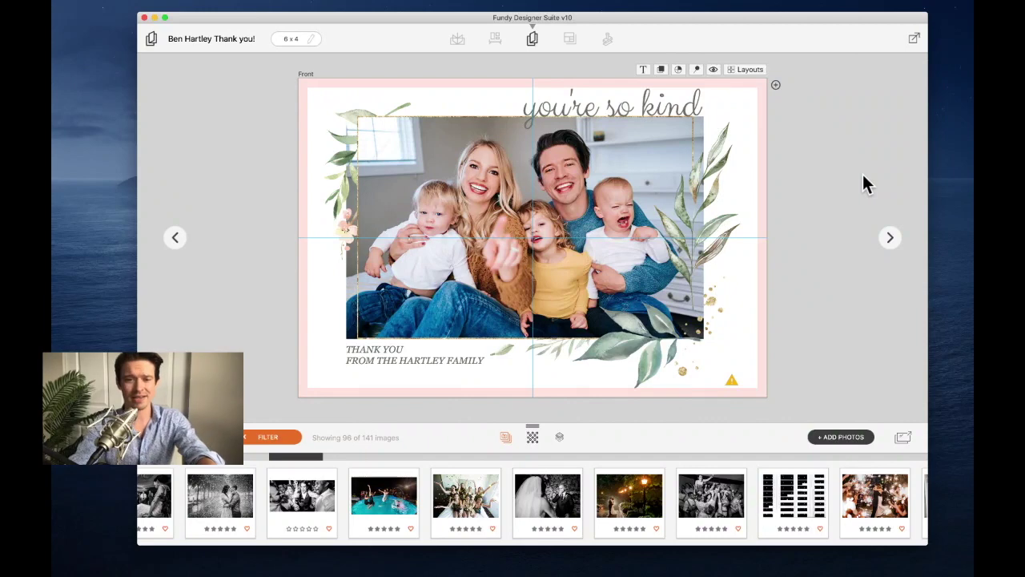
drag(598, 19, 525, 22)
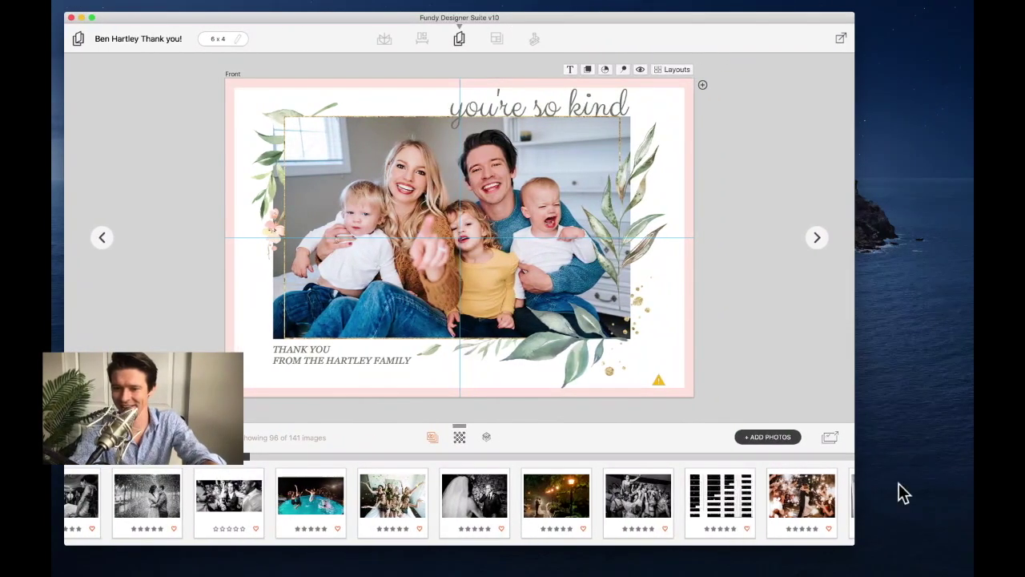
click(677, 566)
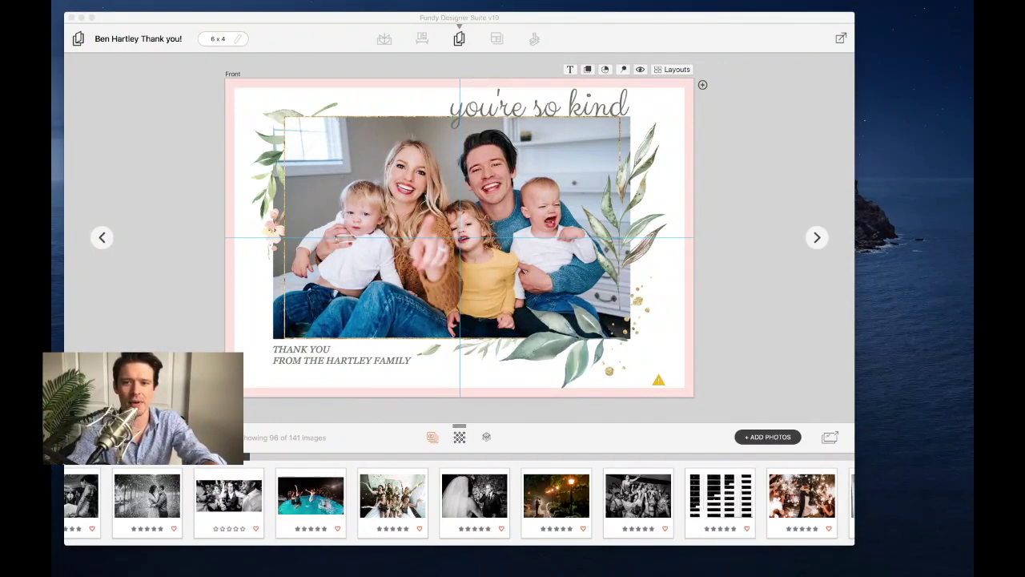
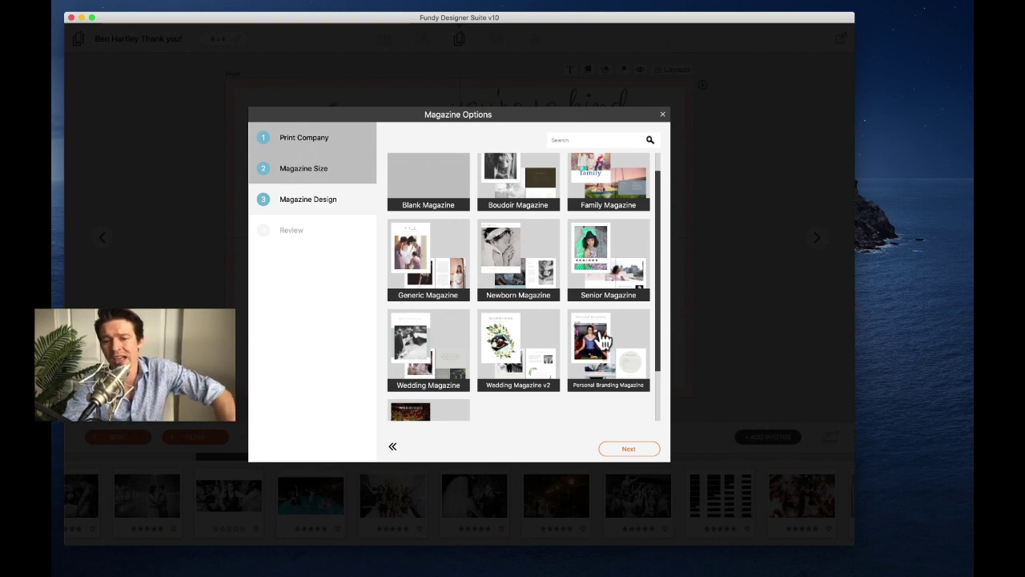
Step: Choose the 16-page Wedding Magazine design and create it as 'Style & Story Promise Process Product Guide'
scroll(458, 358, down, 2)
click(448, 318)
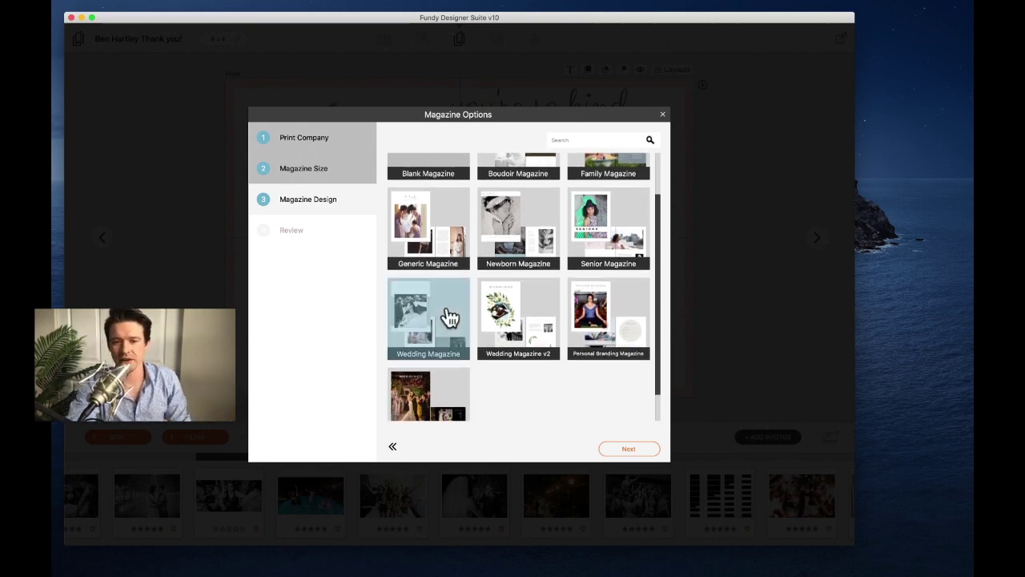
click(640, 452)
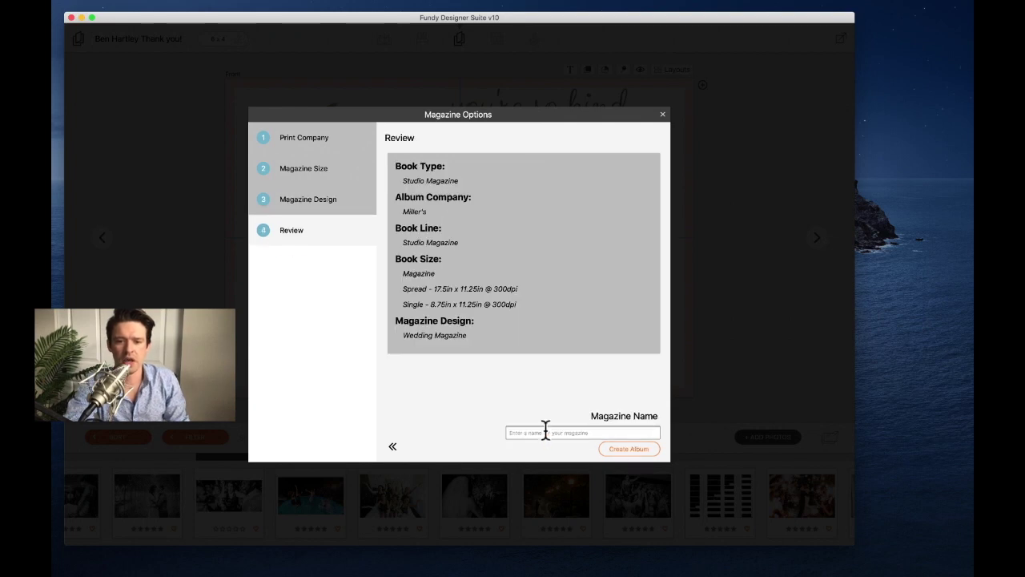
text(s)
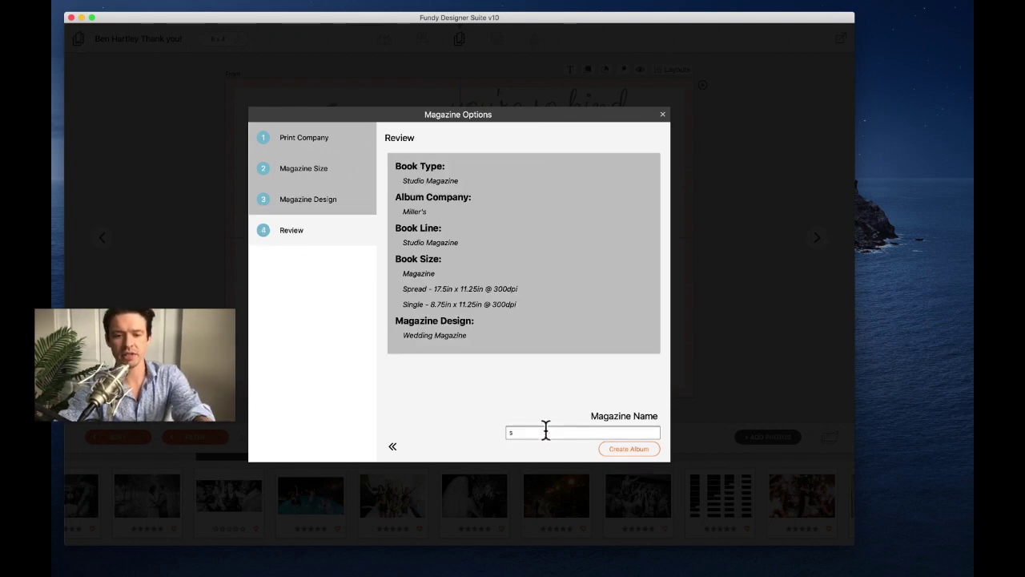
text(tyle)
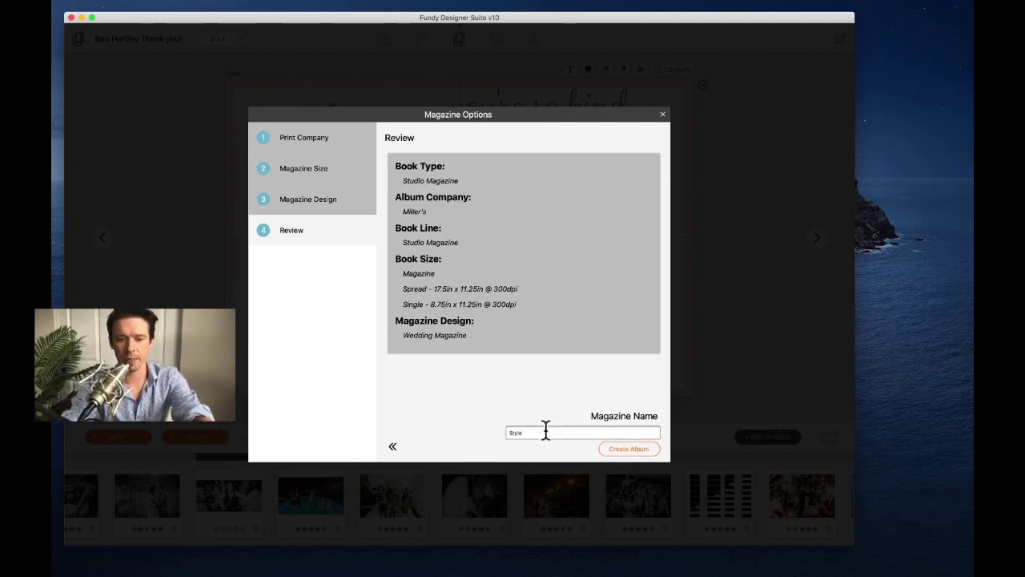
text( & Story Prom)
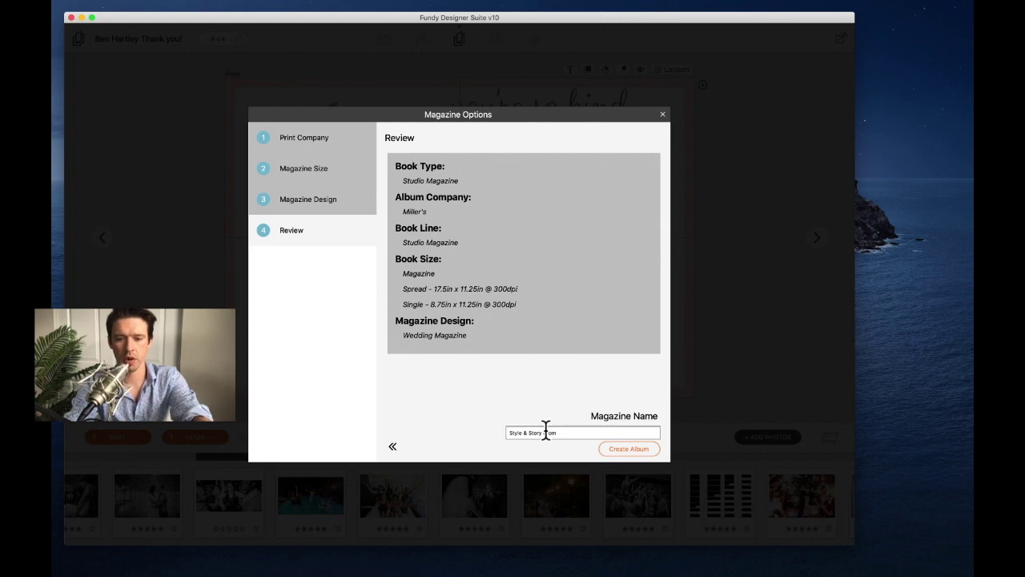
text(rce)
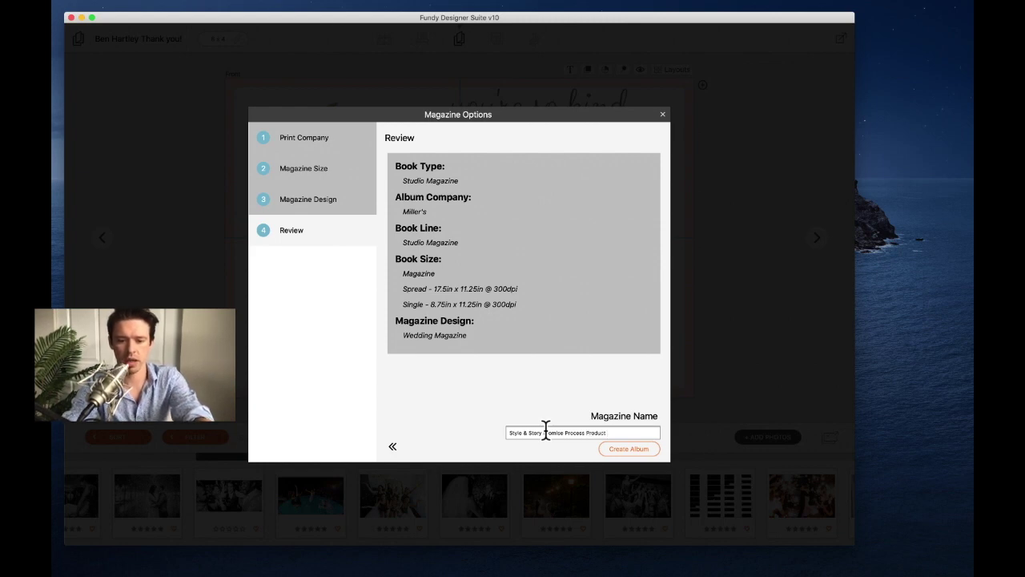
click(641, 453)
scroll(606, 244, up, 3)
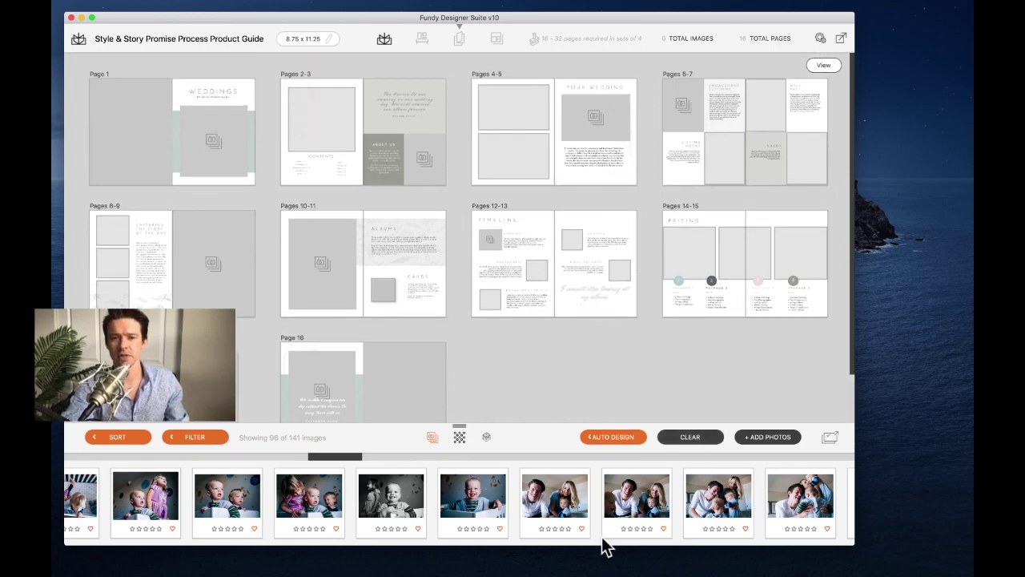
double_click(205, 124)
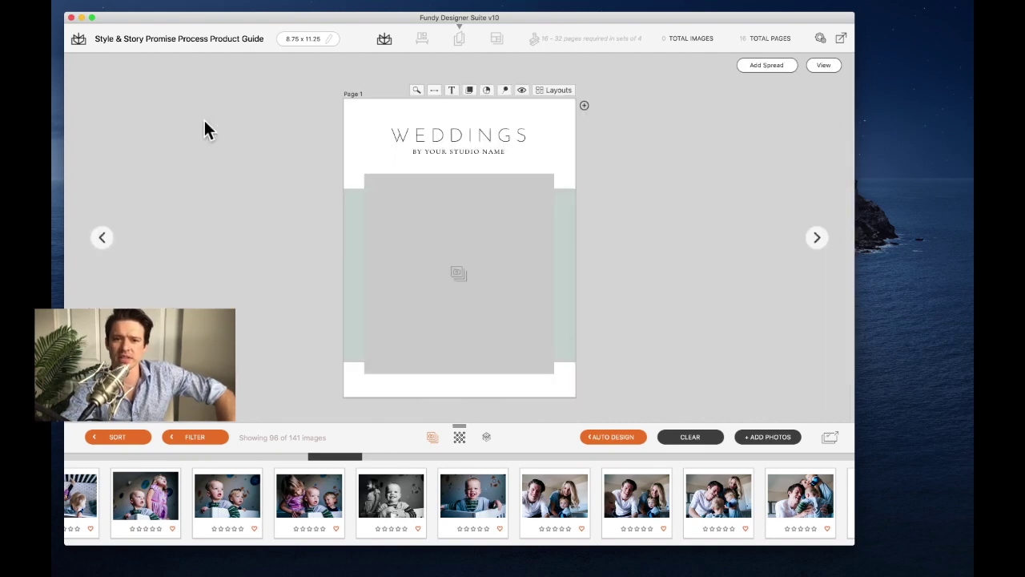
click(817, 240)
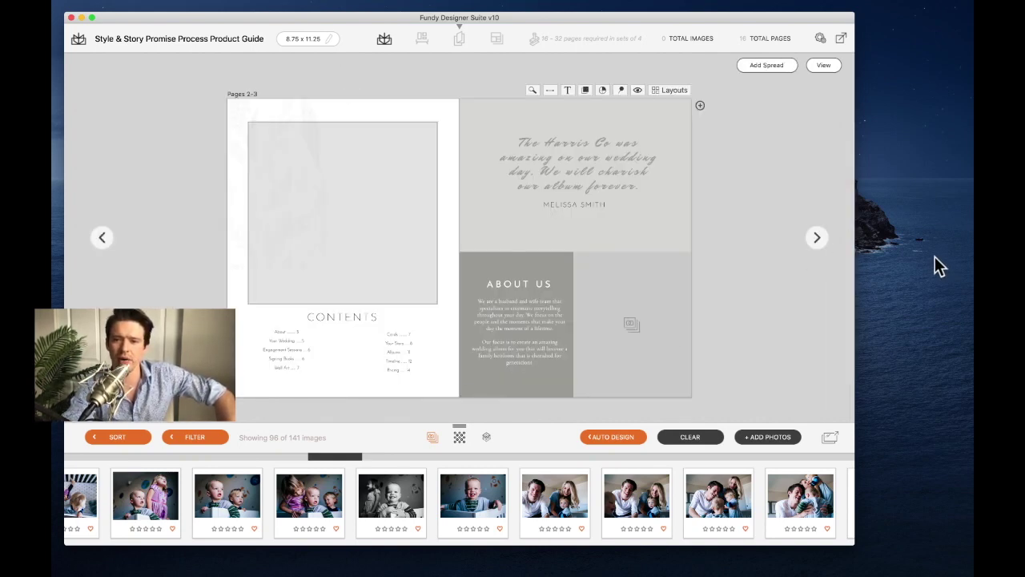
click(815, 242)
click(815, 240)
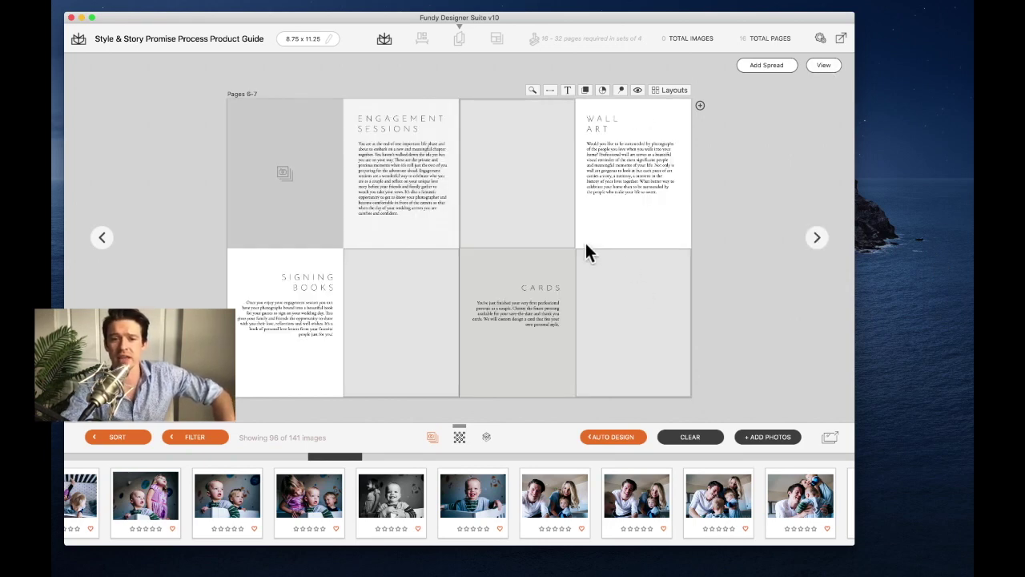
scroll(584, 240, down, 3)
scroll(655, 280, down, 2)
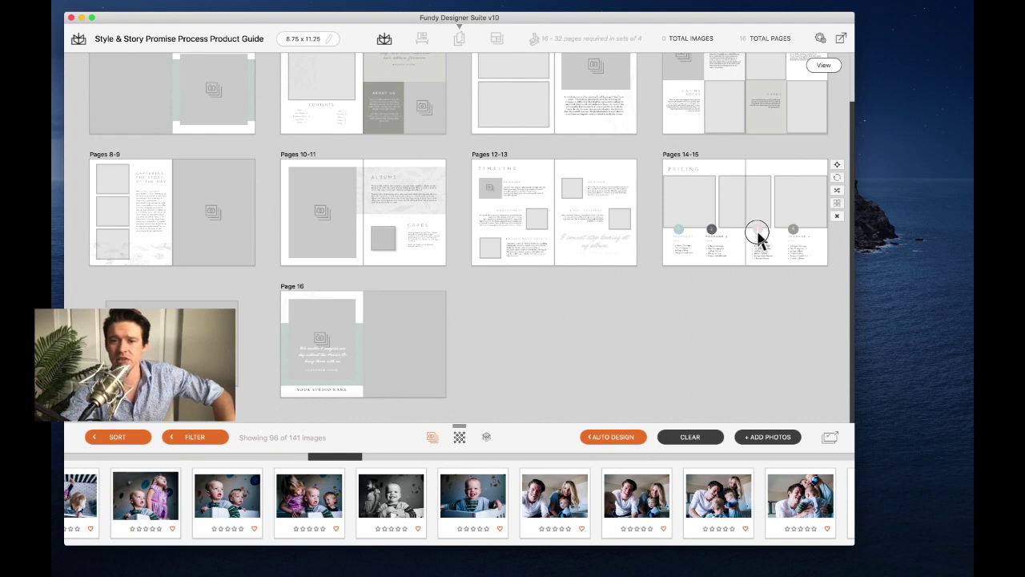
click(758, 234)
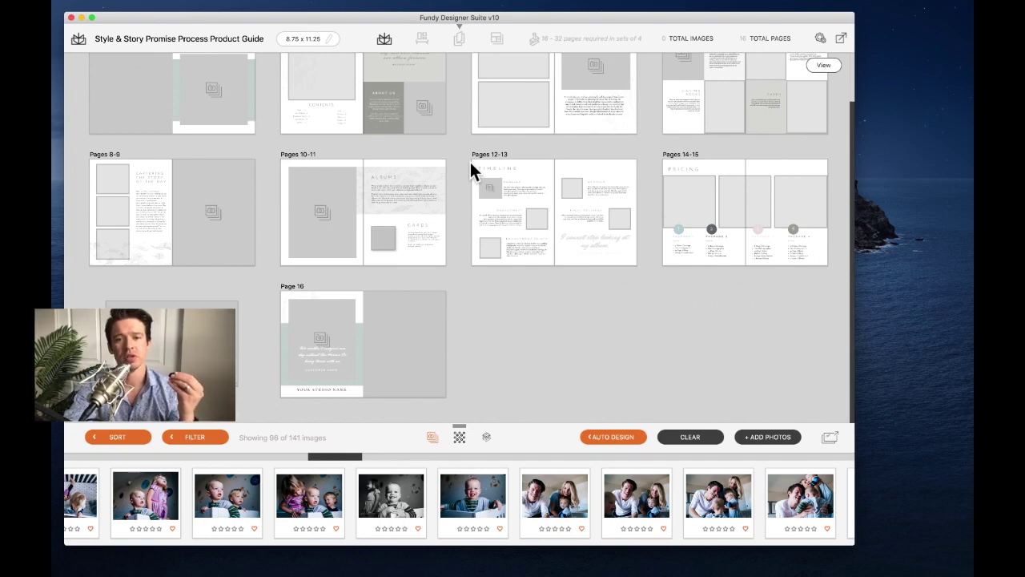
scroll(470, 161, up, 2)
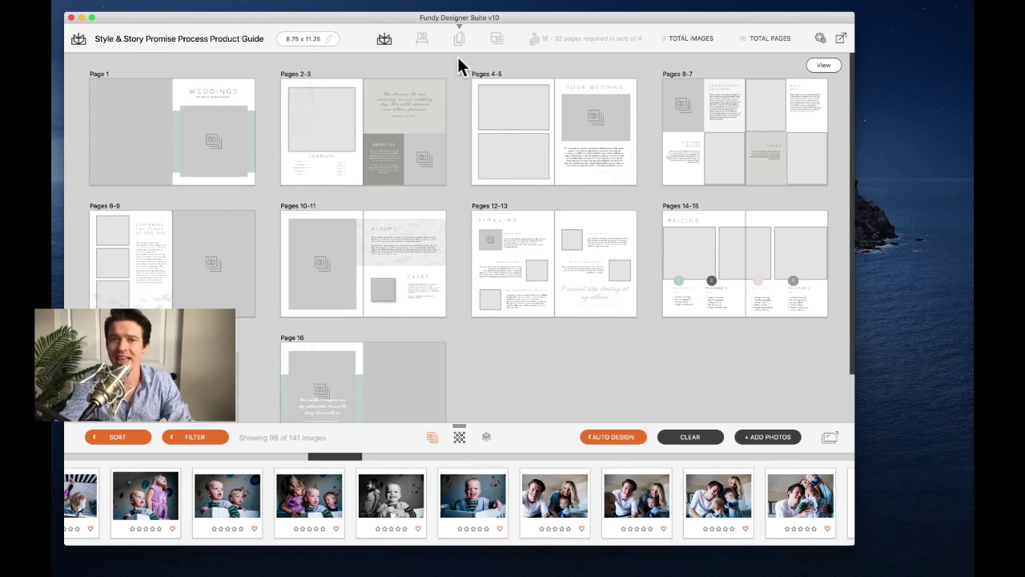
click(243, 120)
Step: Apply the Promise Process Product logo cover design to Page 1 and drop in a photo
double_click(224, 116)
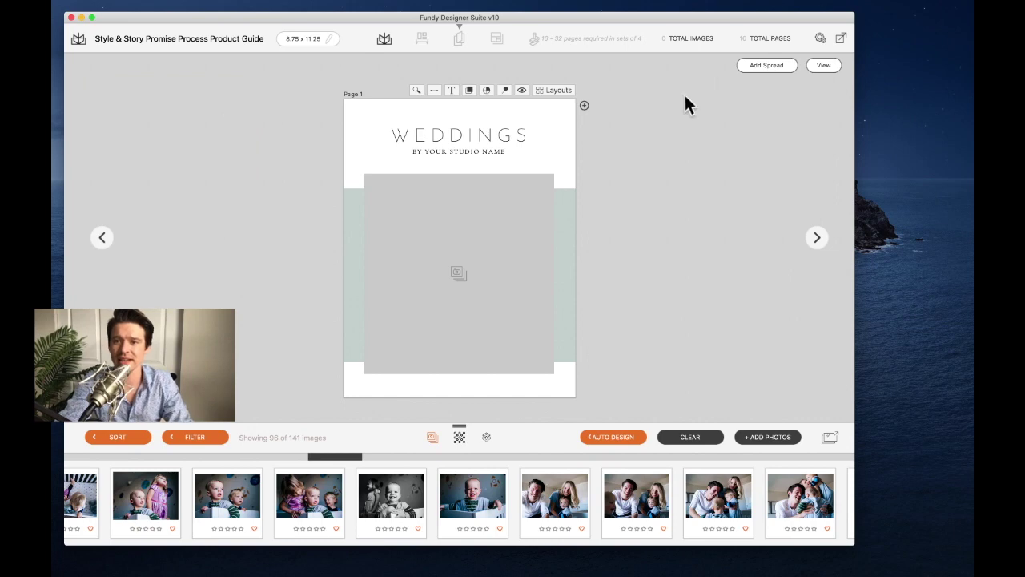
click(560, 89)
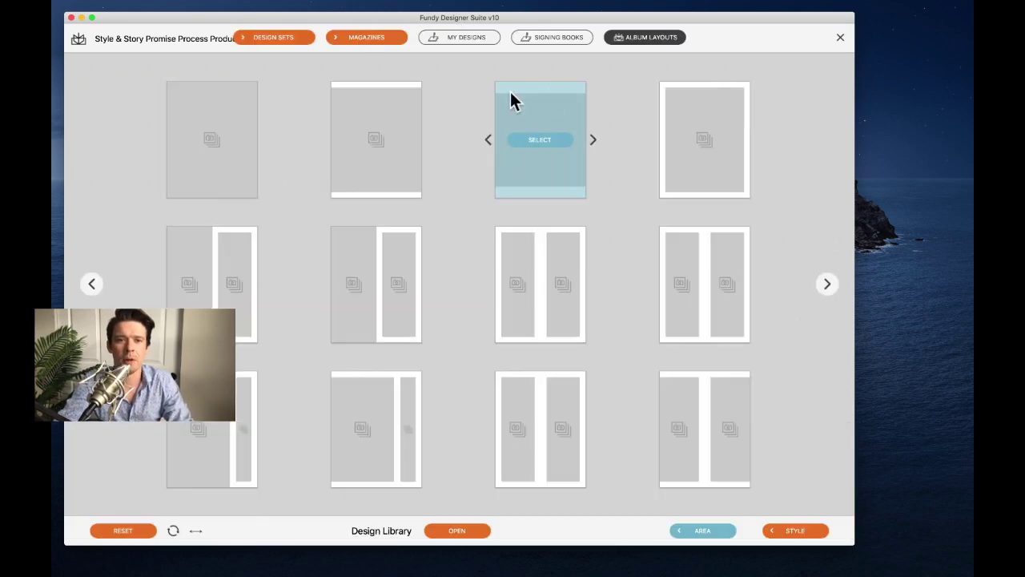
click(270, 37)
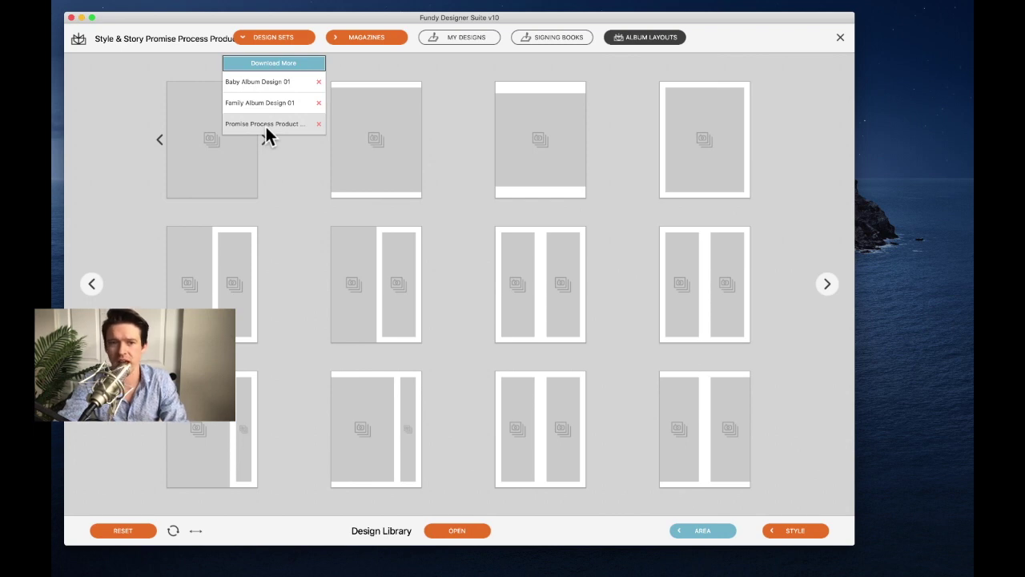
click(266, 126)
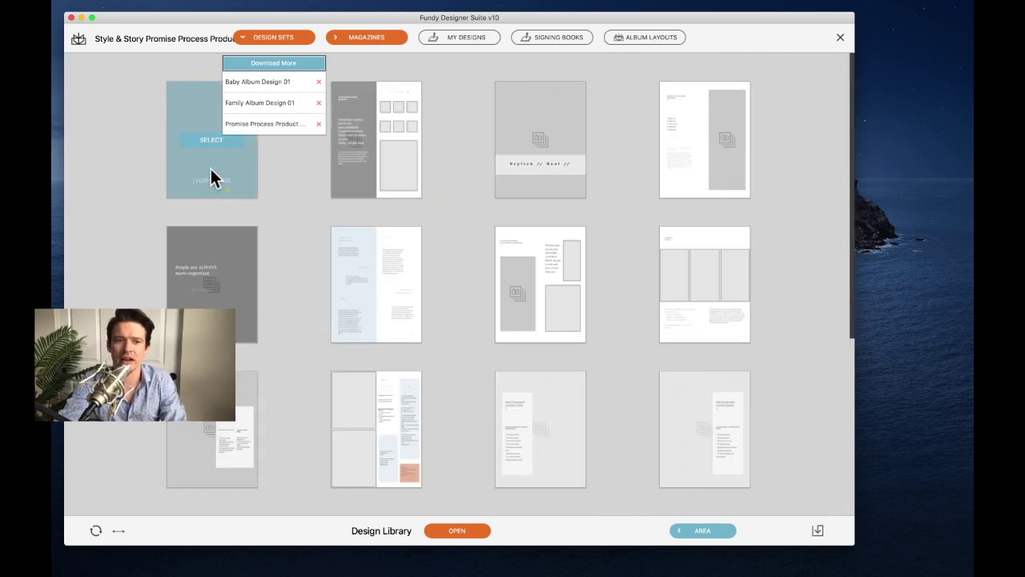
double_click(211, 171)
drag(561, 504, 517, 258)
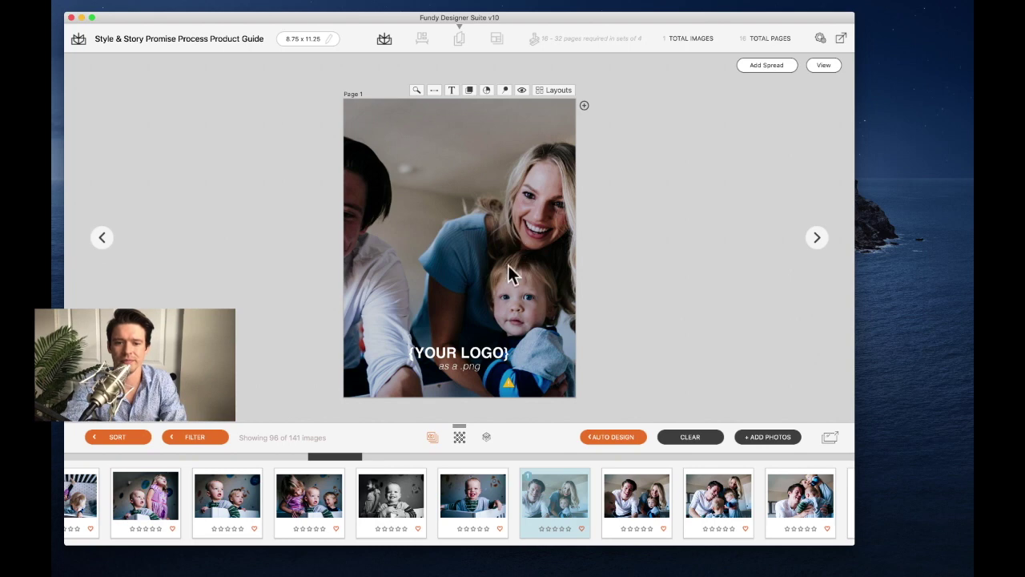
Step: Filter the photos to the 45 Wedding images and swap the cover photo for the veiled couple
click(200, 436)
scroll(217, 353, down, 2)
scroll(228, 316, down, 1)
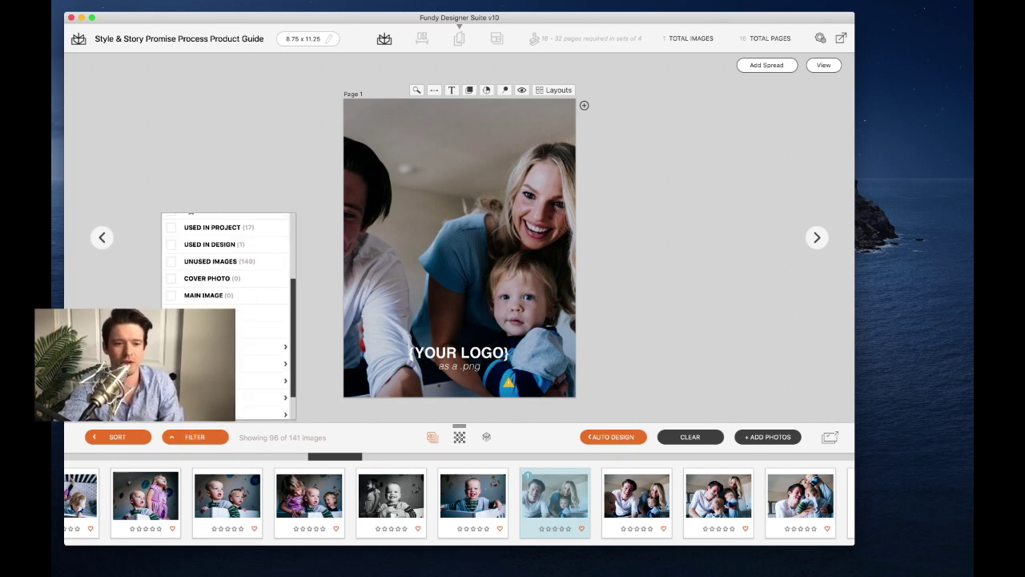
scroll(228, 317, down, 1)
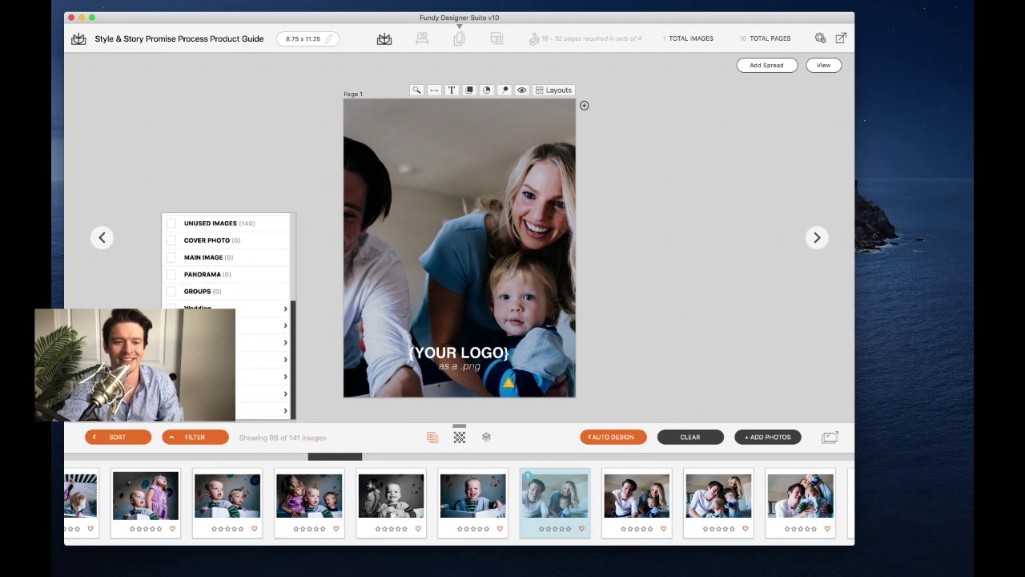
click(204, 393)
click(206, 411)
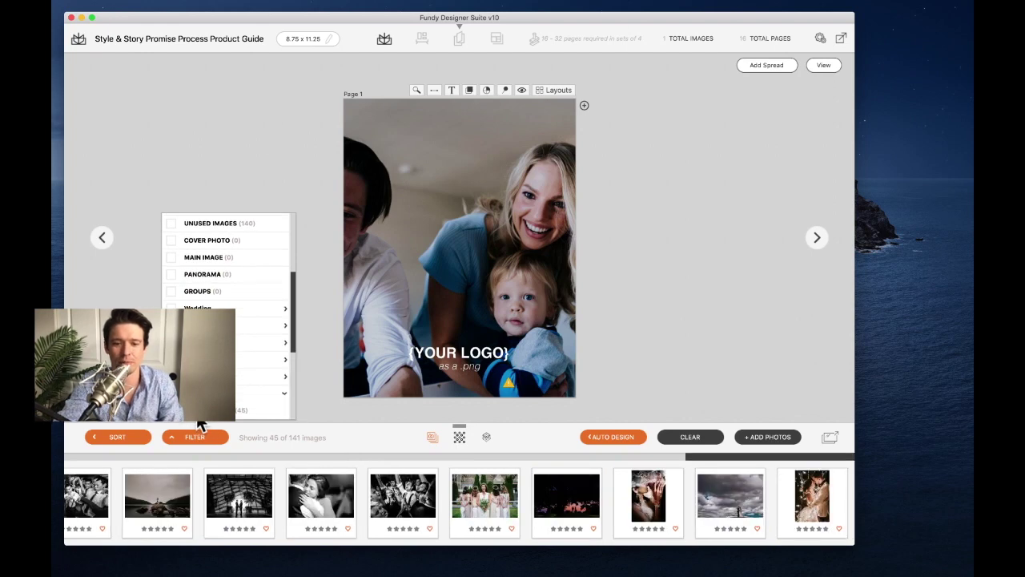
drag(630, 497, 493, 295)
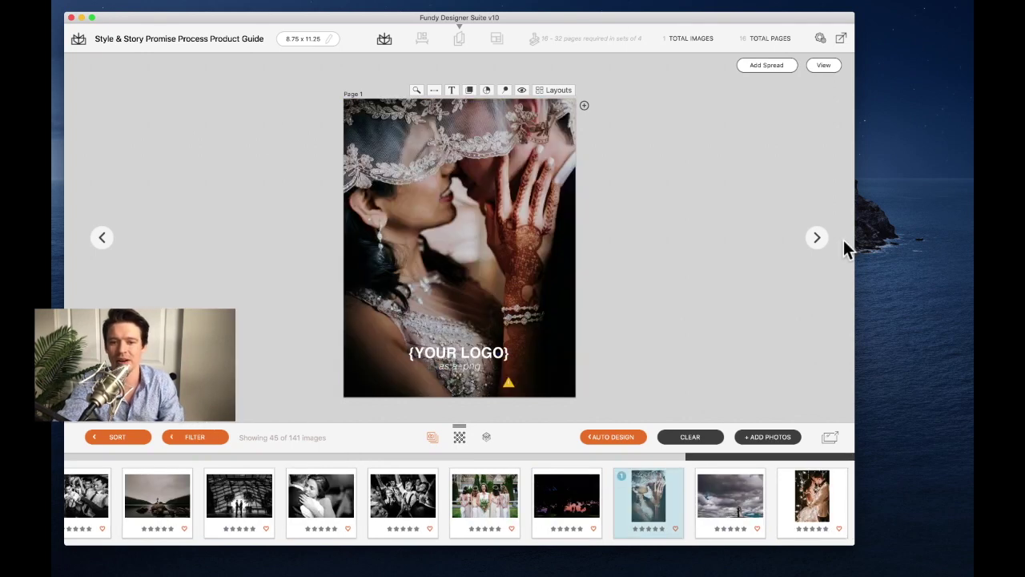
Step: Select the cover's {YOUR LOGO} box and browse the graphics and stickers strip
click(497, 352)
click(485, 436)
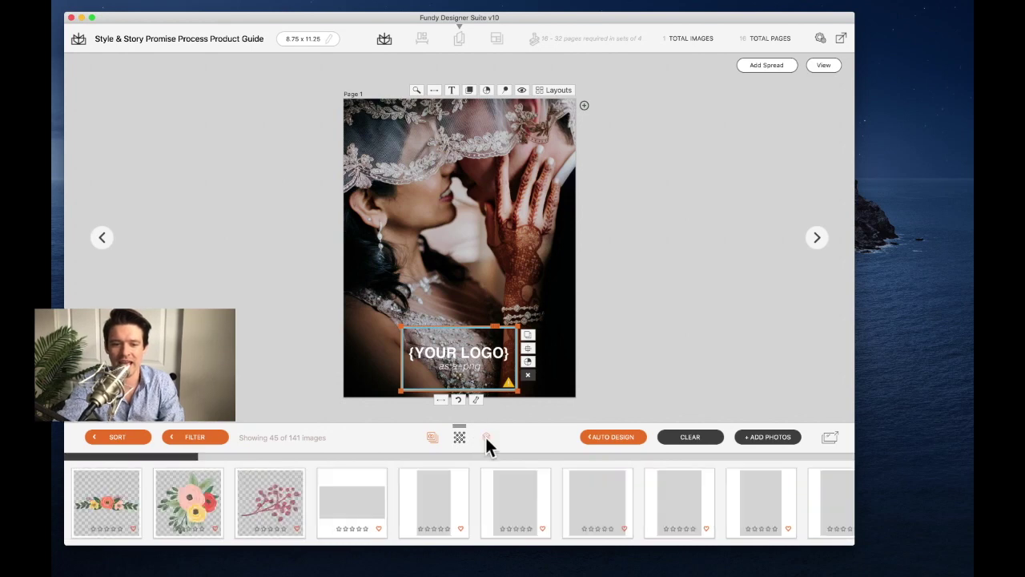
scroll(601, 513, right, 5)
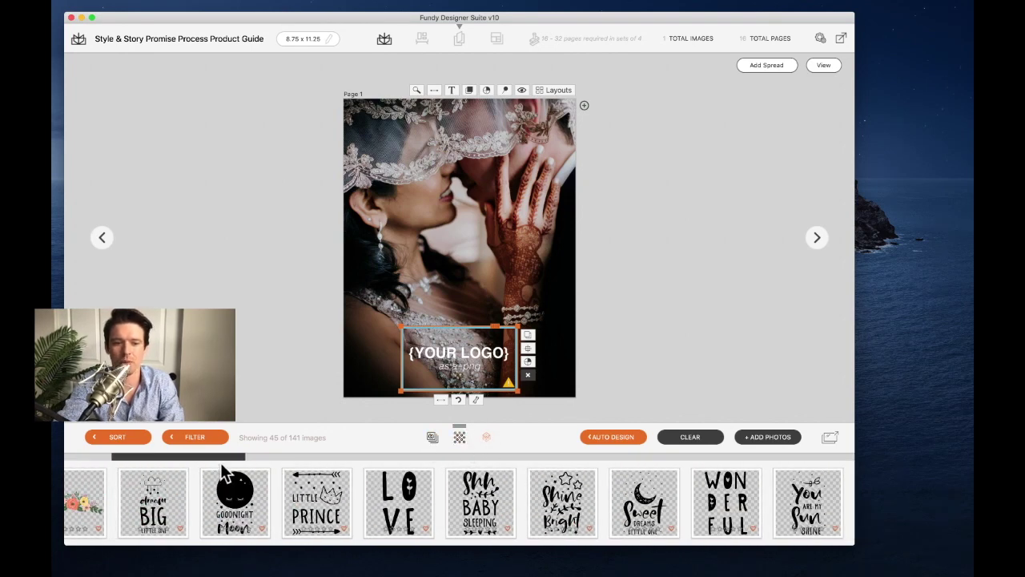
drag(224, 458, 512, 458)
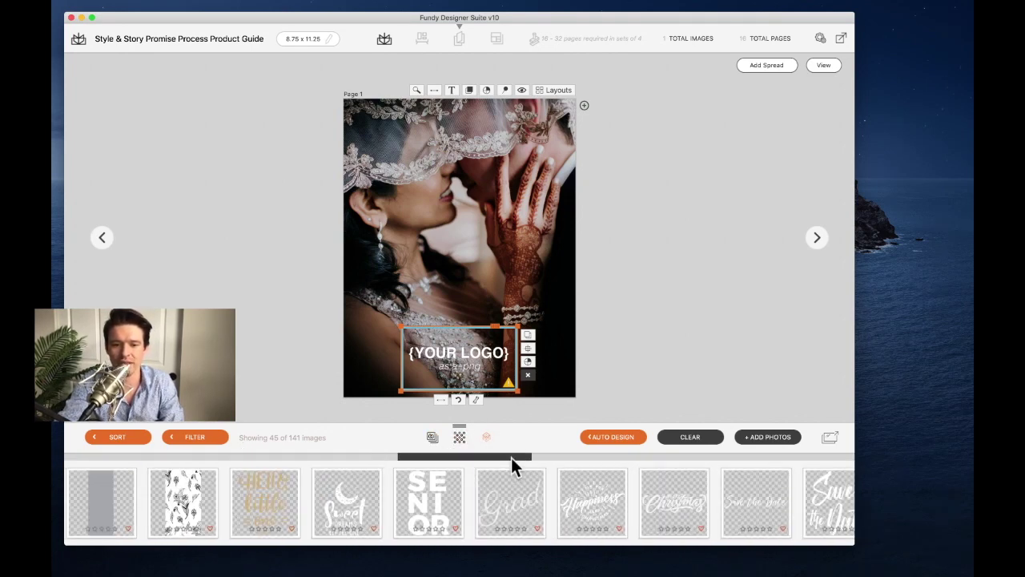
drag(511, 456, 716, 457)
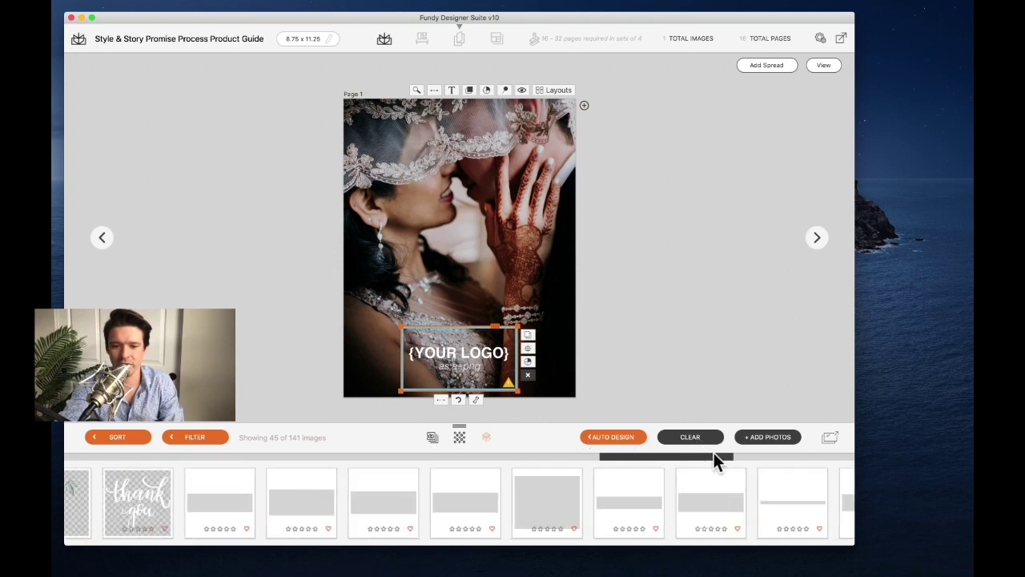
scroll(675, 490, right, 9)
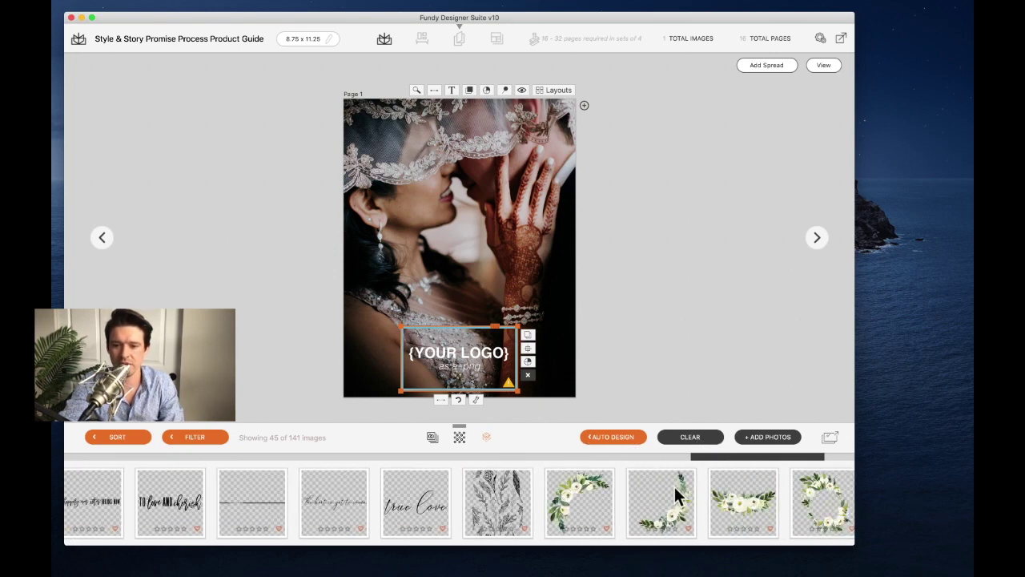
scroll(674, 485, left, 10)
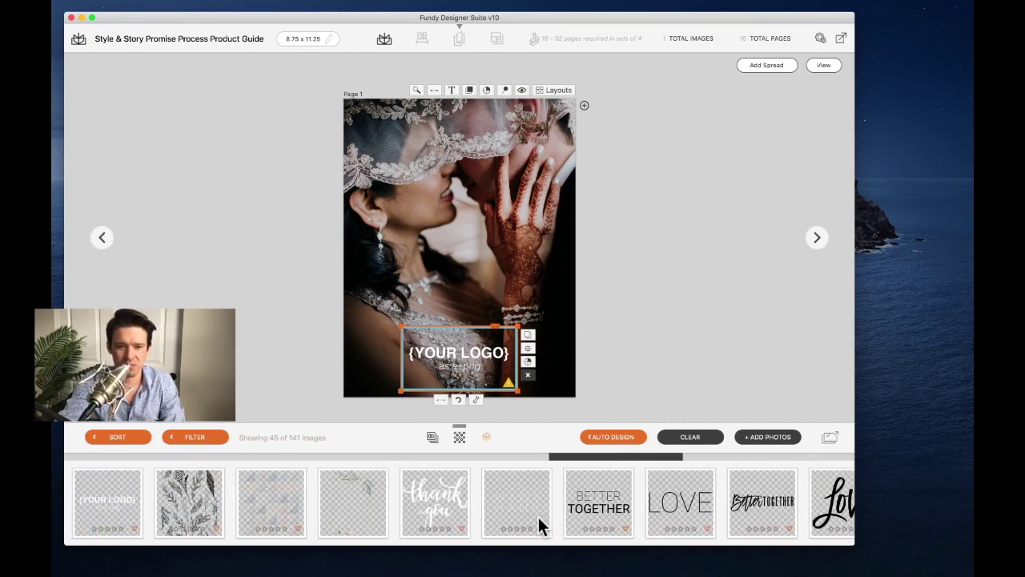
scroll(384, 516, left, 6)
Step: Leave the logo unchanged, deselect it, and move on to the Pages 2-3 spread
scroll(384, 516, left, 10)
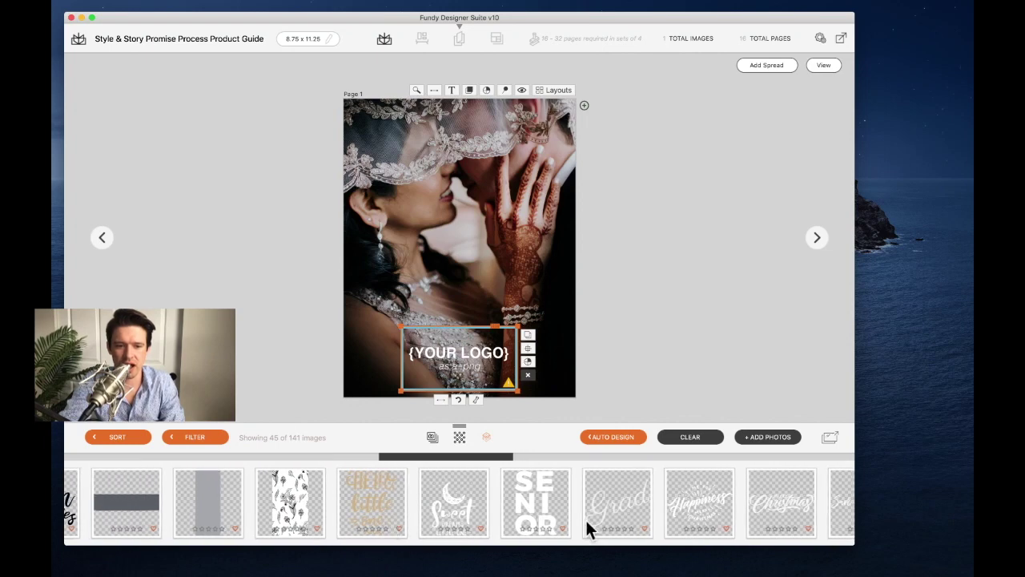
scroll(586, 521, right, 12)
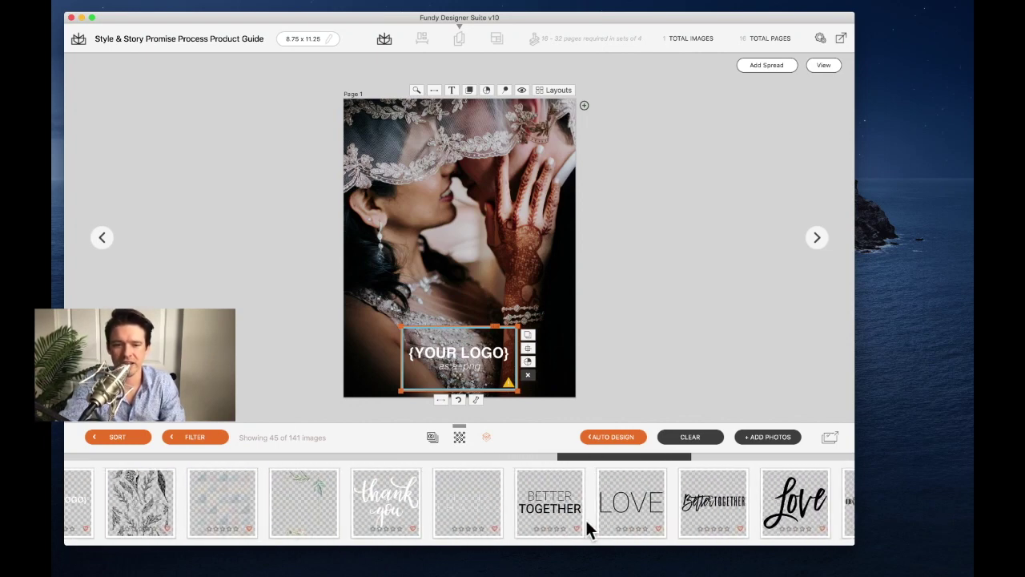
scroll(664, 519, right, 4)
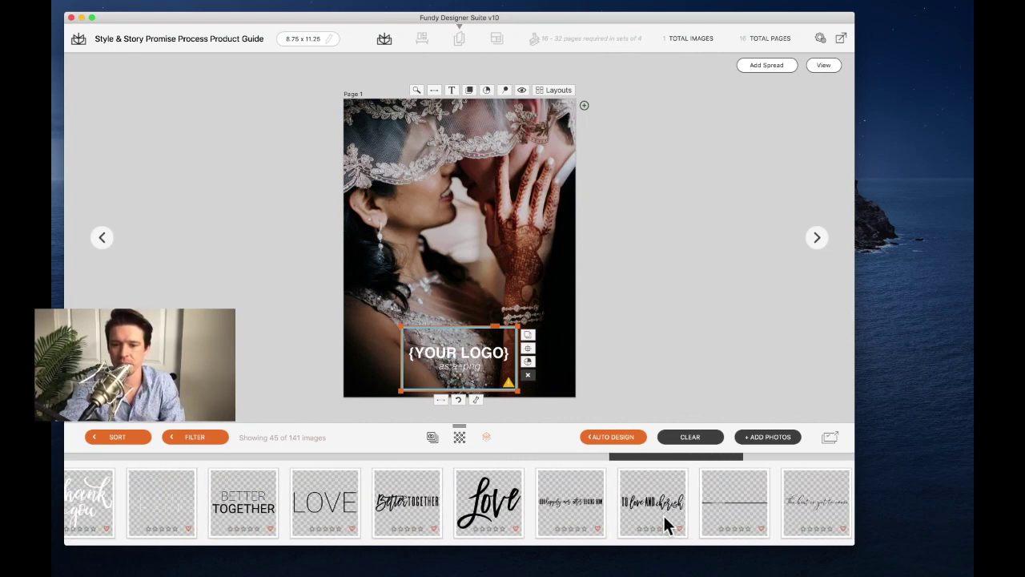
scroll(663, 514, right, 6)
scroll(663, 513, left, 3)
click(635, 320)
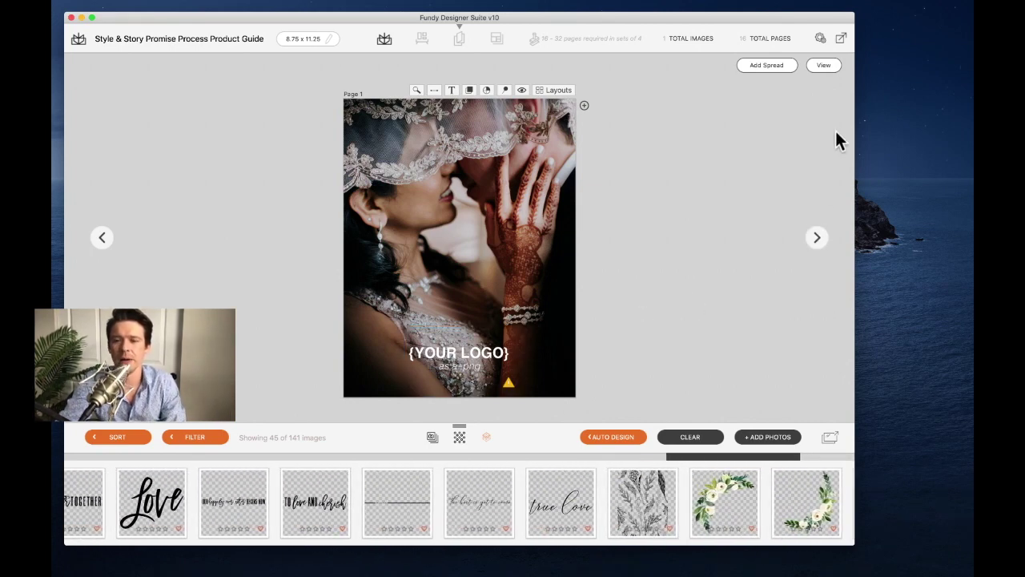
click(817, 238)
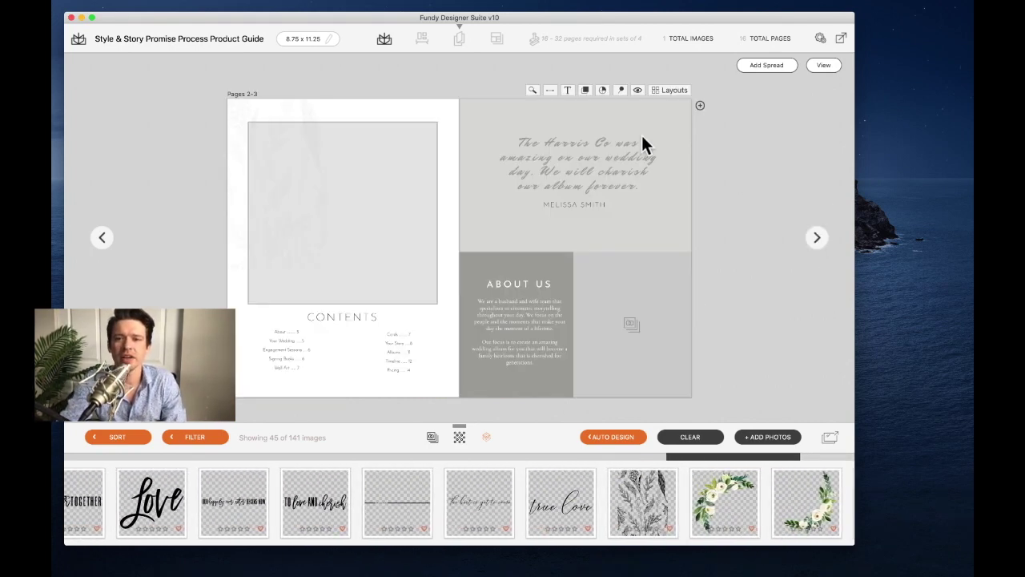
Step: Apply the Promise layout from the Promise Process Product design set to Pages 2-3
click(675, 89)
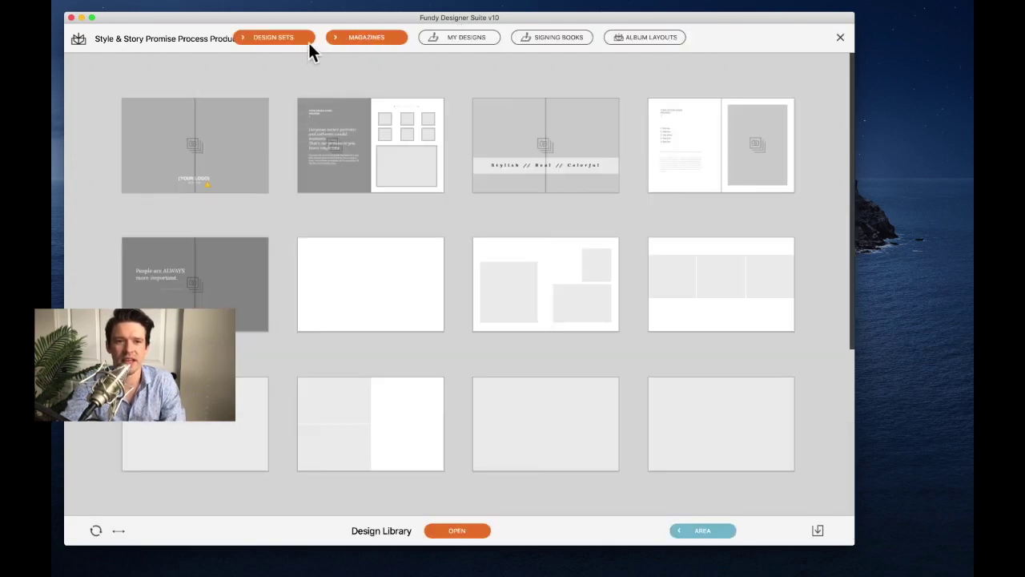
click(282, 38)
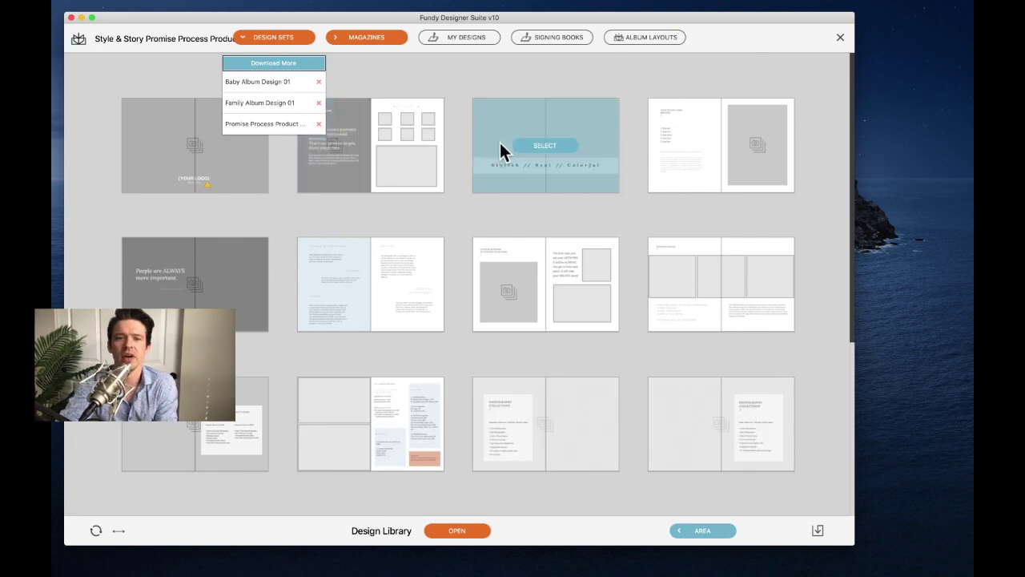
click(383, 174)
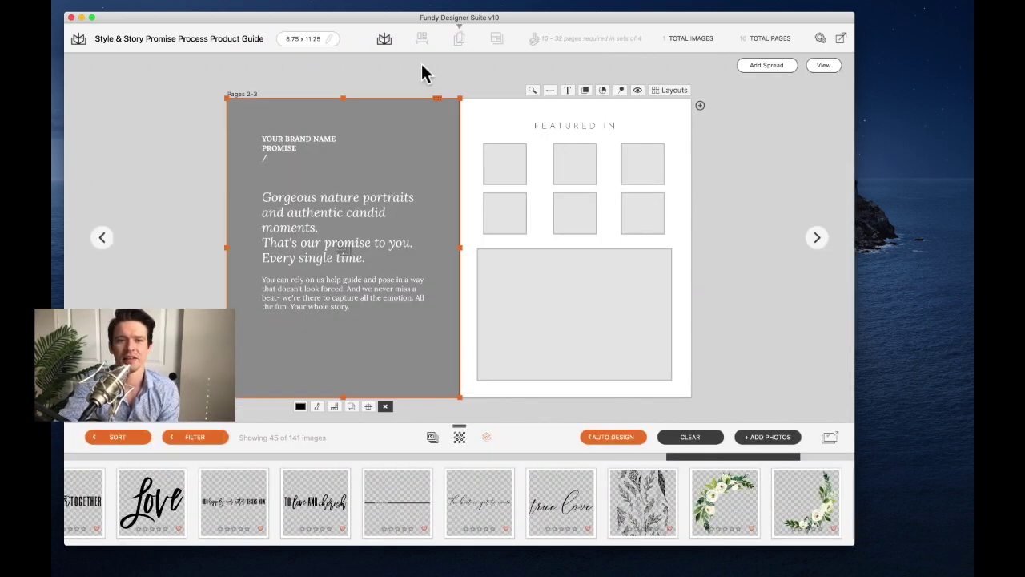
Step: Replace the YOUR BRAND NAME heading with 'THE STYLE & STORY PROMISE' over two lines
double_click(308, 145)
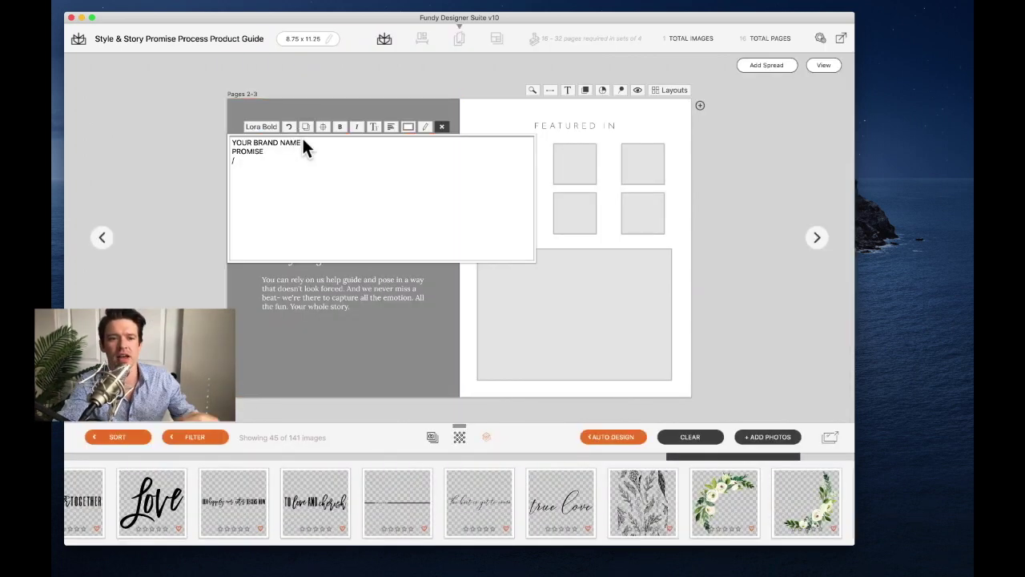
double_click(260, 142)
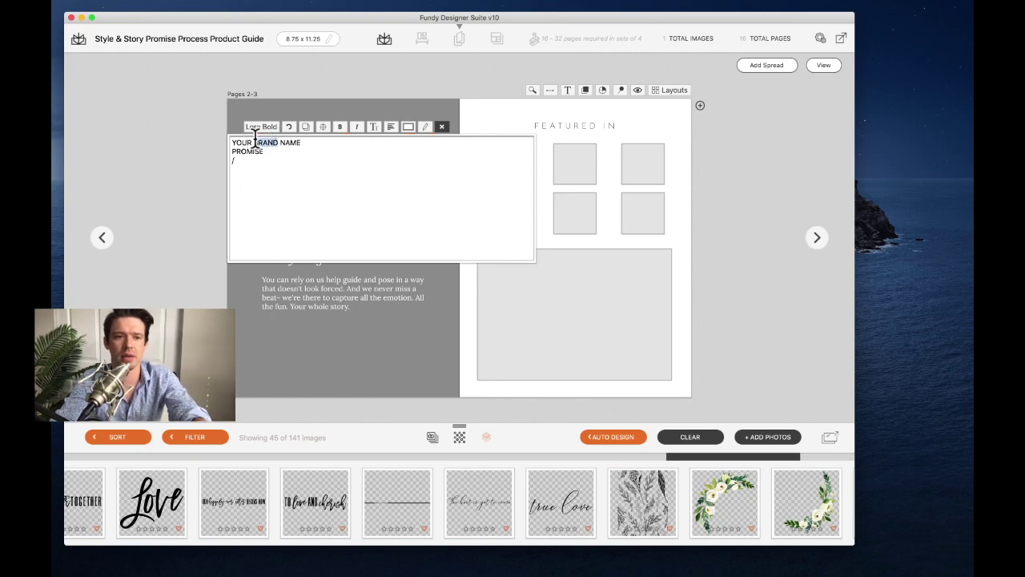
click(255, 142)
drag(302, 142, 198, 141)
text(The St)
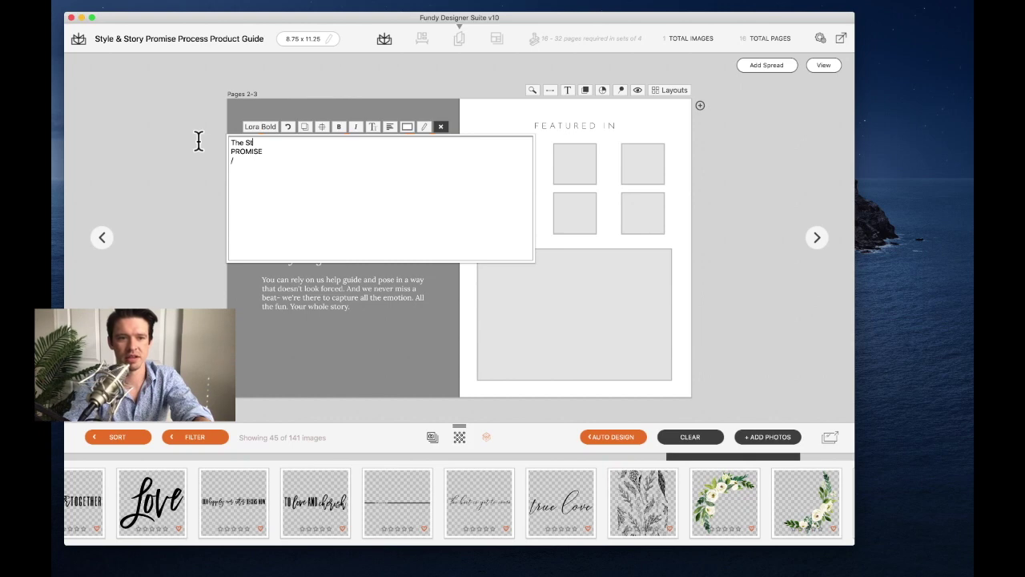
text(HE)
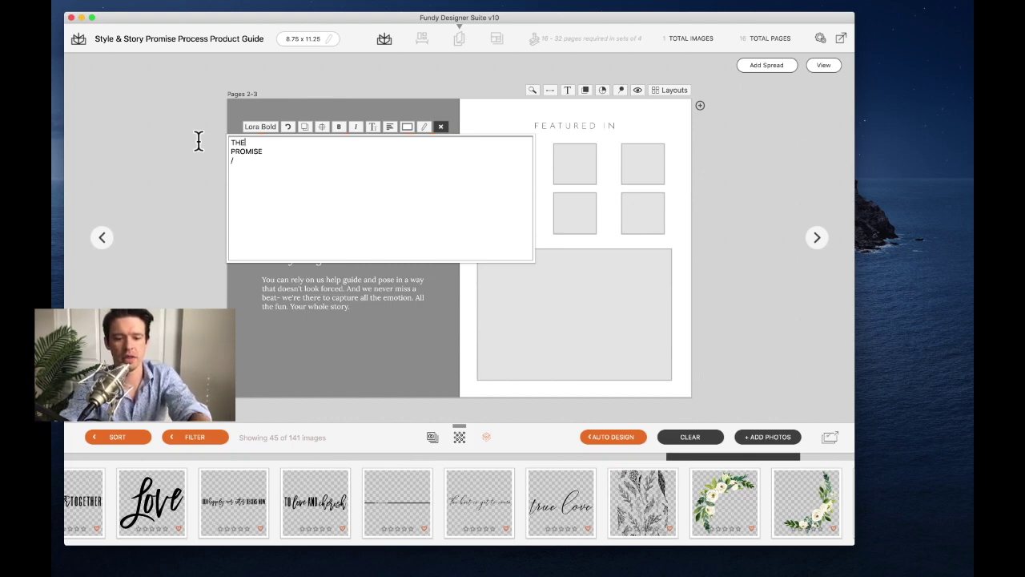
text( STYLE & STORY PROMISE)
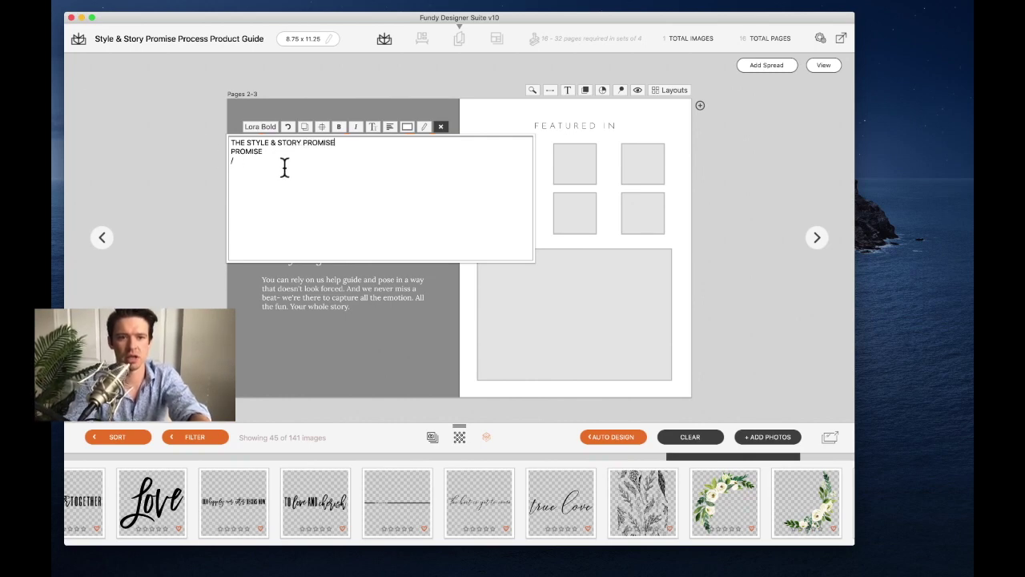
key(BackSpace)
key(BackSpace)
key(BackSpace)
key(Return)
key(BackSpace)
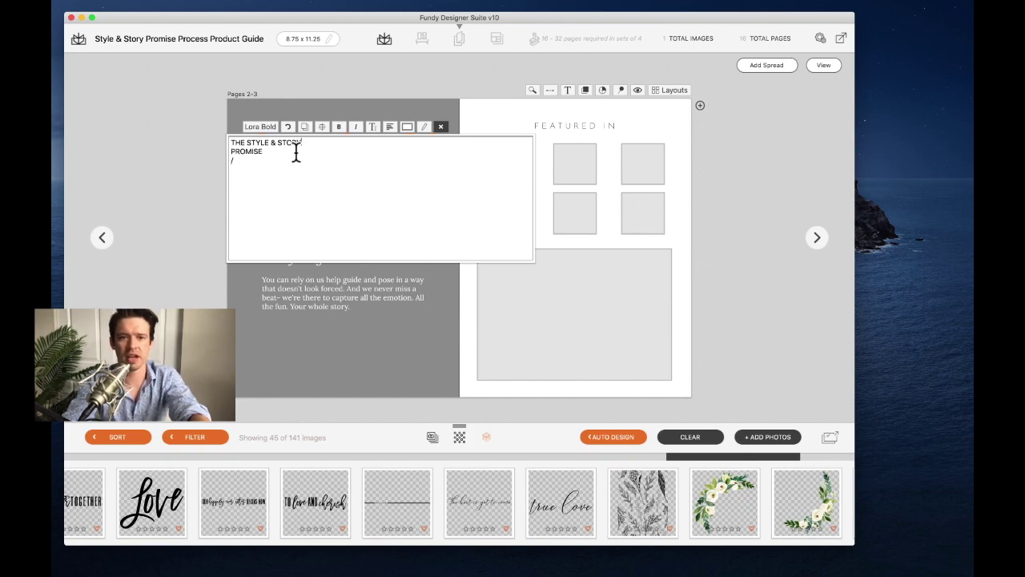
Step: Commit the heading, deselect the text box, and switch the filmstrip back to photos
click(450, 91)
click(309, 293)
click(717, 343)
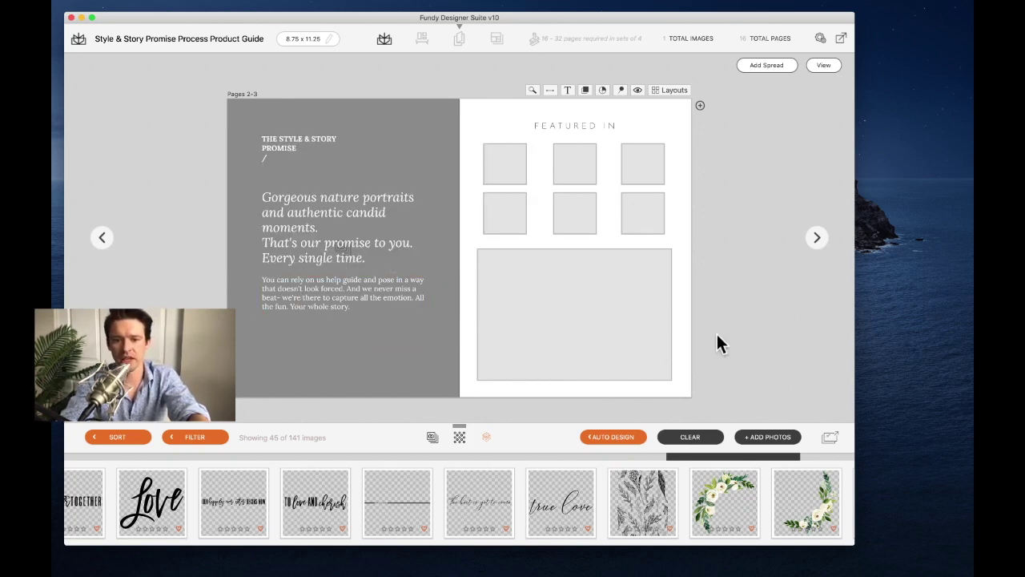
click(432, 437)
Step: Place the bridesmaids photo on Pages 2-3 and give Pages 4-5 the Stylish // Real // Colorful layout
drag(498, 504, 567, 344)
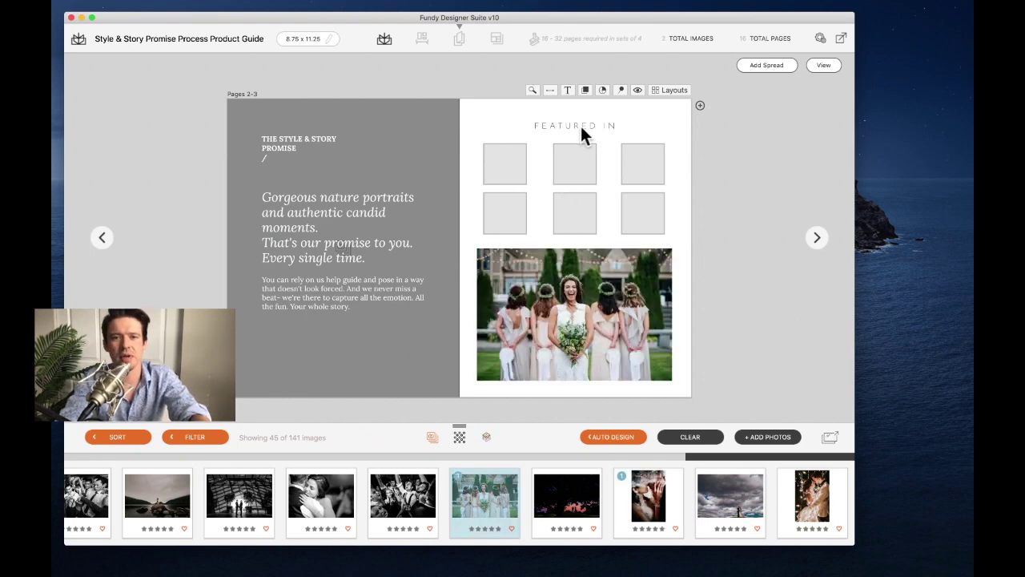
click(817, 237)
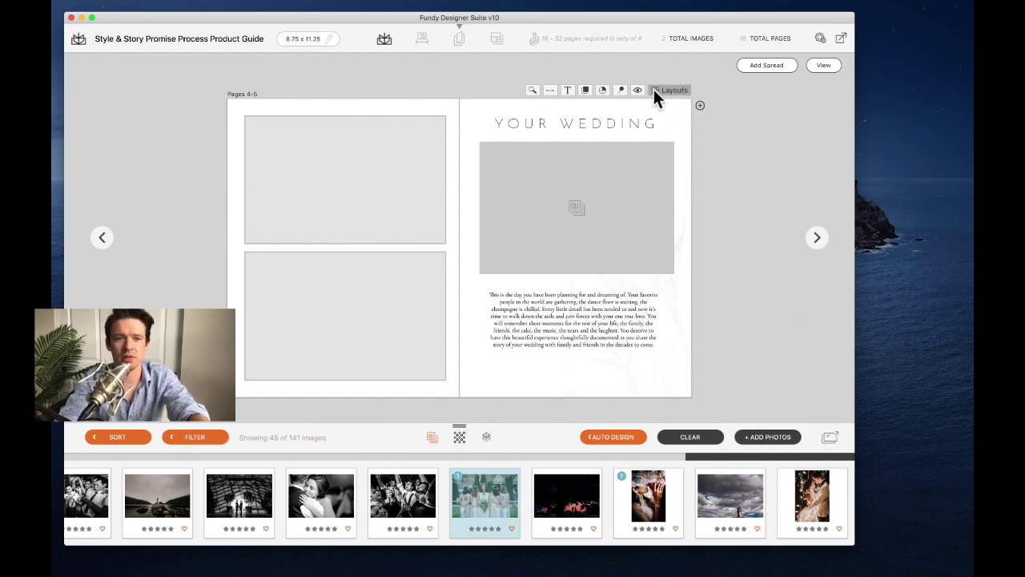
click(672, 89)
click(584, 140)
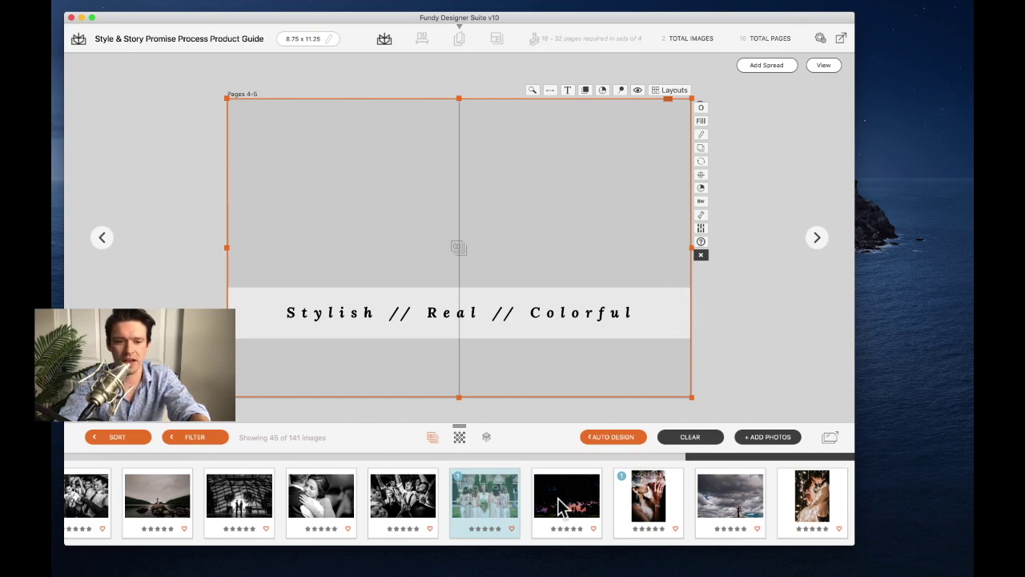
Step: Fill Pages 4-5 with the lake photo behind the Stylish // Real // Colorful band
drag(159, 513, 441, 226)
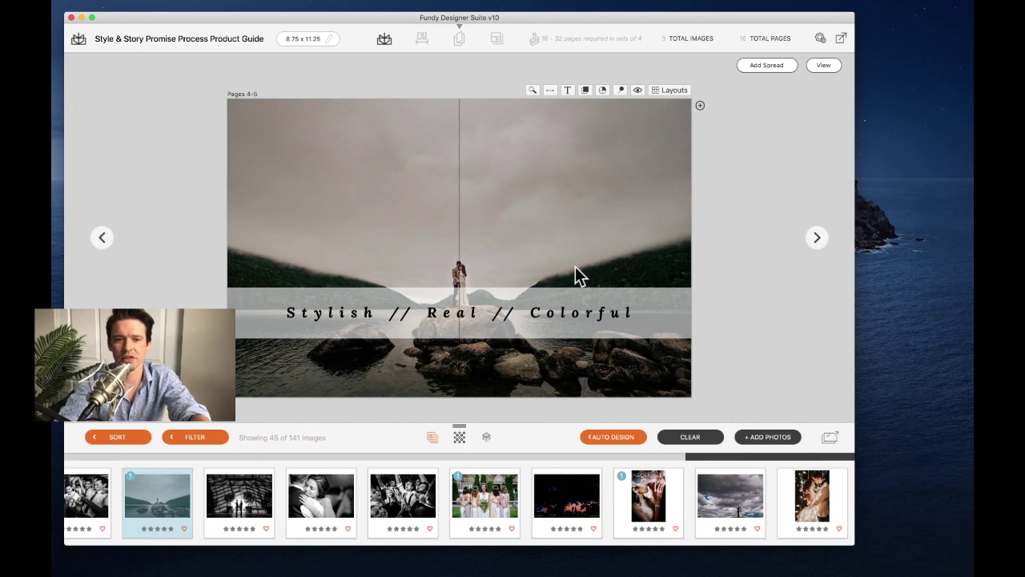
click(464, 323)
click(454, 321)
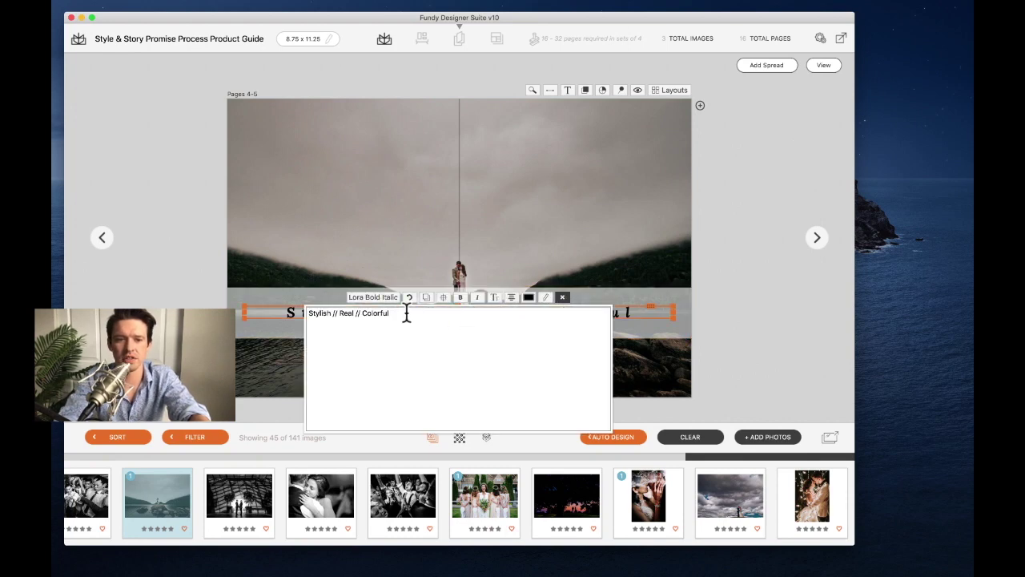
click(816, 232)
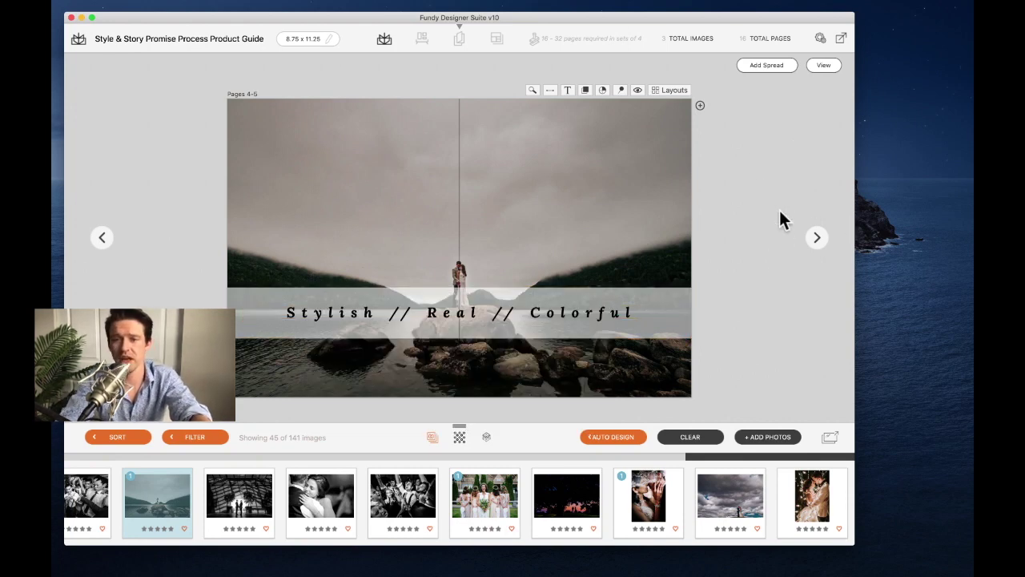
click(817, 237)
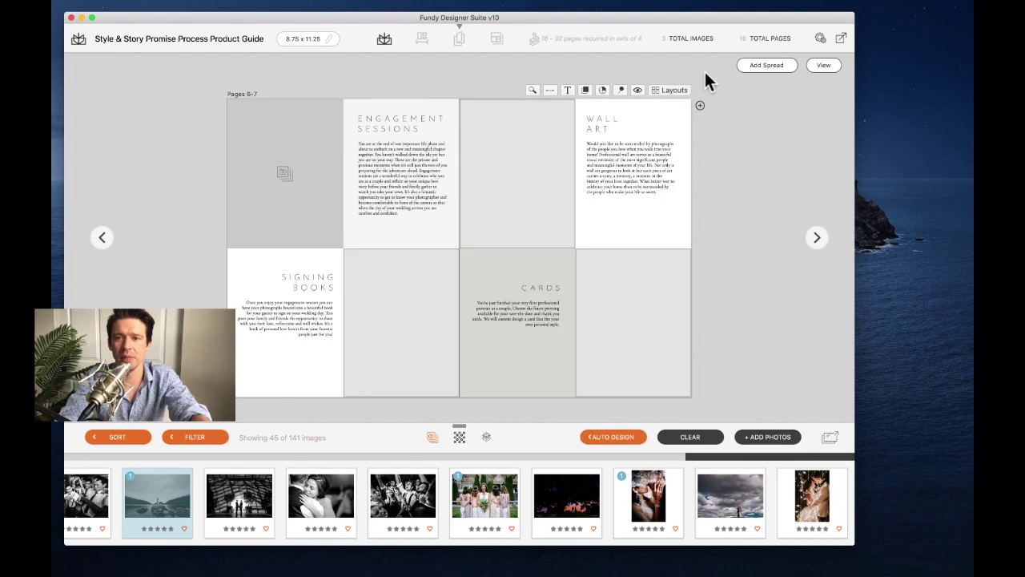
Step: Open the Pages 14-15 pricing spread from the overview and apply the Photography Collections layout
click(824, 65)
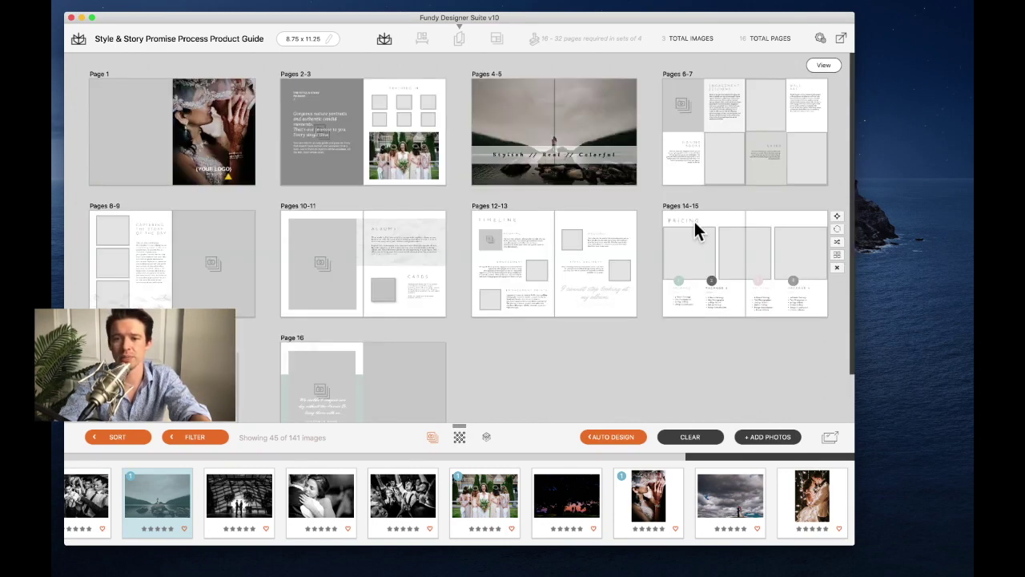
double_click(727, 235)
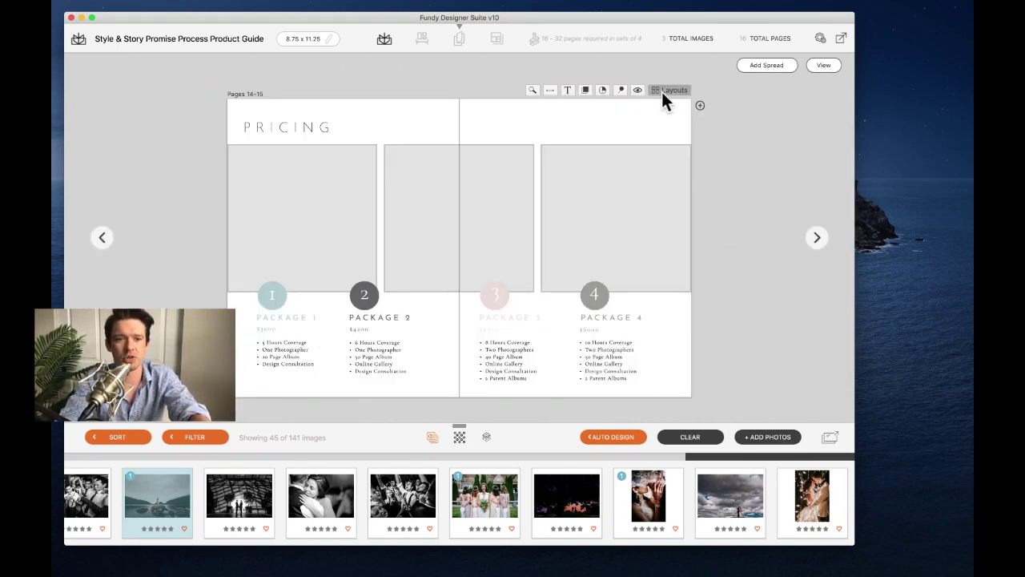
click(664, 91)
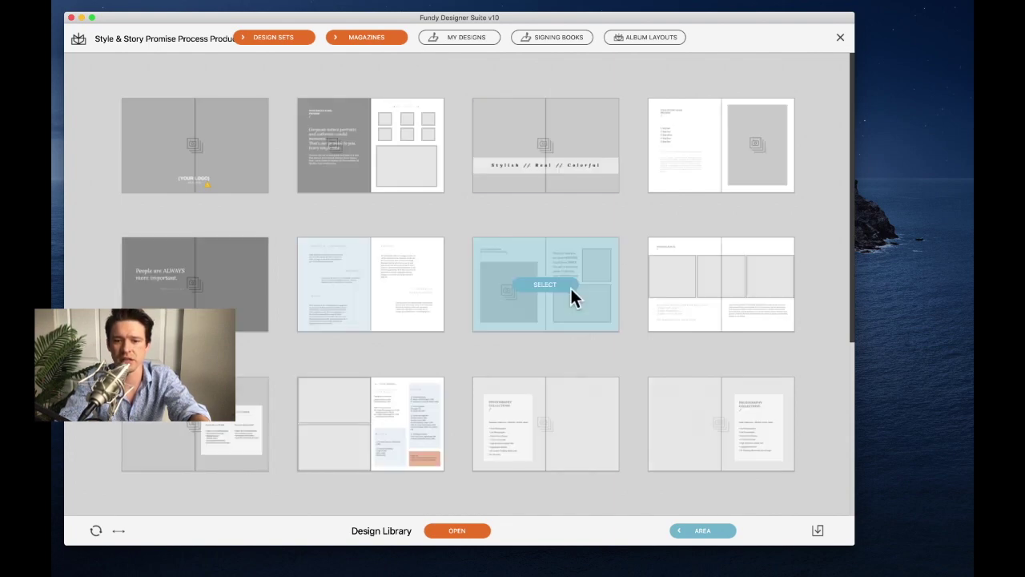
scroll(571, 293, down, 5)
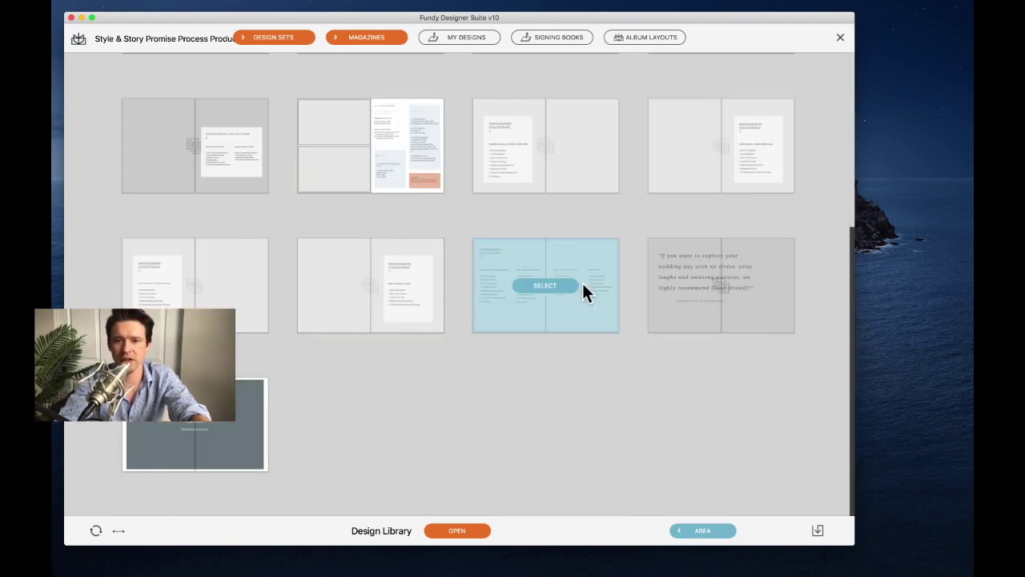
click(575, 290)
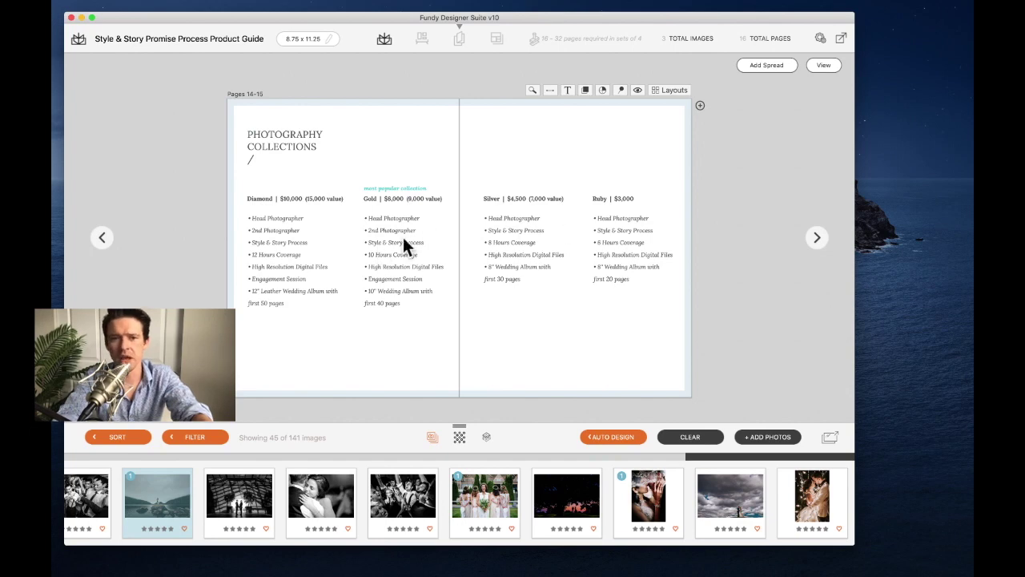
Step: Change the Gold collection's 10 Hours Coverage to 12 Hours Coverage
double_click(393, 241)
click(435, 160)
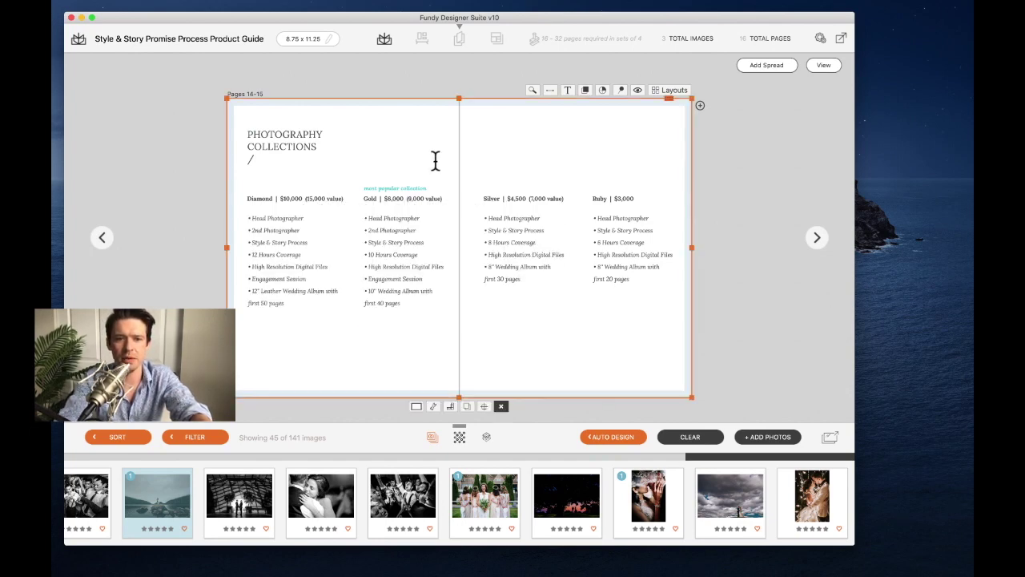
click(395, 288)
click(391, 290)
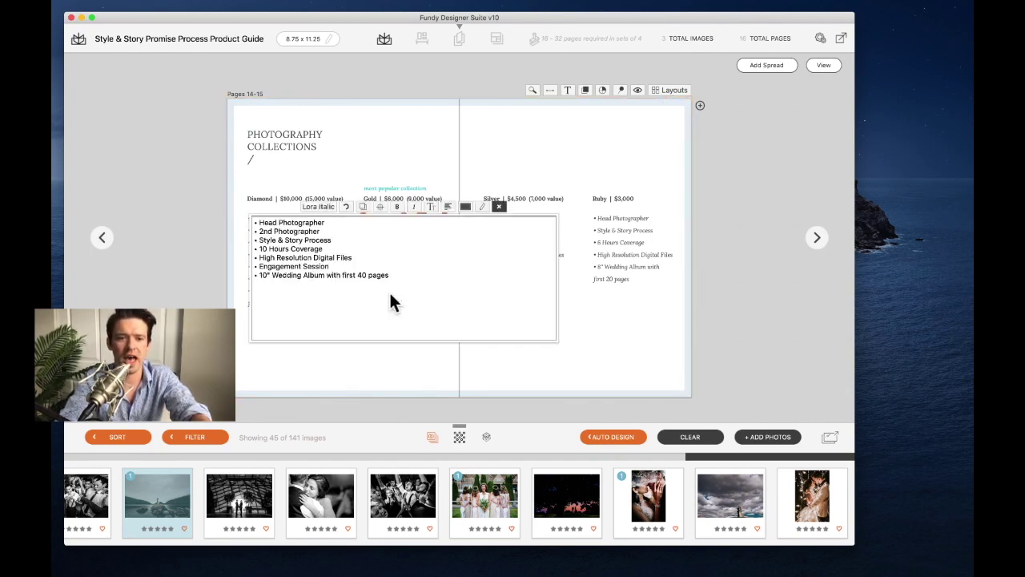
click(267, 249)
key(BackSpace)
text(2)
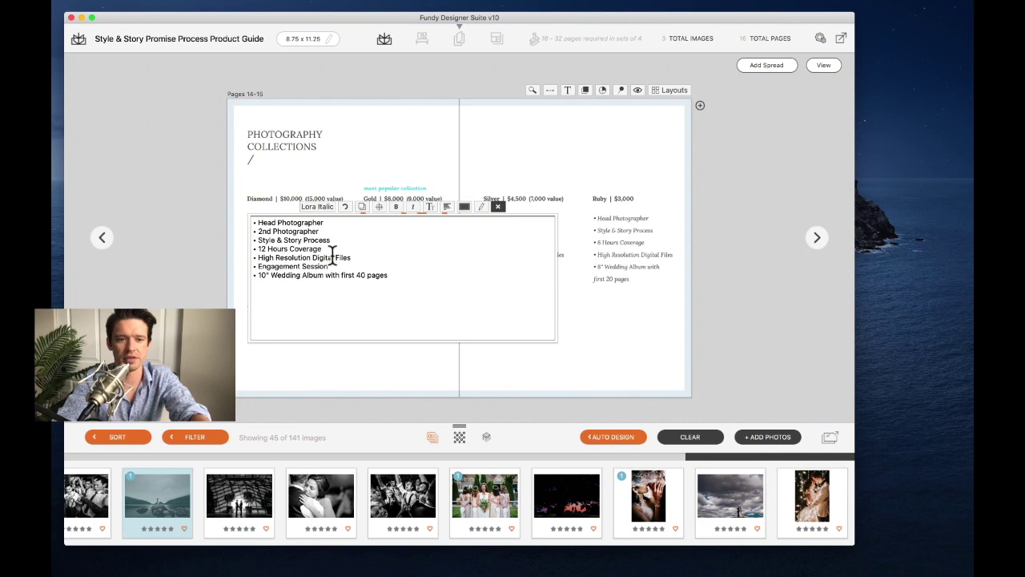
Step: Delete Gold's High Resolution Digital Files line and return to the all-spreads overview
key(super+a)
click(337, 257)
drag(353, 257, 236, 256)
key(BackSpace)
click(451, 187)
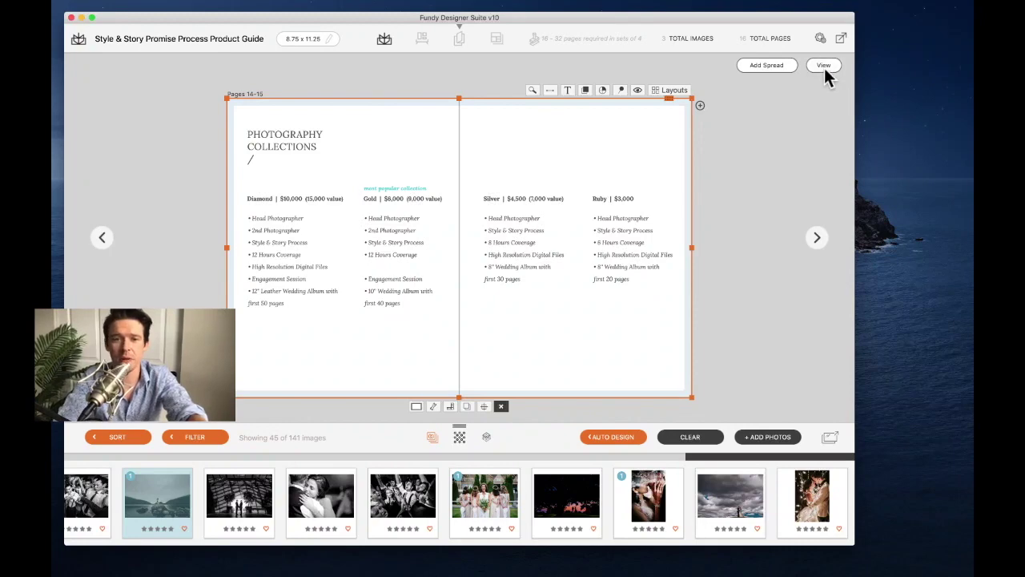
key(Escape)
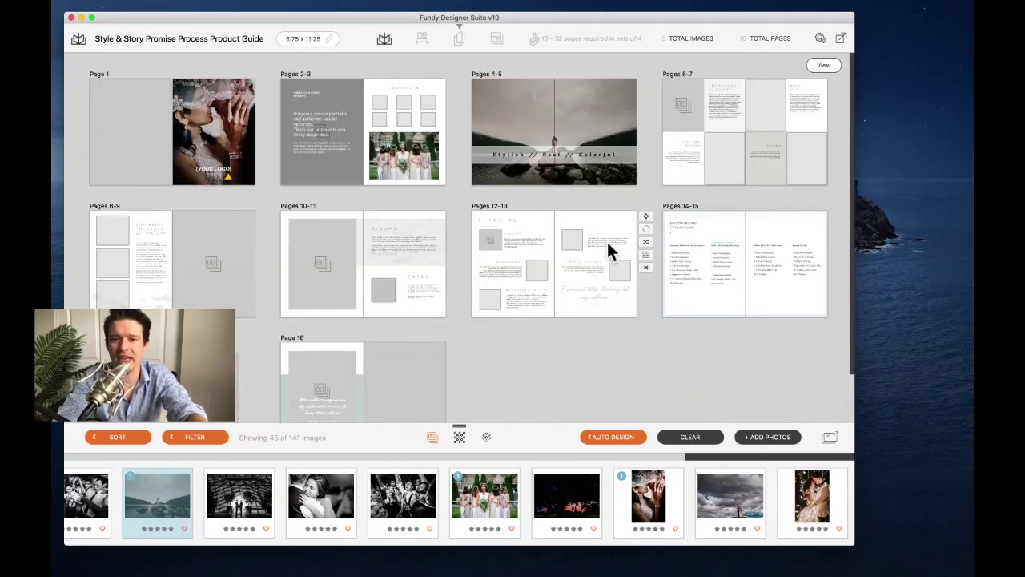
Step: Open Pages 10-11 and apply the Wedding Album spread layout from the Design Library
double_click(408, 253)
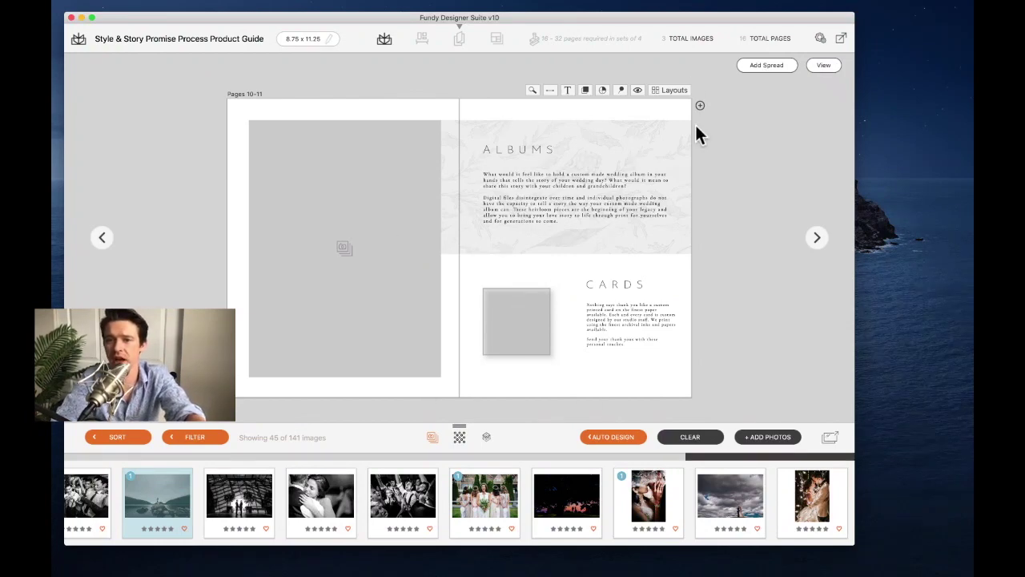
click(671, 90)
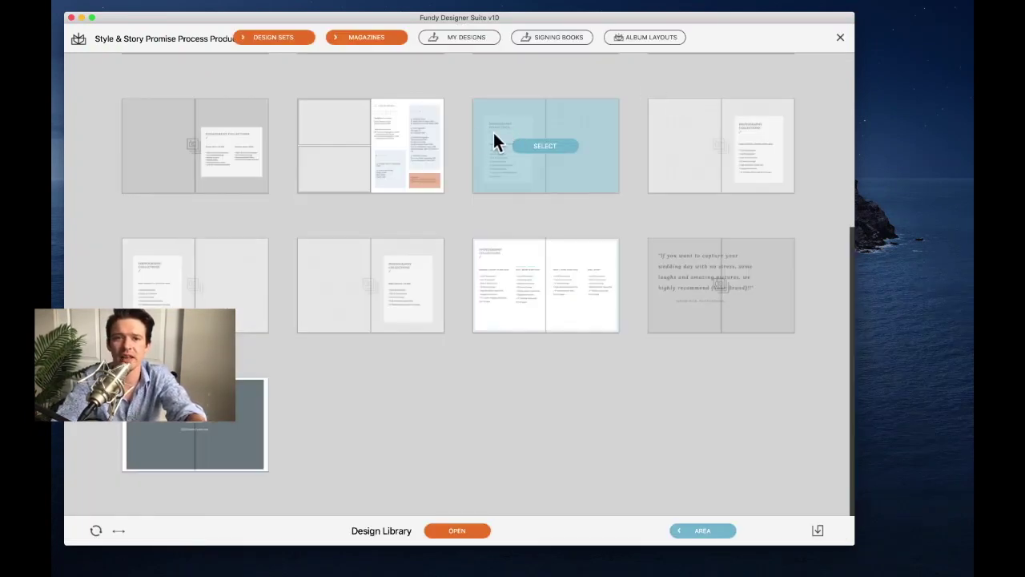
click(365, 36)
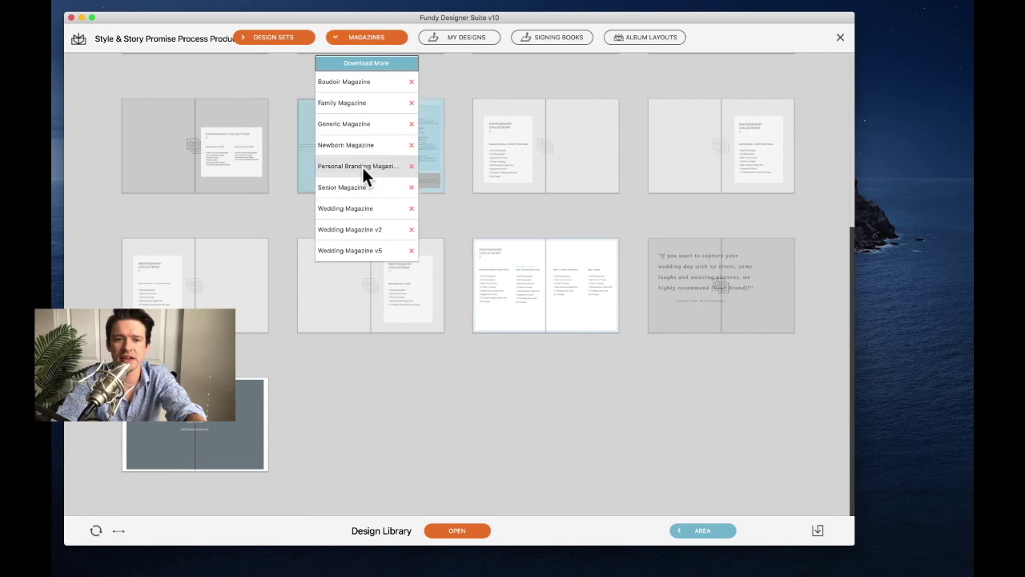
click(546, 193)
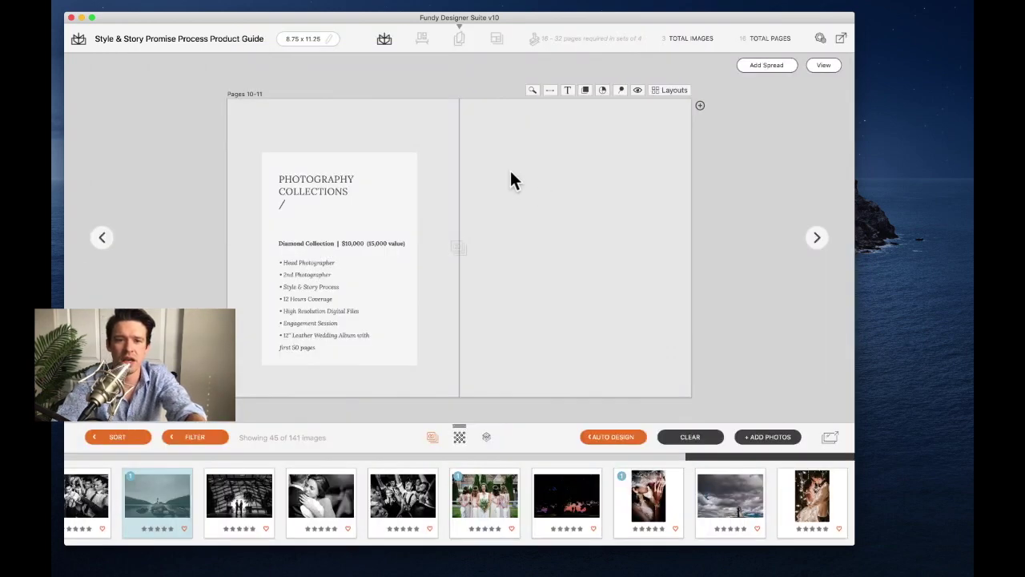
click(675, 93)
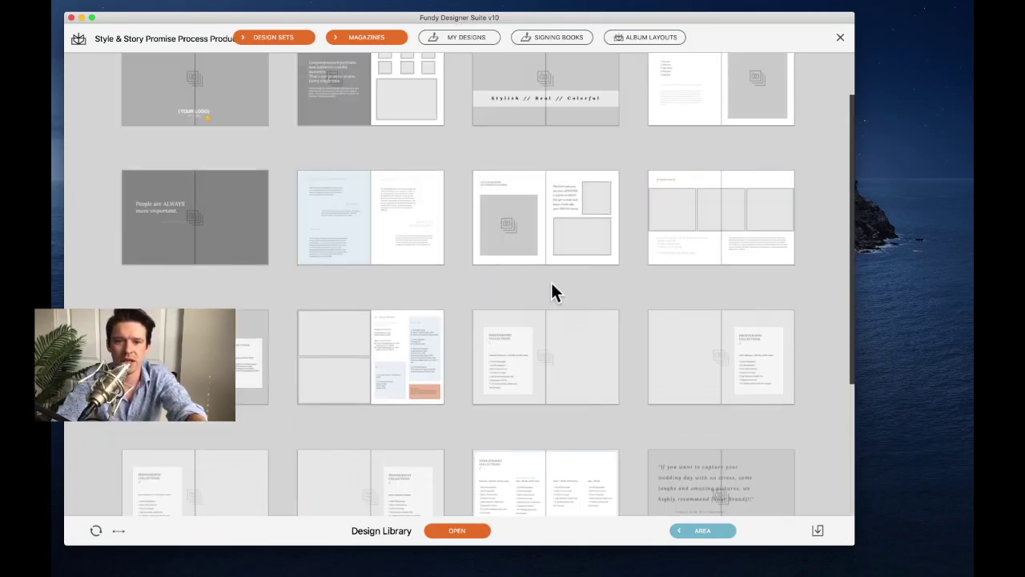
click(739, 257)
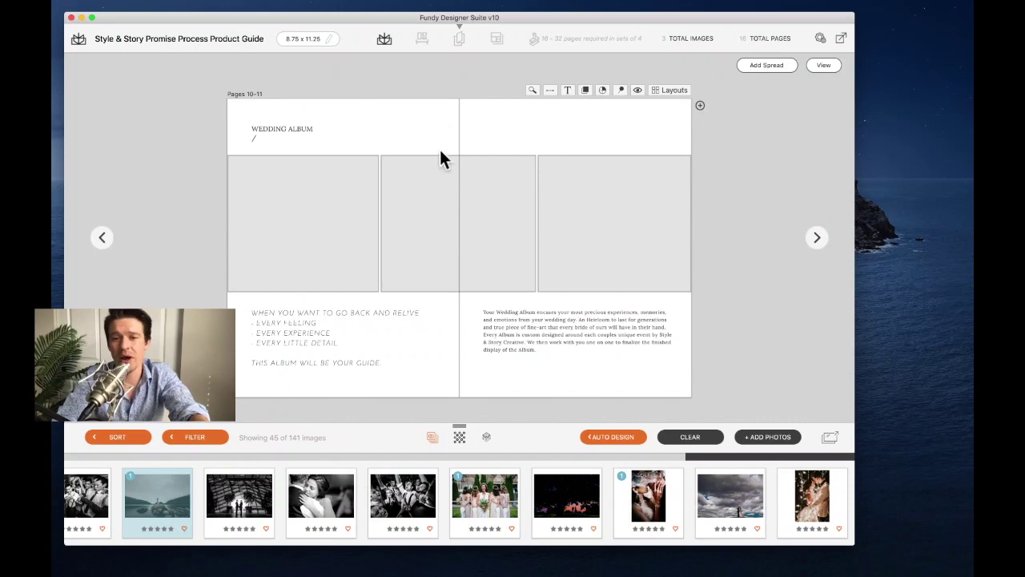
Step: Fill the left, middle and right frames with the lamp-lit night, sparkler and sunset silhouette photos
scroll(738, 503, left, 10)
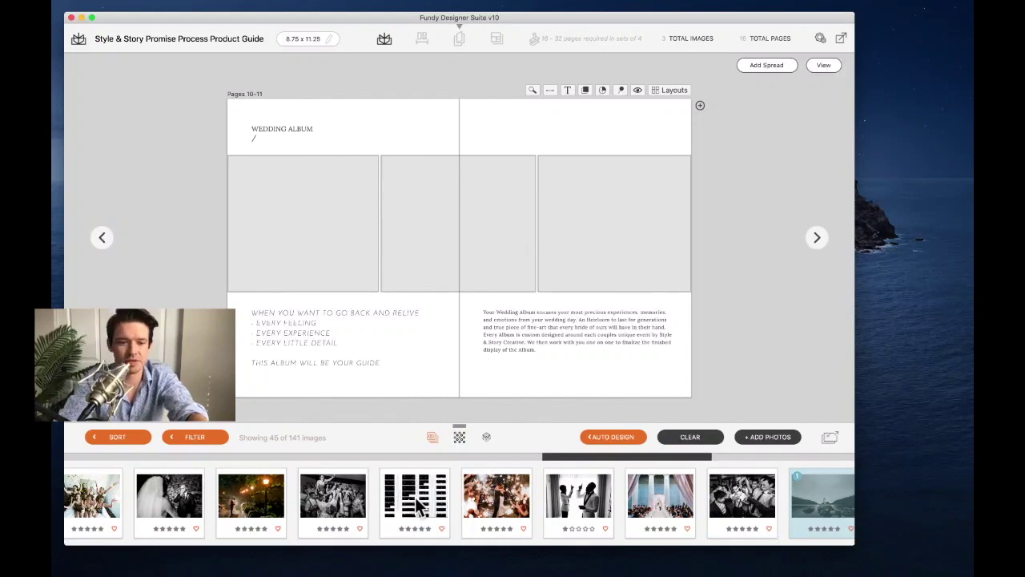
drag(397, 494, 433, 228)
drag(516, 492, 490, 241)
drag(250, 500, 280, 224)
scroll(752, 505, right, 10)
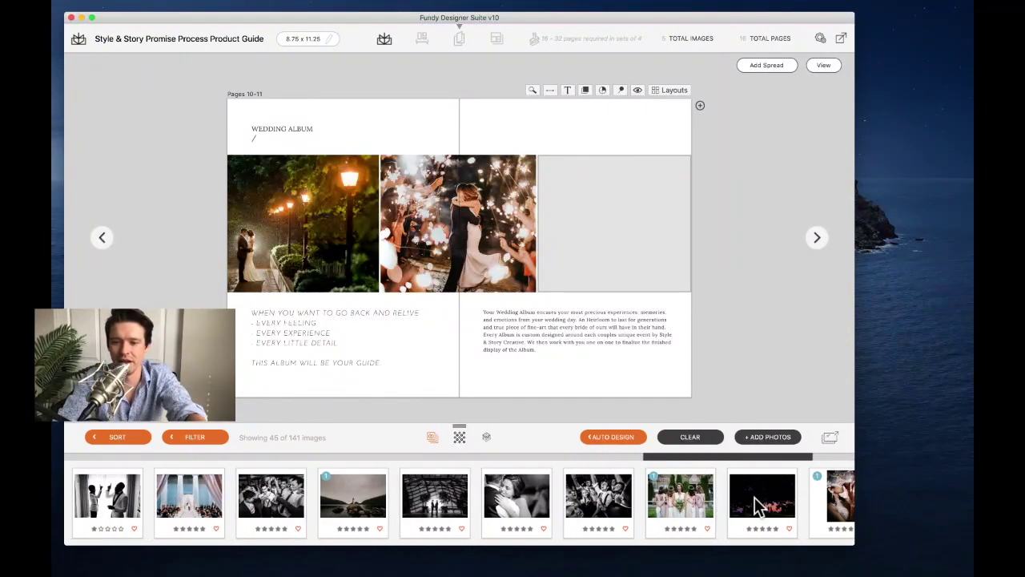
drag(759, 502, 641, 208)
Step: Open the sparkler photo in the Perfectly Clear retouching window and close it unchanged
click(671, 263)
click(479, 234)
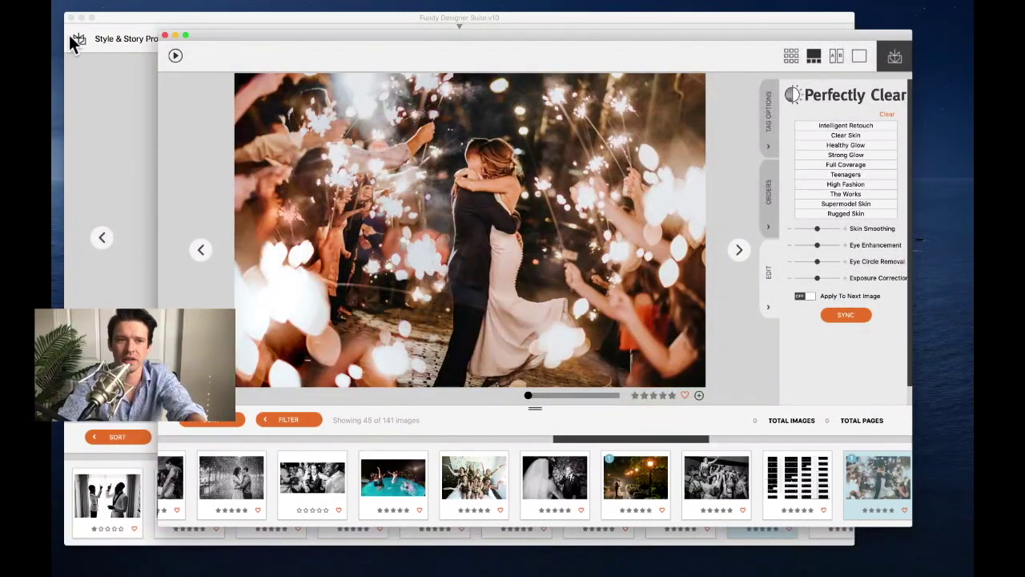
click(164, 36)
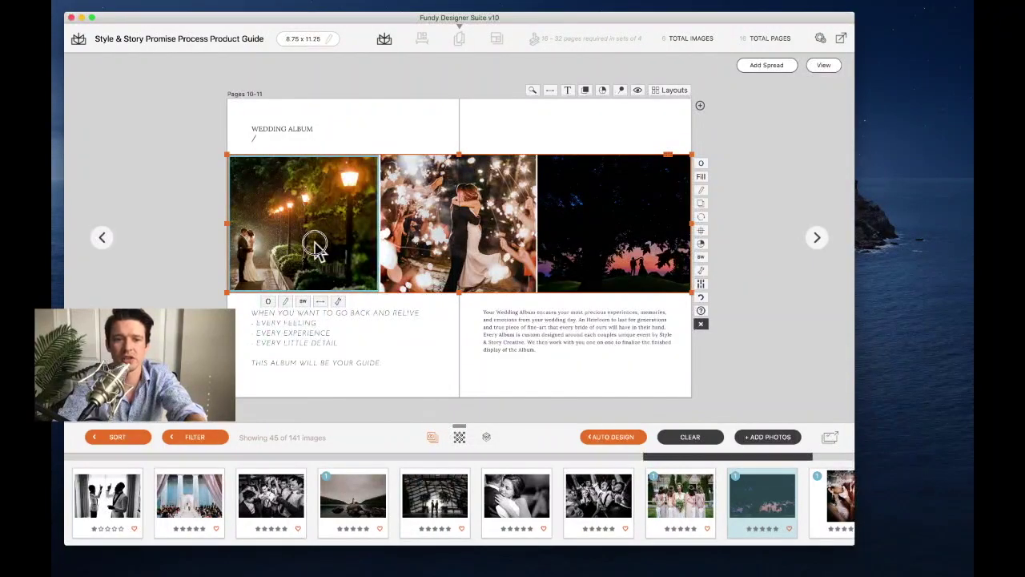
Step: Show the overview of all spreads and scroll through the designed pages
click(839, 69)
scroll(608, 271, down, 2)
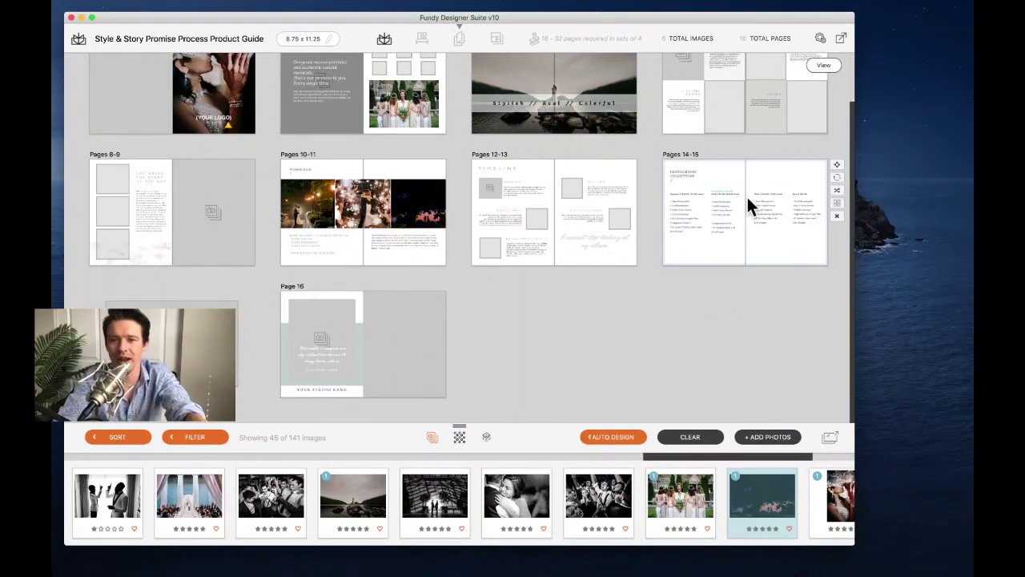
scroll(748, 197, up, 2)
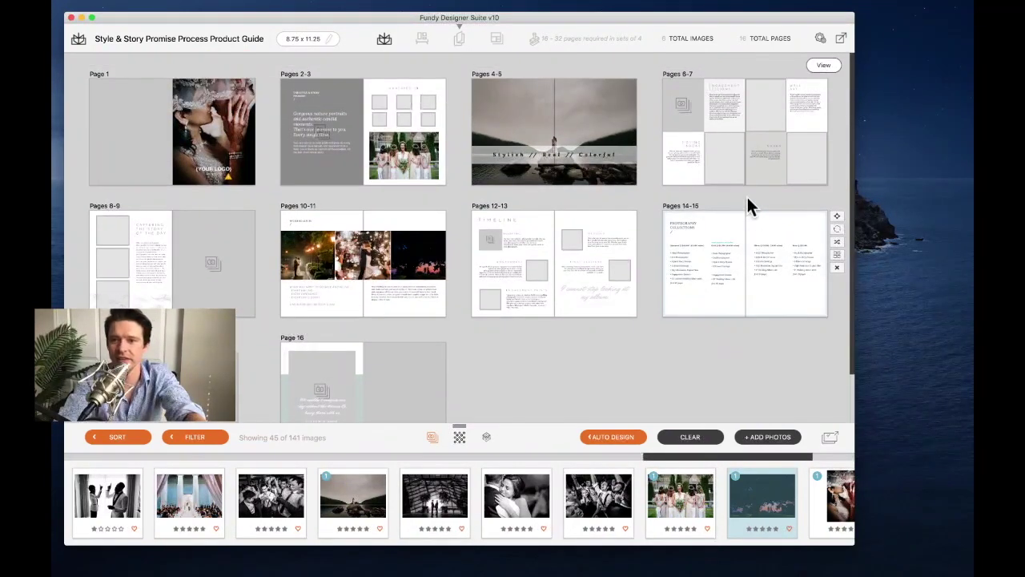
scroll(747, 201, down, 2)
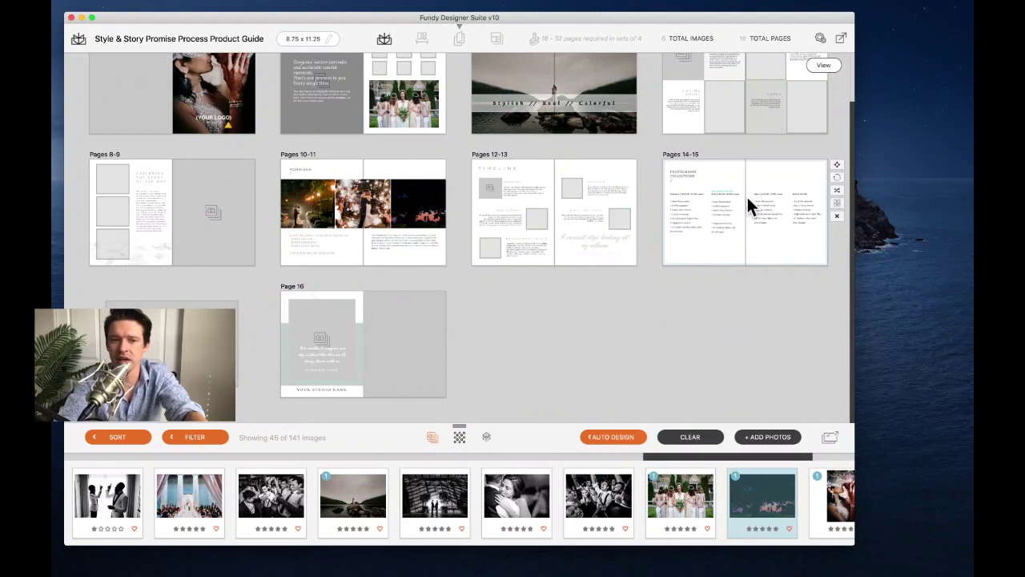
scroll(593, 262, up, 2)
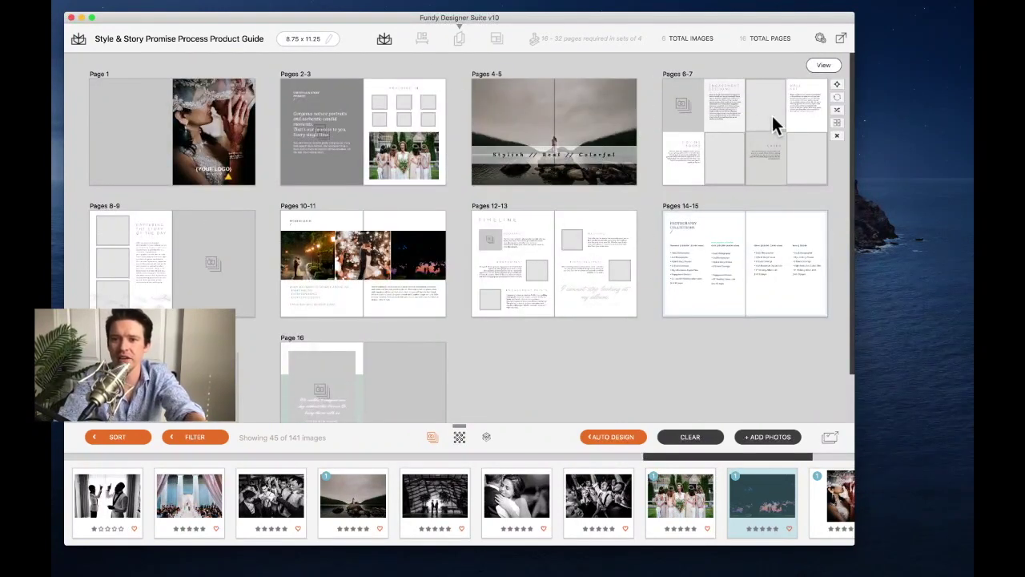
Step: Try reordering Pages 6-7, check the albums list, then open Pages 2-3 for editing
drag(839, 85, 664, 84)
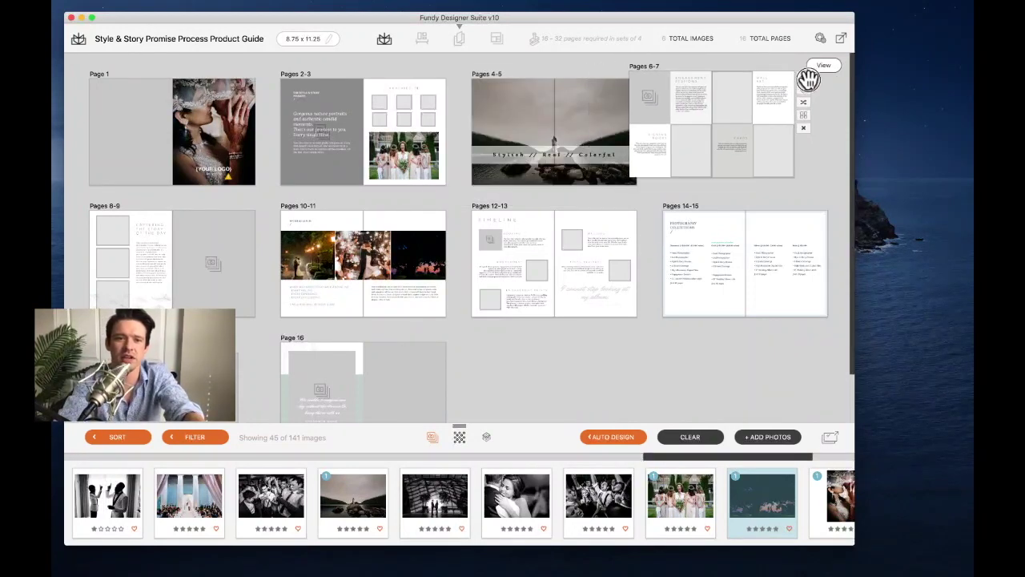
click(388, 40)
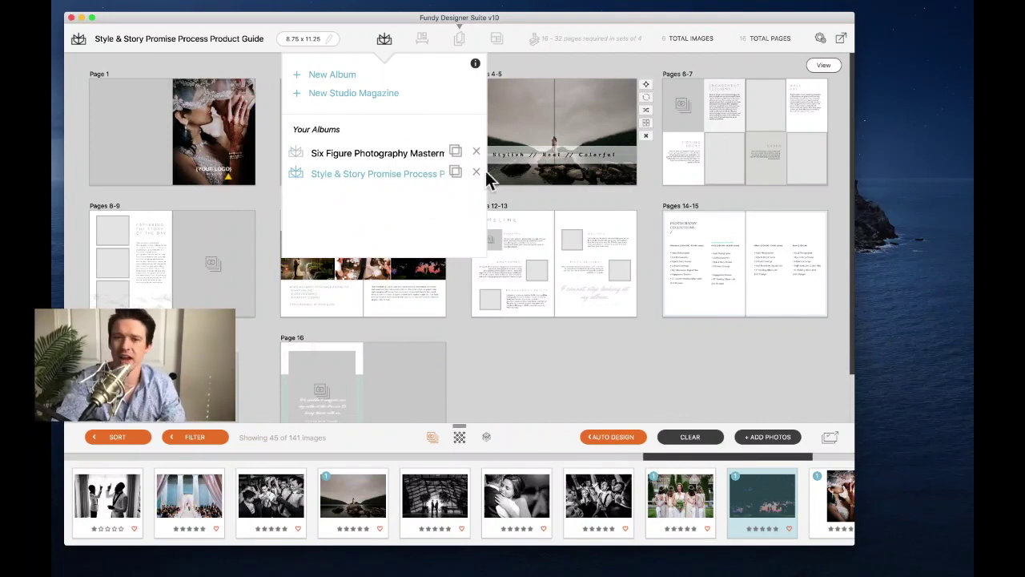
click(563, 189)
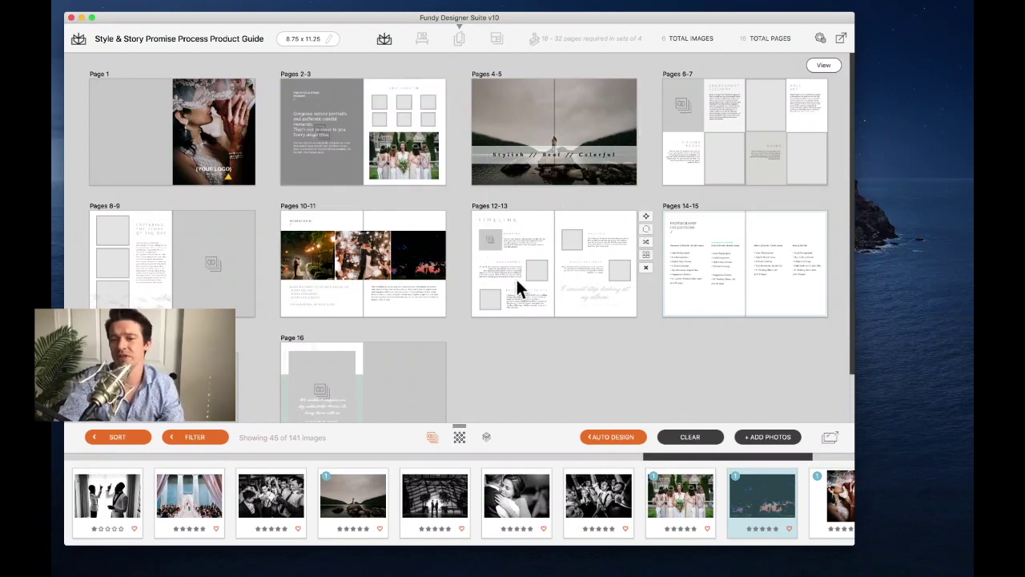
scroll(644, 291, down, 2)
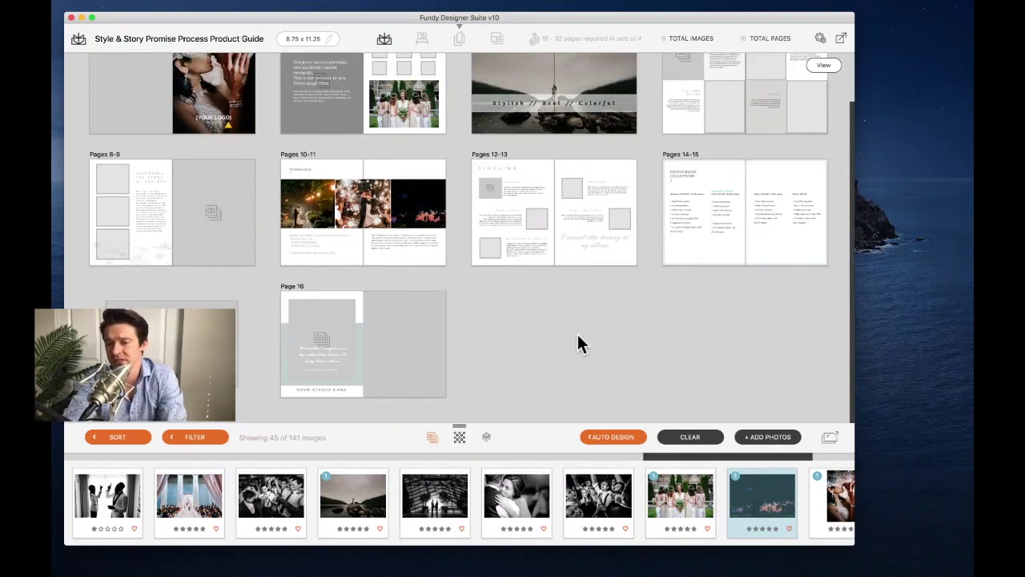
scroll(638, 220, up, 2)
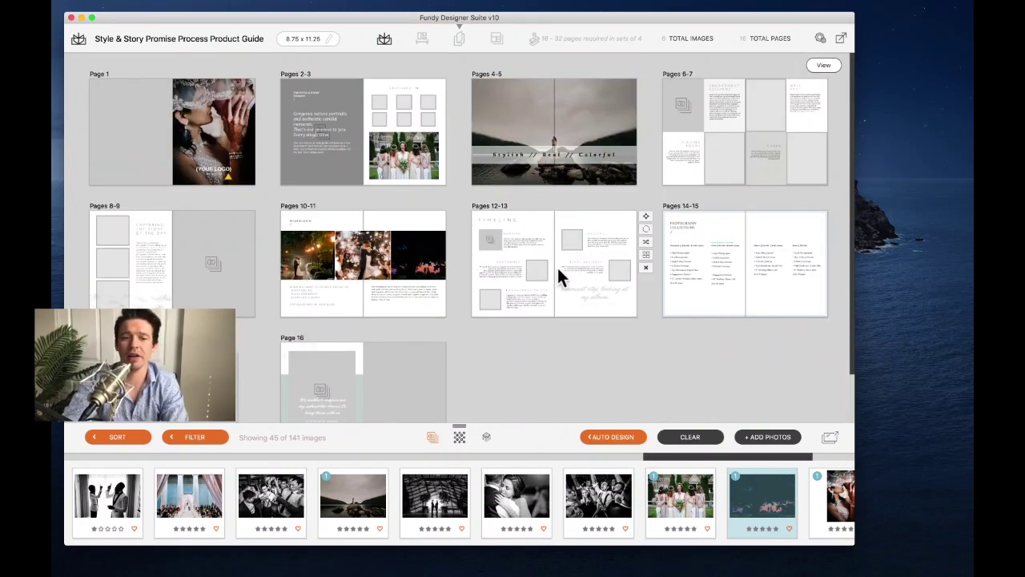
scroll(557, 265, down, 2)
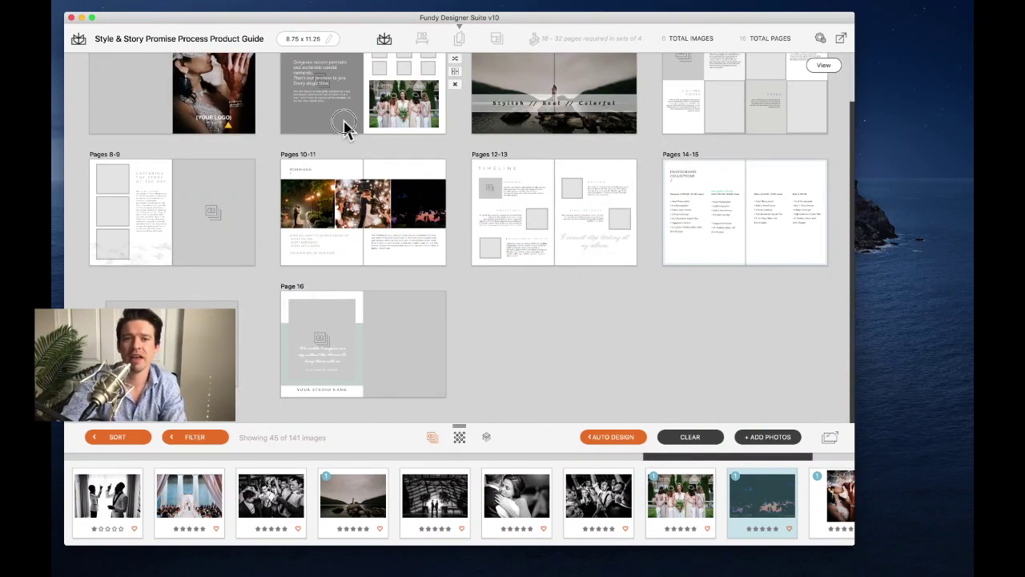
double_click(344, 126)
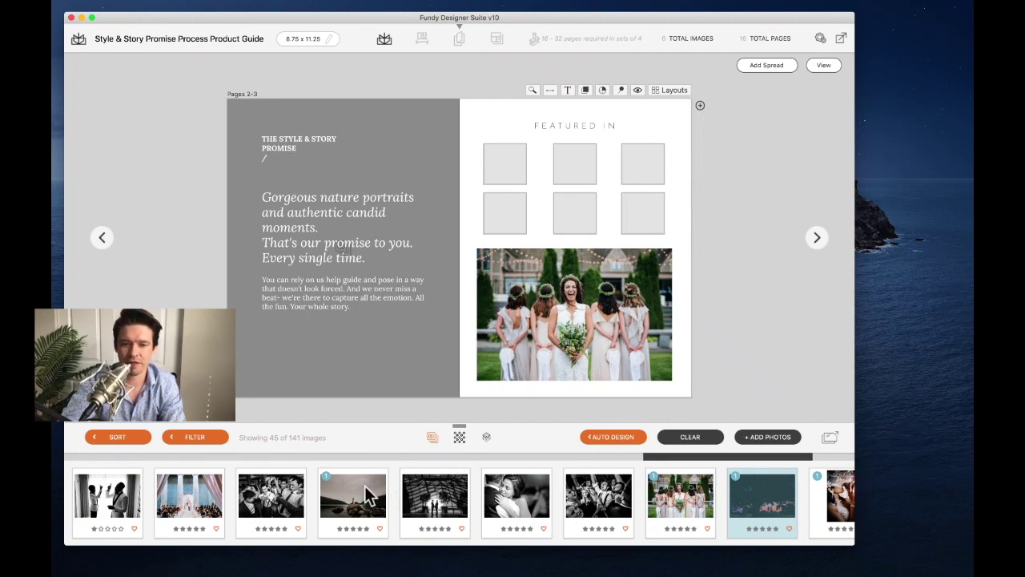
Step: Place the black-and-white veil-bride photo behind the text on the Pages 2-3 left page
scroll(366, 495, left, 8)
scroll(366, 495, left, 8)
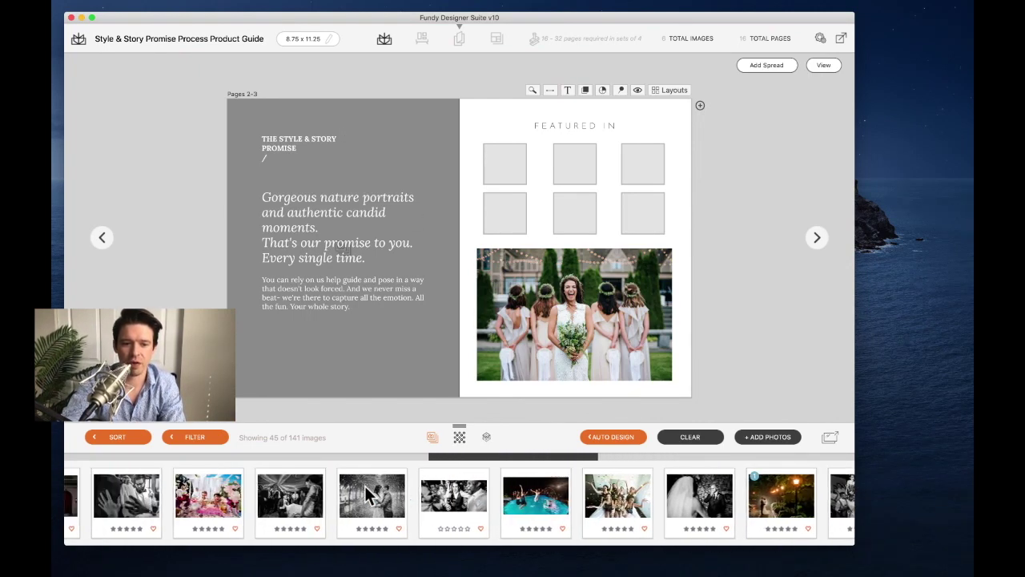
drag(457, 496, 403, 374)
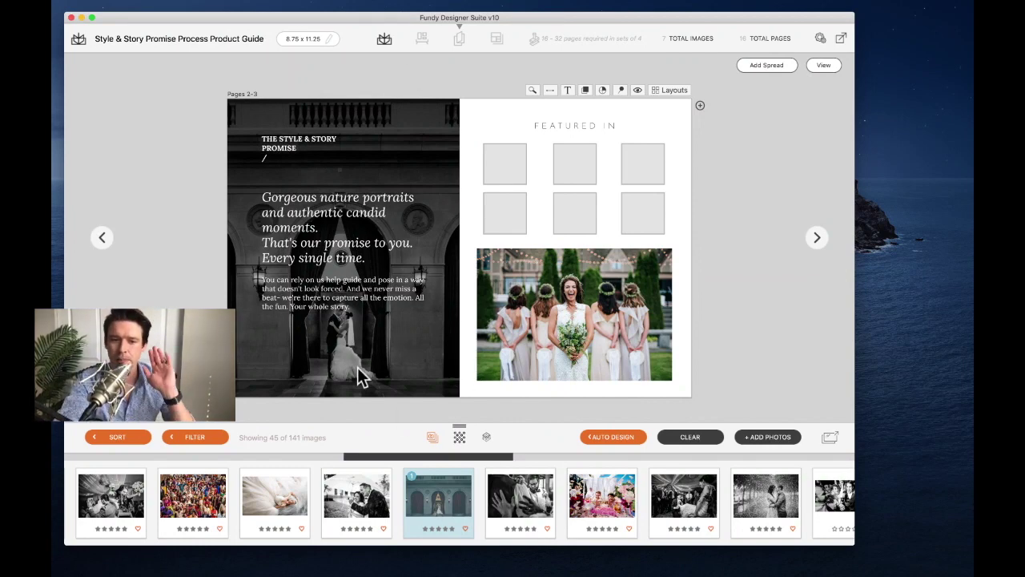
mouse_move(268, 495)
mouse_down()
mouse_move(269, 378)
mouse_move(274, 492)
mouse_up()
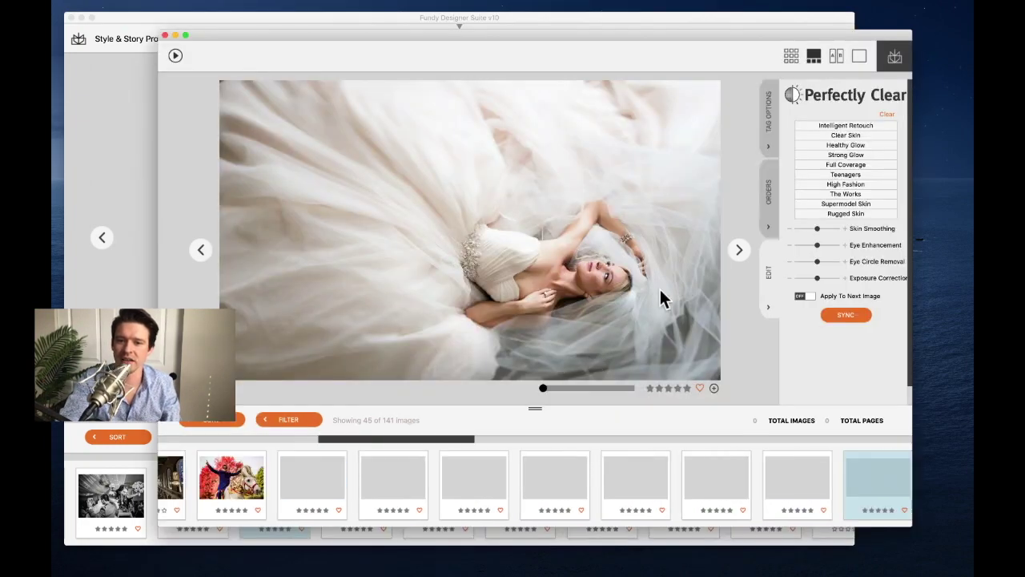
click(165, 35)
drag(257, 491, 289, 363)
Step: Reposition the veil photo inside its frame and nudge the frame's right edge outward
double_click(417, 335)
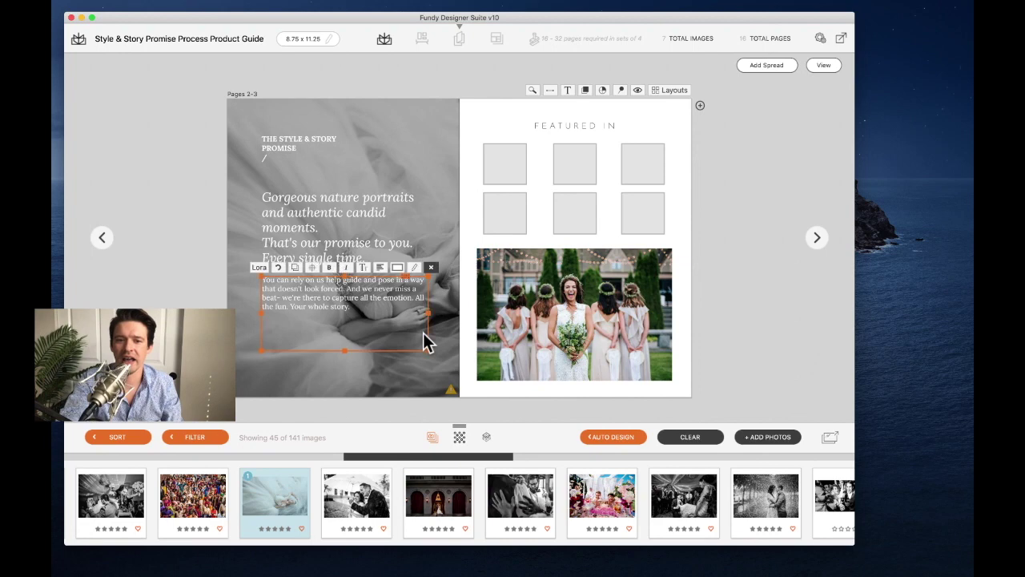
click(455, 132)
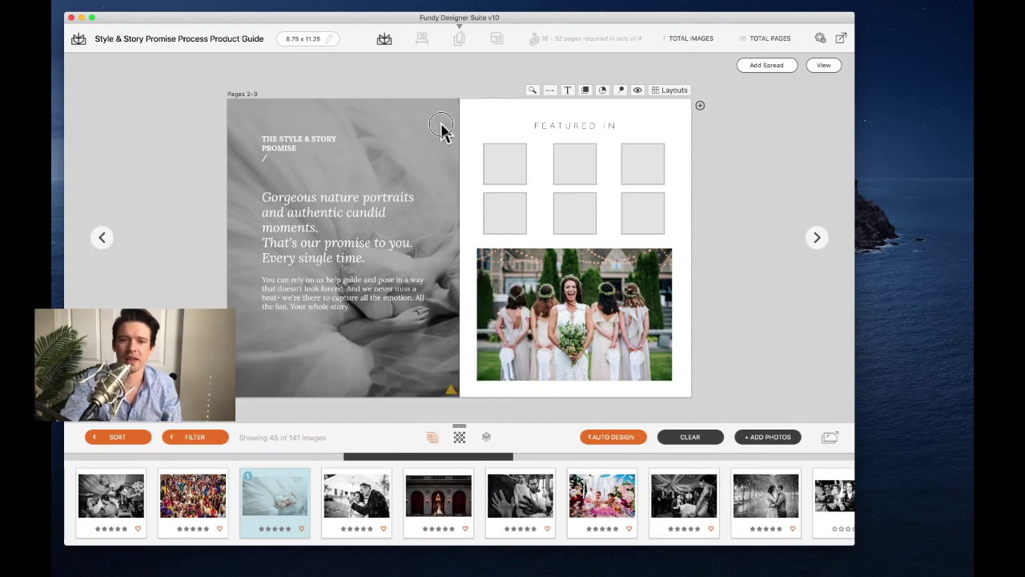
click(441, 131)
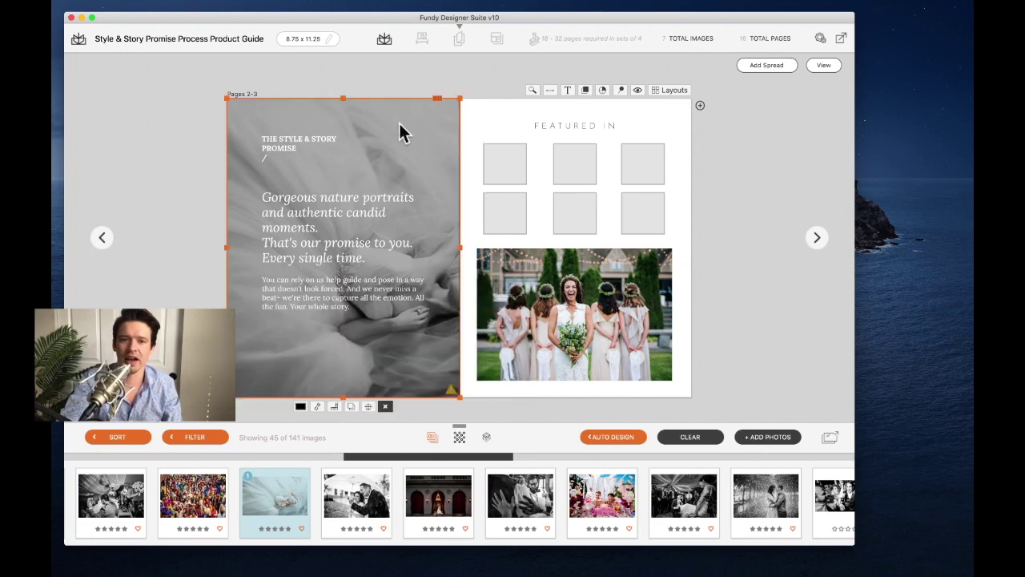
double_click(412, 129)
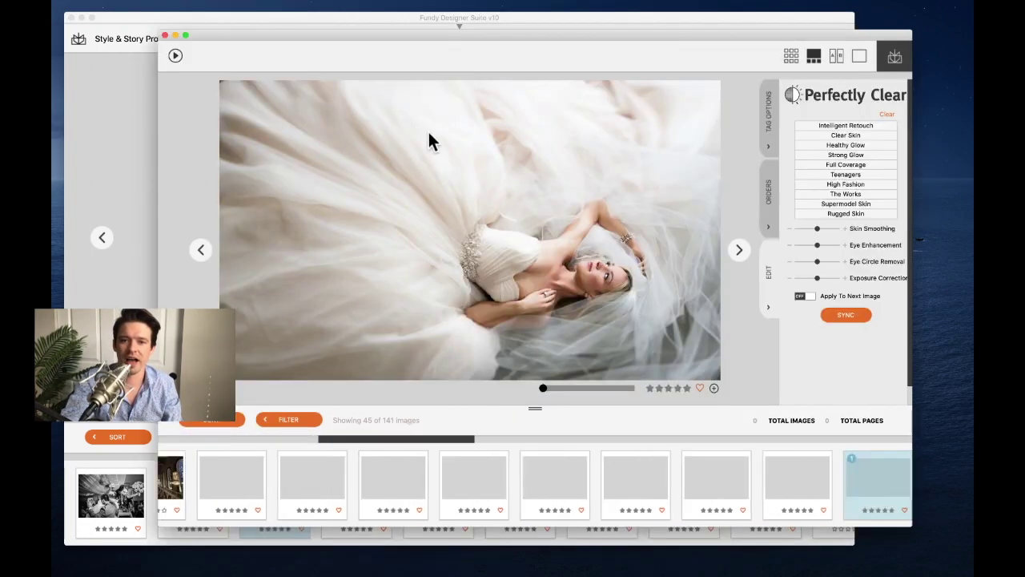
click(165, 35)
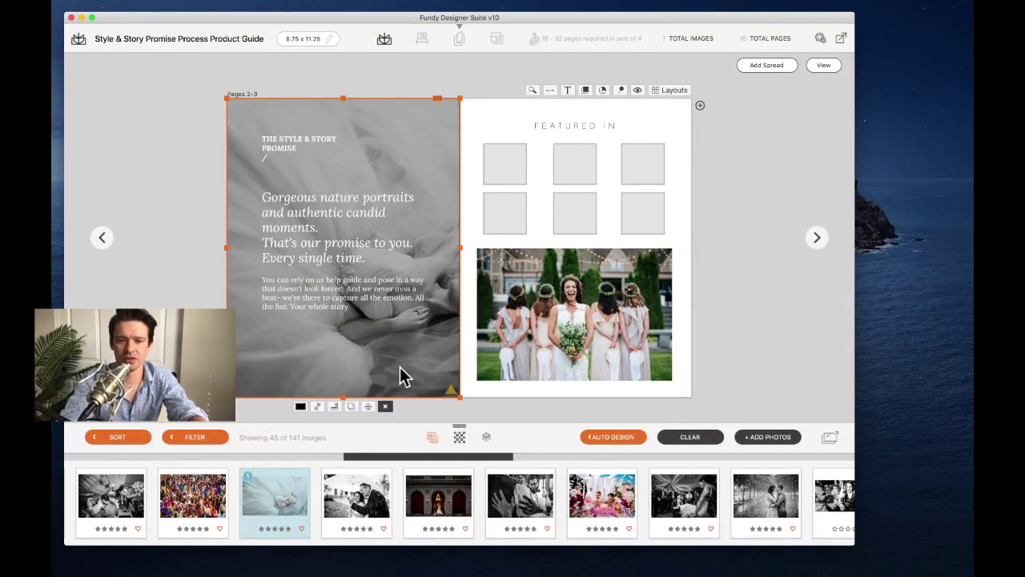
drag(446, 393, 412, 377)
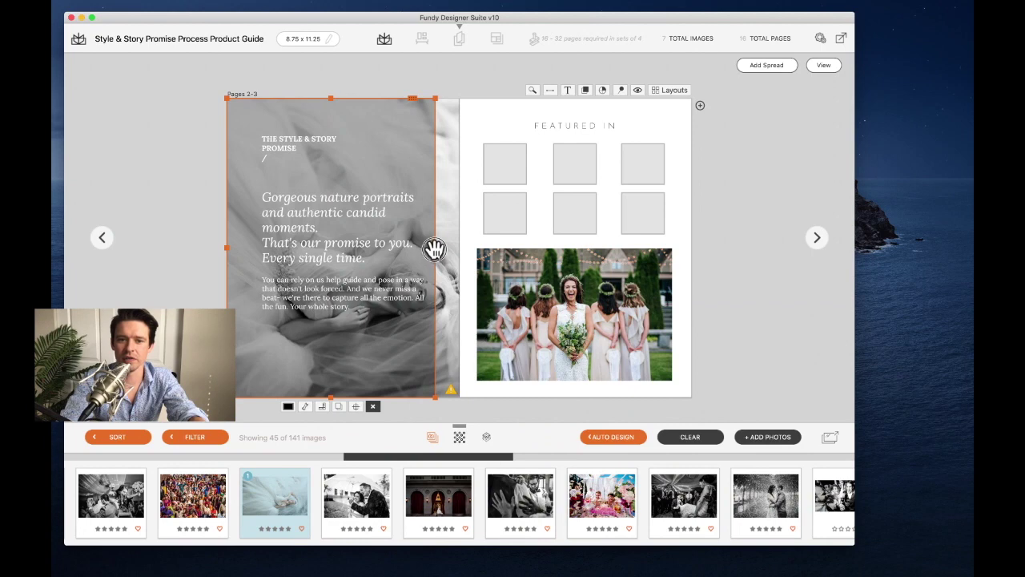
drag(459, 249, 460, 249)
click(727, 245)
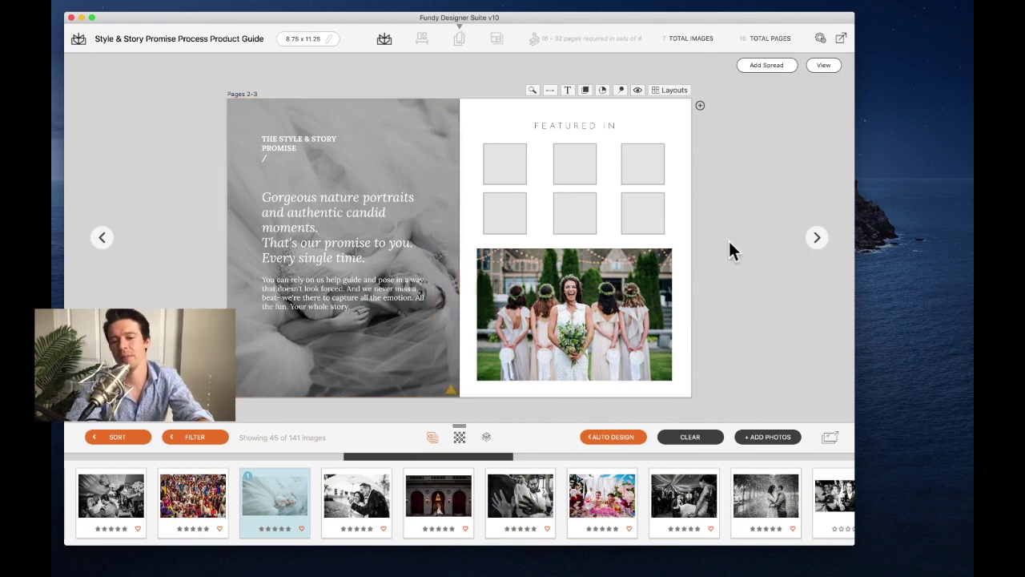
Step: Move on to Pages 4-5, select its full-spread landscape photo, and return to the spread overview
scroll(737, 533, right, 5)
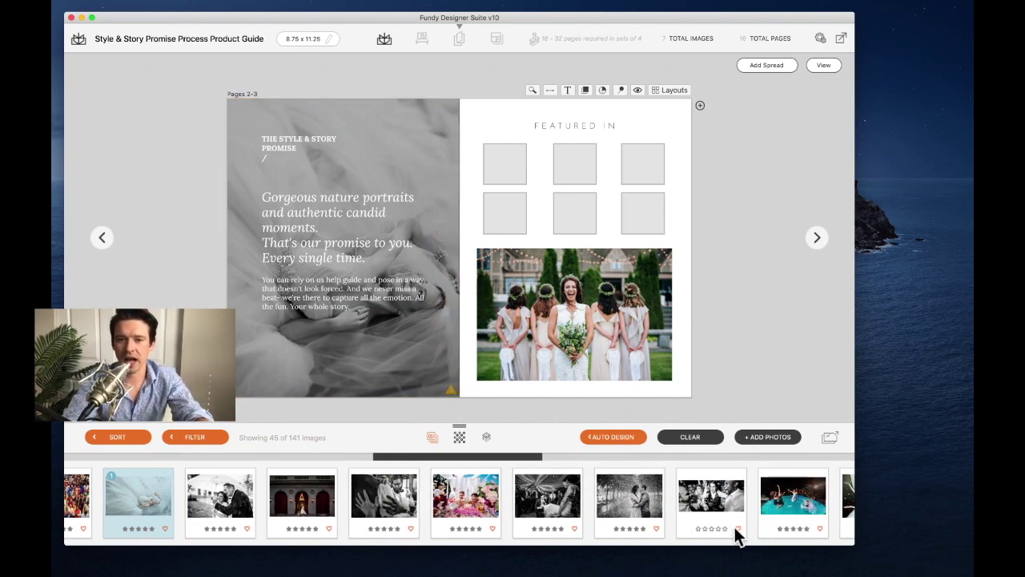
click(813, 242)
click(645, 206)
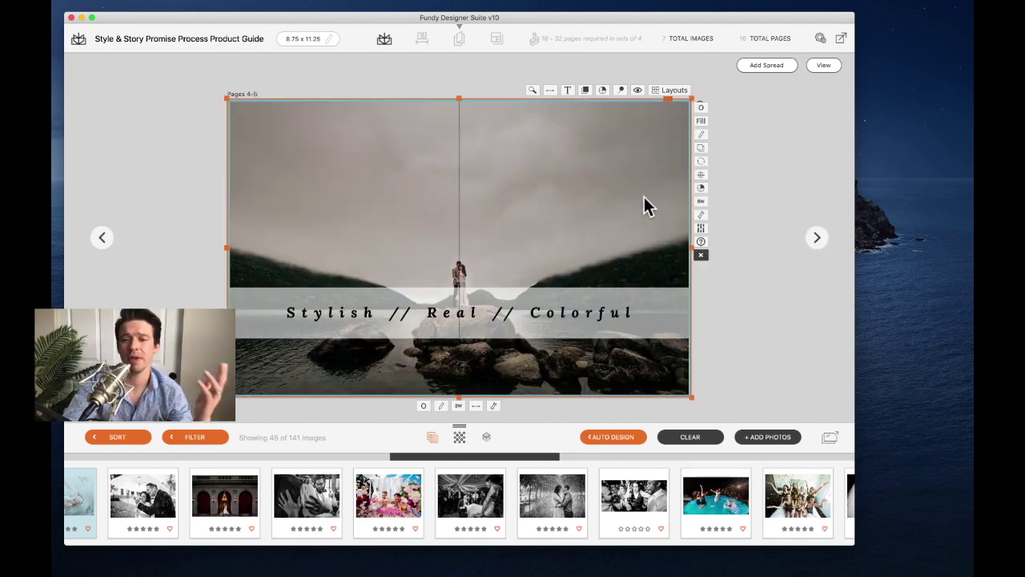
click(835, 67)
Step: Create a new horizontal 5x7 card named ALBUMS and save its size and name
click(458, 40)
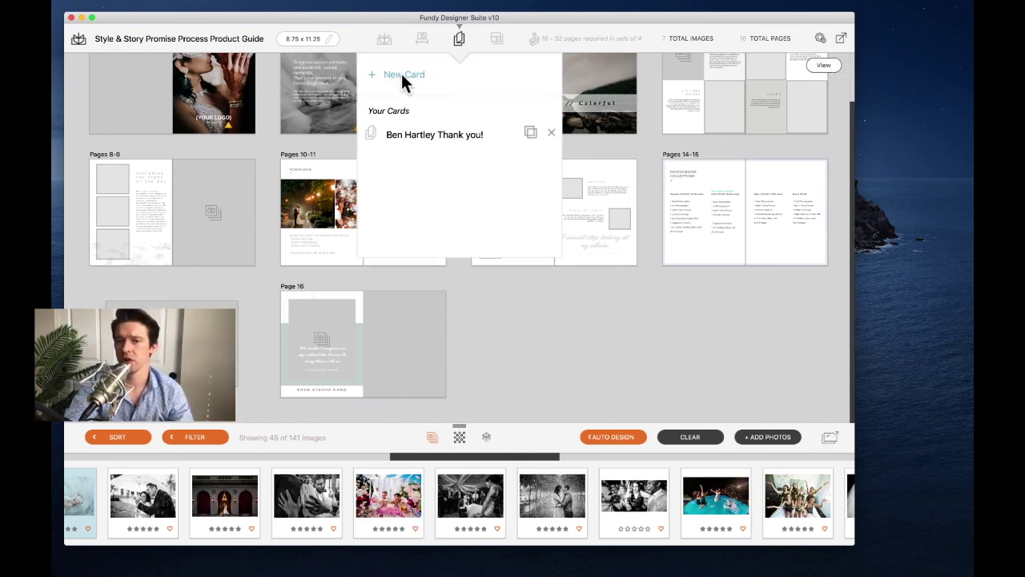
click(400, 73)
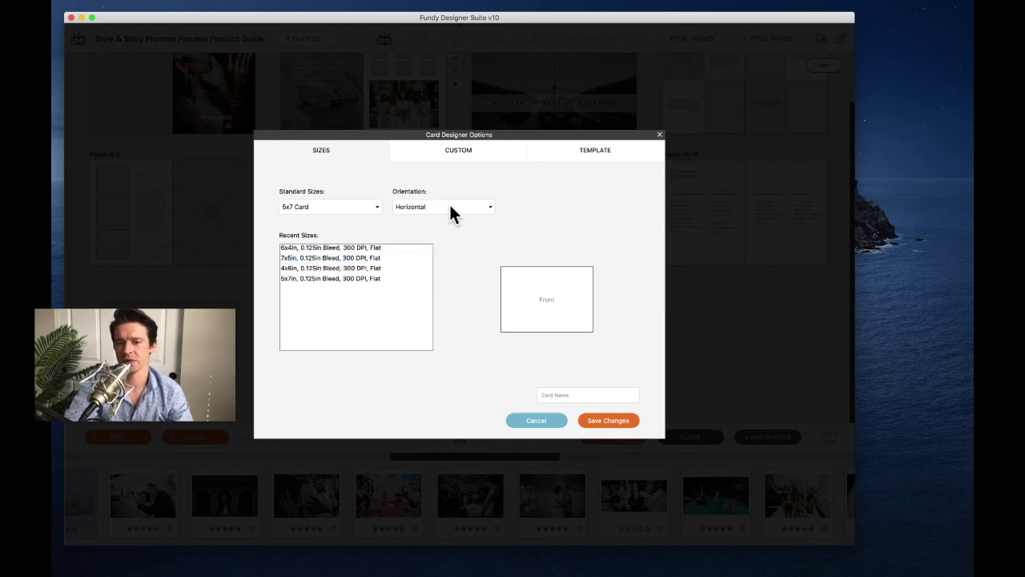
click(578, 397)
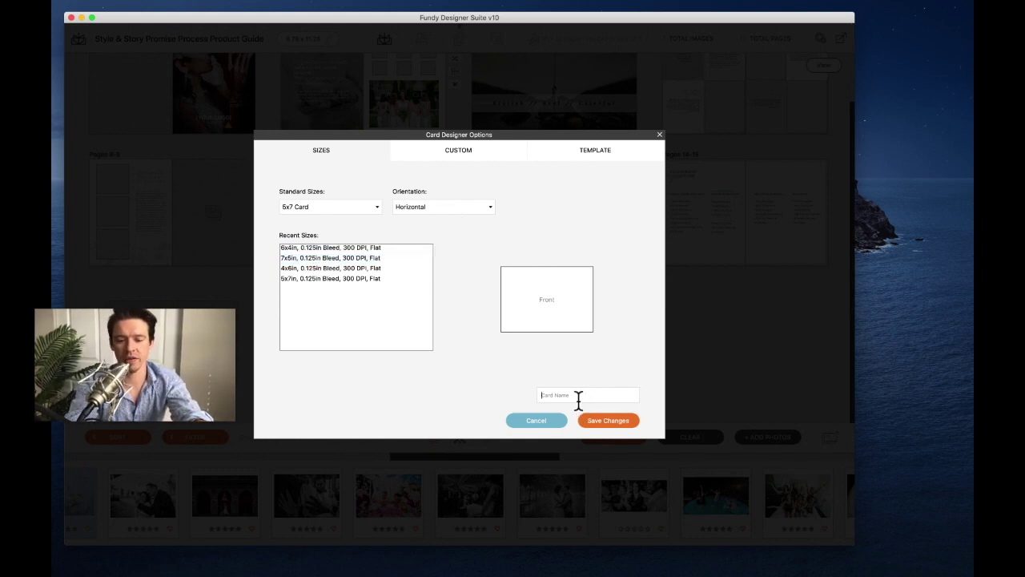
text(ALBUMS)
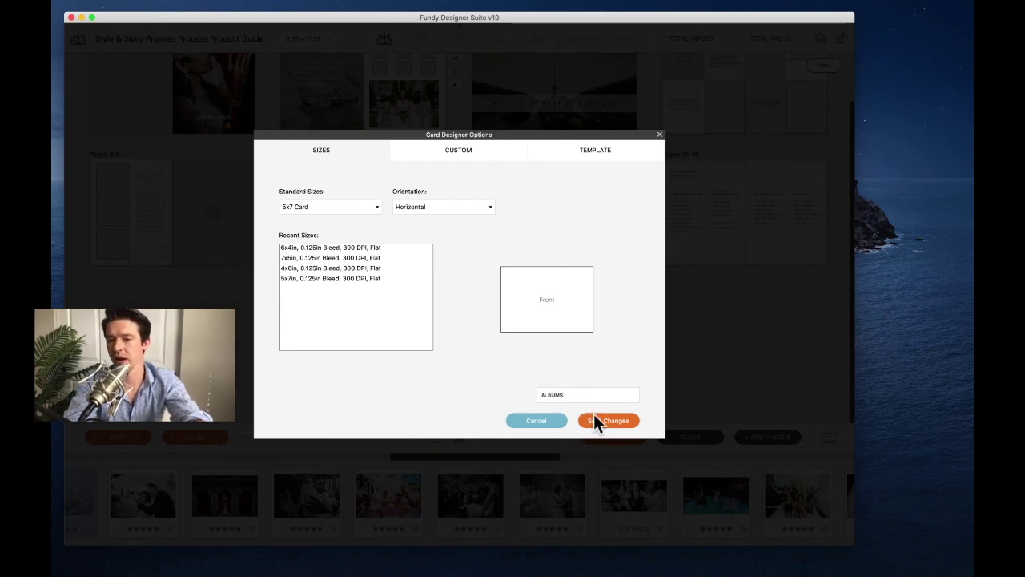
click(594, 418)
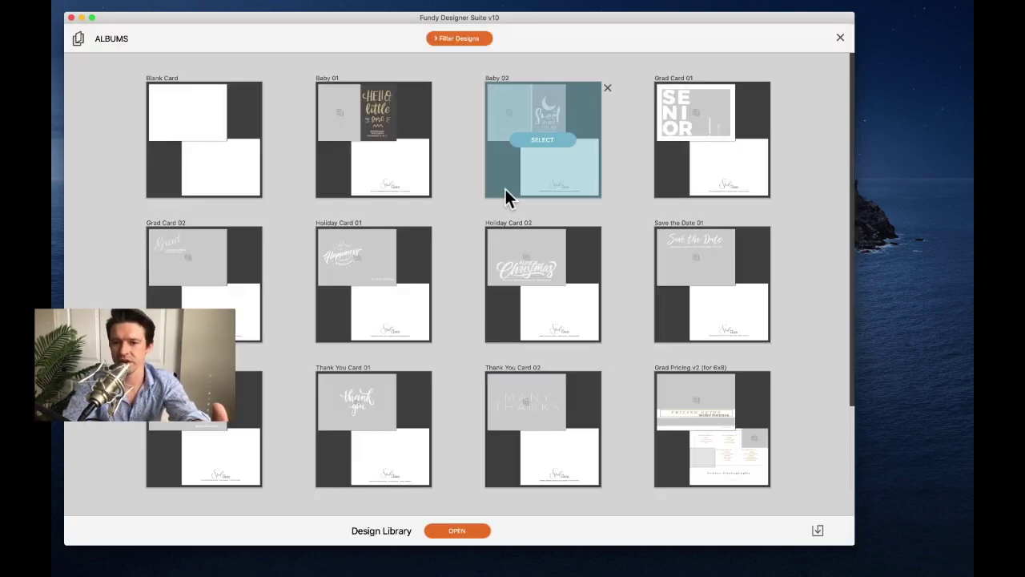
Step: Filter designs to Marketing Cards and start the card from Grad Pricing v2
scroll(571, 372, down, 2)
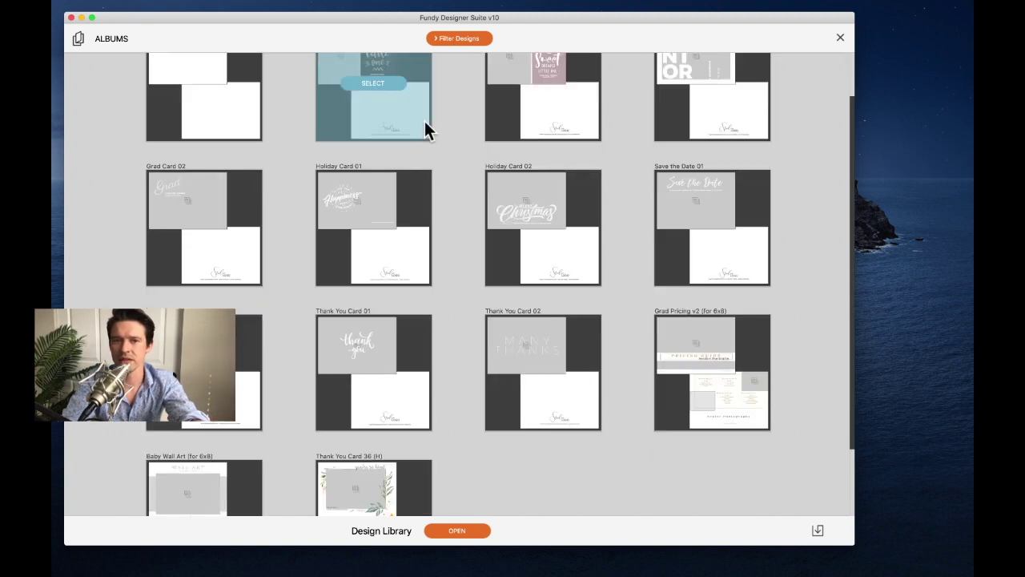
click(458, 37)
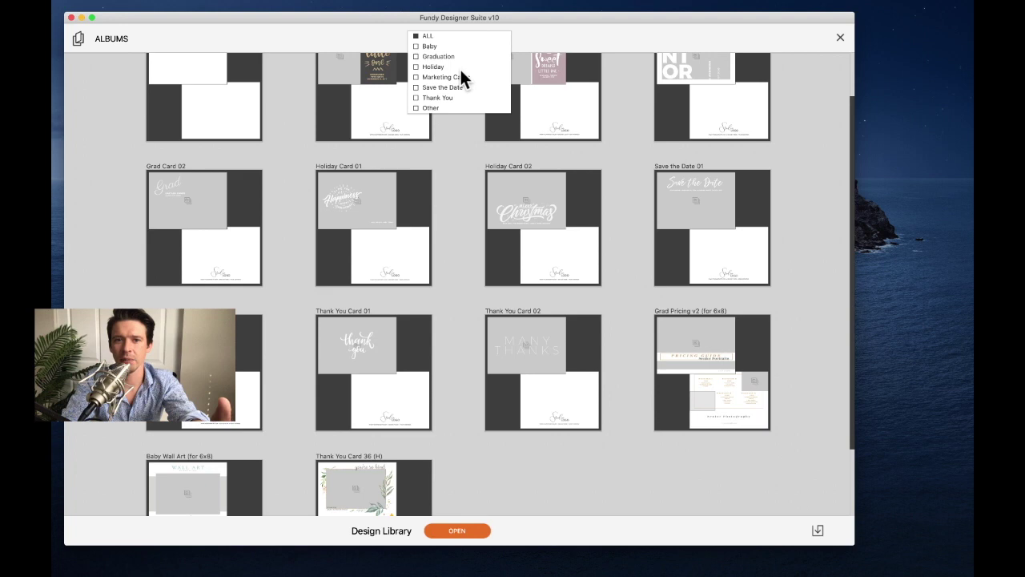
click(432, 77)
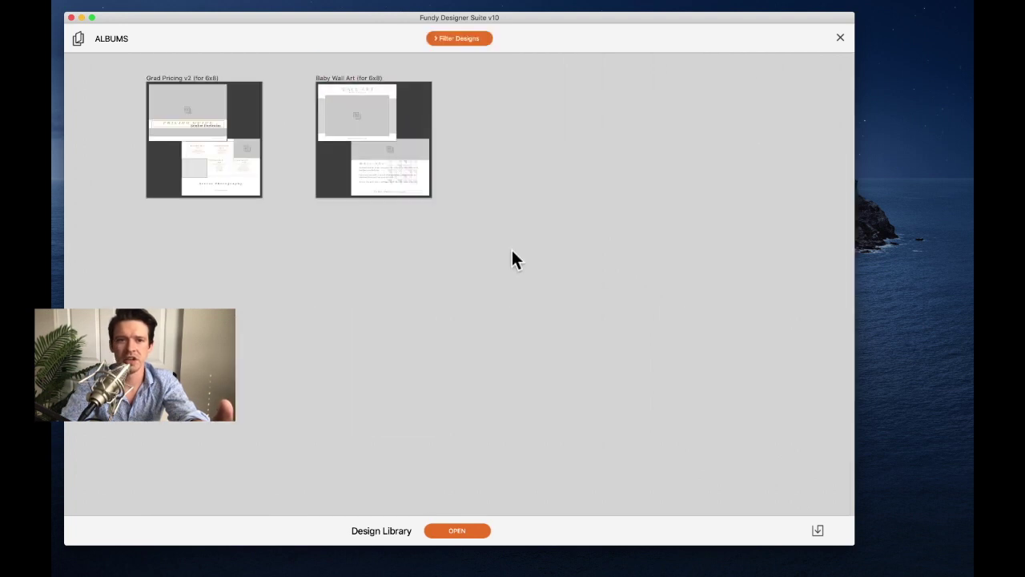
mouse_move(213, 111)
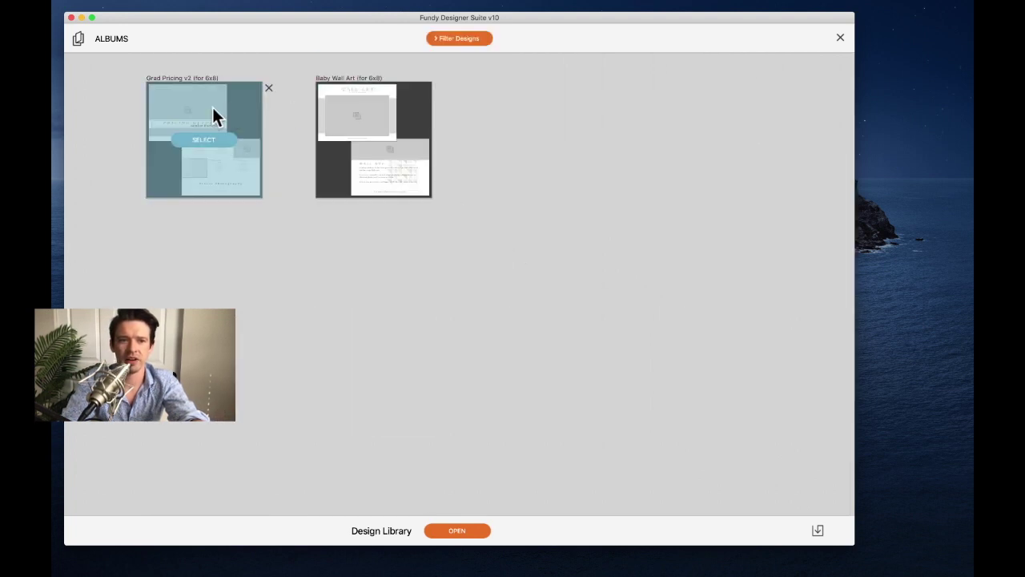
click(237, 189)
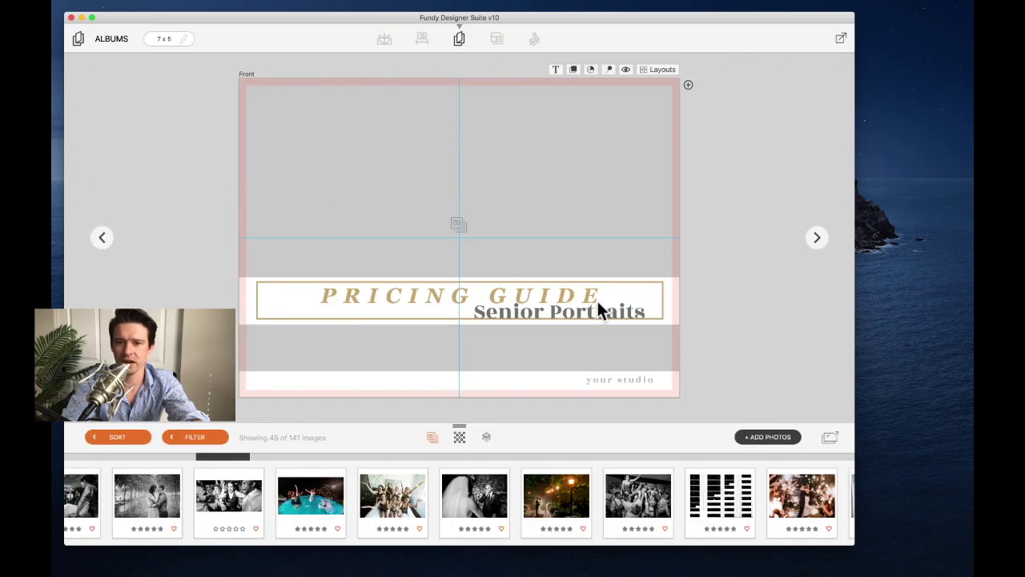
Step: Put crowd and night-street photos in the back slots and the sparkler photo on the front
click(818, 240)
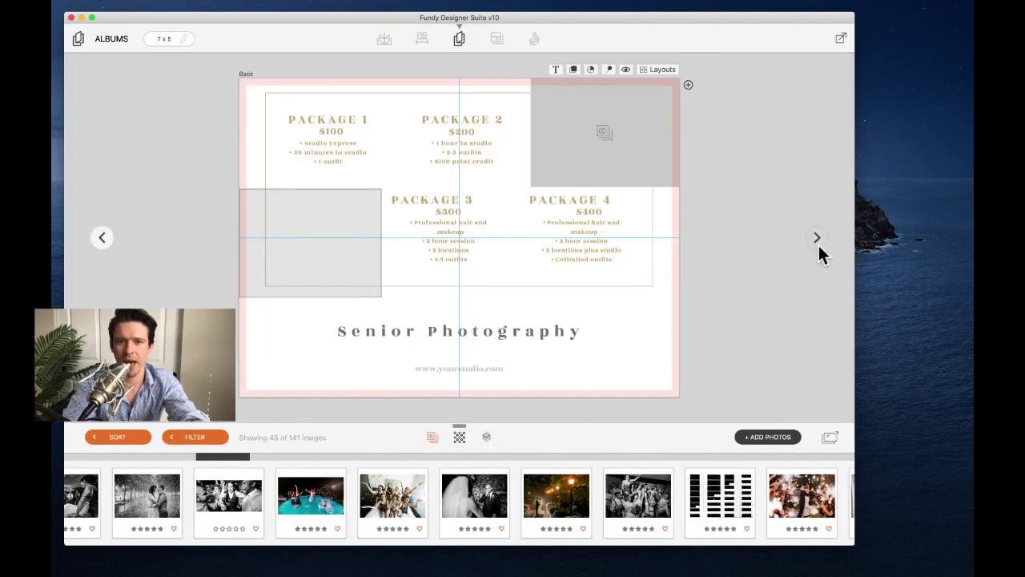
drag(640, 516, 640, 152)
drag(556, 483, 350, 279)
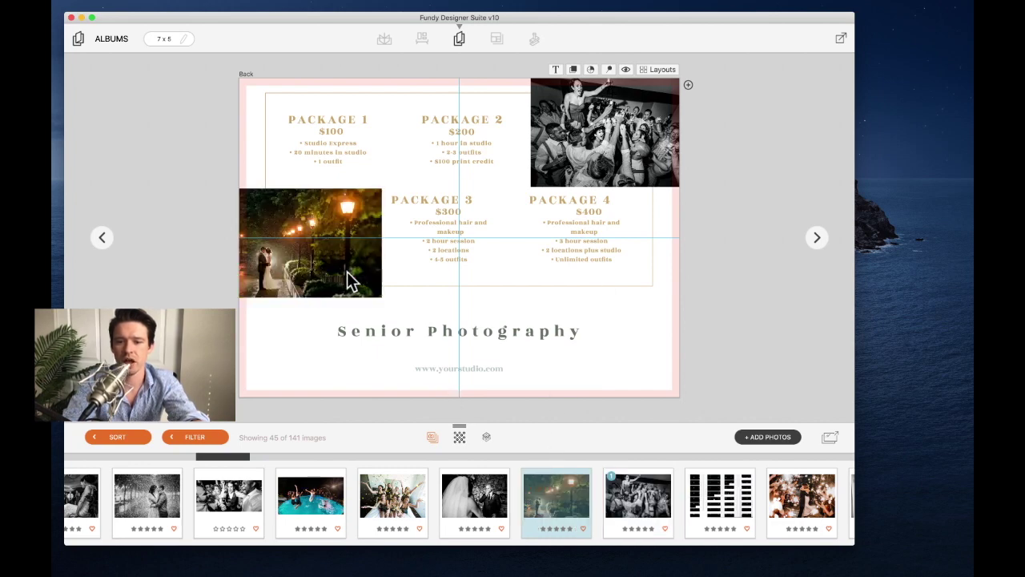
click(102, 239)
drag(805, 501, 516, 237)
click(753, 172)
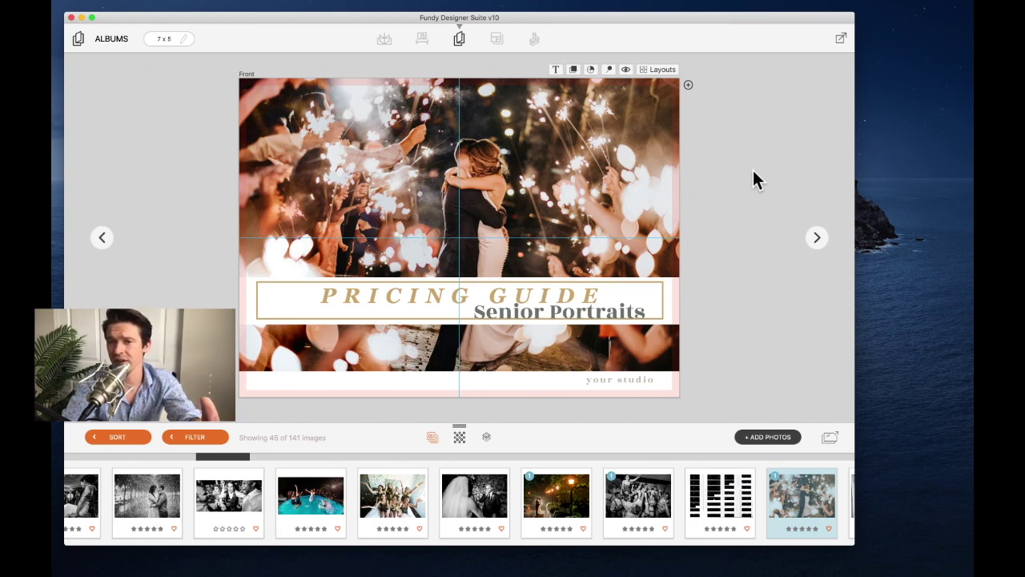
click(671, 72)
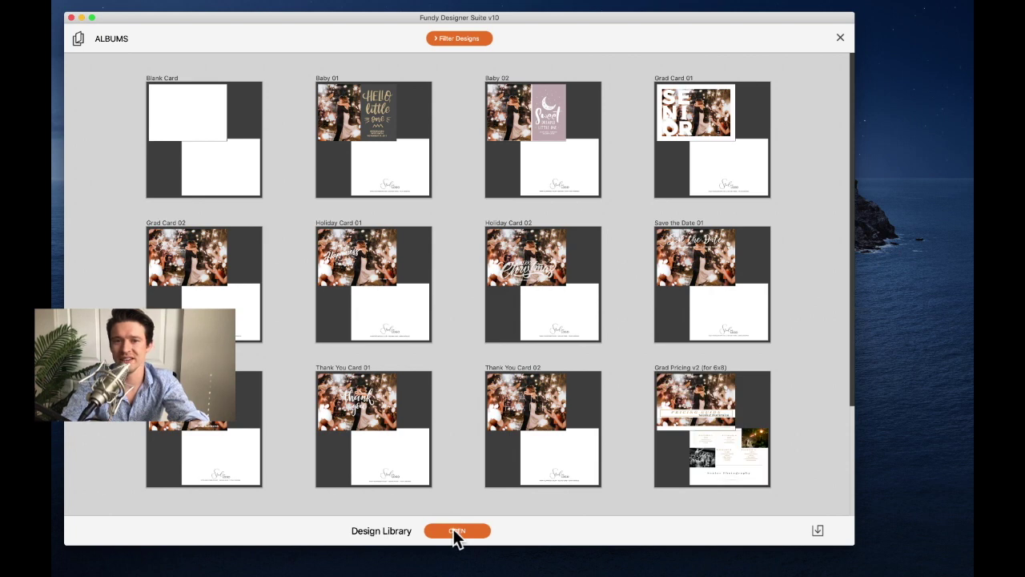
Step: Browse the full card design library filtered to Marketing Cards, then close it
click(454, 531)
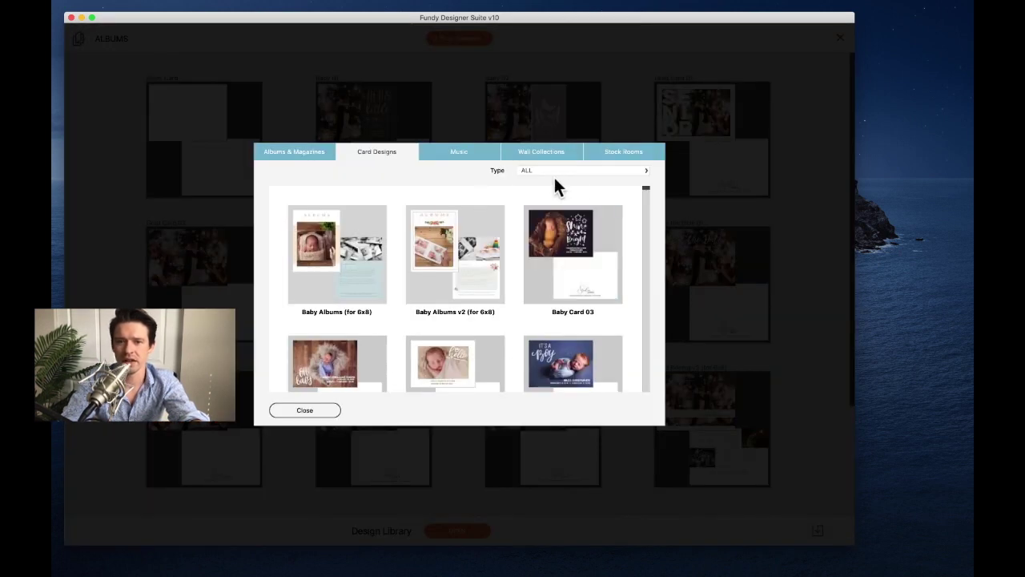
click(606, 170)
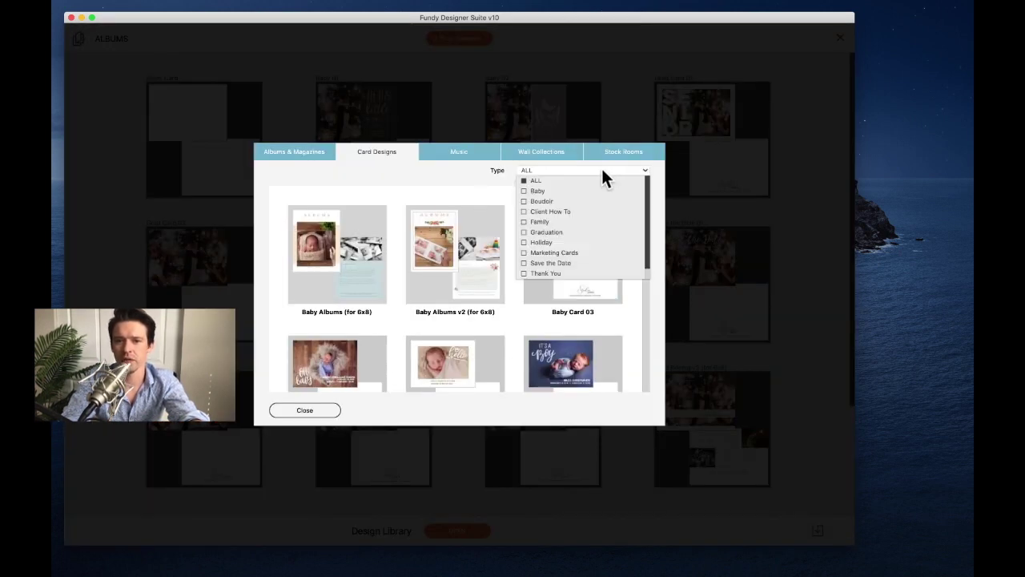
click(522, 252)
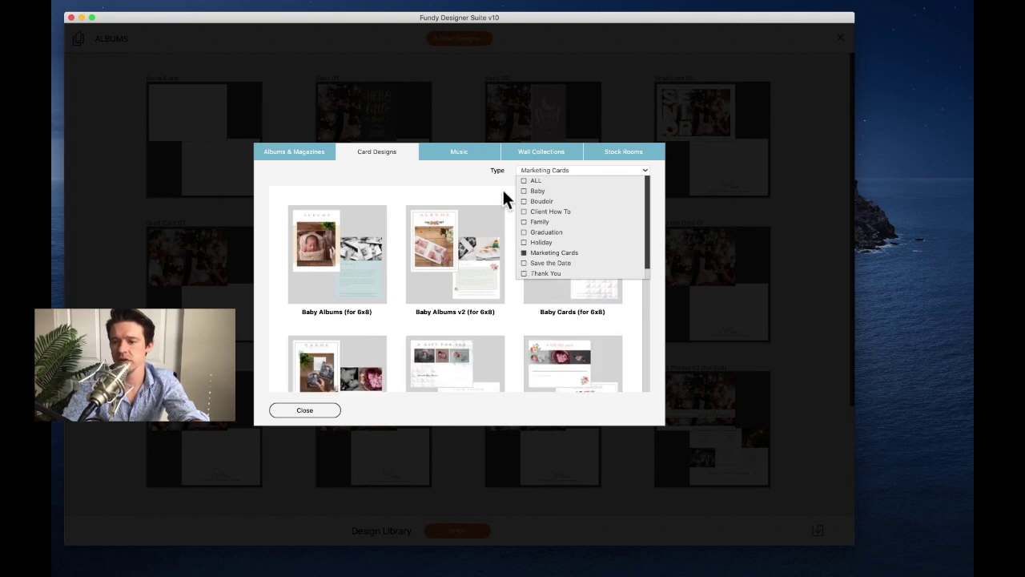
click(583, 171)
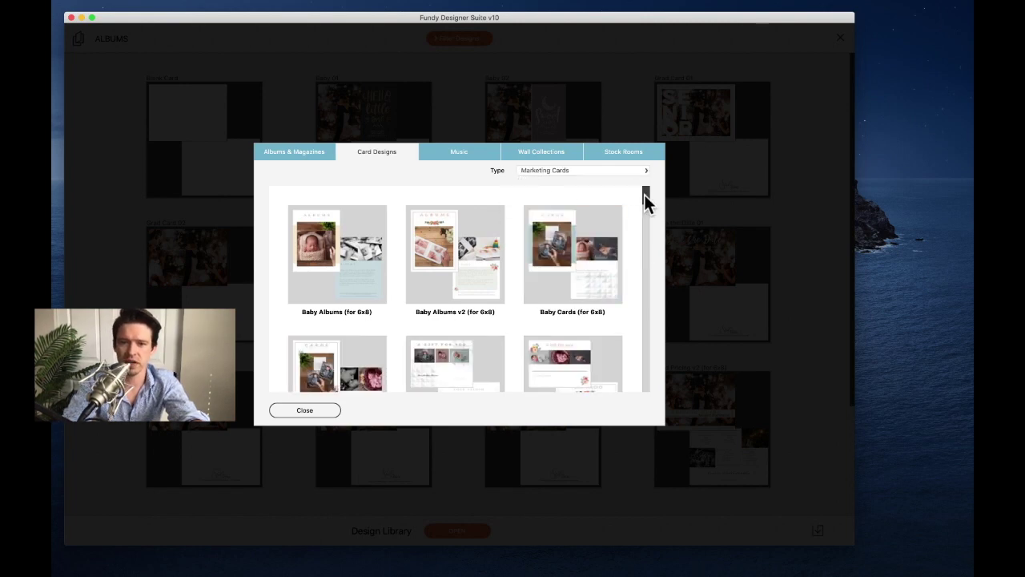
drag(650, 217, 651, 308)
mouse_move(454, 335)
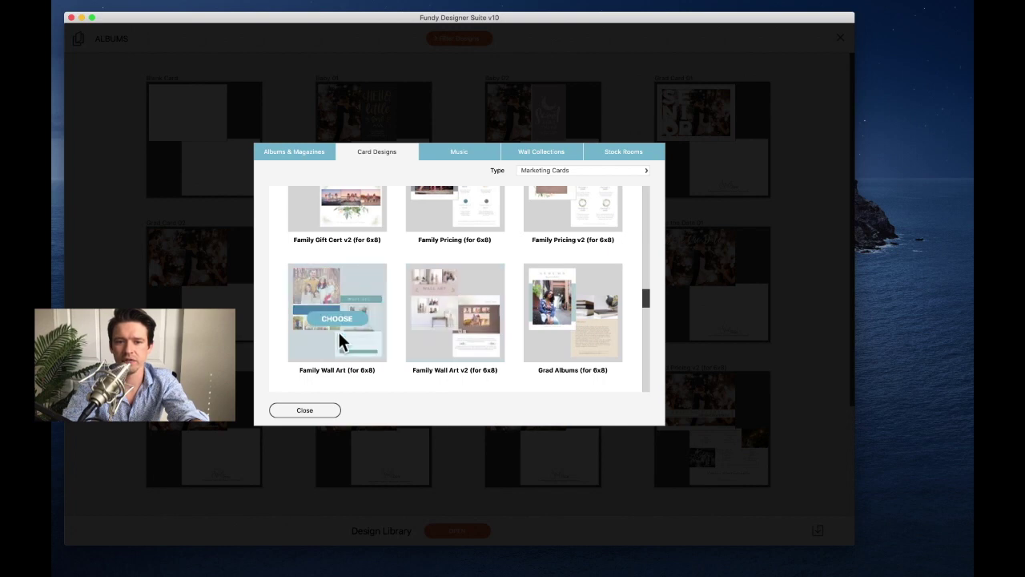
scroll(340, 332, up, 3)
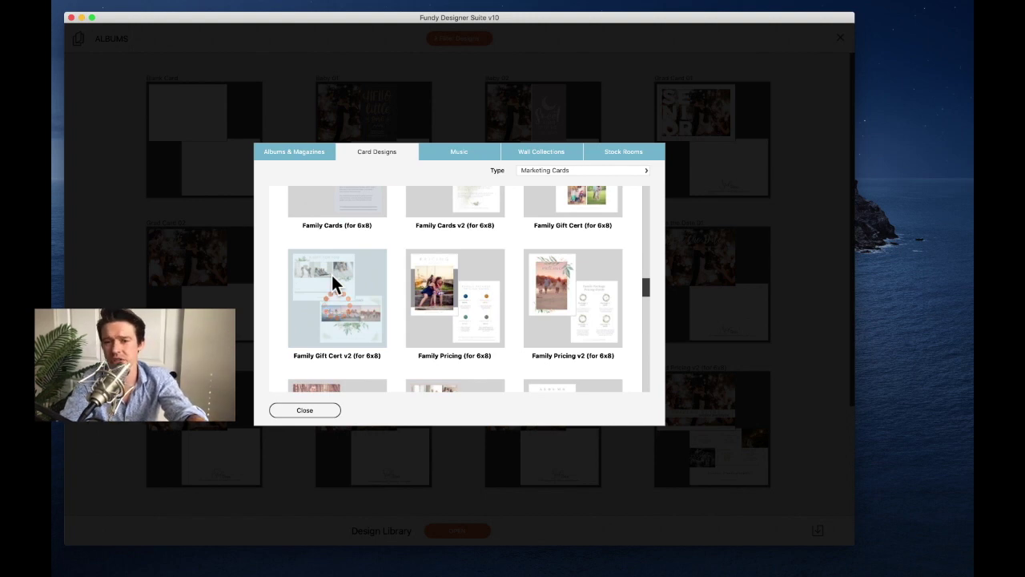
click(319, 410)
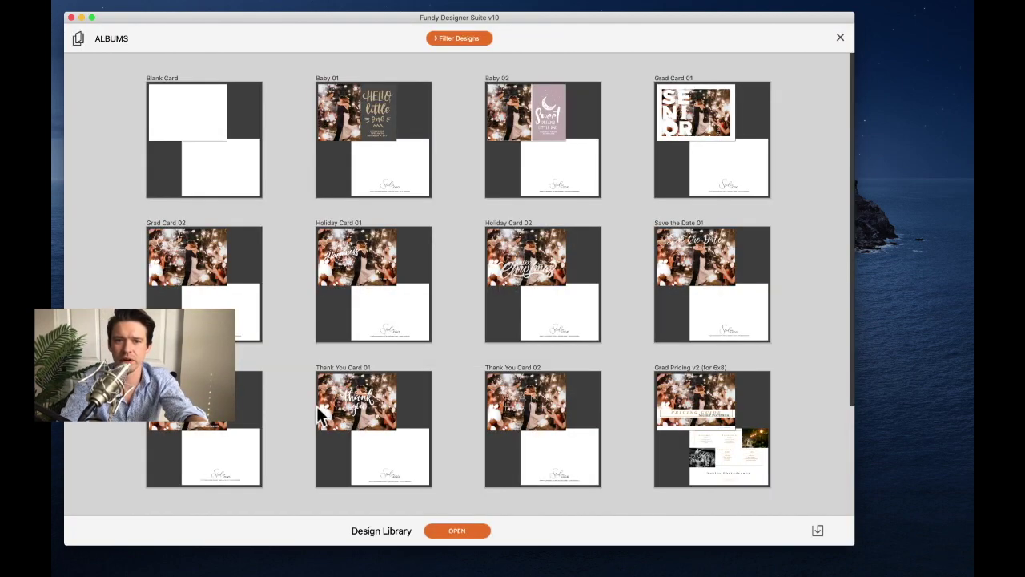
Step: Filter the card designs to Marketing Cards and apply Family Gift Cert v2
click(457, 40)
click(442, 86)
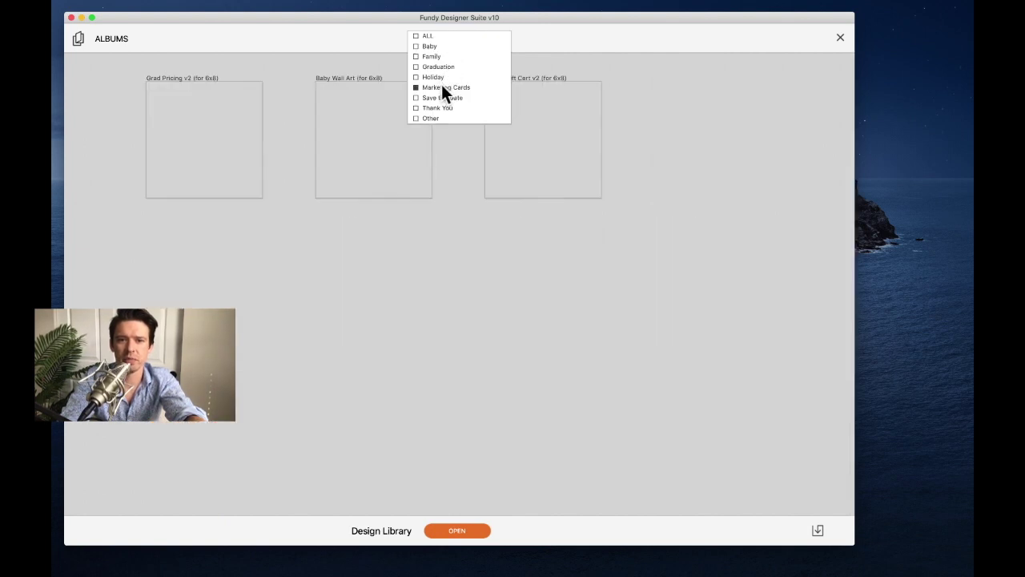
click(766, 270)
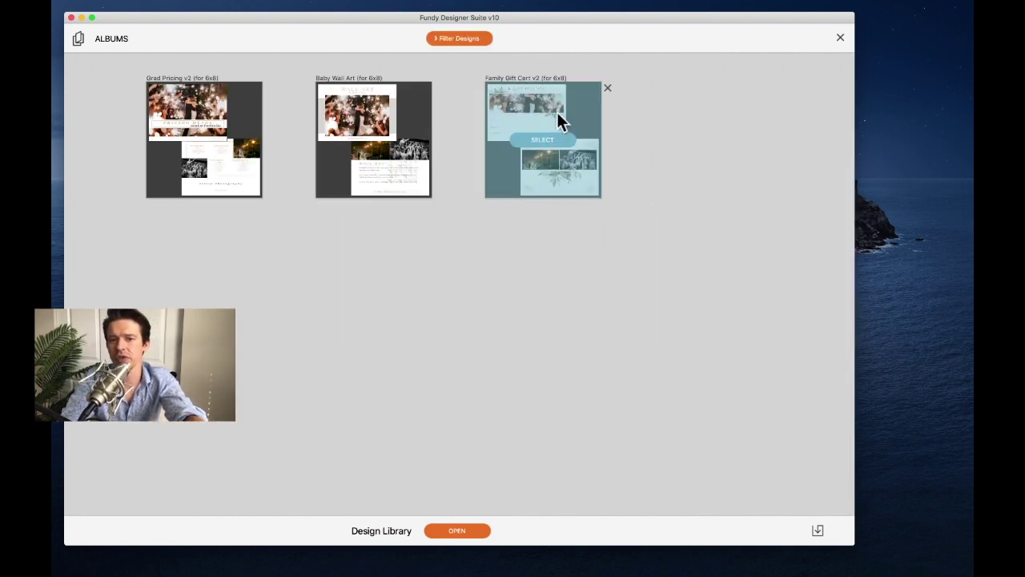
click(558, 118)
Step: Shift the sparkler couple right and down within the top banner frame
click(532, 174)
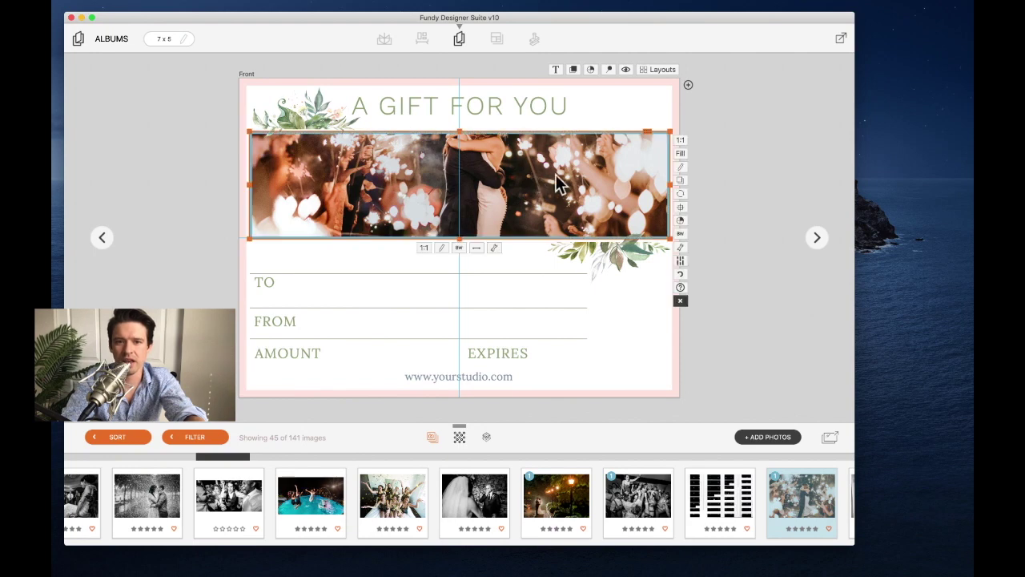
drag(559, 182, 563, 205)
click(744, 201)
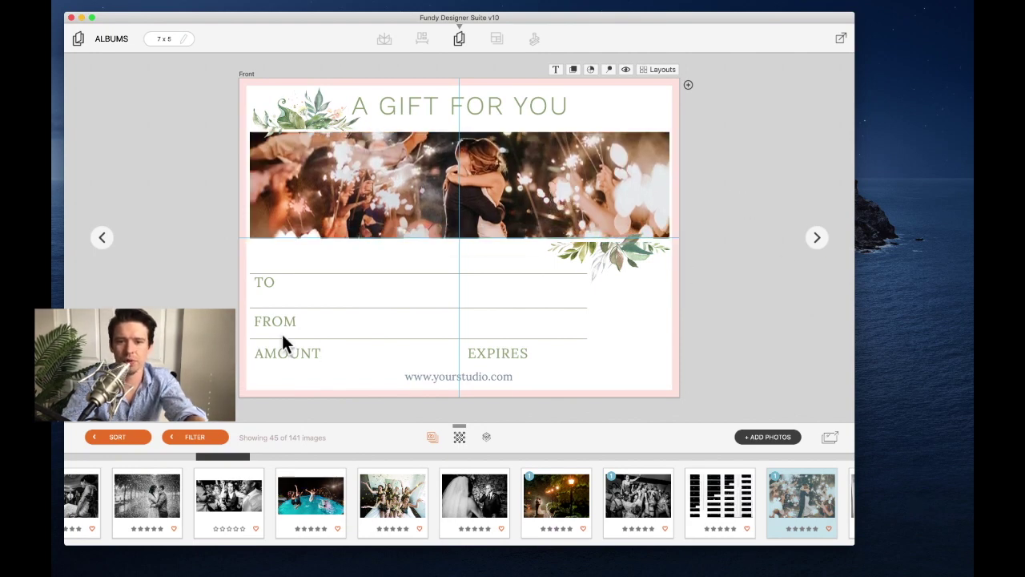
Step: Open the website text box, highlight 'yourstudio', and close it without changes
click(472, 378)
click(464, 376)
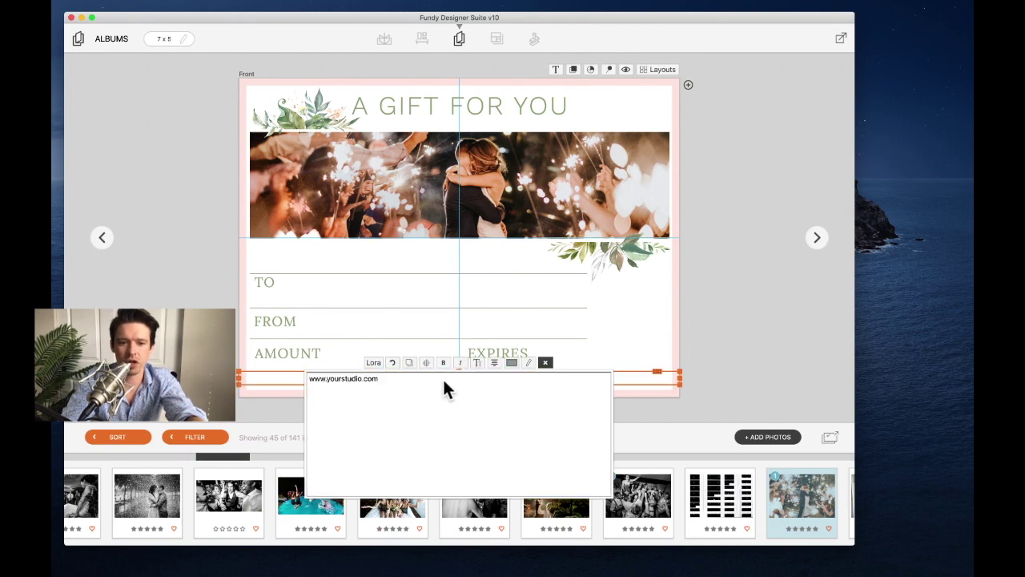
drag(359, 377, 328, 381)
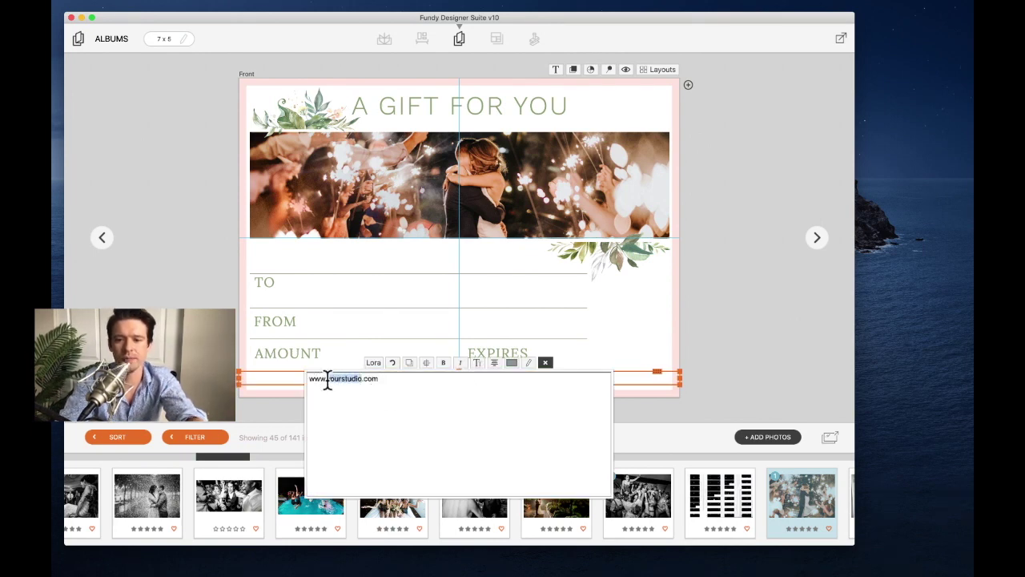
click(753, 339)
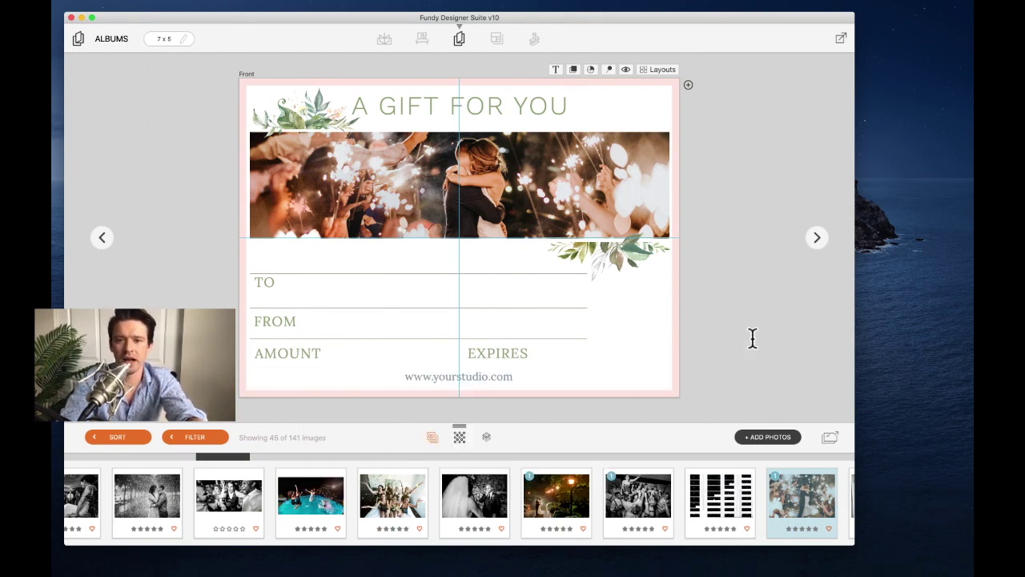
Step: On the card back, drop the veiled bride photo in, replacing the crowd photo
click(817, 238)
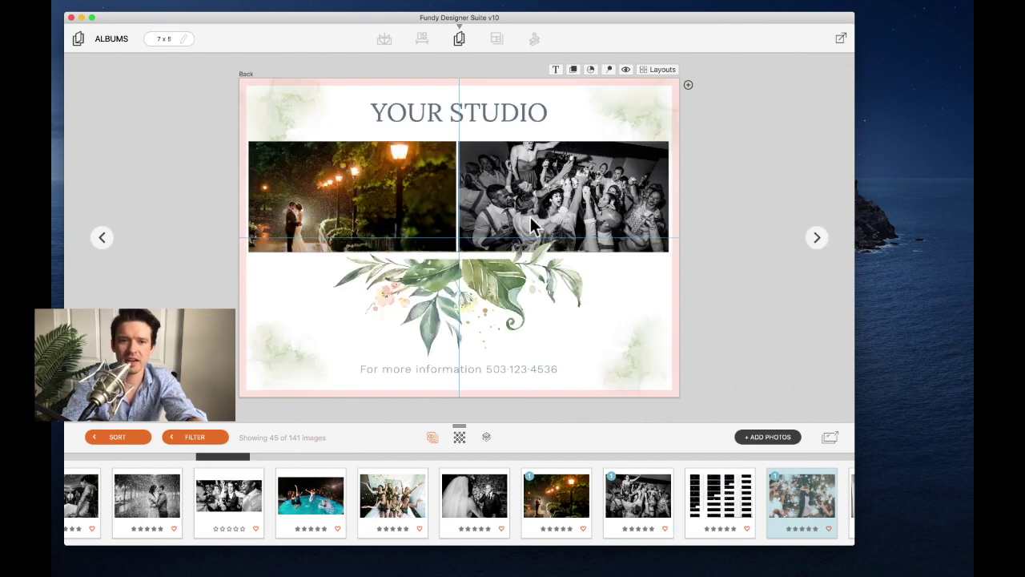
scroll(728, 497, right, 10)
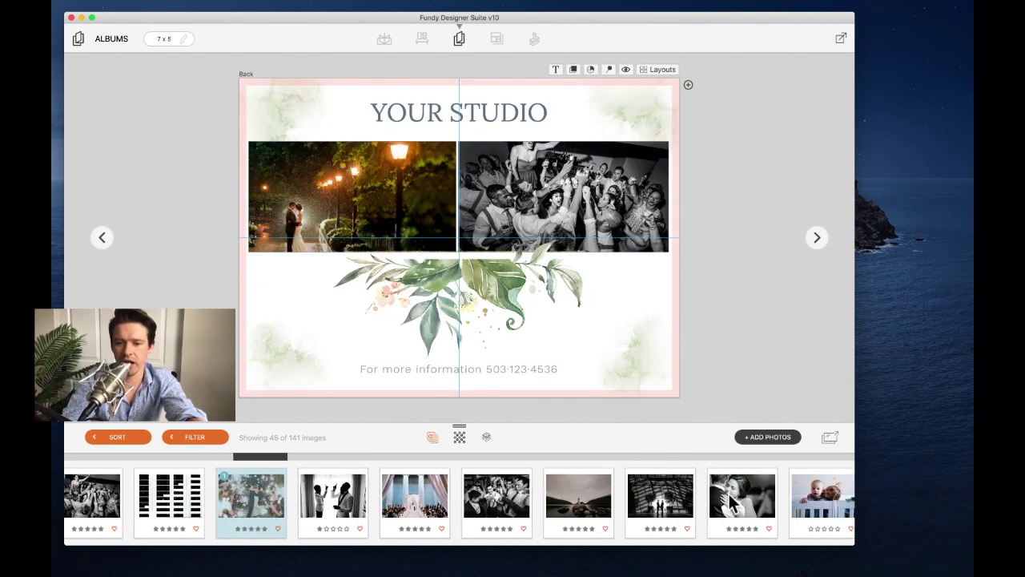
scroll(730, 500, left, 10)
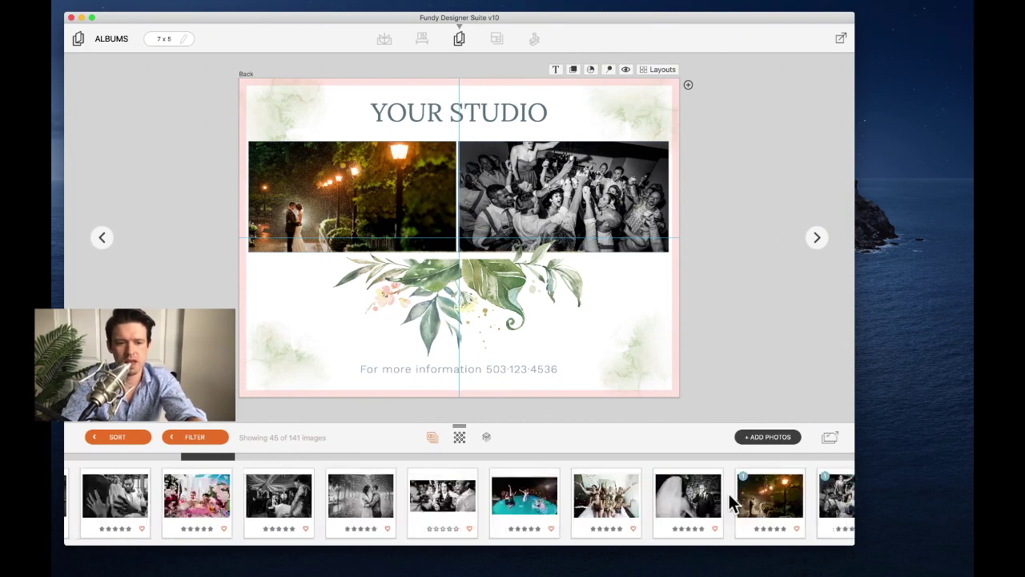
drag(250, 509, 420, 209)
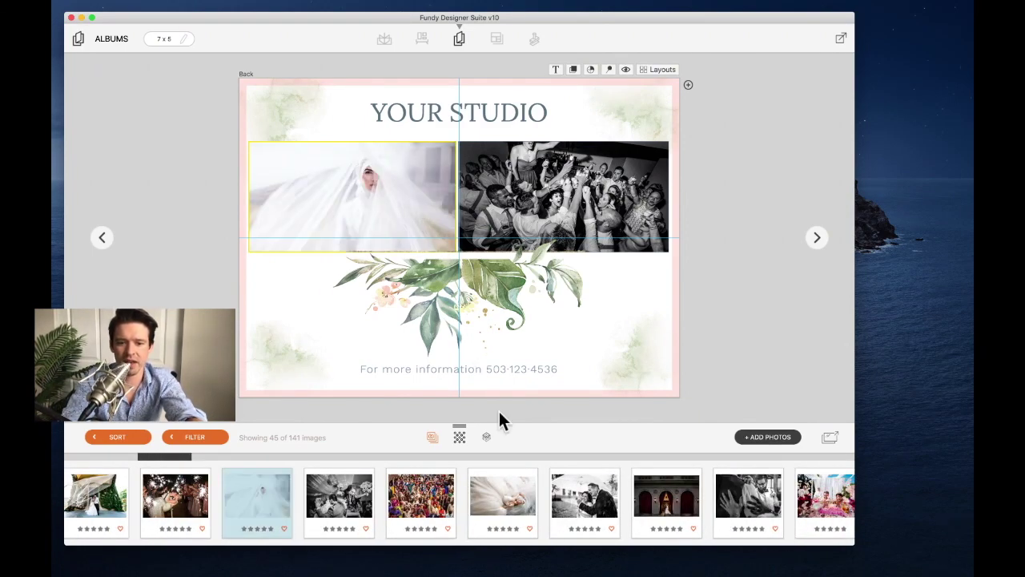
drag(555, 233, 559, 227)
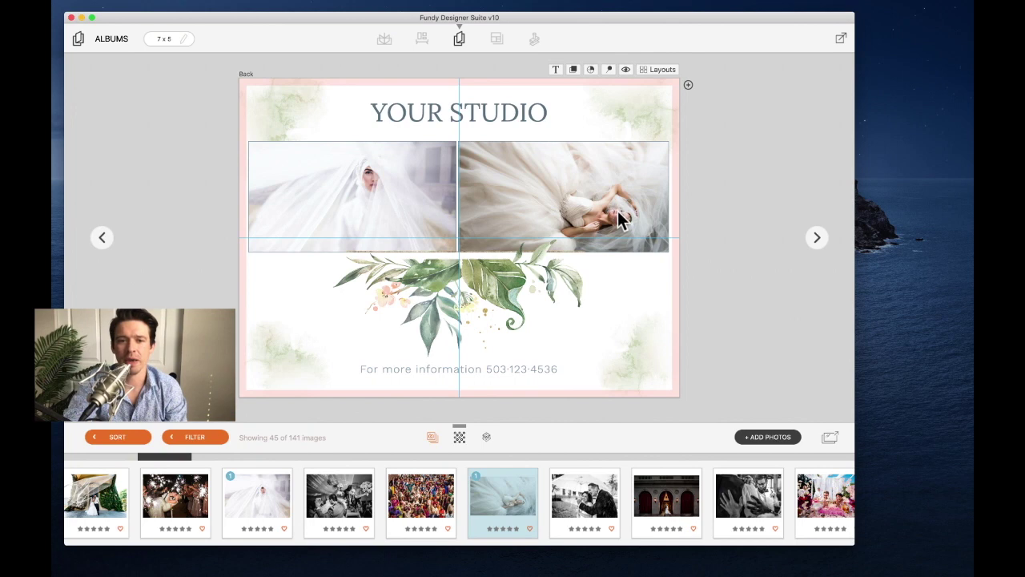
Step: Delete the left photo frame and pan the bride photo upward in the wide frame
click(313, 208)
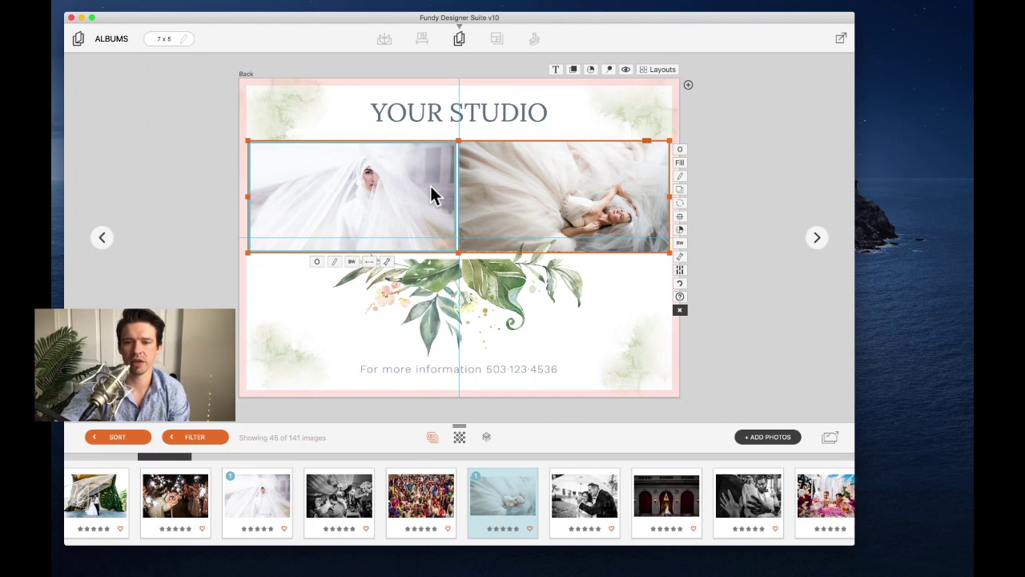
key(BackSpace)
drag(542, 207, 542, 178)
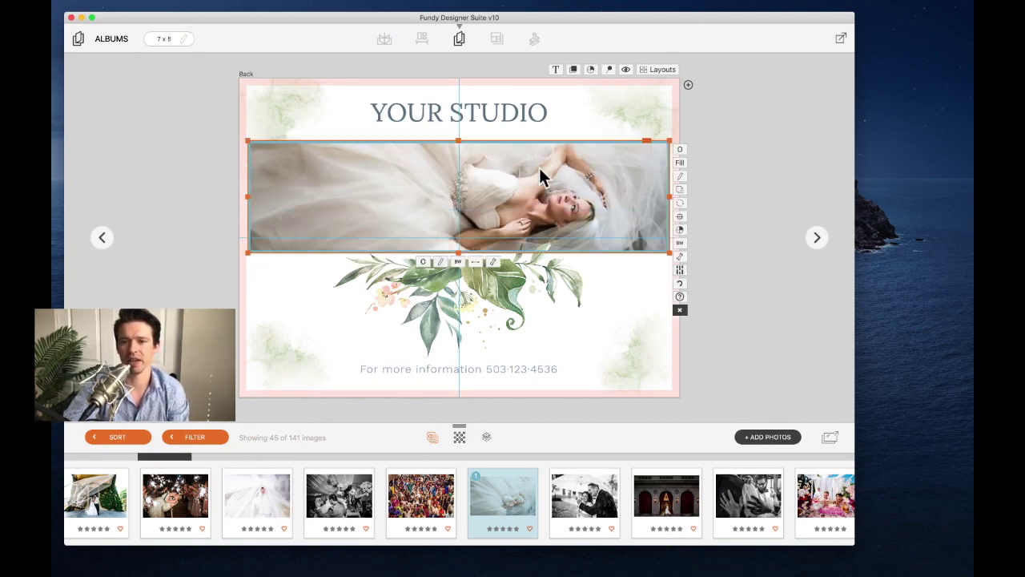
click(757, 200)
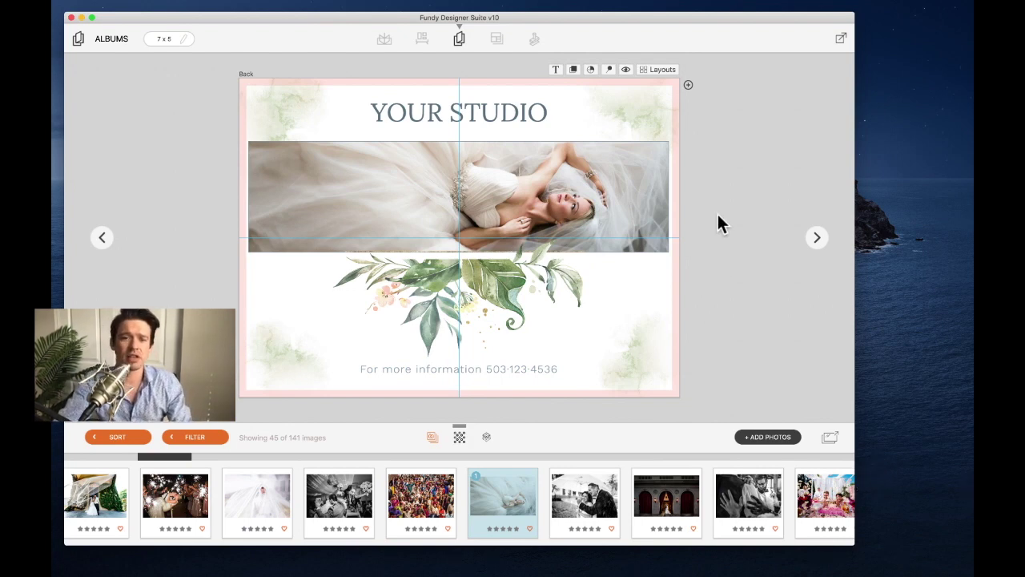
Step: Reopen the Style & Story Promise Process Product Guide magazine on Pages 2-3 and show its layouts
click(384, 41)
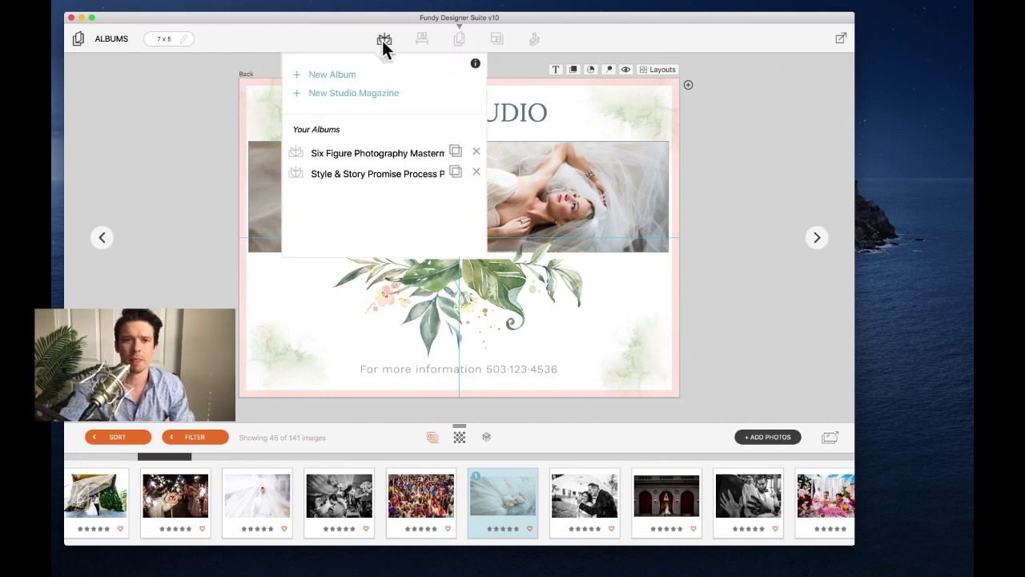
click(401, 174)
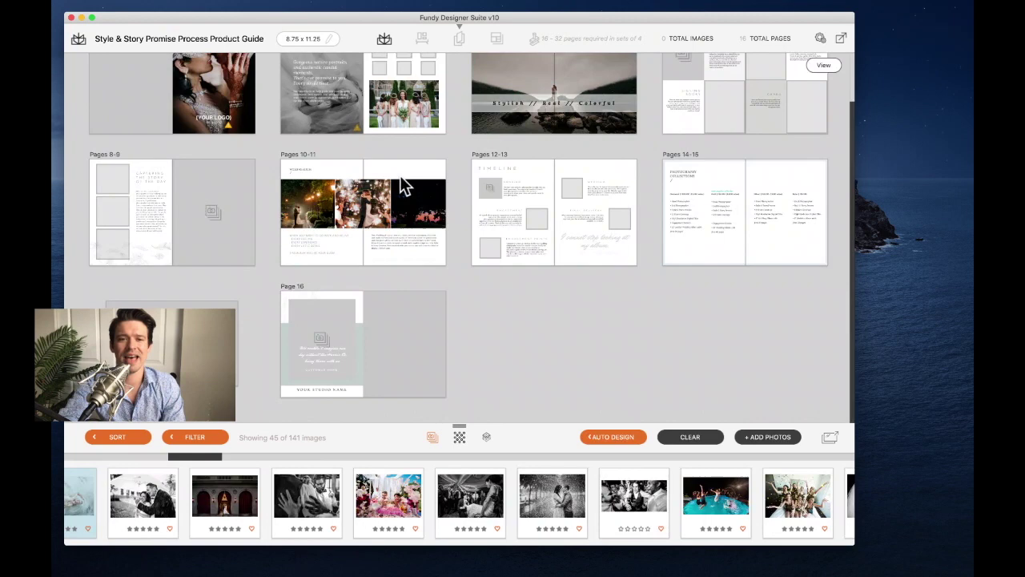
scroll(481, 76, up, 2)
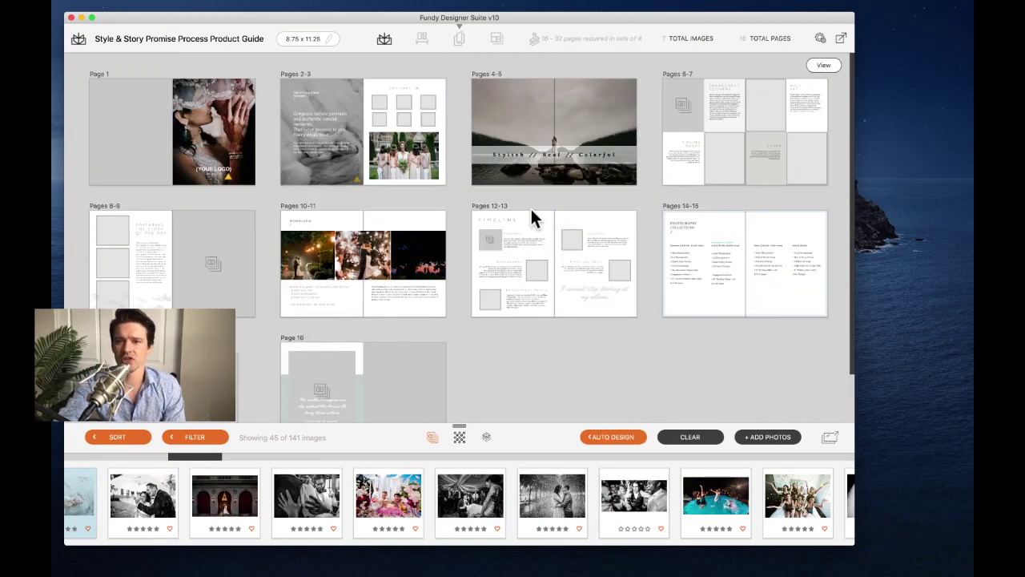
click(436, 149)
double_click(437, 148)
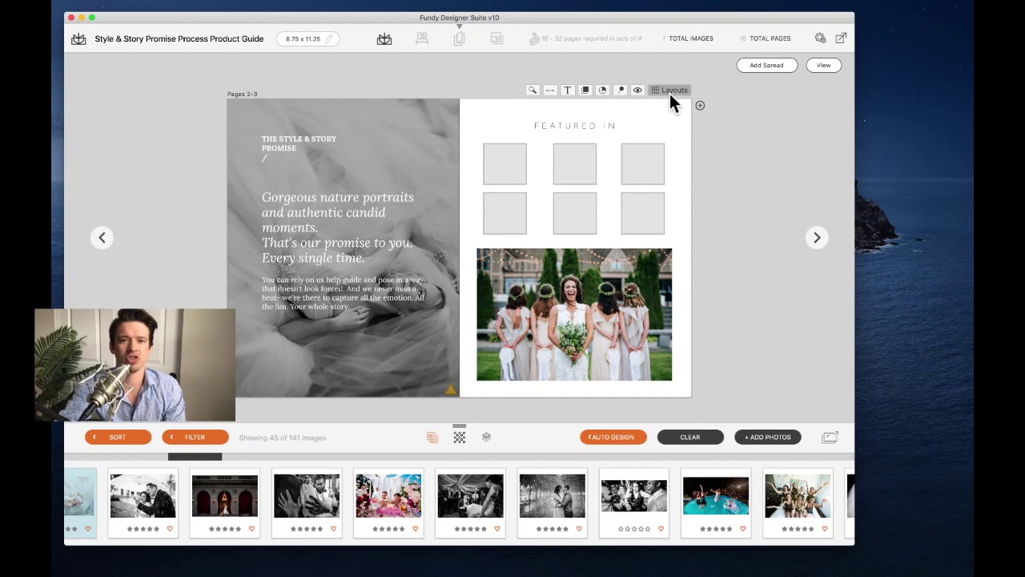
click(670, 92)
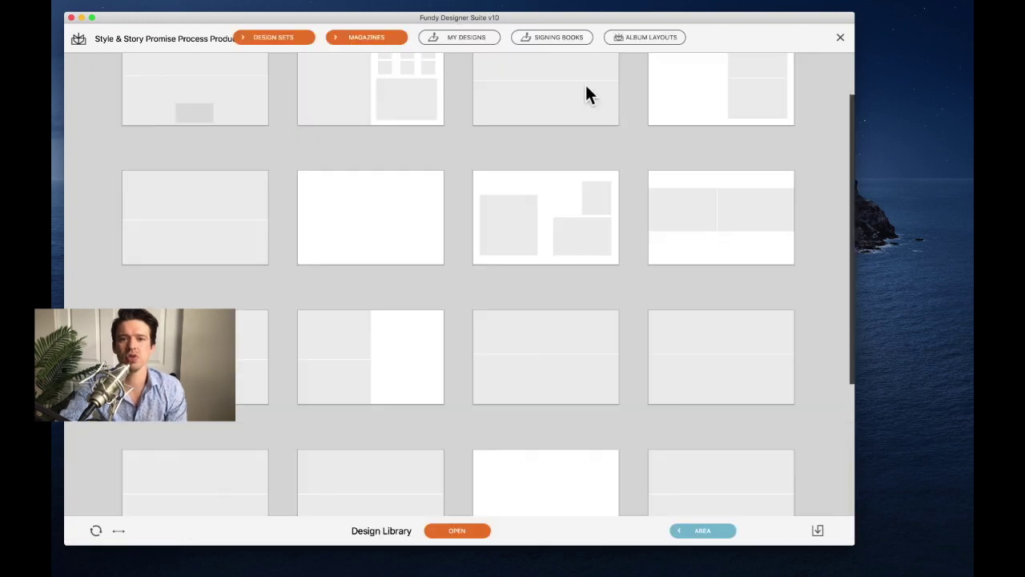
Step: Apply the Senior Magazine 'Senior Announcements' layout to pages 2-3
click(360, 36)
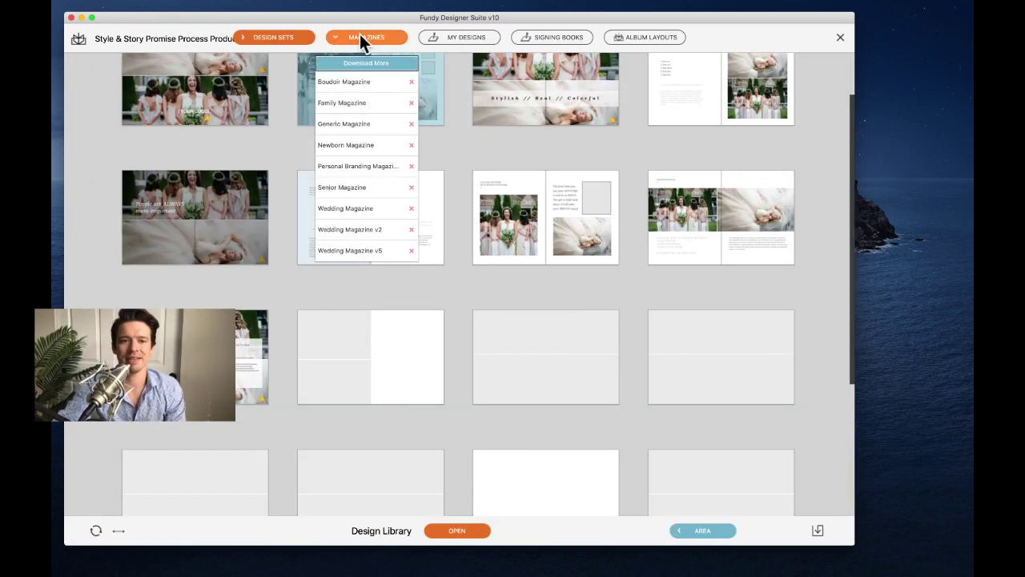
click(365, 185)
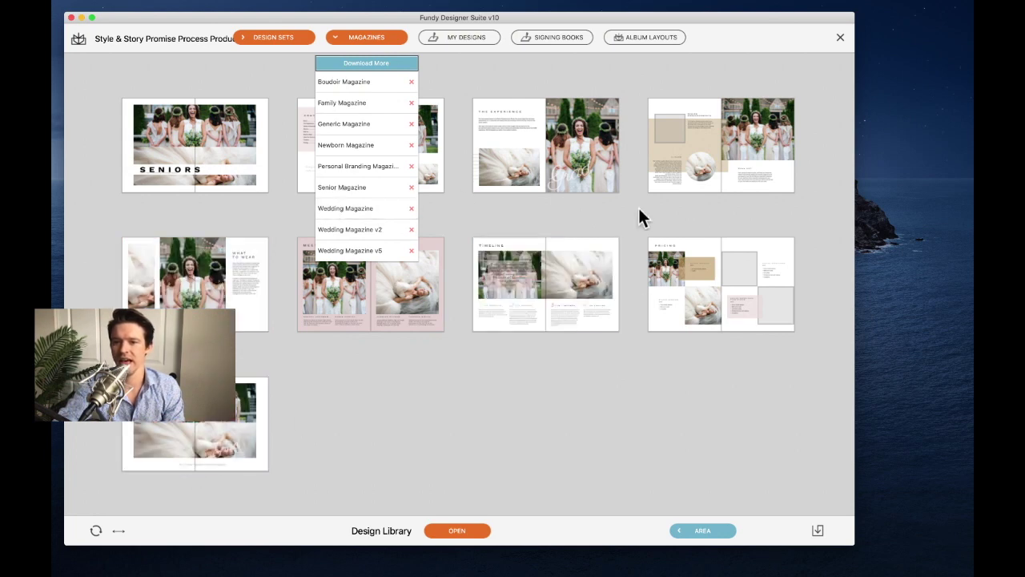
click(734, 186)
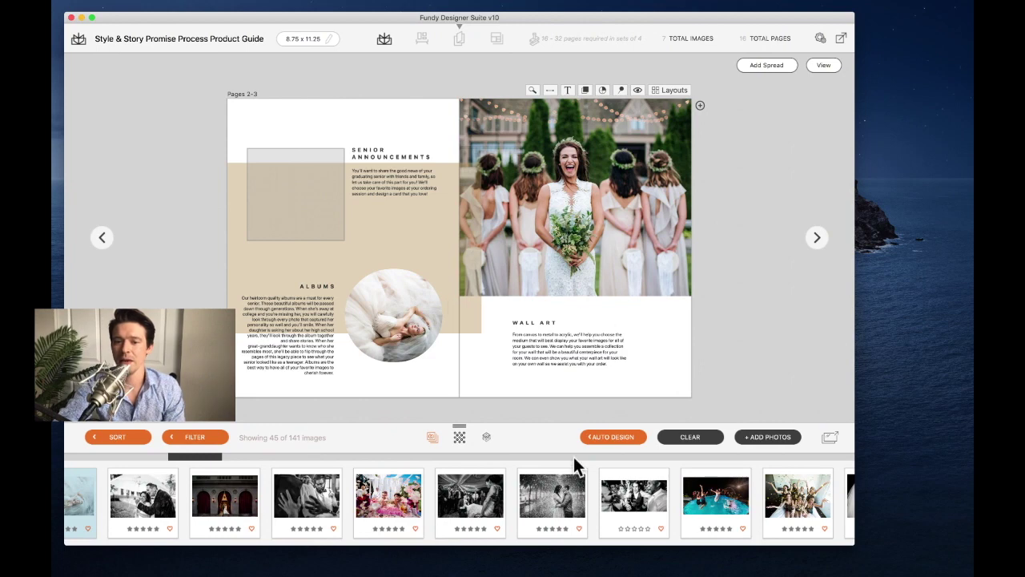
Step: Return to the layout library and open the downloadable designs catalog
click(671, 91)
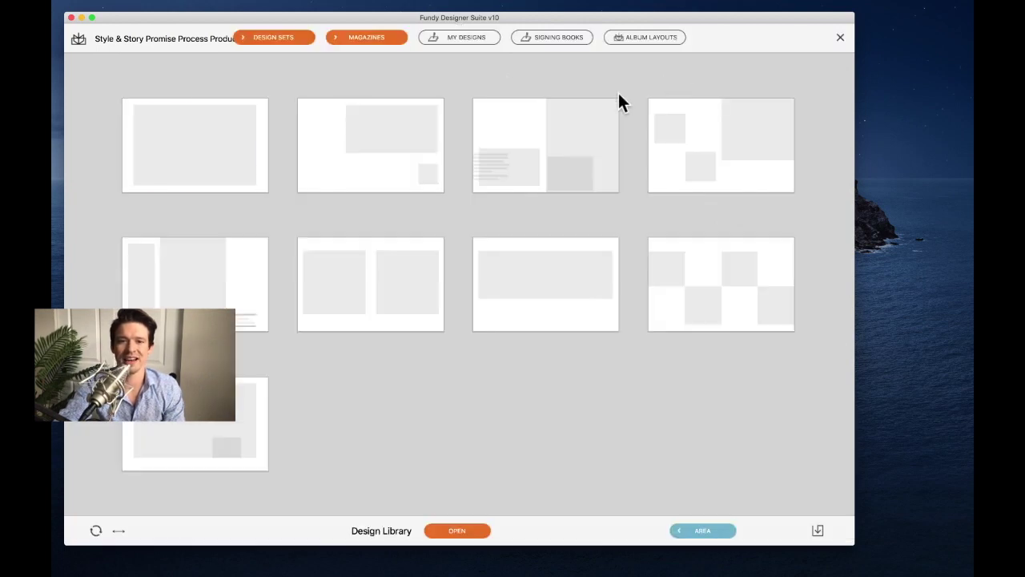
click(382, 37)
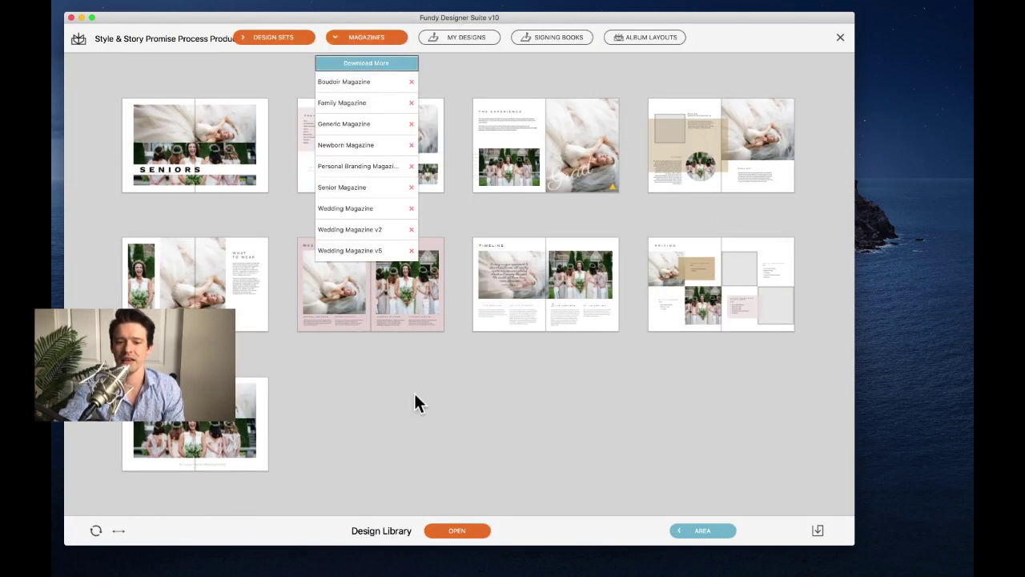
click(437, 423)
click(463, 533)
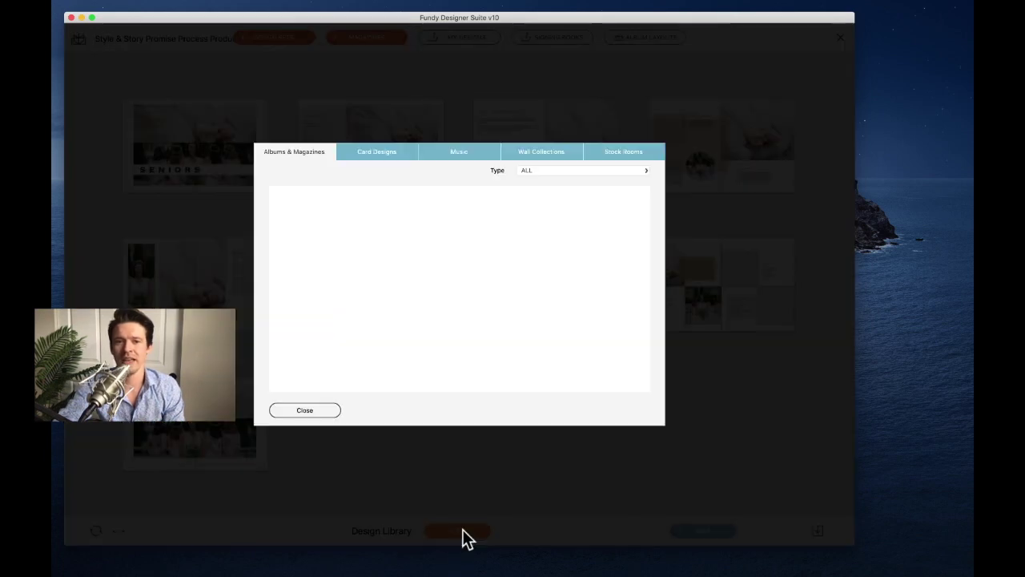
Step: Filter the downloadable catalog to Studio Magazine designs, scroll through them, then close it
click(567, 171)
scroll(571, 209, down, 3)
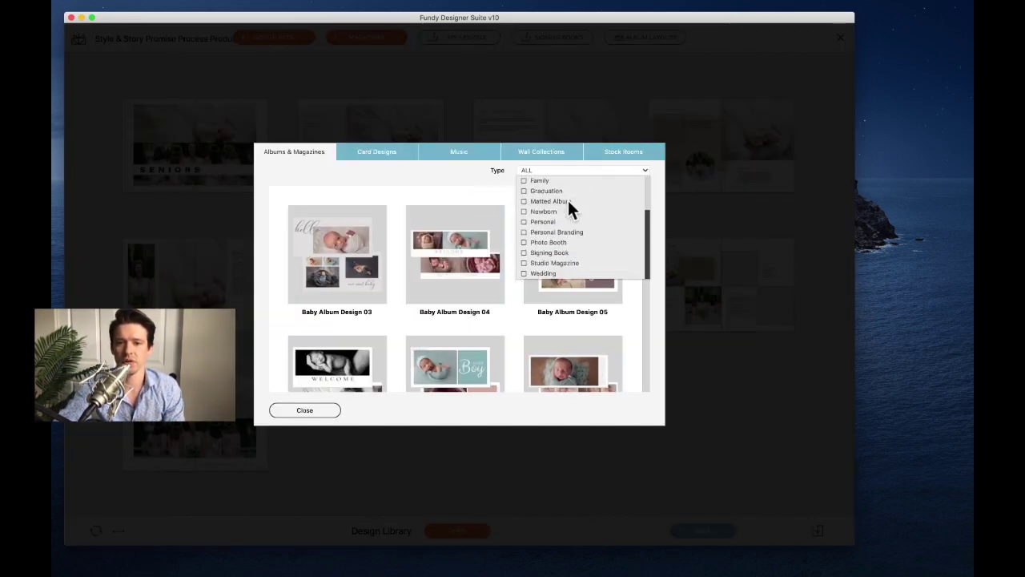
click(525, 263)
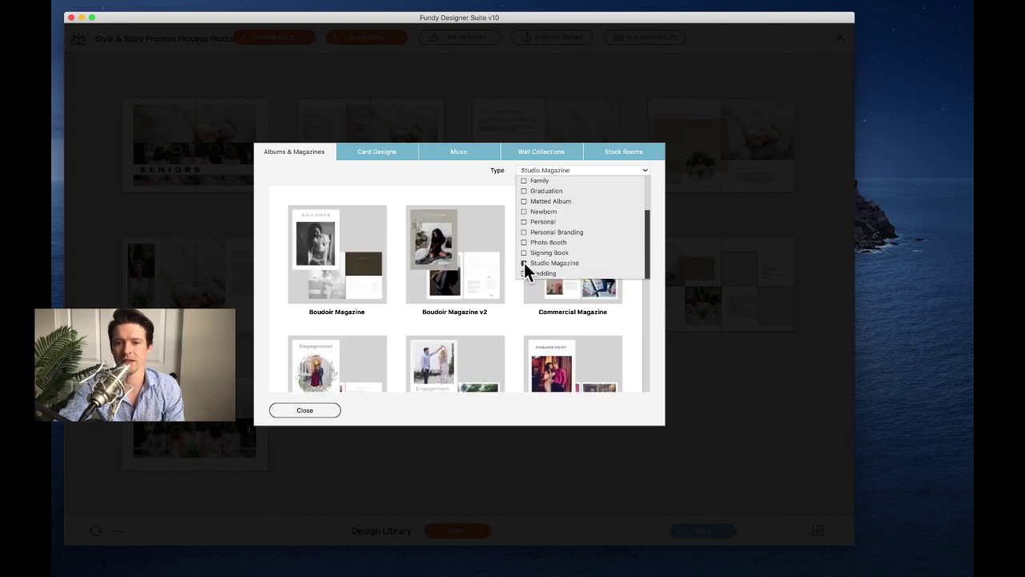
click(509, 192)
scroll(539, 298, down, 2)
scroll(539, 298, down, 5)
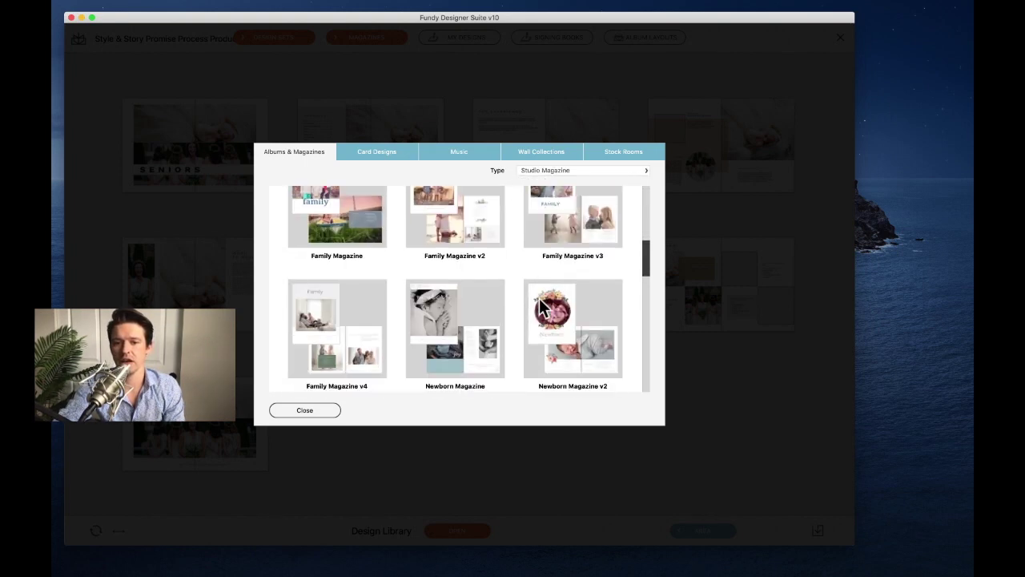
scroll(539, 298, up, 6)
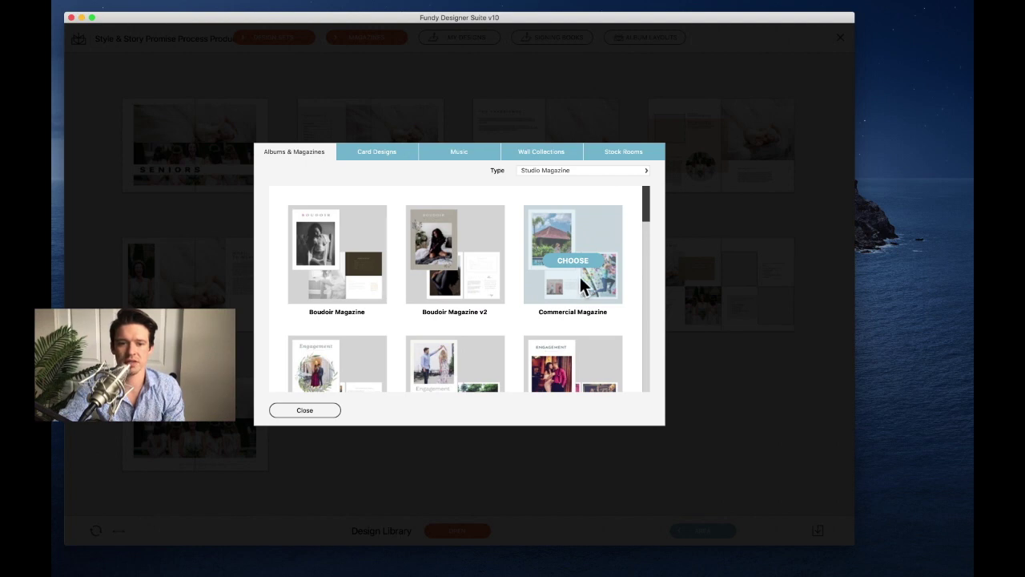
scroll(465, 286, down, 1)
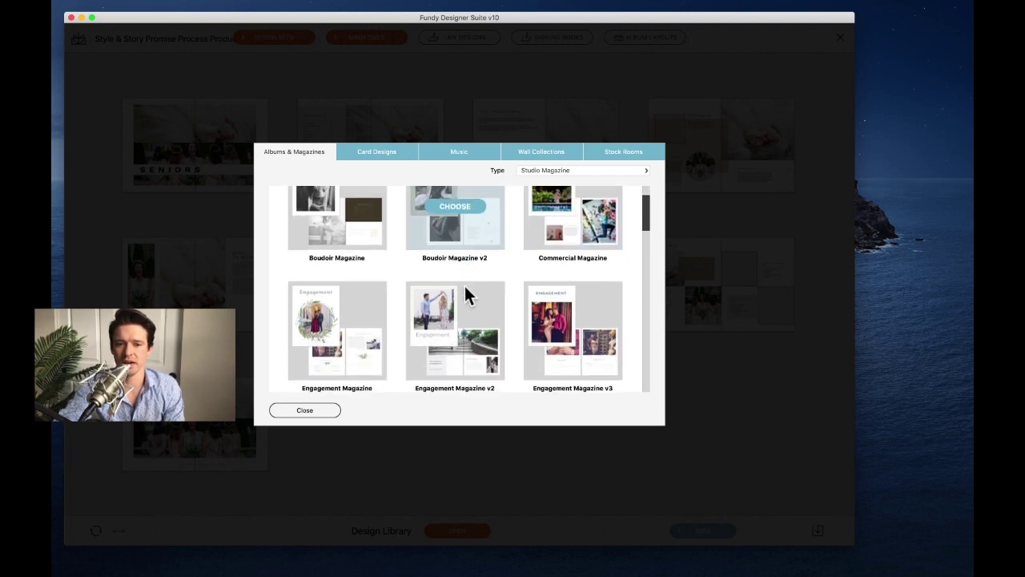
click(315, 412)
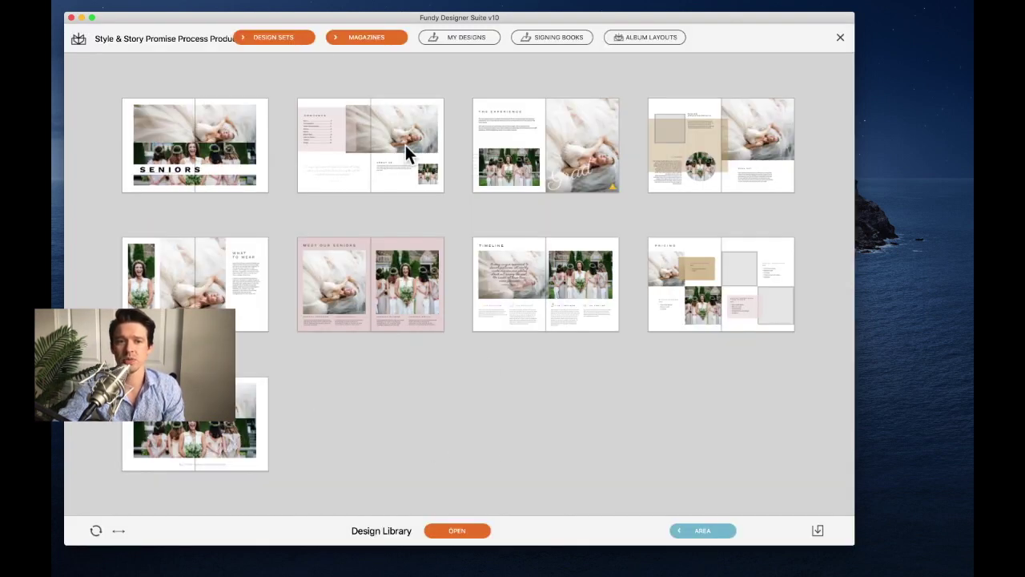
Step: Load the Promise Process Product design set and scroll through its wedding spreads
click(271, 32)
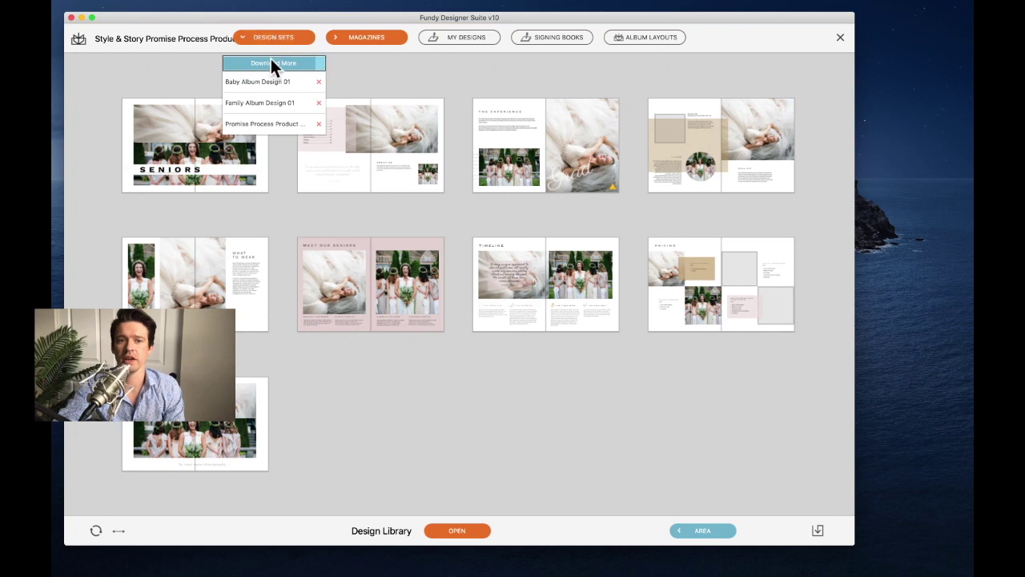
click(290, 123)
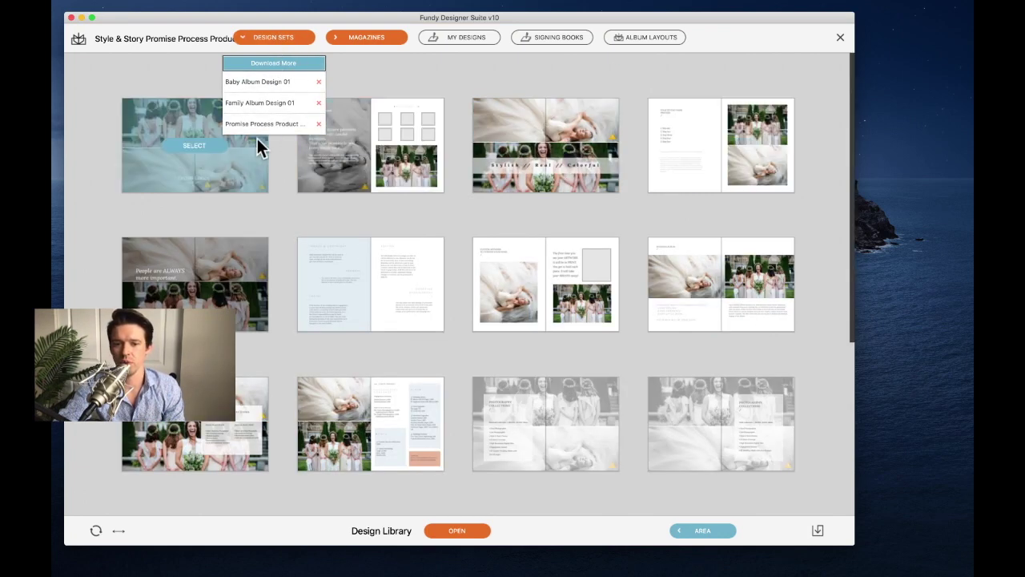
scroll(361, 393, down, 5)
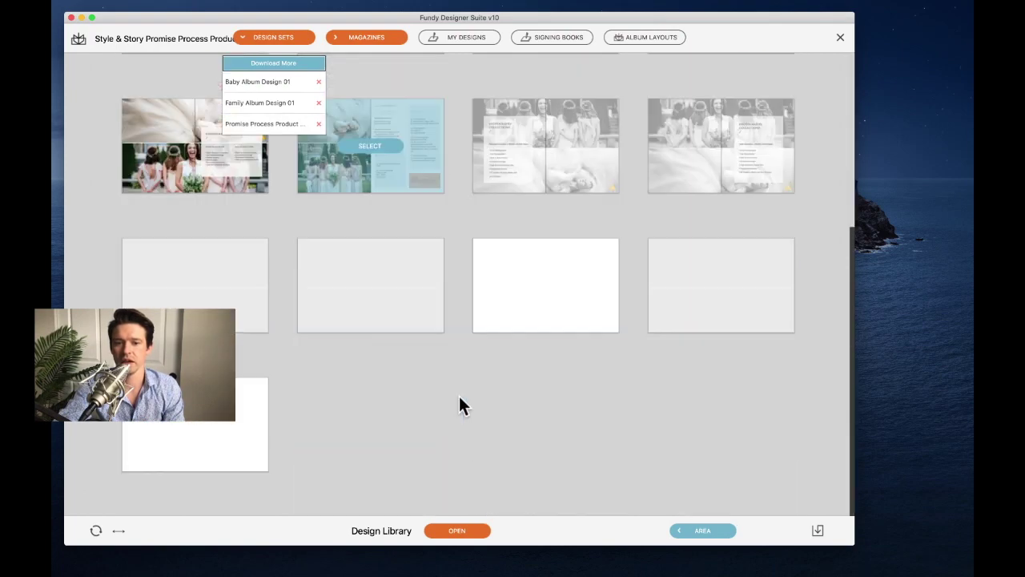
scroll(459, 396, up, 5)
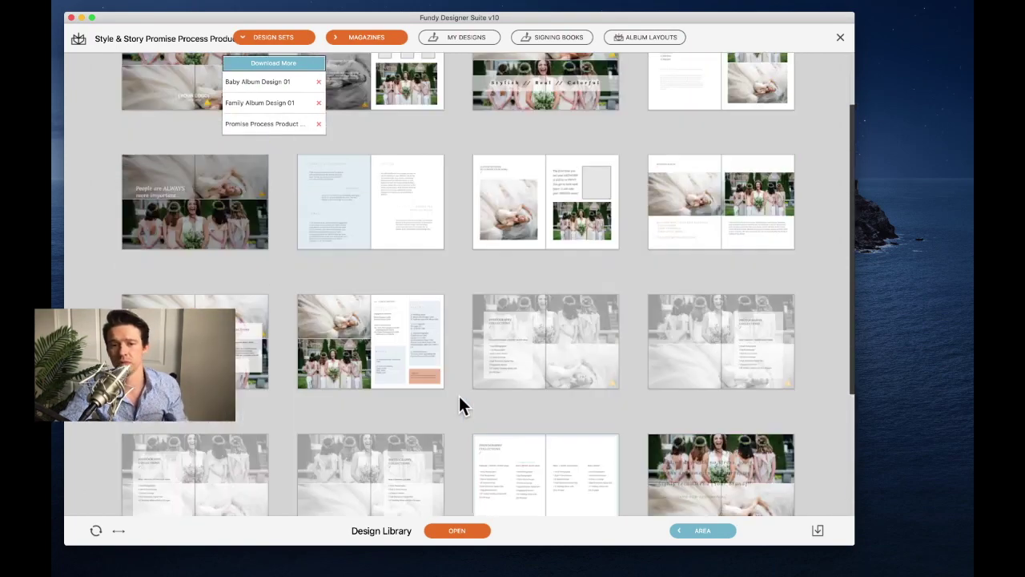
scroll(459, 396, up, 2)
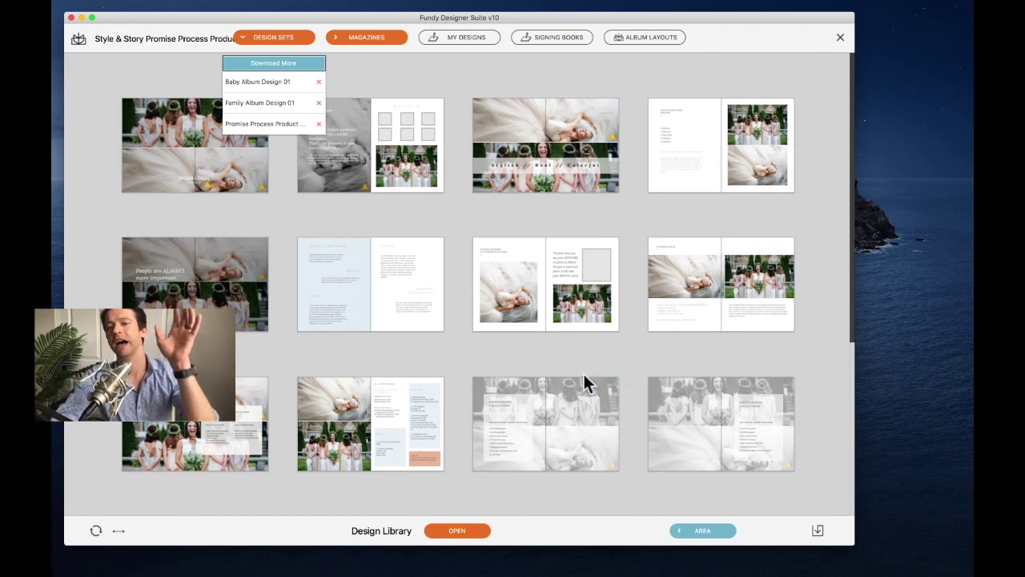
mouse_move(550, 119)
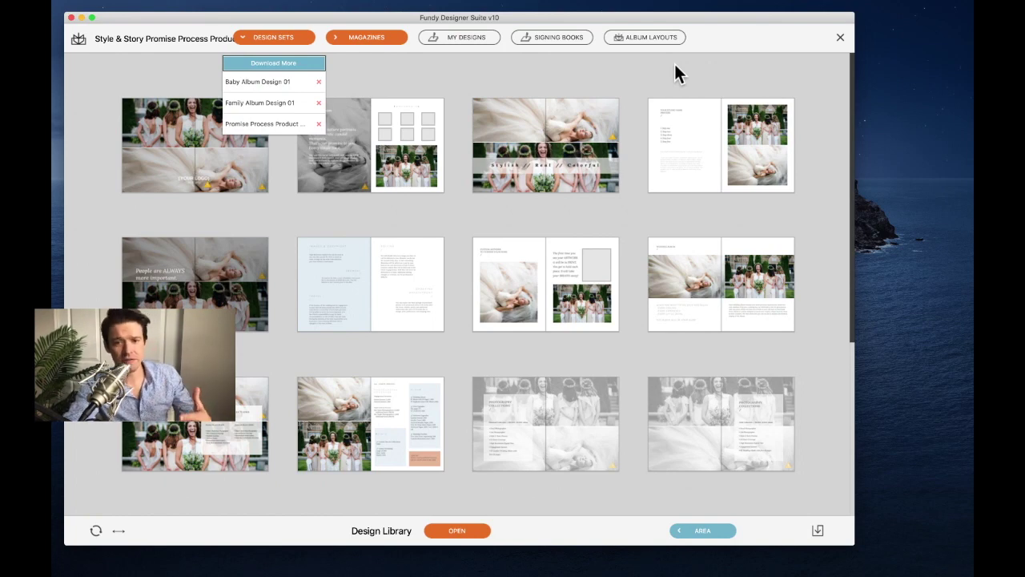
mouse_move(489, 273)
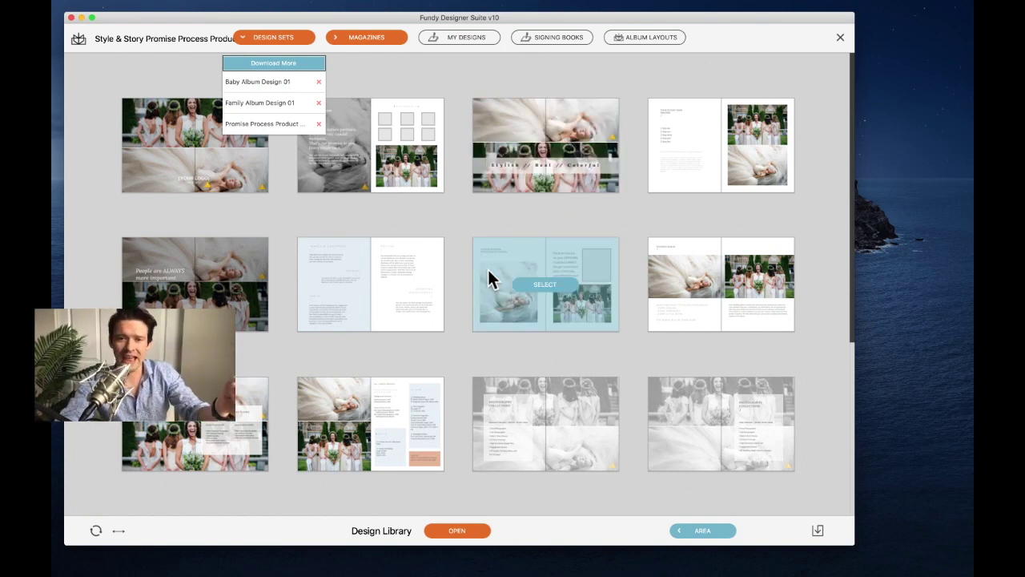
mouse_move(416, 129)
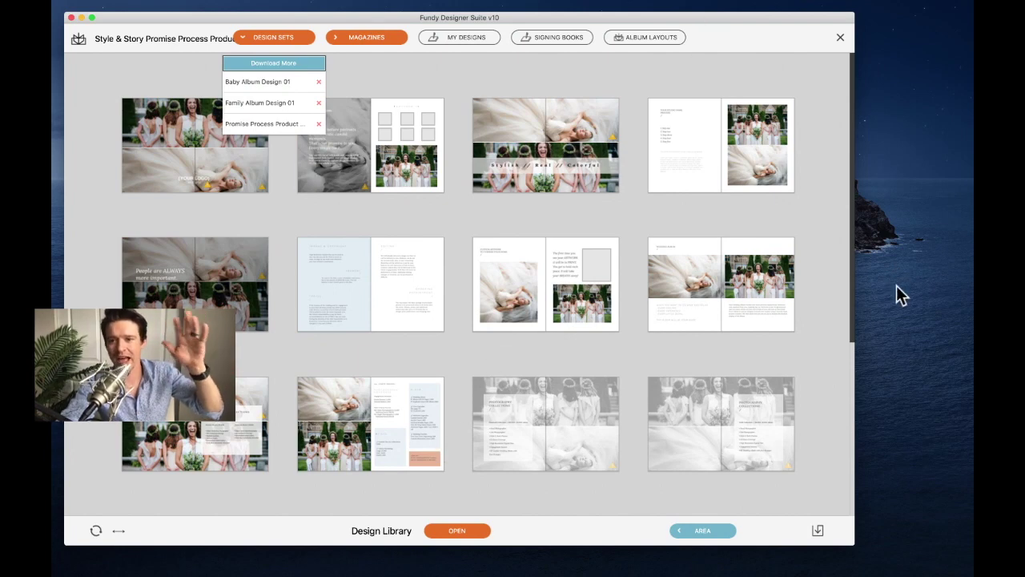
click(885, 467)
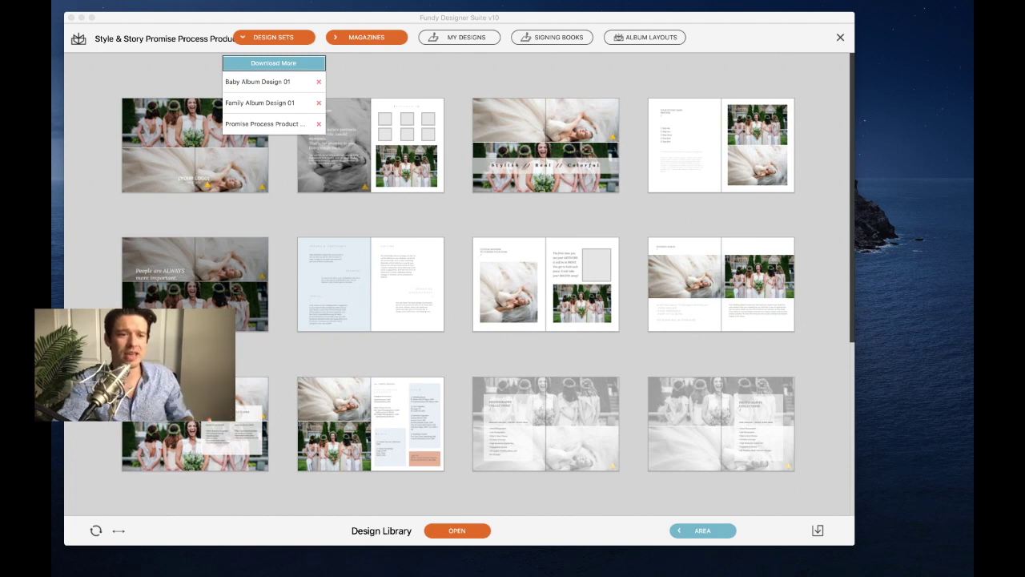